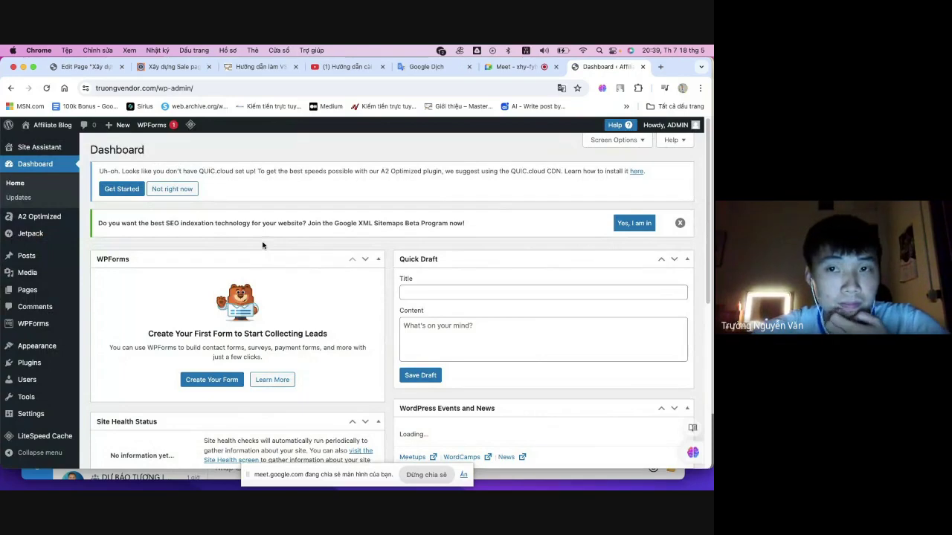
- Glance at the Google Meet call, then return to the WordPress admin dashboard
{"action": "left_click", "coordinate": [525, 67]}
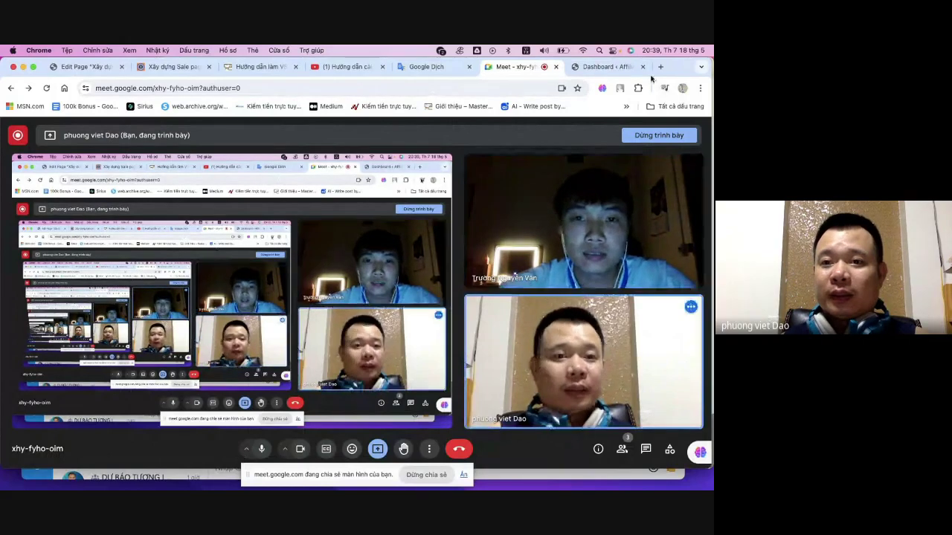
{"action": "left_click", "coordinate": [602, 69]}
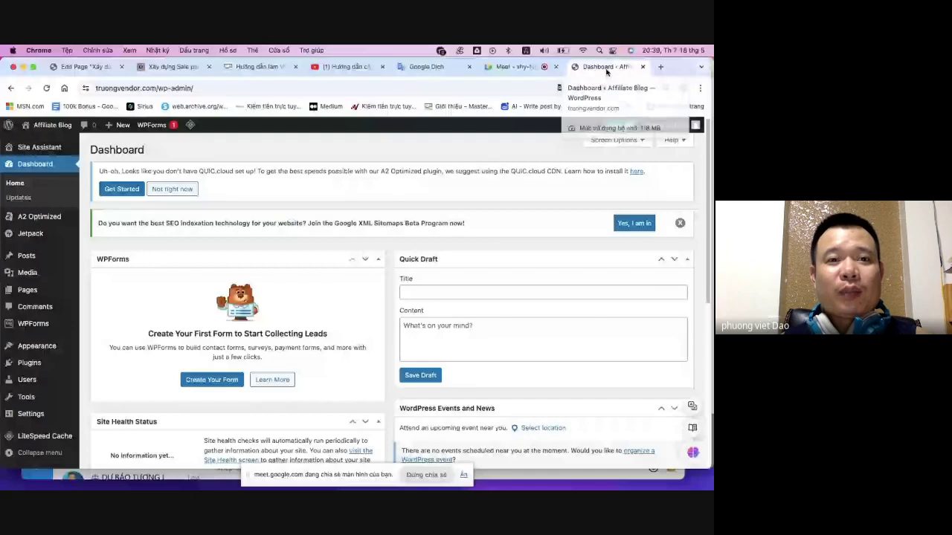
{"action": "left_click", "coordinate": [365, 88]}
{"action": "left_click", "coordinate": [365, 88]}
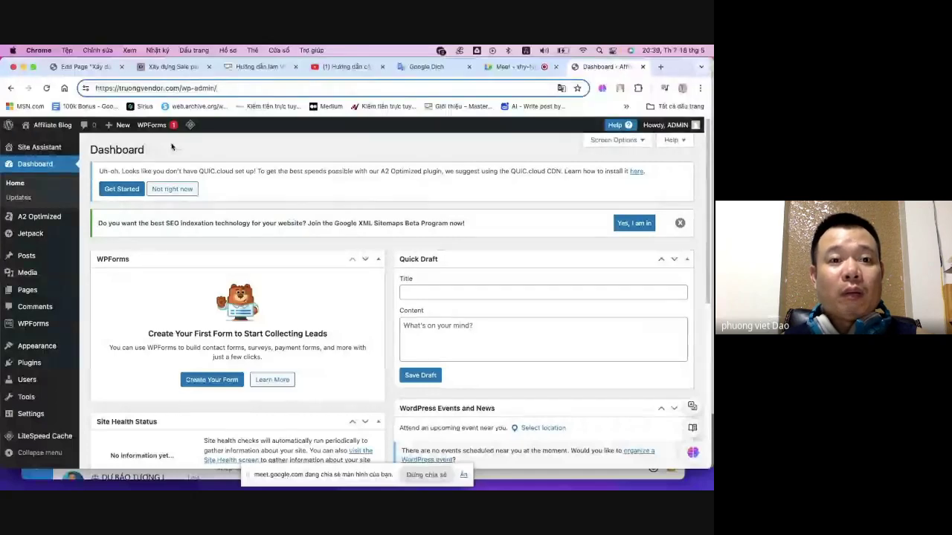
{"action": "scroll", "coordinate": [165, 183], "scroll_direction": "down", "scroll_amount": 5}
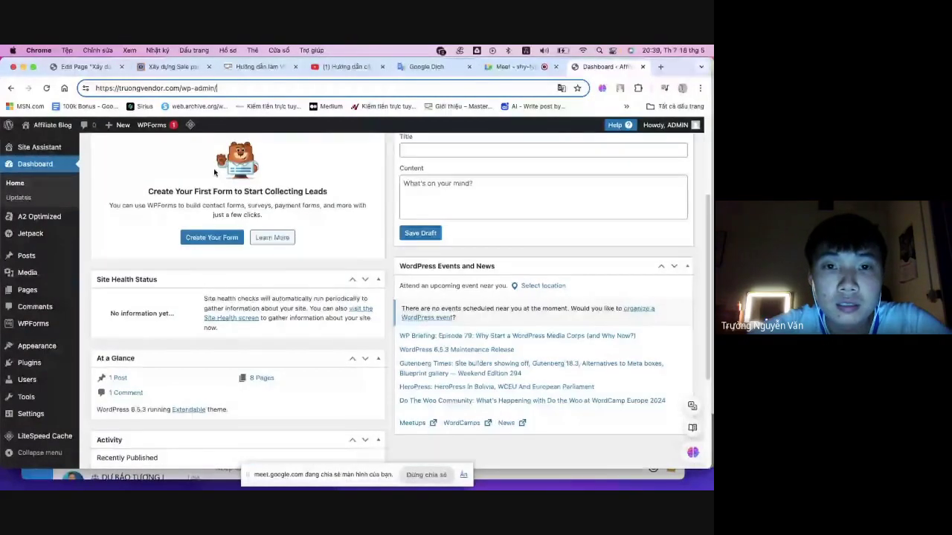
{"action": "scroll", "coordinate": [213, 173], "scroll_direction": "up", "scroll_amount": 5}
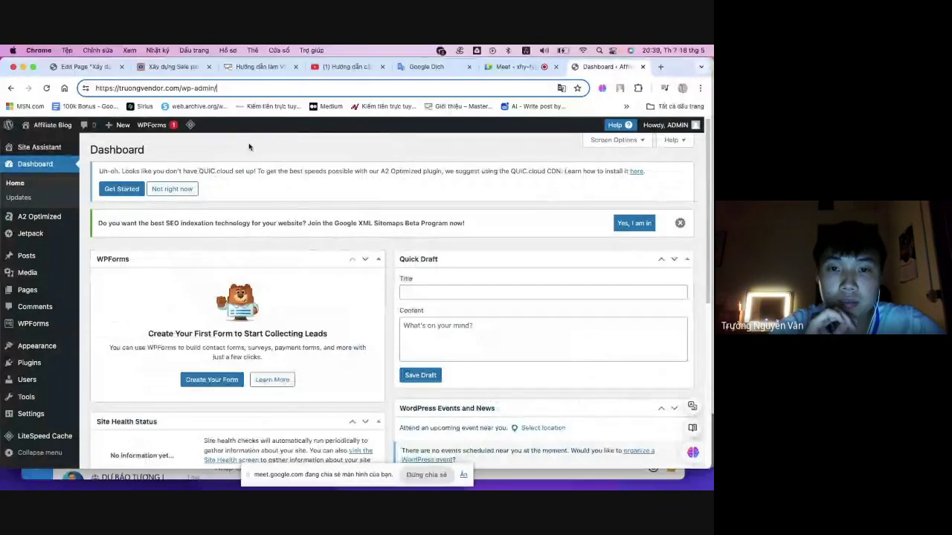
- Read the Elementor sale-page tutorial, highlighting its classic editor plugin requirement
{"action": "left_click", "coordinate": [173, 66]}
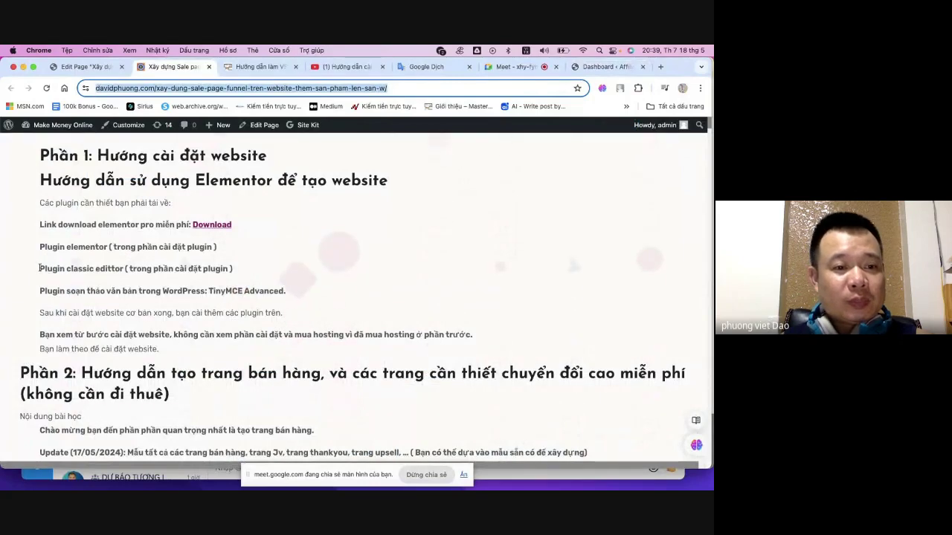
{"action": "left_click_drag", "start_coordinate": [40, 268], "coordinate": [202, 268]}
{"action": "scroll", "coordinate": [264, 262], "scroll_direction": "down", "scroll_amount": 3}
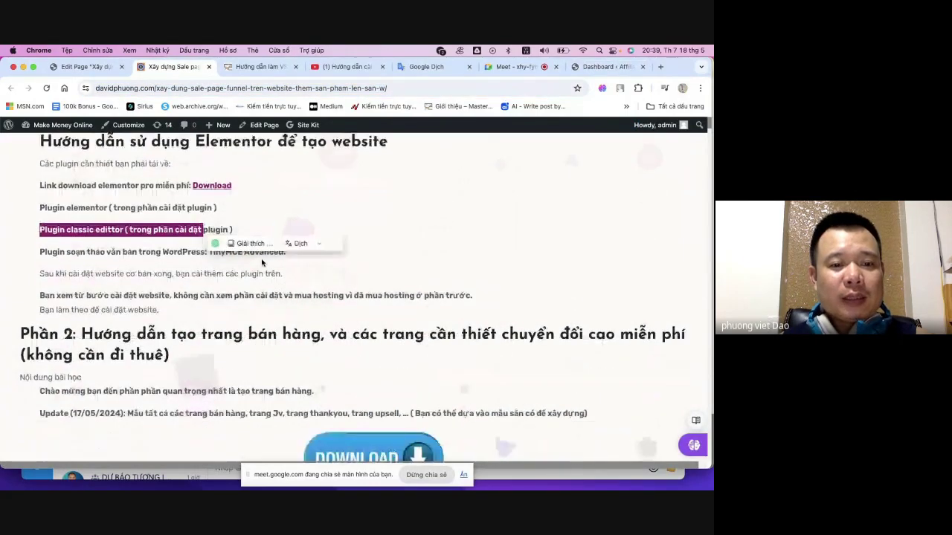
{"action": "left_click", "coordinate": [240, 286]}
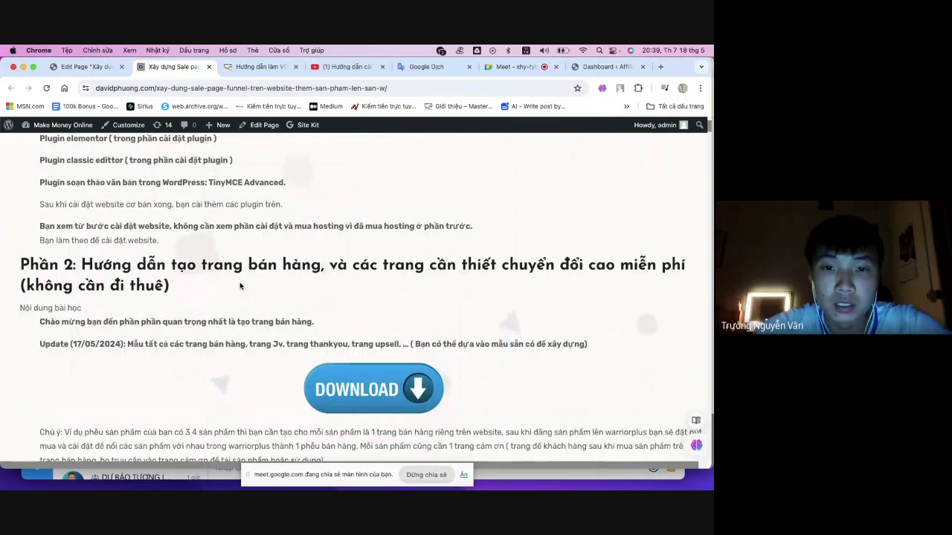
{"action": "scroll", "coordinate": [240, 286], "scroll_direction": "up", "scroll_amount": 3}
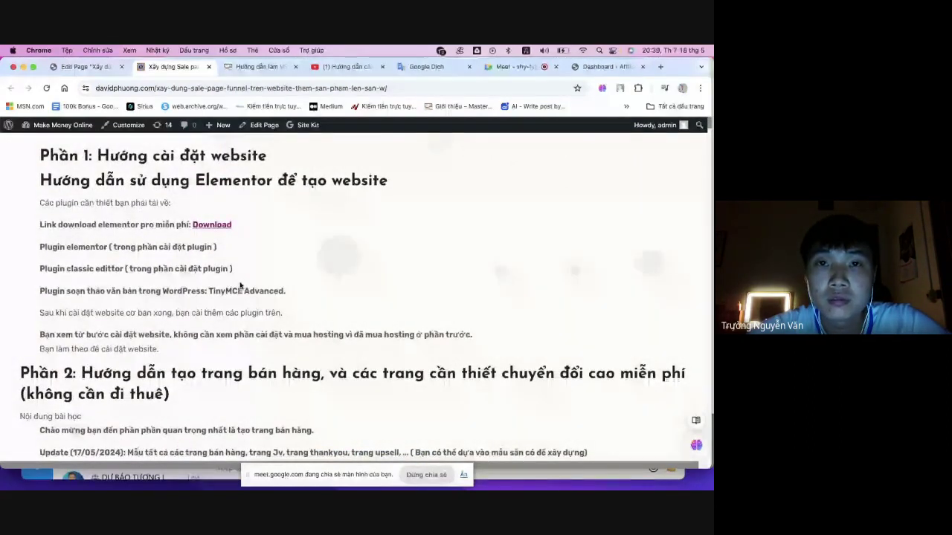
{"action": "scroll", "coordinate": [240, 286], "scroll_direction": "down", "scroll_amount": 10}
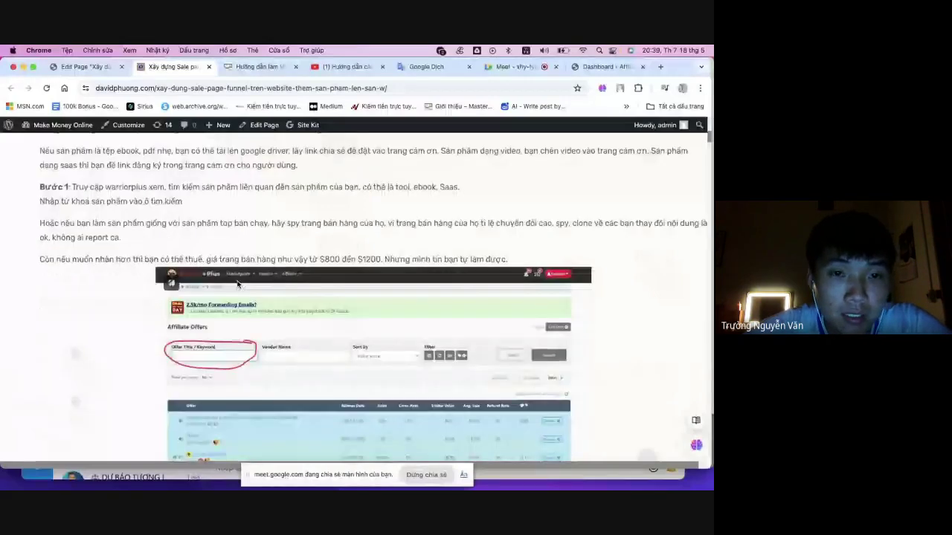
{"action": "scroll", "coordinate": [238, 284], "scroll_direction": "up", "scroll_amount": 10}
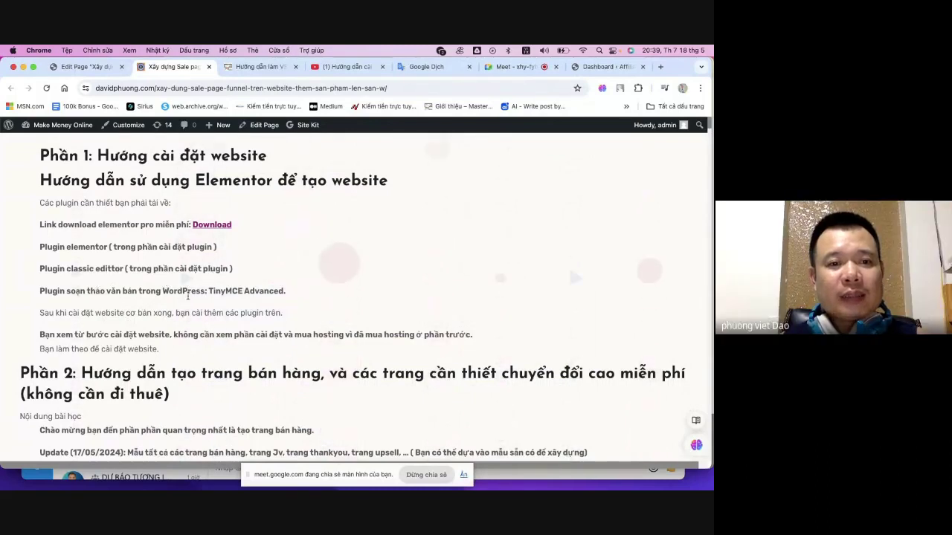
{"action": "scroll", "coordinate": [293, 300], "scroll_direction": "down", "scroll_amount": 2}
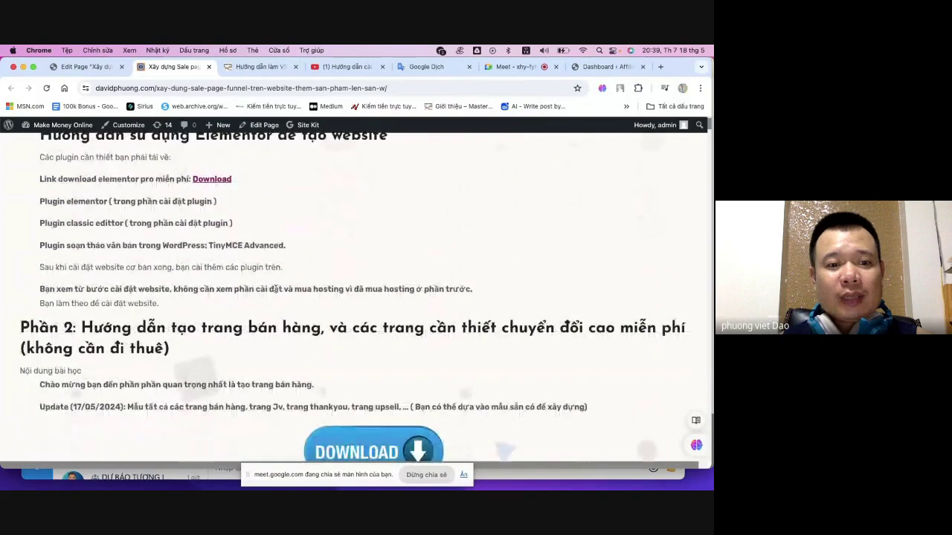
{"action": "scroll", "coordinate": [276, 289], "scroll_direction": "down", "scroll_amount": 3}
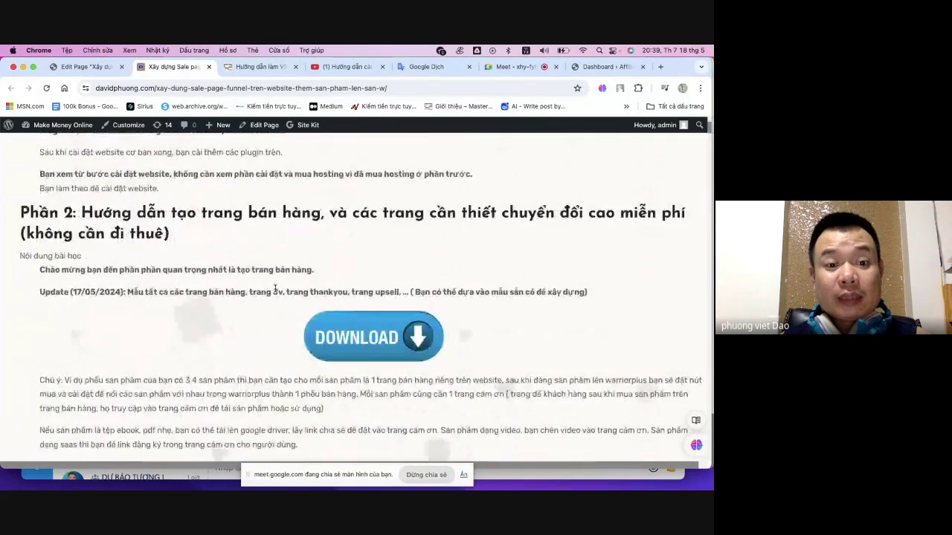
{"action": "scroll", "coordinate": [272, 290], "scroll_direction": "down", "scroll_amount": 6}
{"action": "scroll", "coordinate": [268, 290], "scroll_direction": "down", "scroll_amount": 6}
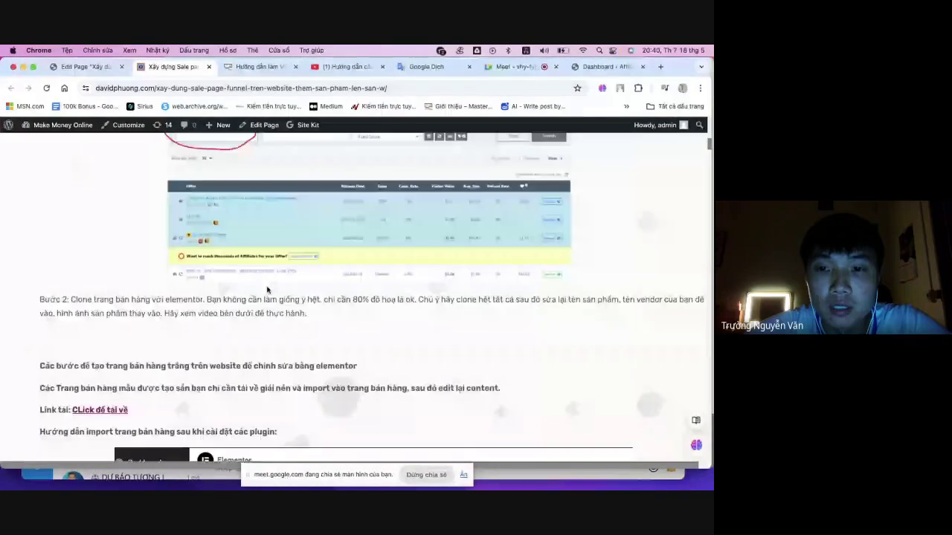
{"action": "scroll", "coordinate": [267, 289], "scroll_direction": "down", "scroll_amount": 5}
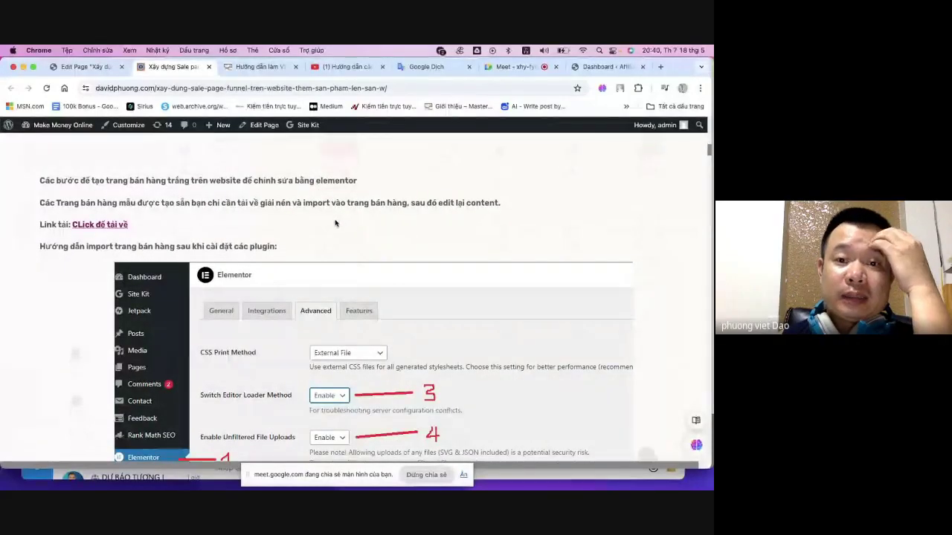
- Move between the dashboard, the Meet call and the tutorial, ending on the dashboard
{"action": "left_click", "coordinate": [603, 67]}
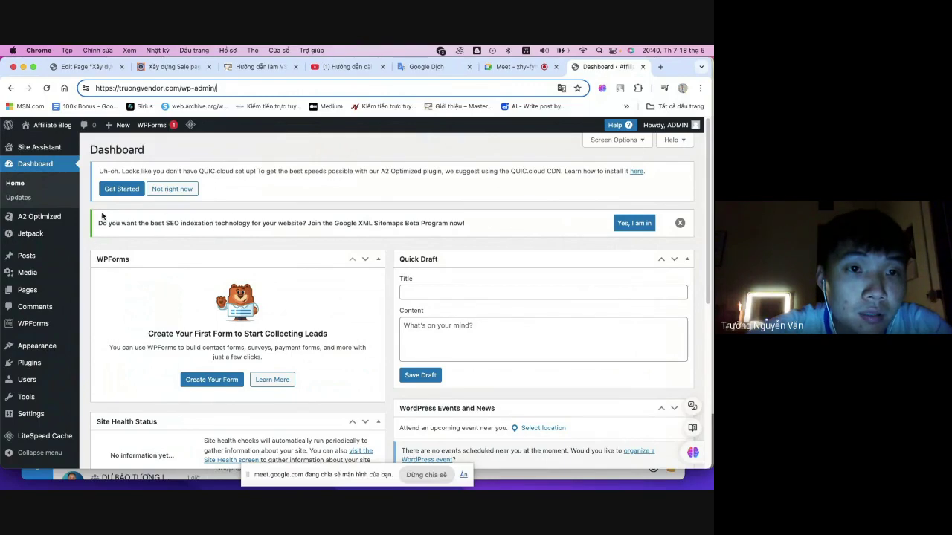
{"action": "scroll", "coordinate": [45, 290], "scroll_direction": "down", "scroll_amount": 1}
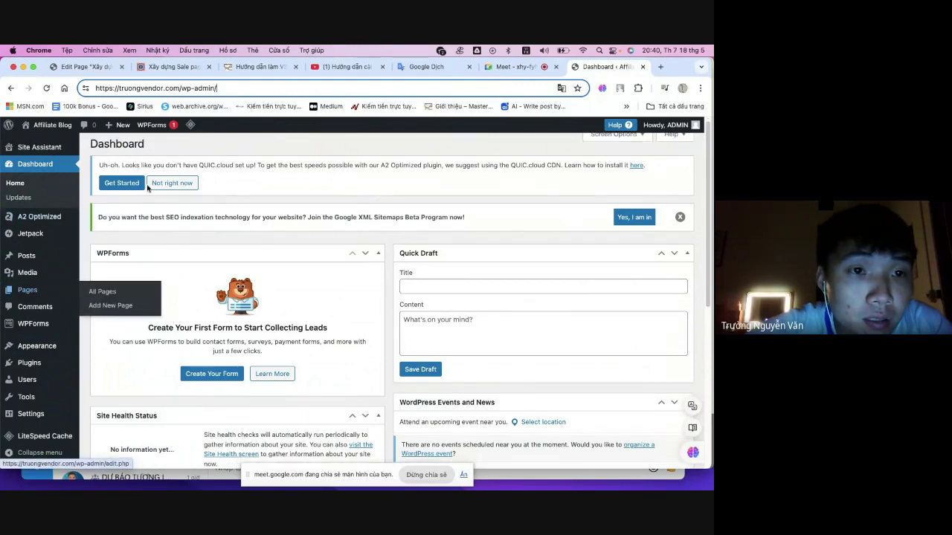
{"action": "left_click", "coordinate": [513, 68]}
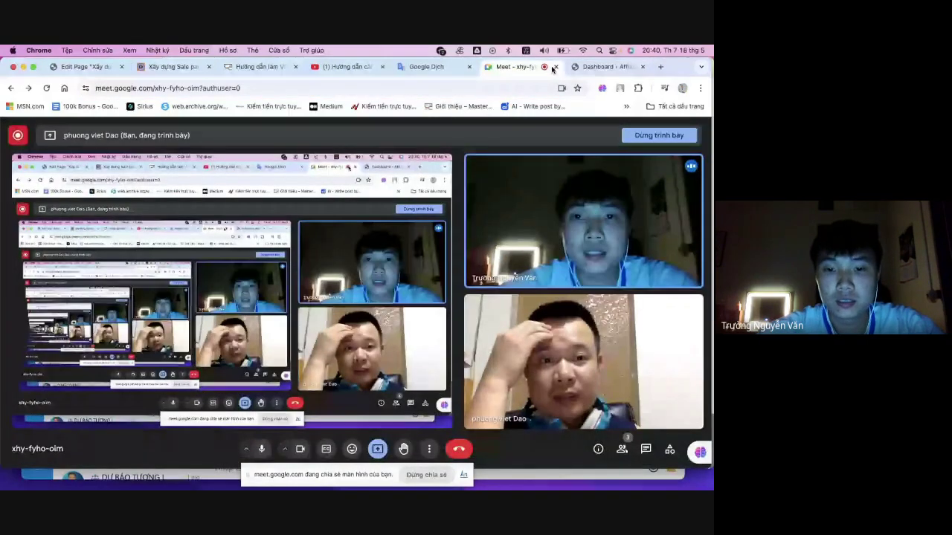
{"action": "left_click", "coordinate": [603, 69]}
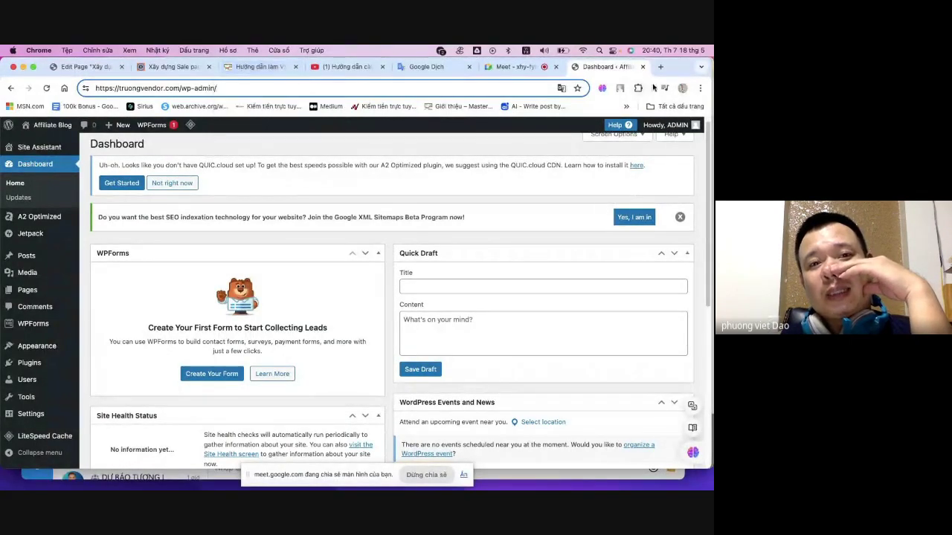
{"action": "left_click", "coordinate": [182, 68]}
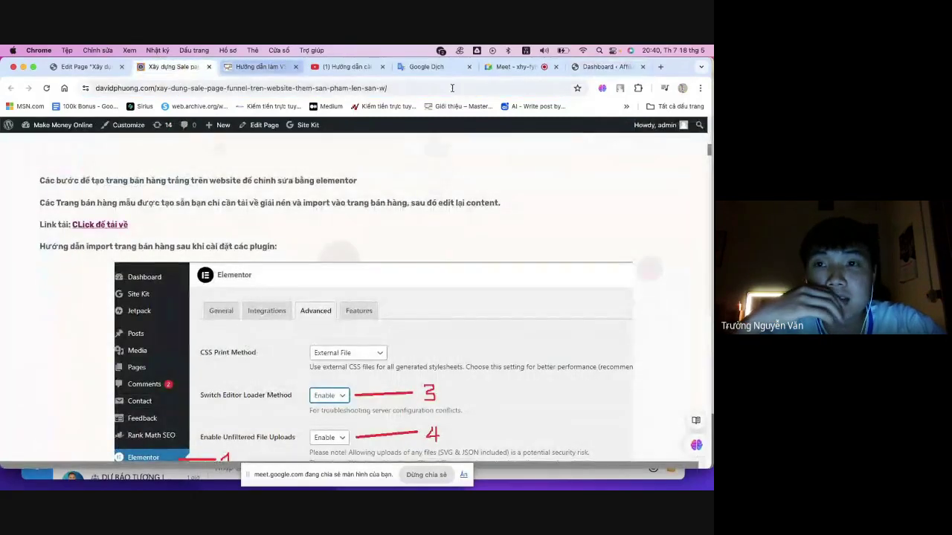
{"action": "left_click", "coordinate": [512, 68]}
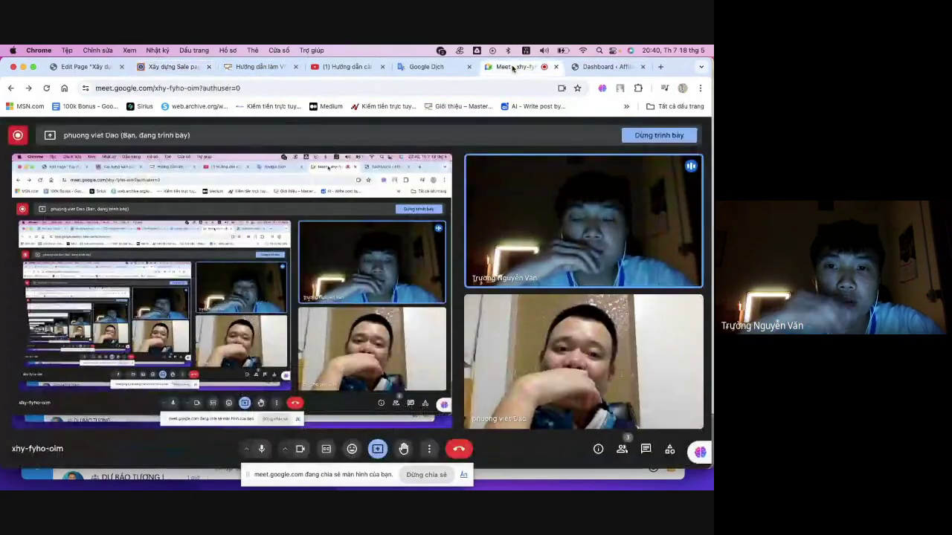
{"action": "left_click", "coordinate": [608, 68]}
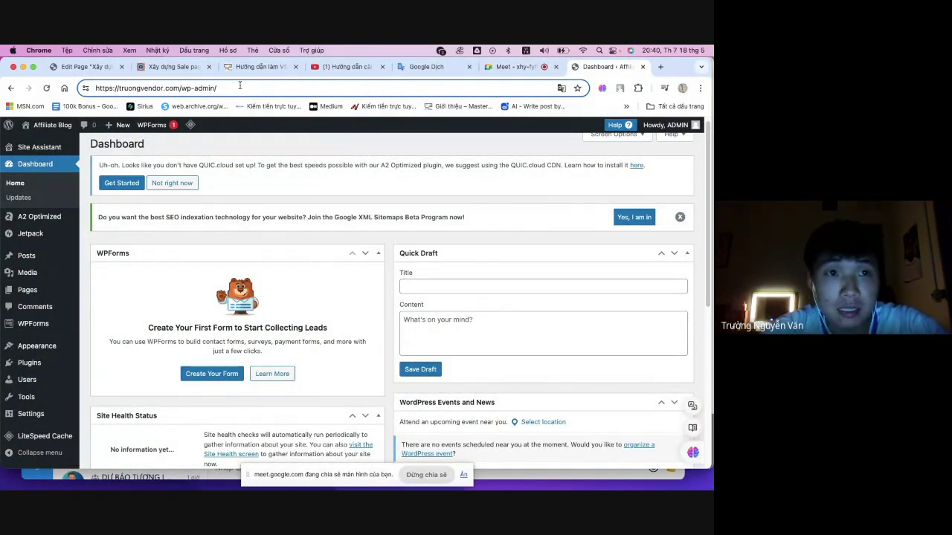
{"action": "left_click_drag", "start_coordinate": [239, 85], "coordinate": [86, 89]}
{"action": "key", "text": "super+c"}
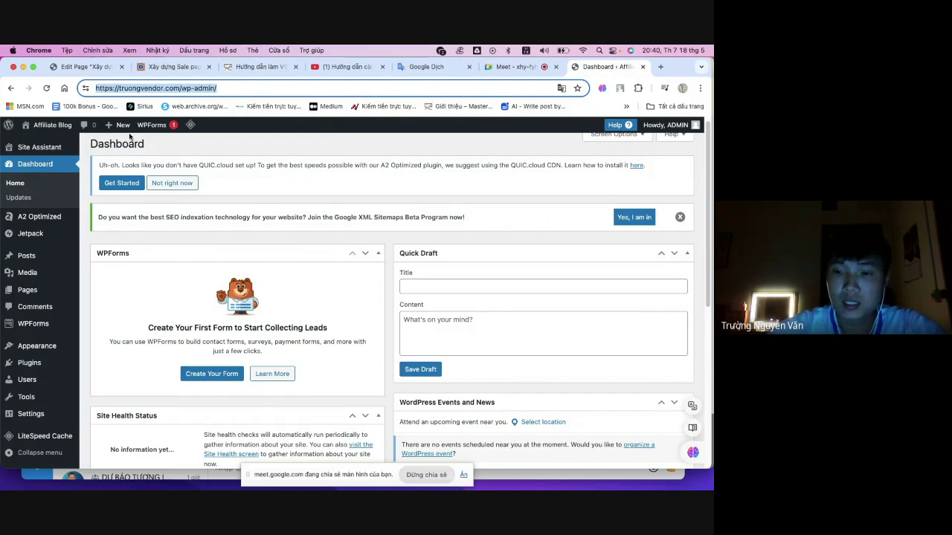
{"action": "left_click", "coordinate": [462, 476]}
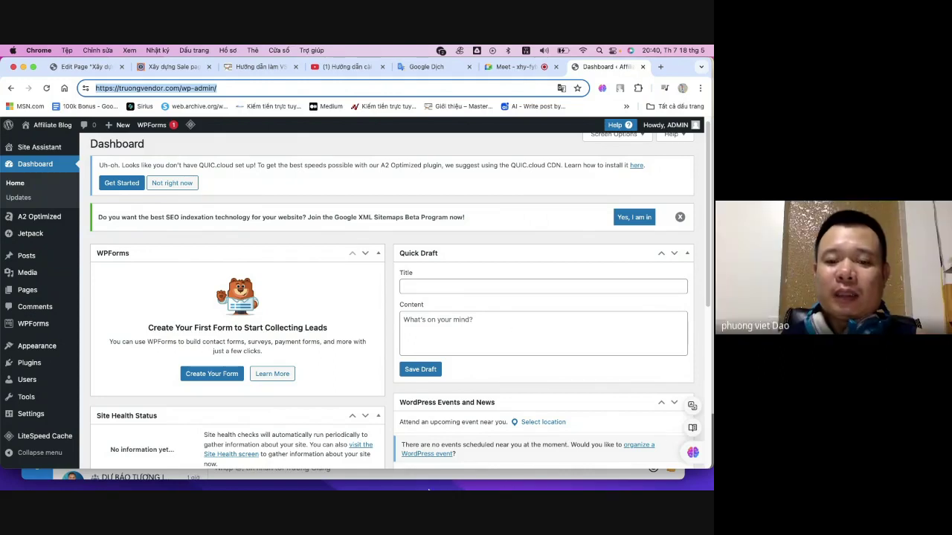
{"action": "mouse_move", "coordinate": [428, 489]}
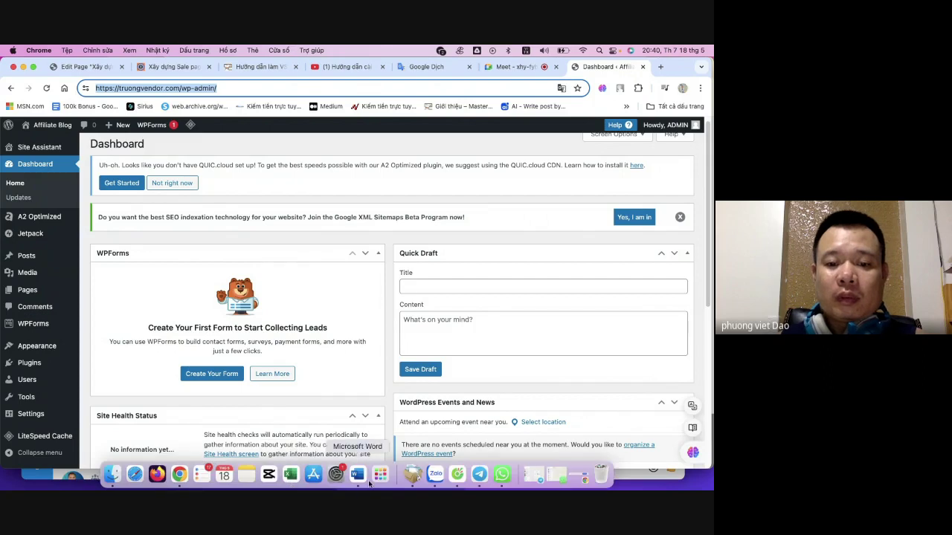
{"action": "left_click", "coordinate": [435, 474]}
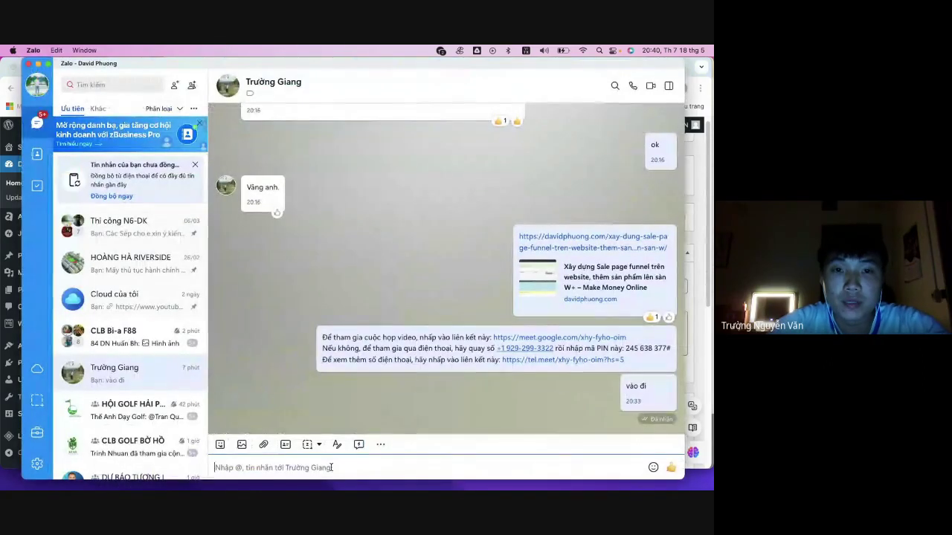
{"action": "key", "text": "super+v"}
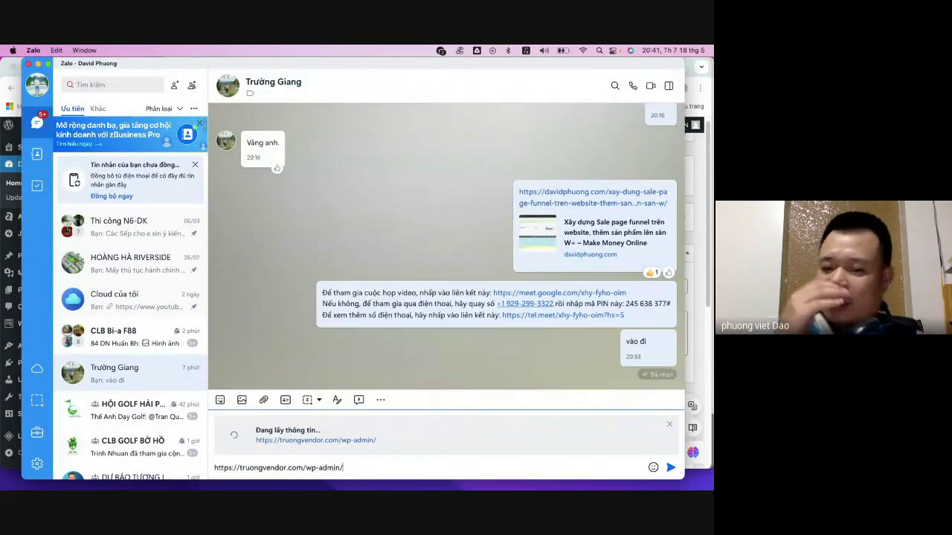
{"action": "key", "text": "Return"}
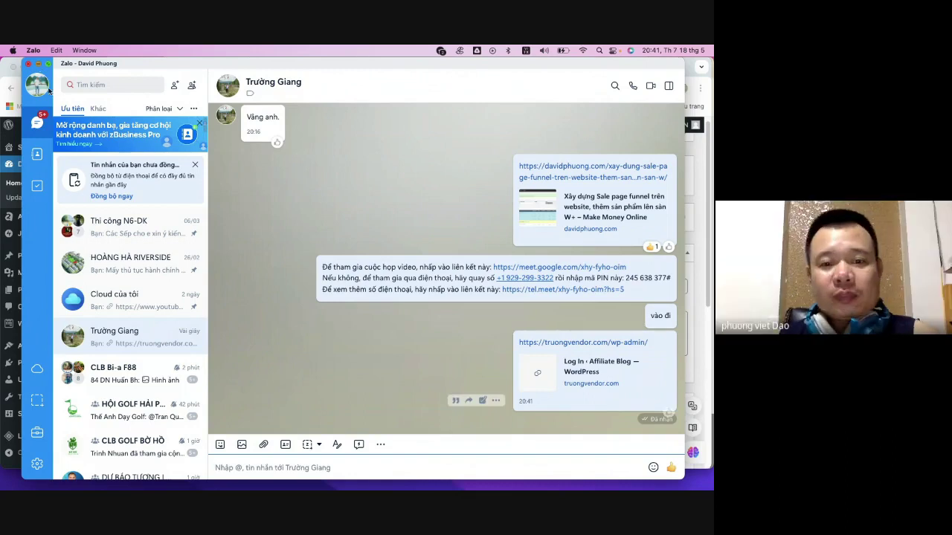
{"action": "left_click", "coordinate": [38, 63]}
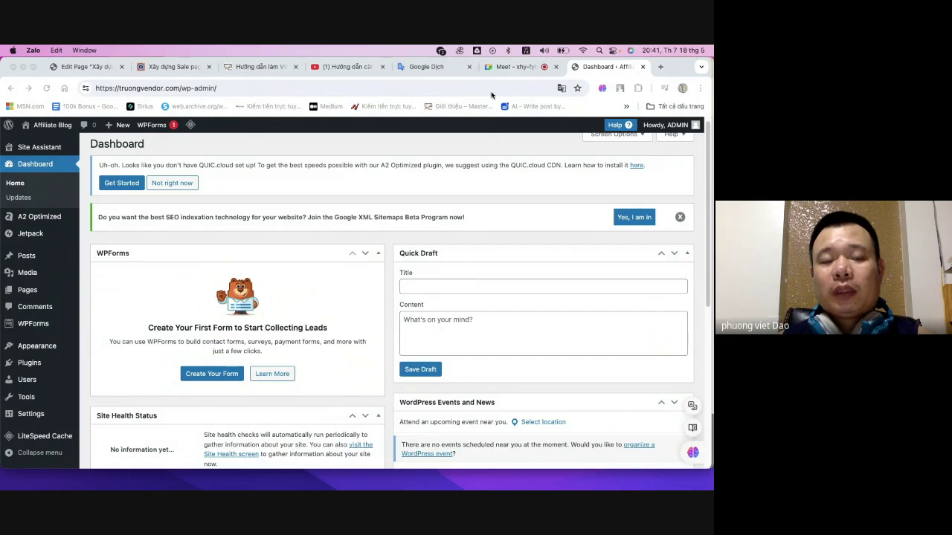
- Leave the sales video lesson and Google Meet call for the truongvendor.com wp-admin Dashboard tab
{"action": "left_click", "coordinate": [260, 68]}
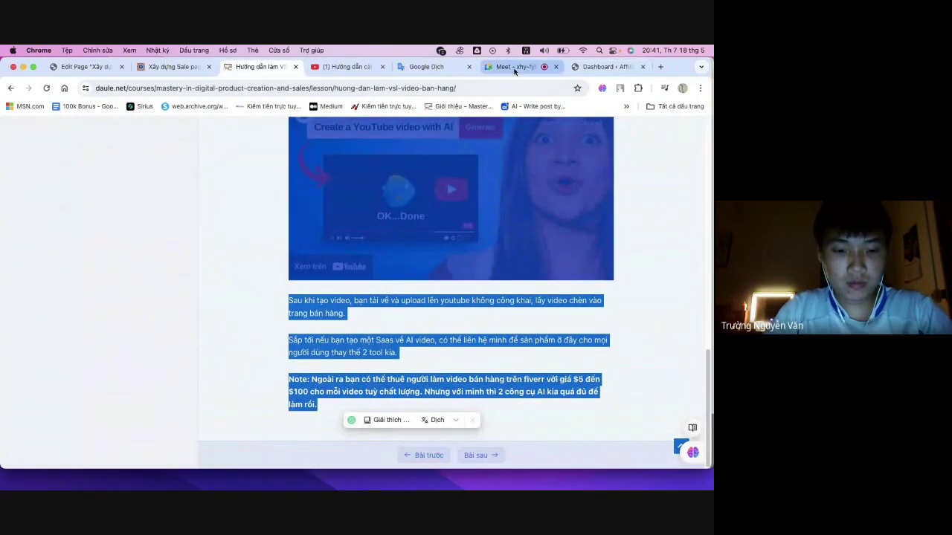
{"action": "left_click", "coordinate": [589, 71]}
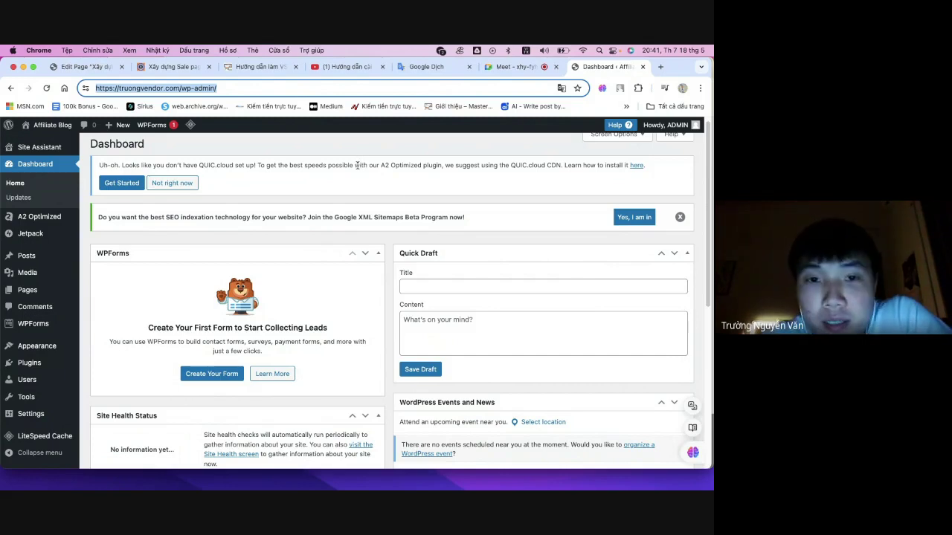
{"action": "left_click", "coordinate": [508, 68]}
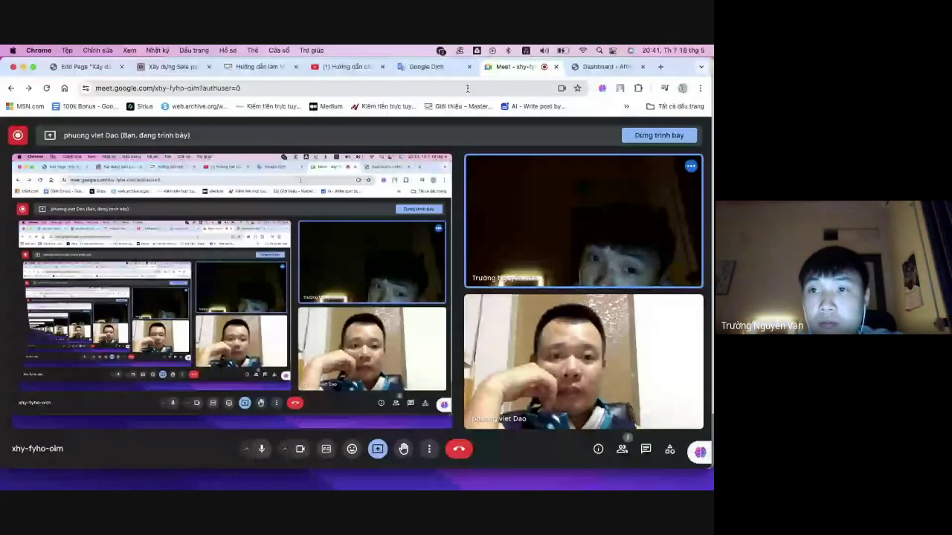
{"action": "left_click", "coordinate": [591, 68]}
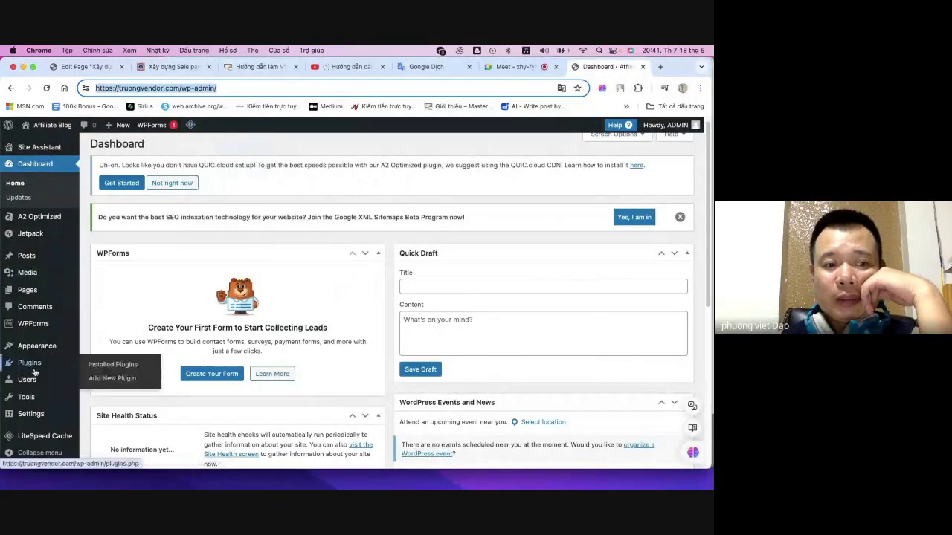
- Open Appearance > Themes and switch the page translation back to the original English
{"action": "left_click", "coordinate": [34, 346]}
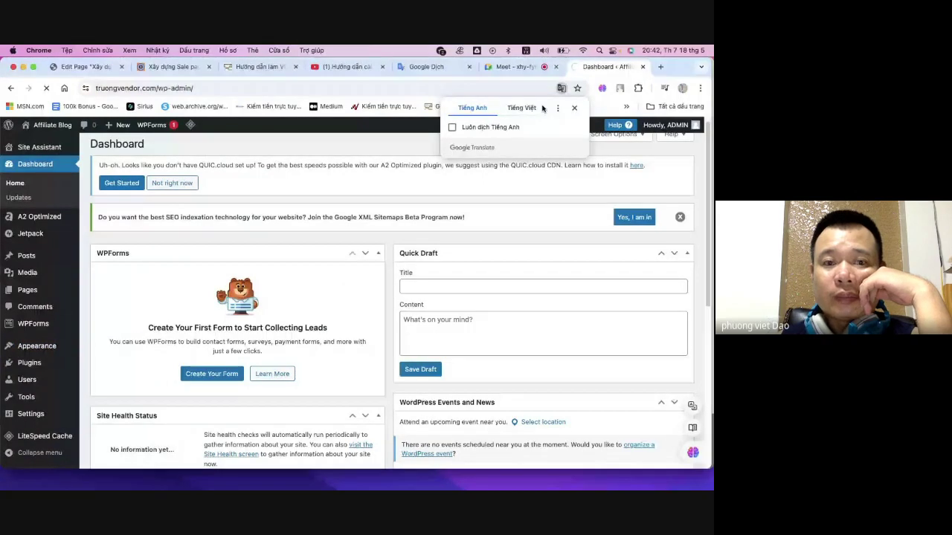
{"action": "mouse_move", "coordinate": [25, 353]}
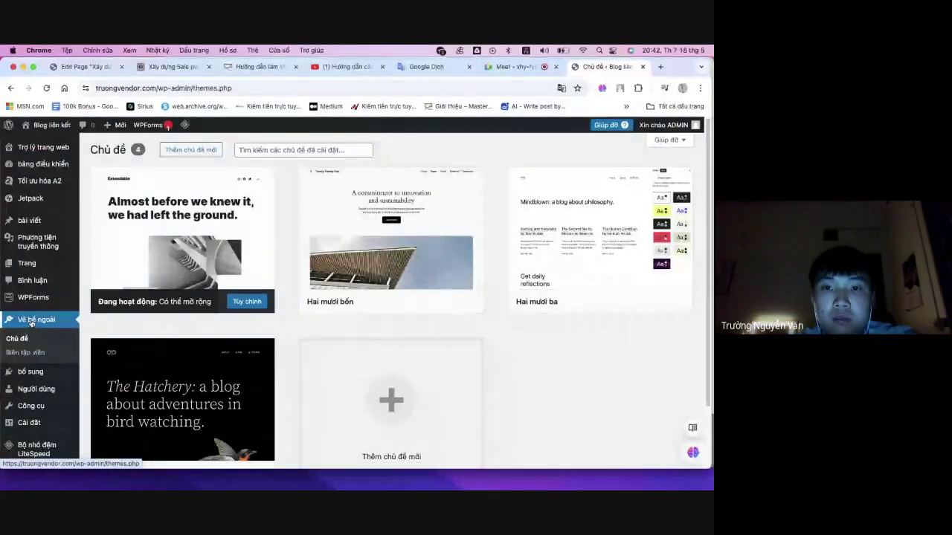
{"action": "left_click", "coordinate": [562, 88]}
{"action": "left_click", "coordinate": [469, 108]}
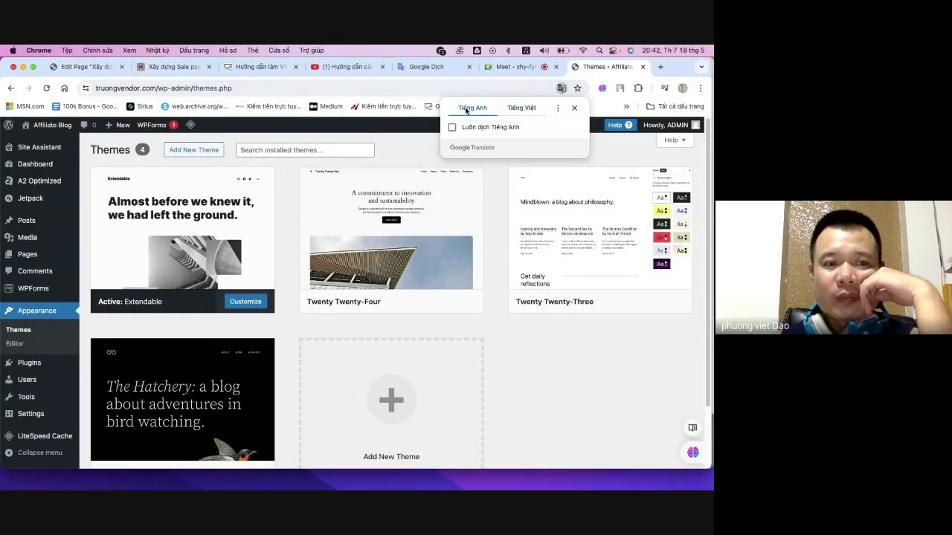
- Close the translation options and scroll through the popular themes on Add Themes
{"action": "left_click", "coordinate": [18, 334]}
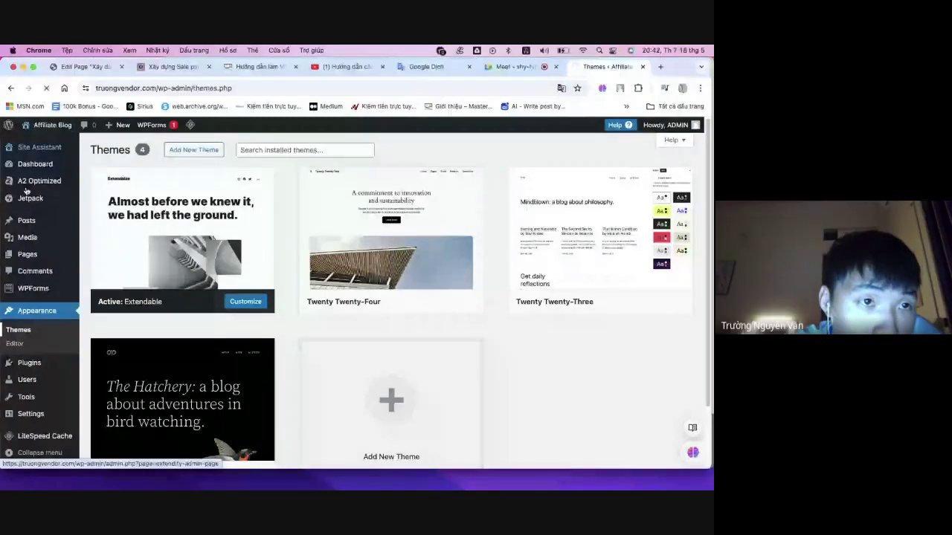
{"action": "scroll", "coordinate": [18, 321], "scroll_direction": "down", "scroll_amount": 2}
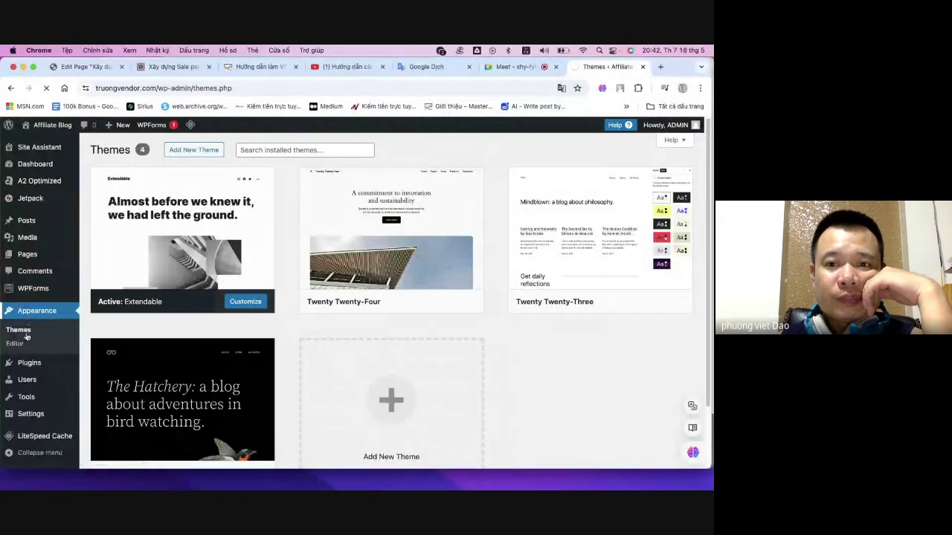
{"action": "mouse_move", "coordinate": [466, 262]}
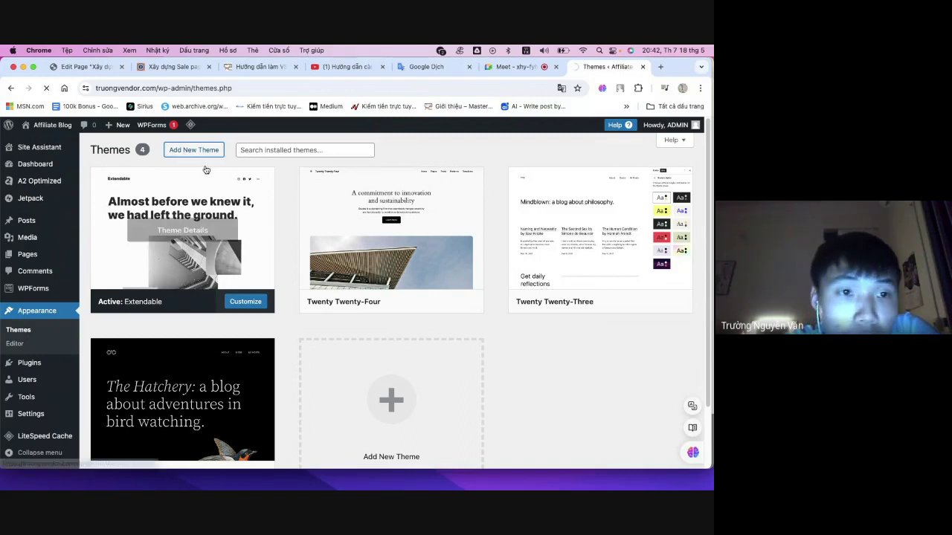
{"action": "scroll", "coordinate": [138, 227], "scroll_direction": "down", "scroll_amount": 1}
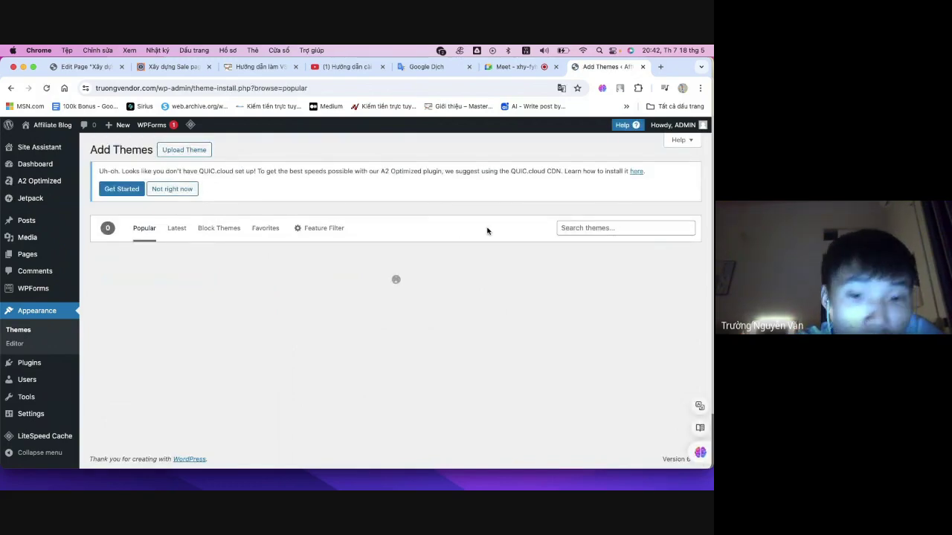
- Type 'astra' into the Search themes box, fixing a typo
{"action": "left_click", "coordinate": [609, 228]}
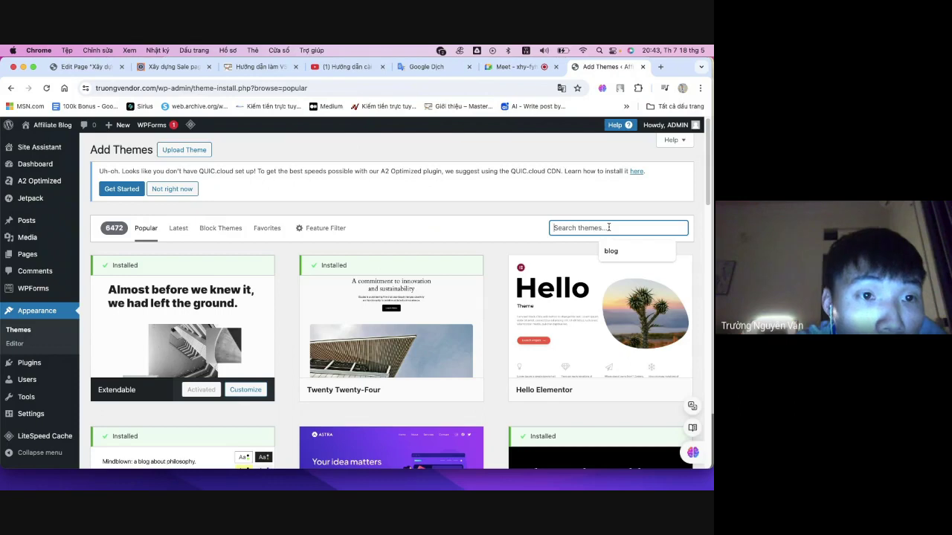
{"action": "type", "text": "astra"}
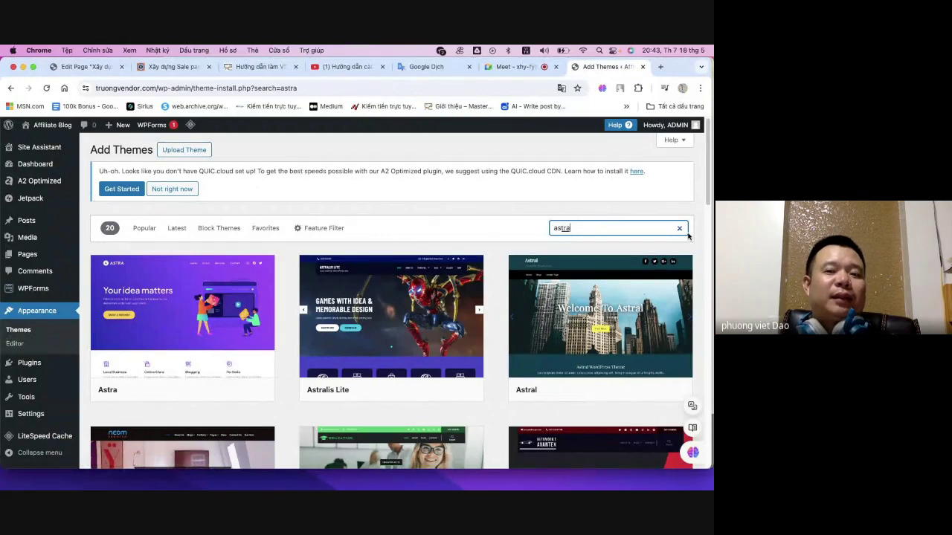
{"action": "left_click_drag", "start_coordinate": [626, 228], "coordinate": [535, 227]}
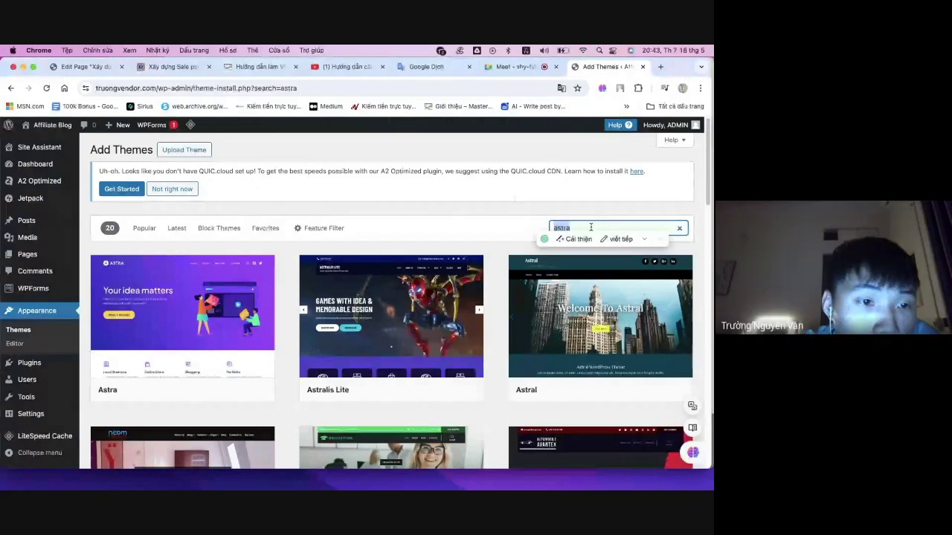
- Check the video call and page editor tabs, then return to the astra search results
{"action": "key", "text": "ctrl+shift+Tab"}
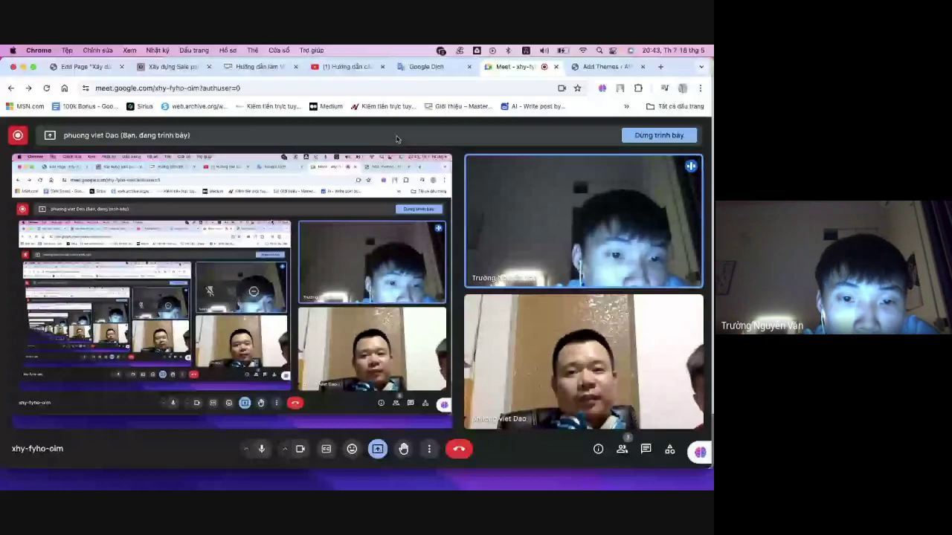
{"action": "left_click", "coordinate": [88, 66]}
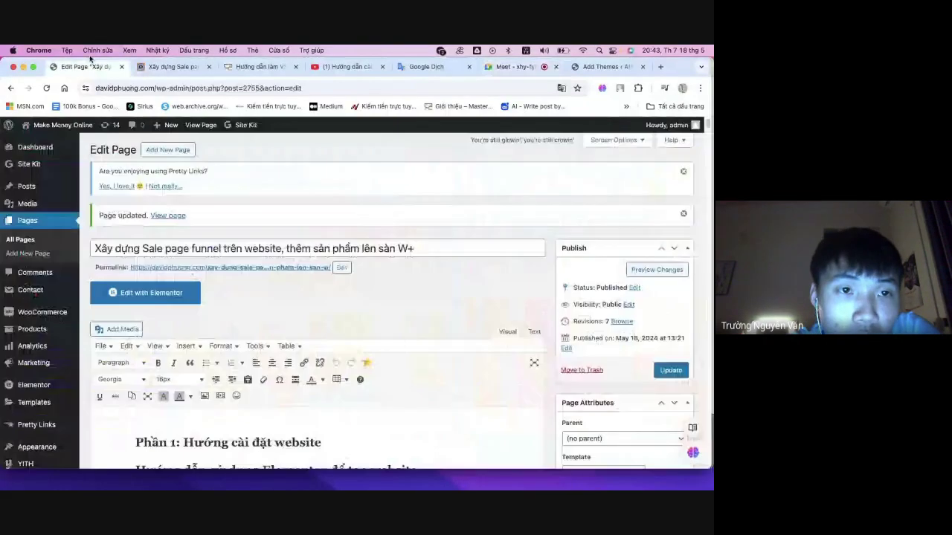
{"action": "left_click", "coordinate": [606, 66]}
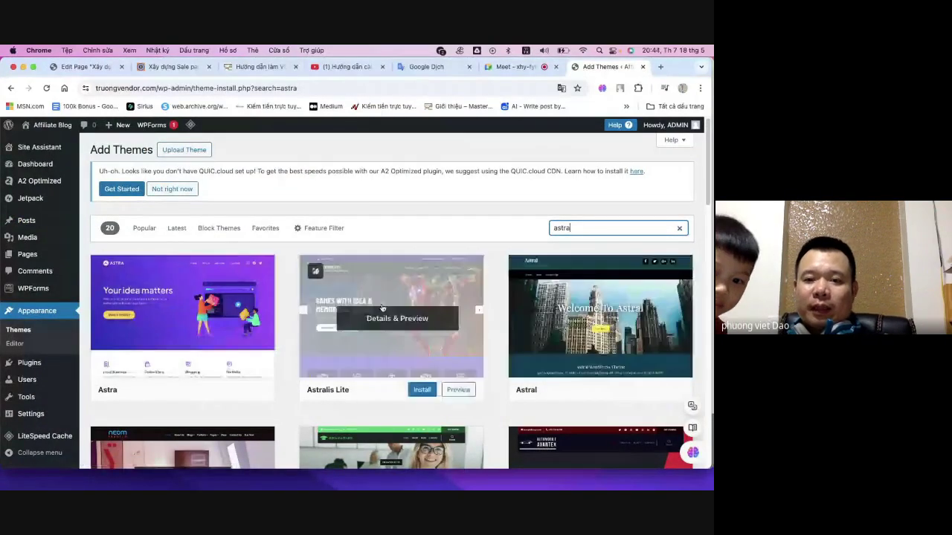
{"action": "left_click_drag", "start_coordinate": [578, 220], "coordinate": [542, 221]}
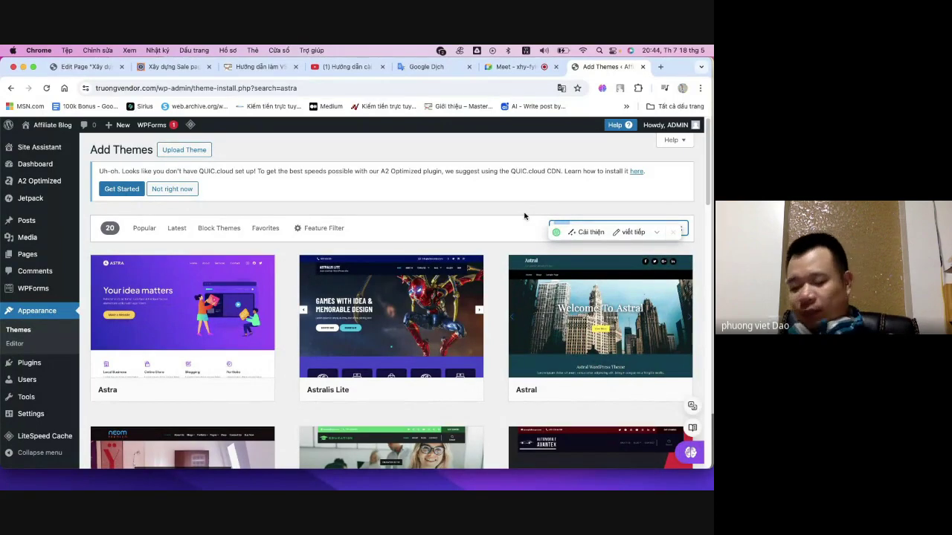
{"action": "left_click", "coordinate": [589, 224]}
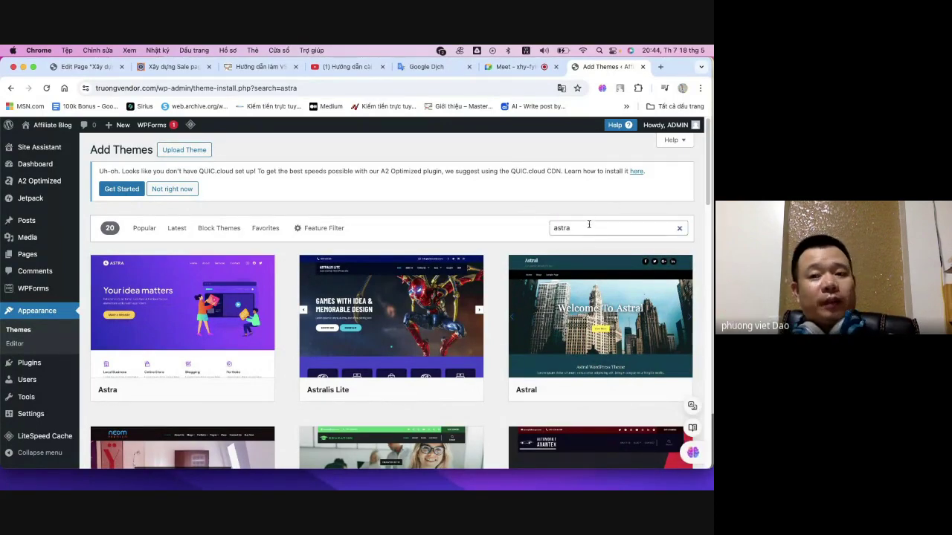
{"action": "double_click", "coordinate": [584, 229]}
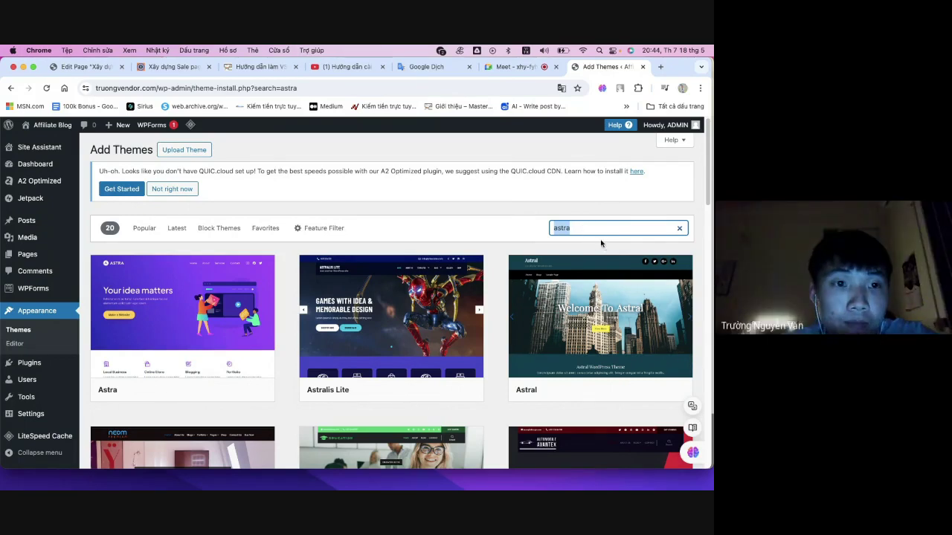
{"action": "left_click", "coordinate": [591, 227]}
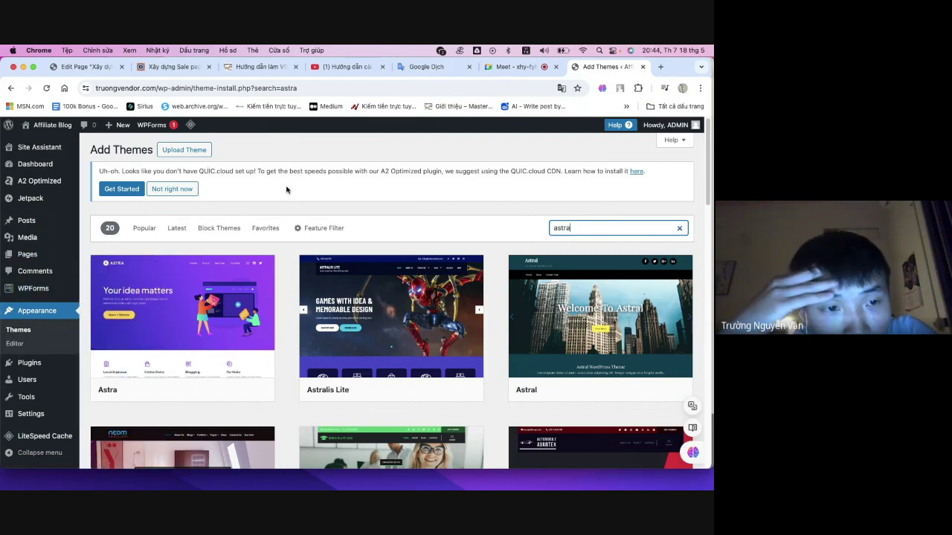
- Scroll through the astra results, briefly visiting the video call
{"action": "scroll", "coordinate": [297, 186], "scroll_direction": "down", "scroll_amount": 1}
{"action": "scroll", "coordinate": [298, 186], "scroll_direction": "down", "scroll_amount": 3}
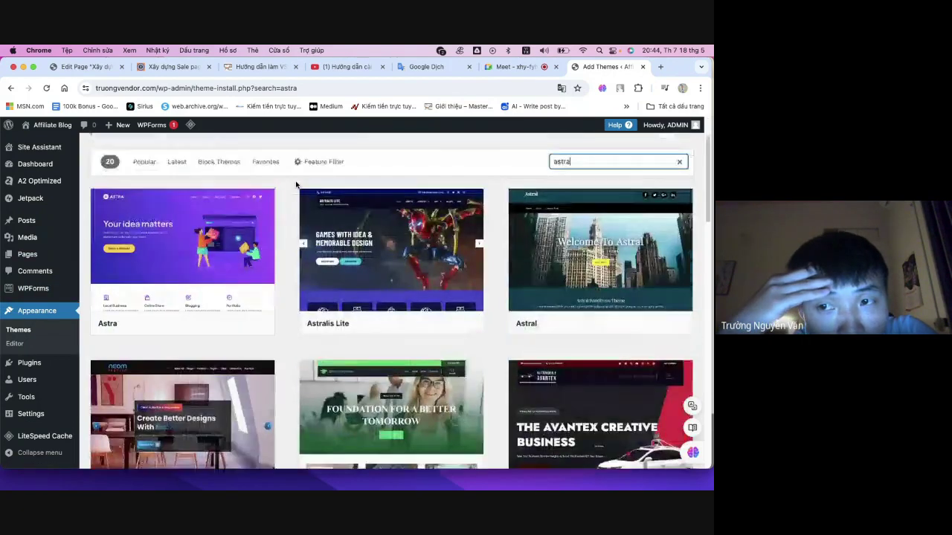
{"action": "scroll", "coordinate": [295, 185], "scroll_direction": "up", "scroll_amount": 3}
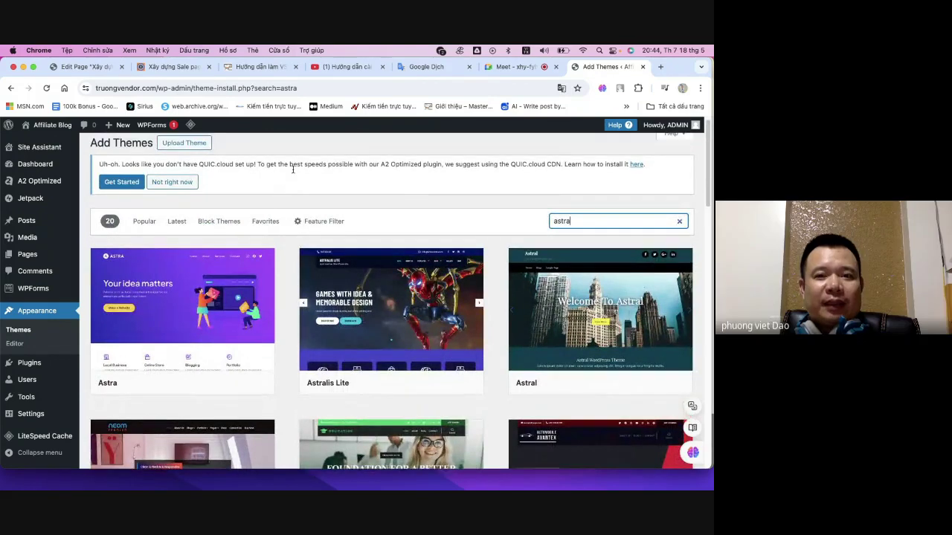
{"action": "scroll", "coordinate": [290, 170], "scroll_direction": "up", "scroll_amount": 2}
{"action": "left_click", "coordinate": [511, 67]}
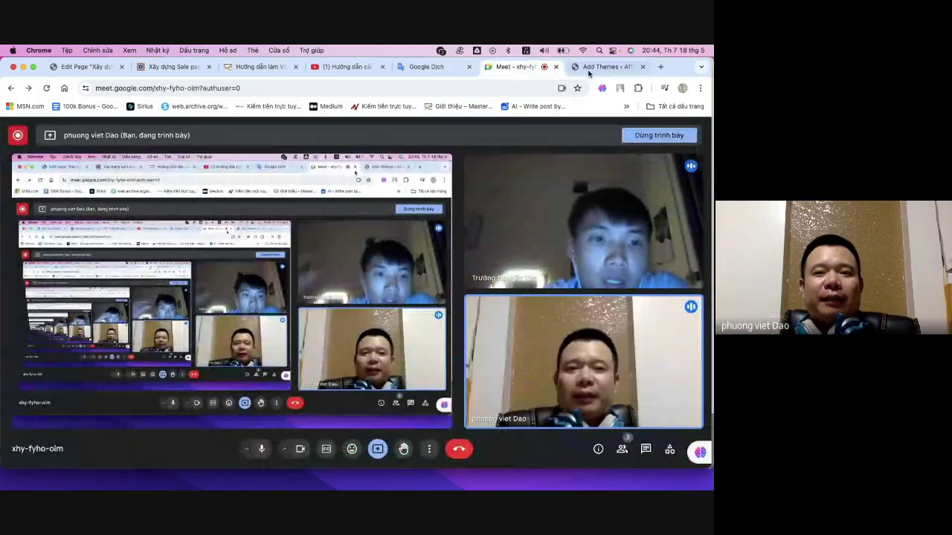
{"action": "key", "text": "ctrl+Tab"}
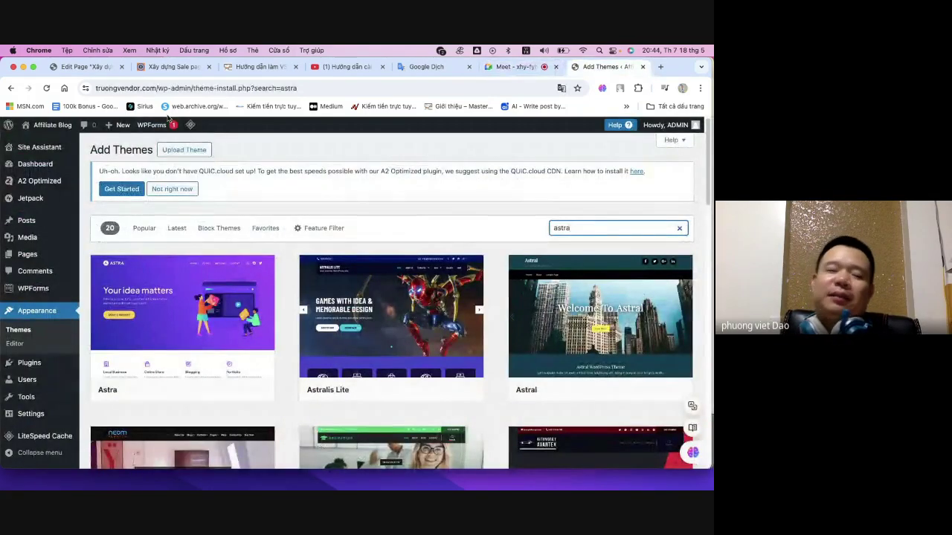
{"action": "mouse_move", "coordinate": [168, 123]}
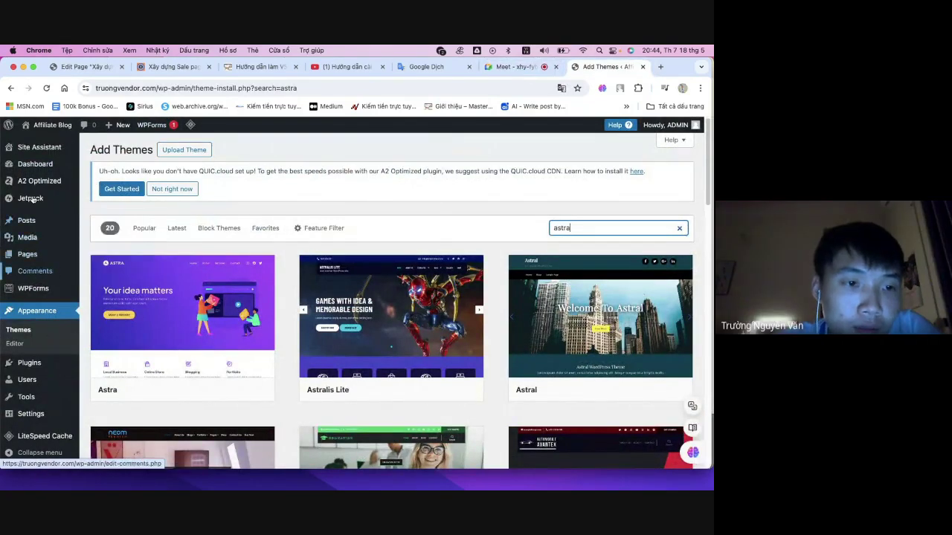
{"action": "mouse_move", "coordinate": [42, 121]}
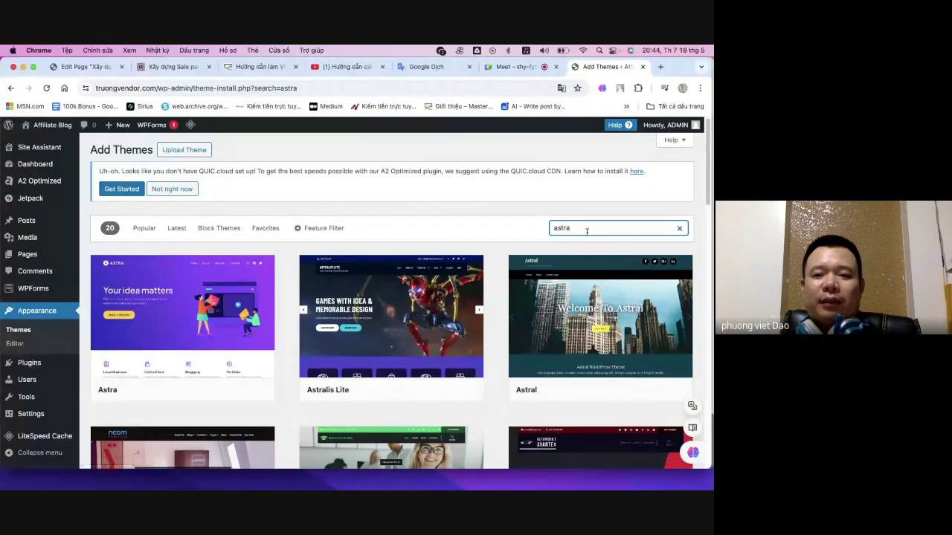
- Open the Astra theme's details and install it
{"action": "double_click", "coordinate": [560, 230]}
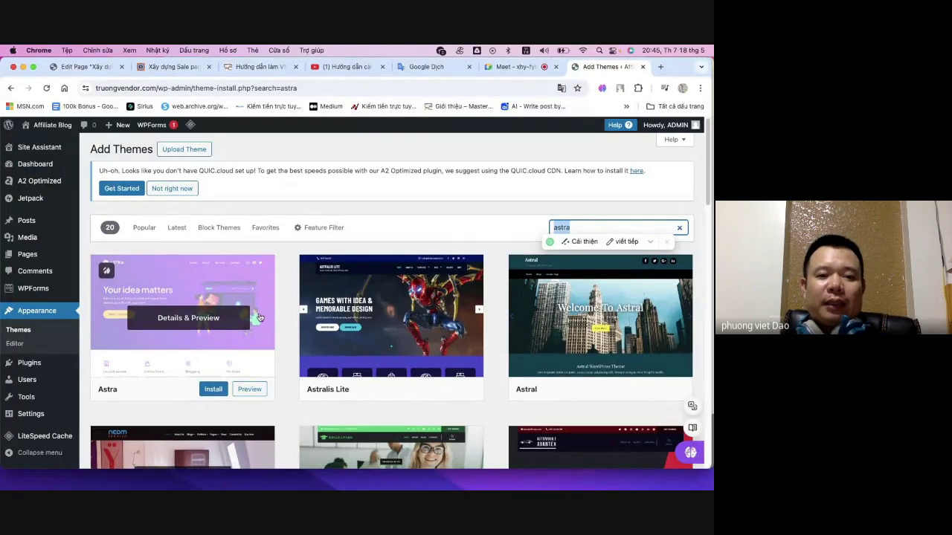
{"action": "scroll", "coordinate": [189, 369], "scroll_direction": "down", "scroll_amount": 1}
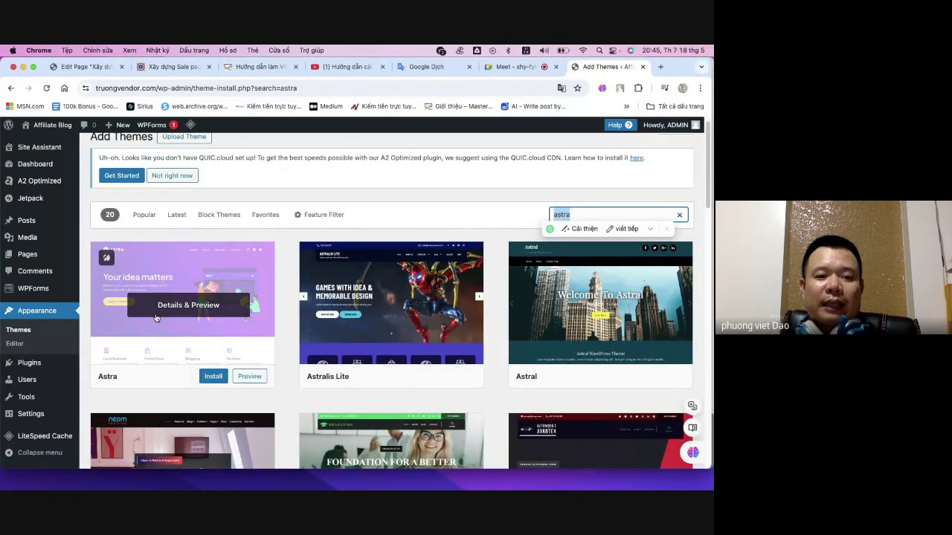
{"action": "left_click_drag", "start_coordinate": [138, 384], "coordinate": [91, 380]}
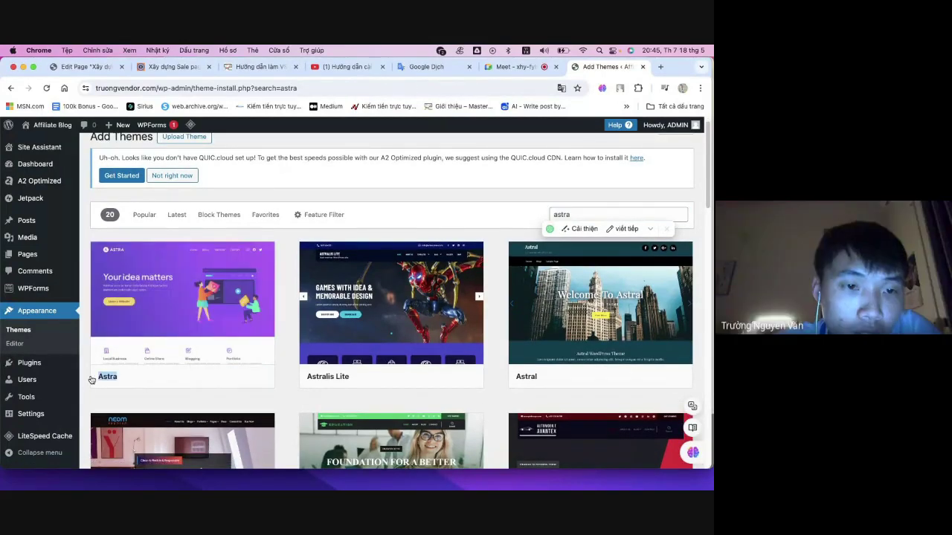
{"action": "left_click", "coordinate": [182, 305]}
{"action": "left_click", "coordinate": [127, 131]}
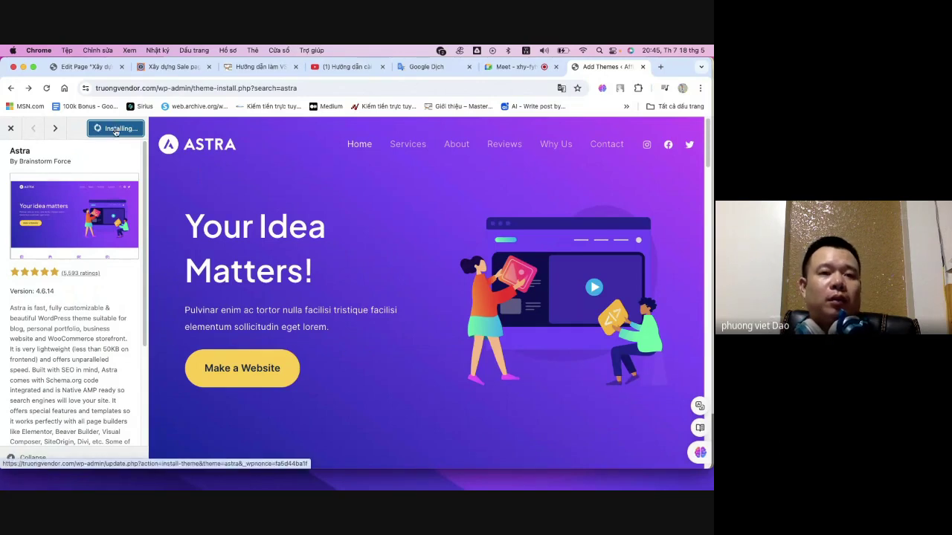
- Close the unneeded tutorial tab and the Edit Page tab while Astra installs
{"action": "left_click", "coordinate": [211, 68]}
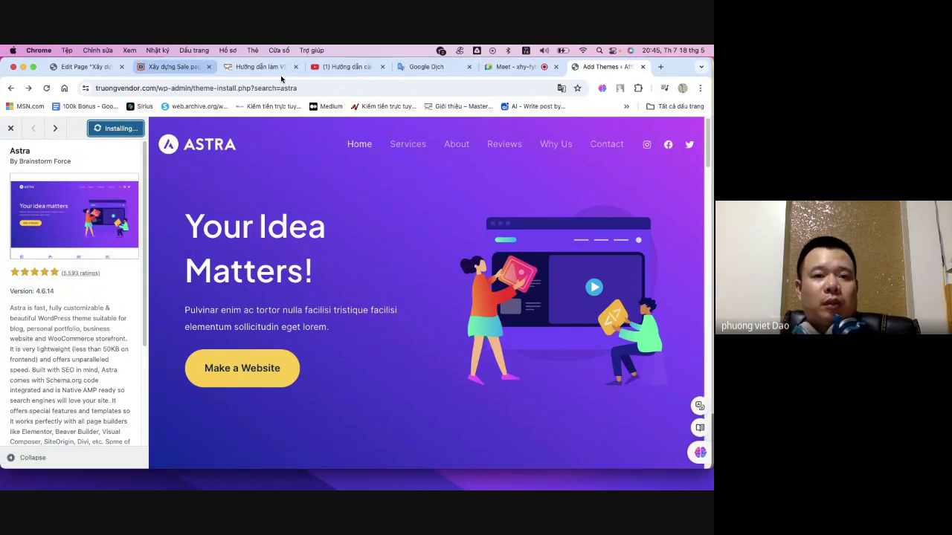
{"action": "left_click", "coordinate": [295, 69]}
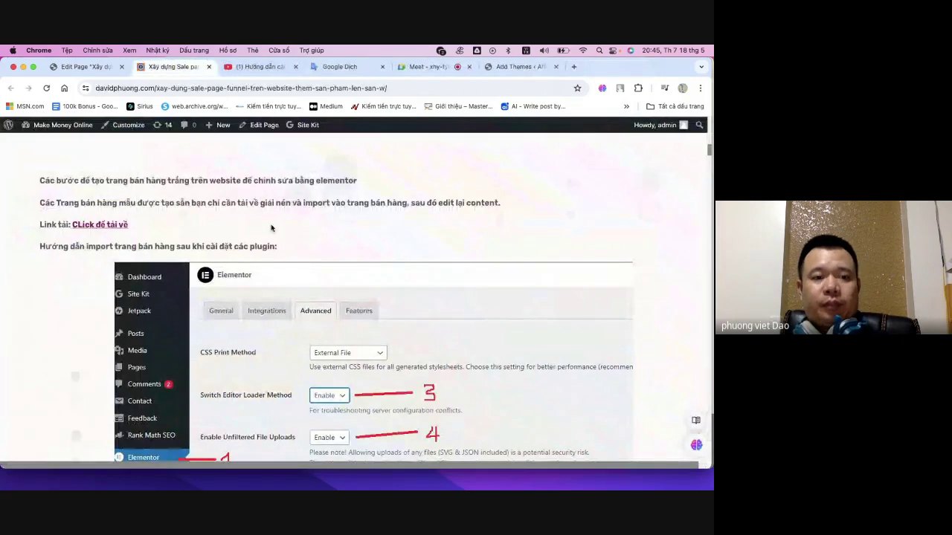
{"action": "scroll", "coordinate": [336, 307], "scroll_direction": "up", "scroll_amount": 10}
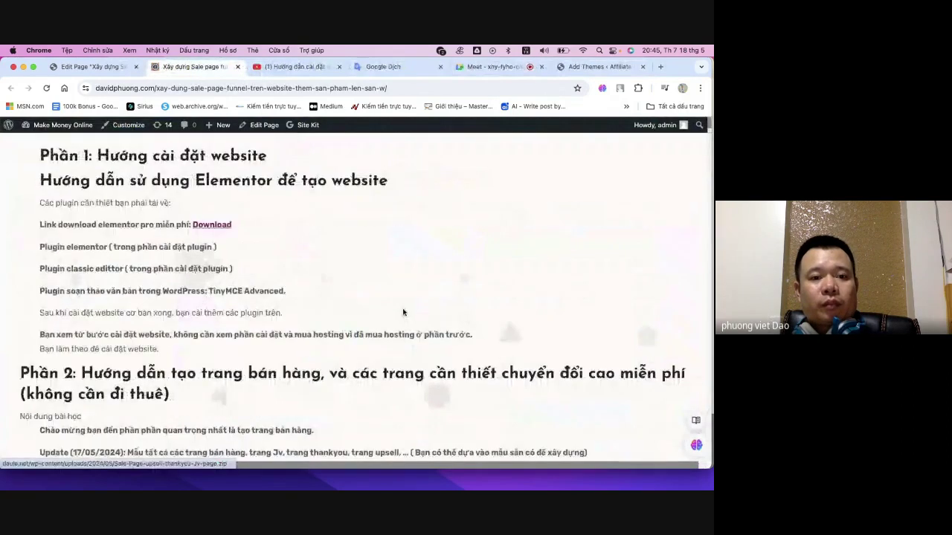
{"action": "left_click", "coordinate": [591, 69]}
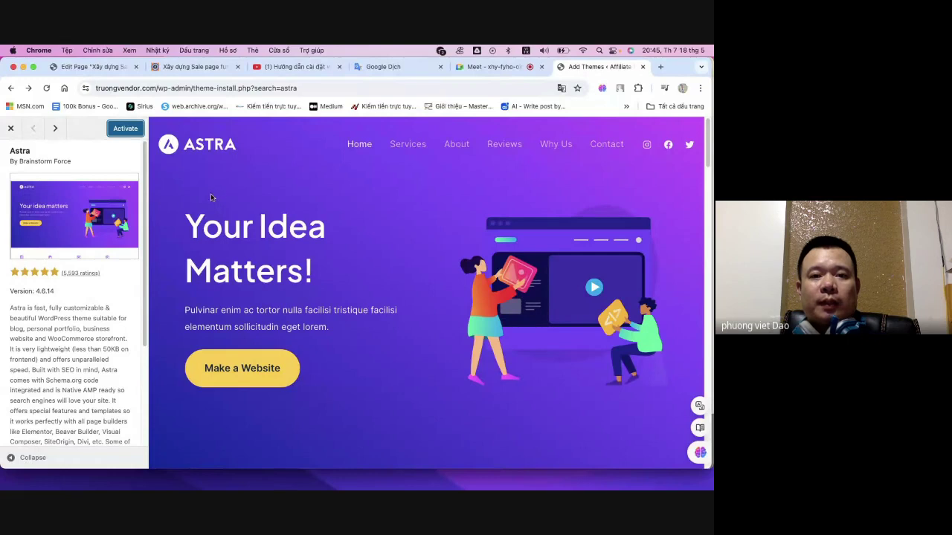
{"action": "left_click", "coordinate": [186, 68]}
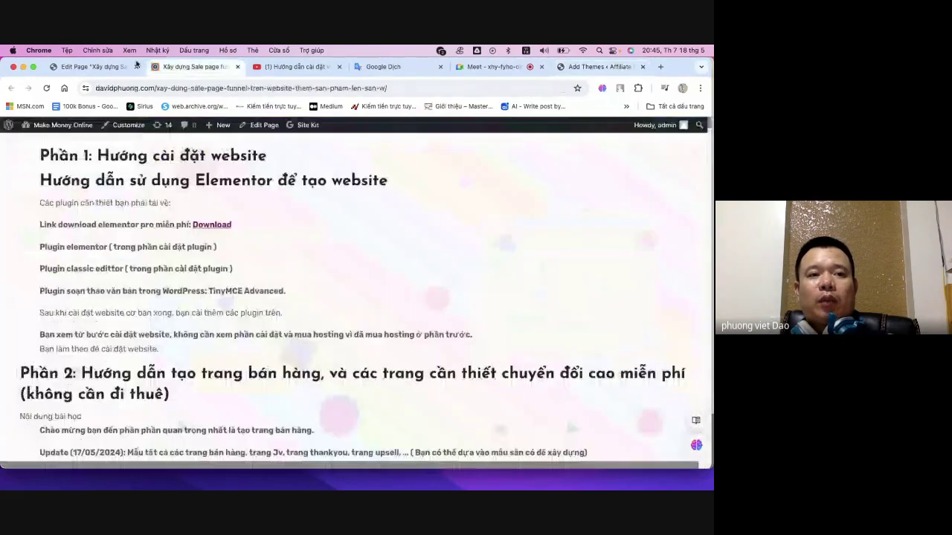
{"action": "left_click", "coordinate": [92, 67]}
{"action": "left_click", "coordinate": [165, 68]}
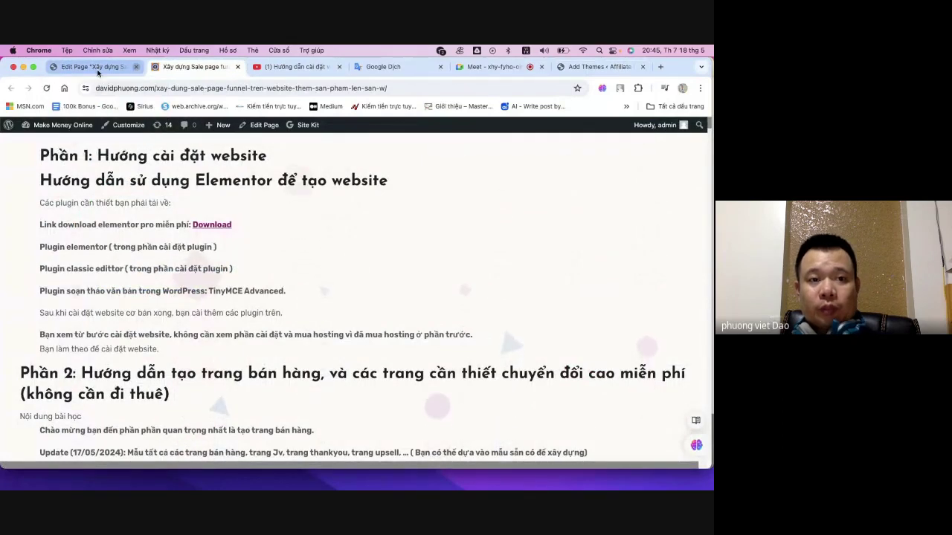
{"action": "left_click", "coordinate": [135, 66]}
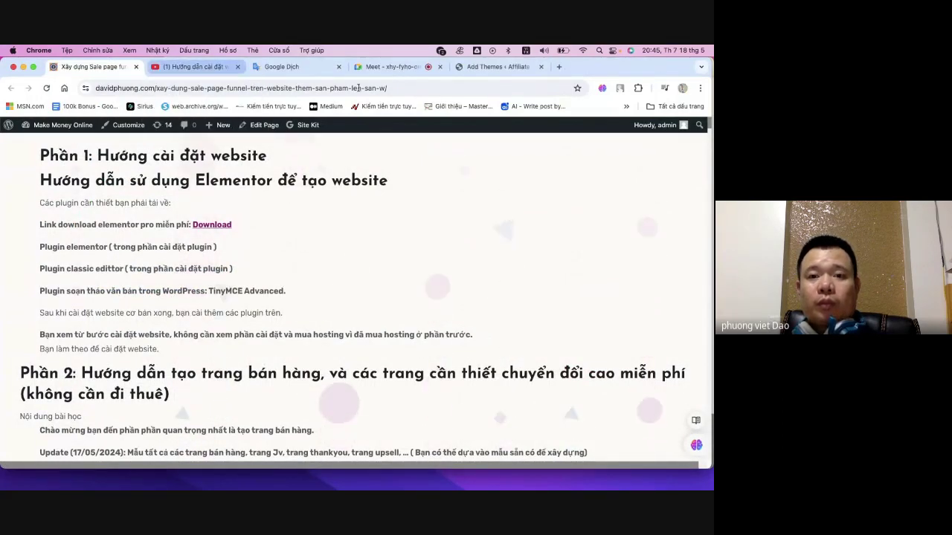
- Activate Astra, open the installed plugins list, and return to the tutorial article
{"action": "left_click", "coordinate": [492, 71]}
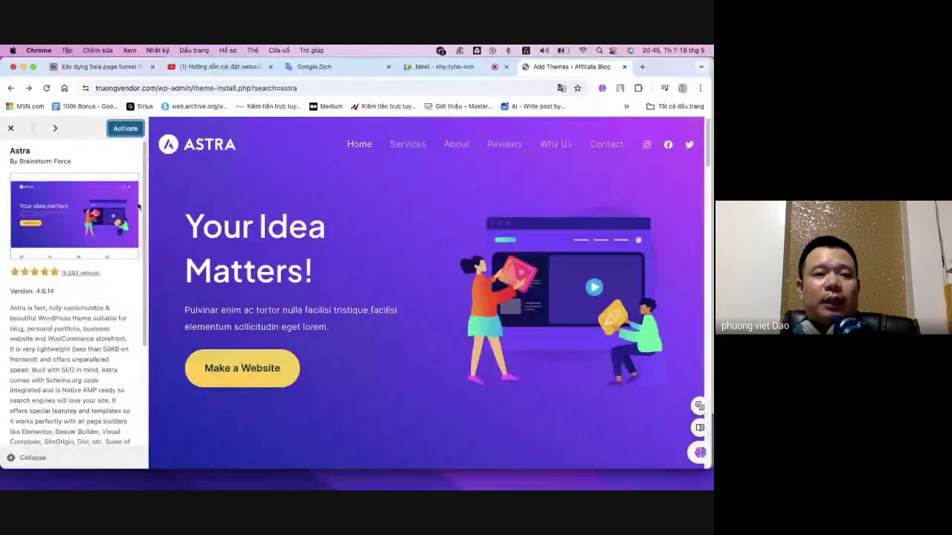
{"action": "left_click", "coordinate": [117, 131]}
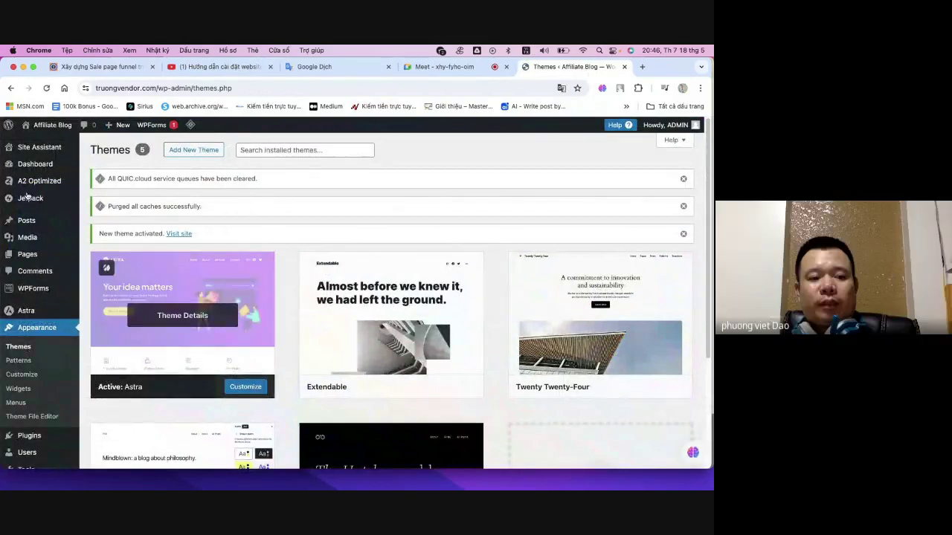
{"action": "scroll", "coordinate": [21, 352], "scroll_direction": "down", "scroll_amount": 2}
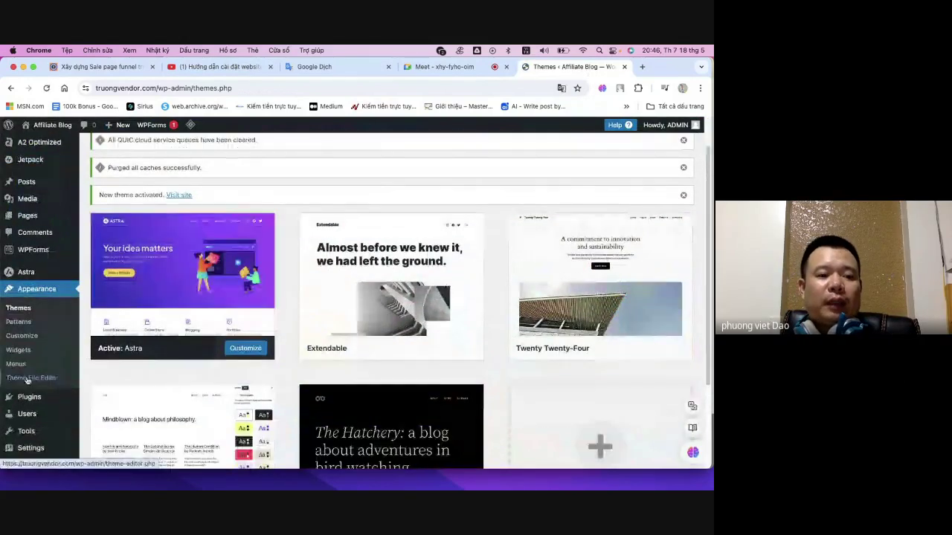
{"action": "mouse_move", "coordinate": [35, 378]}
{"action": "scroll", "coordinate": [35, 378], "scroll_direction": "up", "scroll_amount": 2}
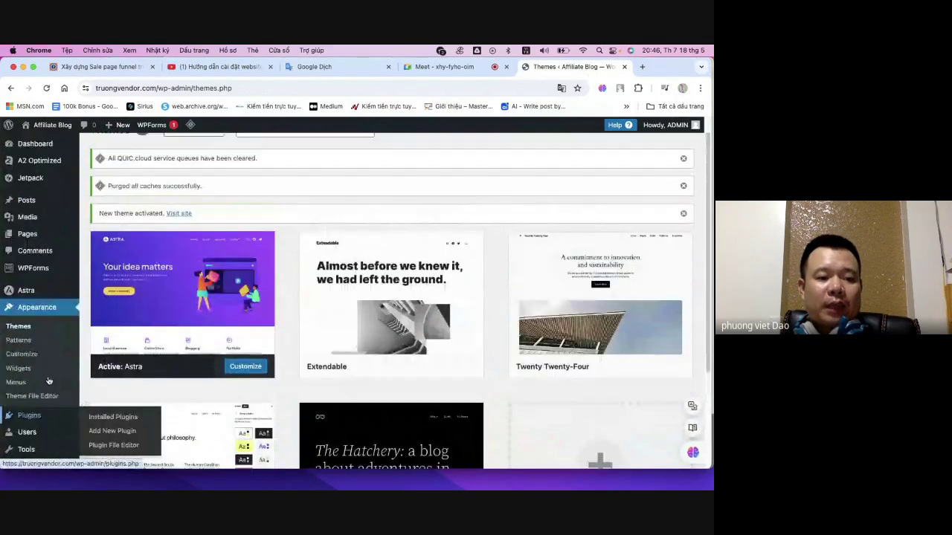
{"action": "scroll", "coordinate": [33, 373], "scroll_direction": "down", "scroll_amount": 3}
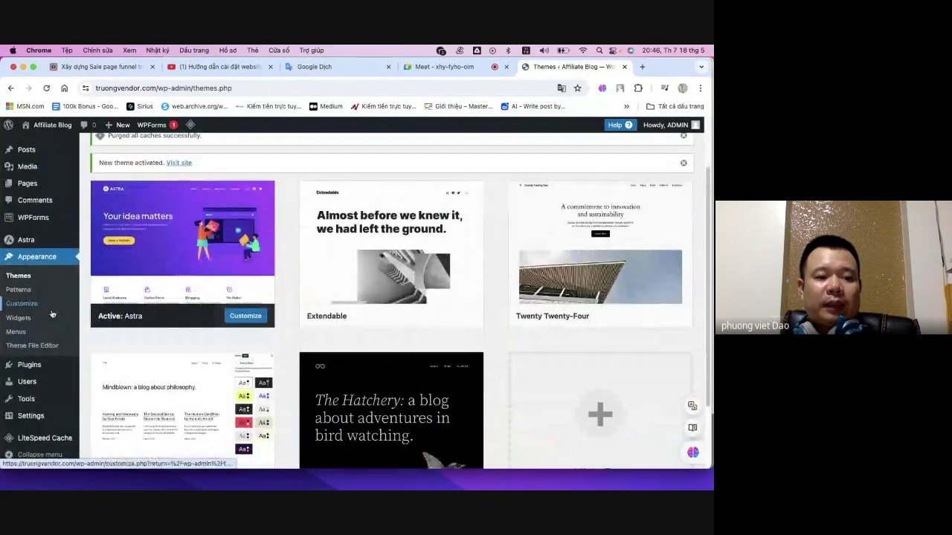
{"action": "left_click", "coordinate": [30, 371]}
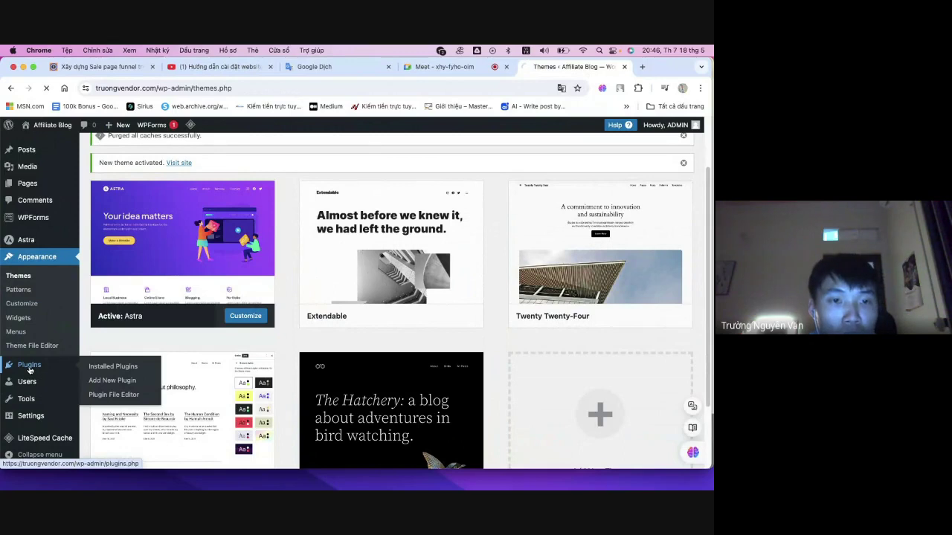
{"action": "left_click", "coordinate": [88, 68]}
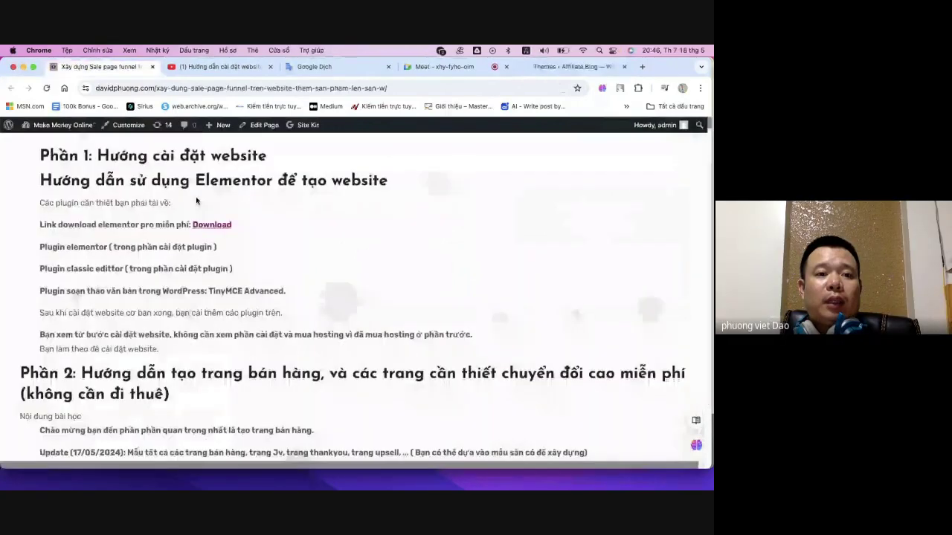
- Download the Elementor Pro zip from the tutorial's link and follow its progress
{"action": "left_click_drag", "start_coordinate": [61, 224], "coordinate": [170, 225]}
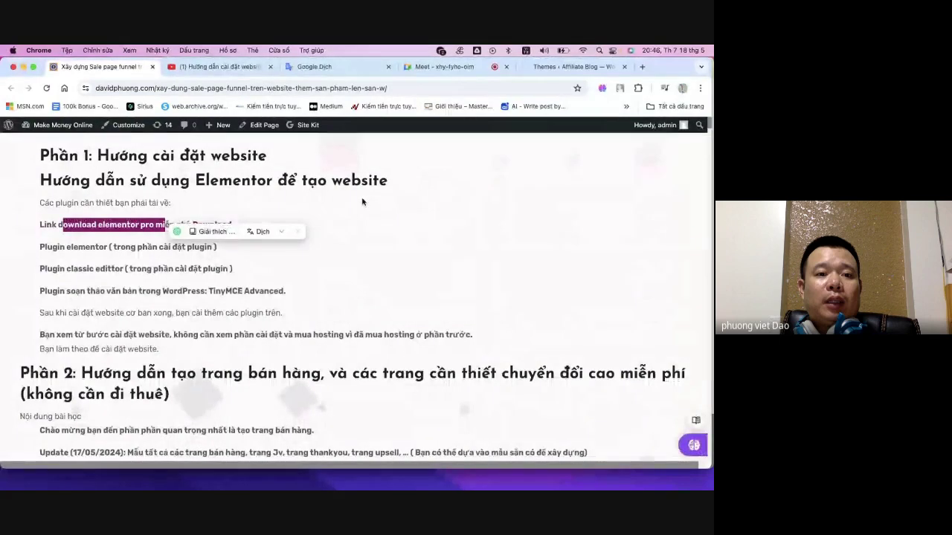
{"action": "left_click", "coordinate": [246, 216]}
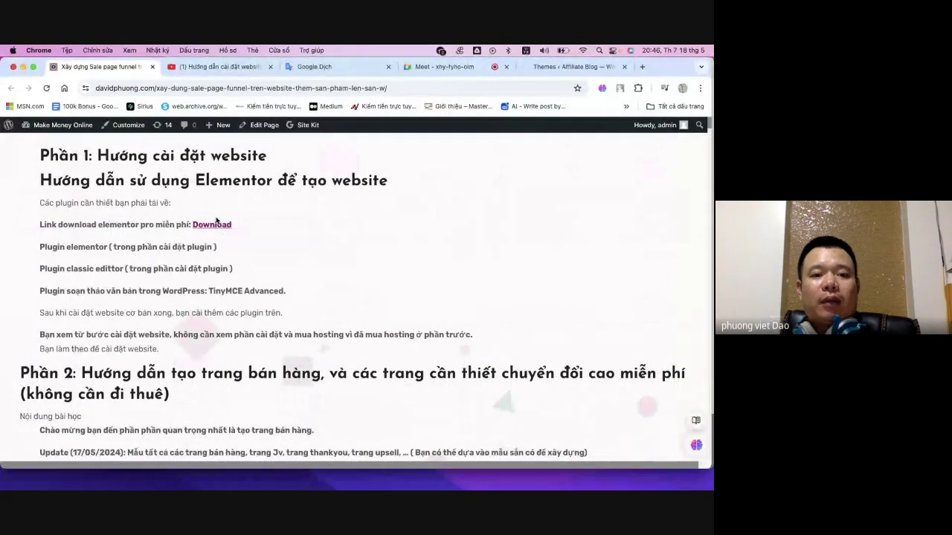
{"action": "left_click", "coordinate": [213, 224]}
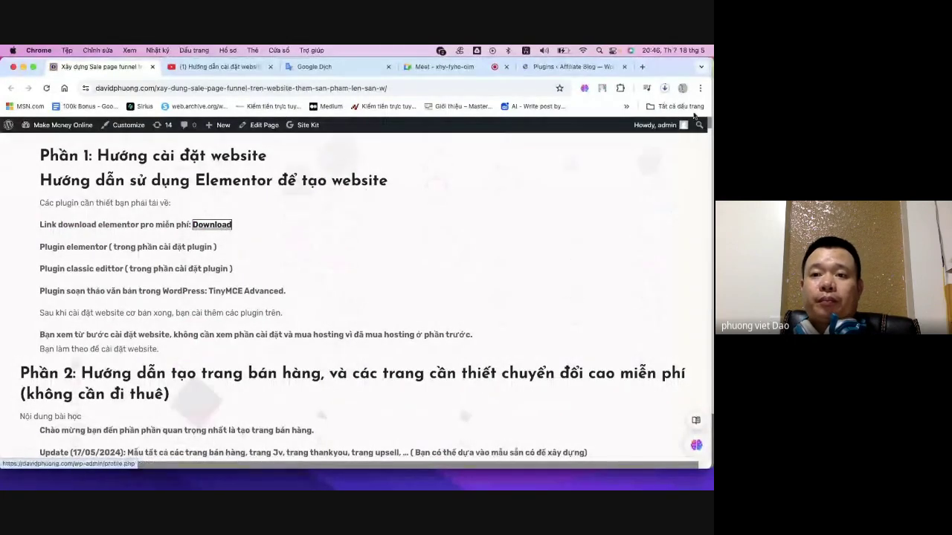
{"action": "left_click", "coordinate": [666, 89]}
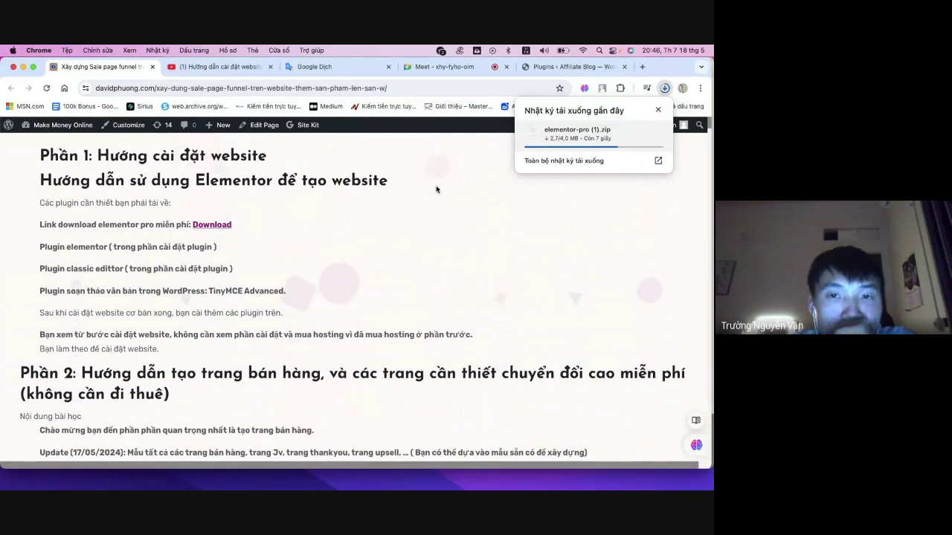
{"action": "left_click", "coordinate": [664, 88]}
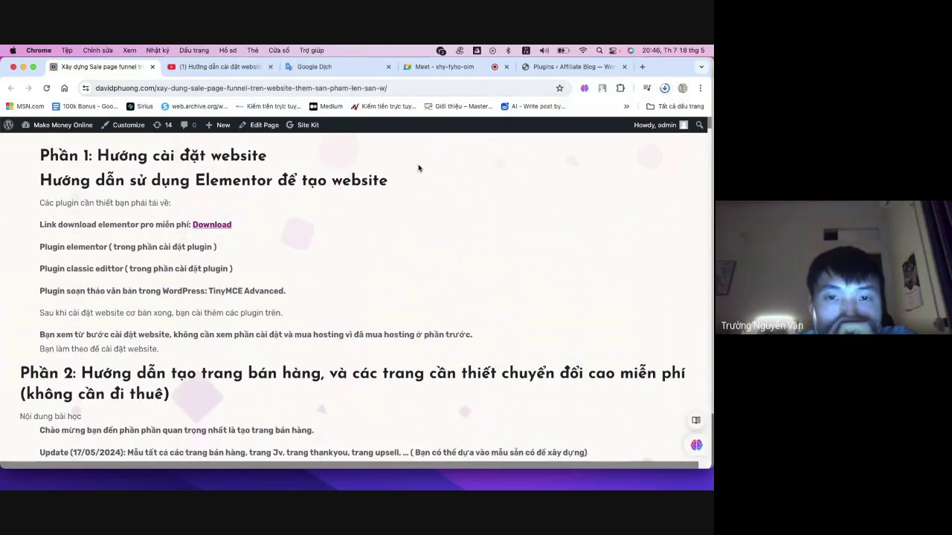
{"action": "left_click", "coordinate": [663, 89]}
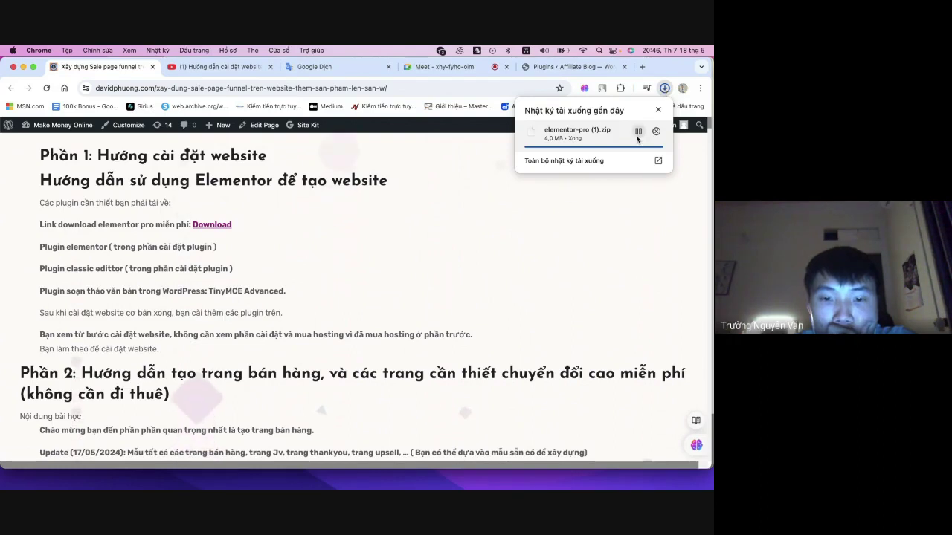
{"action": "mouse_move", "coordinate": [597, 137]}
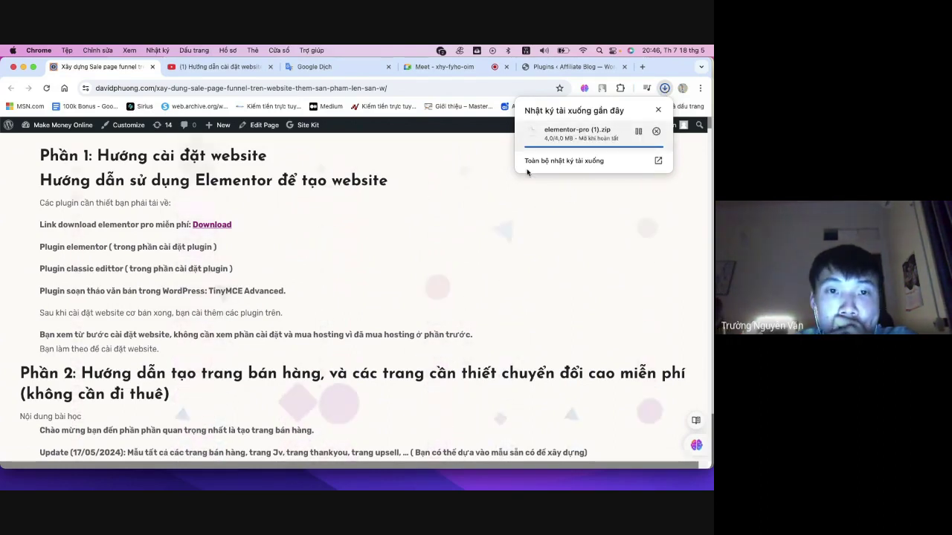
{"action": "left_click", "coordinate": [596, 138]}
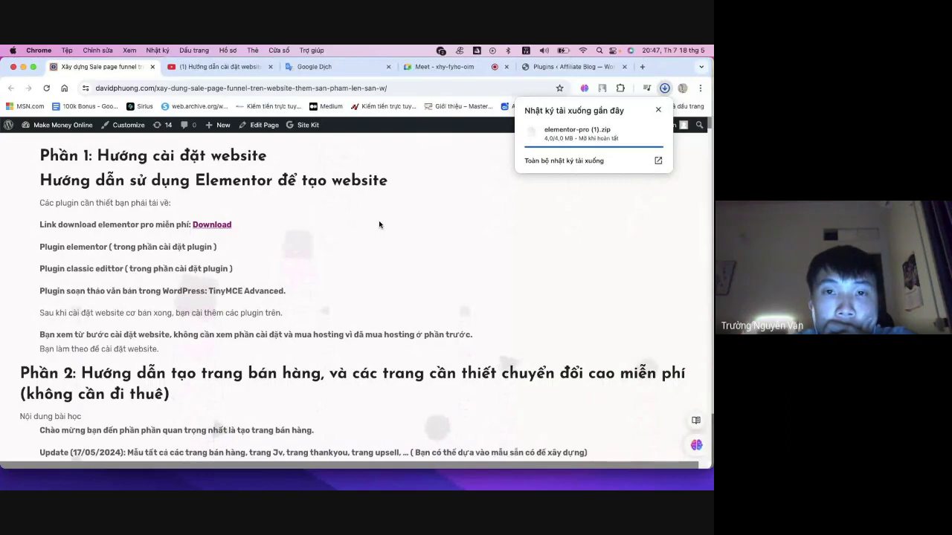
- Show the downloaded elementor-pro (1).zip in its Downloads folder
{"action": "left_click", "coordinate": [576, 67]}
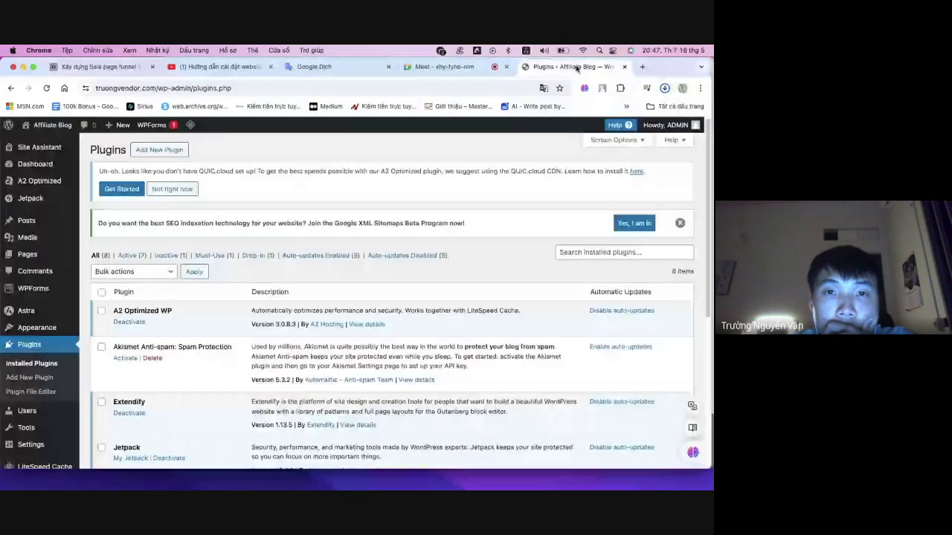
{"action": "key", "text": "super+1"}
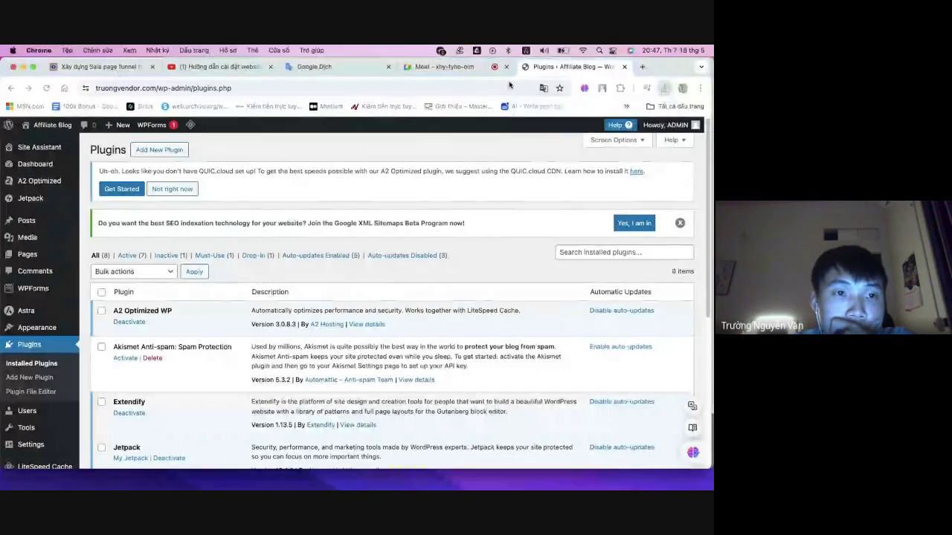
{"action": "left_click", "coordinate": [664, 88]}
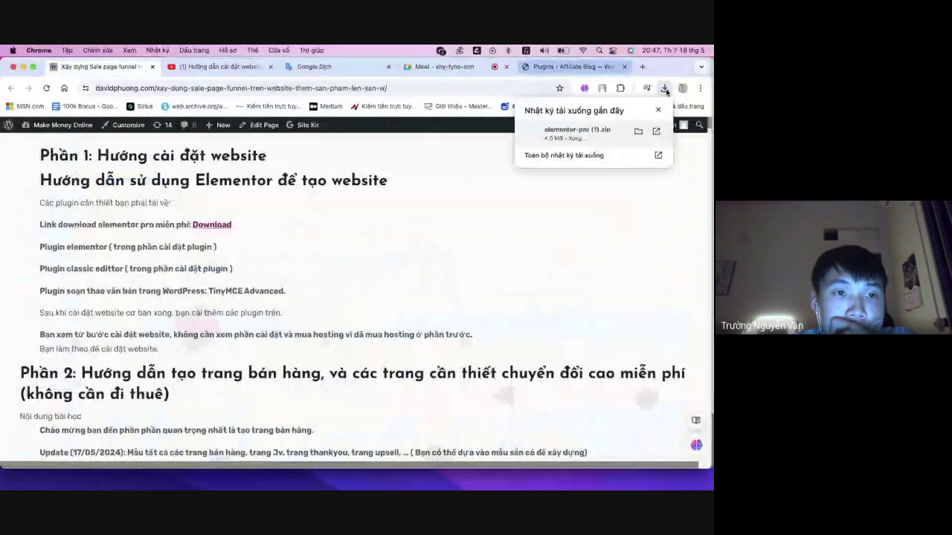
{"action": "left_click", "coordinate": [636, 133]}
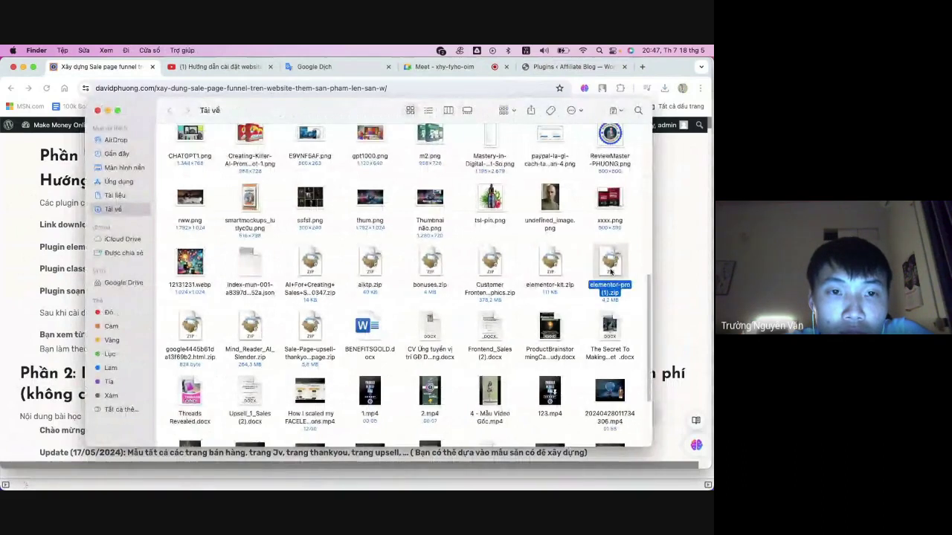
- Find elementor-pro (1).zip in Downloads, close Finder, and switch to the Plugins tab
{"action": "scroll", "coordinate": [610, 286], "scroll_direction": "down", "scroll_amount": 1}
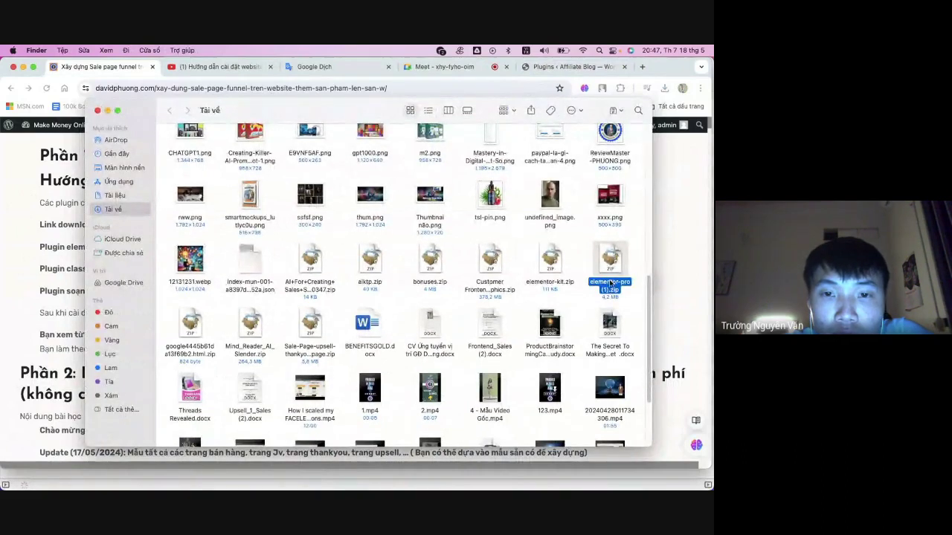
{"action": "left_click", "coordinate": [107, 109]}
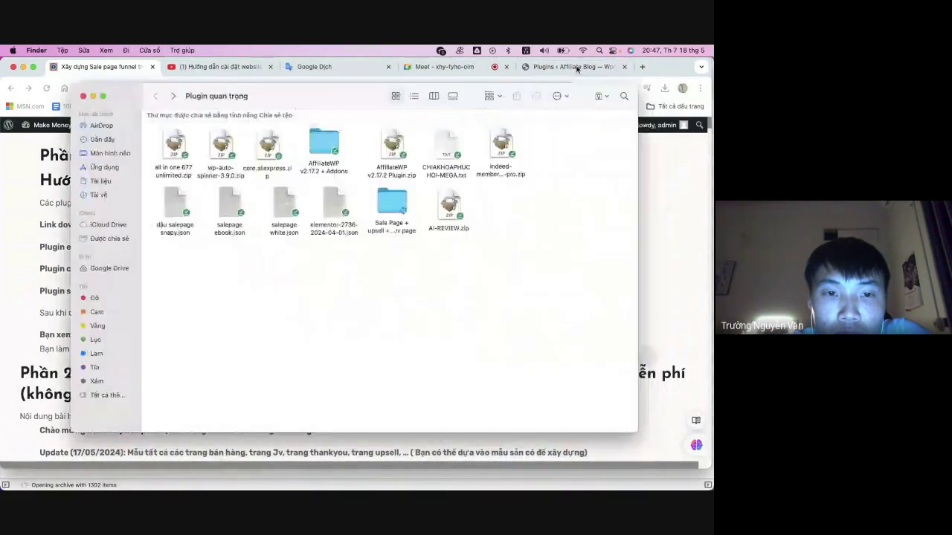
{"action": "key", "text": "super+5"}
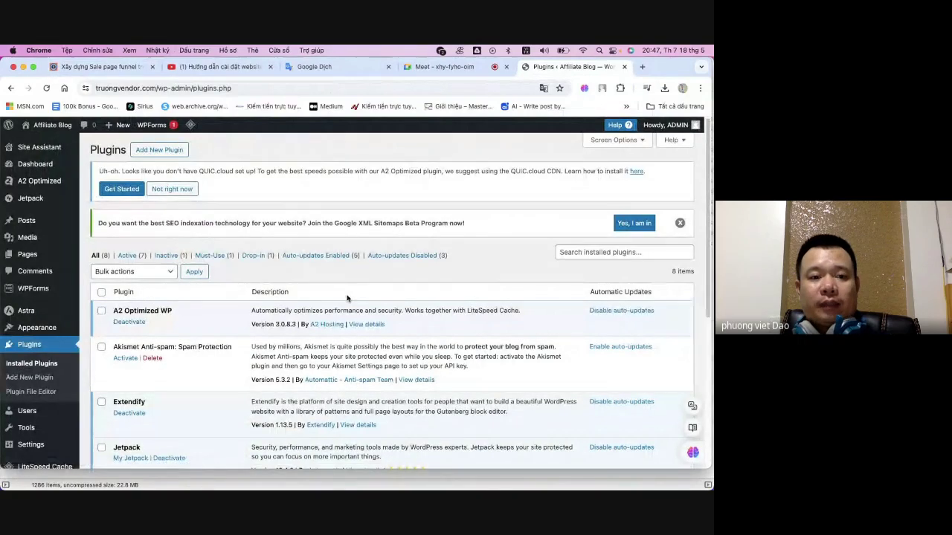
- Open Upload Plugin's file chooser and select elementor-pro (1).zip from Downloads
{"action": "scroll", "coordinate": [343, 299], "scroll_direction": "down", "scroll_amount": 5}
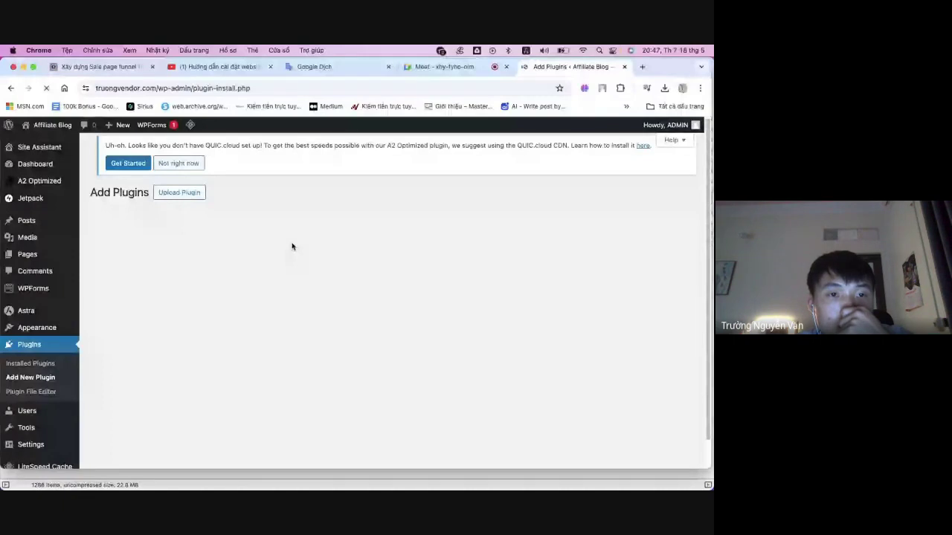
{"action": "scroll", "coordinate": [313, 237], "scroll_direction": "down", "scroll_amount": 2}
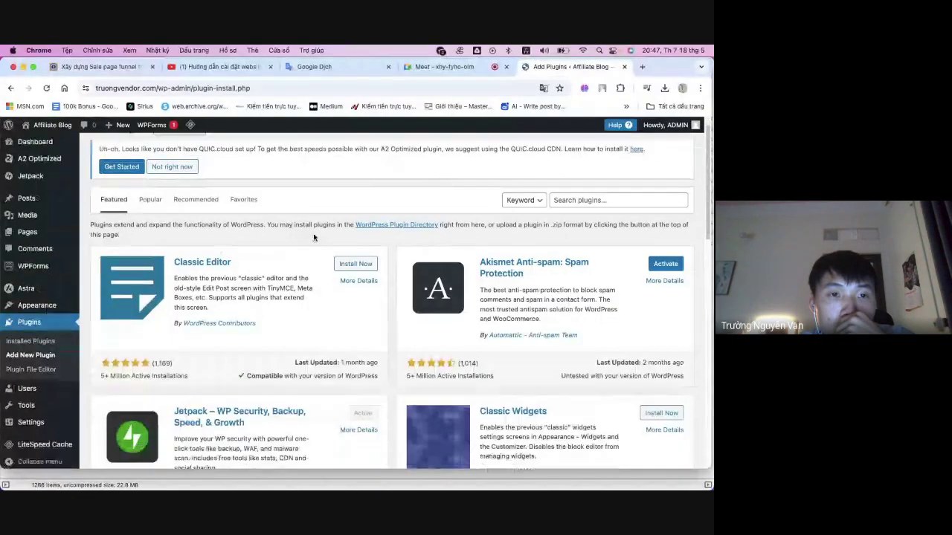
{"action": "scroll", "coordinate": [315, 238], "scroll_direction": "down", "scroll_amount": 1}
{"action": "scroll", "coordinate": [319, 240], "scroll_direction": "up", "scroll_amount": 2}
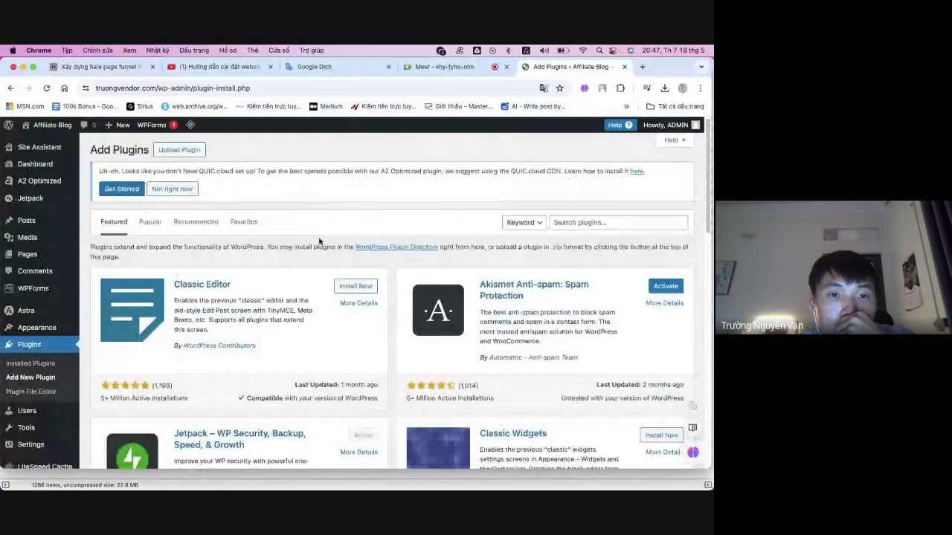
{"action": "left_click", "coordinate": [179, 151]}
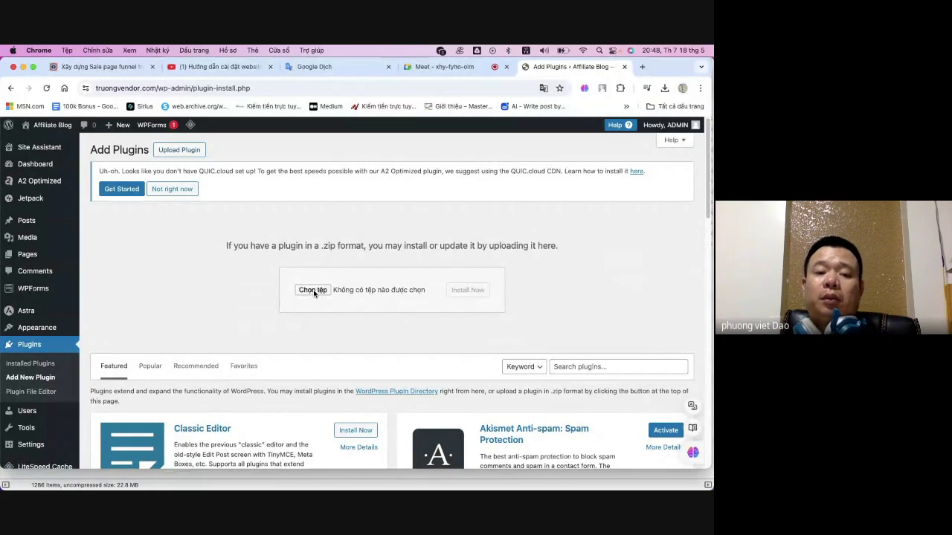
{"action": "left_click", "coordinate": [313, 291]}
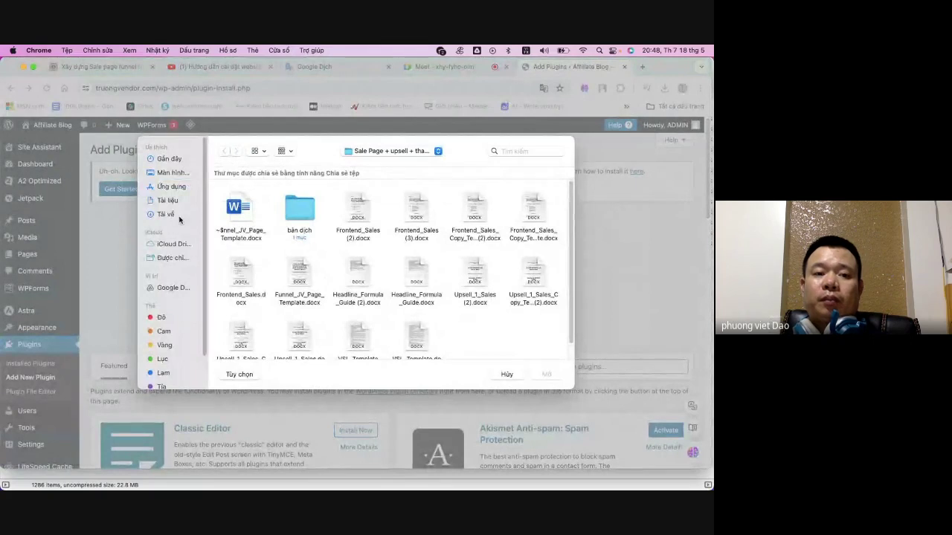
{"action": "left_click", "coordinate": [173, 216]}
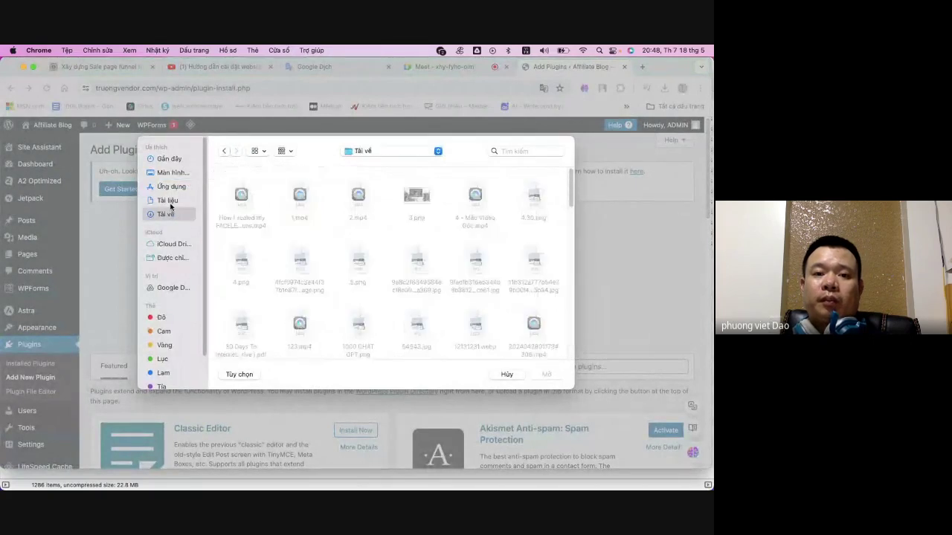
{"action": "scroll", "coordinate": [515, 257], "scroll_direction": "down", "scroll_amount": 5}
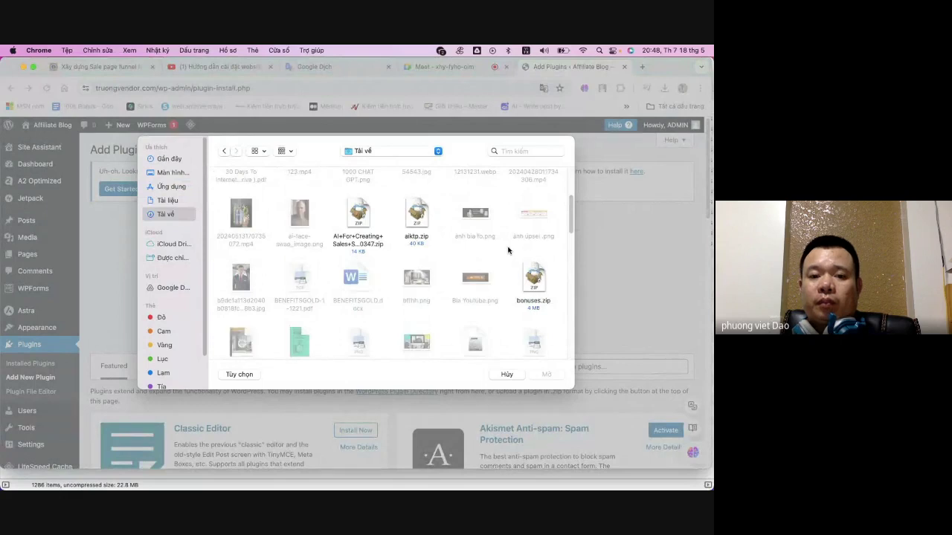
{"action": "scroll", "coordinate": [506, 253], "scroll_direction": "down", "scroll_amount": 6}
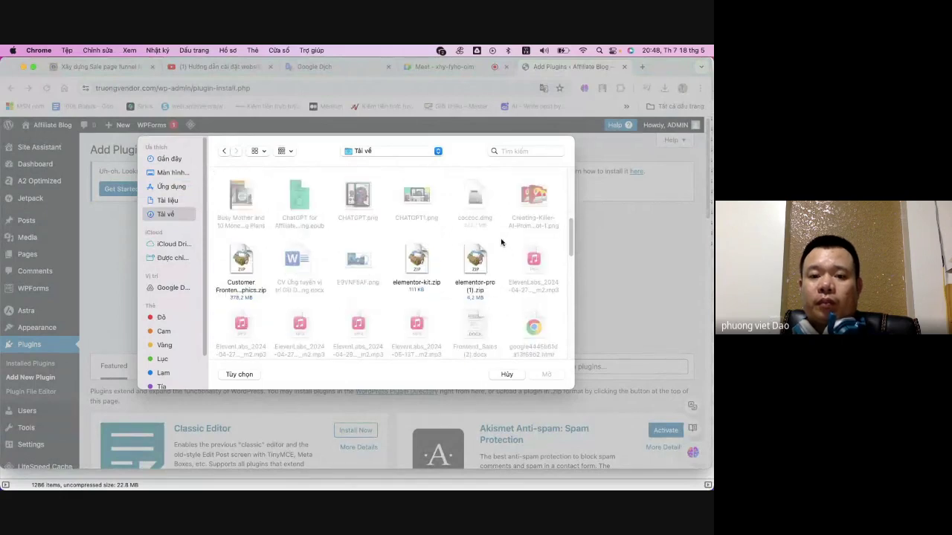
{"action": "left_click", "coordinate": [478, 264]}
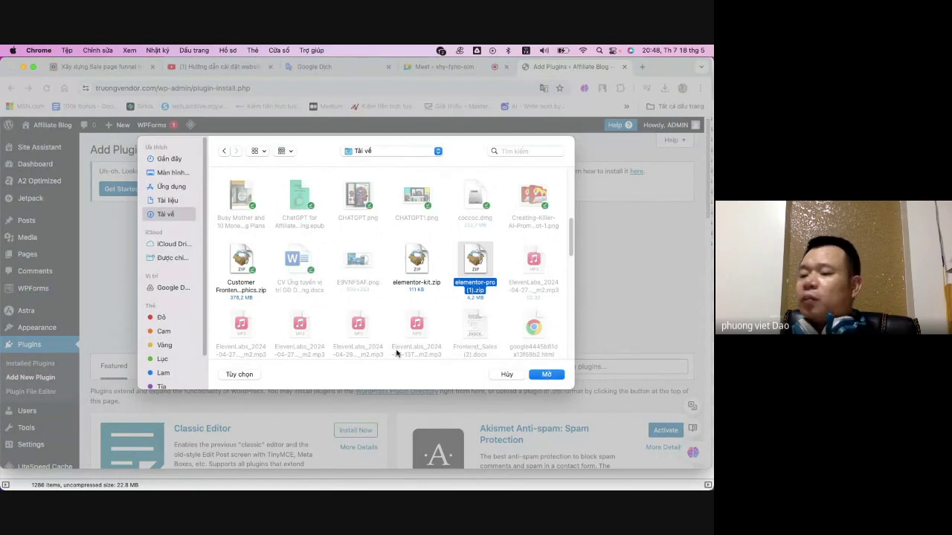
- Install and activate Elementor Pro from elementor-pro (1).zip, then return to the lesson tab
{"action": "key", "text": "Return"}
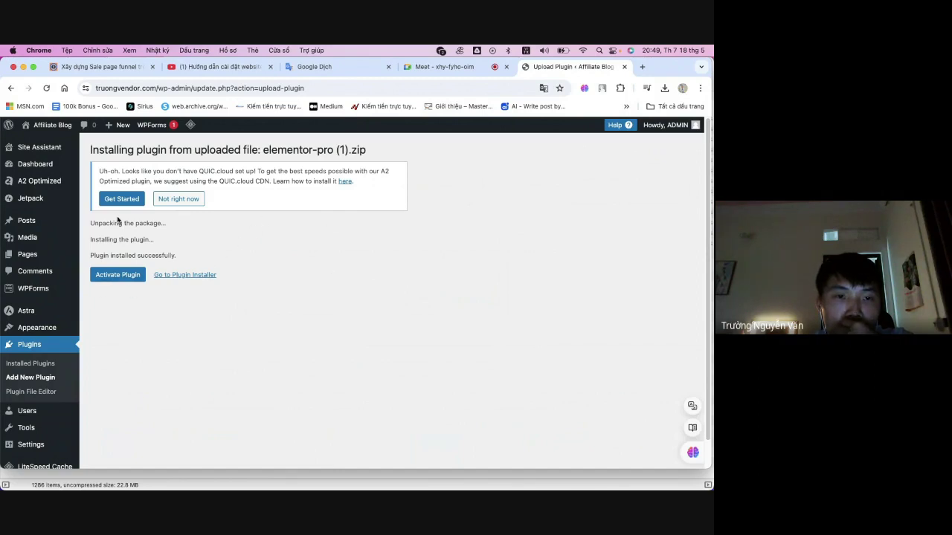
{"action": "left_click", "coordinate": [117, 275]}
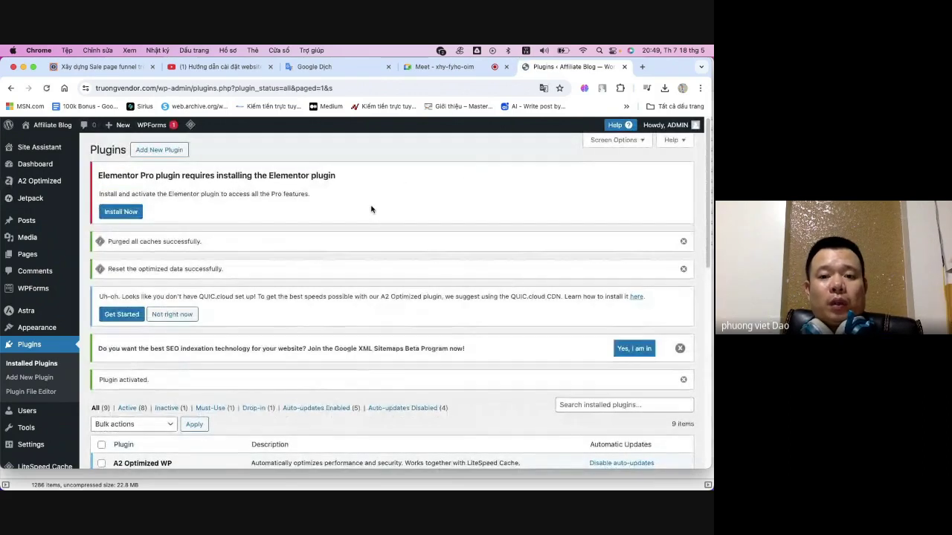
{"action": "scroll", "coordinate": [355, 233], "scroll_direction": "down", "scroll_amount": 3}
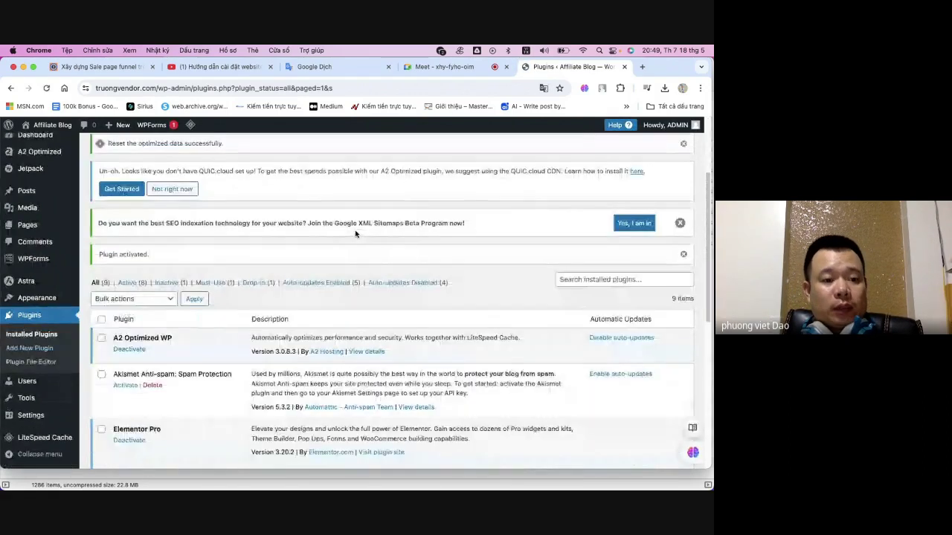
{"action": "scroll", "coordinate": [42, 357], "scroll_direction": "down", "scroll_amount": 5}
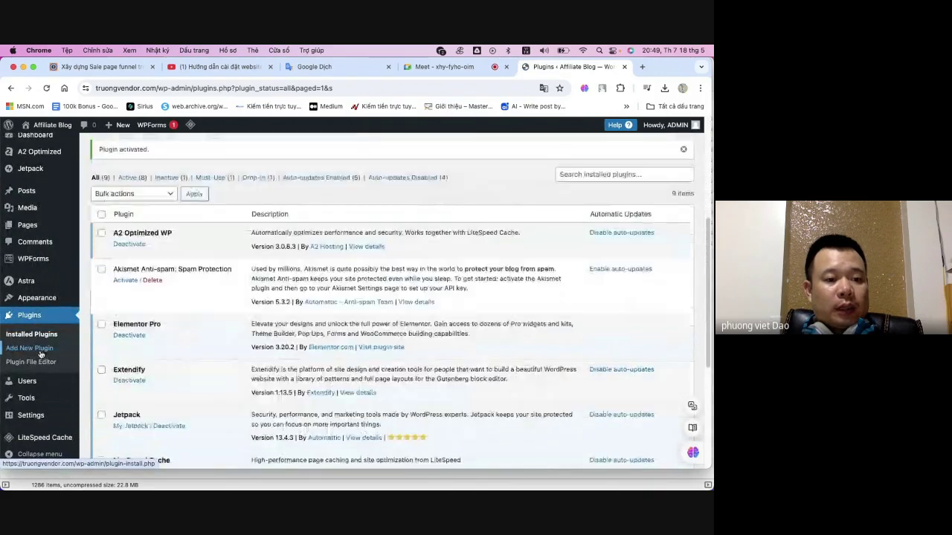
{"action": "scroll", "coordinate": [44, 342], "scroll_direction": "down", "scroll_amount": 3}
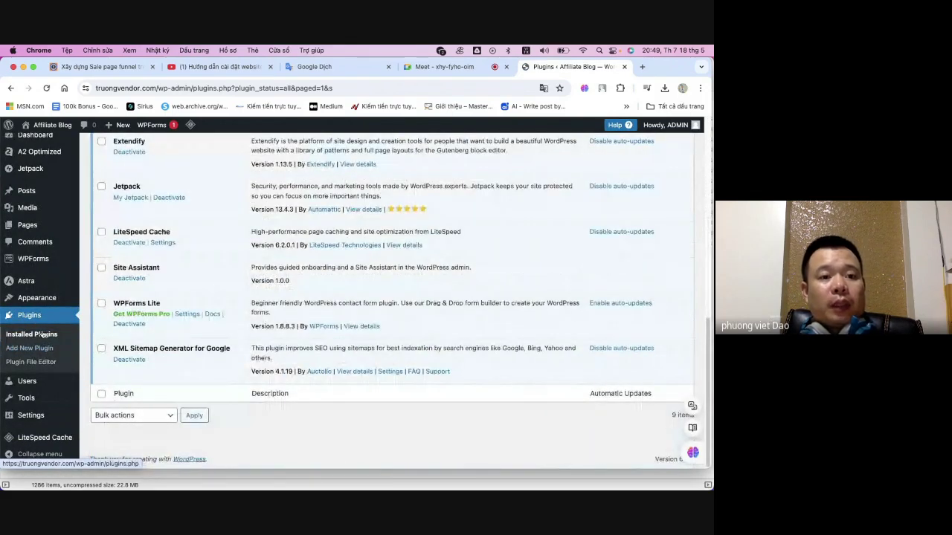
{"action": "key", "text": "super+1"}
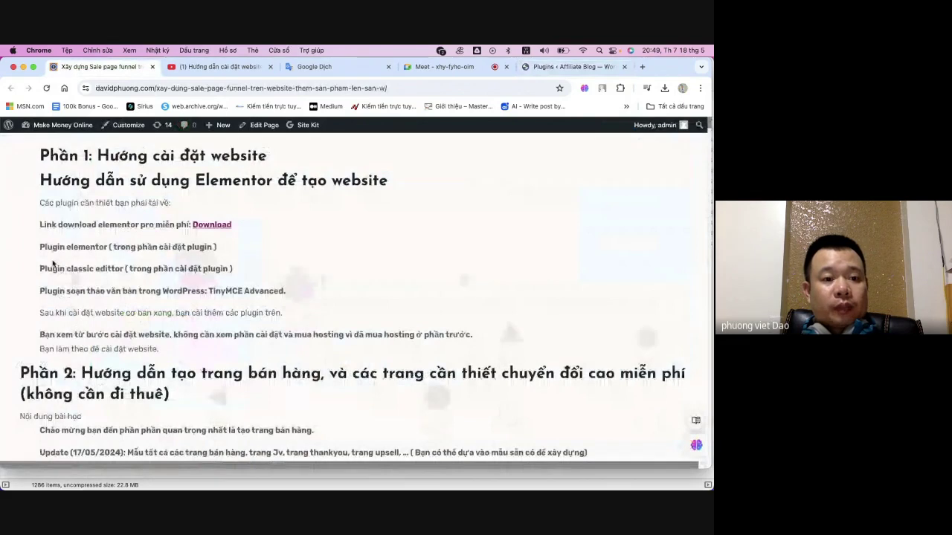
- Highlight 'classic edittor' as the next required plugin in the lesson, then return to Plugins
{"action": "left_click_drag", "start_coordinate": [65, 269], "coordinate": [130, 271]}
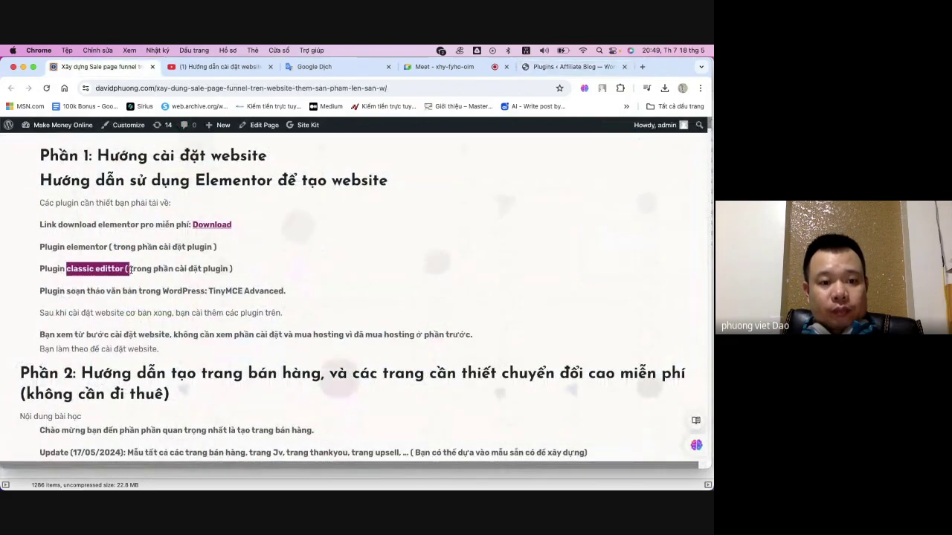
{"action": "left_click", "coordinate": [196, 266]}
{"action": "double_click", "coordinate": [216, 269]}
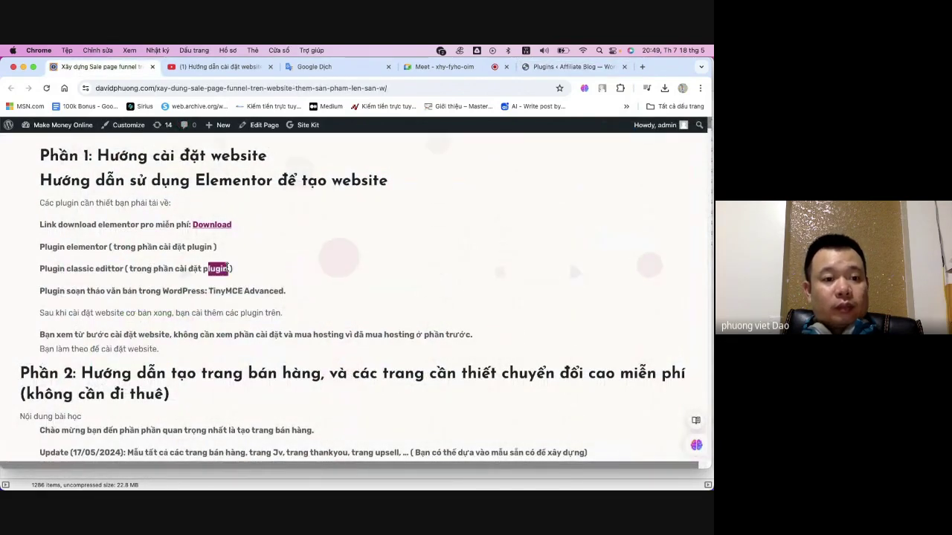
{"action": "left_click", "coordinate": [81, 245]}
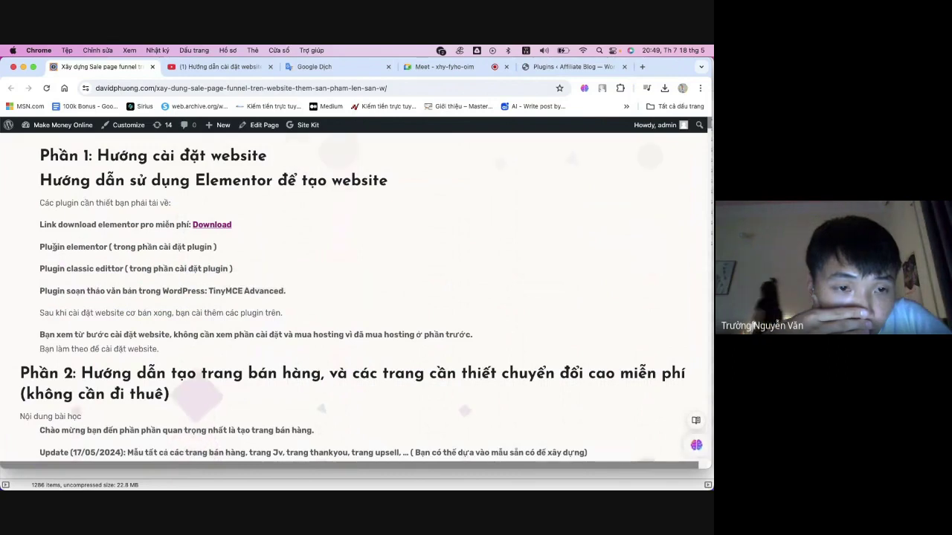
{"action": "left_click_drag", "start_coordinate": [44, 247], "coordinate": [202, 249]}
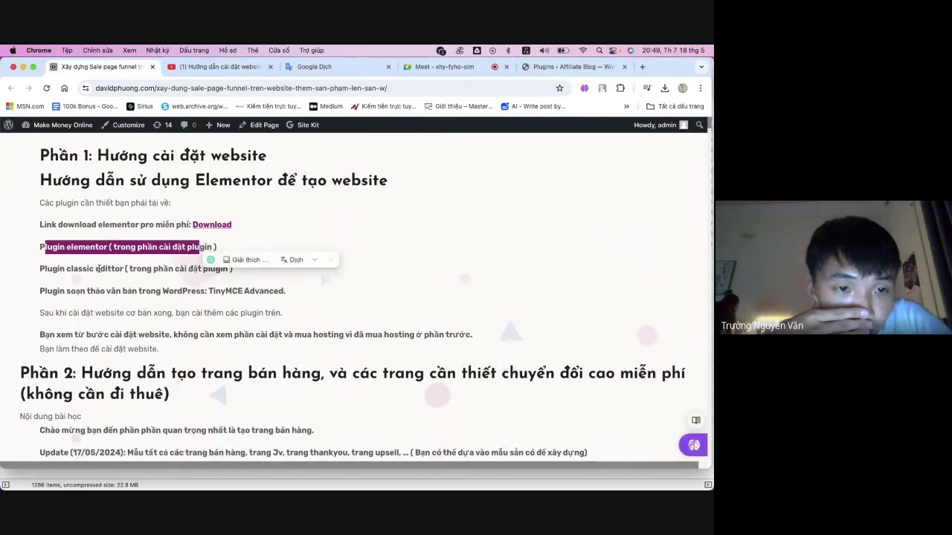
{"action": "double_click", "coordinate": [110, 268]}
{"action": "left_click", "coordinate": [90, 287]}
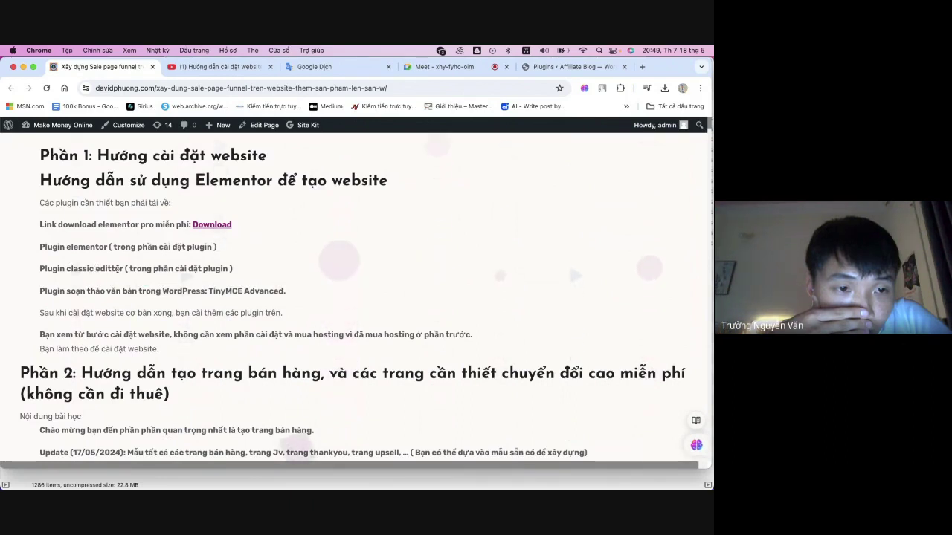
{"action": "left_click_drag", "start_coordinate": [124, 268], "coordinate": [65, 268]}
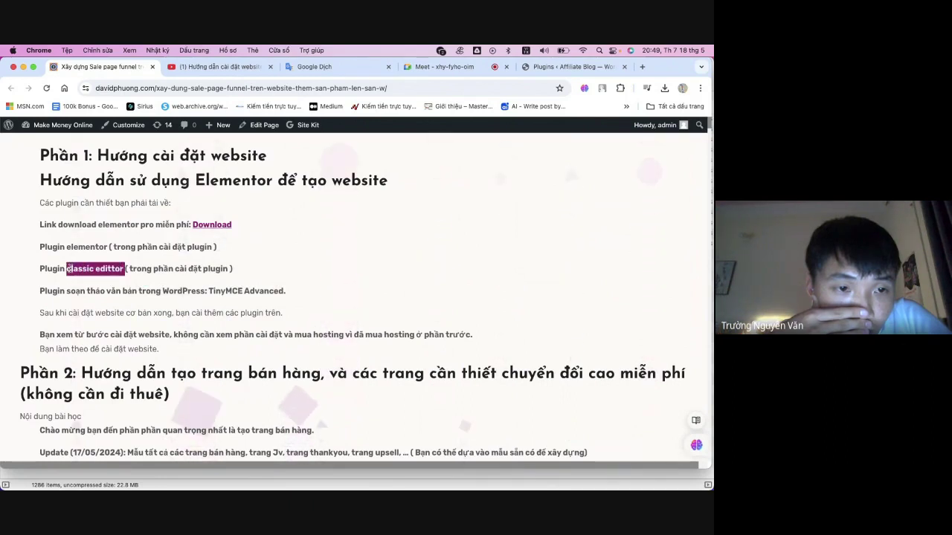
{"action": "left_click", "coordinate": [557, 67]}
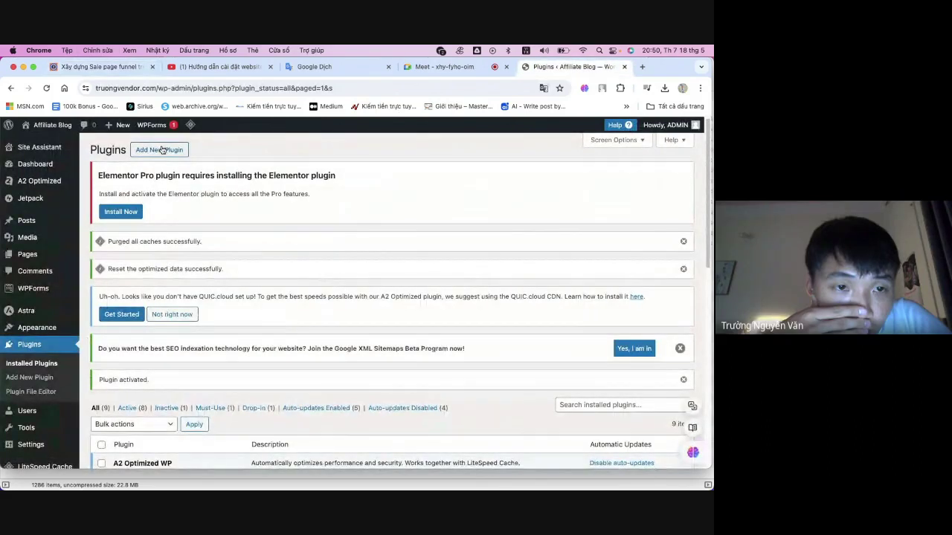
- Install the Classic Editor plugin from the Add Plugins page
{"action": "scroll", "coordinate": [318, 277], "scroll_direction": "down", "scroll_amount": 5}
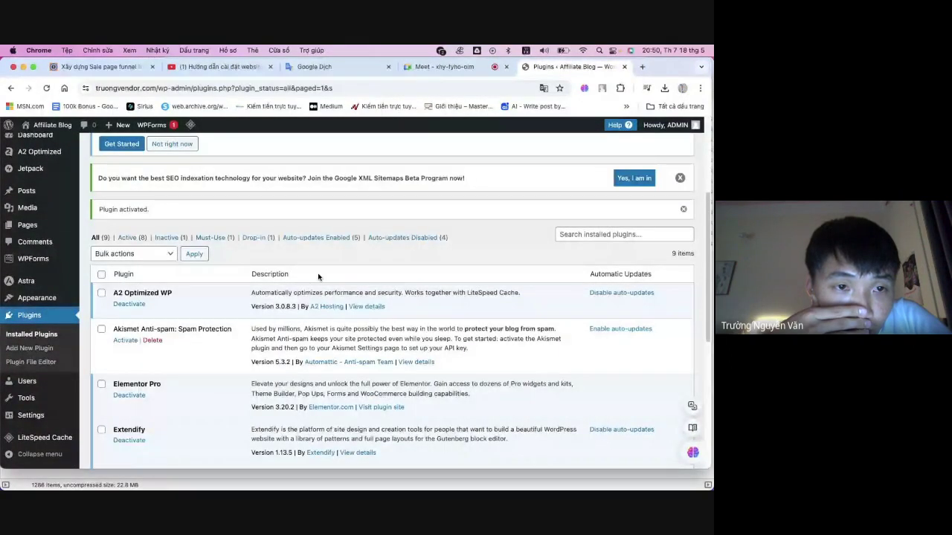
{"action": "scroll", "coordinate": [360, 272], "scroll_direction": "up", "scroll_amount": 5}
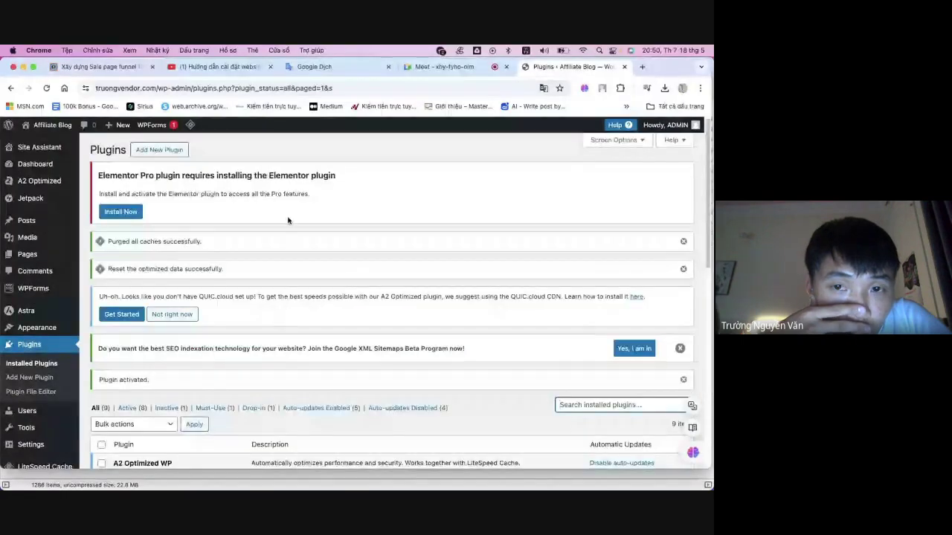
{"action": "left_click", "coordinate": [148, 152]}
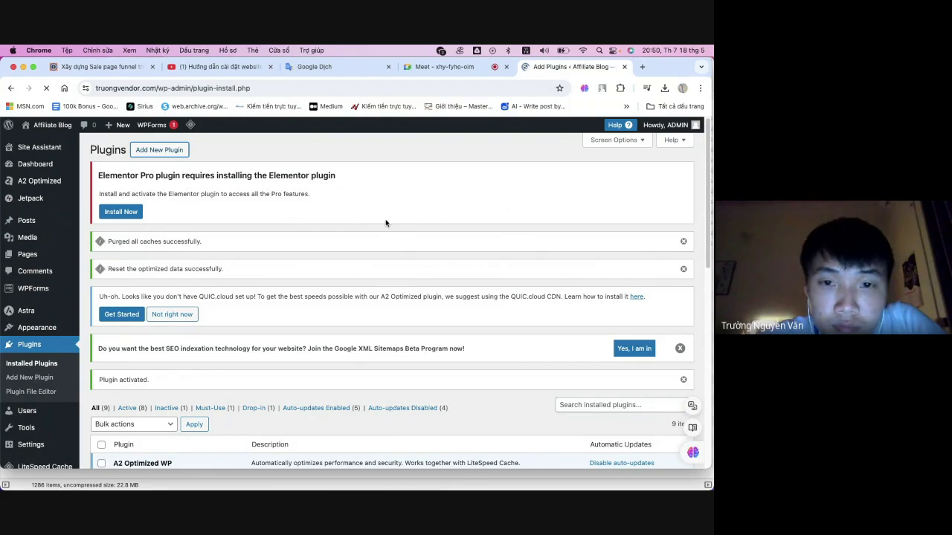
{"action": "scroll", "coordinate": [383, 223], "scroll_direction": "down", "scroll_amount": 2}
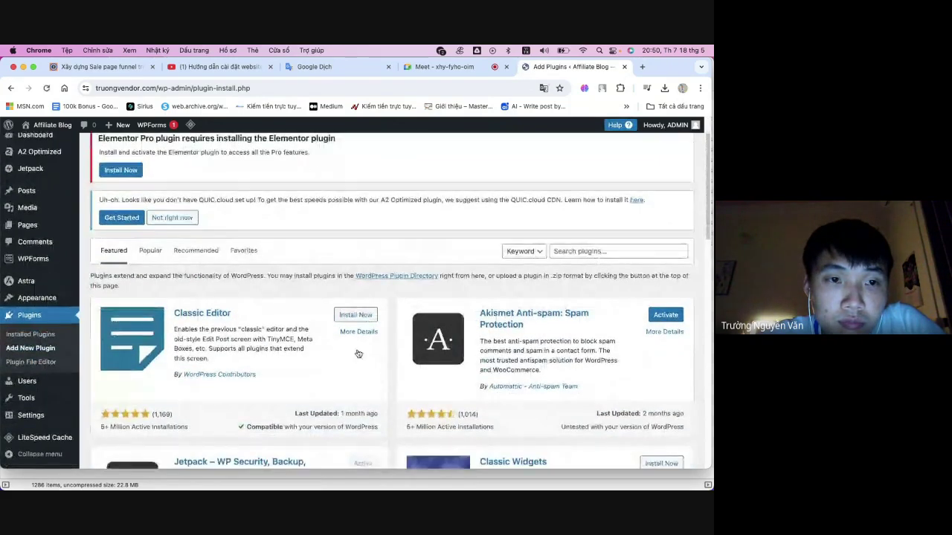
{"action": "left_click", "coordinate": [355, 316]}
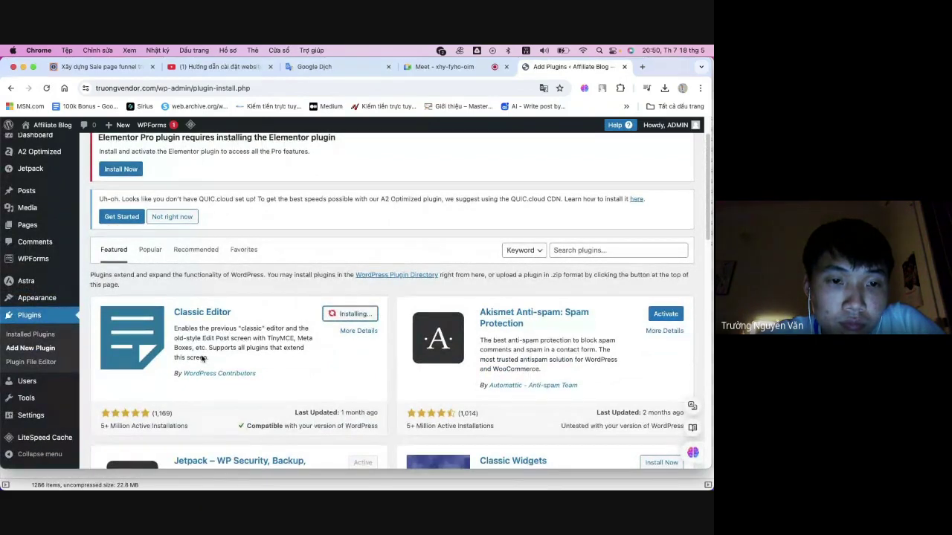
- Search the plugin directory for 'classic edittor', then clear the search
{"action": "scroll", "coordinate": [202, 357], "scroll_direction": "down", "scroll_amount": 1}
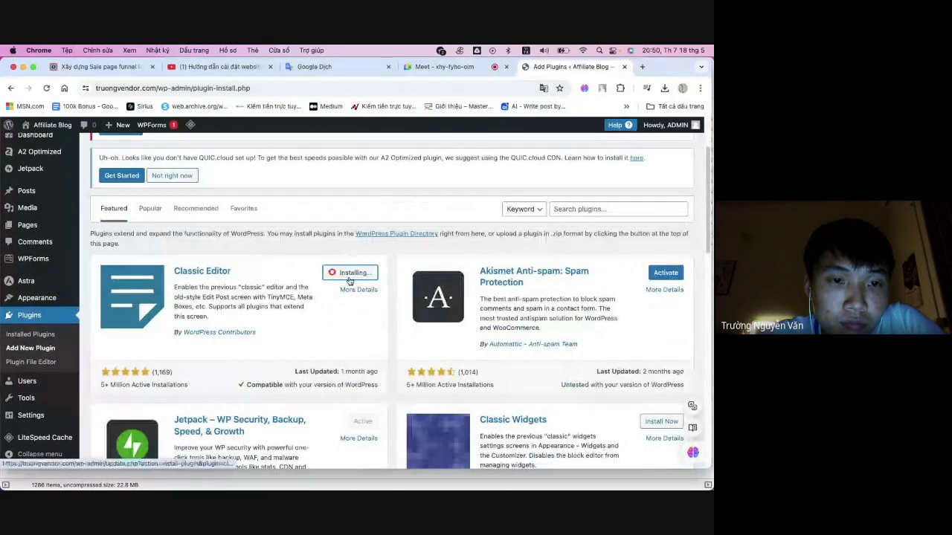
{"action": "left_click", "coordinate": [610, 210]}
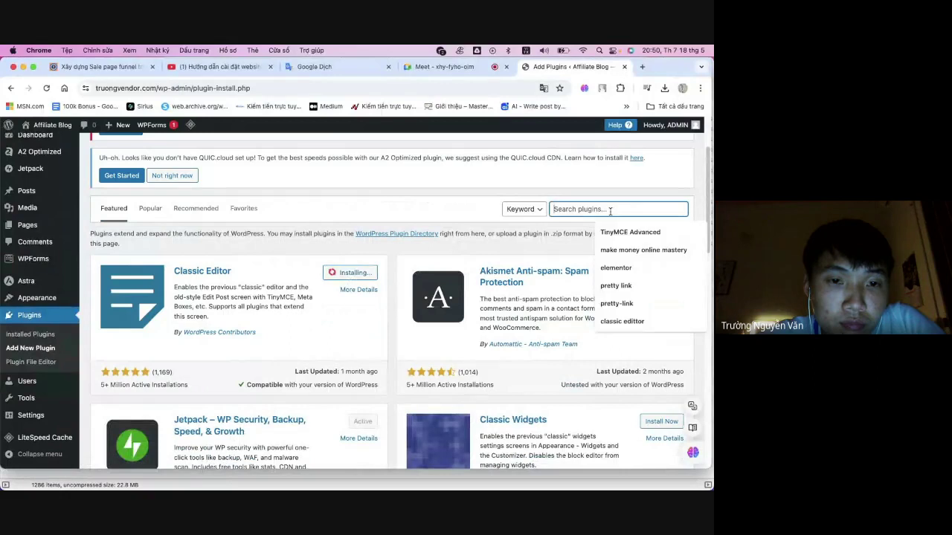
{"action": "key", "text": "Up"}
{"action": "key", "text": "Return"}
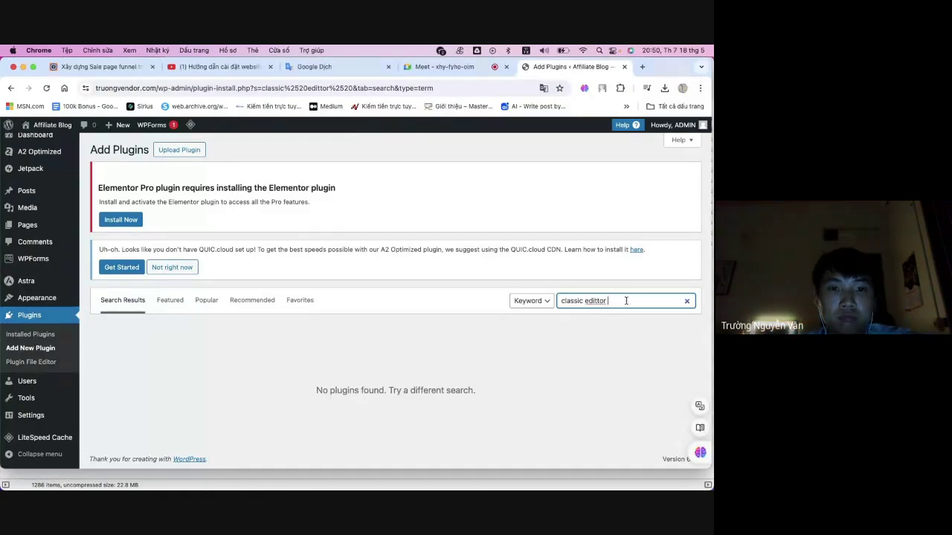
{"action": "left_click", "coordinate": [686, 301]}
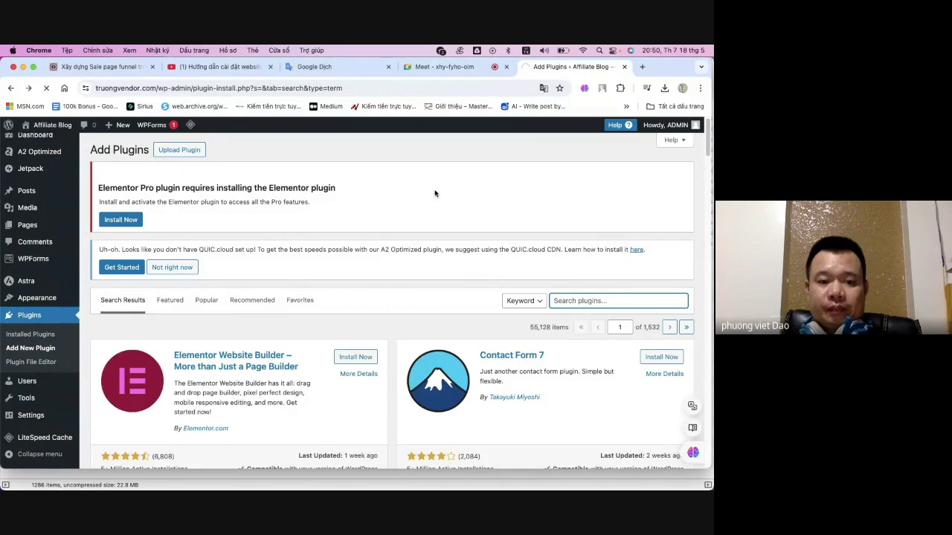
- Check that Classic Editor is among the 10 installed plugins, then return to the lesson tab
{"action": "scroll", "coordinate": [404, 229], "scroll_direction": "down", "scroll_amount": 1}
{"action": "scroll", "coordinate": [401, 227], "scroll_direction": "down", "scroll_amount": 2}
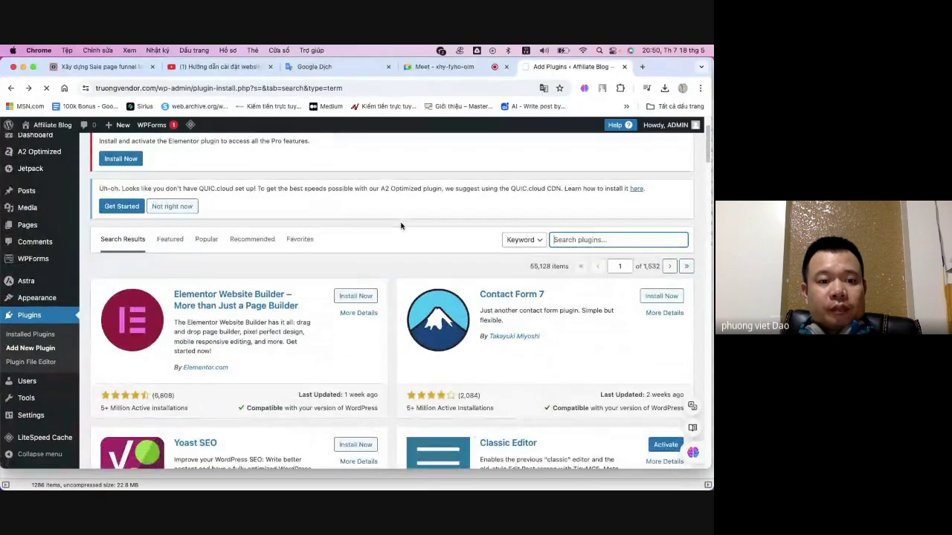
{"action": "scroll", "coordinate": [400, 223], "scroll_direction": "down", "scroll_amount": 2}
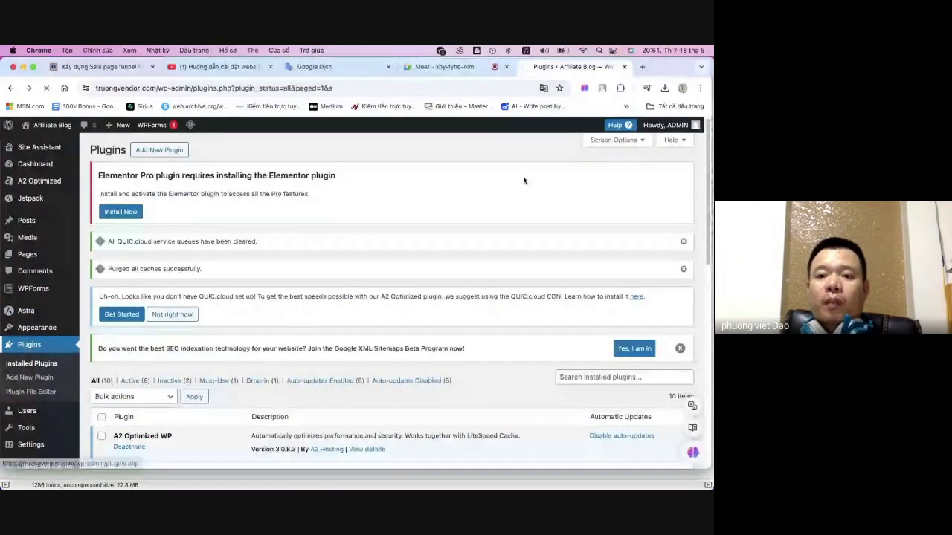
{"action": "scroll", "coordinate": [404, 190], "scroll_direction": "down", "scroll_amount": 3}
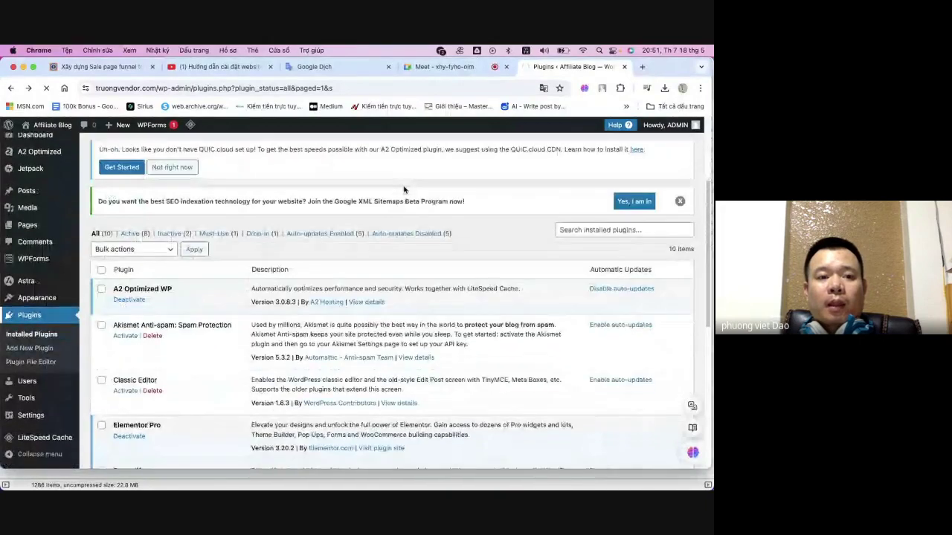
{"action": "left_click", "coordinate": [96, 67]}
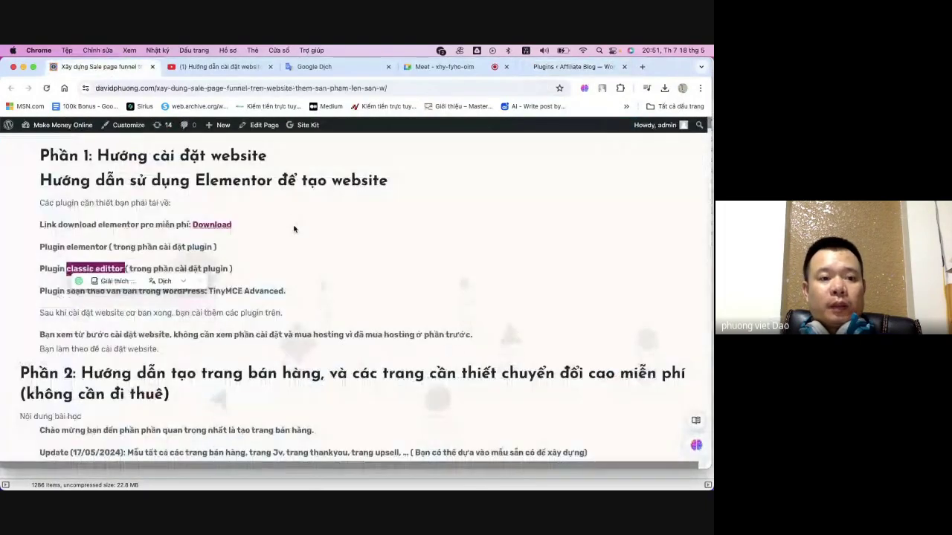
- Highlight 'TinyMCE Advanced.' as the next plugin in the lesson and return to Plugins
{"action": "left_click", "coordinate": [281, 260]}
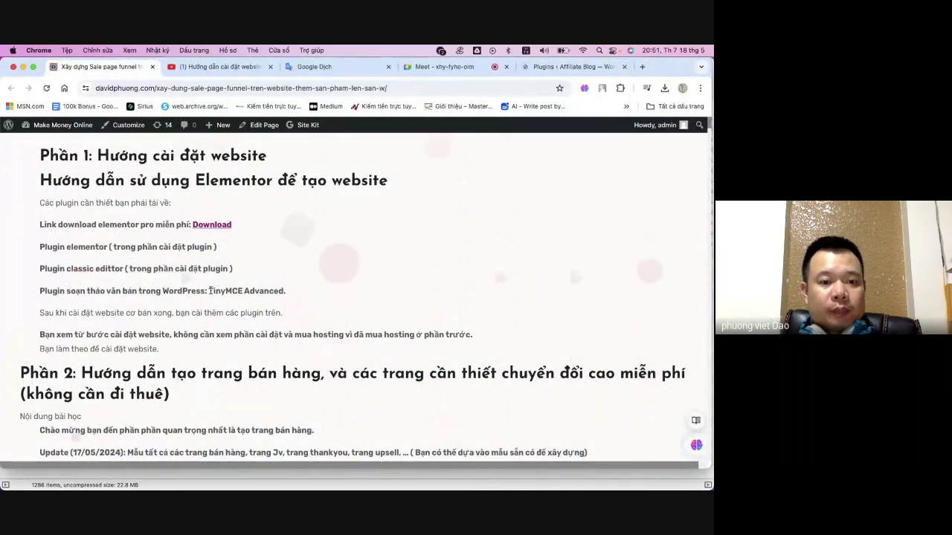
{"action": "left_click_drag", "start_coordinate": [211, 291], "coordinate": [284, 290]}
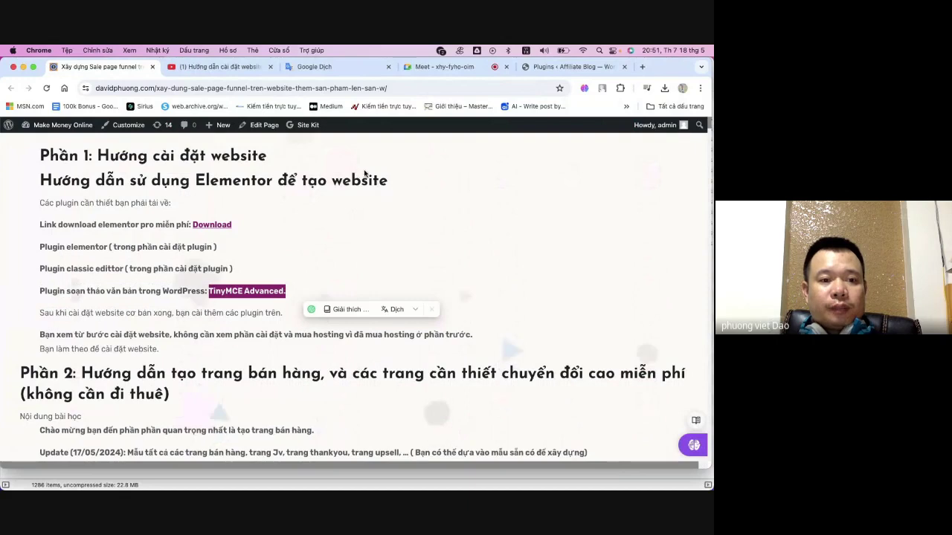
{"action": "left_click", "coordinate": [564, 68]}
- Go from the top of the Plugins list to the Add Plugins page
{"action": "scroll", "coordinate": [403, 274], "scroll_direction": "down", "scroll_amount": 3}
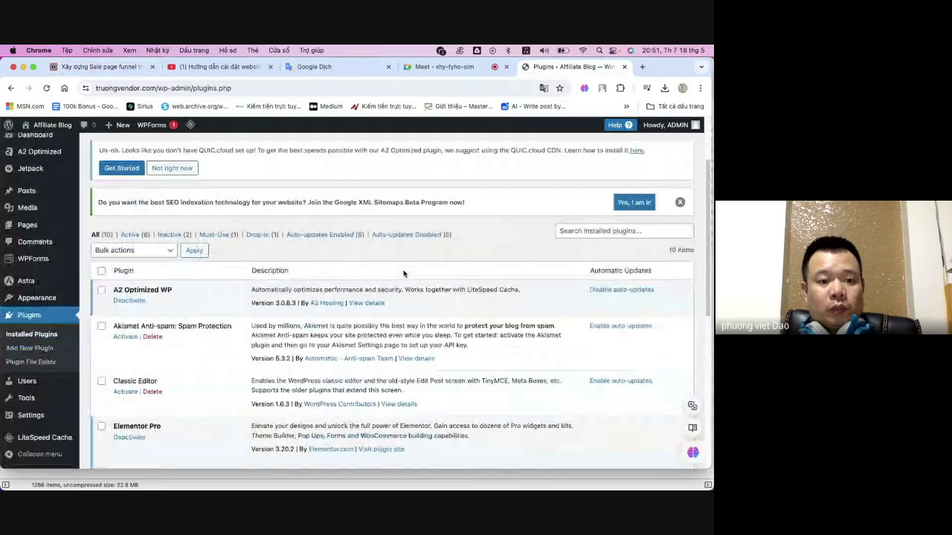
{"action": "scroll", "coordinate": [403, 273], "scroll_direction": "down", "scroll_amount": 10}
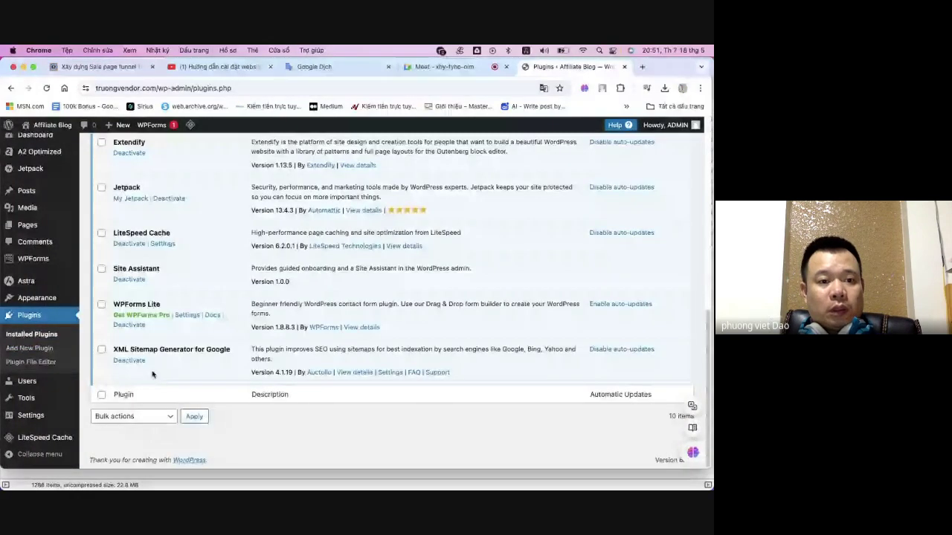
{"action": "scroll", "coordinate": [152, 374], "scroll_direction": "up", "scroll_amount": 3}
{"action": "scroll", "coordinate": [149, 351], "scroll_direction": "up", "scroll_amount": 4}
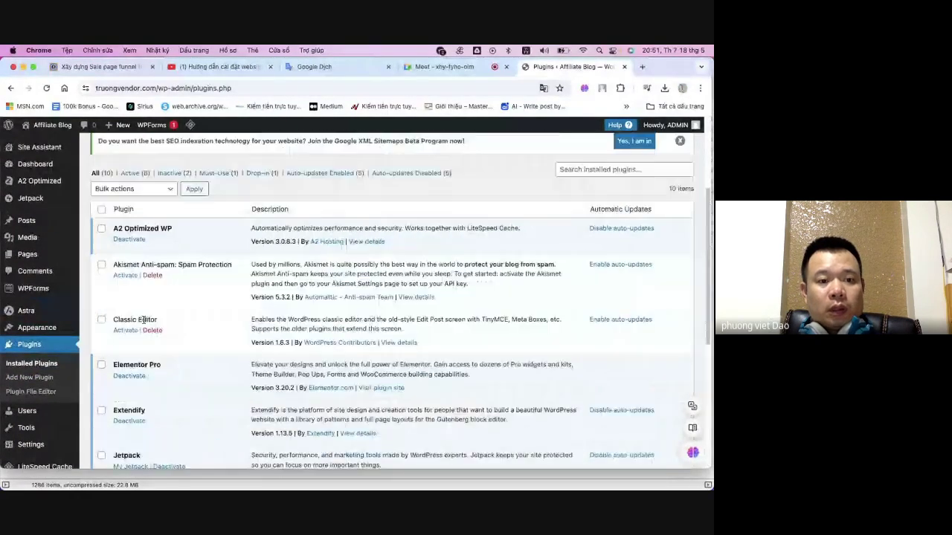
{"action": "scroll", "coordinate": [135, 320], "scroll_direction": "up", "scroll_amount": 3}
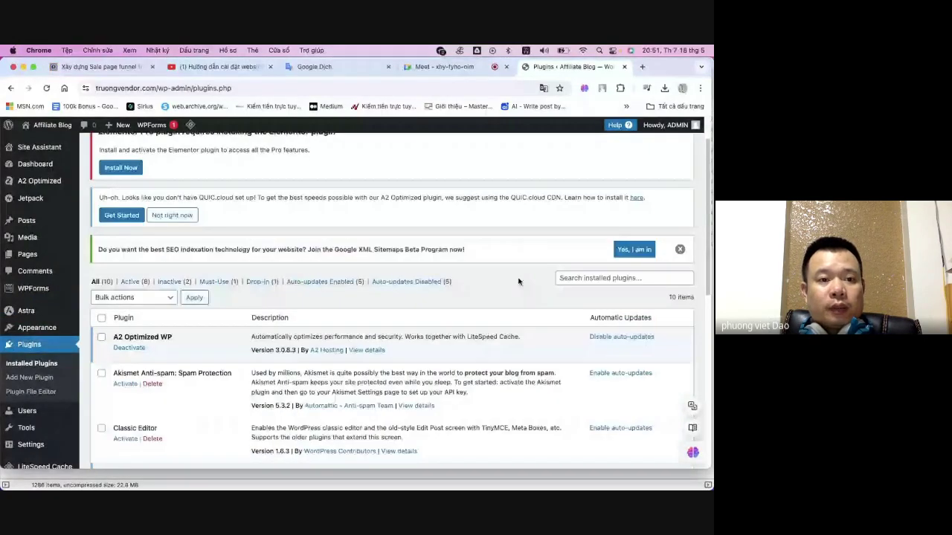
{"action": "scroll", "coordinate": [232, 187], "scroll_direction": "up", "scroll_amount": 1}
{"action": "left_click", "coordinate": [152, 151]}
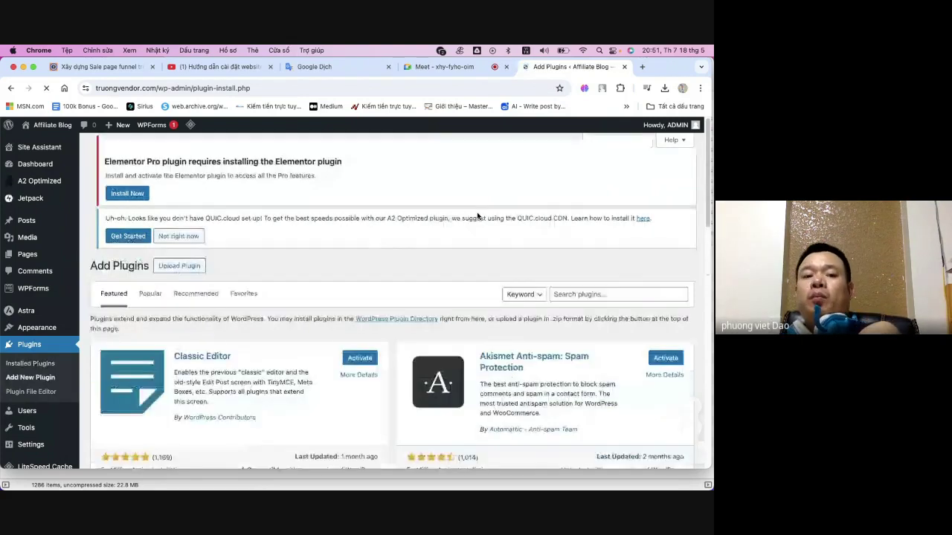
- Search the plugin directory for 'TinyMCE Advanced' using the autocomplete suggestion
{"action": "scroll", "coordinate": [409, 225], "scroll_direction": "down", "scroll_amount": 5}
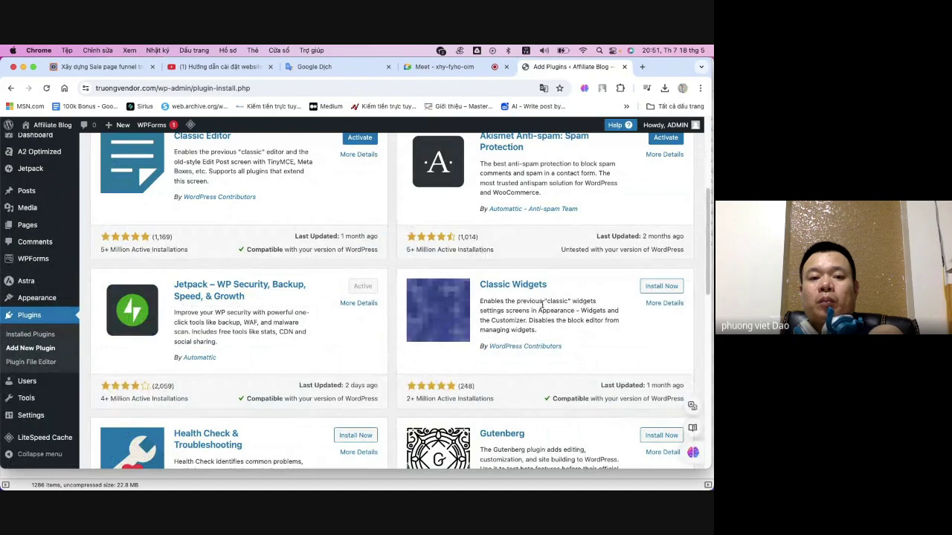
{"action": "scroll", "coordinate": [277, 307], "scroll_direction": "down", "scroll_amount": 5}
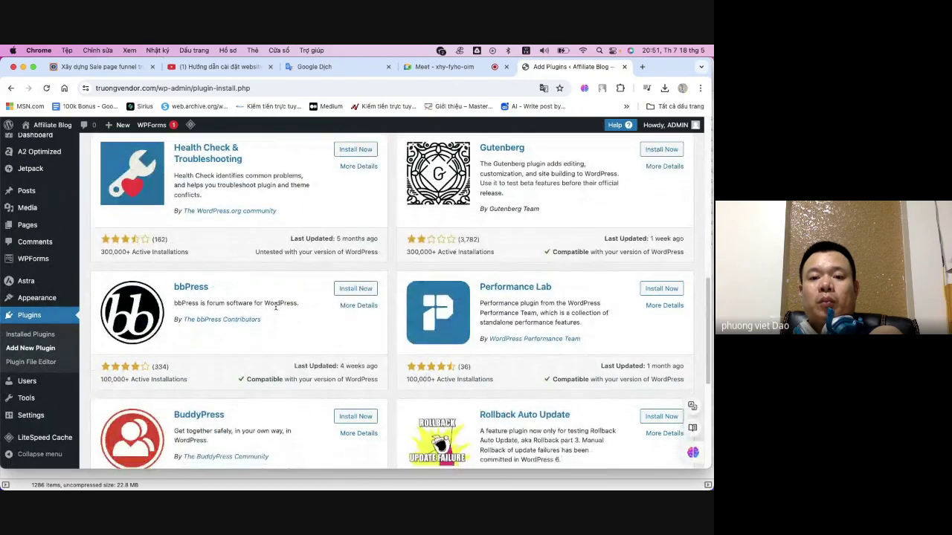
{"action": "scroll", "coordinate": [278, 307], "scroll_direction": "down", "scroll_amount": 4}
{"action": "scroll", "coordinate": [291, 299], "scroll_direction": "up", "scroll_amount": 15}
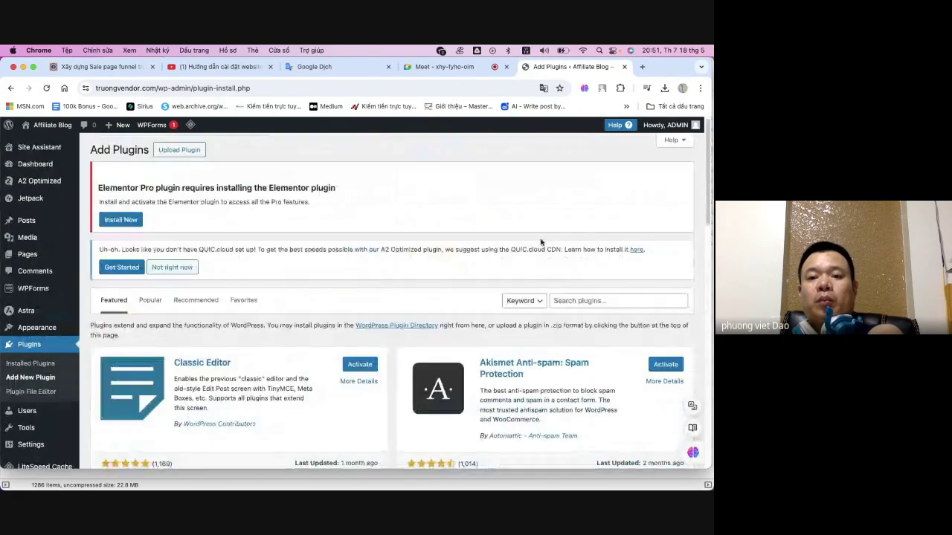
{"action": "left_click", "coordinate": [612, 301]}
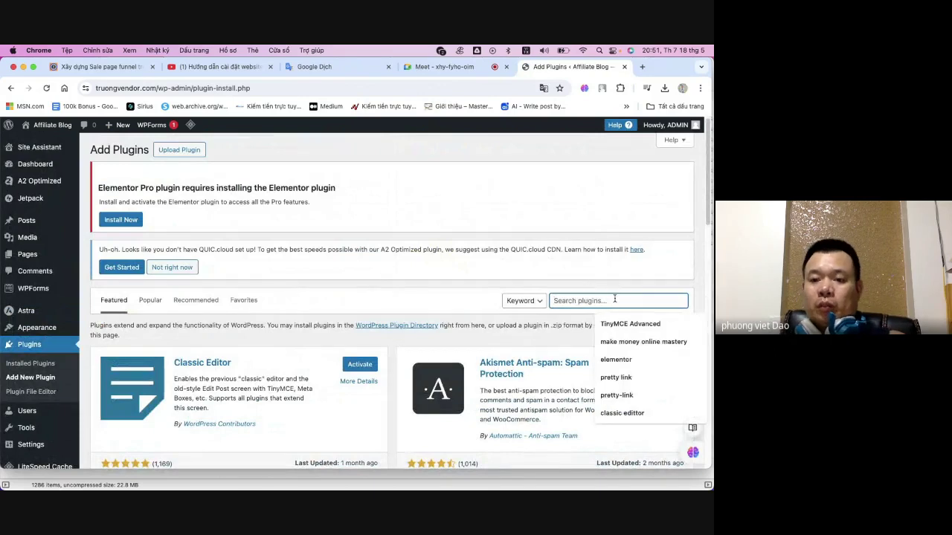
{"action": "left_click", "coordinate": [631, 323]}
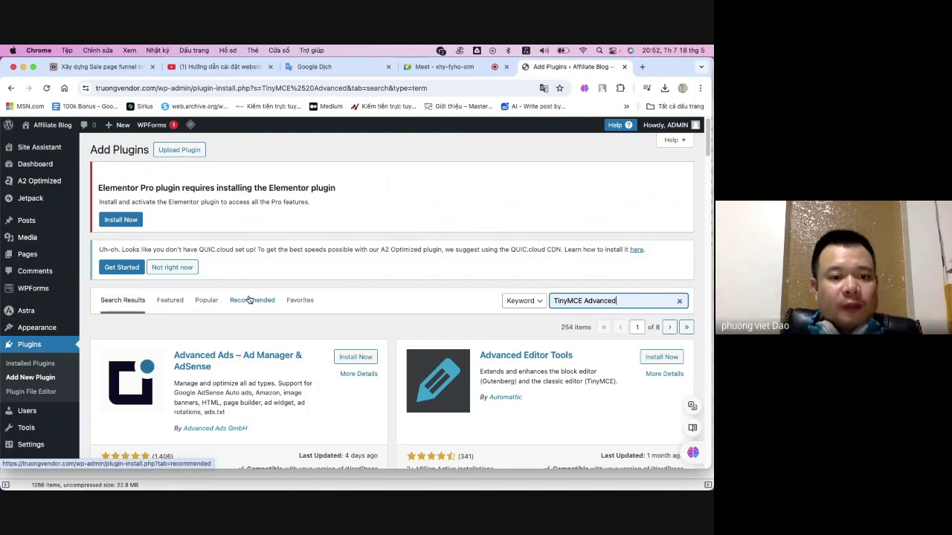
- Install Advanced Editor Tools from the TinyMCE Advanced search results
{"action": "scroll", "coordinate": [326, 332], "scroll_direction": "down", "scroll_amount": 3}
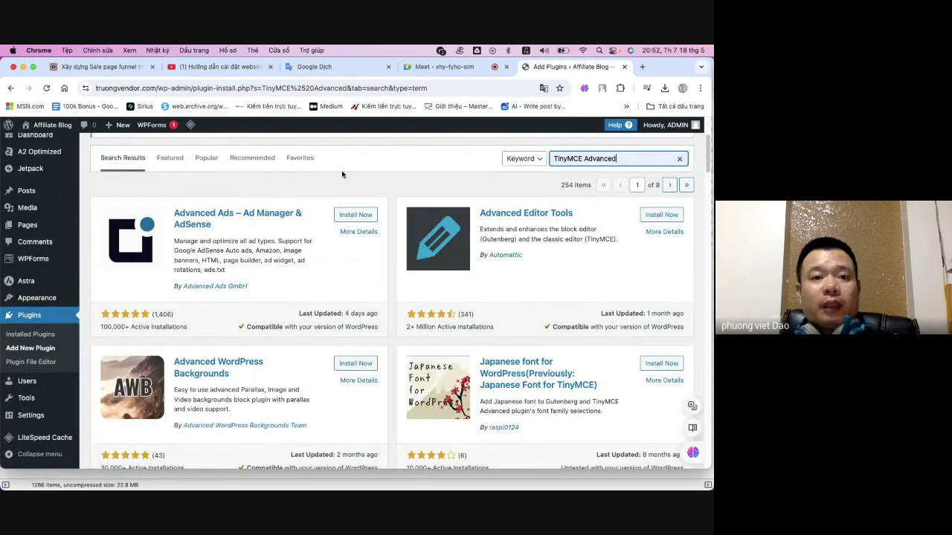
{"action": "left_click", "coordinate": [101, 67]}
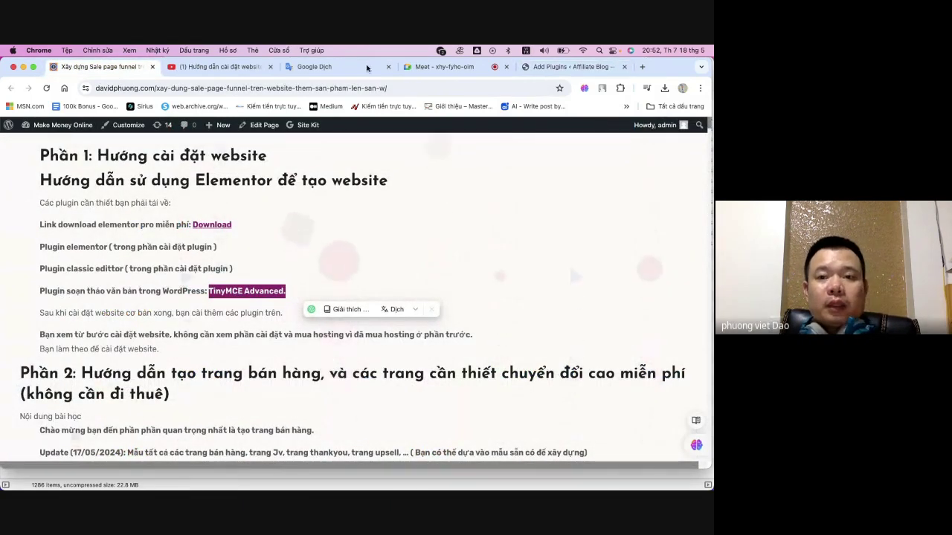
{"action": "left_click", "coordinate": [569, 66]}
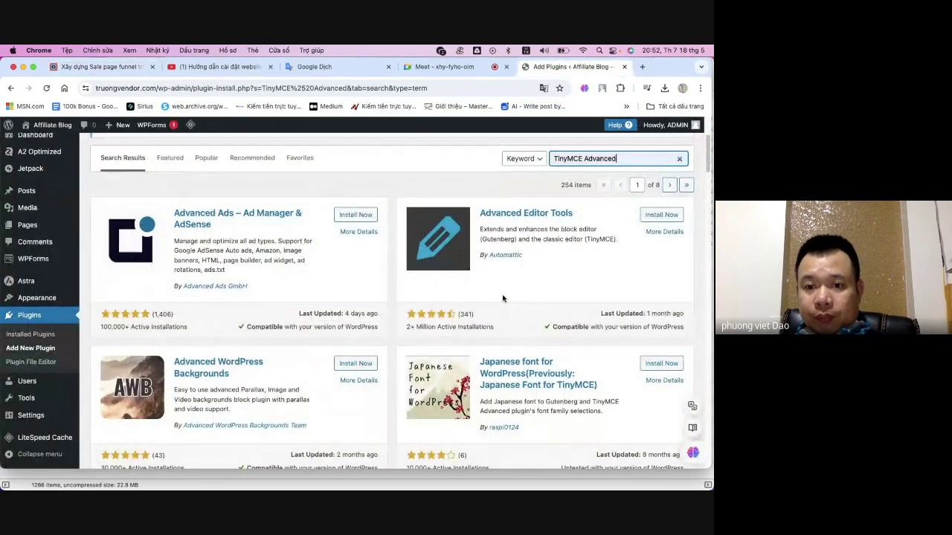
{"action": "scroll", "coordinate": [500, 271], "scroll_direction": "down", "scroll_amount": 1}
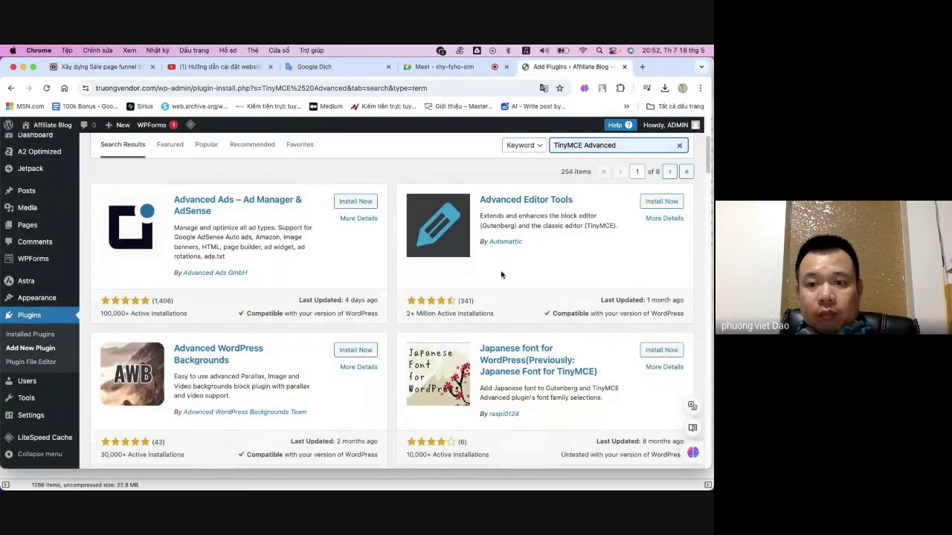
{"action": "left_click", "coordinate": [653, 202]}
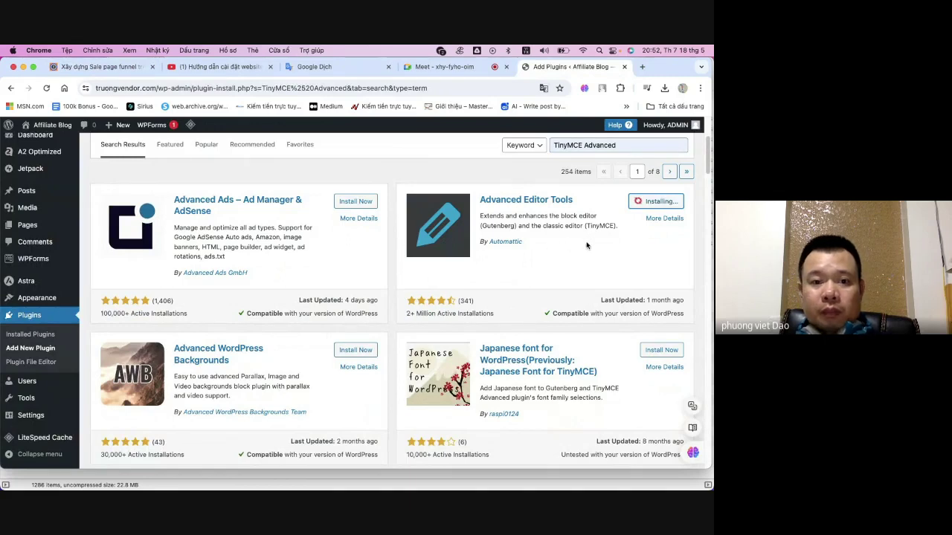
- Activate the newly installed Advanced Editor Tools, then switch to the course instructions page
{"action": "scroll", "coordinate": [506, 259], "scroll_direction": "down", "scroll_amount": 1}
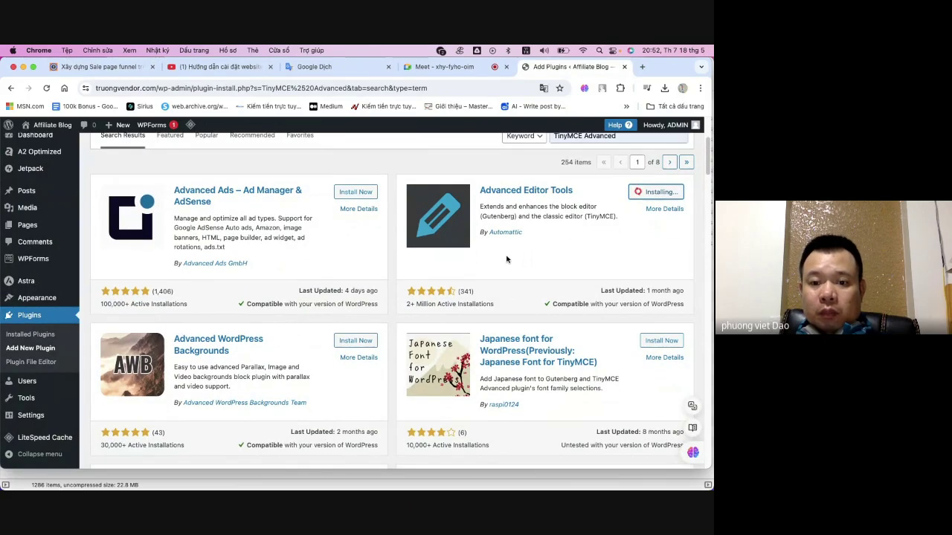
{"action": "scroll", "coordinate": [507, 258], "scroll_direction": "down", "scroll_amount": 5}
{"action": "scroll", "coordinate": [507, 258], "scroll_direction": "down", "scroll_amount": 4}
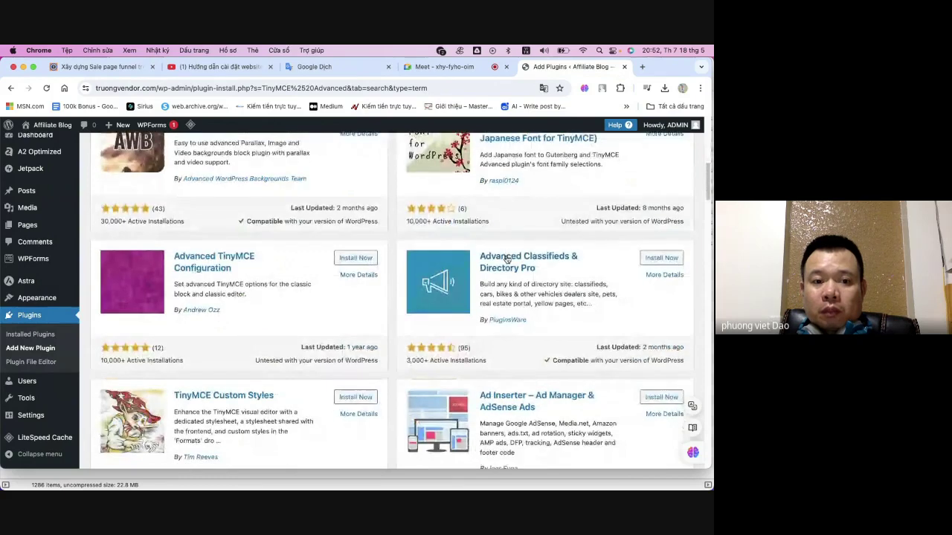
{"action": "scroll", "coordinate": [507, 259], "scroll_direction": "up", "scroll_amount": 4}
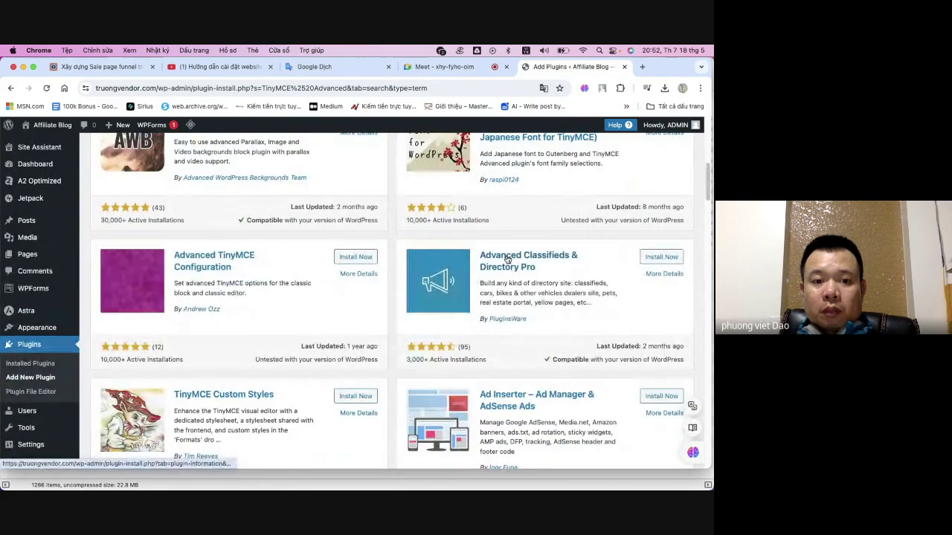
{"action": "scroll", "coordinate": [508, 259], "scroll_direction": "up", "scroll_amount": 5}
{"action": "scroll", "coordinate": [508, 259], "scroll_direction": "up", "scroll_amount": 5}
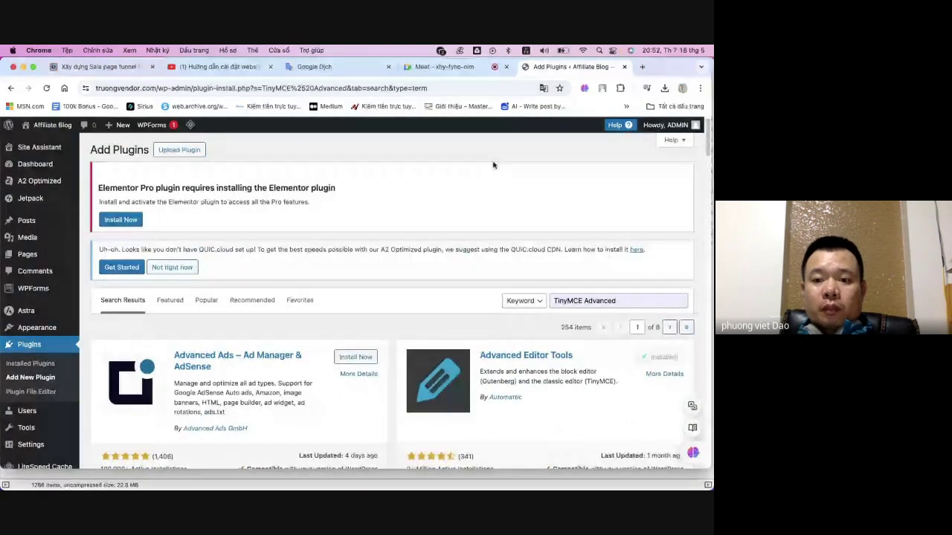
{"action": "scroll", "coordinate": [497, 223], "scroll_direction": "down", "scroll_amount": 1}
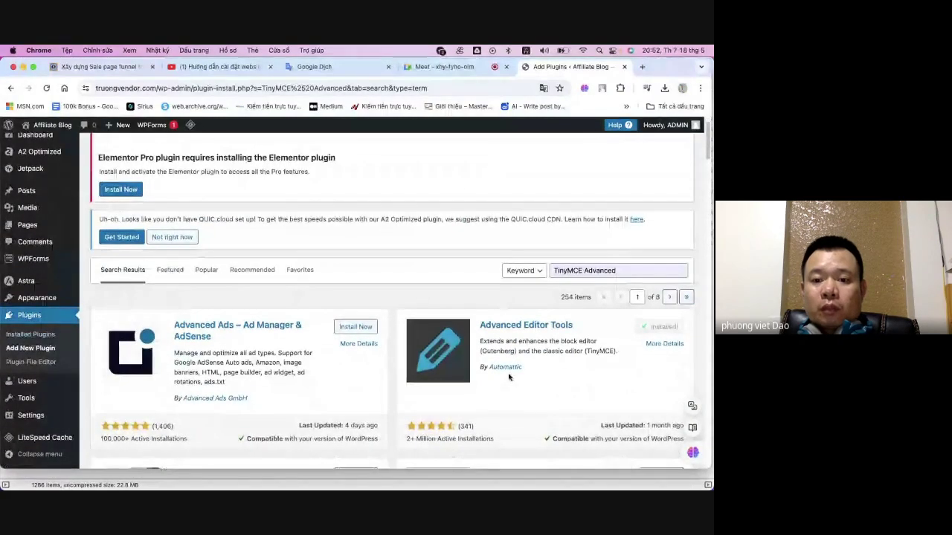
{"action": "left_click", "coordinate": [658, 327]}
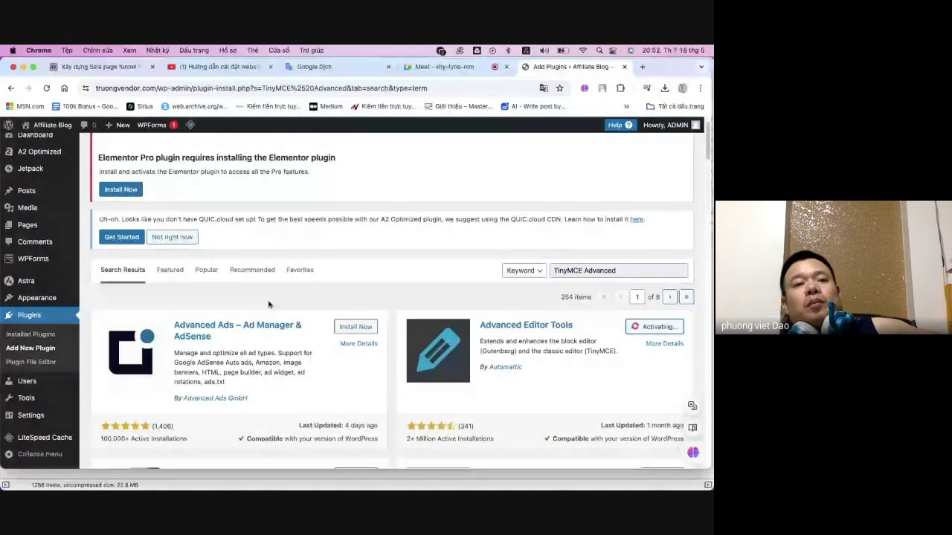
{"action": "key", "text": "super+1"}
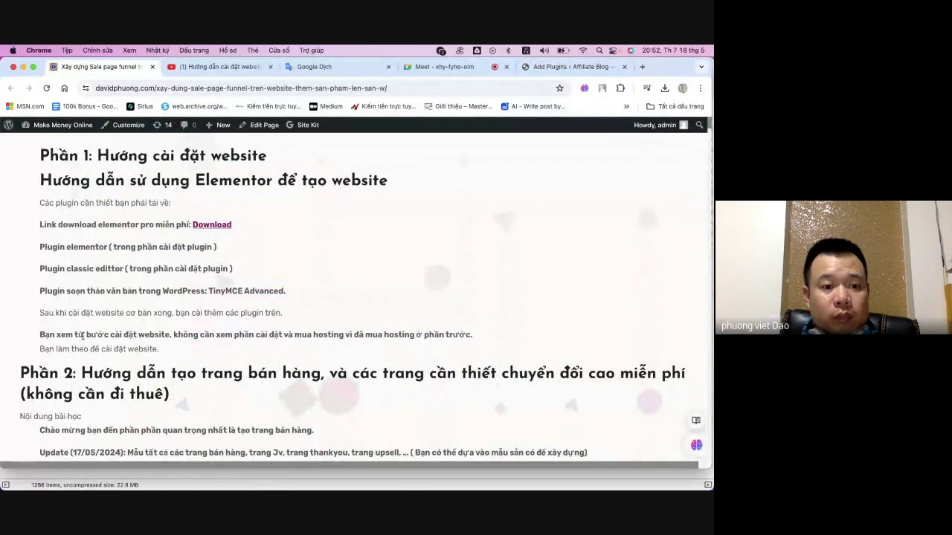
- Select the course note about skipping the hosting setup steps
{"action": "left_click_drag", "start_coordinate": [85, 335], "coordinate": [411, 336]}
{"action": "left_click_drag", "start_coordinate": [40, 335], "coordinate": [123, 349]}
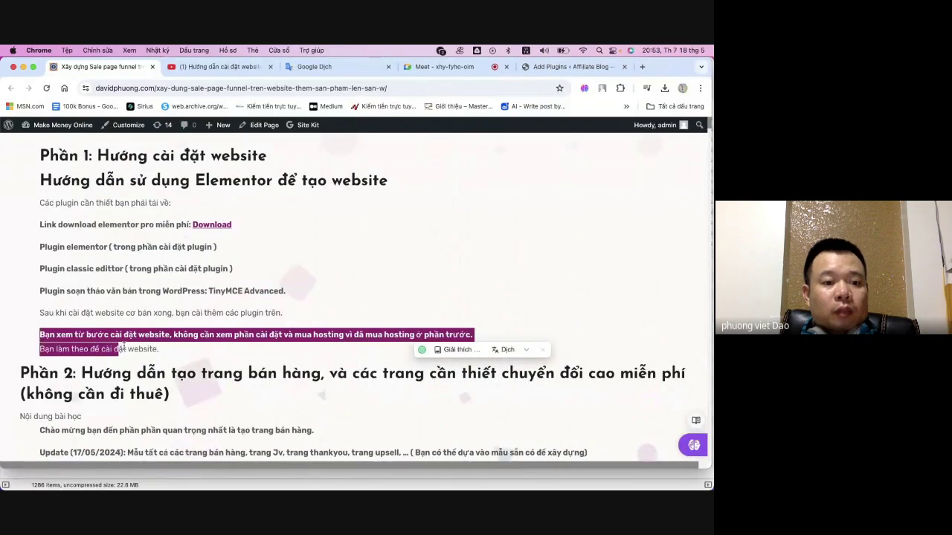
{"action": "left_click", "coordinate": [362, 233]}
- Return to the TinyMCE Advanced search results showing Advanced Editor Tools as active
{"action": "scroll", "coordinate": [361, 233], "scroll_direction": "down", "scroll_amount": 1}
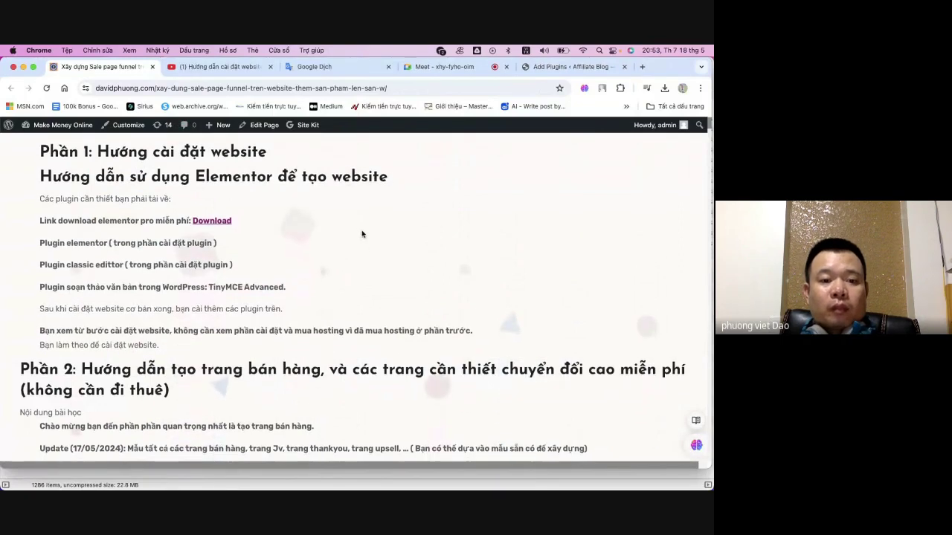
{"action": "scroll", "coordinate": [365, 235], "scroll_direction": "down", "scroll_amount": 4}
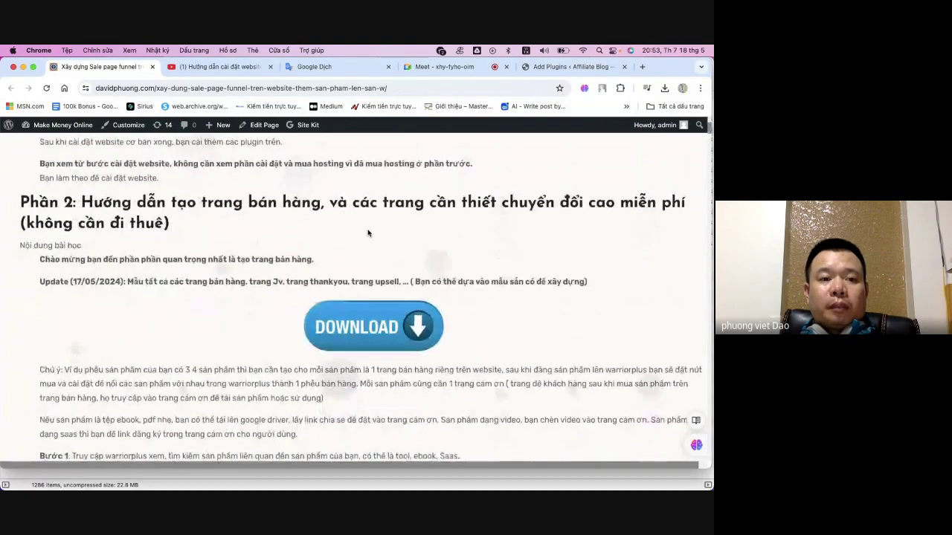
{"action": "scroll", "coordinate": [367, 233], "scroll_direction": "up", "scroll_amount": 2}
{"action": "scroll", "coordinate": [368, 233], "scroll_direction": "up", "scroll_amount": 1}
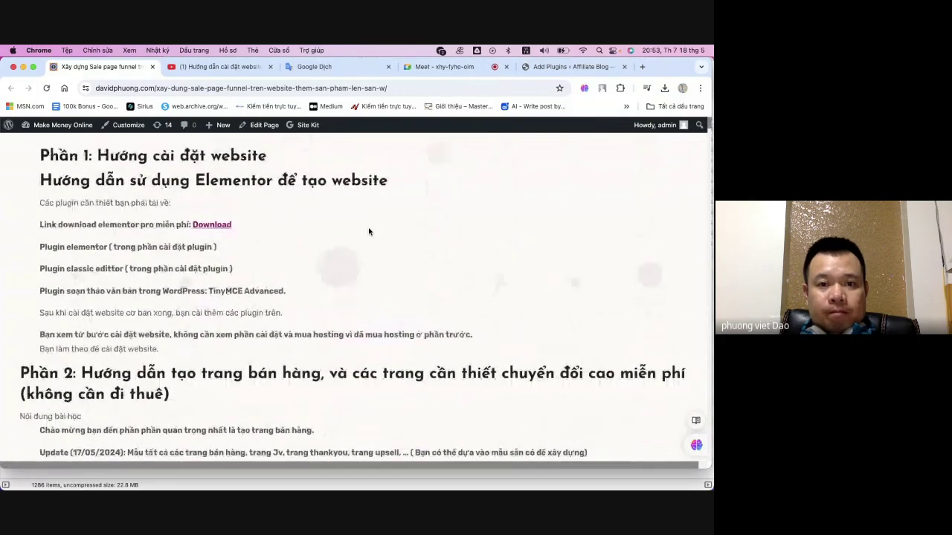
{"action": "scroll", "coordinate": [368, 232], "scroll_direction": "down", "scroll_amount": 3}
{"action": "left_click", "coordinate": [573, 66]}
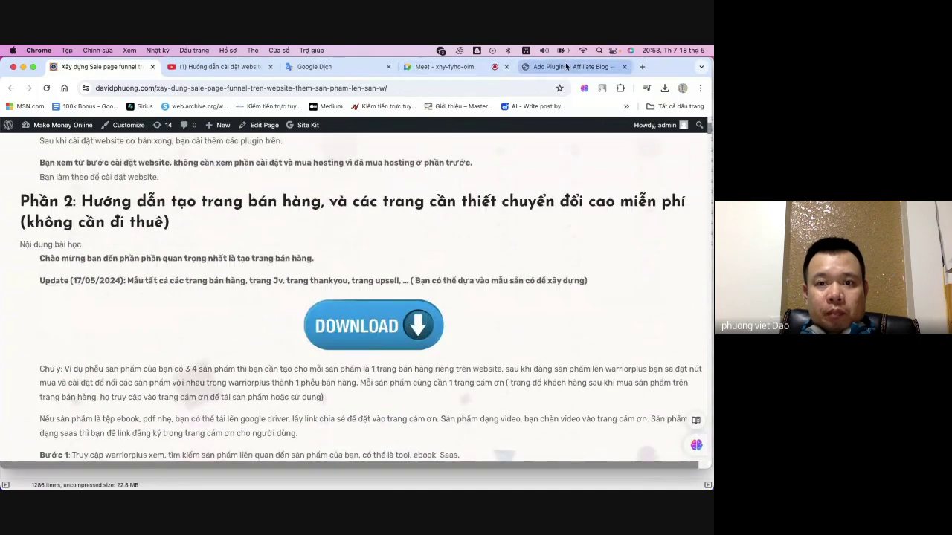
{"action": "scroll", "coordinate": [355, 242], "scroll_direction": "down", "scroll_amount": 1}
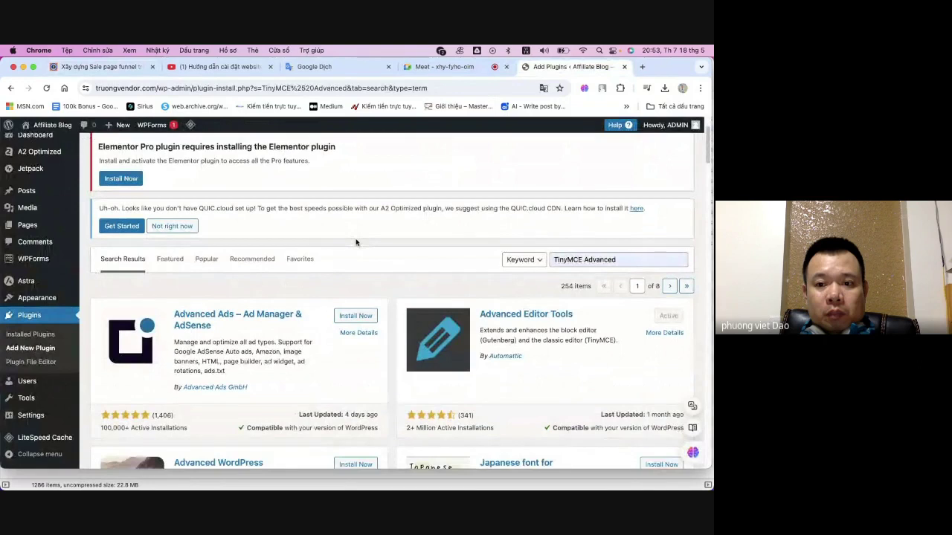
- Open Plugins > Installed Plugins to see all 11 plugins, including Advanced Editor Tools
{"action": "scroll", "coordinate": [355, 242], "scroll_direction": "up", "scroll_amount": 2}
{"action": "left_click", "coordinate": [26, 359]}
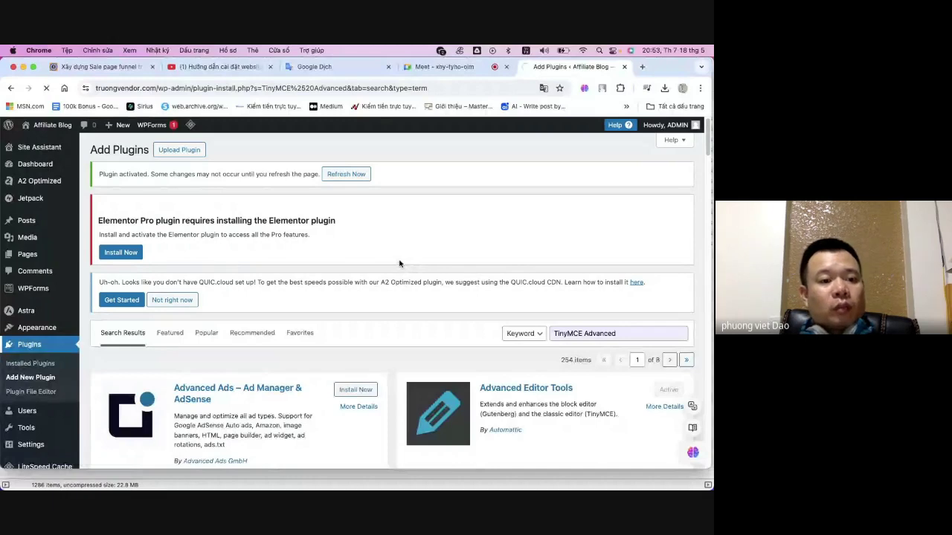
{"action": "scroll", "coordinate": [31, 363], "scroll_direction": "down", "scroll_amount": 5}
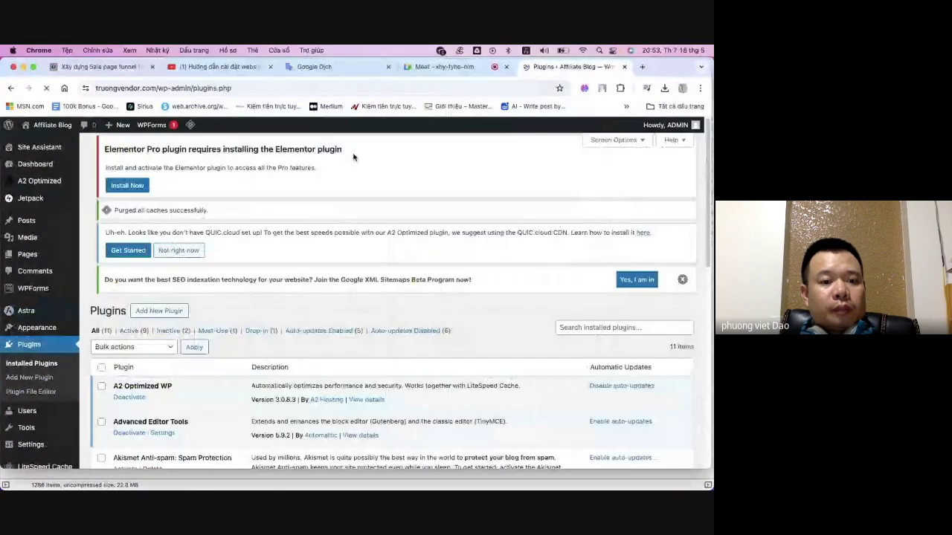
- Review the 11 installed plugins (9 active, 2 inactive), then go to Dashboard
{"action": "scroll", "coordinate": [323, 202], "scroll_direction": "down", "scroll_amount": 3}
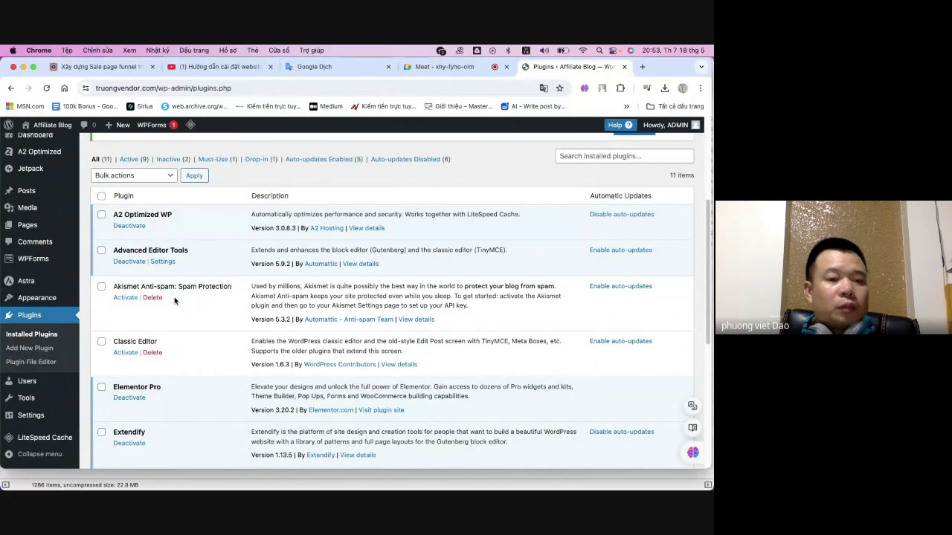
{"action": "scroll", "coordinate": [164, 347], "scroll_direction": "down", "scroll_amount": 5}
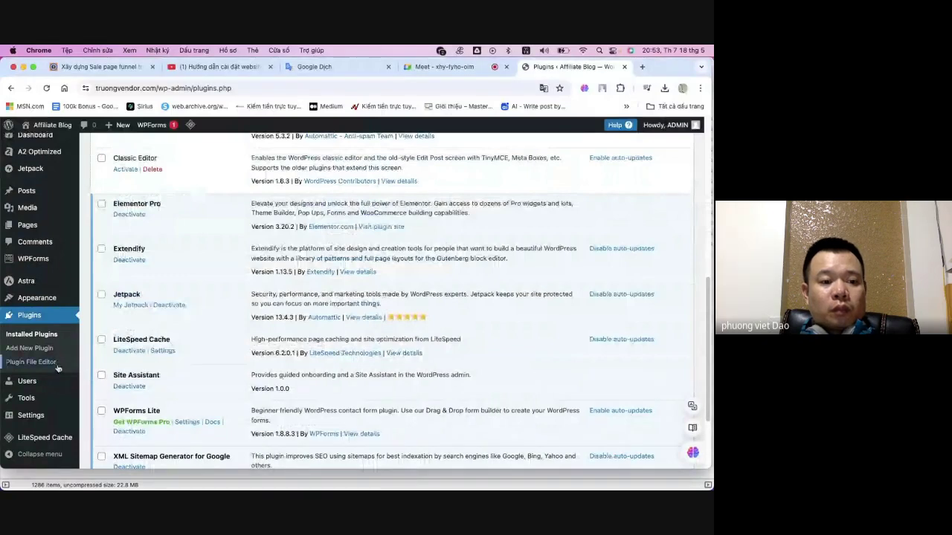
{"action": "scroll", "coordinate": [53, 365], "scroll_direction": "down", "scroll_amount": 3}
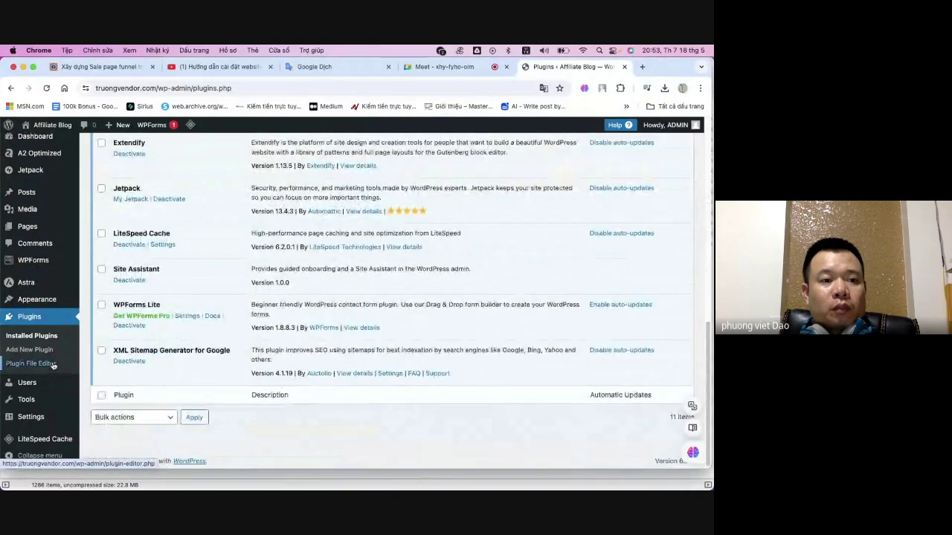
{"action": "scroll", "coordinate": [53, 366], "scroll_direction": "up", "scroll_amount": 2}
{"action": "scroll", "coordinate": [68, 262], "scroll_direction": "up", "scroll_amount": 5}
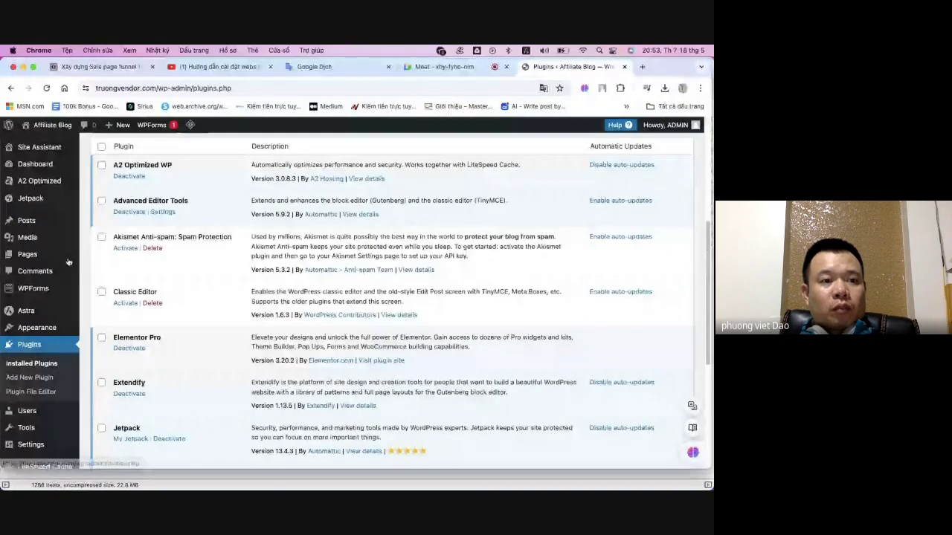
{"action": "scroll", "coordinate": [68, 262], "scroll_direction": "up", "scroll_amount": 7}
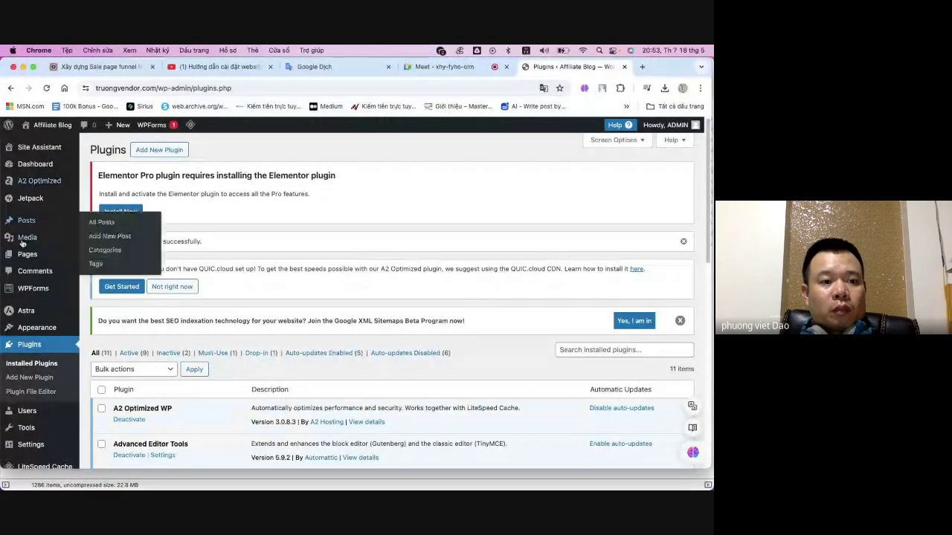
{"action": "mouse_move", "coordinate": [27, 257]}
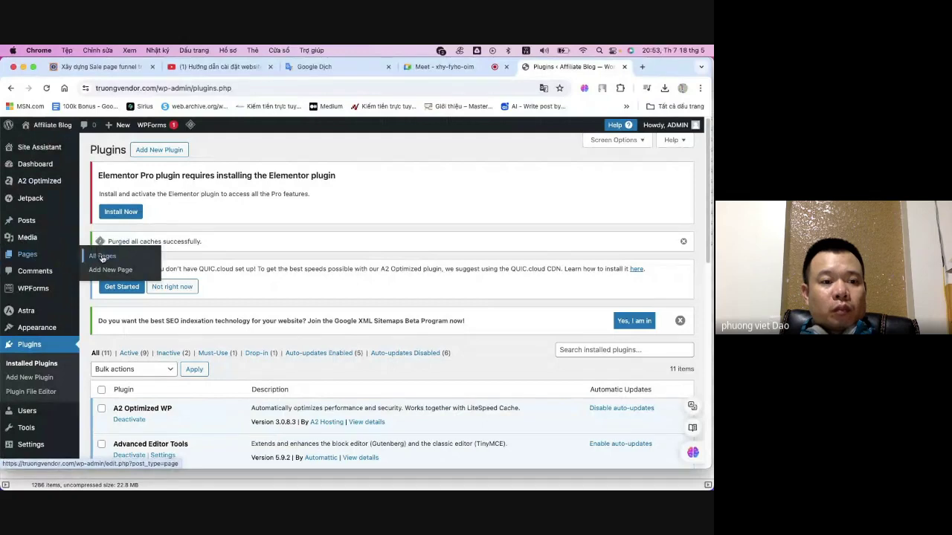
{"action": "mouse_move", "coordinate": [26, 318]}
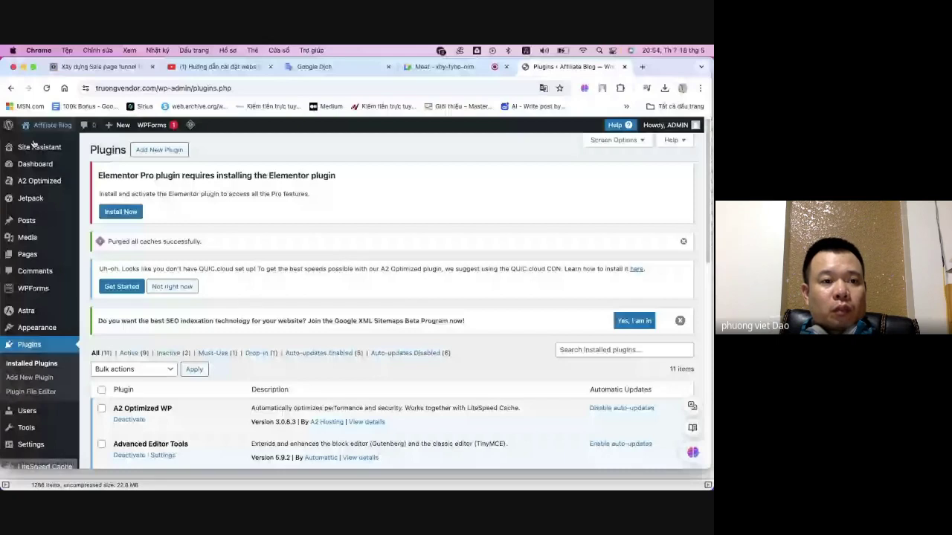
{"action": "mouse_move", "coordinate": [35, 145]}
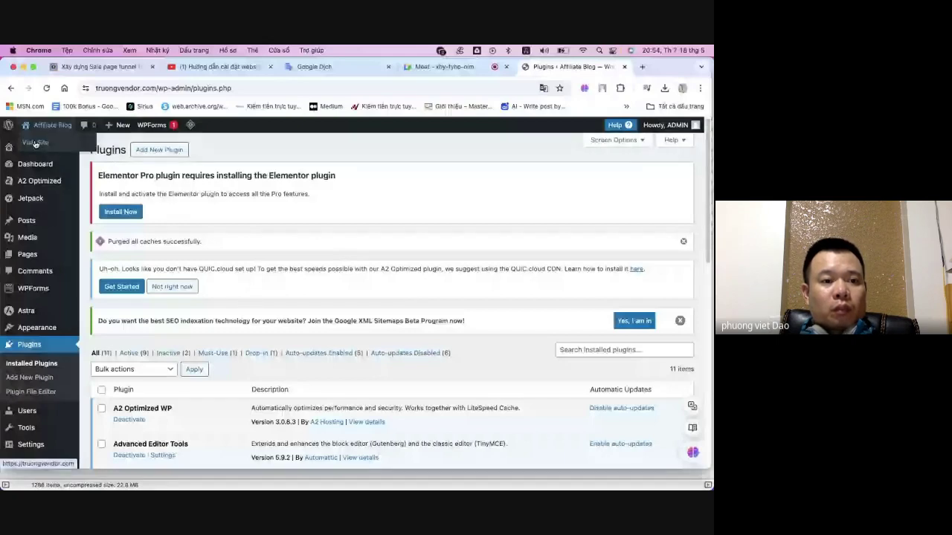
{"action": "left_click", "coordinate": [26, 165]}
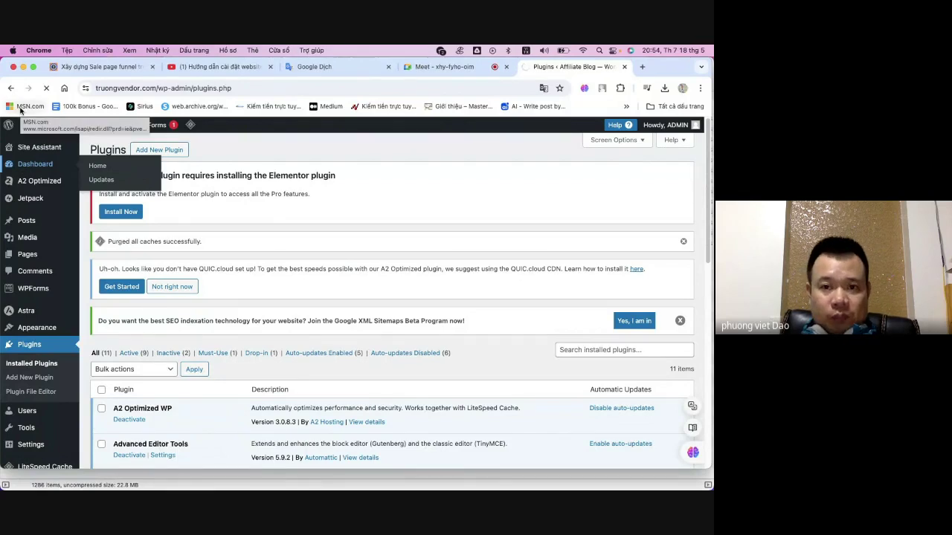
- Review the Dashboard's At a Glance (1 post, 8 pages, Astra) and Activity boxes
{"action": "mouse_move", "coordinate": [42, 124]}
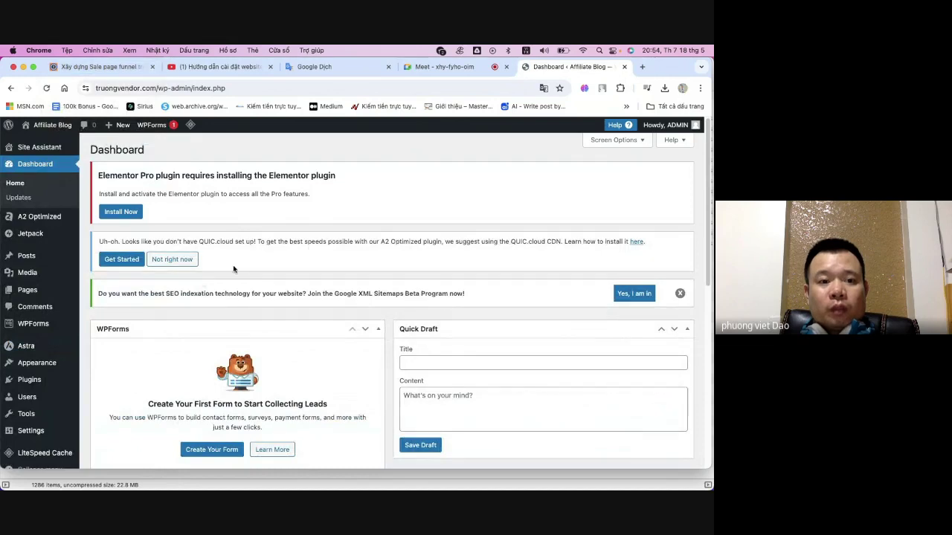
{"action": "scroll", "coordinate": [233, 269], "scroll_direction": "down", "scroll_amount": 10}
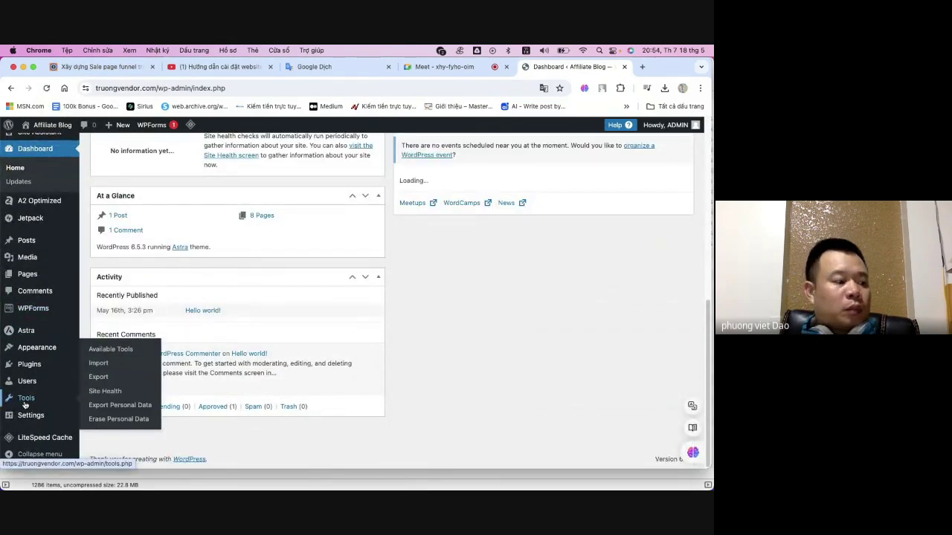
{"action": "mouse_move", "coordinate": [18, 370]}
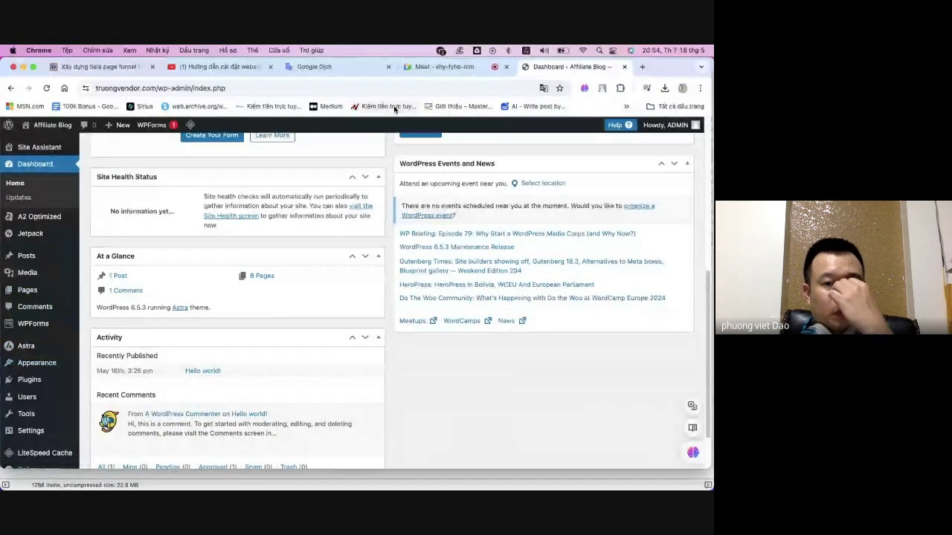
- Open the Affiliate Blog home link from the admin bar in a new tab
{"action": "left_click", "coordinate": [643, 67]}
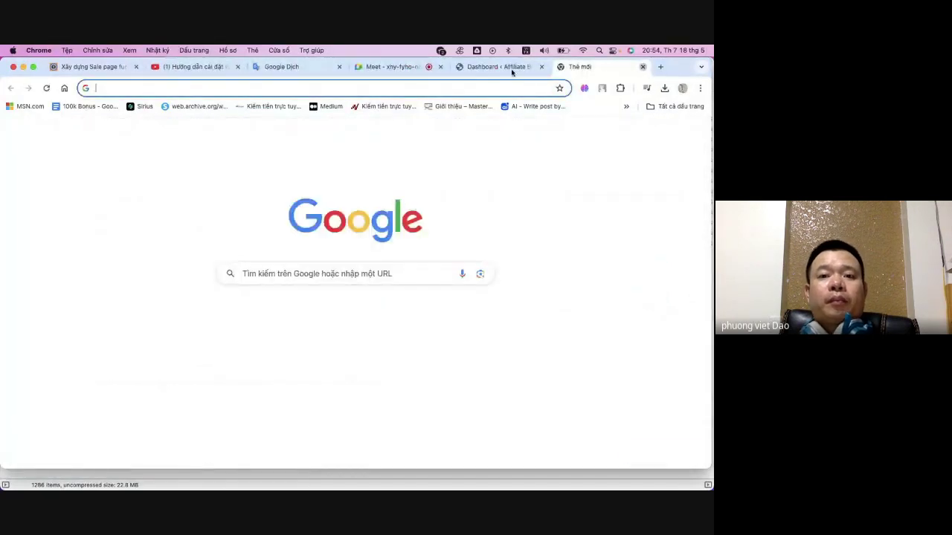
{"action": "key", "text": "super+w"}
{"action": "left_click", "coordinate": [536, 67]}
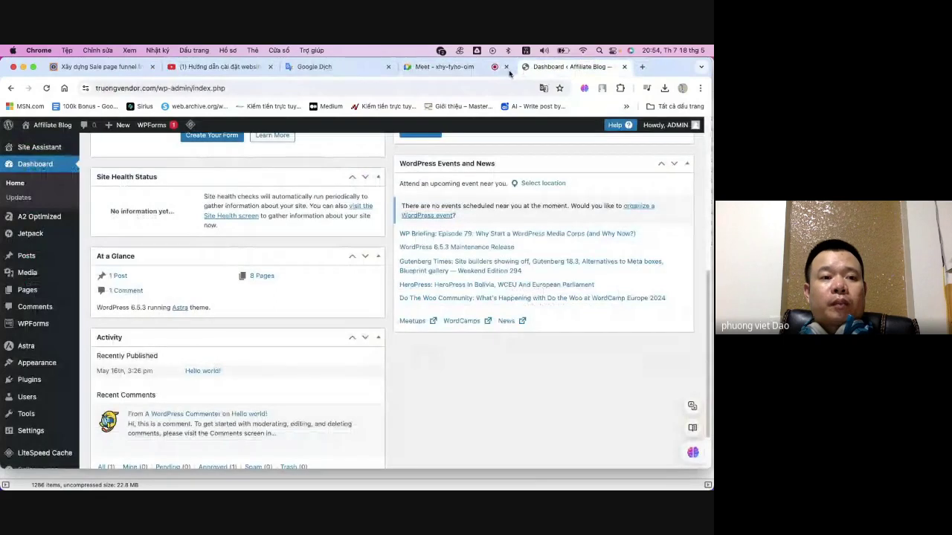
{"action": "right_click", "coordinate": [25, 131]}
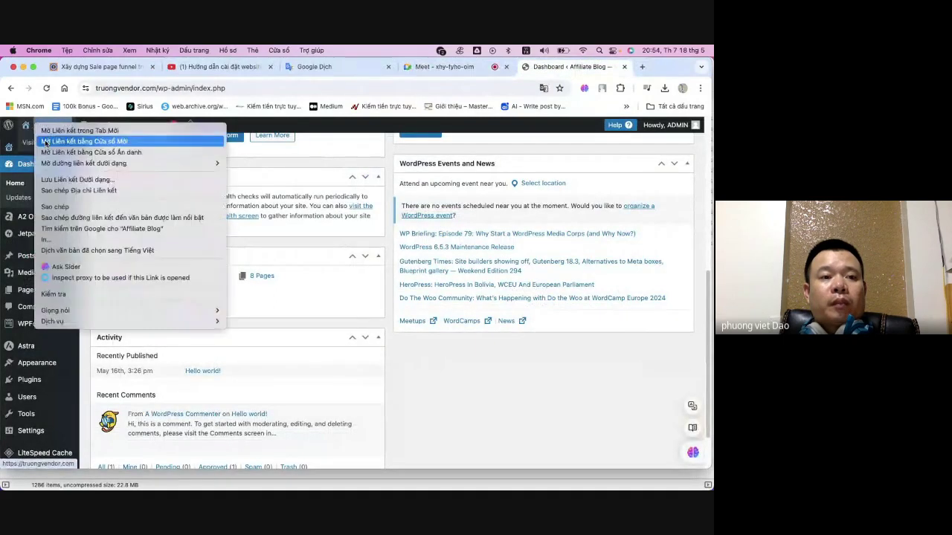
{"action": "left_click", "coordinate": [67, 131]}
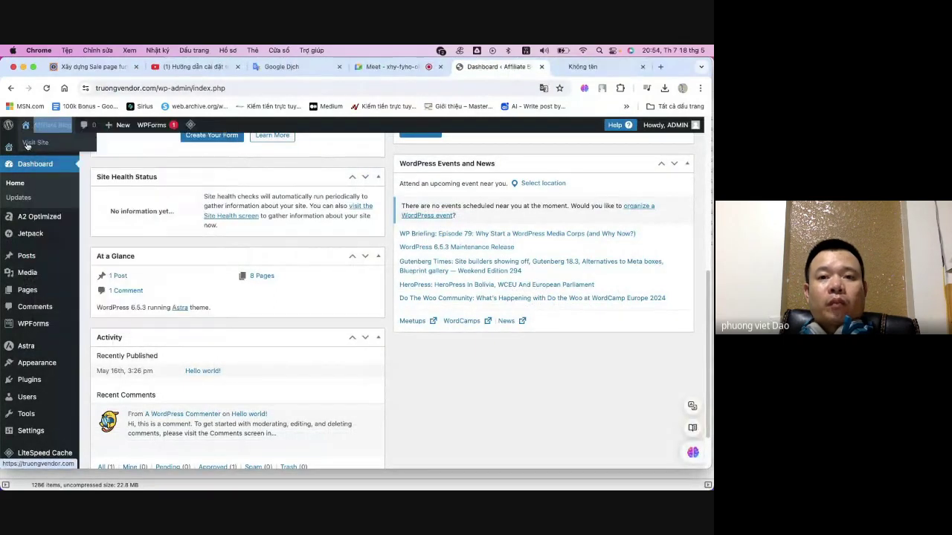
- Switch to the live-site tab and scroll down the Affiliate Blog home page toward the gallery
{"action": "left_click", "coordinate": [584, 67]}
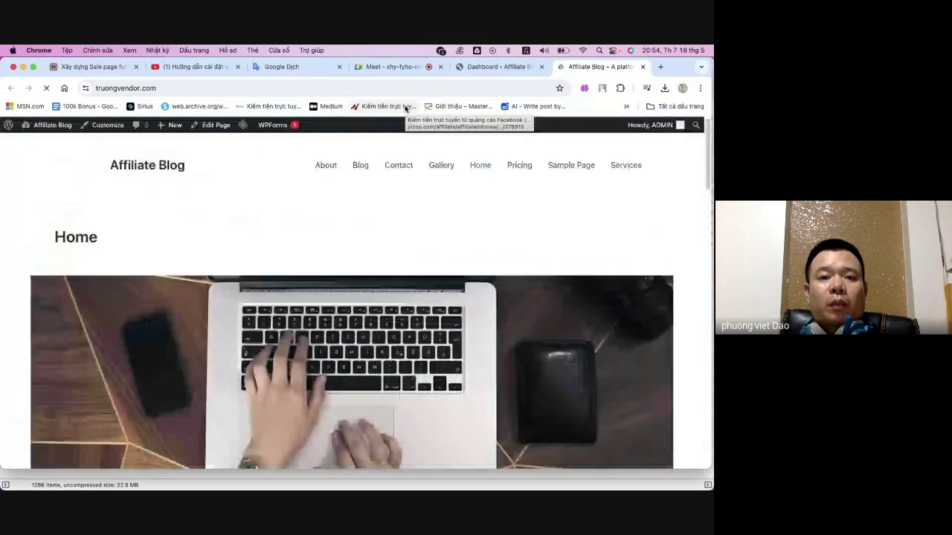
{"action": "scroll", "coordinate": [372, 196], "scroll_direction": "down", "scroll_amount": 3}
{"action": "scroll", "coordinate": [347, 225], "scroll_direction": "down", "scroll_amount": 3}
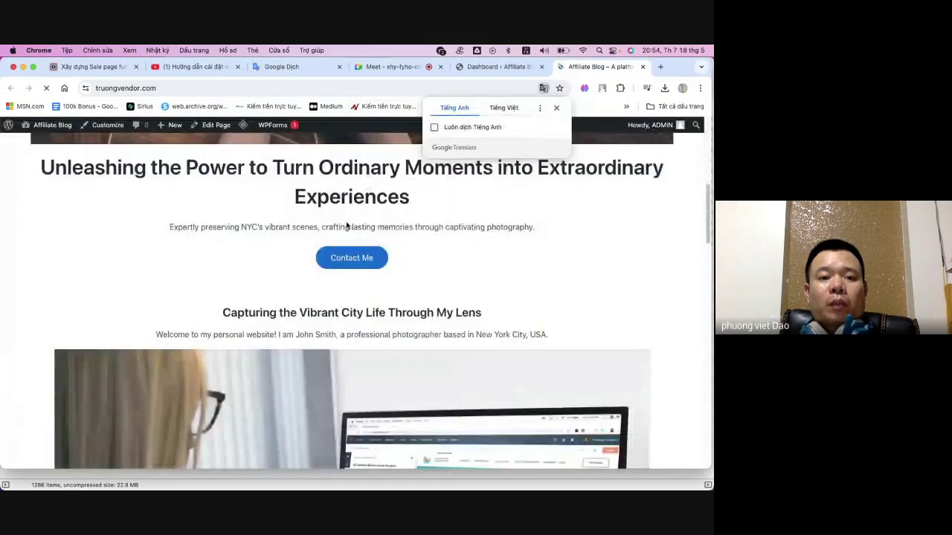
{"action": "scroll", "coordinate": [347, 225], "scroll_direction": "down", "scroll_amount": 10}
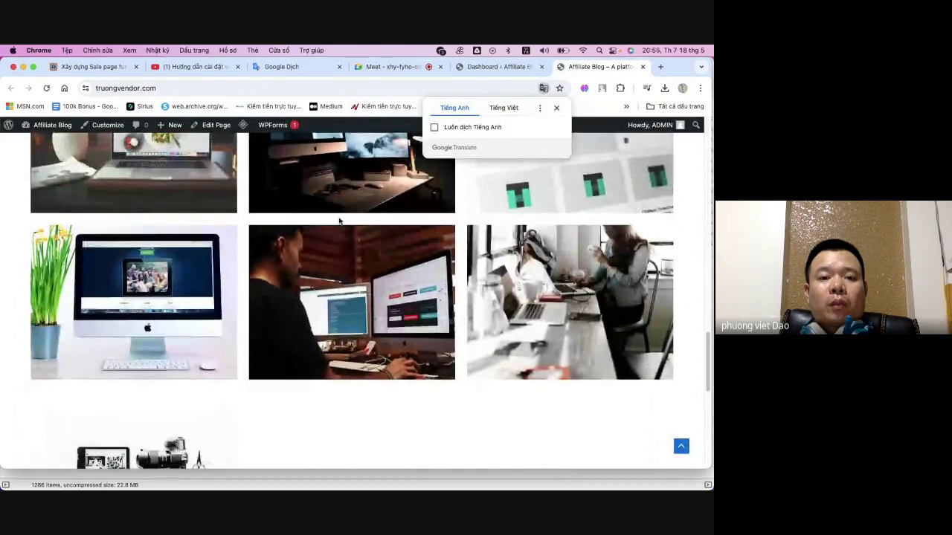
{"action": "scroll", "coordinate": [339, 220], "scroll_direction": "down", "scroll_amount": 5}
{"action": "scroll", "coordinate": [338, 217], "scroll_direction": "down", "scroll_amount": 2}
- Scroll back up to the top of the live home page
{"action": "scroll", "coordinate": [474, 186], "scroll_direction": "up", "scroll_amount": 8}
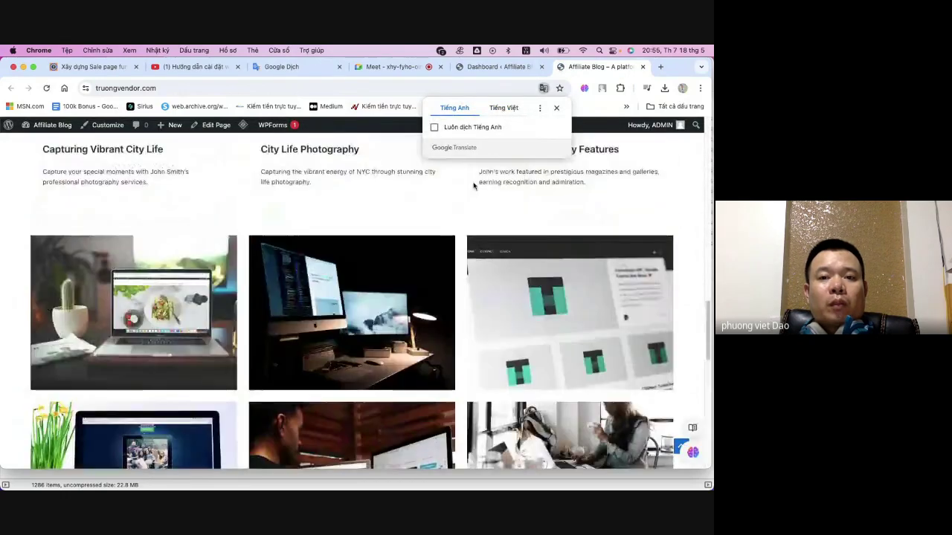
{"action": "scroll", "coordinate": [513, 164], "scroll_direction": "up", "scroll_amount": 10}
{"action": "left_click", "coordinate": [483, 66]}
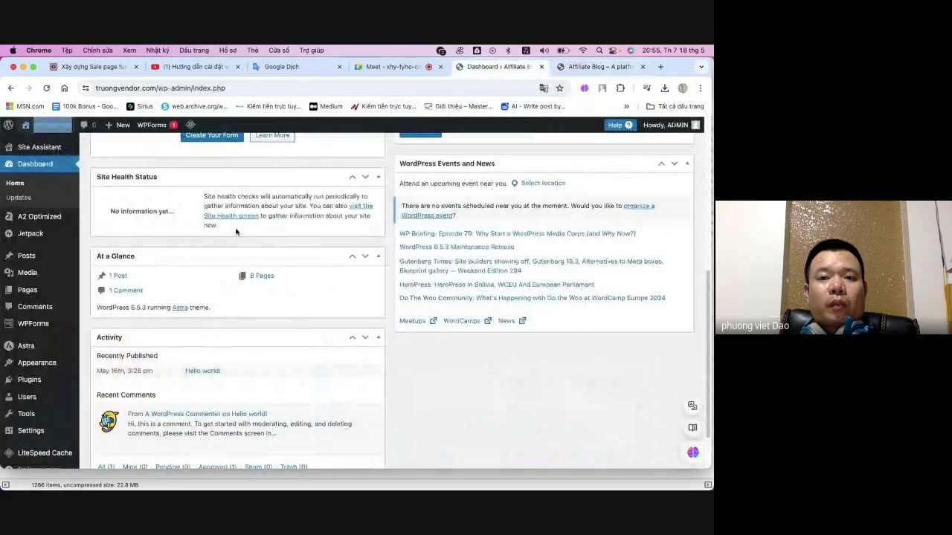
{"action": "left_click", "coordinate": [593, 67]}
{"action": "scroll", "coordinate": [376, 247], "scroll_direction": "up", "scroll_amount": 2}
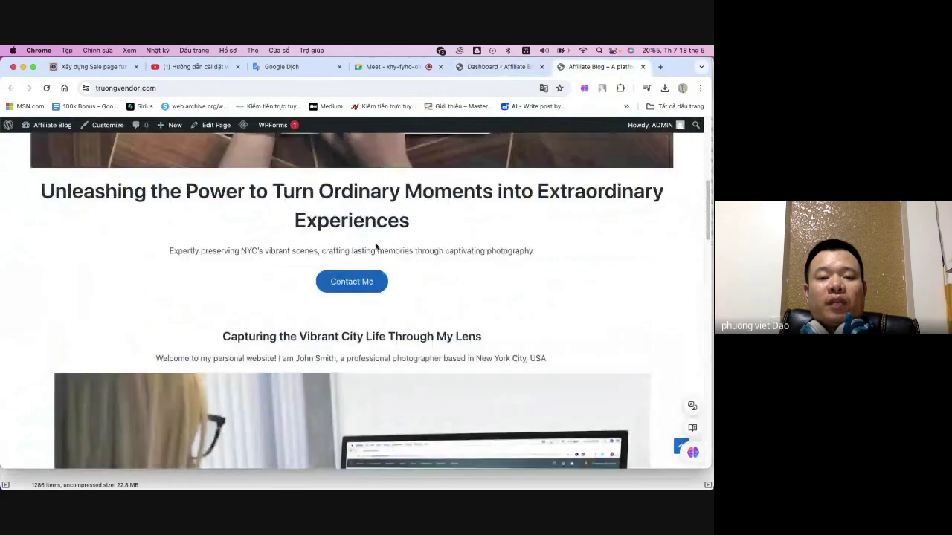
{"action": "scroll", "coordinate": [435, 238], "scroll_direction": "up", "scroll_amount": 5}
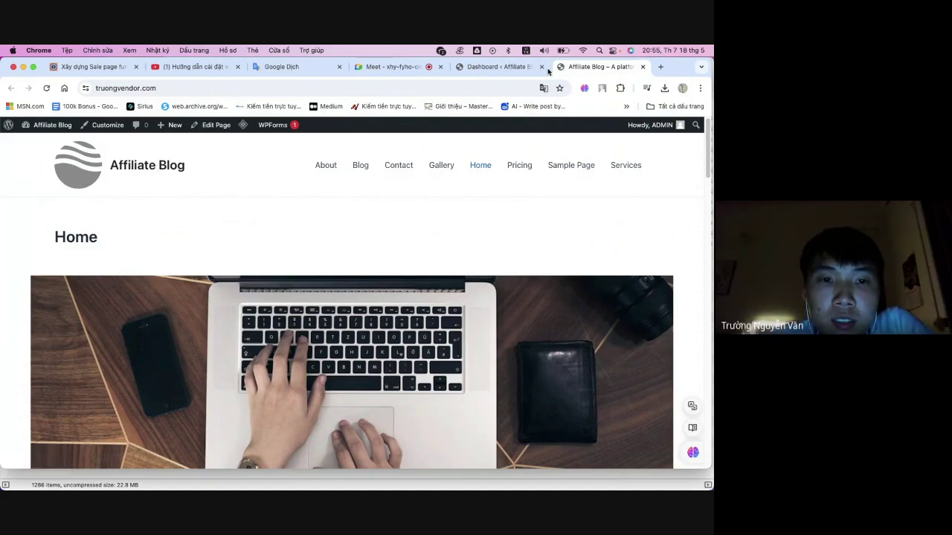
- Switch back to the Dashboard tab and open Pages, listing 9 pages including About, Blog and Home
{"action": "left_click", "coordinate": [502, 69]}
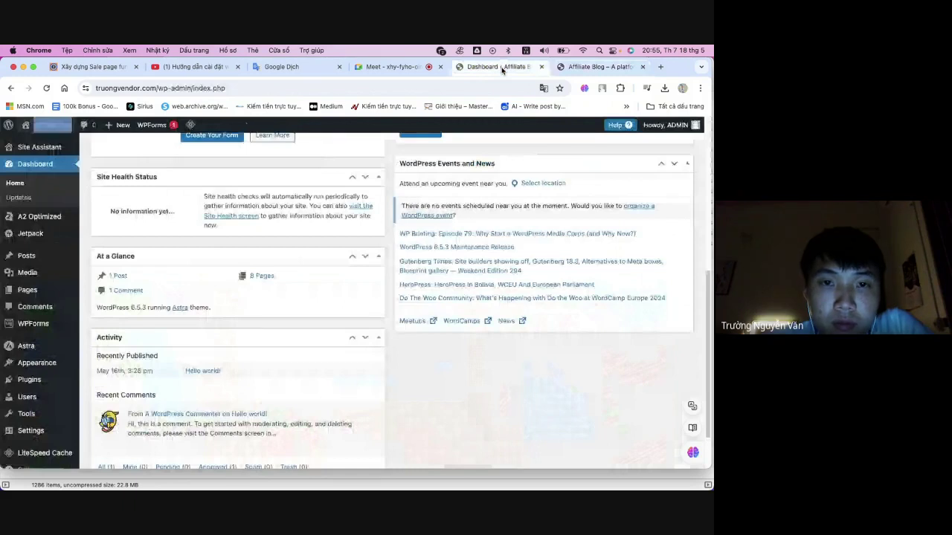
{"action": "scroll", "coordinate": [39, 323], "scroll_direction": "down", "scroll_amount": 1}
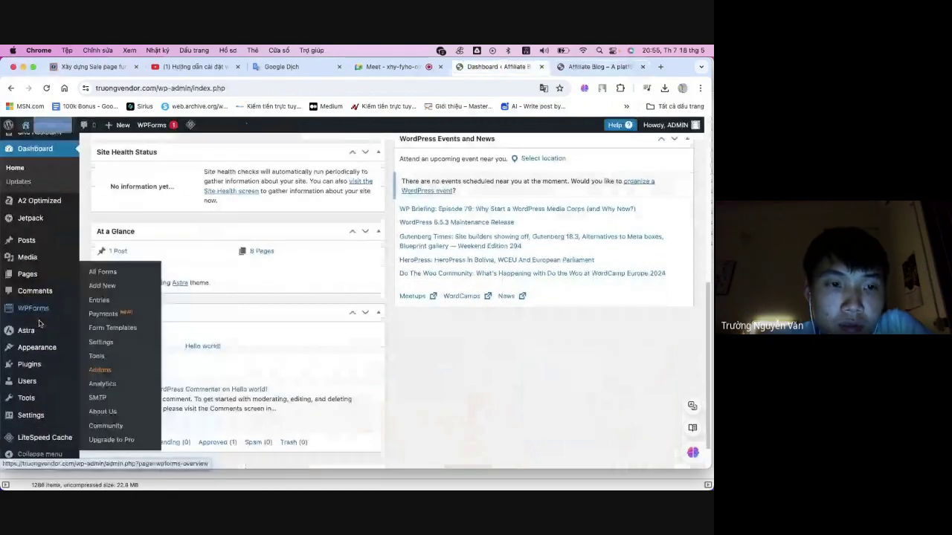
{"action": "mouse_move", "coordinate": [30, 342]}
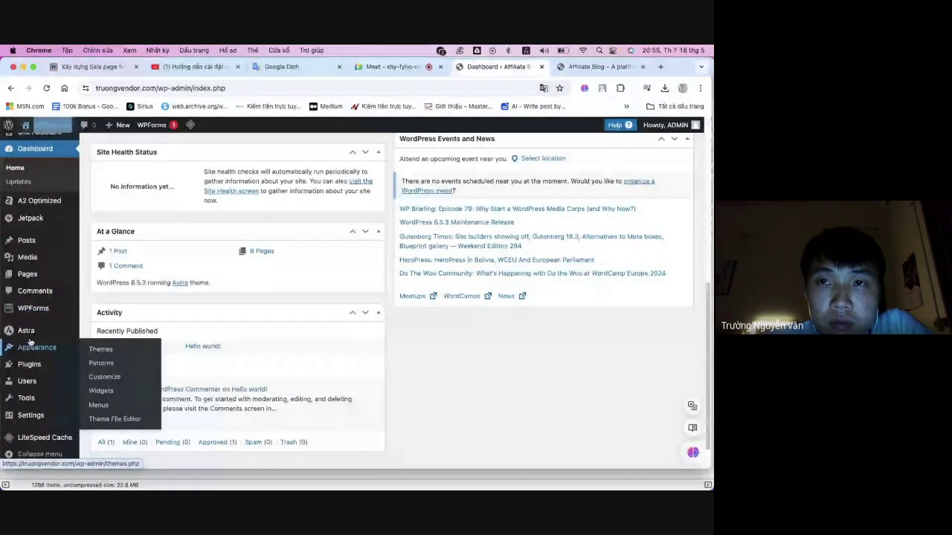
{"action": "scroll", "coordinate": [35, 381], "scroll_direction": "down", "scroll_amount": 1}
{"action": "mouse_move", "coordinate": [37, 373]}
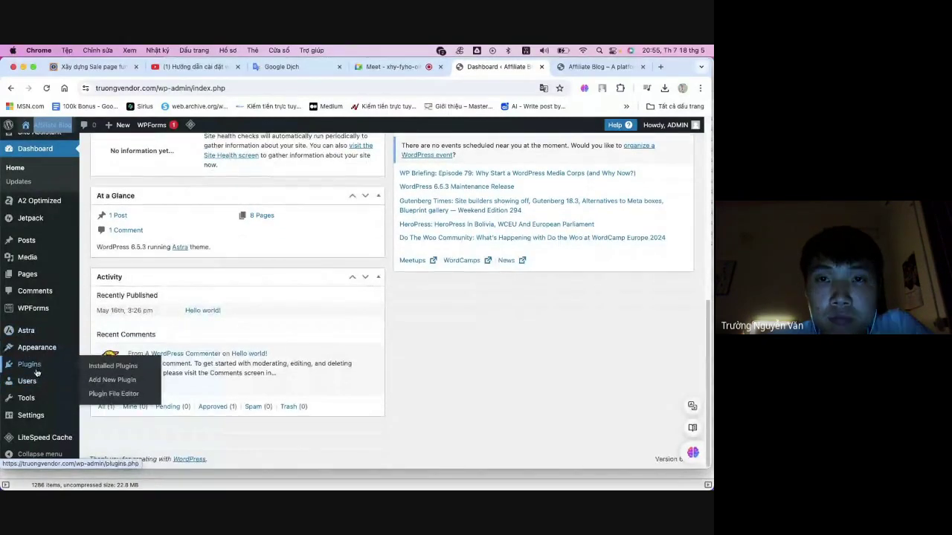
{"action": "scroll", "coordinate": [37, 373], "scroll_direction": "up", "scroll_amount": 10}
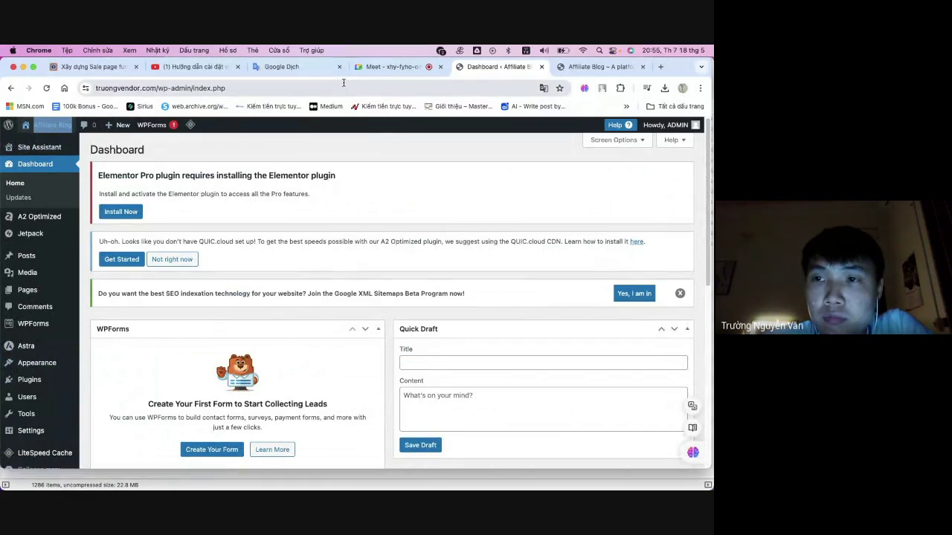
{"action": "mouse_move", "coordinate": [191, 127]}
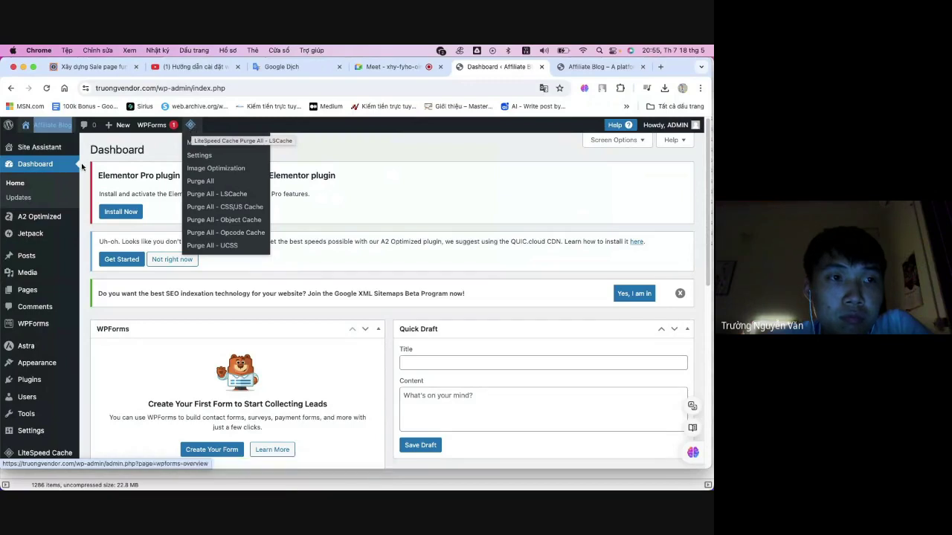
{"action": "left_click", "coordinate": [30, 297]}
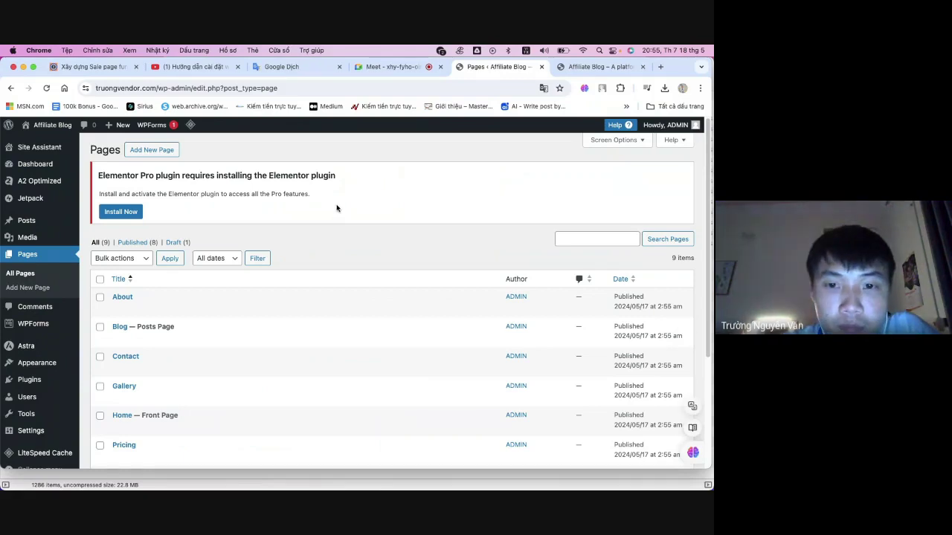
{"action": "left_click", "coordinate": [152, 150]}
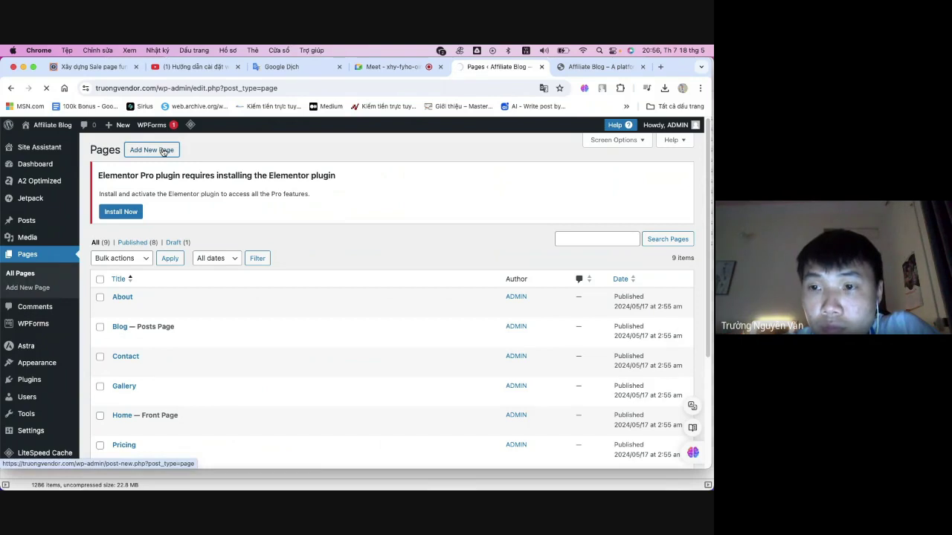
{"action": "left_click", "coordinate": [164, 152]}
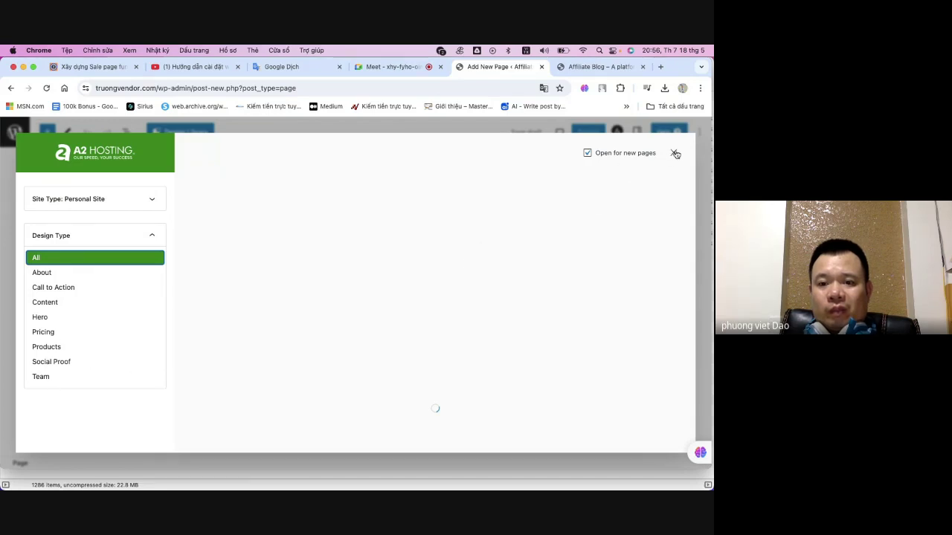
{"action": "left_click", "coordinate": [674, 154]}
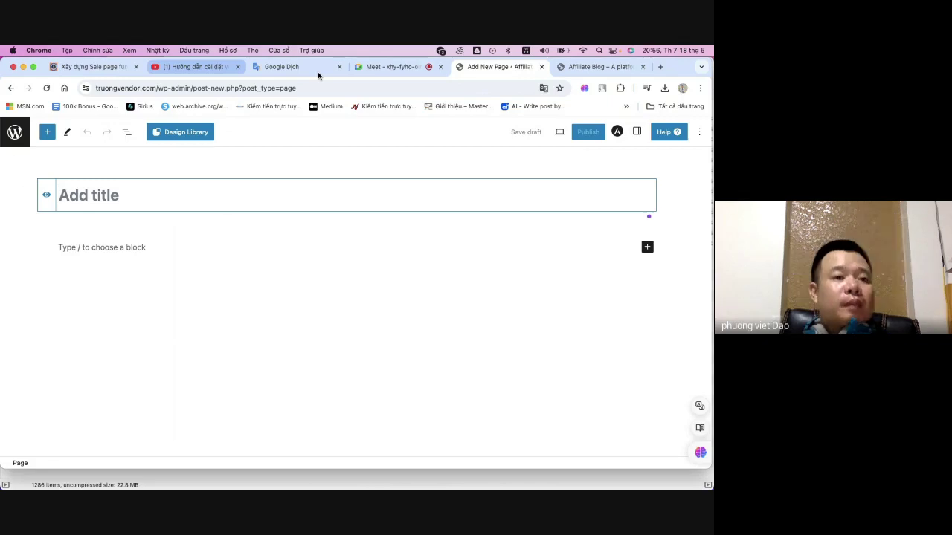
{"action": "left_click", "coordinate": [15, 134]}
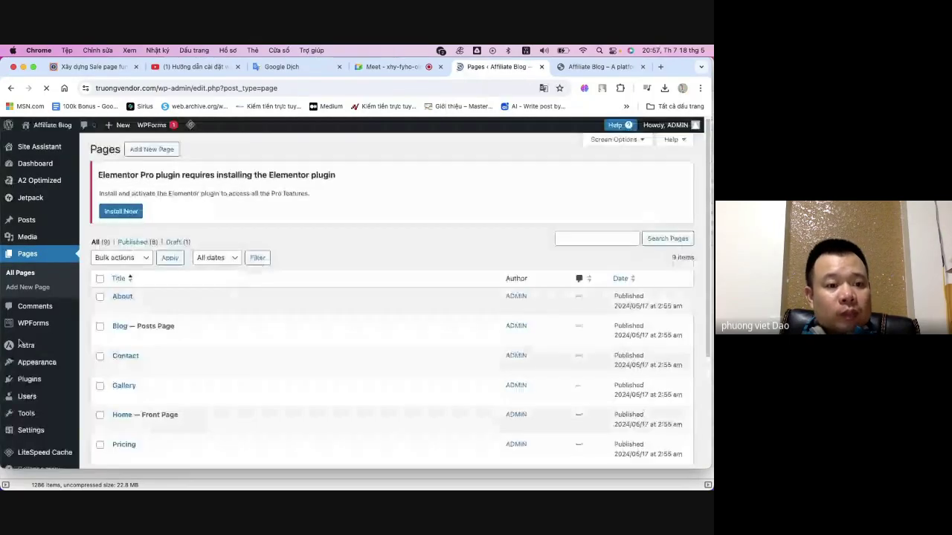
- Go to the Installed Plugins list from the admin sidebar
{"action": "scroll", "coordinate": [29, 372], "scroll_direction": "down", "scroll_amount": 3}
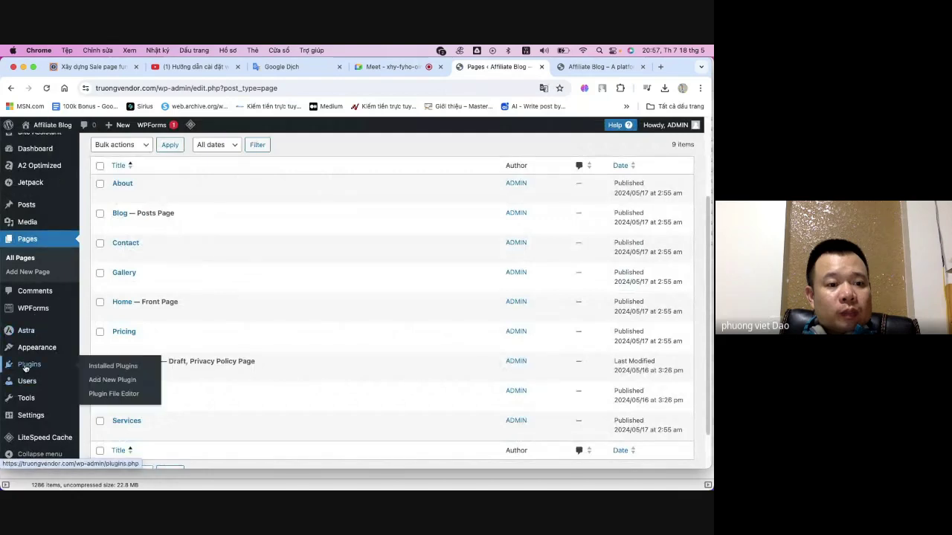
{"action": "left_click", "coordinate": [27, 366]}
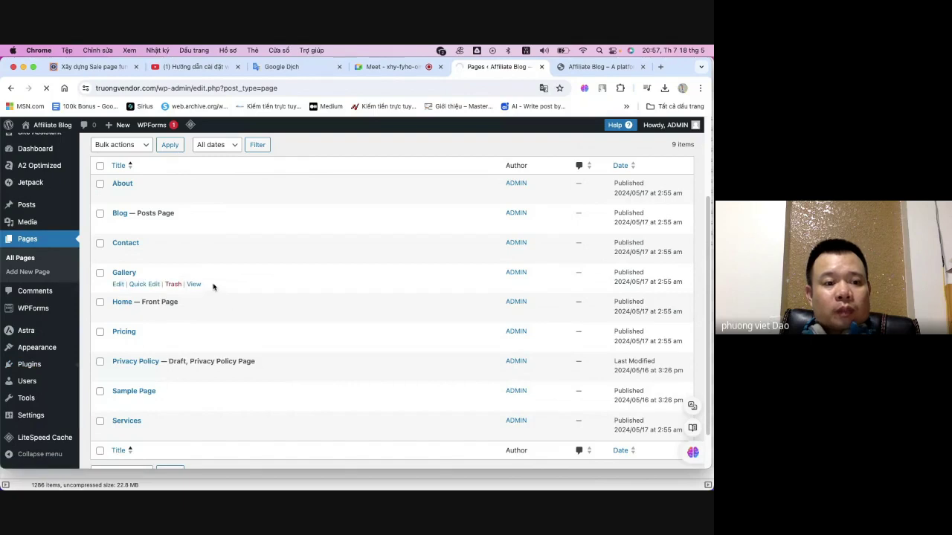
{"action": "scroll", "coordinate": [212, 287], "scroll_direction": "down", "scroll_amount": 1}
{"action": "scroll", "coordinate": [210, 286], "scroll_direction": "down", "scroll_amount": 3}
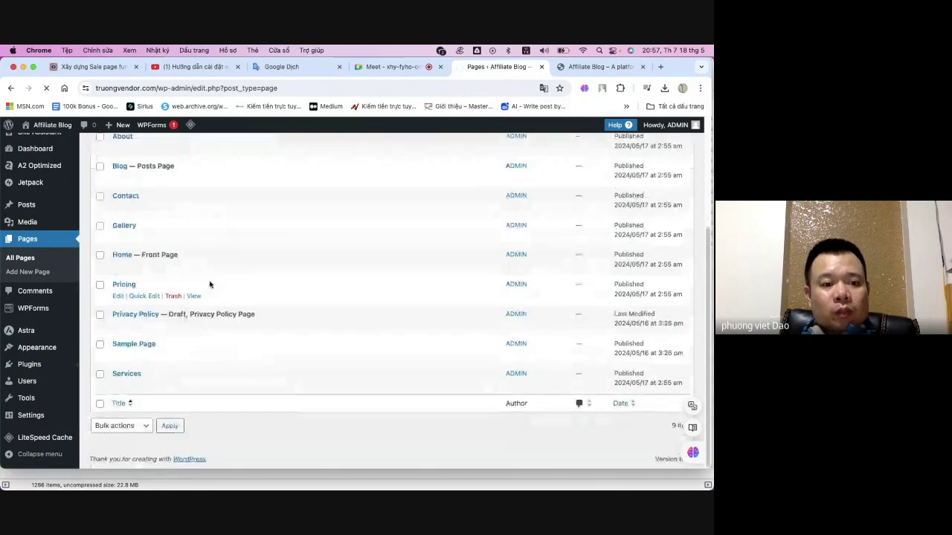
{"action": "mouse_move", "coordinate": [20, 349]}
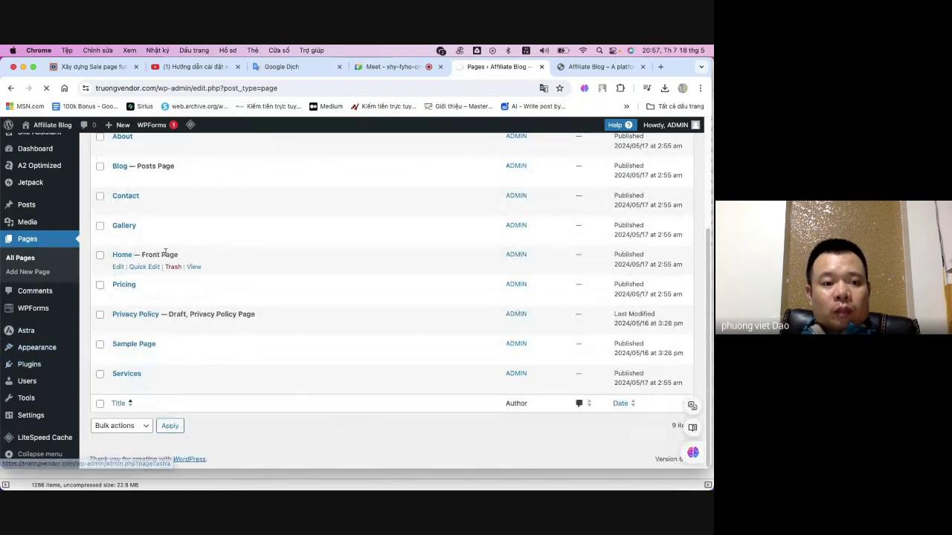
{"action": "left_click", "coordinate": [28, 363]}
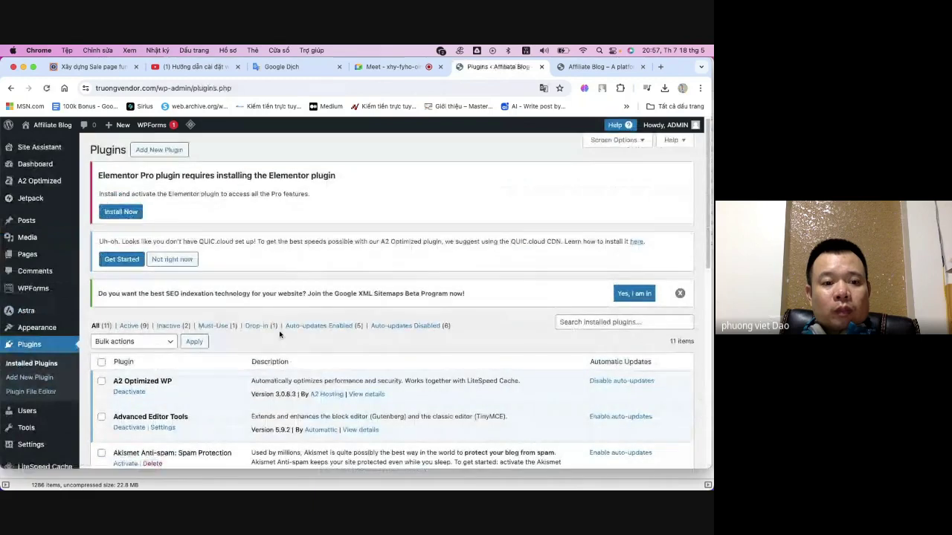
- Open Elementor Pro's 'Visit plugin site' link to elementor.com
{"action": "scroll", "coordinate": [276, 330], "scroll_direction": "down", "scroll_amount": 3}
{"action": "scroll", "coordinate": [274, 327], "scroll_direction": "down", "scroll_amount": 2}
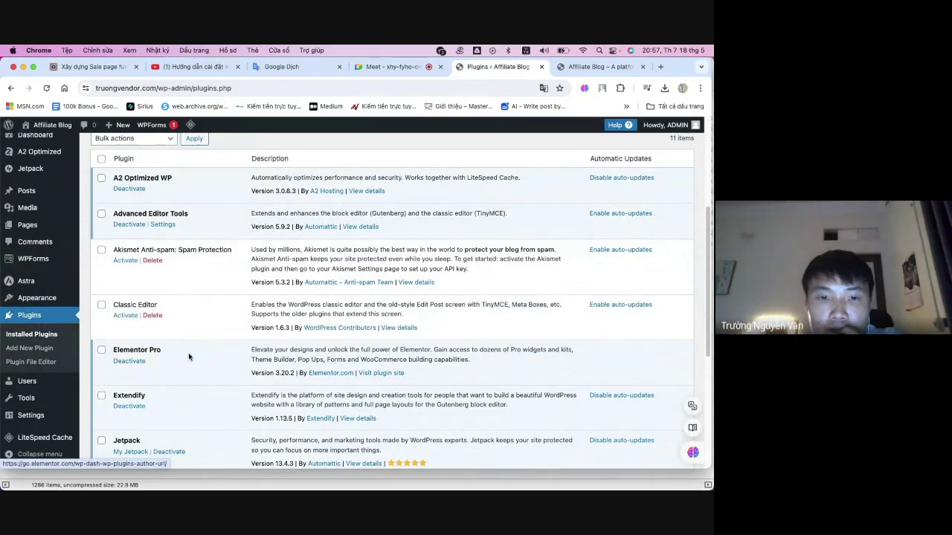
{"action": "left_click", "coordinate": [380, 372]}
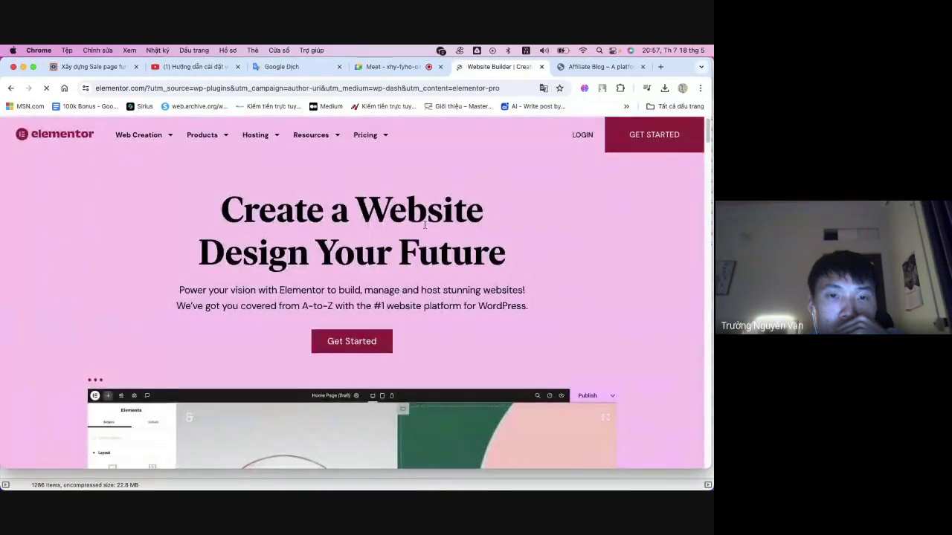
{"action": "scroll", "coordinate": [484, 211], "scroll_direction": "down", "scroll_amount": 1}
{"action": "scroll", "coordinate": [519, 207], "scroll_direction": "down", "scroll_amount": 5}
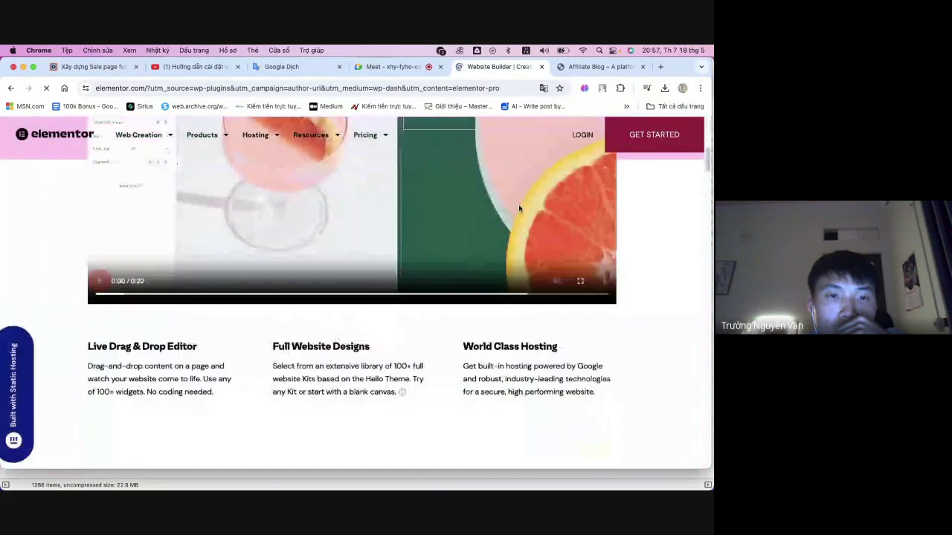
{"action": "scroll", "coordinate": [520, 208], "scroll_direction": "up", "scroll_amount": 5}
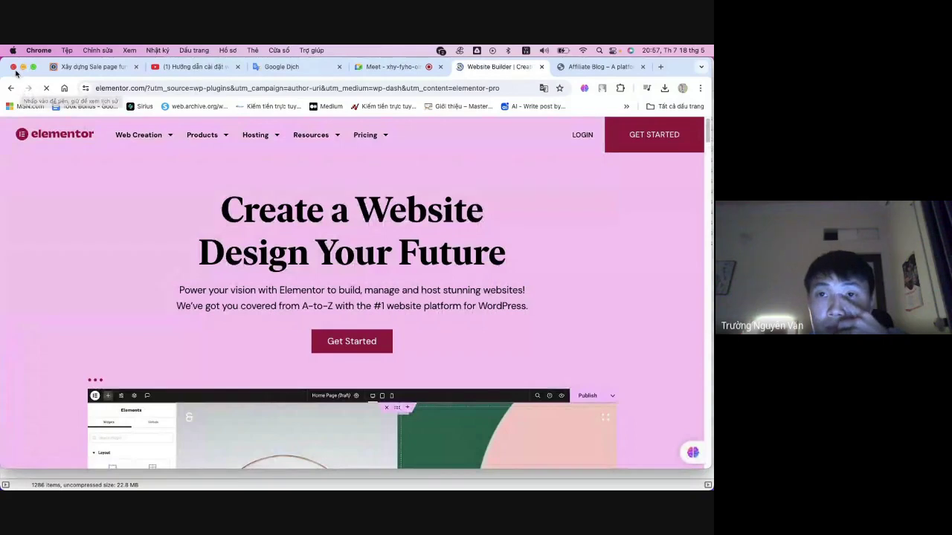
- Highlight the 'Plugin elementor' line in the tutorial, then return to the Installed Plugins tab
{"action": "left_click", "coordinate": [89, 67]}
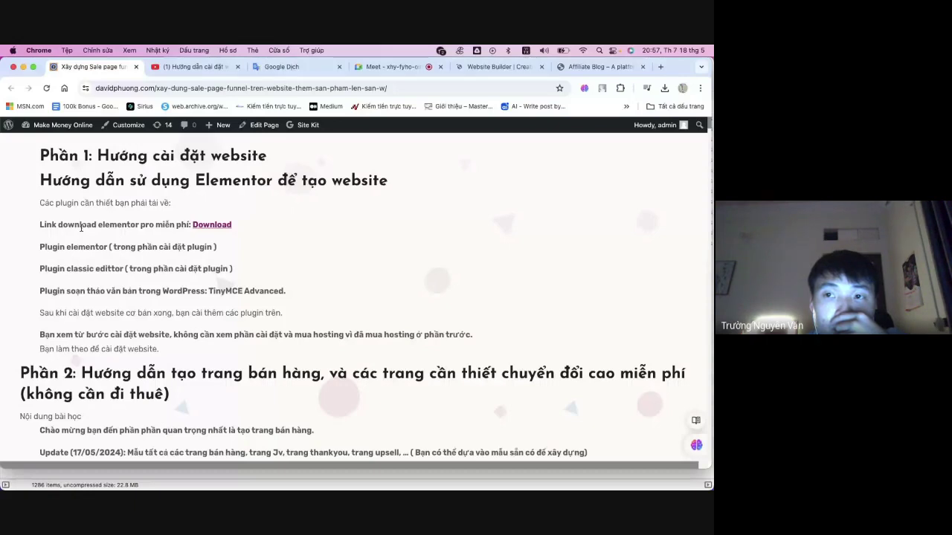
{"action": "left_click_drag", "start_coordinate": [60, 247], "coordinate": [214, 249]}
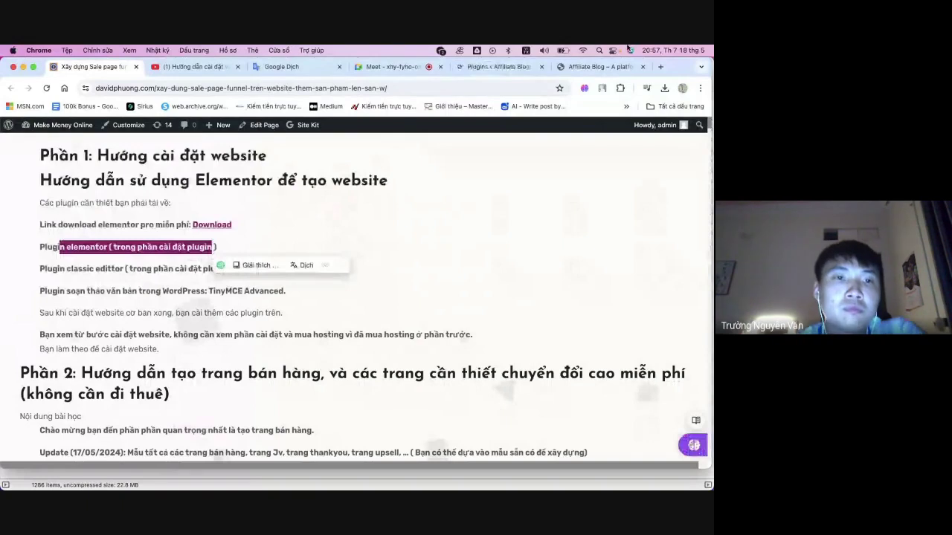
{"action": "left_click", "coordinate": [506, 67]}
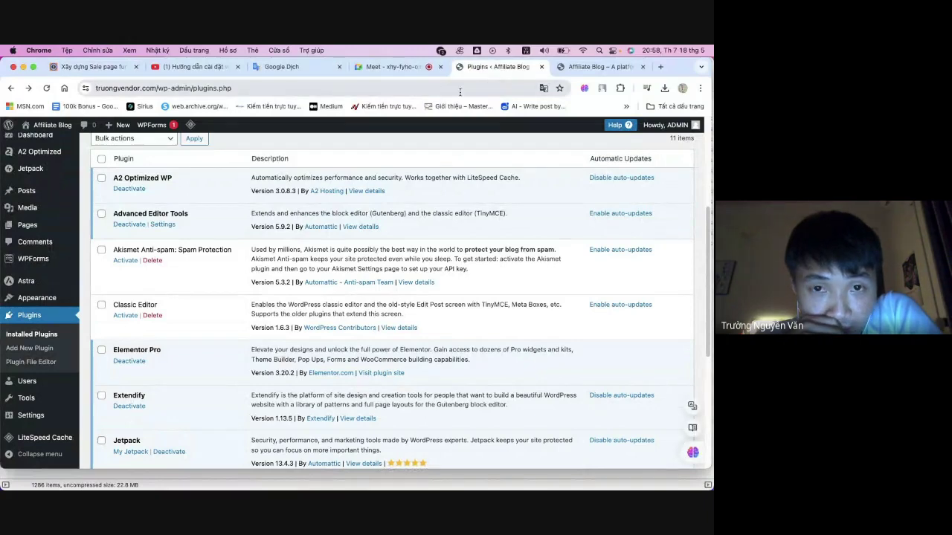
{"action": "mouse_move", "coordinate": [22, 386]}
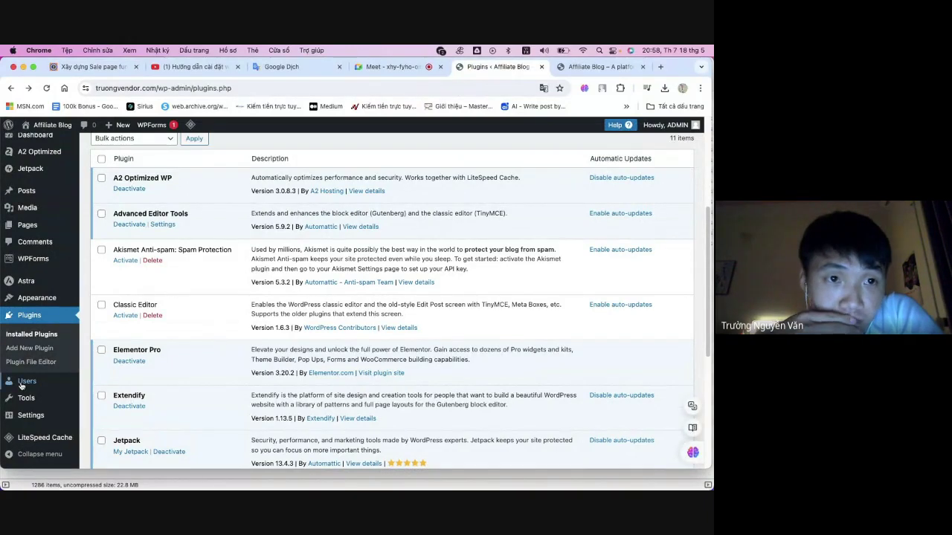
{"action": "scroll", "coordinate": [22, 385], "scroll_direction": "down", "scroll_amount": 1}
{"action": "scroll", "coordinate": [22, 385], "scroll_direction": "up", "scroll_amount": 2}
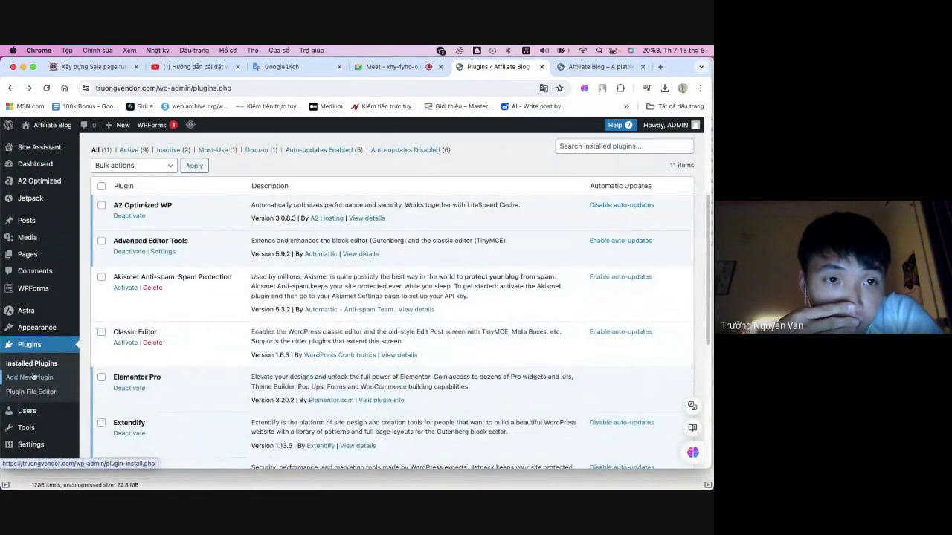
{"action": "scroll", "coordinate": [32, 377], "scroll_direction": "down", "scroll_amount": 4}
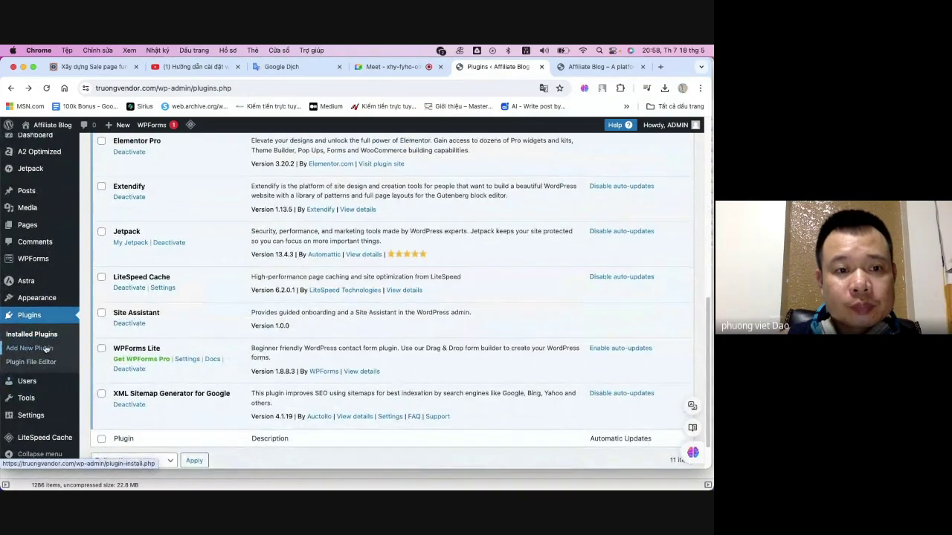
{"action": "scroll", "coordinate": [54, 350], "scroll_direction": "down", "scroll_amount": 1}
{"action": "scroll", "coordinate": [240, 281], "scroll_direction": "up", "scroll_amount": 3}
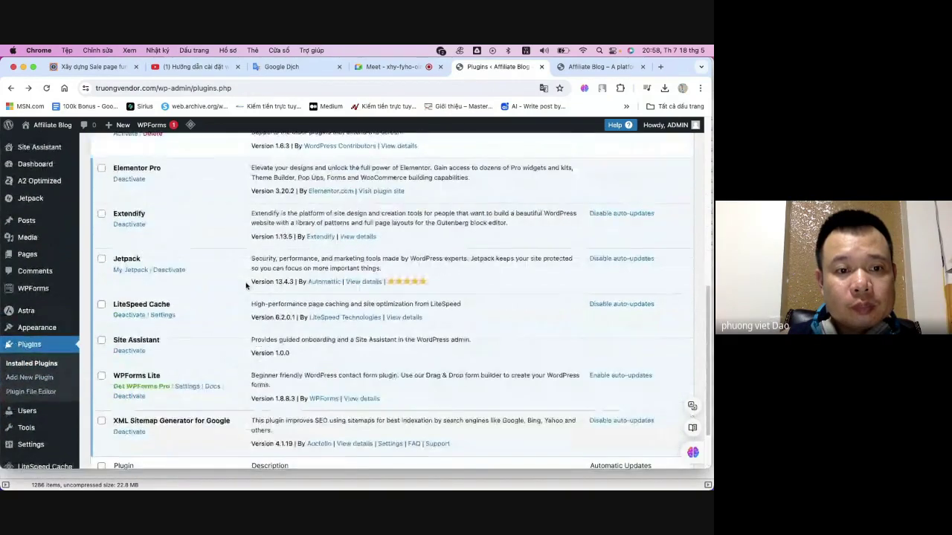
{"action": "scroll", "coordinate": [241, 281], "scroll_direction": "up", "scroll_amount": 2}
{"action": "left_click_drag", "start_coordinate": [163, 308], "coordinate": [106, 306]}
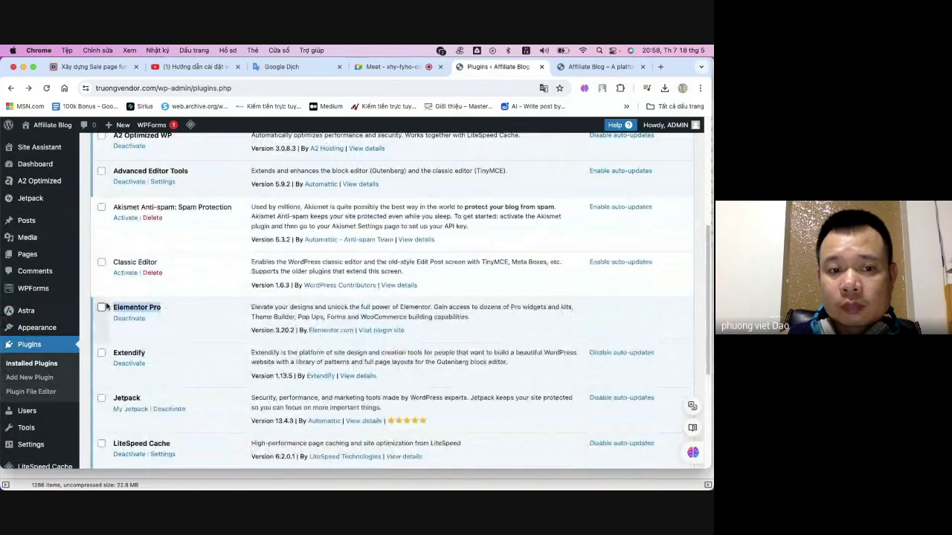
{"action": "left_click", "coordinate": [195, 301]}
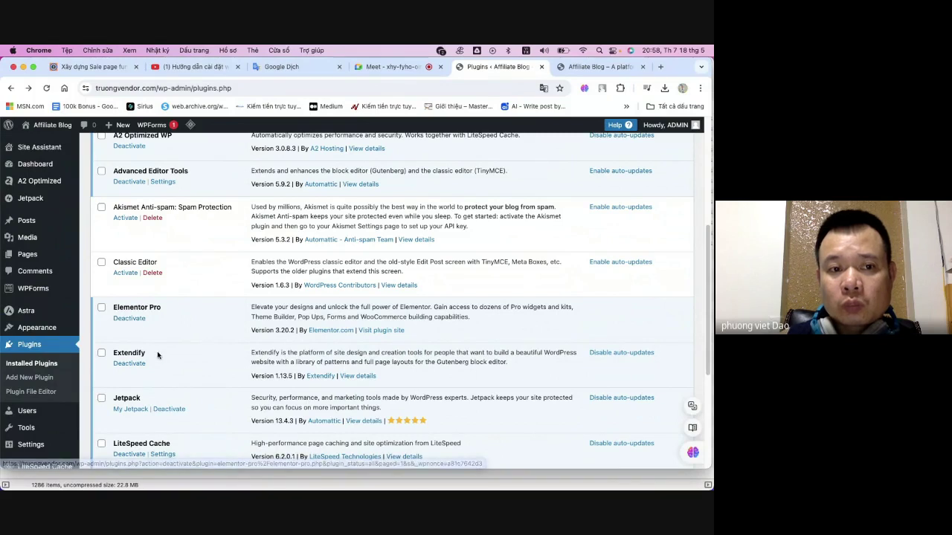
{"action": "scroll", "coordinate": [157, 355], "scroll_direction": "down", "scroll_amount": 5}
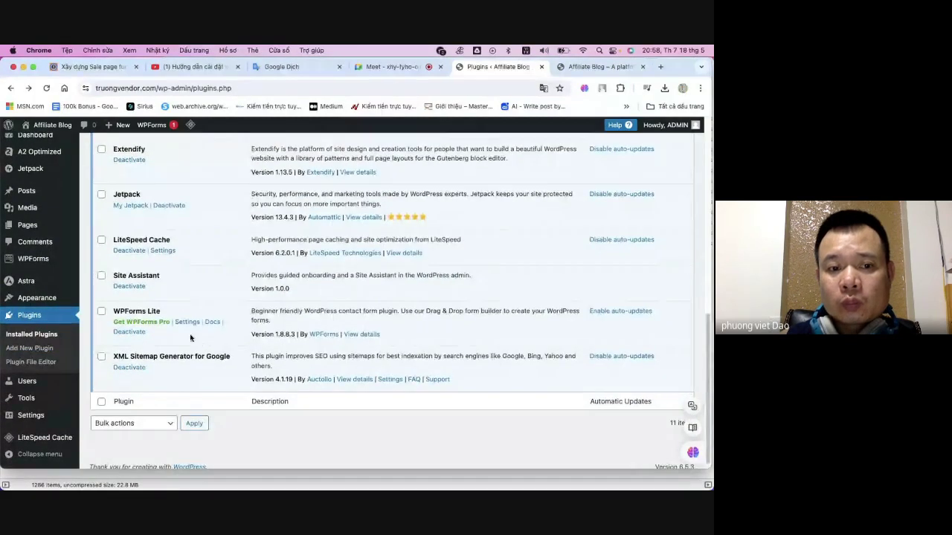
{"action": "scroll", "coordinate": [216, 324], "scroll_direction": "up", "scroll_amount": 5}
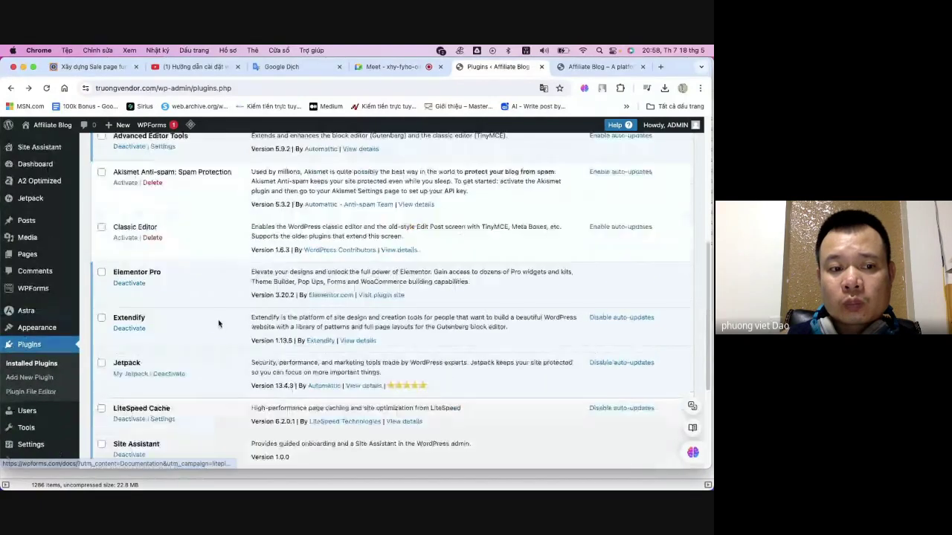
{"action": "scroll", "coordinate": [215, 323], "scroll_direction": "up", "scroll_amount": 3}
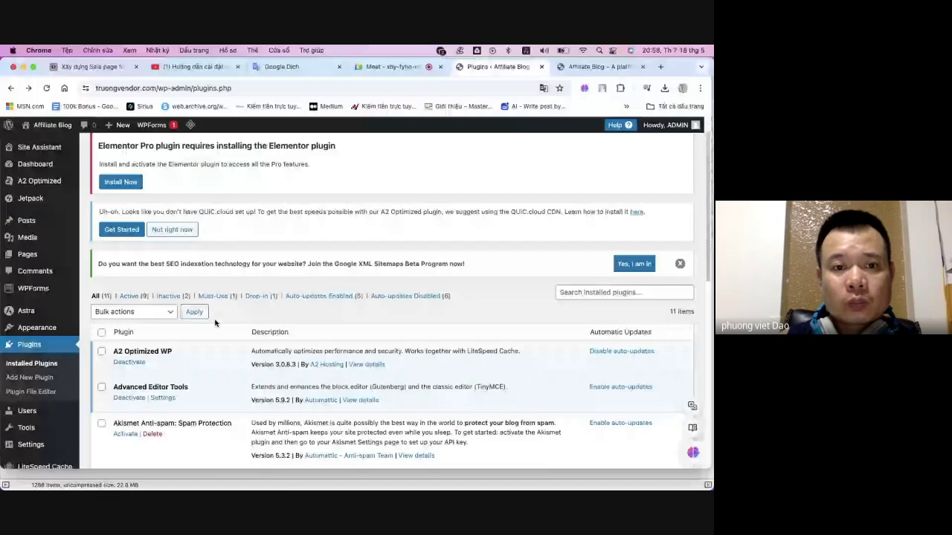
{"action": "scroll", "coordinate": [216, 324], "scroll_direction": "up", "scroll_amount": 1}
{"action": "left_click_drag", "start_coordinate": [98, 176], "coordinate": [220, 177]}
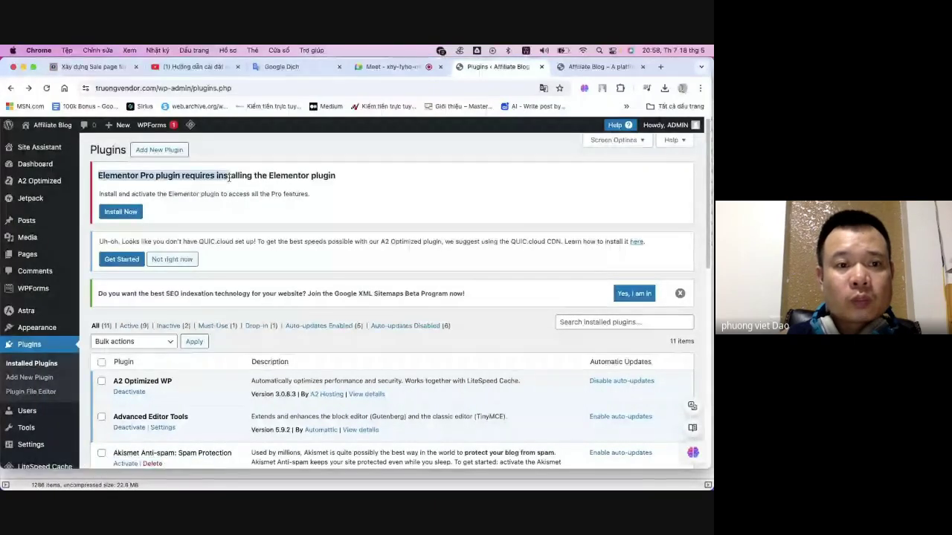
- Install and activate the free Elementor plugin, then close the Google Translate popup
{"action": "left_click", "coordinate": [121, 212]}
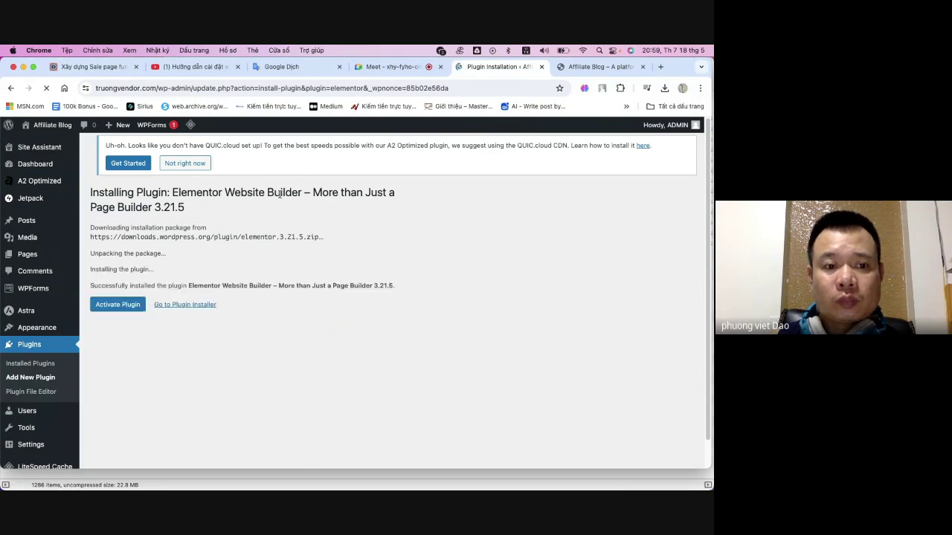
{"action": "left_click", "coordinate": [108, 307]}
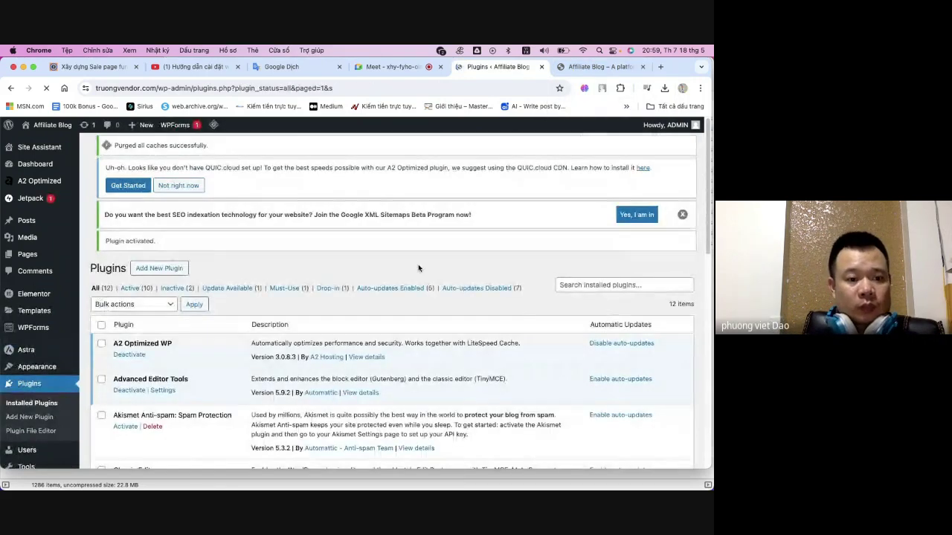
{"action": "scroll", "coordinate": [36, 404], "scroll_direction": "down", "scroll_amount": 5}
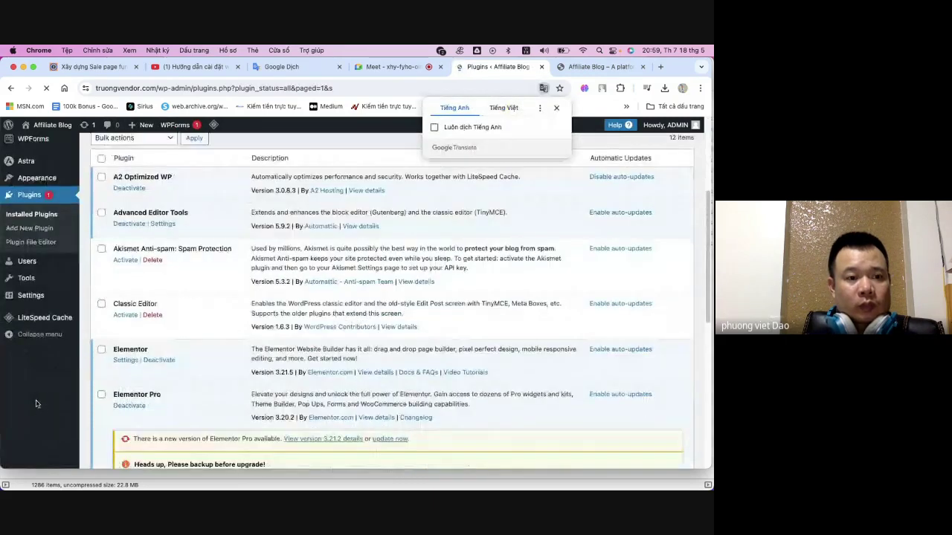
{"action": "scroll", "coordinate": [36, 402], "scroll_direction": "up", "scroll_amount": 1}
{"action": "mouse_move", "coordinate": [32, 291]}
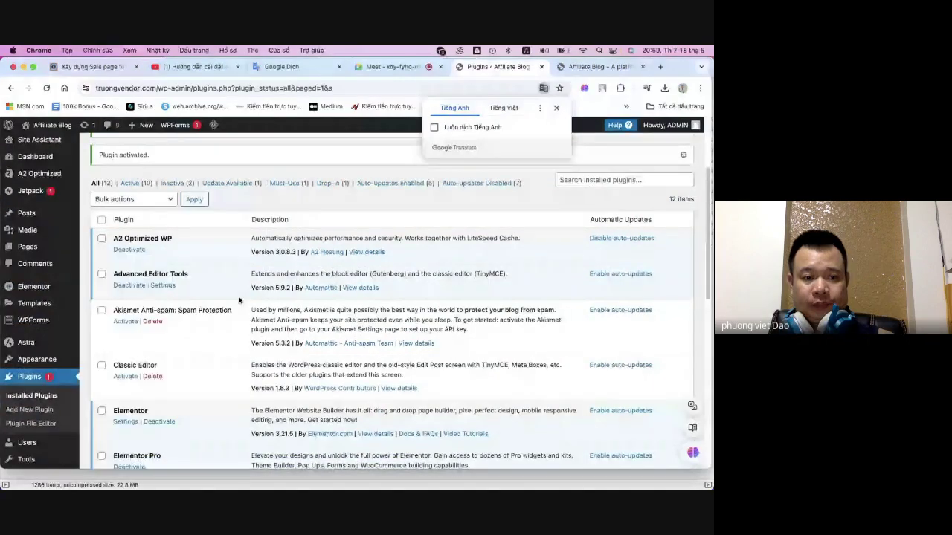
{"action": "scroll", "coordinate": [239, 300], "scroll_direction": "up", "scroll_amount": 2}
{"action": "left_click", "coordinate": [556, 109]}
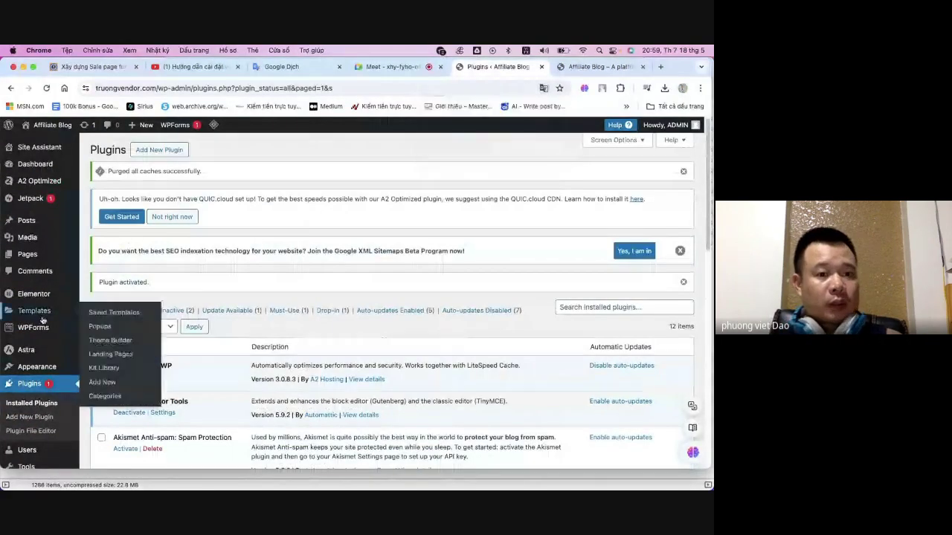
{"action": "left_click", "coordinate": [91, 66]}
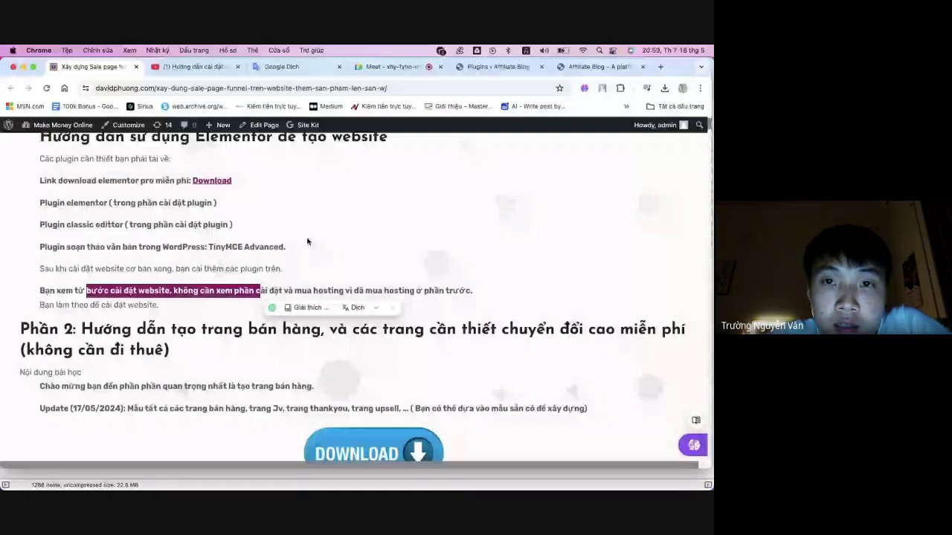
{"action": "left_click", "coordinate": [325, 212]}
{"action": "scroll", "coordinate": [354, 176], "scroll_direction": "up", "scroll_amount": 1}
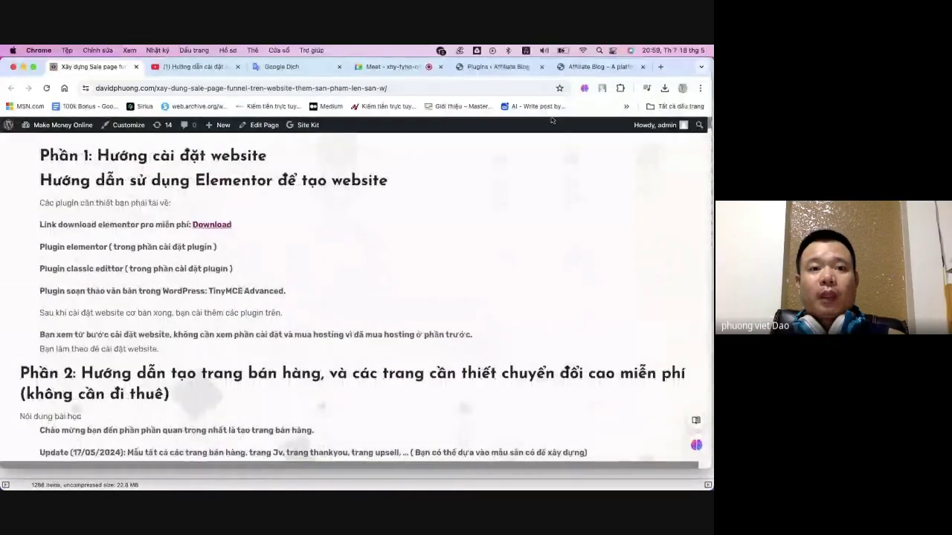
{"action": "left_click", "coordinate": [595, 68]}
{"action": "scroll", "coordinate": [301, 301], "scroll_direction": "down", "scroll_amount": 5}
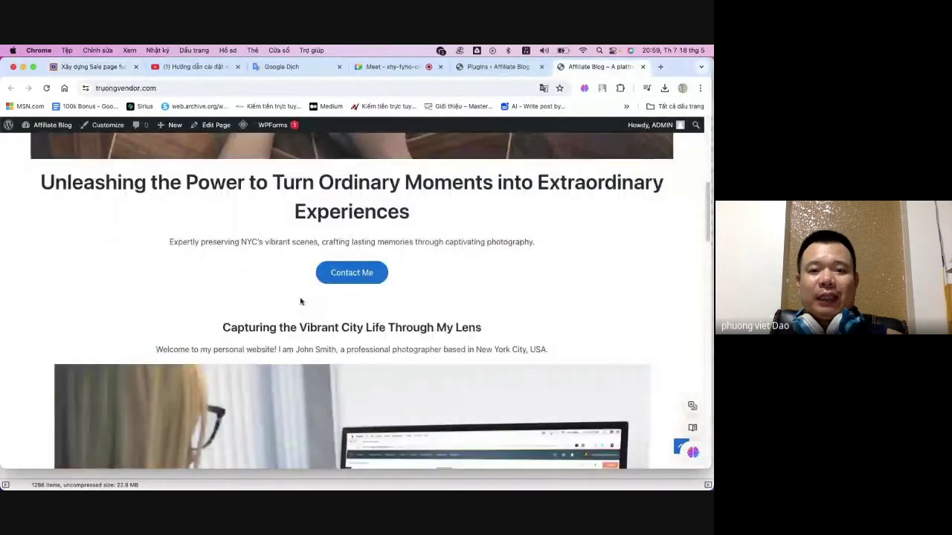
{"action": "scroll", "coordinate": [301, 301], "scroll_direction": "down", "scroll_amount": 5}
{"action": "scroll", "coordinate": [296, 292], "scroll_direction": "up", "scroll_amount": 7}
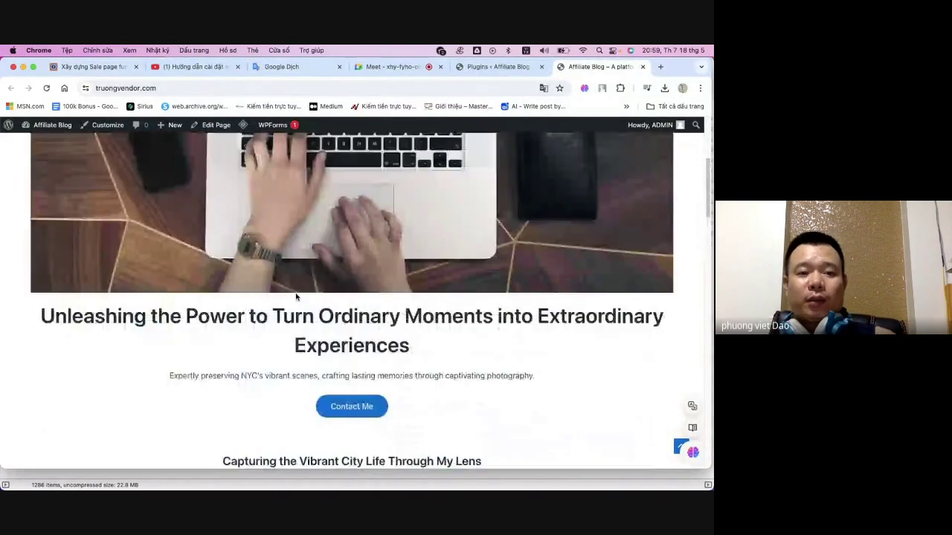
{"action": "scroll", "coordinate": [295, 296], "scroll_direction": "up", "scroll_amount": 4}
{"action": "scroll", "coordinate": [324, 308], "scroll_direction": "down", "scroll_amount": 6}
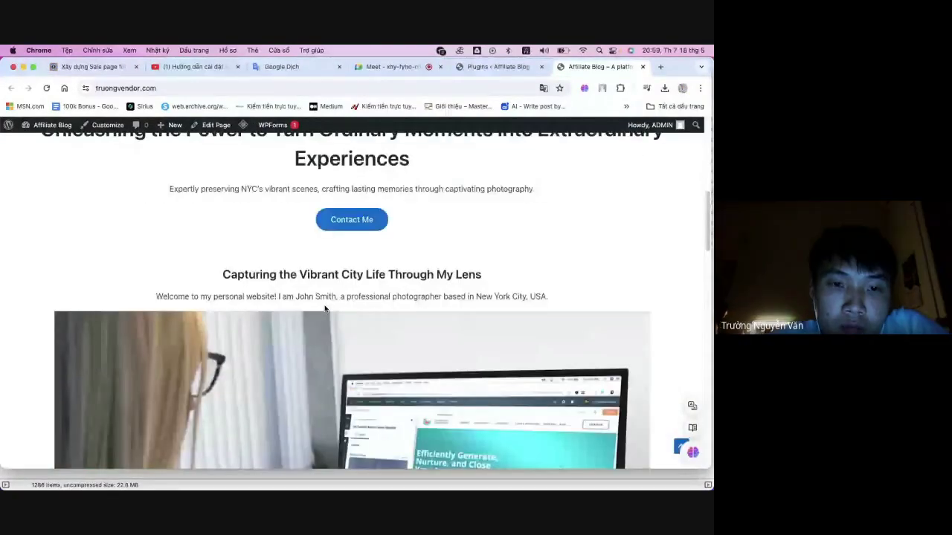
{"action": "scroll", "coordinate": [301, 318], "scroll_direction": "down", "scroll_amount": 5}
{"action": "scroll", "coordinate": [301, 317], "scroll_direction": "down", "scroll_amount": 2}
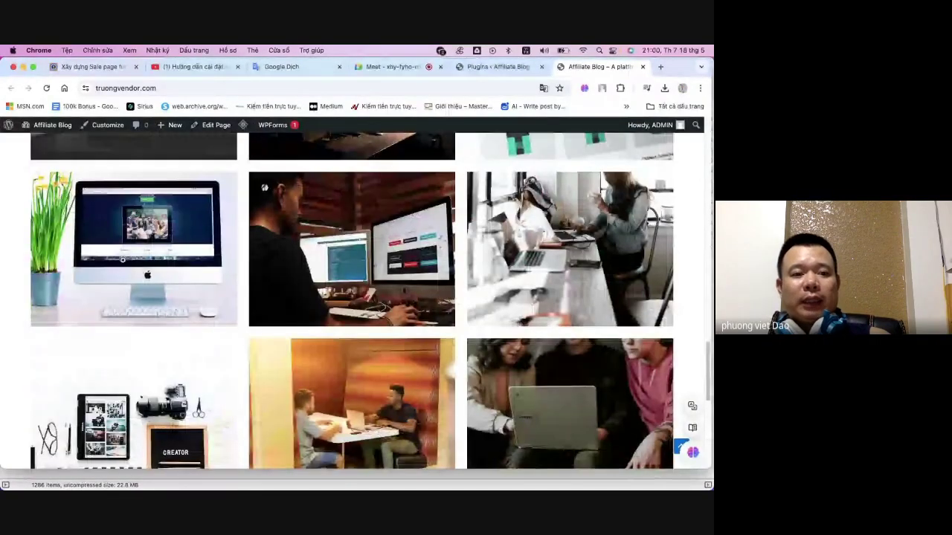
{"action": "scroll", "coordinate": [315, 290], "scroll_direction": "down", "scroll_amount": 5}
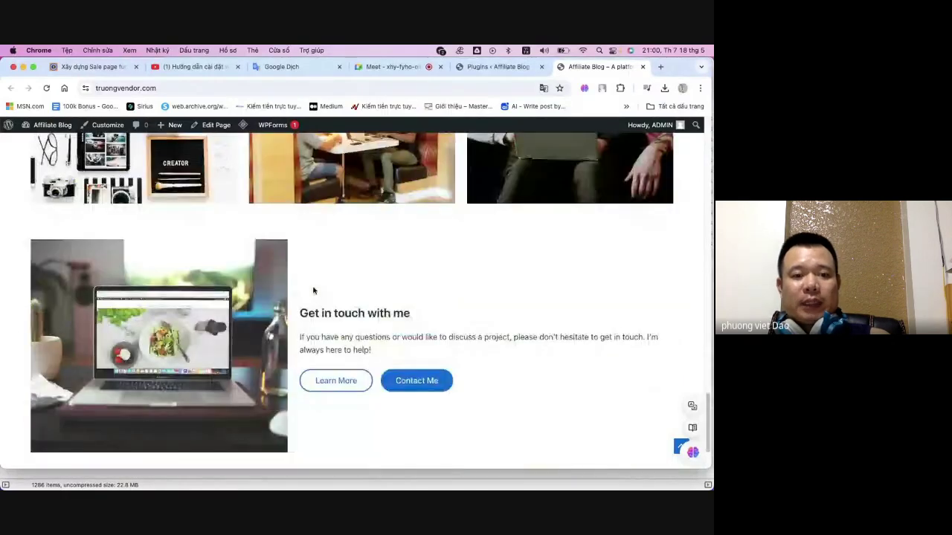
{"action": "scroll", "coordinate": [312, 287], "scroll_direction": "up", "scroll_amount": 15}
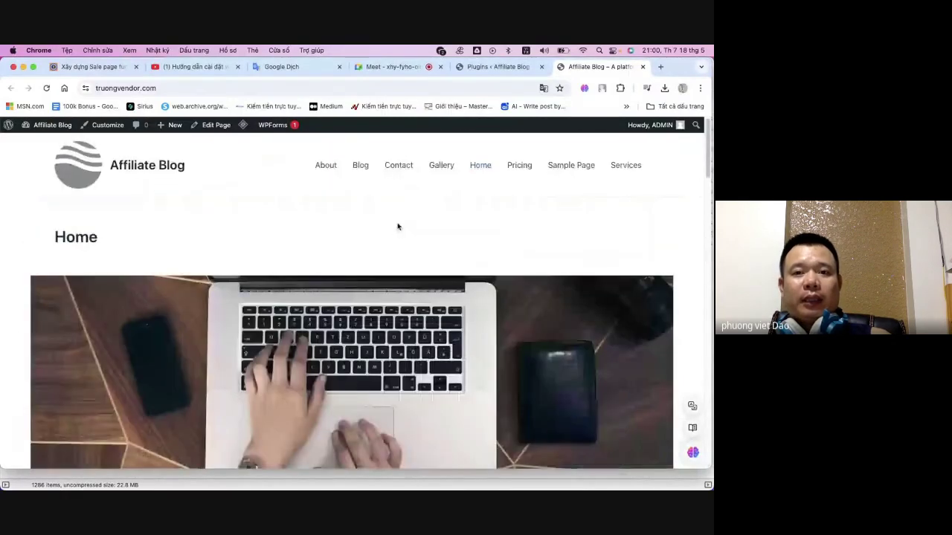
{"action": "left_click", "coordinate": [499, 67]}
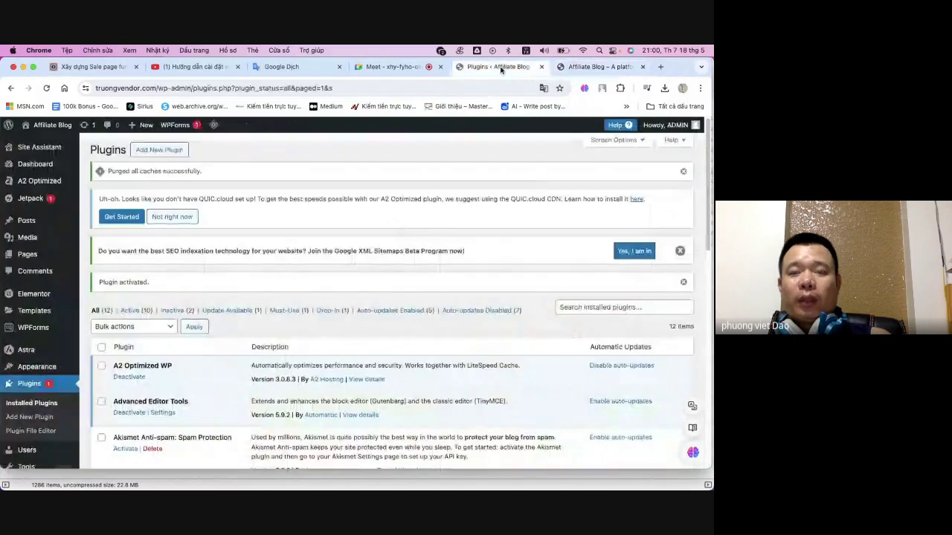
{"action": "left_click", "coordinate": [595, 67]}
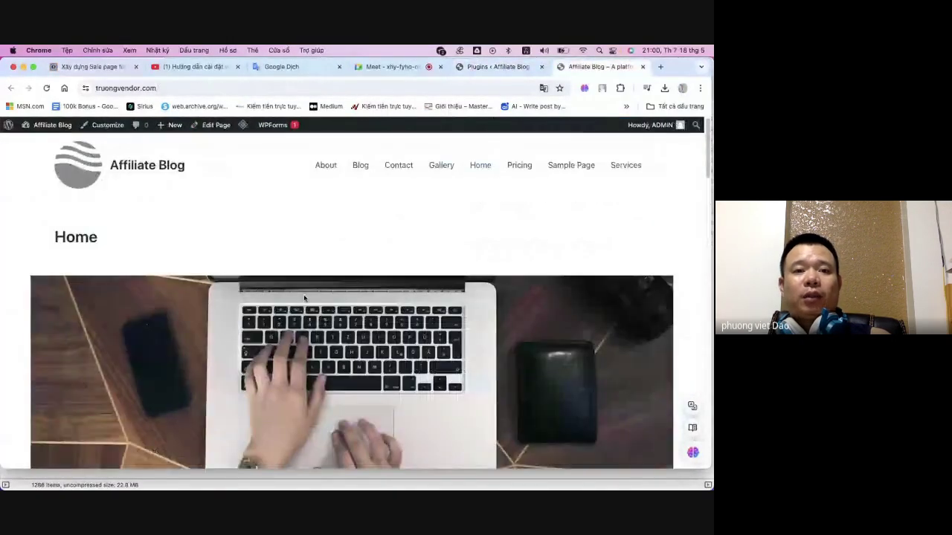
{"action": "scroll", "coordinate": [268, 274], "scroll_direction": "down", "scroll_amount": 5}
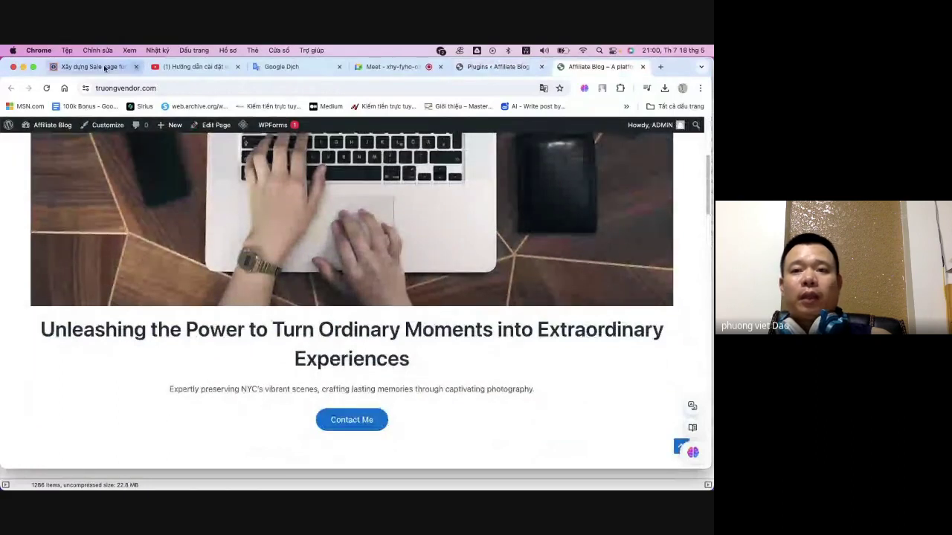
{"action": "left_click", "coordinate": [660, 67]}
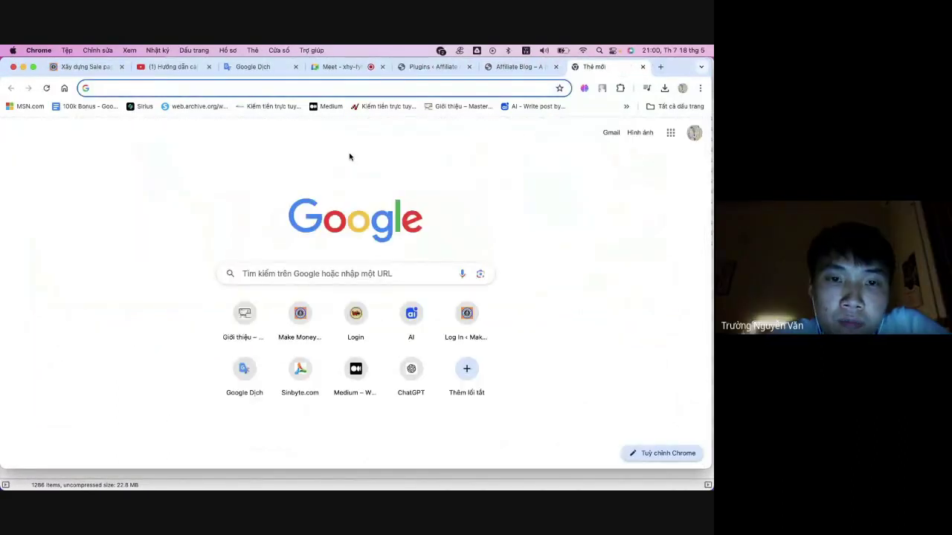
{"action": "left_click", "coordinate": [299, 314]}
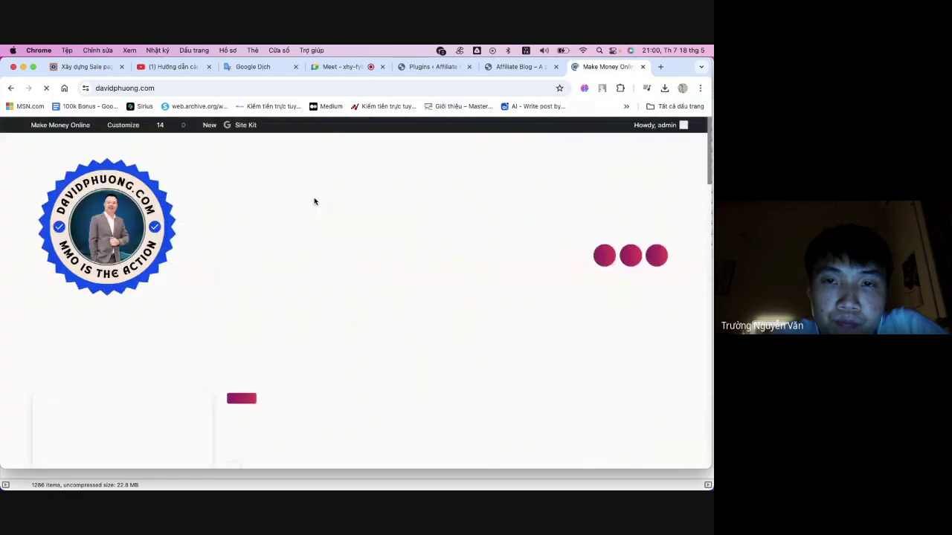
{"action": "scroll", "coordinate": [322, 260], "scroll_direction": "down", "scroll_amount": 5}
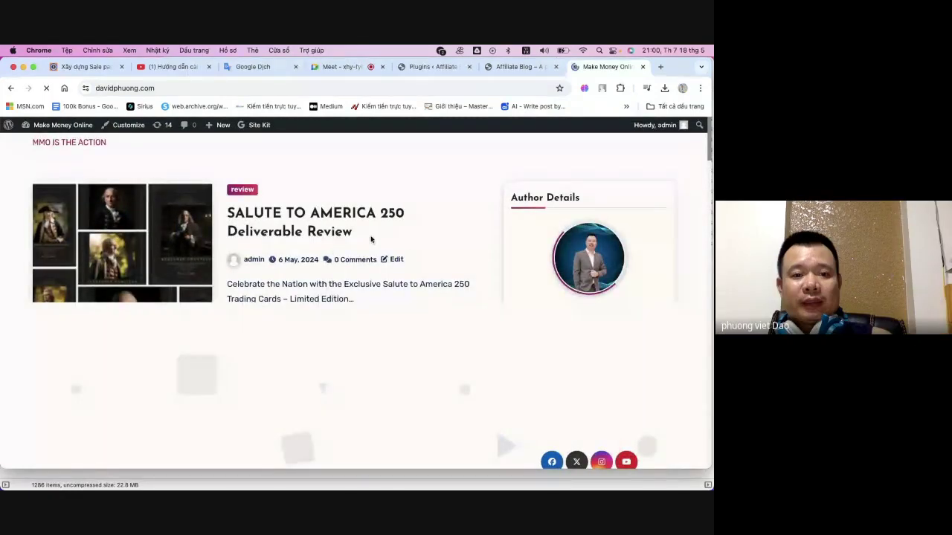
{"action": "scroll", "coordinate": [387, 249], "scroll_direction": "down", "scroll_amount": 6}
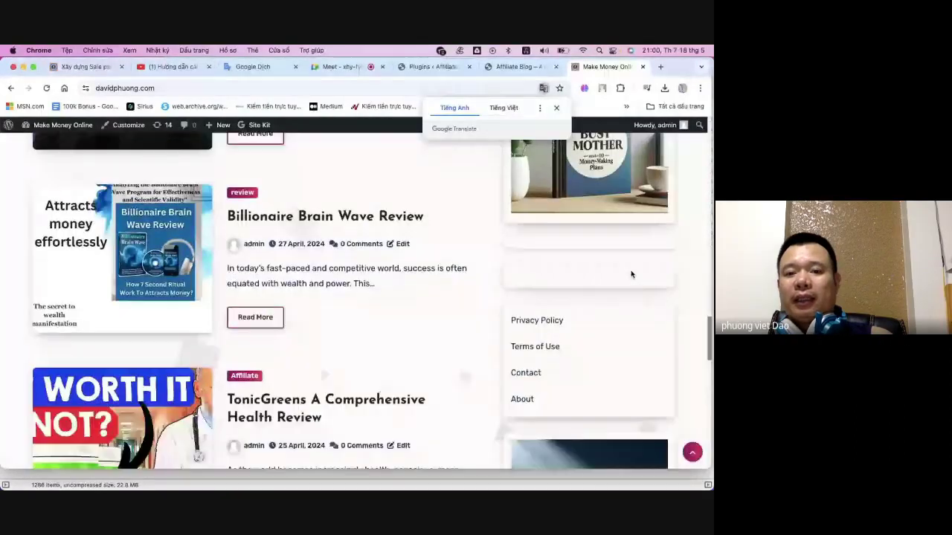
{"action": "scroll", "coordinate": [631, 272], "scroll_direction": "up", "scroll_amount": 1}
{"action": "left_click", "coordinate": [597, 211]}
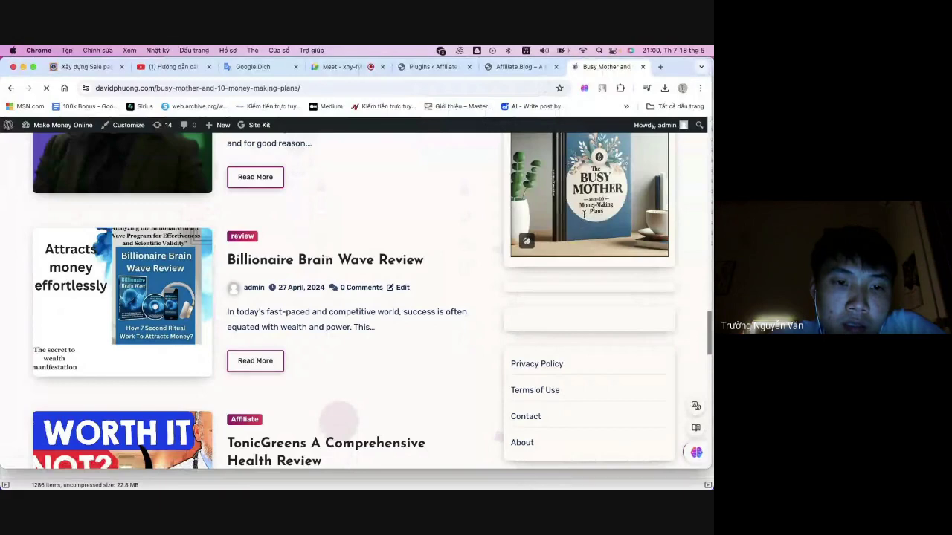
{"action": "scroll", "coordinate": [430, 266], "scroll_direction": "down", "scroll_amount": 3}
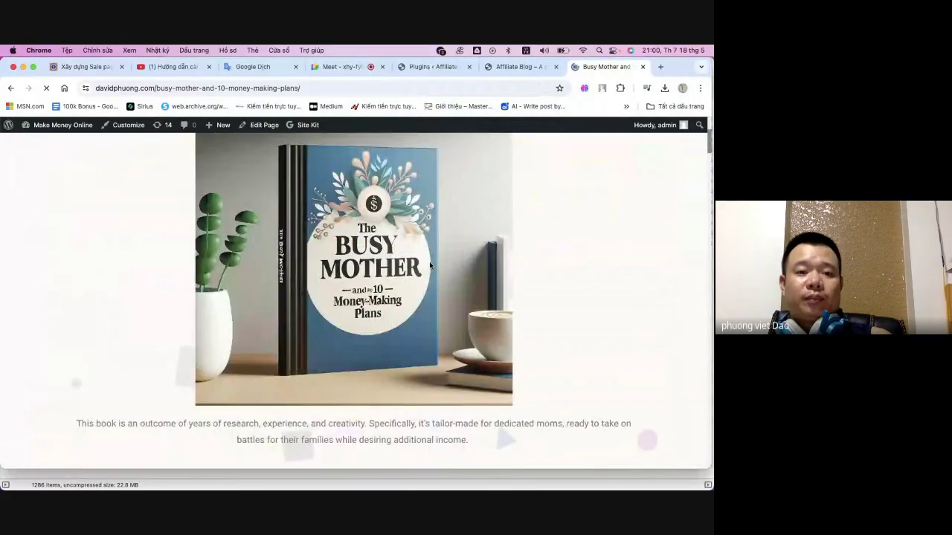
{"action": "scroll", "coordinate": [429, 266], "scroll_direction": "down", "scroll_amount": 8}
{"action": "scroll", "coordinate": [430, 263], "scroll_direction": "down", "scroll_amount": 10}
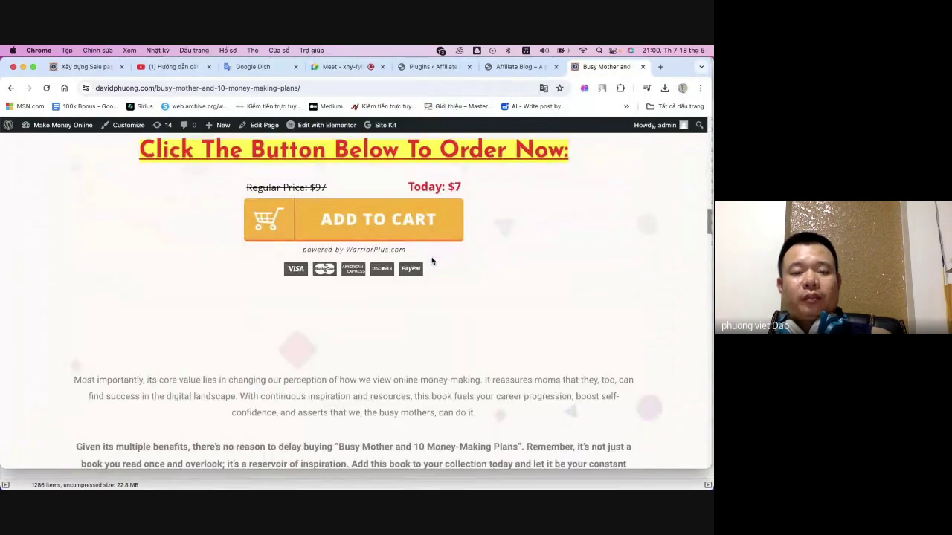
{"action": "scroll", "coordinate": [432, 256], "scroll_direction": "up", "scroll_amount": 10}
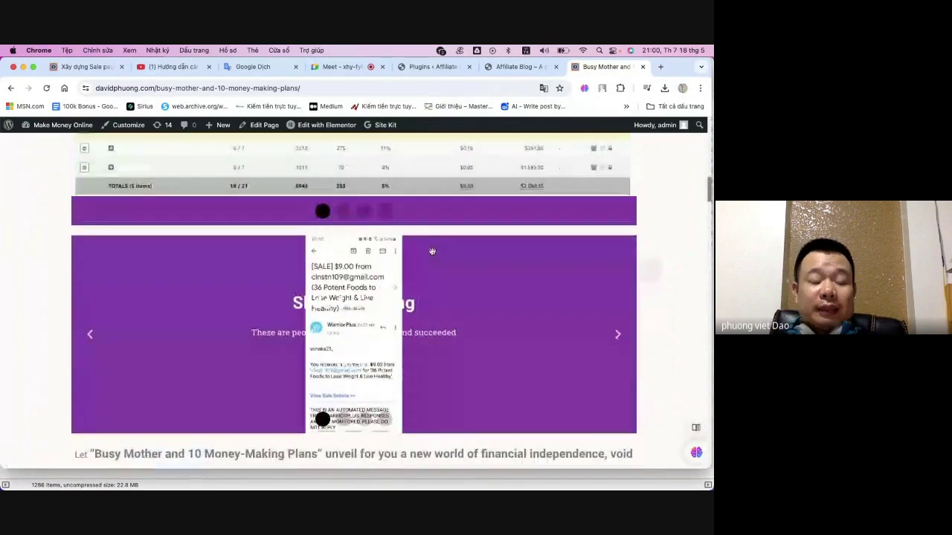
{"action": "scroll", "coordinate": [430, 251], "scroll_direction": "up", "scroll_amount": 10}
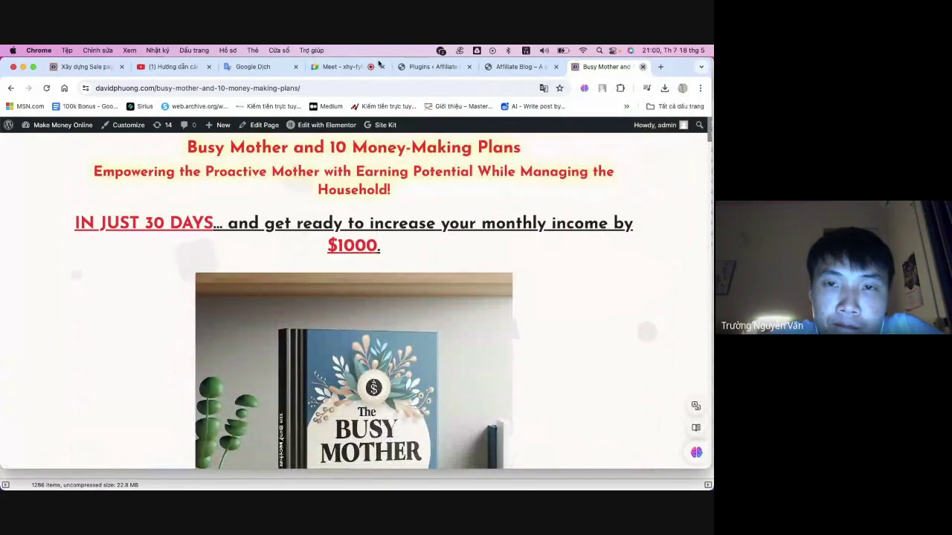
{"action": "left_click", "coordinate": [644, 68]}
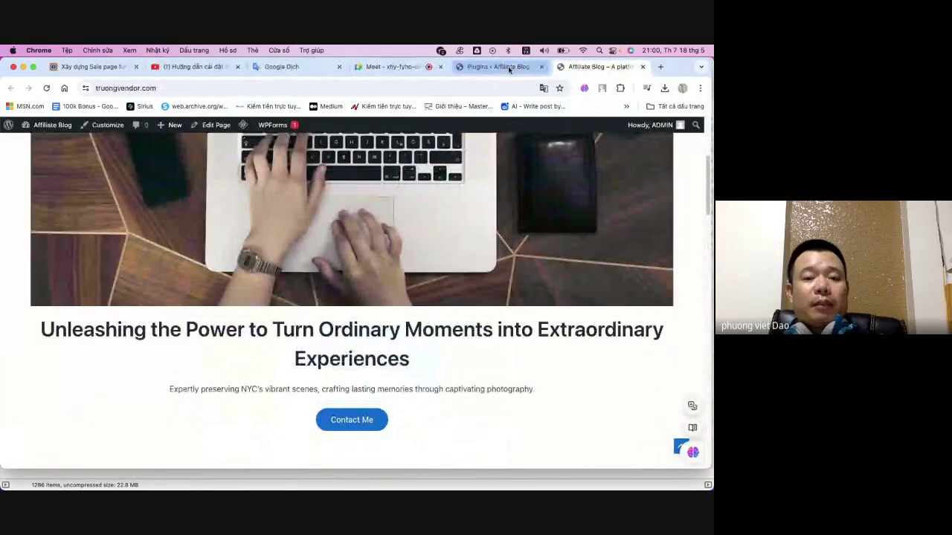
- From the Plugins tab, start a new page via Pages > Add New Page
{"action": "left_click", "coordinate": [510, 68]}
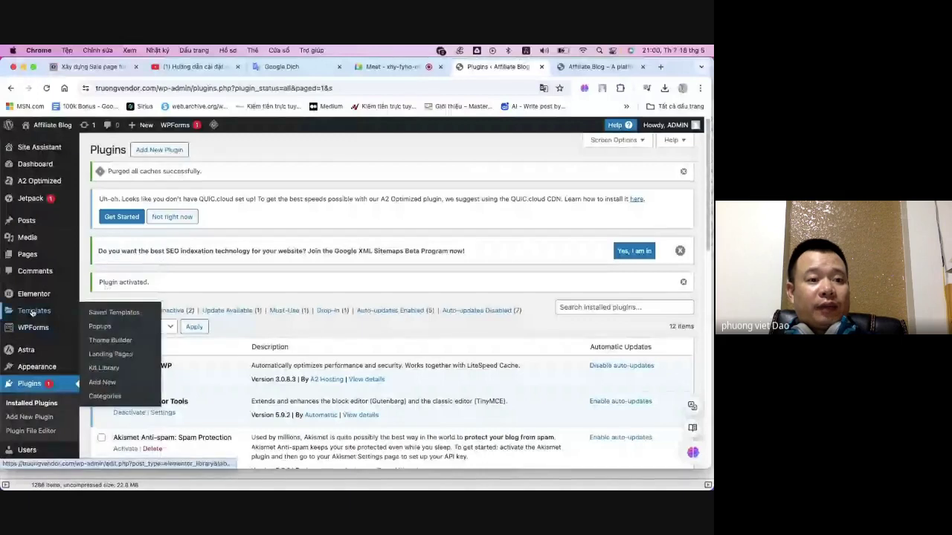
{"action": "mouse_move", "coordinate": [27, 261]}
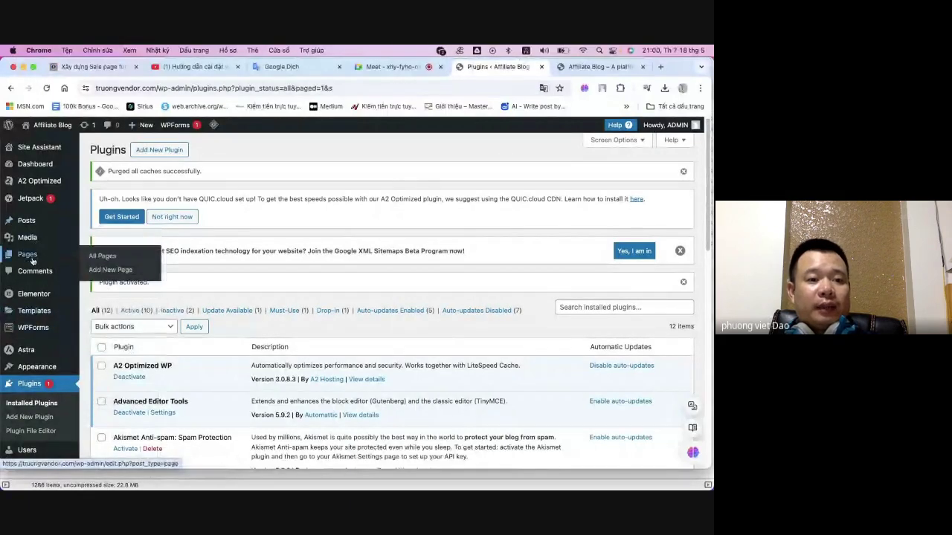
{"action": "left_click", "coordinate": [116, 276]}
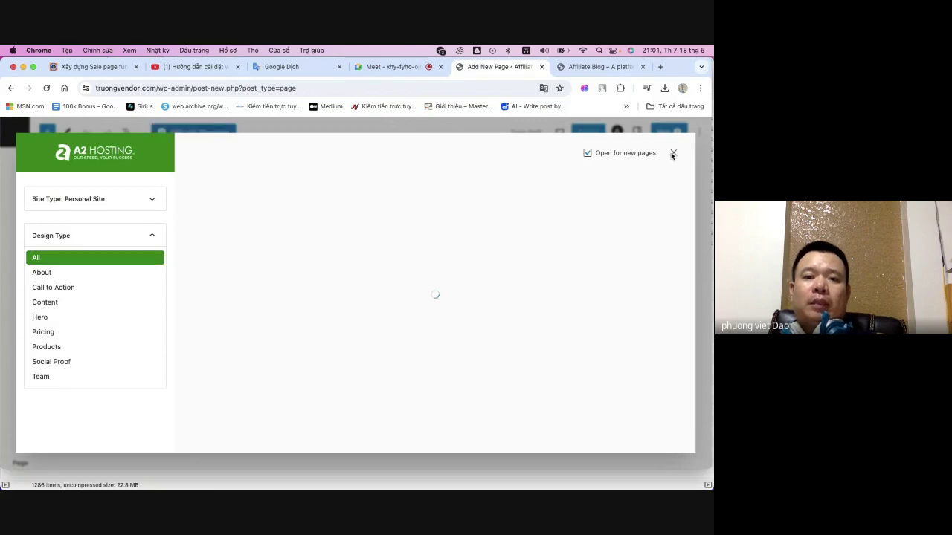
- Close the Design Library modal to reach the block editor
{"action": "left_click", "coordinate": [672, 154]}
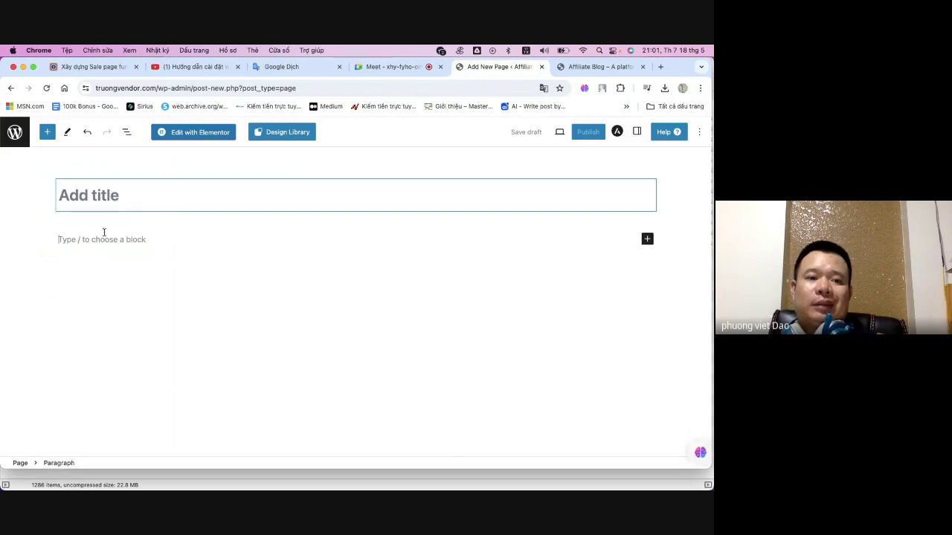
{"action": "left_click", "coordinate": [102, 233]}
{"action": "left_click", "coordinate": [98, 199]}
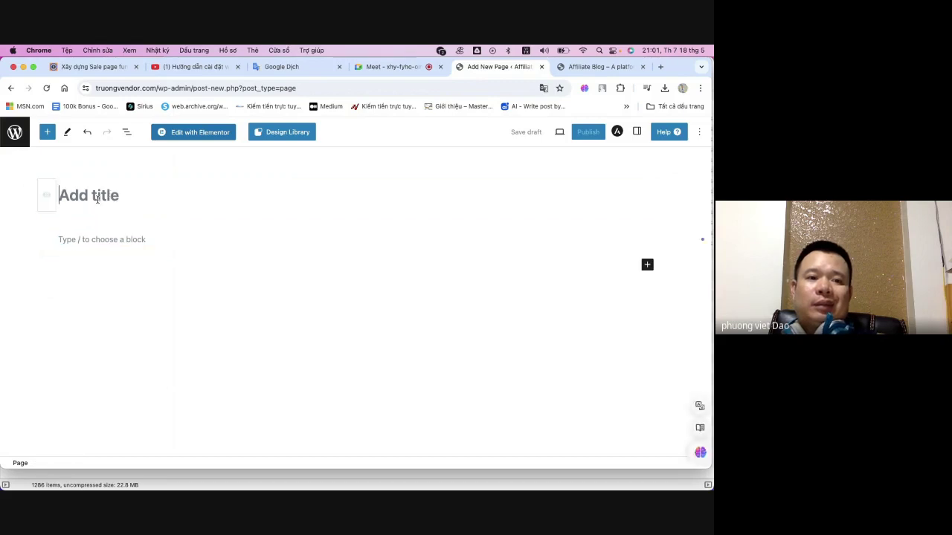
{"action": "left_click", "coordinate": [110, 240]}
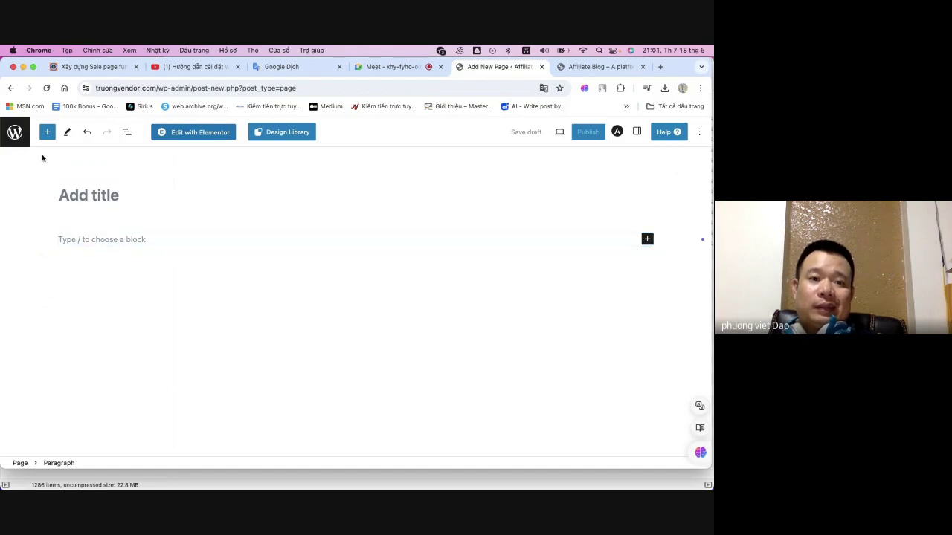
- Title the page 'Tiêu đề', then type 'Nội' in the paragraph and delete it
{"action": "left_click", "coordinate": [115, 196]}
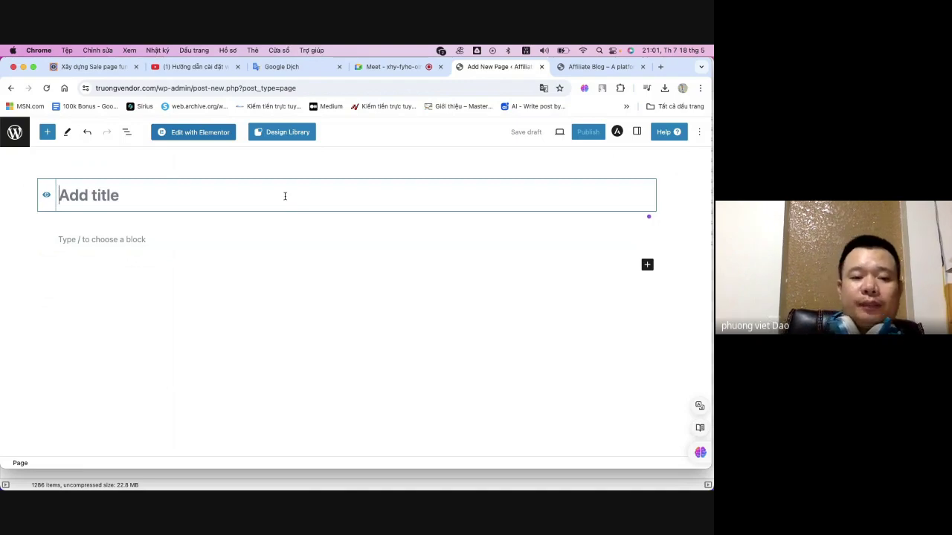
{"action": "type", "text": "Tiêu đề"}
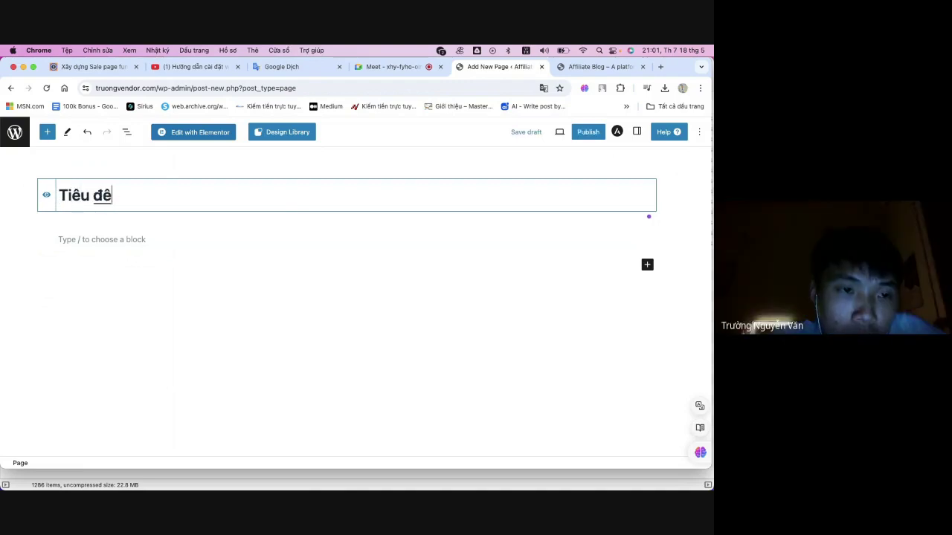
{"action": "left_click", "coordinate": [209, 237]}
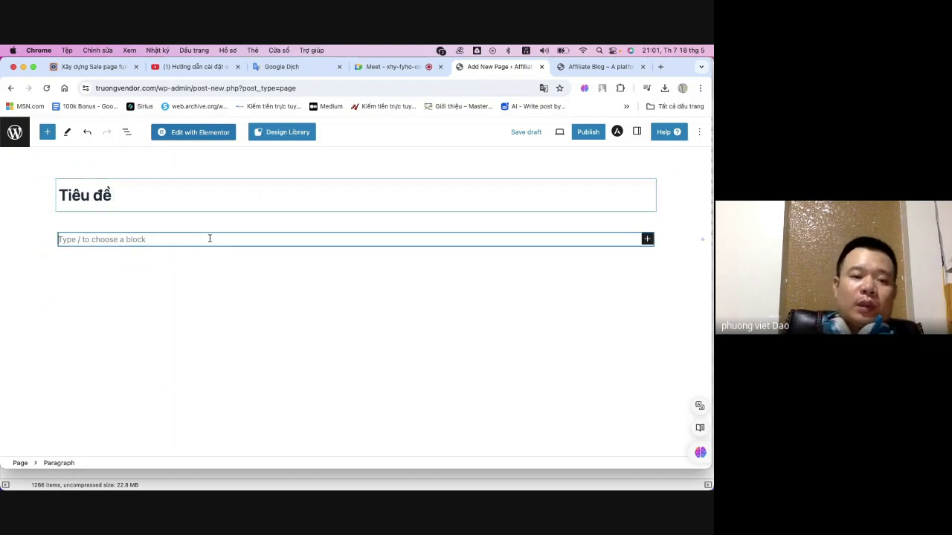
{"action": "type", "text": "Nội dung"}
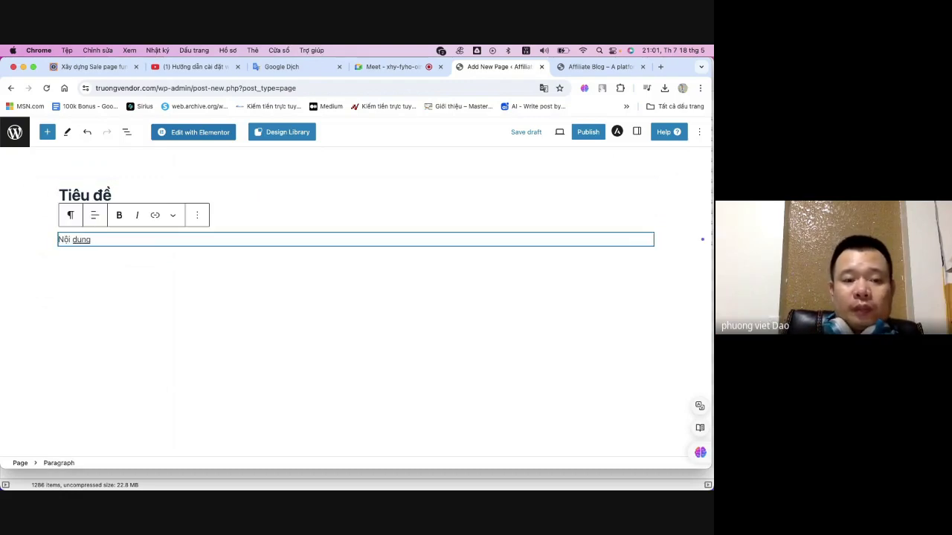
{"action": "key", "text": "BackSpace"}
{"action": "key", "text": "BackSpace"}
{"action": "key", "text": "BackSpace"}
{"action": "key", "text": "BackSpace"}
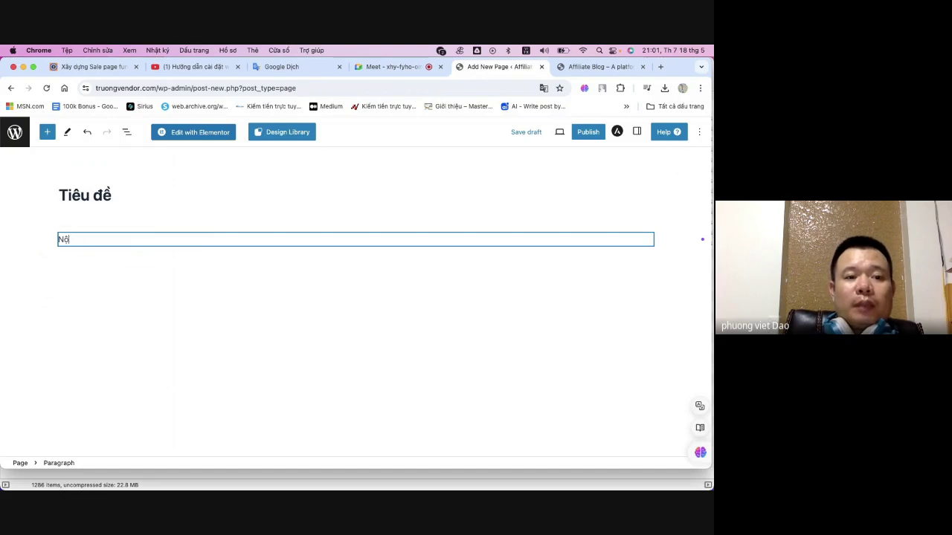
{"action": "key", "text": "BackSpace"}
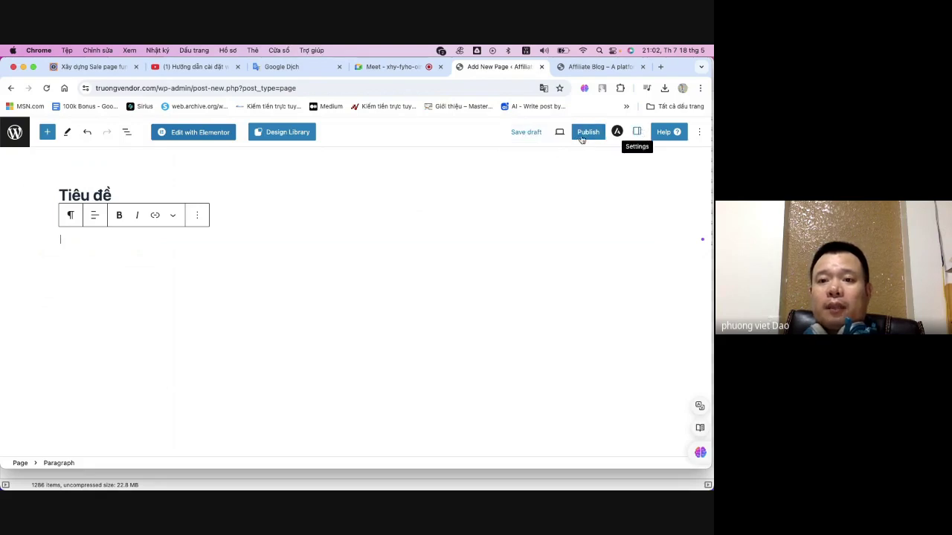
- Publish the 'Tiêu đề' page, confirming in the pre-publish panel, and choose Edit with Elementor
{"action": "left_click", "coordinate": [581, 134]}
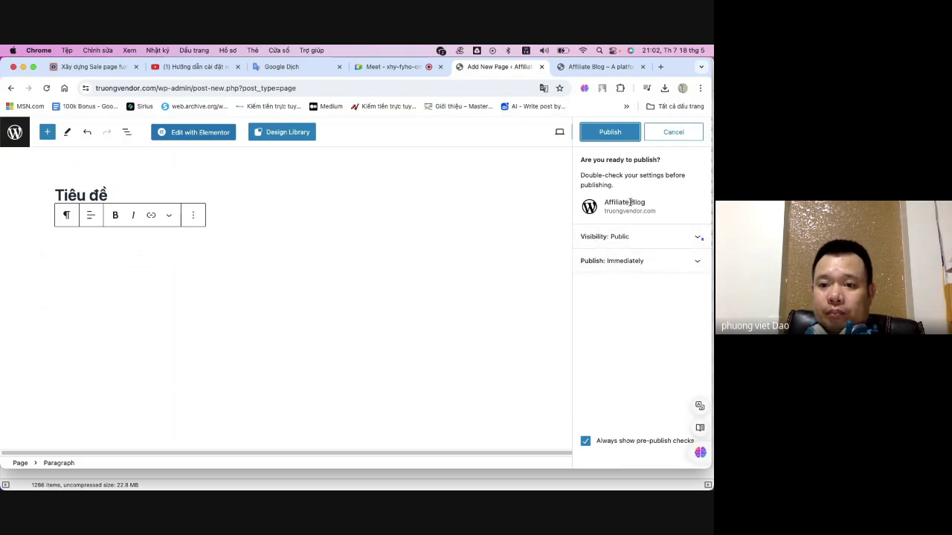
{"action": "left_click", "coordinate": [617, 131]}
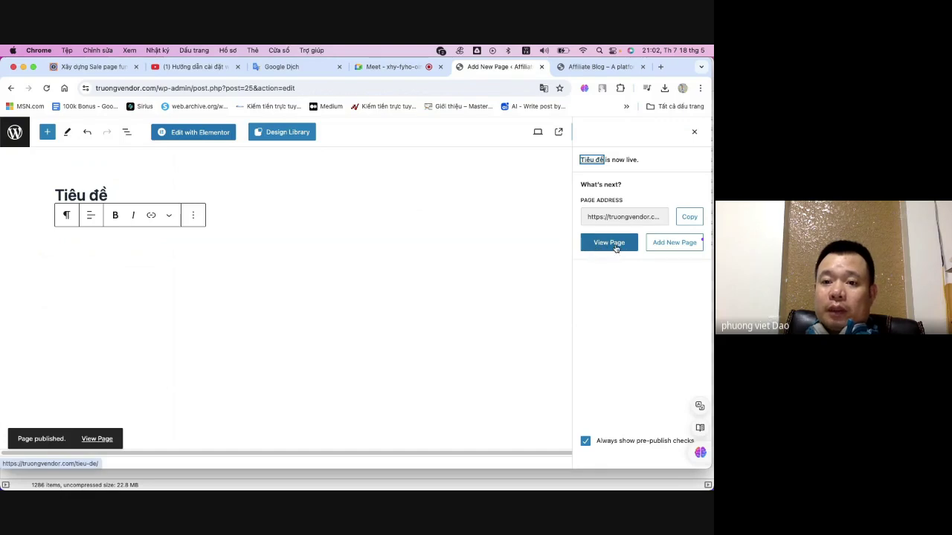
{"action": "left_click", "coordinate": [189, 135]}
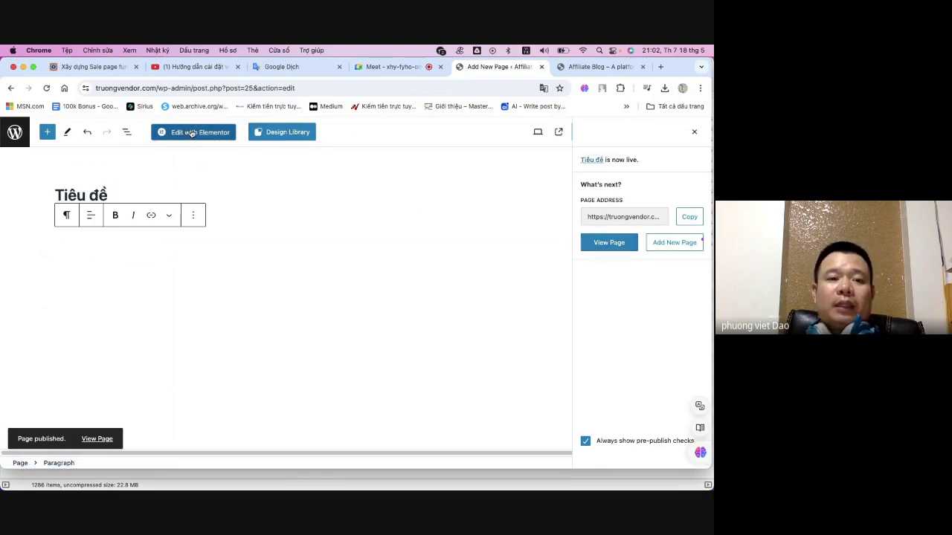
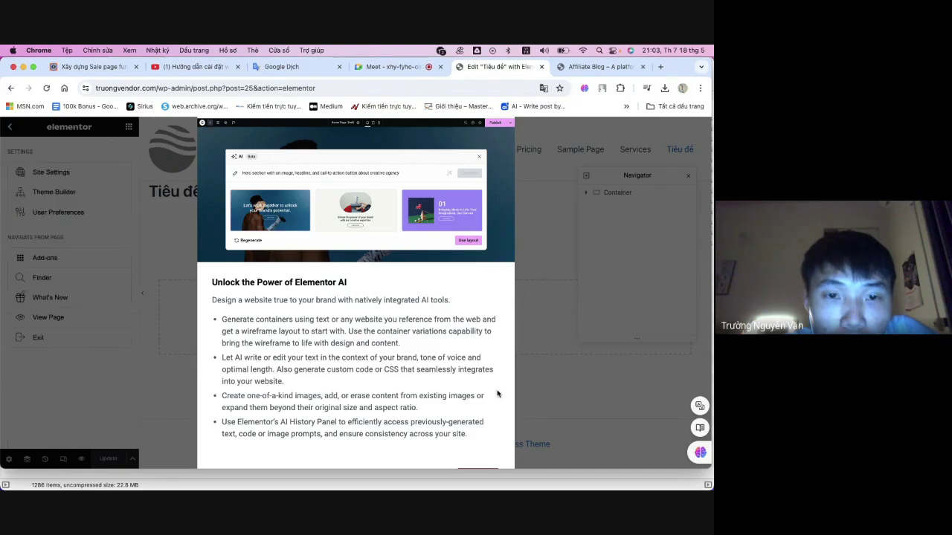
- Read the 'Unlock the Power of Elementor AI' popup, then close it to reveal the empty Tiêu đề page
{"action": "left_click_drag", "start_coordinate": [420, 331], "coordinate": [342, 370]}
{"action": "left_click", "coordinate": [483, 470]}
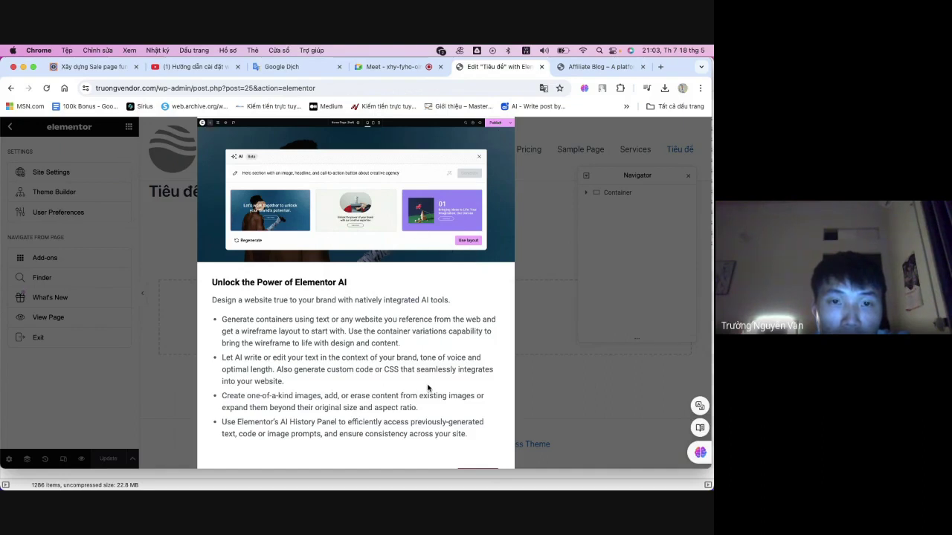
{"action": "left_click_drag", "start_coordinate": [429, 389], "coordinate": [427, 331]}
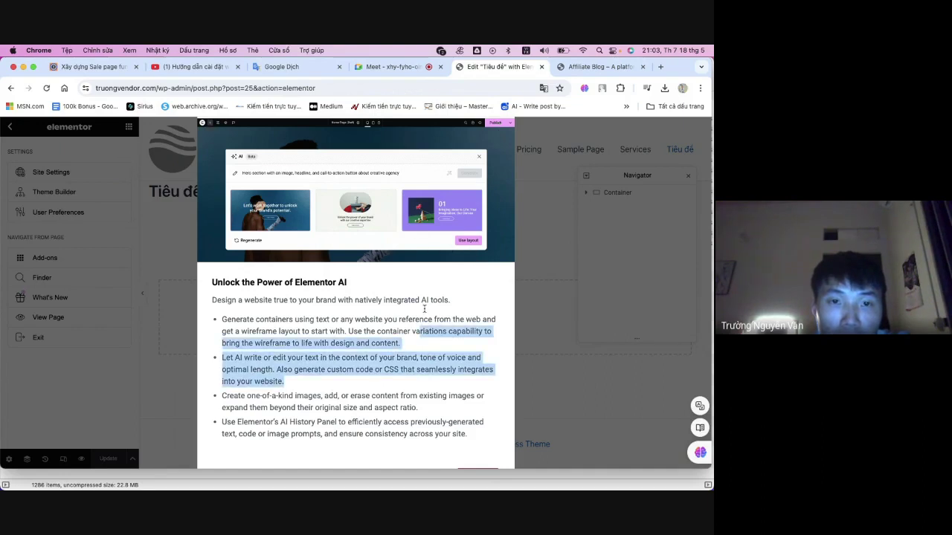
{"action": "left_click", "coordinate": [481, 467]}
{"action": "left_click", "coordinate": [484, 468]}
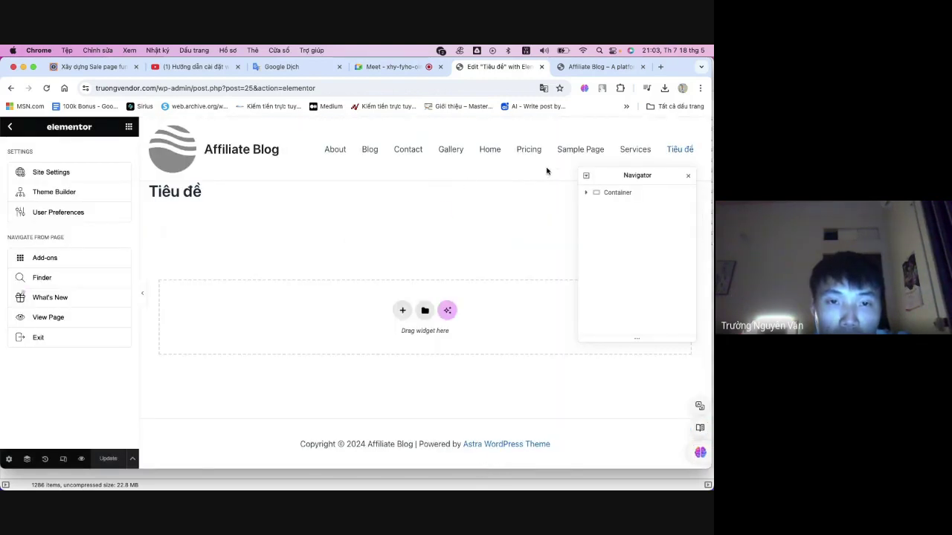
- Close the Navigator and bring up the Elements widget list, glancing at Globals first
{"action": "left_click", "coordinate": [688, 177]}
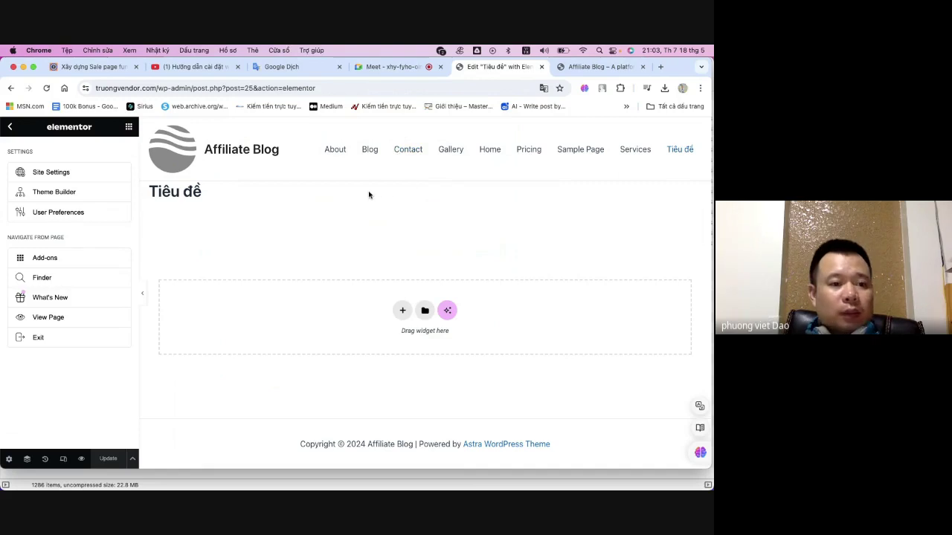
{"action": "left_click", "coordinate": [128, 127]}
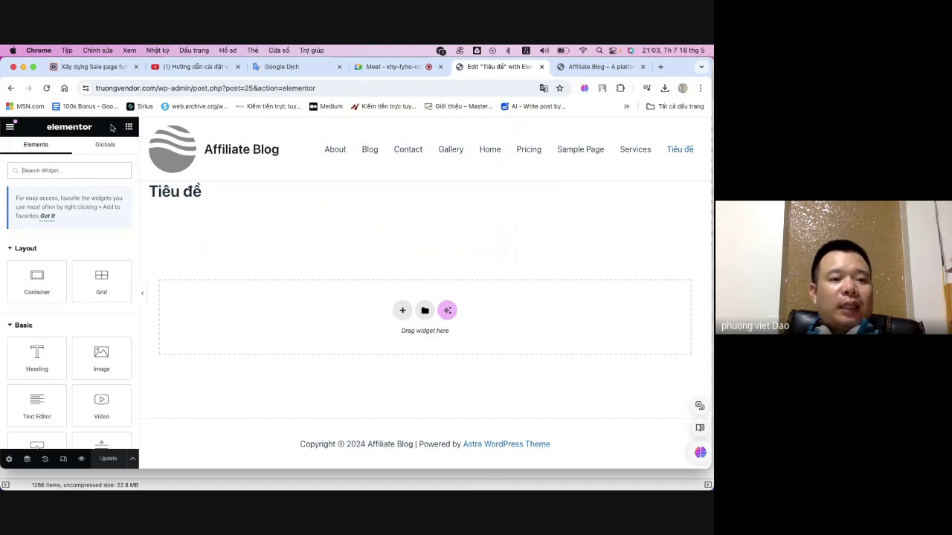
{"action": "left_click", "coordinate": [106, 147]}
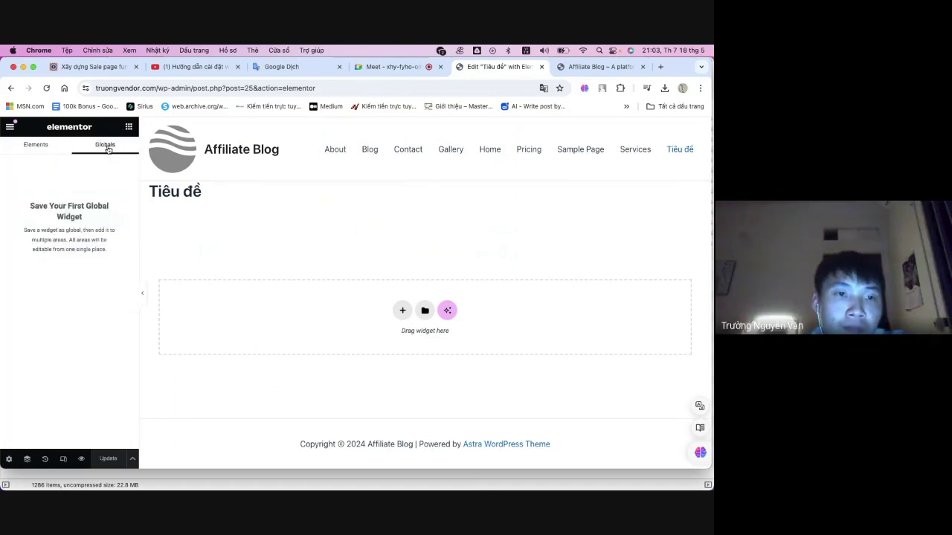
{"action": "left_click", "coordinate": [45, 143]}
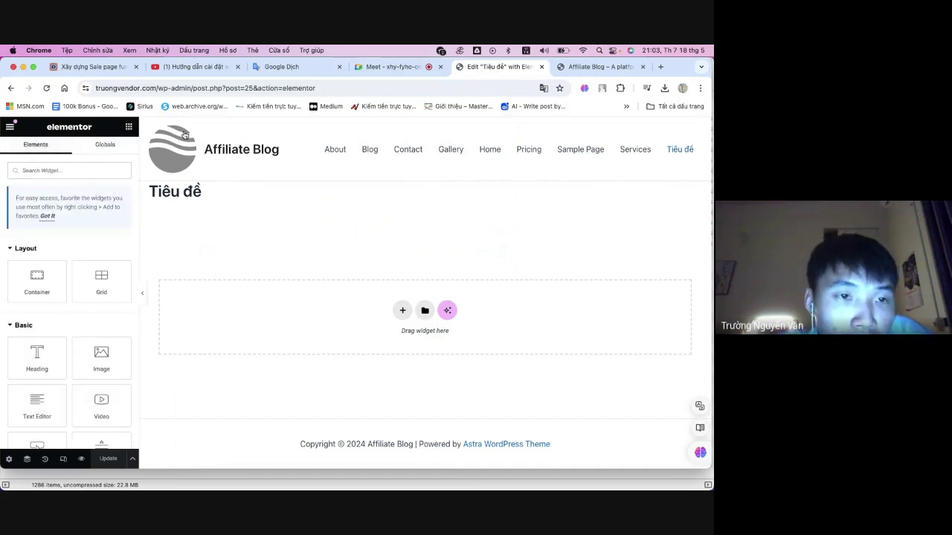
{"action": "scroll", "coordinate": [89, 261], "scroll_direction": "down", "scroll_amount": 3}
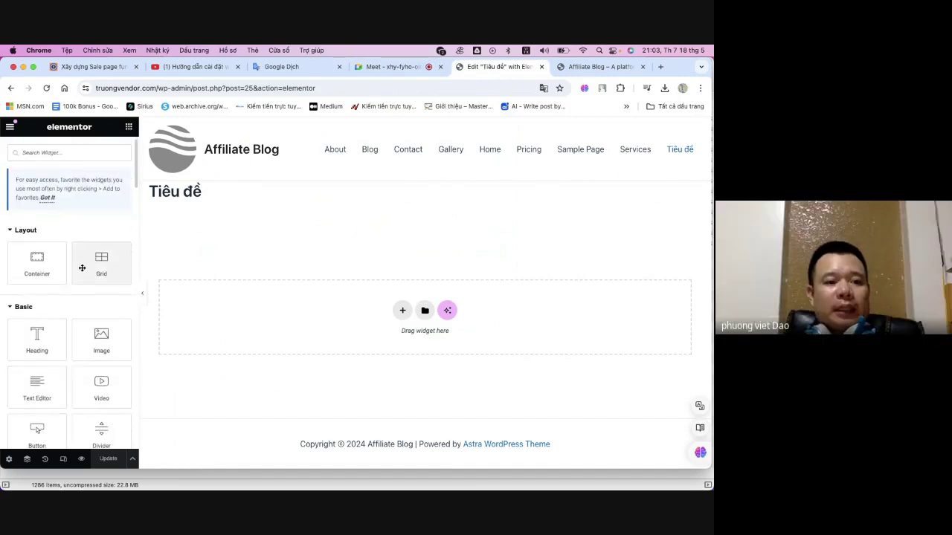
{"action": "scroll", "coordinate": [45, 262], "scroll_direction": "up", "scroll_amount": 2}
{"action": "scroll", "coordinate": [45, 262], "scroll_direction": "up", "scroll_amount": 2}
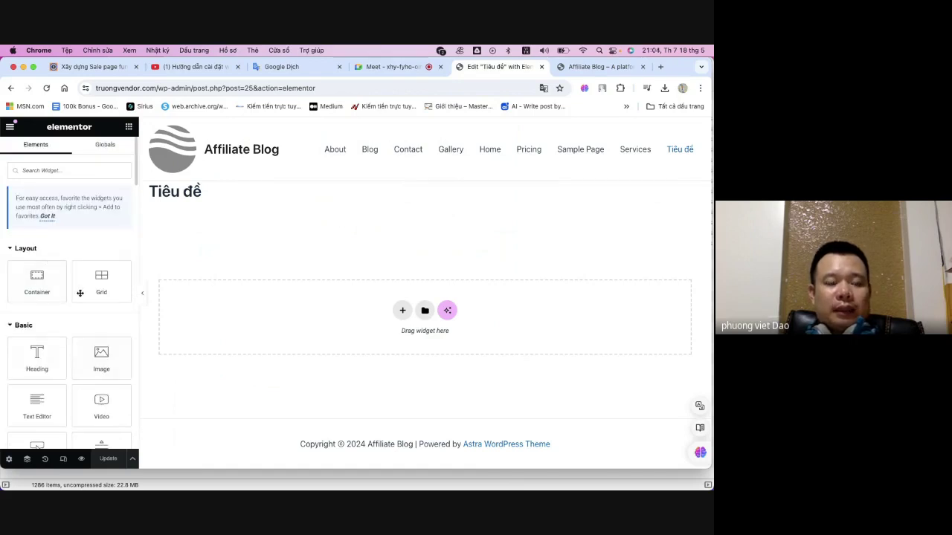
{"action": "scroll", "coordinate": [59, 306], "scroll_direction": "down", "scroll_amount": 1}
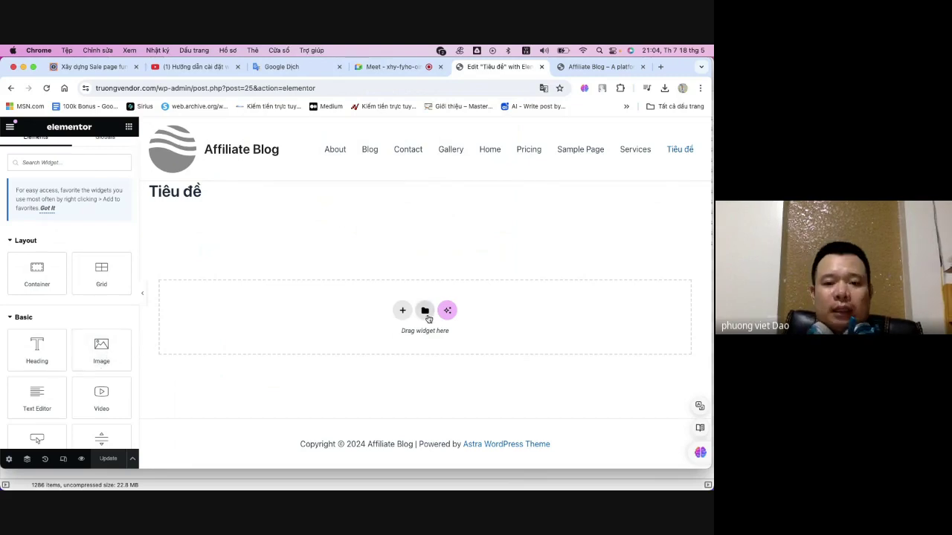
- Insert a Flexbox container using the first structure option below the Tiêu đề title
{"action": "left_click", "coordinate": [401, 313]}
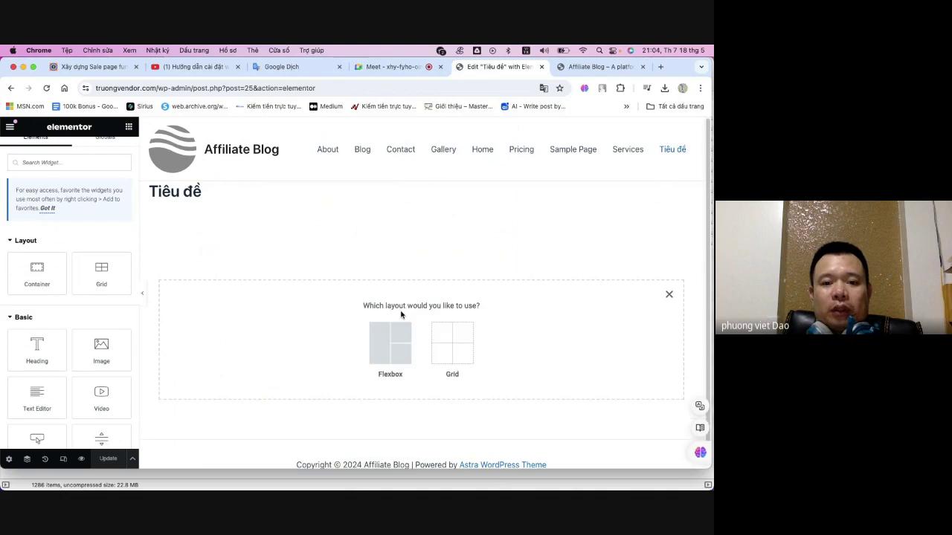
{"action": "left_click", "coordinate": [394, 332]}
{"action": "left_click", "coordinate": [288, 339]}
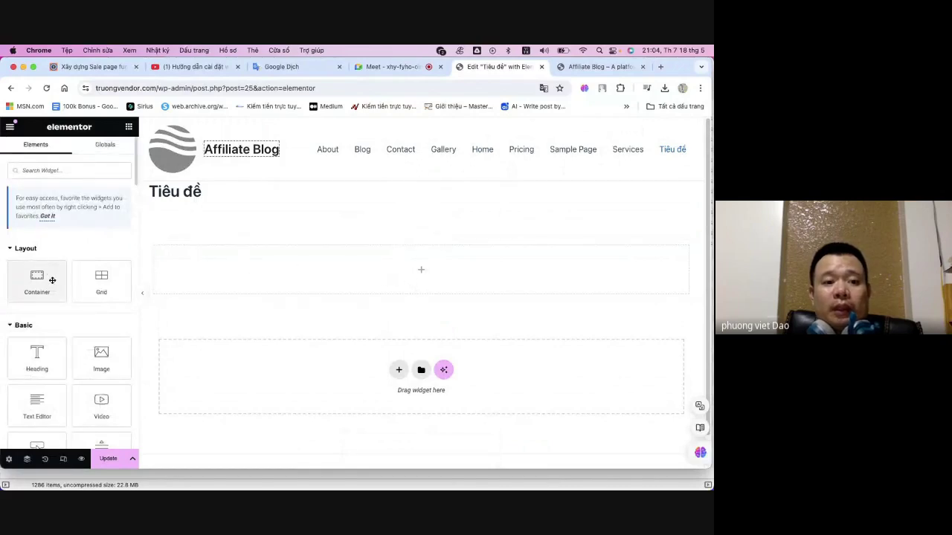
{"action": "scroll", "coordinate": [45, 296], "scroll_direction": "down", "scroll_amount": 1}
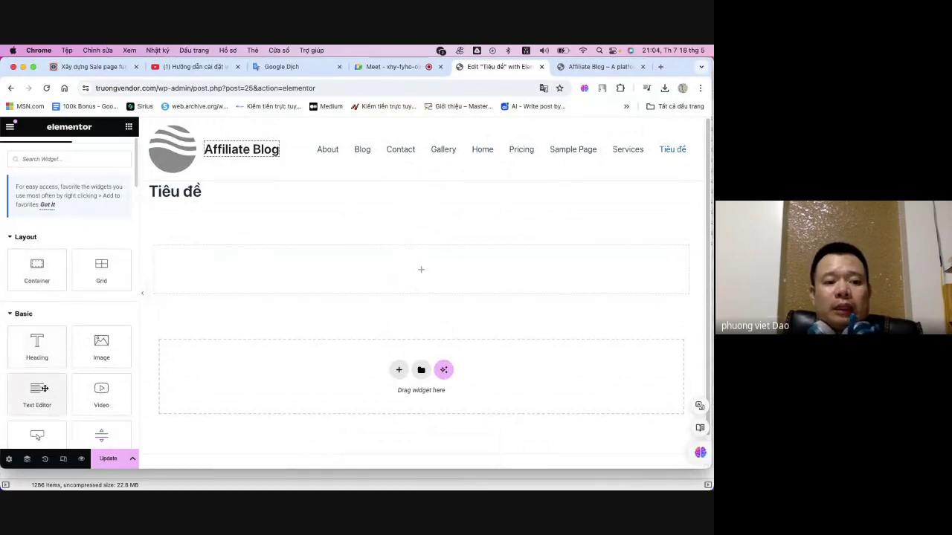
{"action": "scroll", "coordinate": [41, 391], "scroll_direction": "down", "scroll_amount": 3}
- Add a Text Editor widget to the container and replace the Lorem ipsum with 'NỘI DUNG MUỐN VIẾT'
{"action": "left_click_drag", "start_coordinate": [41, 333], "coordinate": [378, 265]}
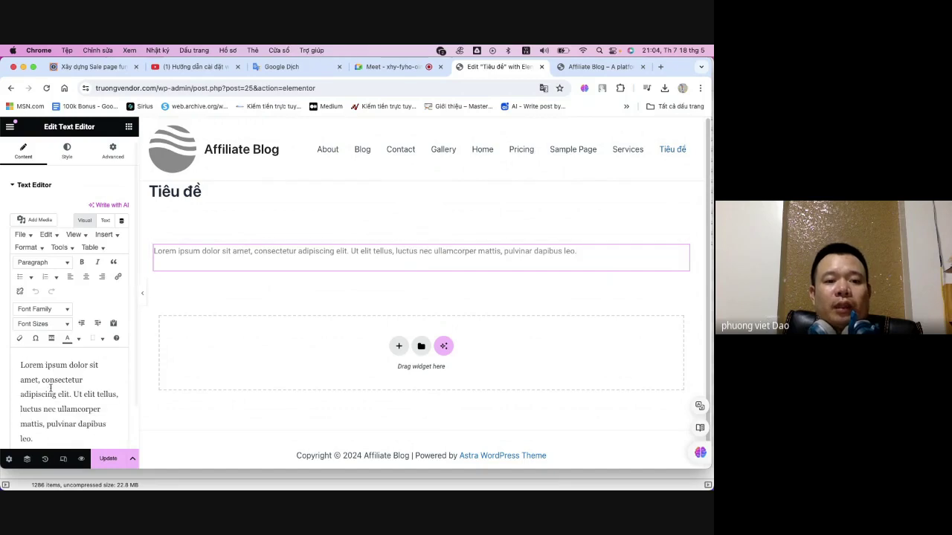
{"action": "left_click", "coordinate": [38, 393]}
{"action": "key", "text": "super+a"}
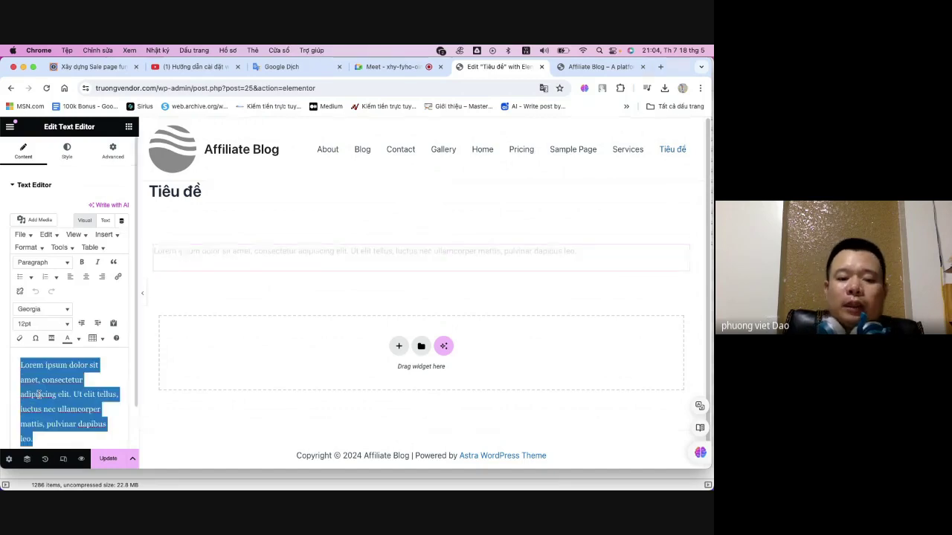
{"action": "key", "text": "BackSpace"}
{"action": "type", "text": "dung"}
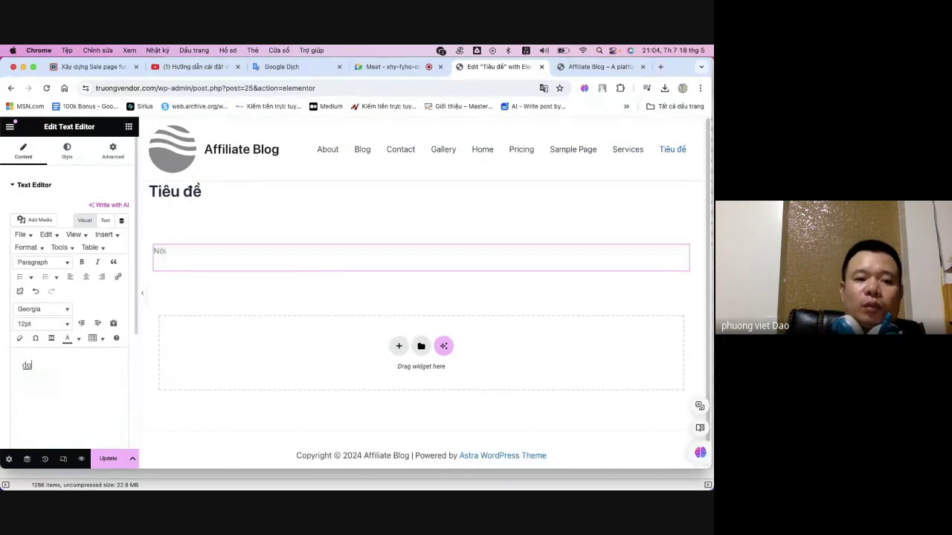
{"action": "key", "text": "BackSpace"}
{"action": "key", "text": "BackSpace"}
{"action": "key", "text": "BackSpace"}
{"action": "key", "text": "BackSpace"}
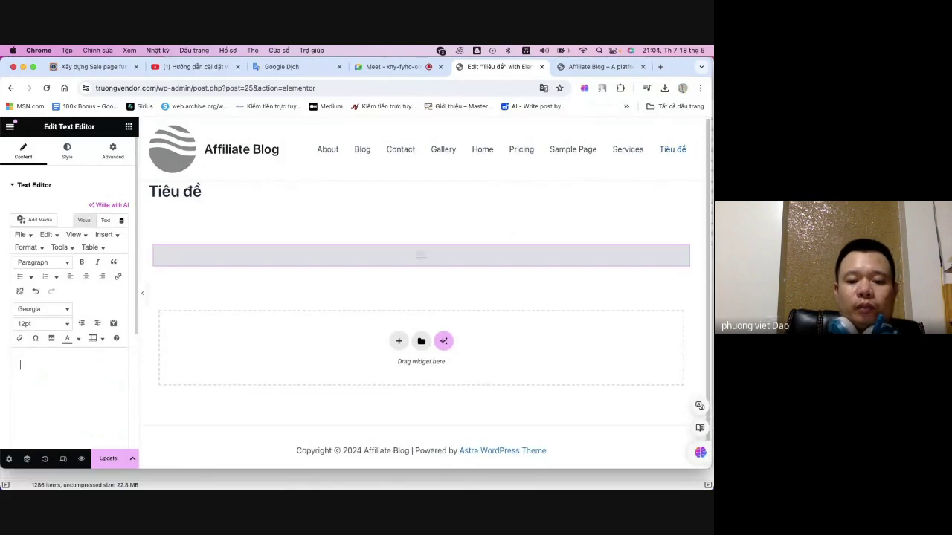
{"action": "type", "text": "NỘI DUNG"}
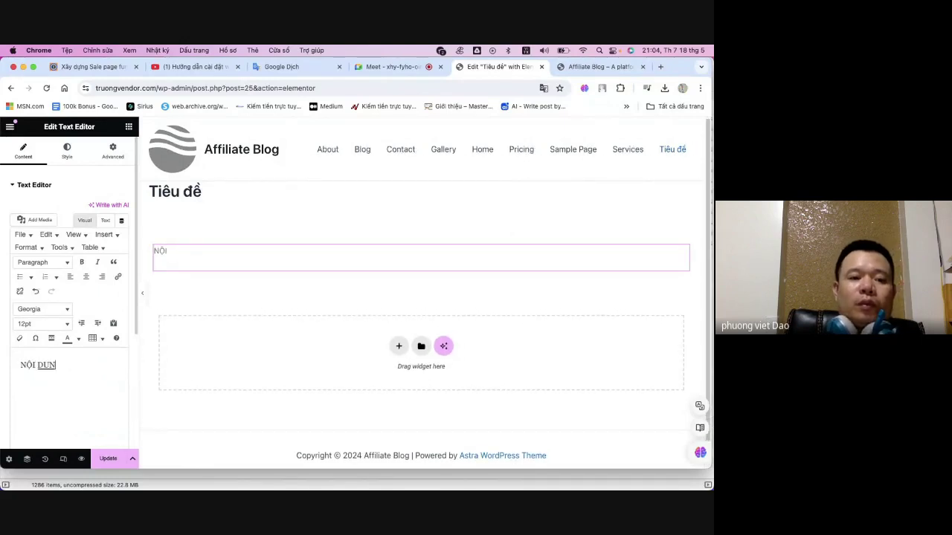
{"action": "left_click", "coordinate": [35, 386]}
{"action": "key", "text": "BackSpace"}
{"action": "key", "text": "BackSpace"}
{"action": "key", "text": "BackSpace"}
{"action": "key", "text": "BackSpace"}
{"action": "type", "text": "DUNG"}
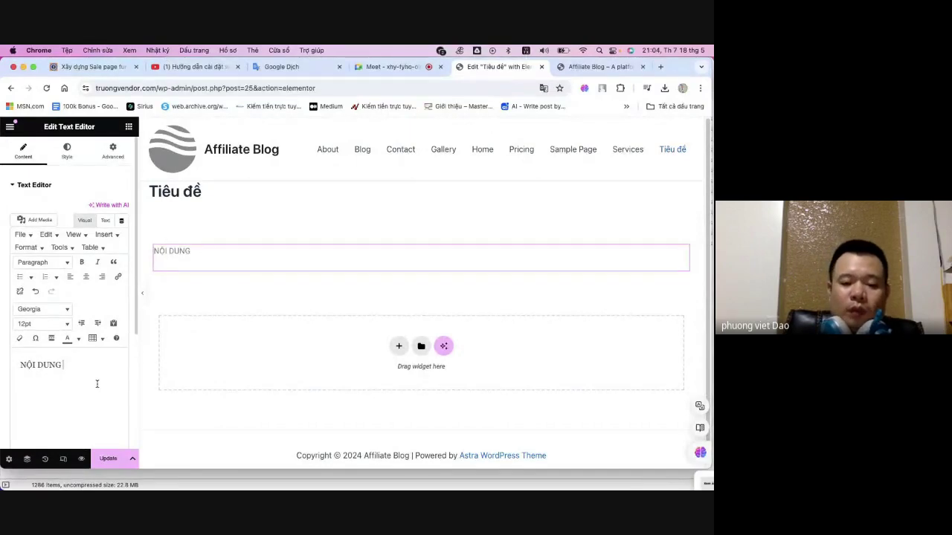
{"action": "type", "text": " MUON VIẾT"}
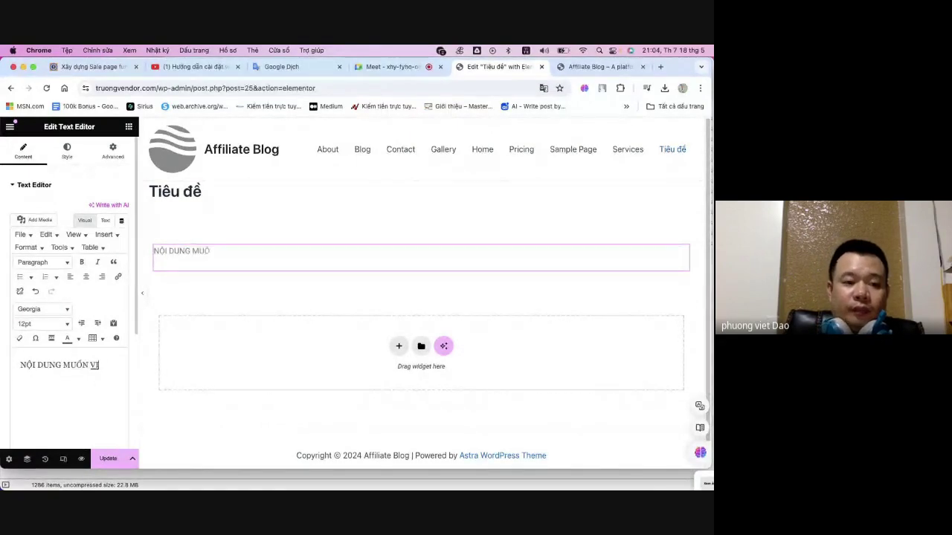
- Centre the text and format it as Heading 1, keeping the Georgia font
{"action": "triple_click", "coordinate": [35, 365]}
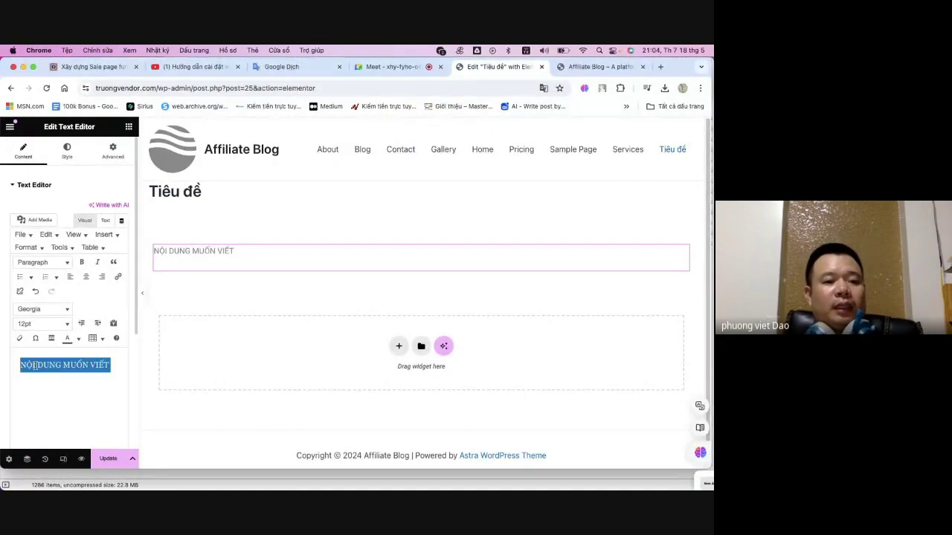
{"action": "left_click", "coordinate": [87, 278]}
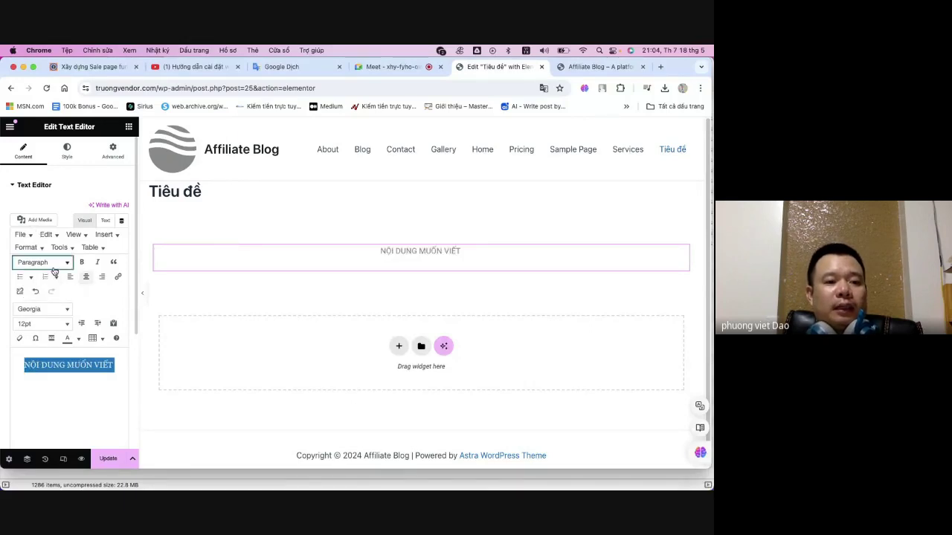
{"action": "left_click", "coordinate": [54, 265]}
{"action": "left_click", "coordinate": [64, 318]}
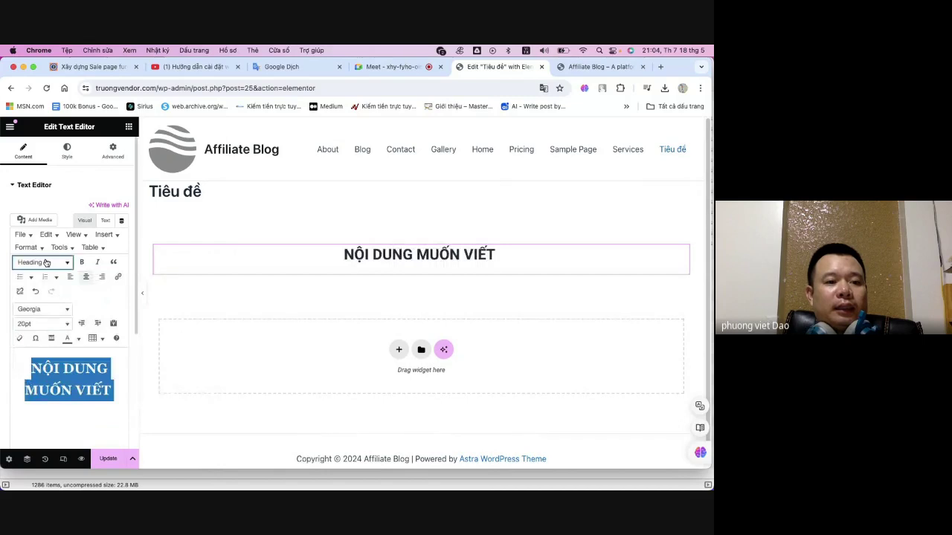
{"action": "left_click", "coordinate": [46, 262]}
{"action": "left_click", "coordinate": [63, 300]}
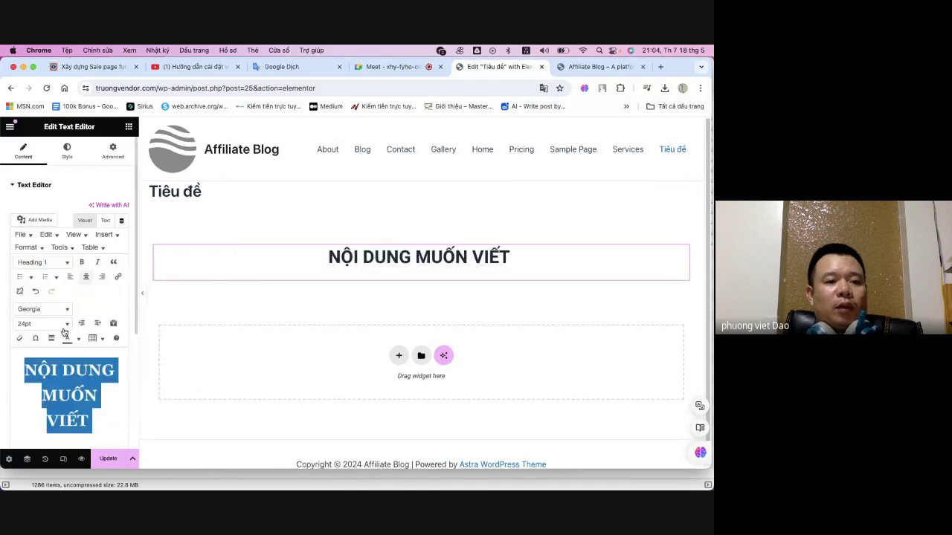
{"action": "left_click", "coordinate": [45, 308]}
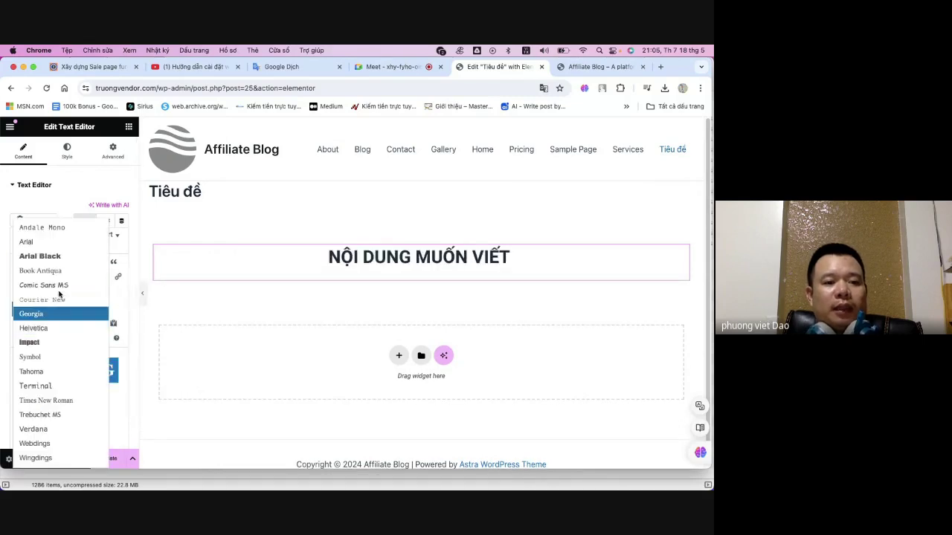
{"action": "left_click", "coordinate": [122, 299]}
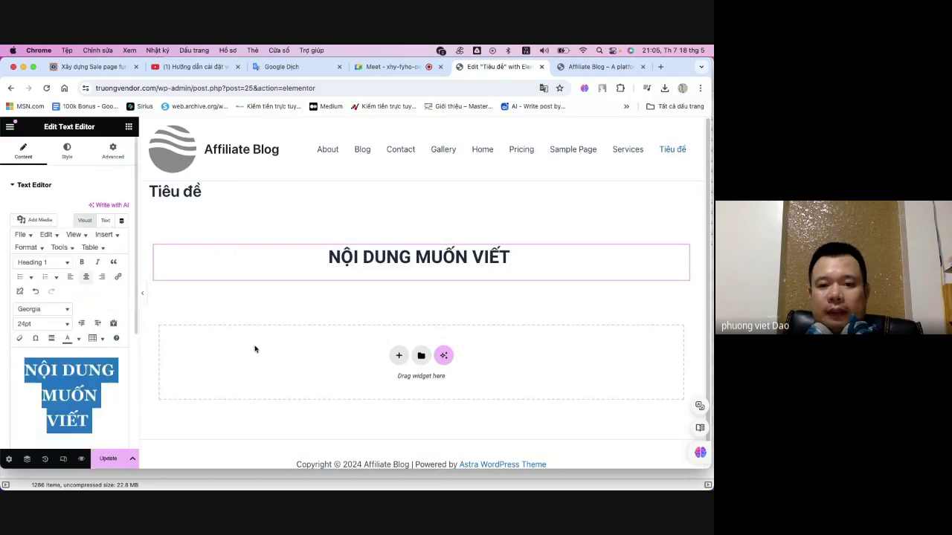
{"action": "scroll", "coordinate": [209, 270], "scroll_direction": "down", "scroll_amount": 1}
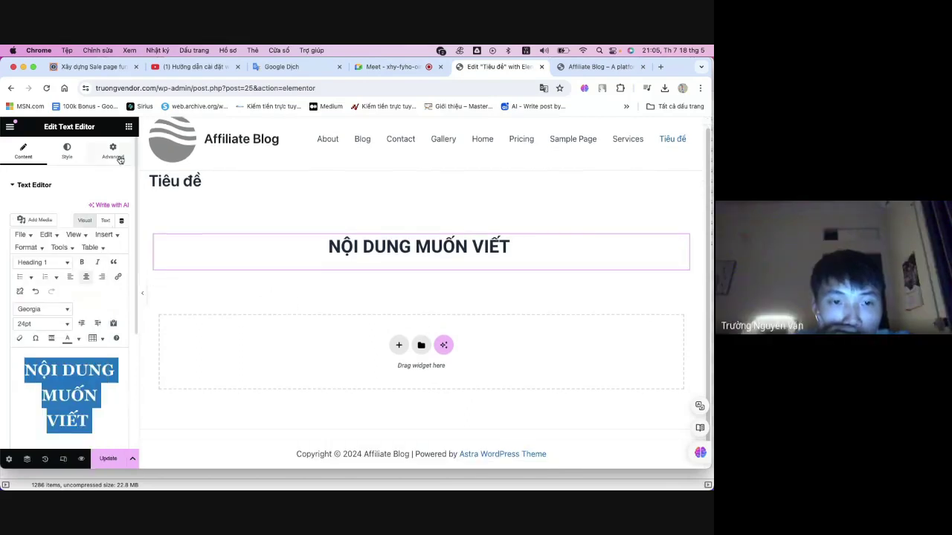
- Set the heading block's Advanced margins to 0 on all linked sides, then Update the page
{"action": "left_click", "coordinate": [67, 155]}
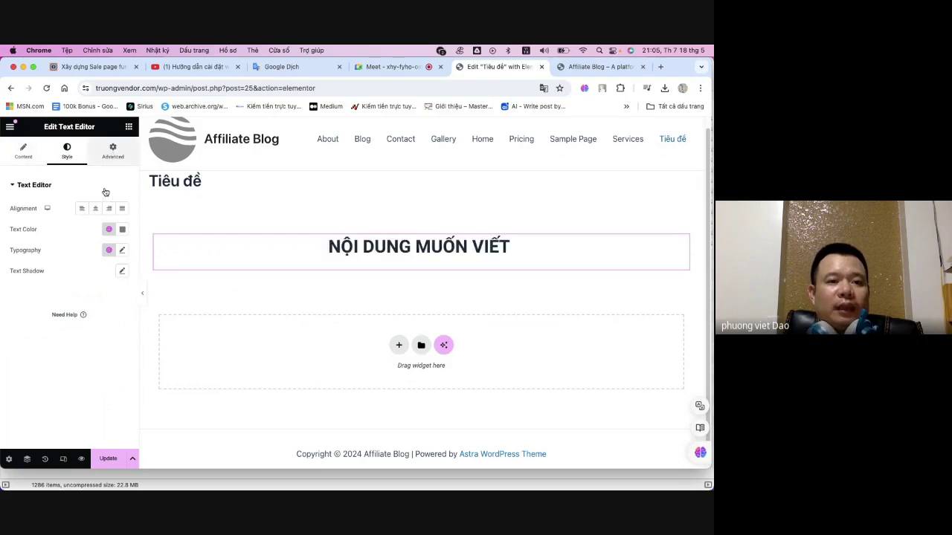
{"action": "left_click", "coordinate": [113, 152]}
{"action": "scroll", "coordinate": [47, 294], "scroll_direction": "down", "scroll_amount": 1}
{"action": "scroll", "coordinate": [47, 294], "scroll_direction": "down", "scroll_amount": 1}
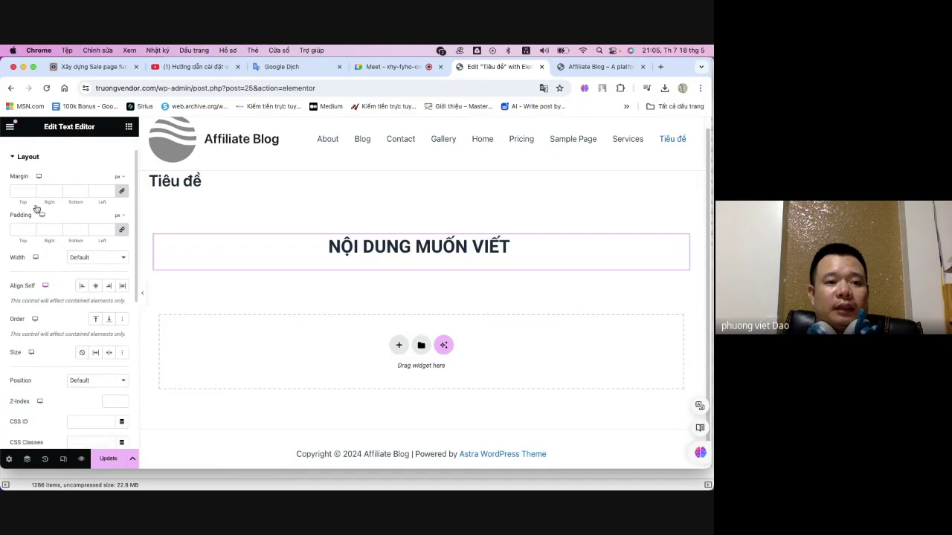
{"action": "left_click", "coordinate": [30, 191]}
{"action": "type", "text": "0"}
{"action": "left_click", "coordinate": [33, 190]}
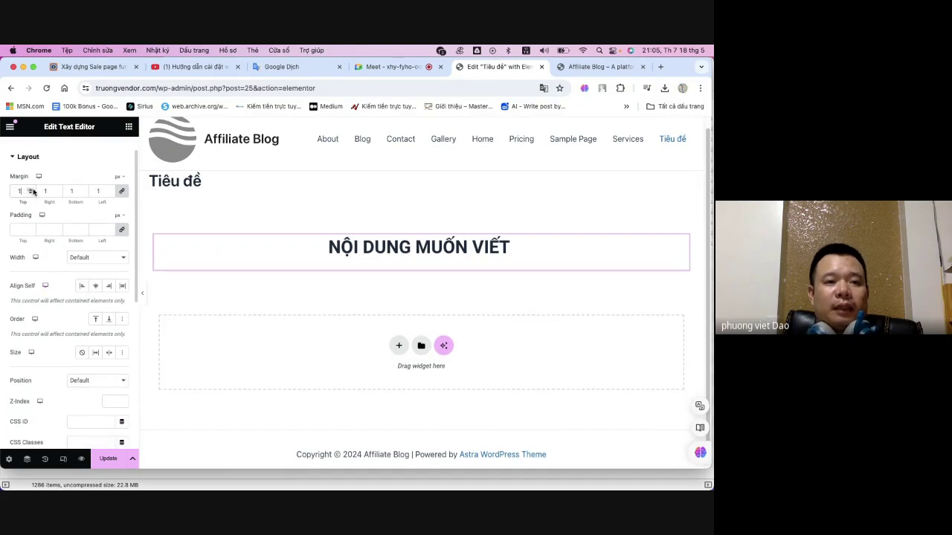
{"action": "left_click", "coordinate": [31, 194]}
{"action": "left_click", "coordinate": [30, 193]}
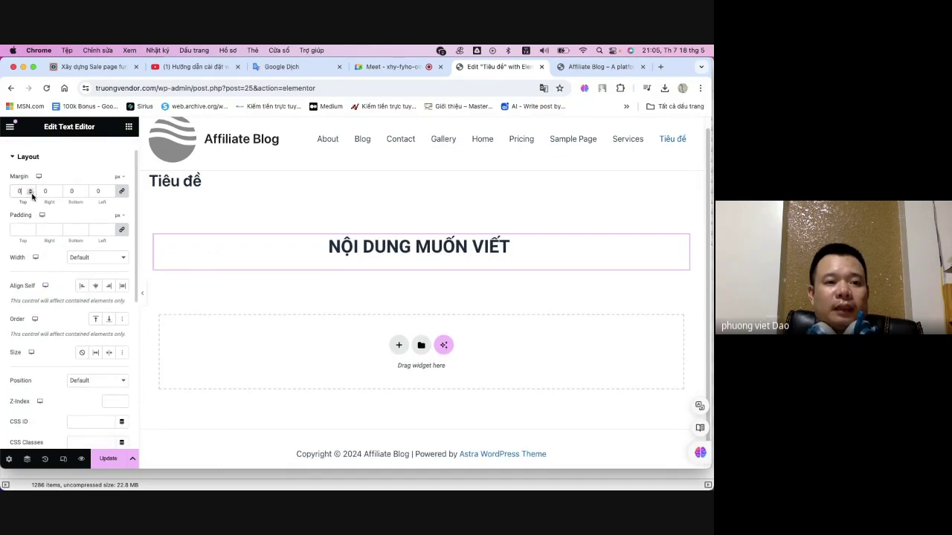
{"action": "left_click", "coordinate": [32, 189]}
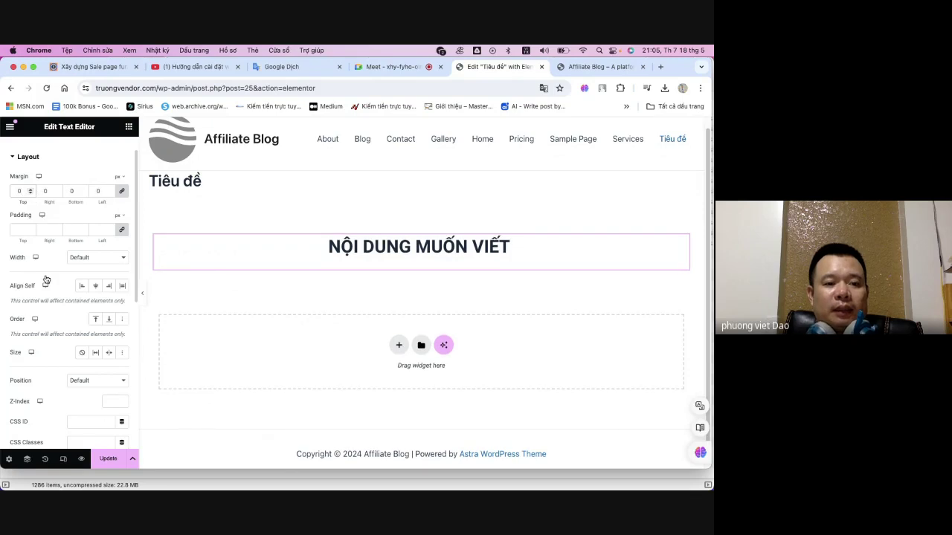
{"action": "scroll", "coordinate": [45, 279], "scroll_direction": "down", "scroll_amount": 5}
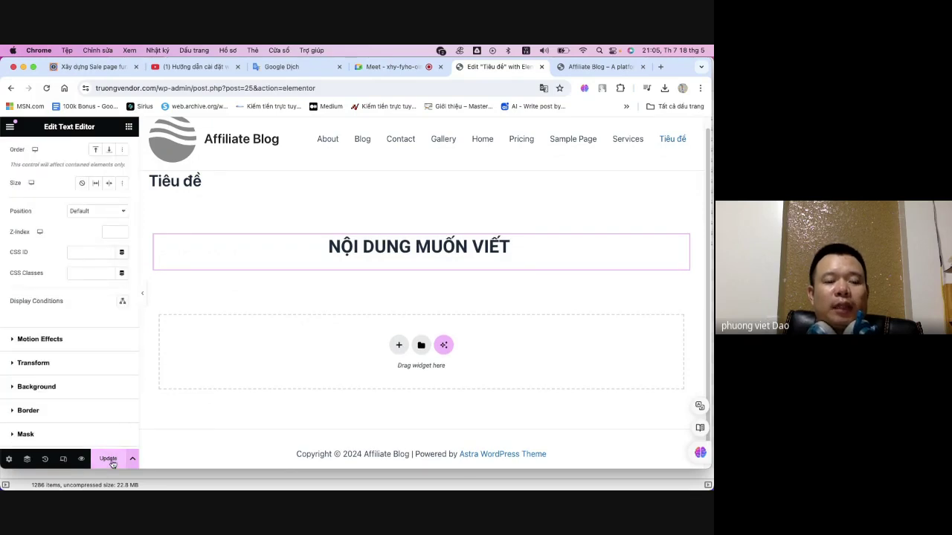
{"action": "left_click", "coordinate": [110, 460]}
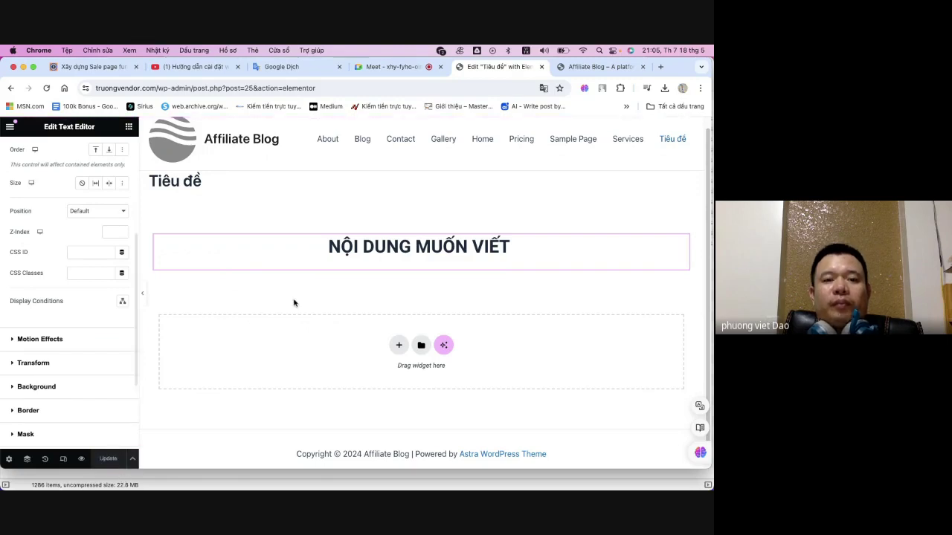
- Drag an Image widget below the NỘI DUNG MUỐN VIẾT heading and open Choose Image
{"action": "left_click", "coordinate": [129, 128]}
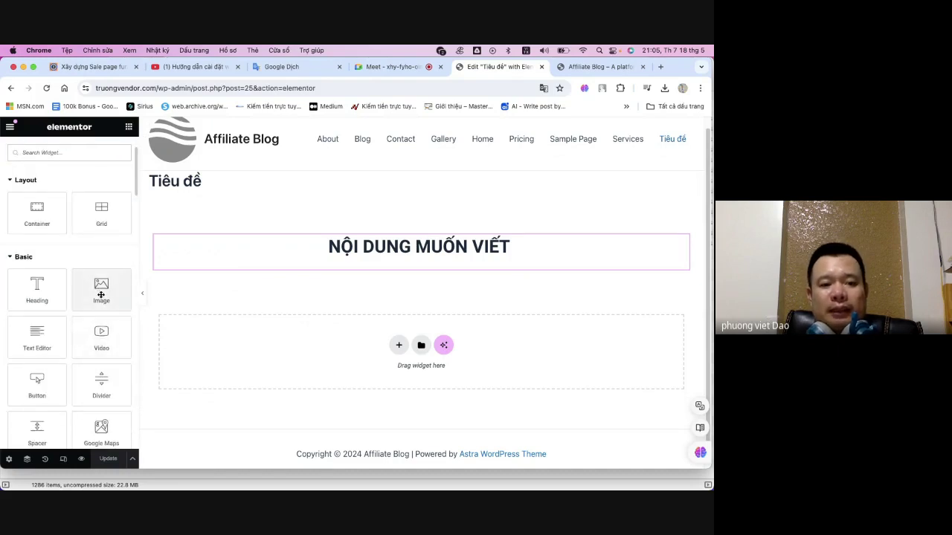
{"action": "left_click_drag", "start_coordinate": [101, 295], "coordinate": [406, 270]}
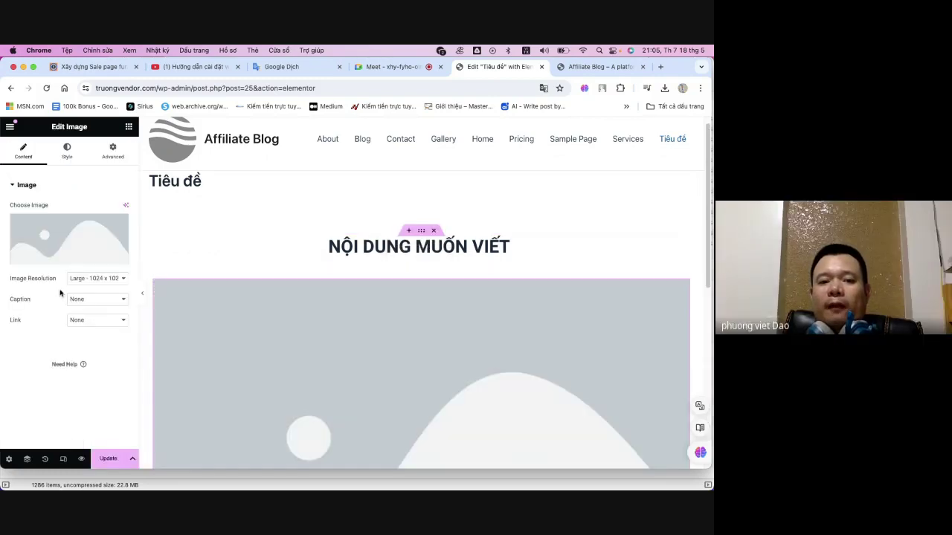
{"action": "scroll", "coordinate": [384, 297], "scroll_direction": "down", "scroll_amount": 3}
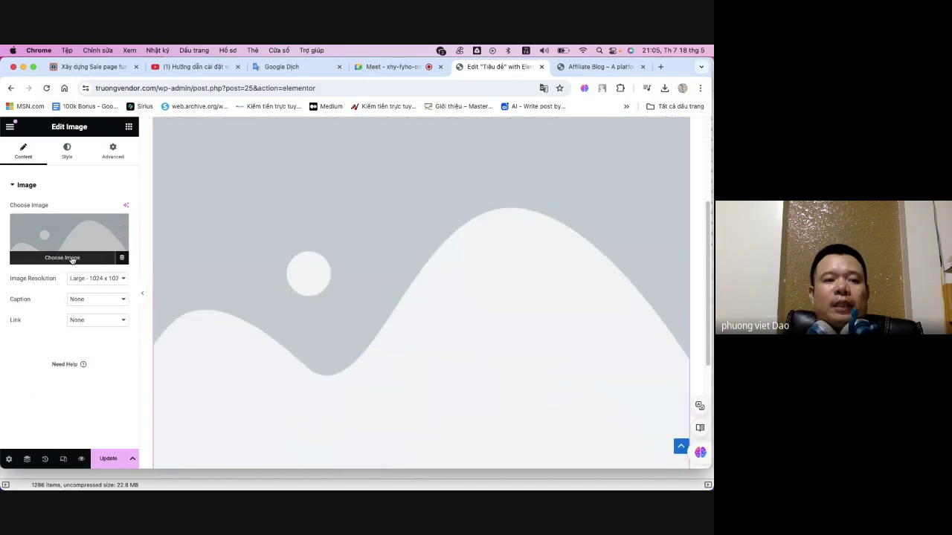
{"action": "left_click", "coordinate": [63, 258]}
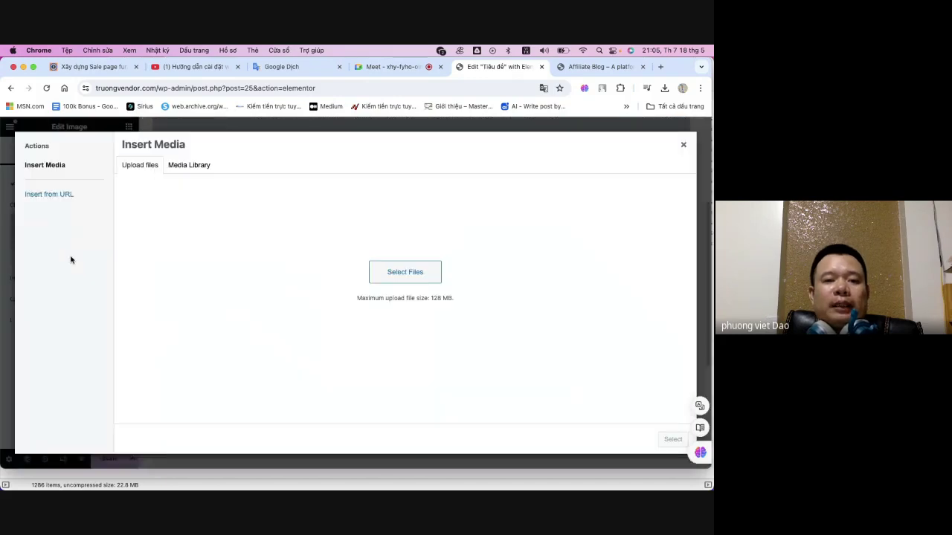
- Browse the existing images in the Media Library, then return to Upload files
{"action": "left_click", "coordinate": [182, 166]}
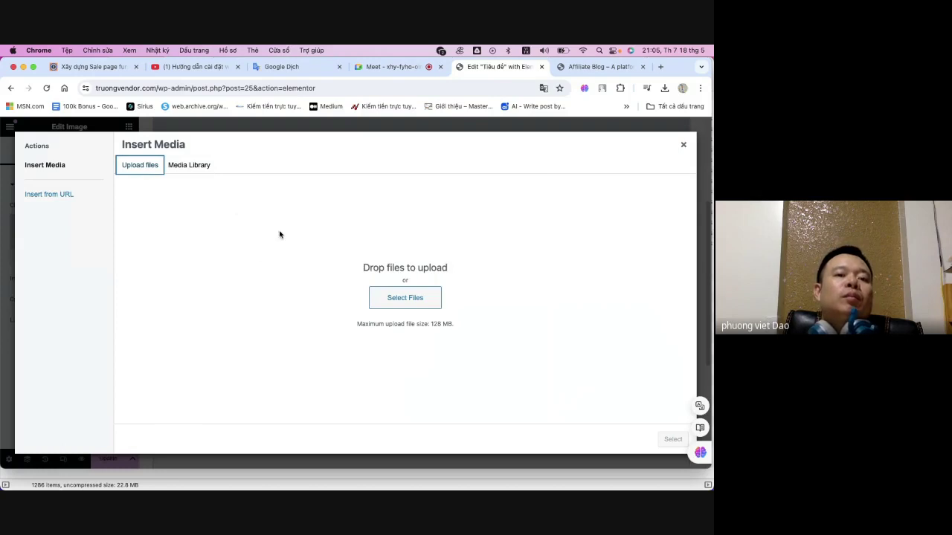
{"action": "left_click", "coordinate": [188, 172]}
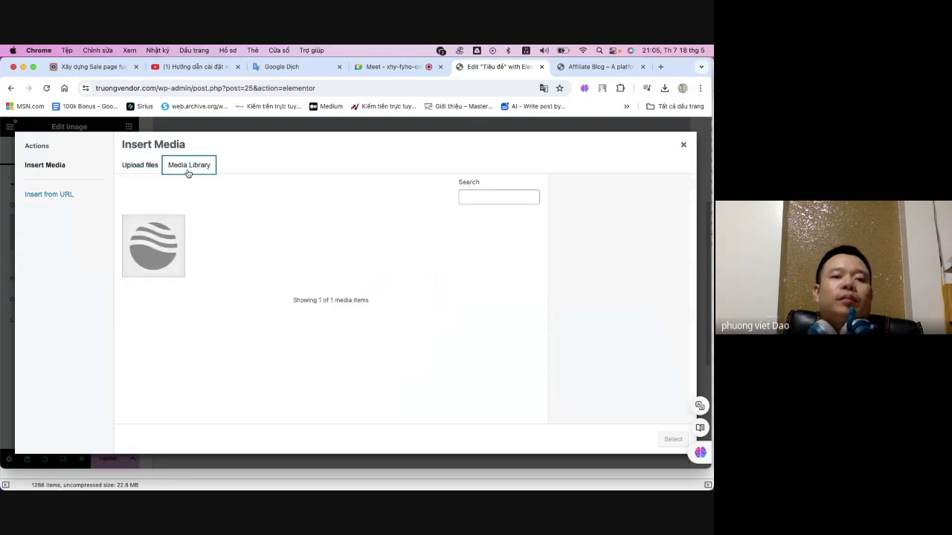
{"action": "left_click", "coordinate": [159, 264]}
{"action": "left_click", "coordinate": [161, 233]}
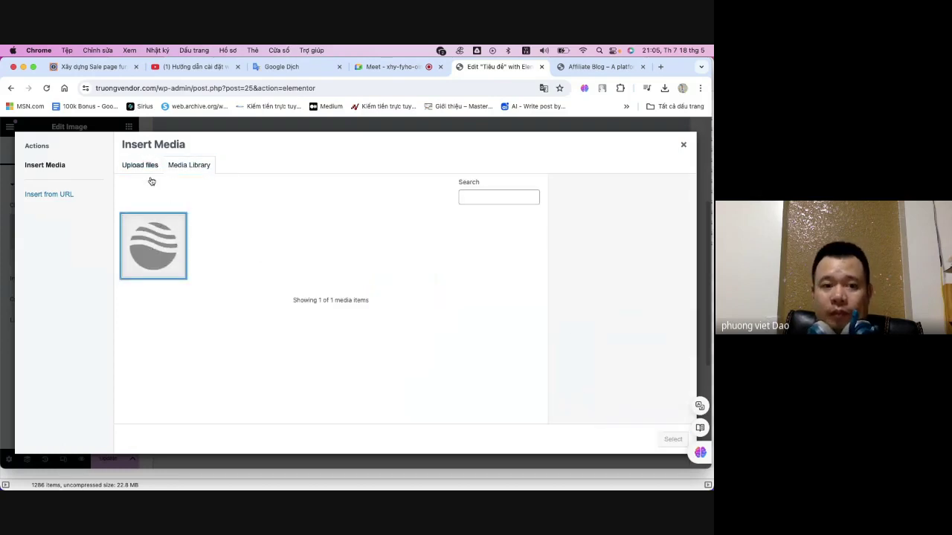
{"action": "left_click", "coordinate": [140, 165]}
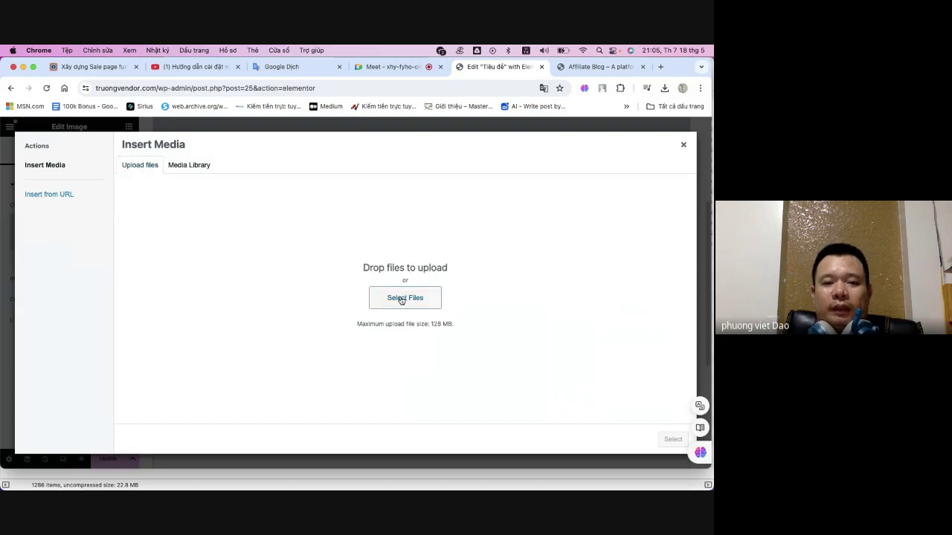
- Upload bffhh.png from the Tải về folder into the media library
{"action": "left_click", "coordinate": [402, 299]}
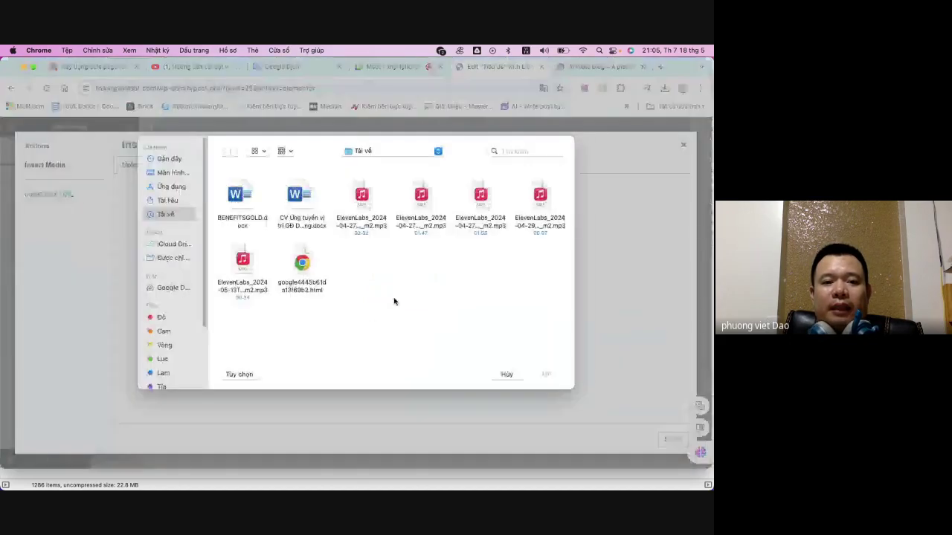
{"action": "left_click", "coordinate": [170, 215]}
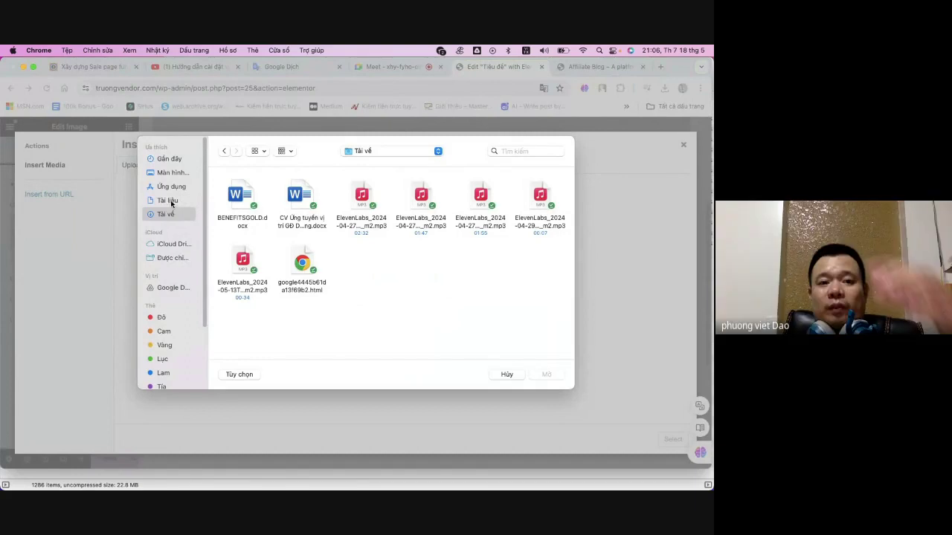
{"action": "left_click", "coordinate": [170, 201]}
{"action": "left_click", "coordinate": [170, 214]}
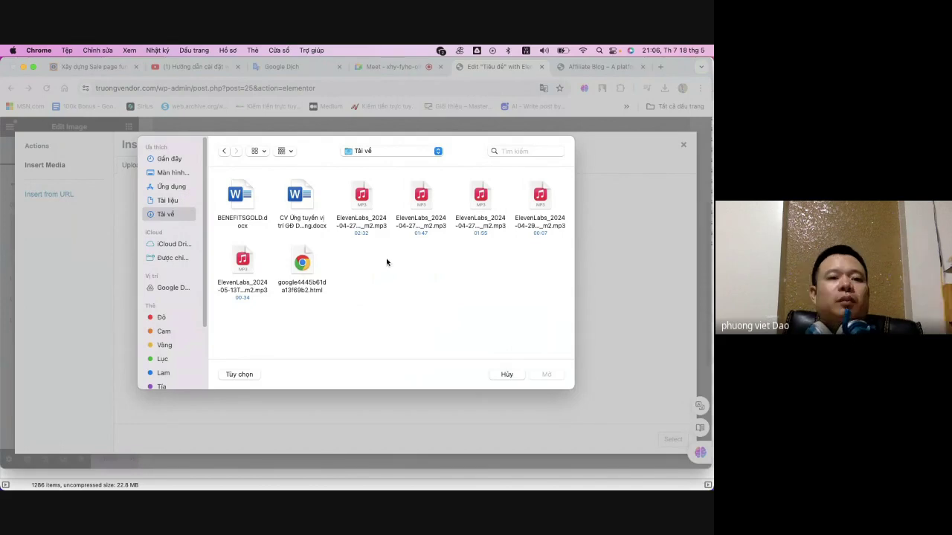
{"action": "left_click", "coordinate": [174, 200]}
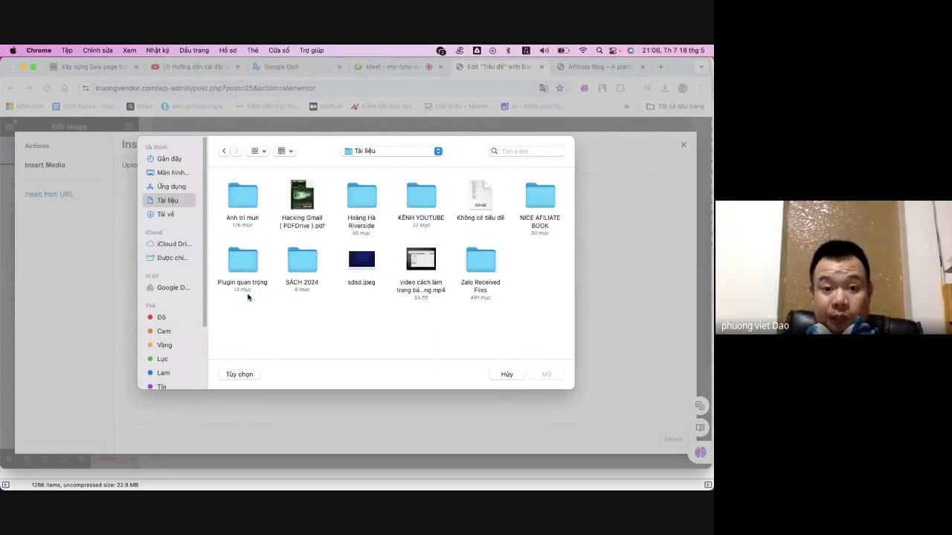
{"action": "left_click", "coordinate": [370, 258]}
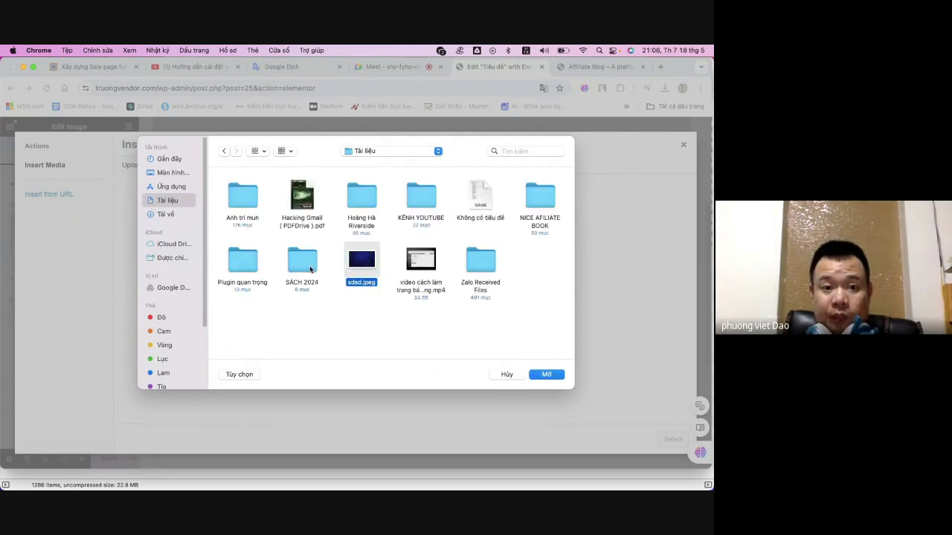
{"action": "left_click", "coordinate": [174, 214]}
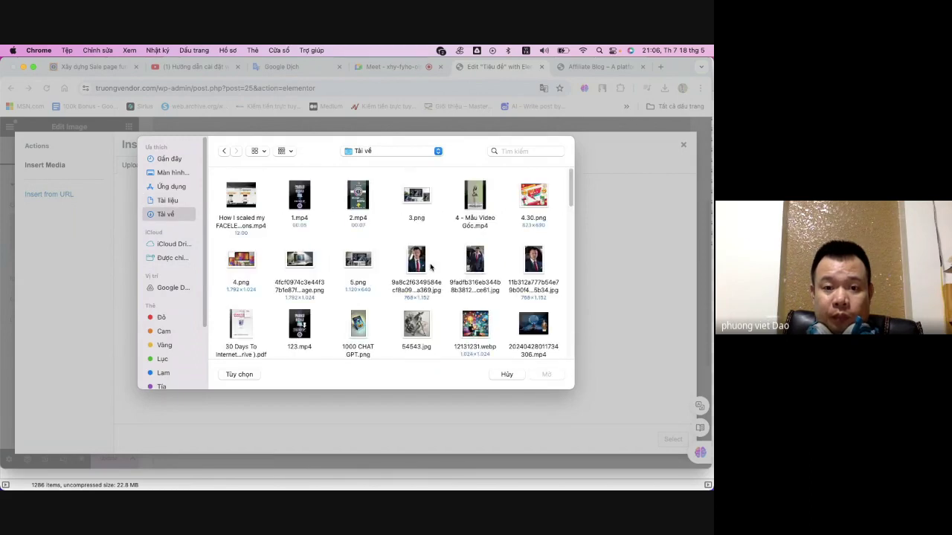
{"action": "scroll", "coordinate": [401, 272], "scroll_direction": "down", "scroll_amount": 2}
{"action": "scroll", "coordinate": [399, 275], "scroll_direction": "down", "scroll_amount": 5}
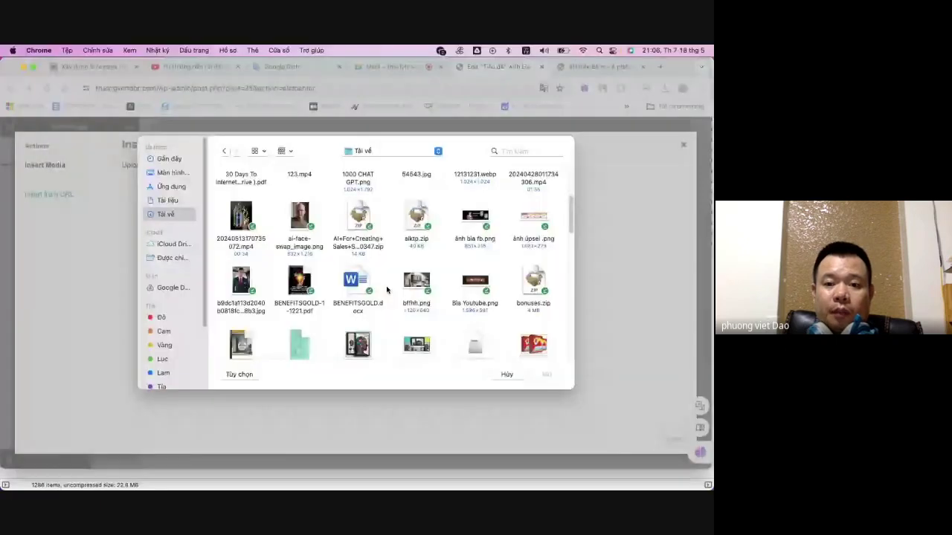
{"action": "left_click", "coordinate": [416, 282]}
{"action": "left_click", "coordinate": [548, 376]}
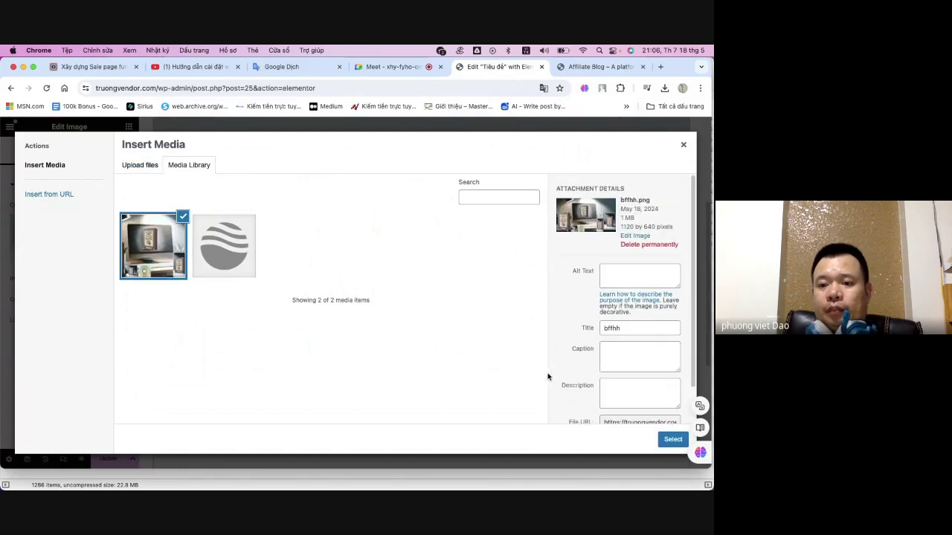
- Insert bffhh.png into the image block at Medium Large - 768 x 0 resolution
{"action": "left_click", "coordinate": [674, 440]}
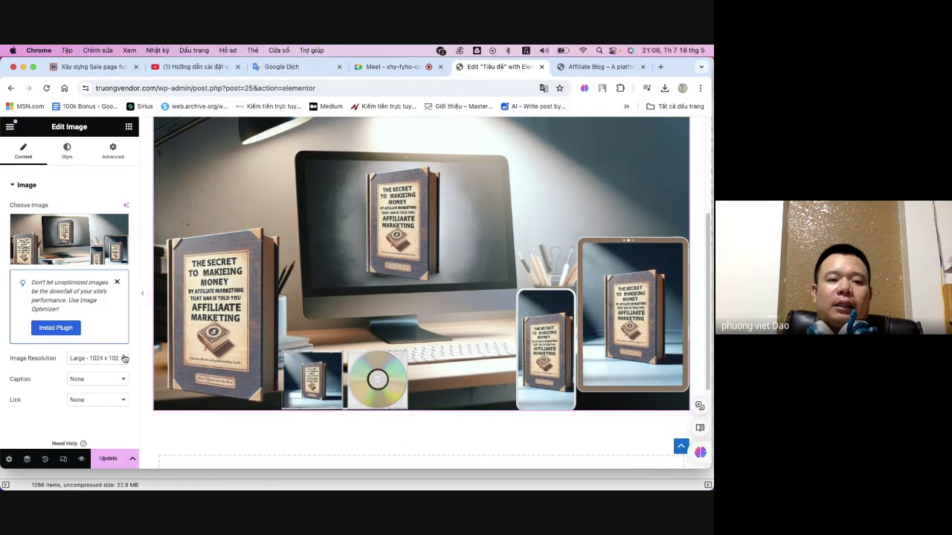
{"action": "left_click", "coordinate": [108, 358]}
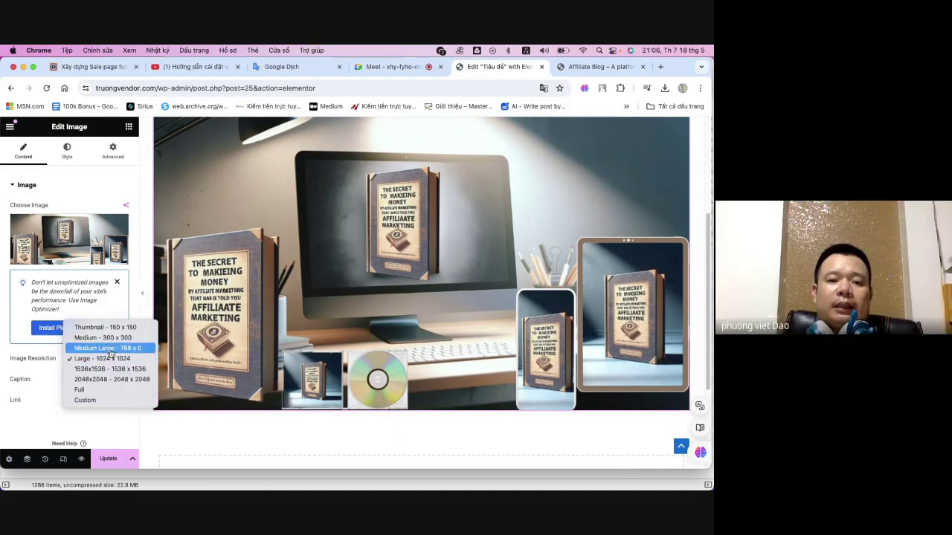
{"action": "left_click", "coordinate": [108, 349]}
{"action": "left_click", "coordinate": [109, 357]}
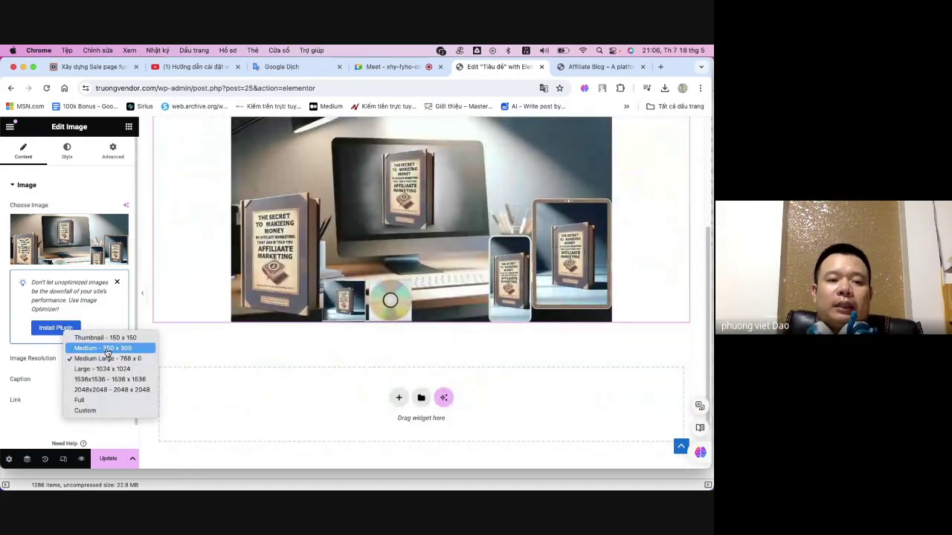
{"action": "left_click", "coordinate": [108, 349]}
{"action": "left_click", "coordinate": [107, 357]}
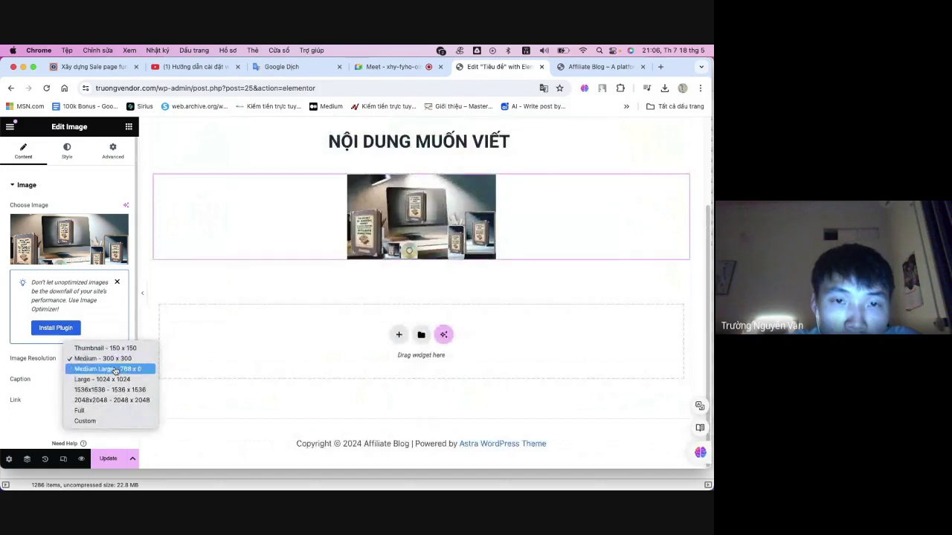
{"action": "left_click", "coordinate": [115, 369]}
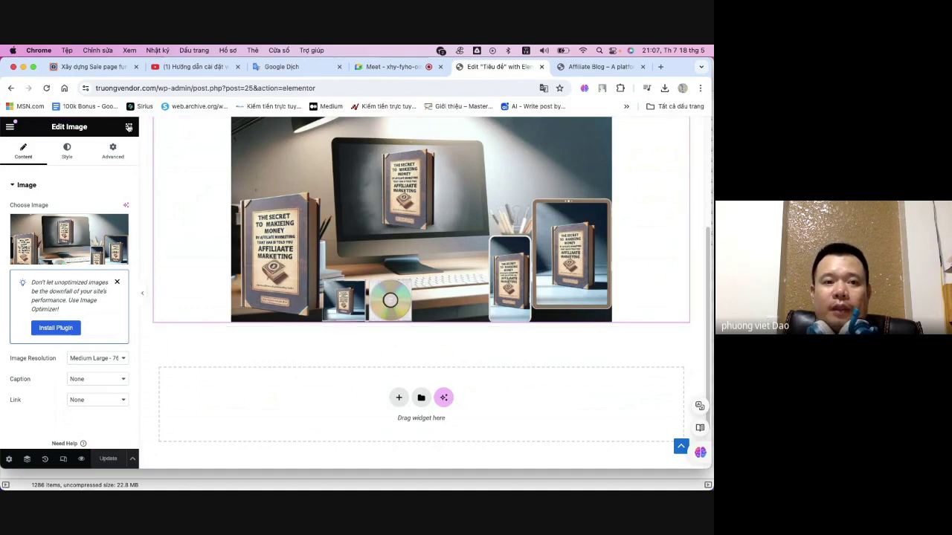
- Drag a Video widget under the image, keep YouTube as its source, and Update the page
{"action": "left_click", "coordinate": [129, 127]}
{"action": "scroll", "coordinate": [104, 258], "scroll_direction": "down", "scroll_amount": 3}
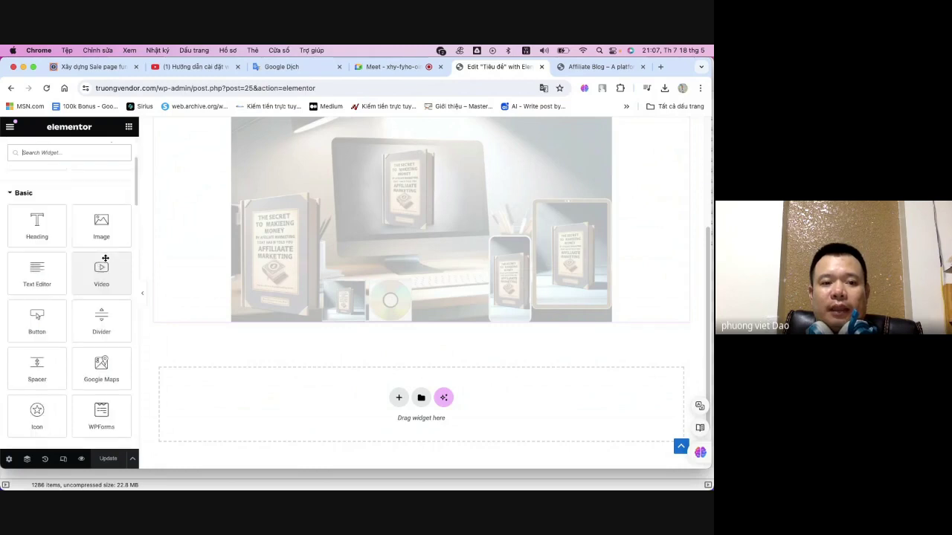
{"action": "left_click_drag", "start_coordinate": [98, 269], "coordinate": [400, 319]}
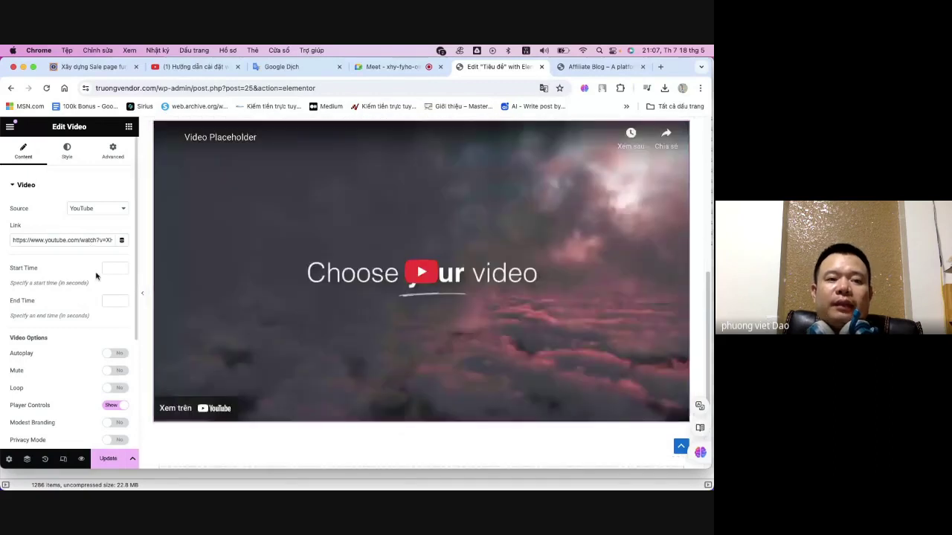
{"action": "left_click", "coordinate": [94, 209]}
{"action": "left_click", "coordinate": [95, 187]}
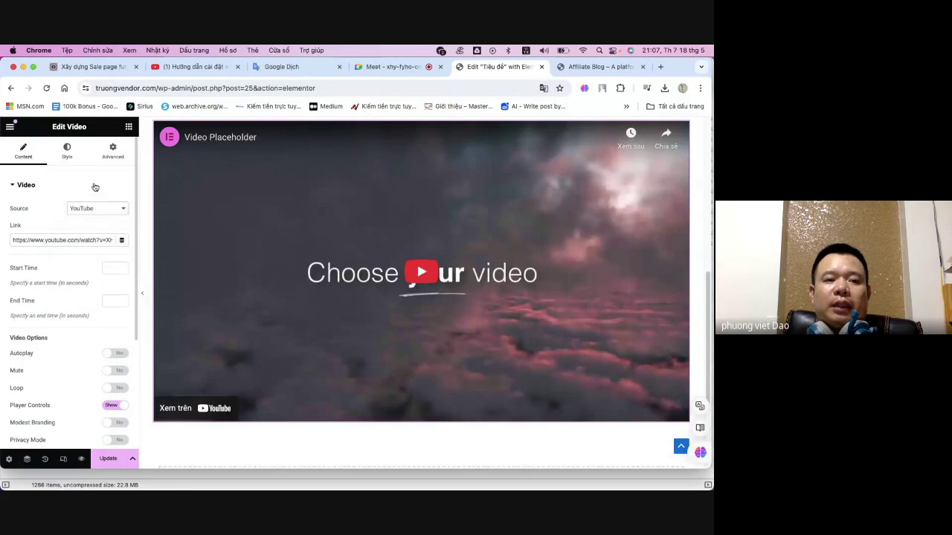
{"action": "left_click", "coordinate": [95, 208]}
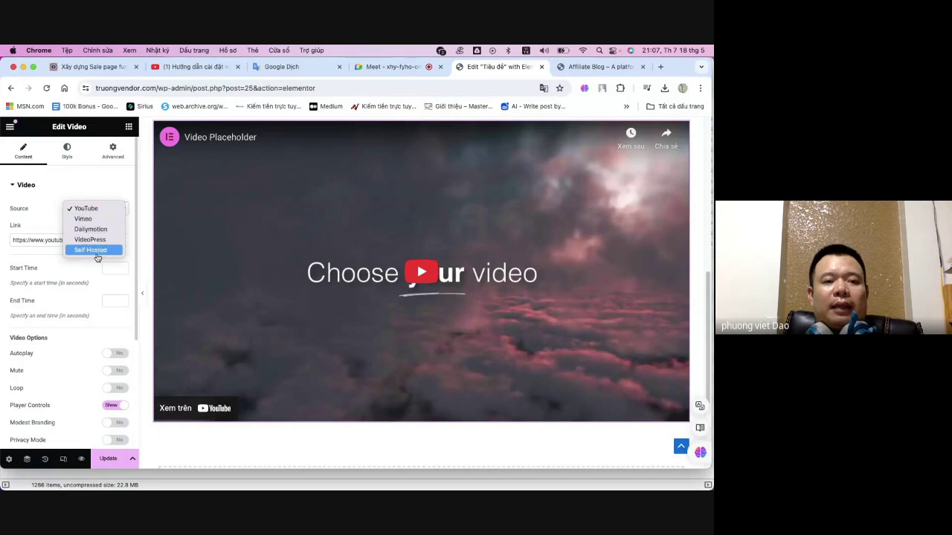
{"action": "left_click", "coordinate": [86, 208]}
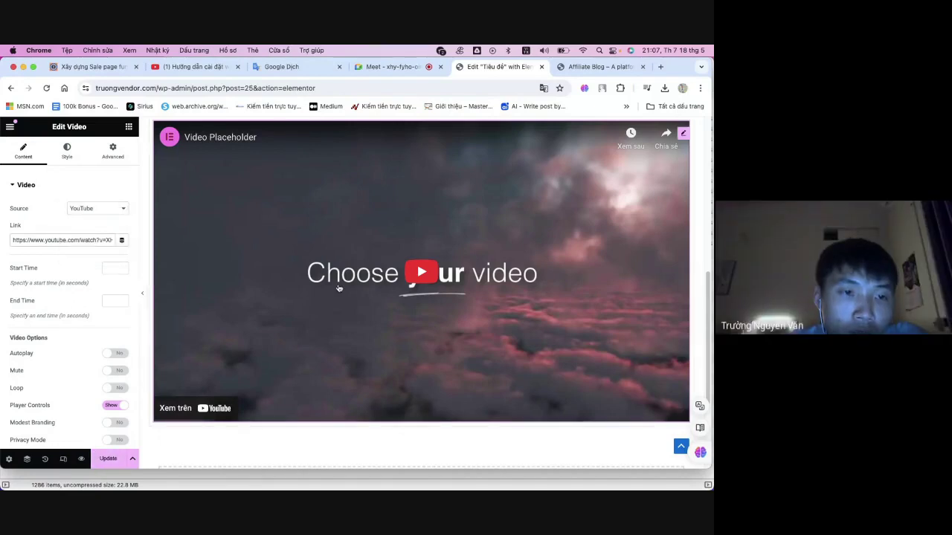
{"action": "left_click", "coordinate": [108, 458]}
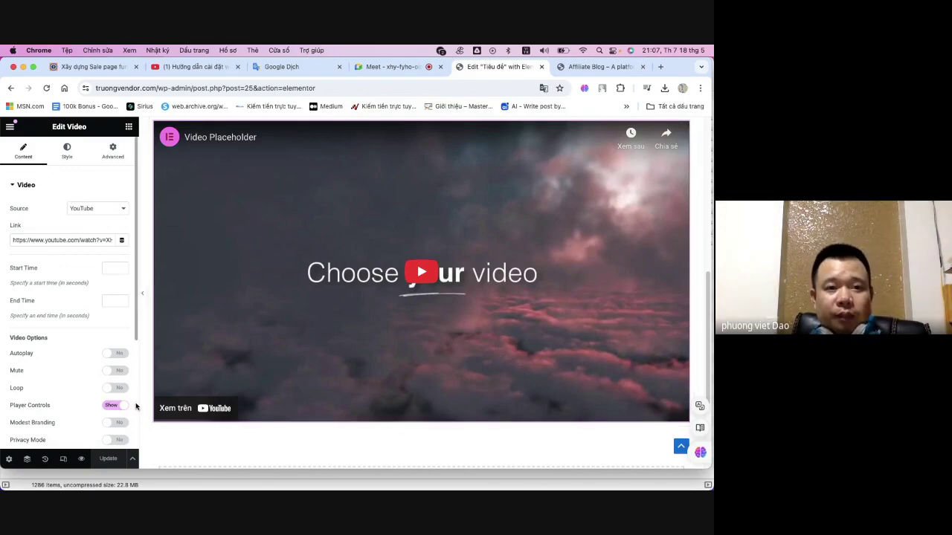
- Drop a 'Click here' Button widget just below the video and Update the page
{"action": "left_click", "coordinate": [128, 128]}
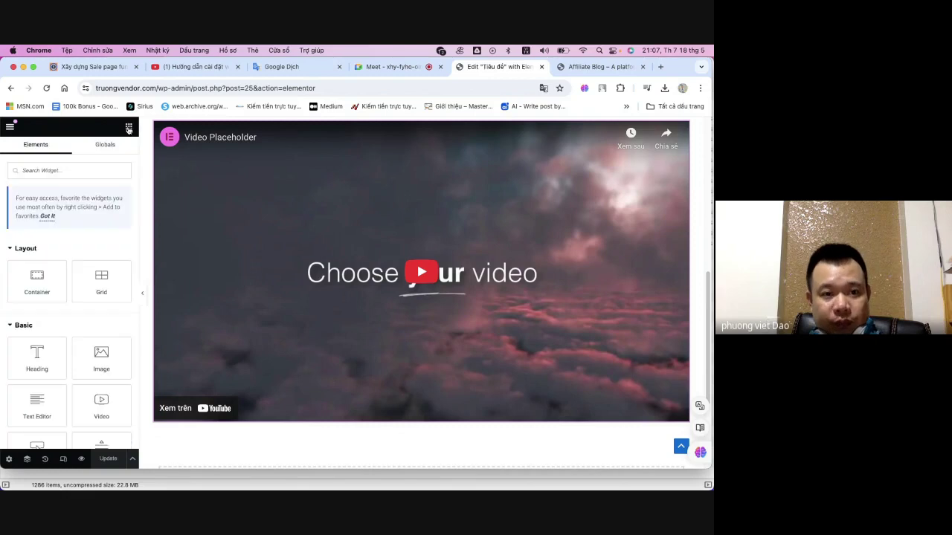
{"action": "scroll", "coordinate": [102, 294], "scroll_direction": "down", "scroll_amount": 3}
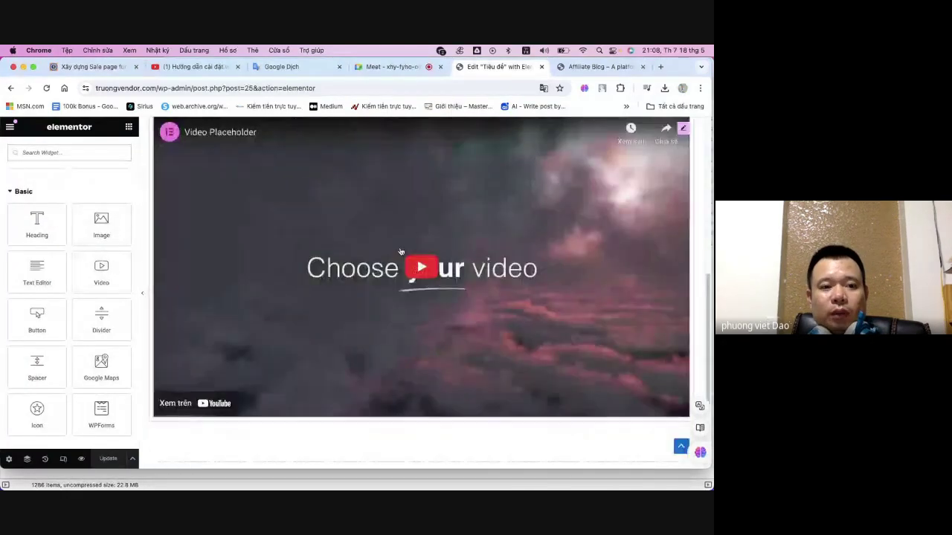
{"action": "scroll", "coordinate": [263, 263], "scroll_direction": "down", "scroll_amount": 4}
{"action": "left_click_drag", "start_coordinate": [41, 322], "coordinate": [423, 258]}
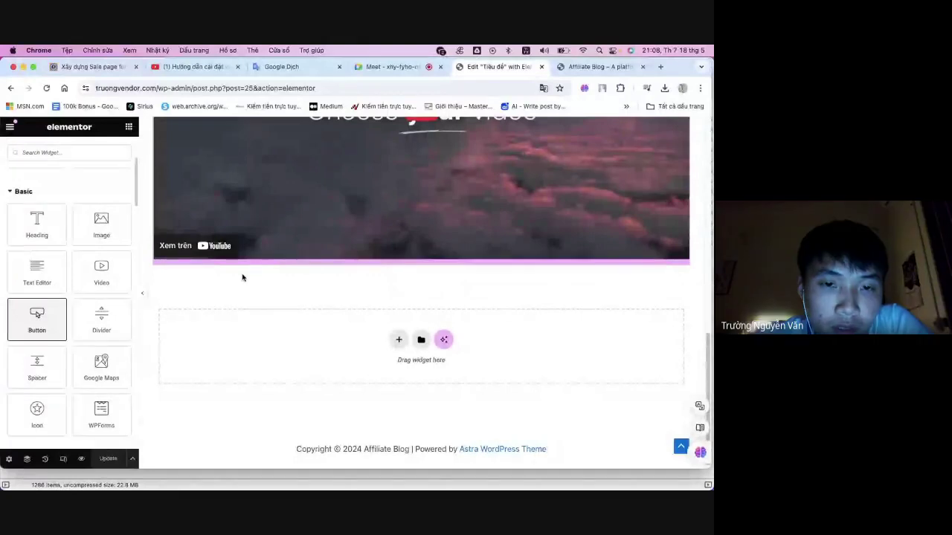
{"action": "left_click_drag", "start_coordinate": [242, 278], "coordinate": [241, 270]}
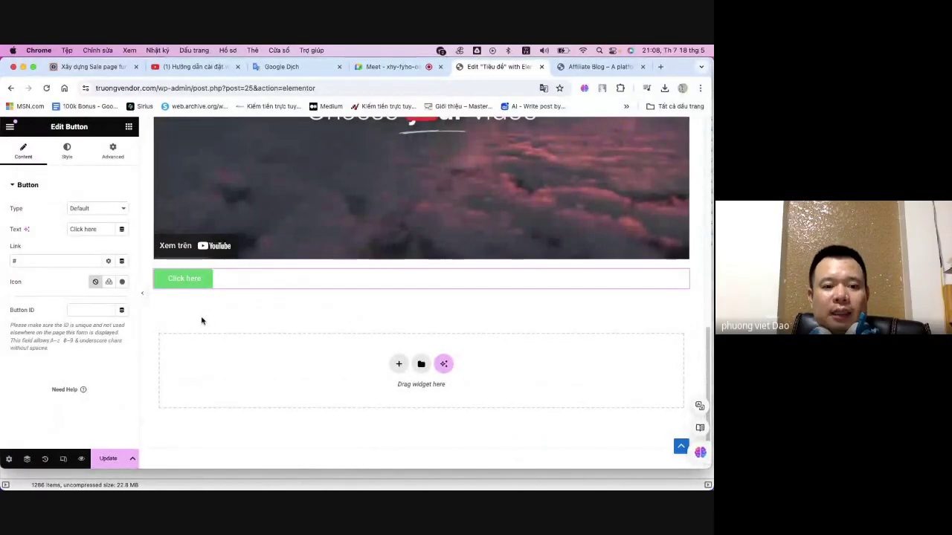
{"action": "scroll", "coordinate": [200, 321], "scroll_direction": "down", "scroll_amount": 1}
{"action": "left_click", "coordinate": [108, 458]}
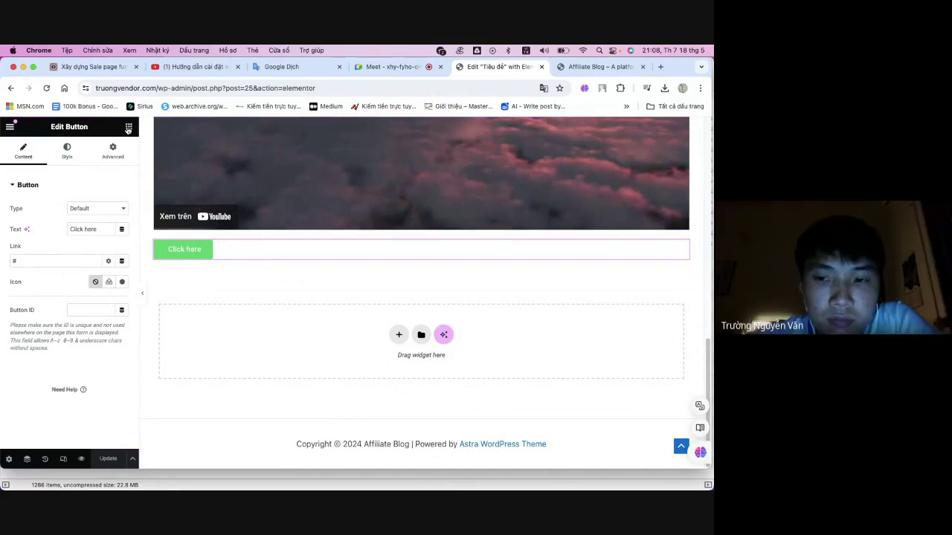
{"action": "scroll", "coordinate": [395, 253], "scroll_direction": "up", "scroll_amount": 4}
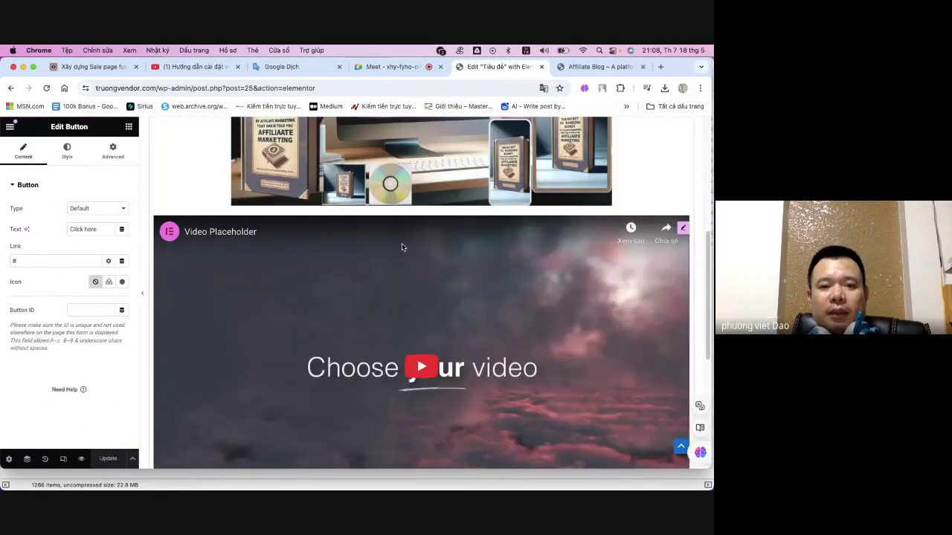
{"action": "scroll", "coordinate": [402, 247], "scroll_direction": "up", "scroll_amount": 5}
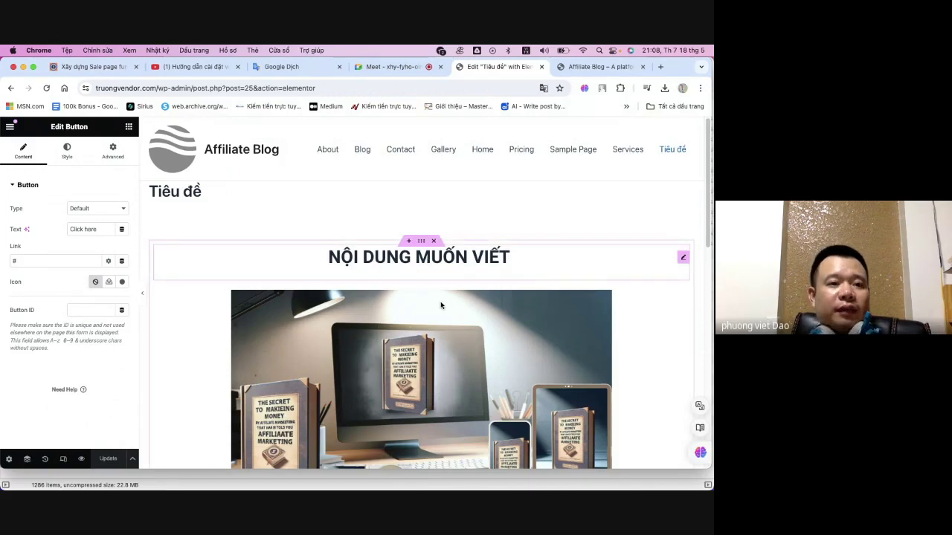
- Leave the button settings for the Elements widget list and scroll through the available widgets
{"action": "scroll", "coordinate": [432, 320], "scroll_direction": "down", "scroll_amount": 5}
{"action": "scroll", "coordinate": [425, 340], "scroll_direction": "up", "scroll_amount": 5}
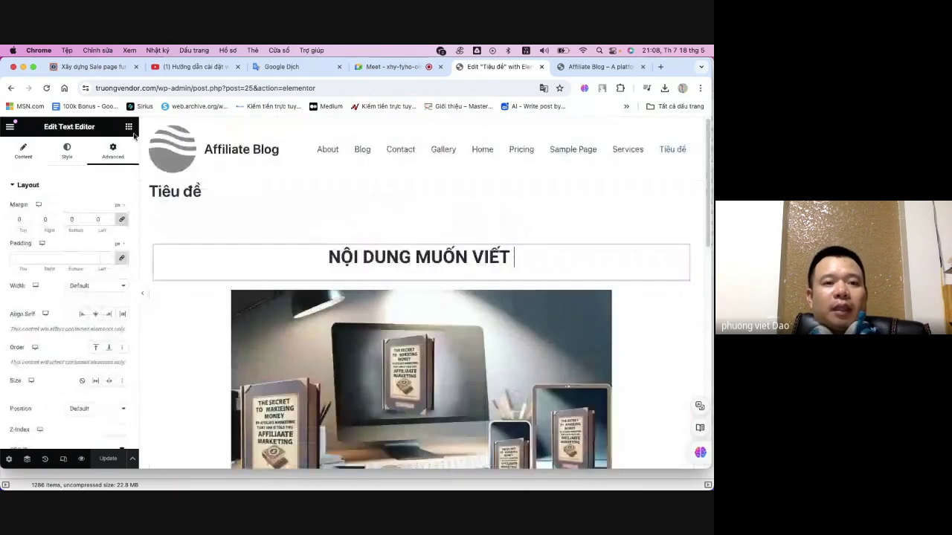
{"action": "left_click", "coordinate": [128, 128]}
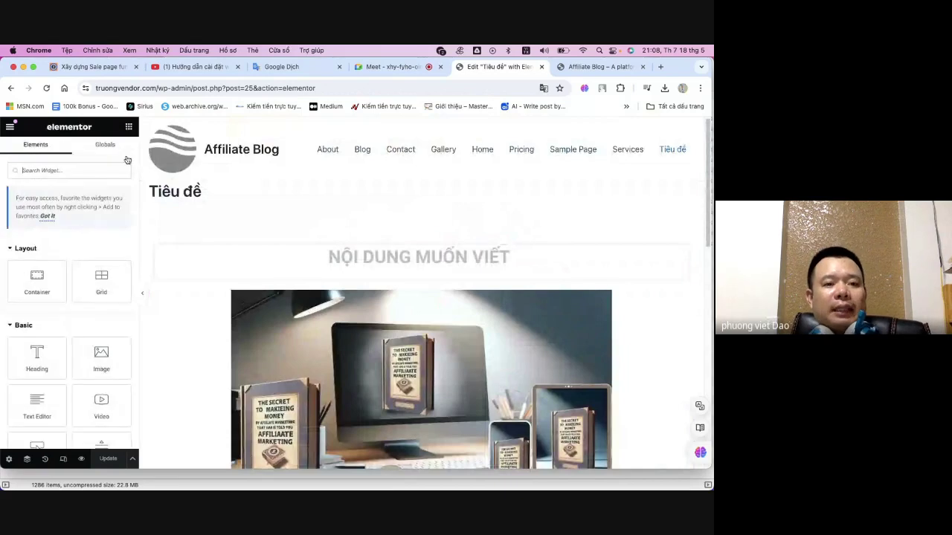
{"action": "scroll", "coordinate": [74, 268], "scroll_direction": "down", "scroll_amount": 15}
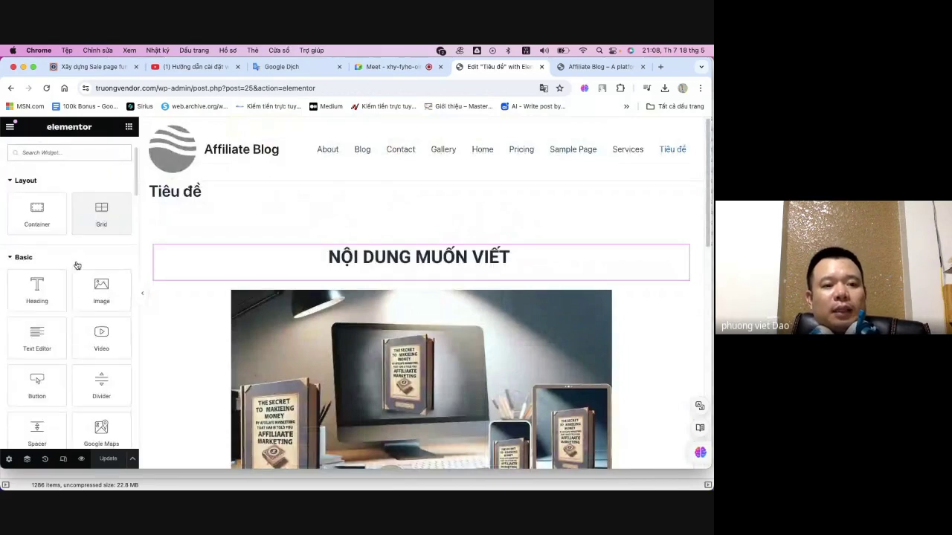
{"action": "scroll", "coordinate": [75, 276], "scroll_direction": "down", "scroll_amount": 10}
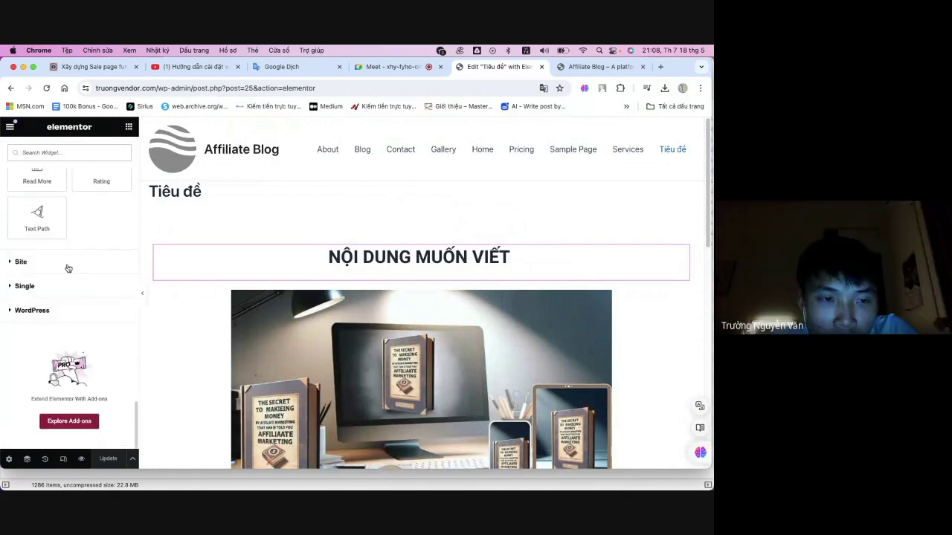
{"action": "scroll", "coordinate": [74, 287], "scroll_direction": "up", "scroll_amount": 1}
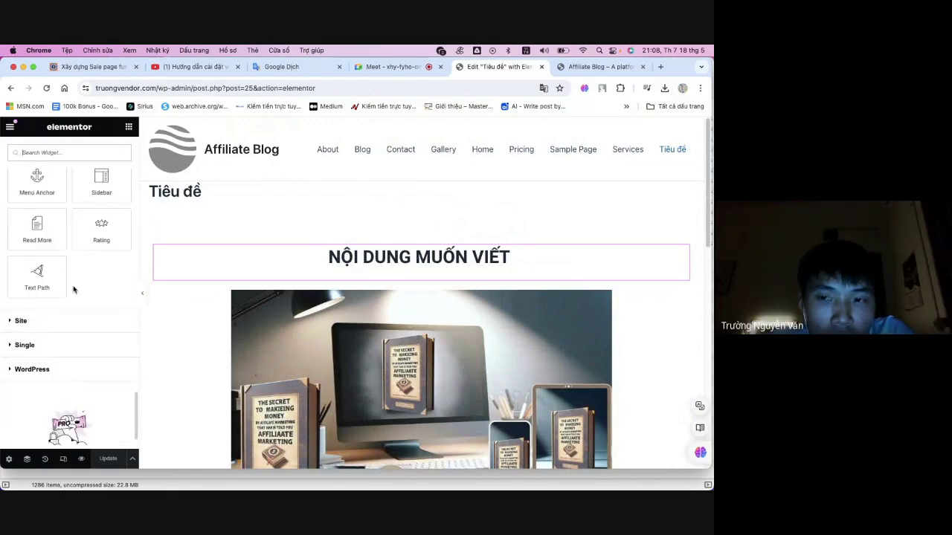
{"action": "scroll", "coordinate": [71, 286], "scroll_direction": "down", "scroll_amount": 1}
- Expand the WordPress widget category, then collapse it and return to the top of the list
{"action": "left_click", "coordinate": [60, 317]}
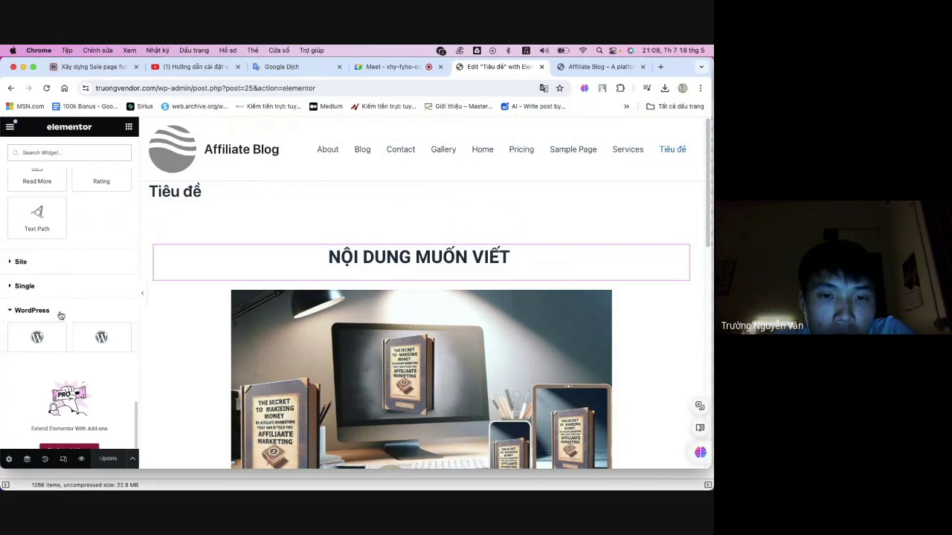
{"action": "scroll", "coordinate": [51, 305], "scroll_direction": "down", "scroll_amount": 10}
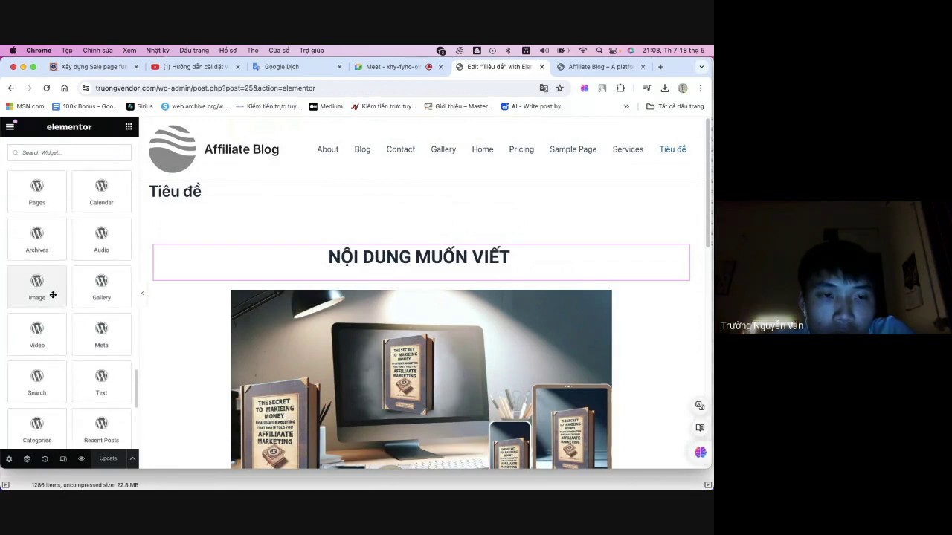
{"action": "scroll", "coordinate": [53, 294], "scroll_direction": "up", "scroll_amount": 10}
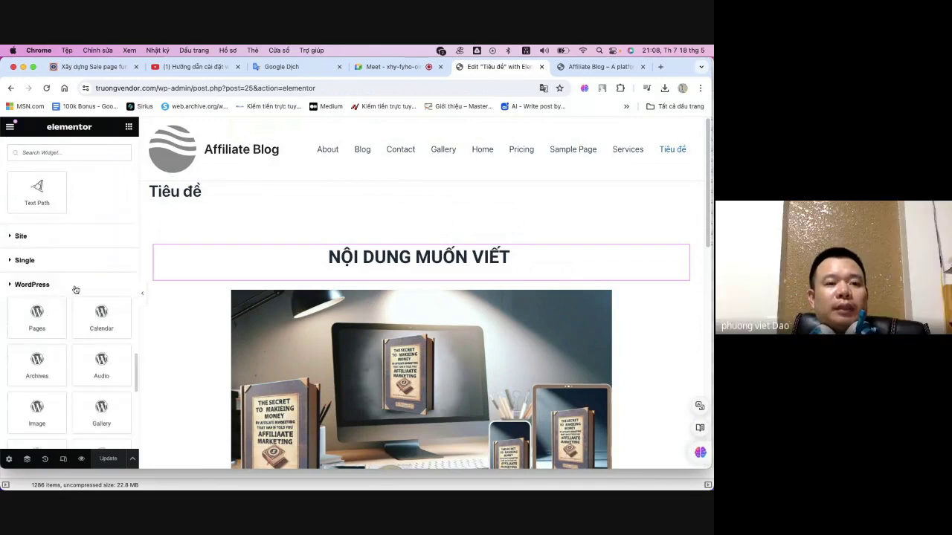
{"action": "left_click", "coordinate": [75, 284]}
{"action": "scroll", "coordinate": [84, 274], "scroll_direction": "up", "scroll_amount": 15}
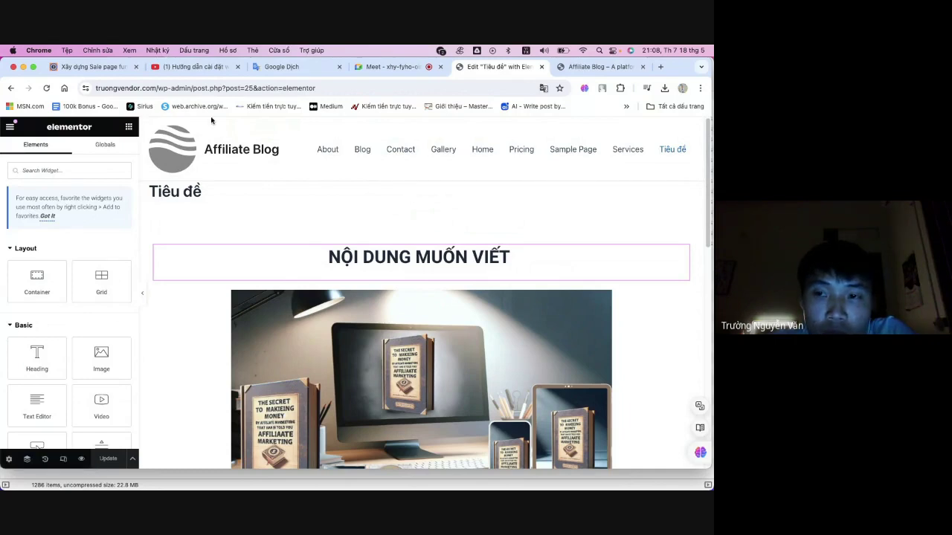
- Read the 'Xây dựng Sale page' tutorial down to Phần 2 and its DOWNLOAD link, then return to Google Meet
{"action": "left_click", "coordinate": [97, 66]}
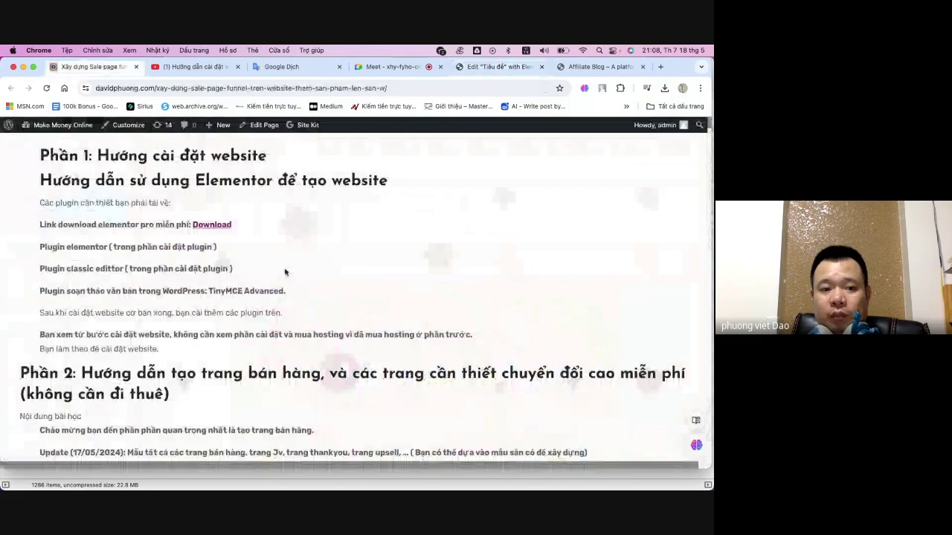
{"action": "scroll", "coordinate": [285, 272], "scroll_direction": "down", "scroll_amount": 2}
{"action": "left_click_drag", "start_coordinate": [187, 317], "coordinate": [311, 319]}
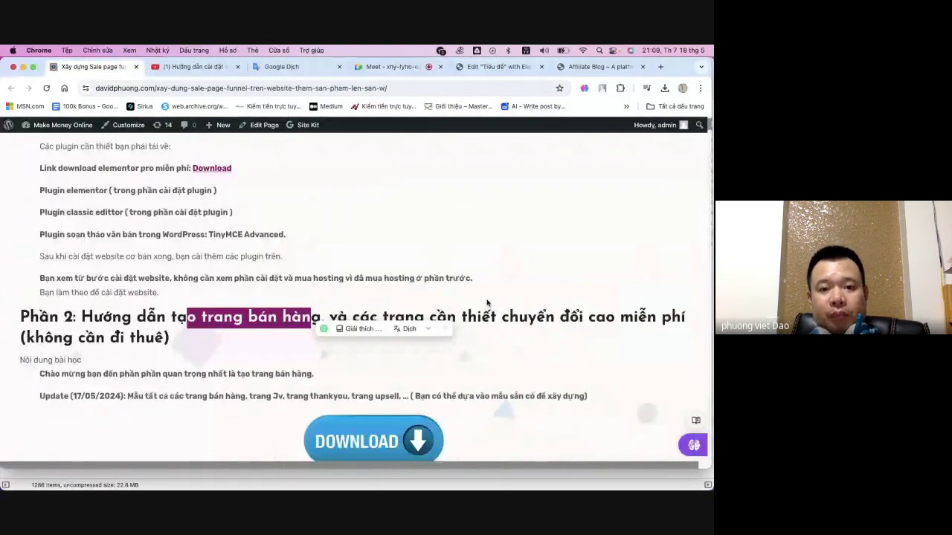
{"action": "scroll", "coordinate": [488, 303], "scroll_direction": "down", "scroll_amount": 5}
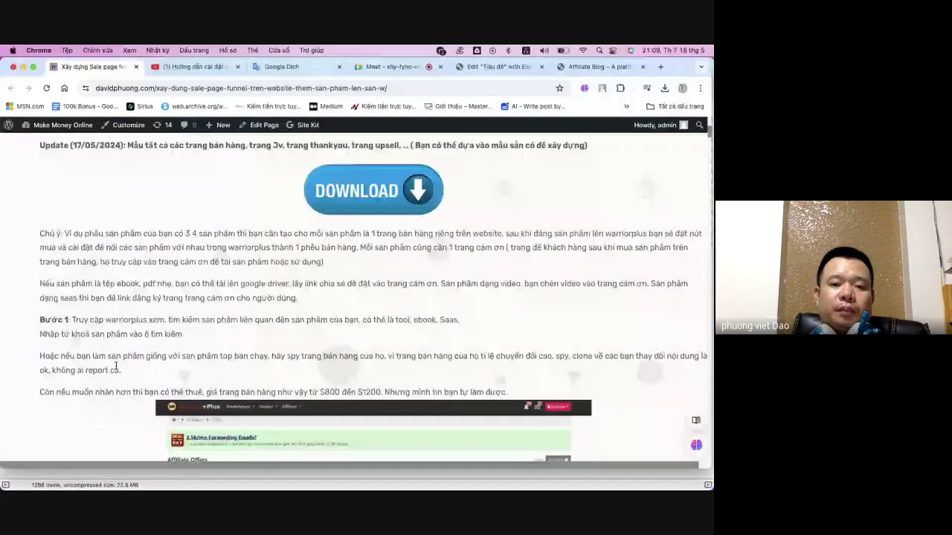
{"action": "scroll", "coordinate": [116, 366], "scroll_direction": "up", "scroll_amount": 1}
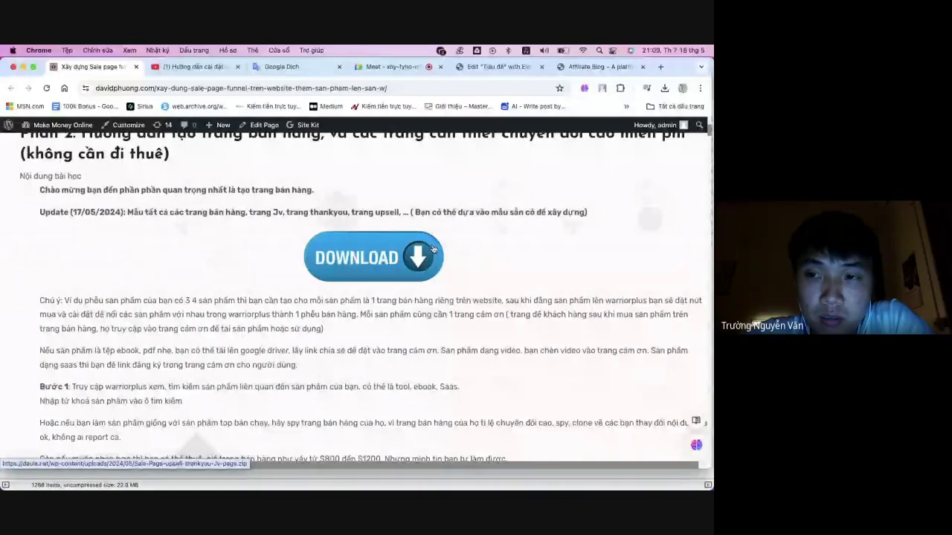
{"action": "left_click", "coordinate": [388, 68]}
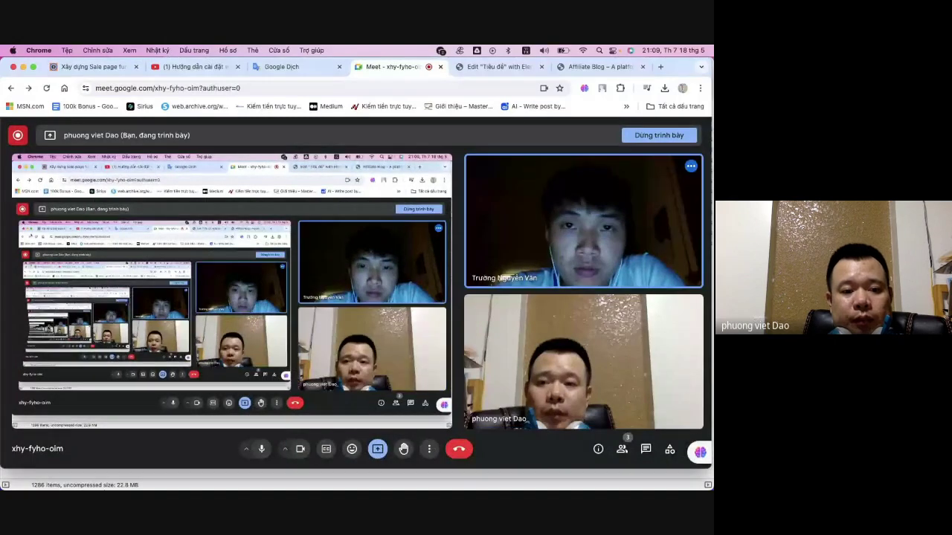
- Open Frontend_Sales (2).docx in Word from the Sale Page + upsell + thankyou - Jv page folder
{"action": "left_click", "coordinate": [89, 487]}
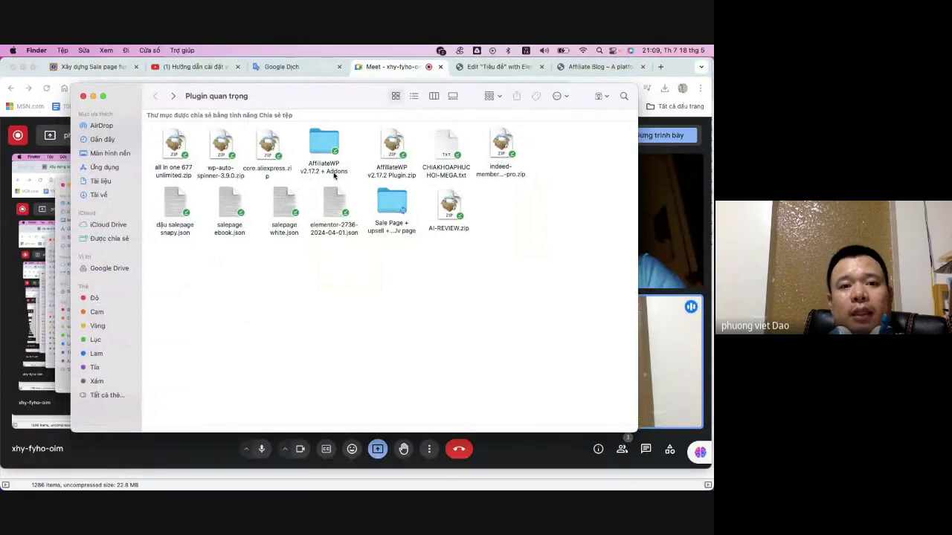
{"action": "left_click_drag", "start_coordinate": [314, 98], "coordinate": [337, 98]}
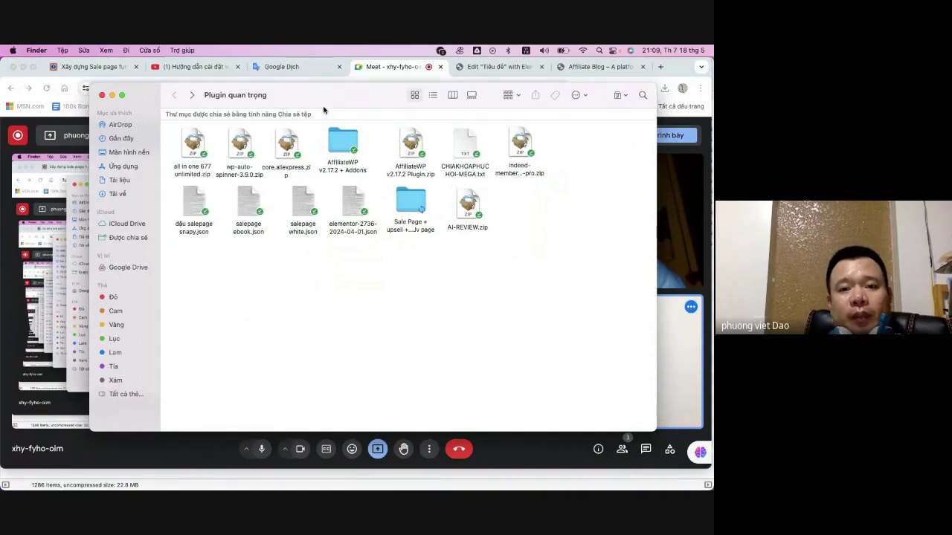
{"action": "left_click", "coordinate": [411, 202]}
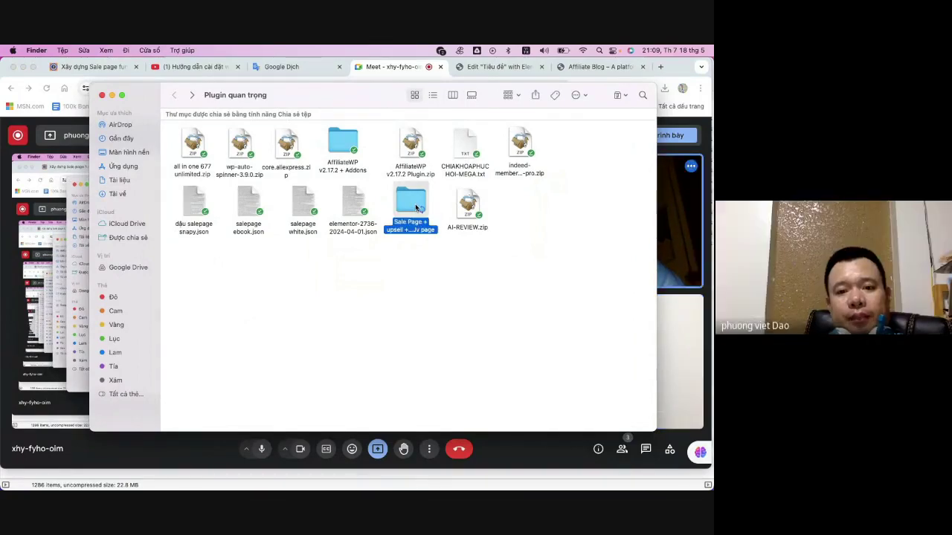
{"action": "double_click", "coordinate": [411, 203]}
{"action": "left_click_drag", "start_coordinate": [308, 304], "coordinate": [197, 273]}
{"action": "left_click", "coordinate": [344, 269]}
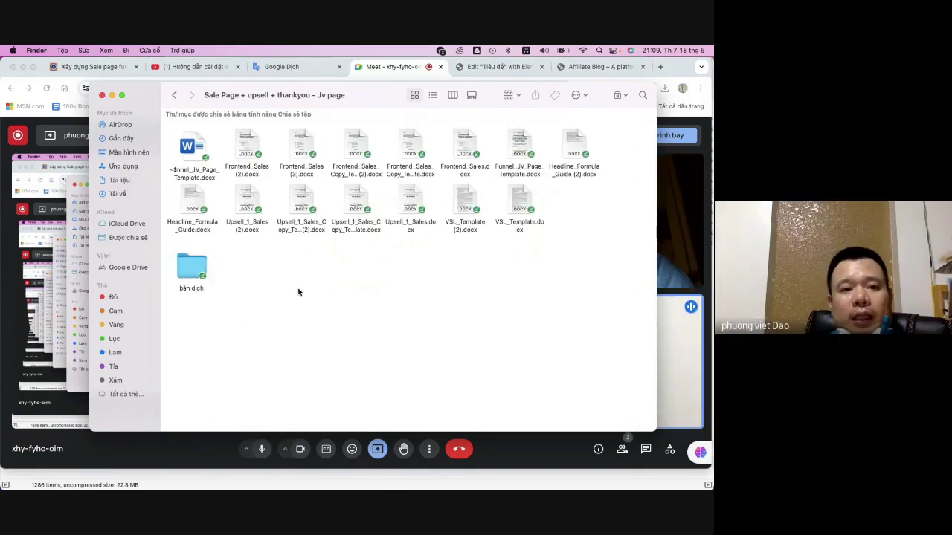
{"action": "left_click", "coordinate": [248, 143]}
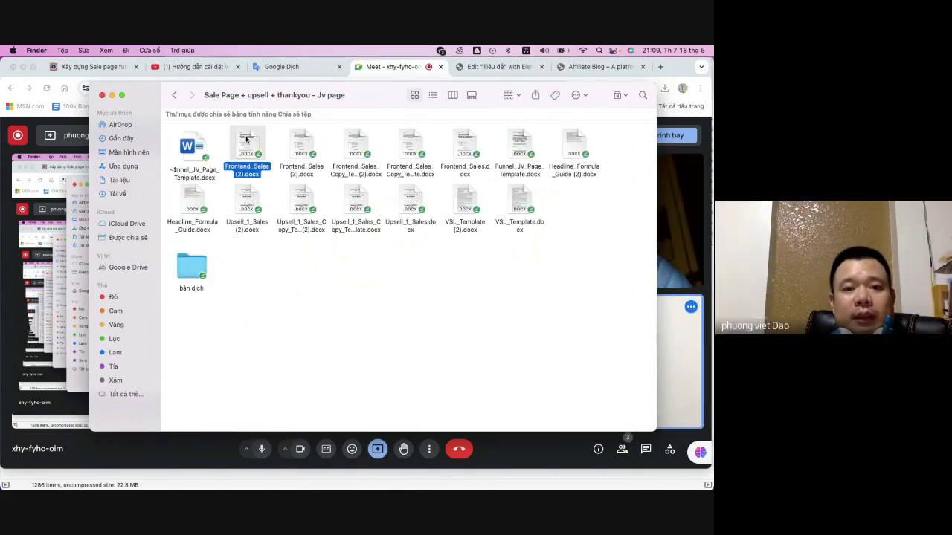
{"action": "double_click", "coordinate": [241, 139]}
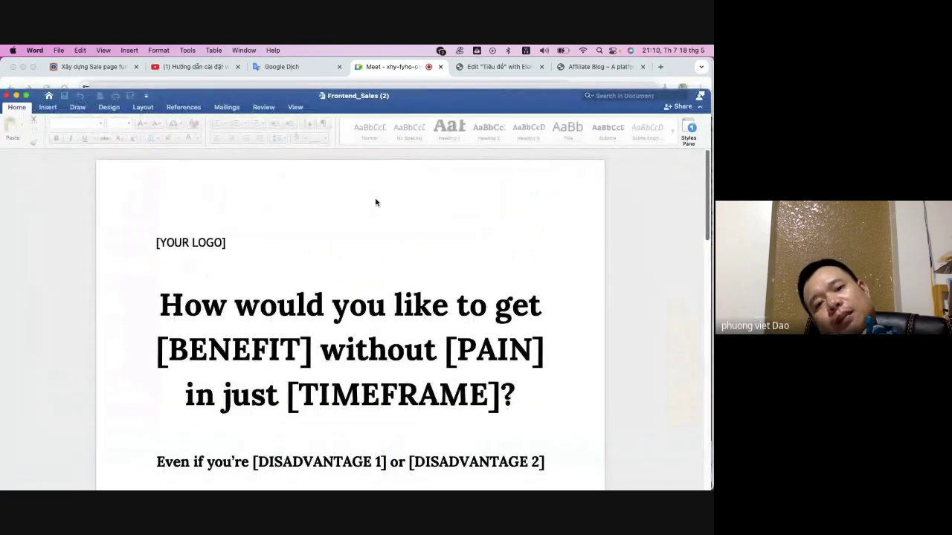
- Open the translated Frontend_Sales (2) (1).docx from the bản dịch folder with Cmd+O
{"action": "scroll", "coordinate": [374, 197], "scroll_direction": "down", "scroll_amount": 3}
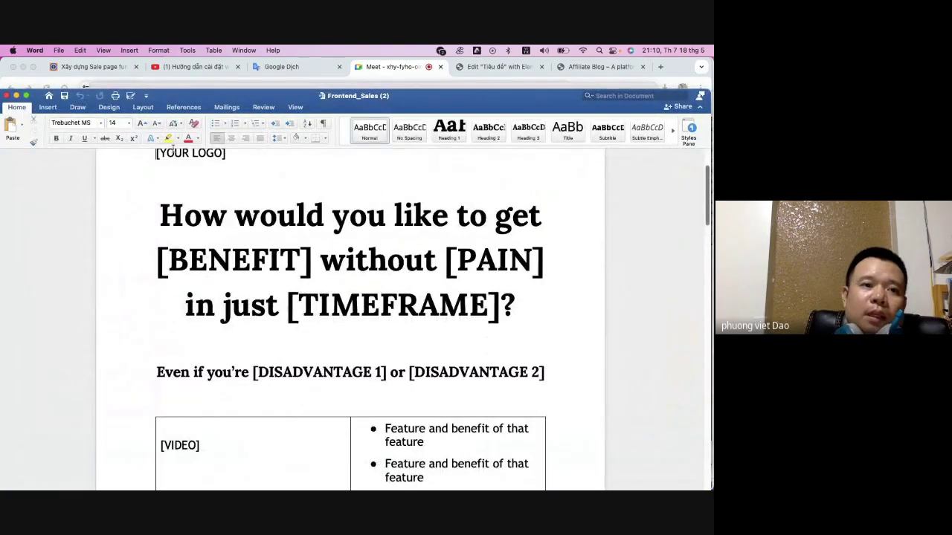
{"action": "left_click", "coordinate": [16, 97]}
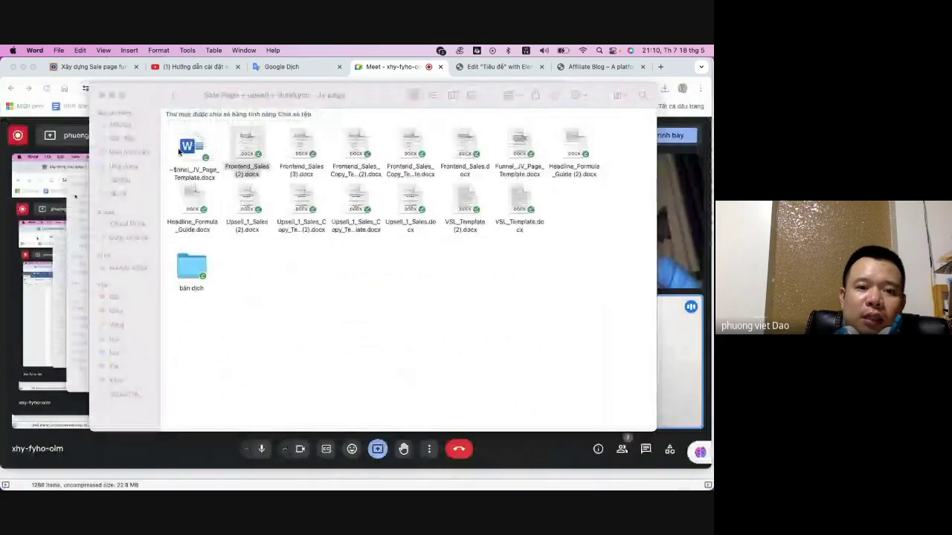
{"action": "left_click", "coordinate": [192, 269]}
{"action": "double_click", "coordinate": [192, 270]}
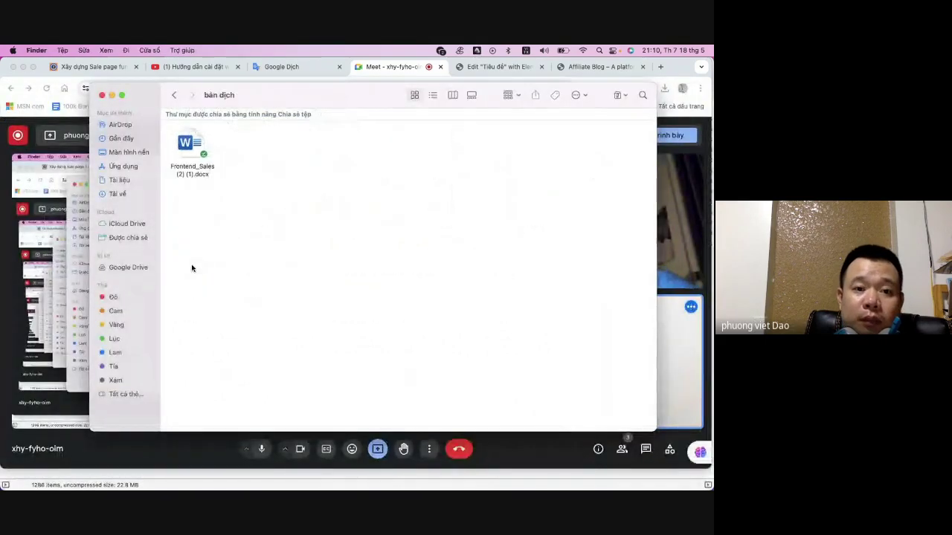
{"action": "left_click", "coordinate": [201, 171]}
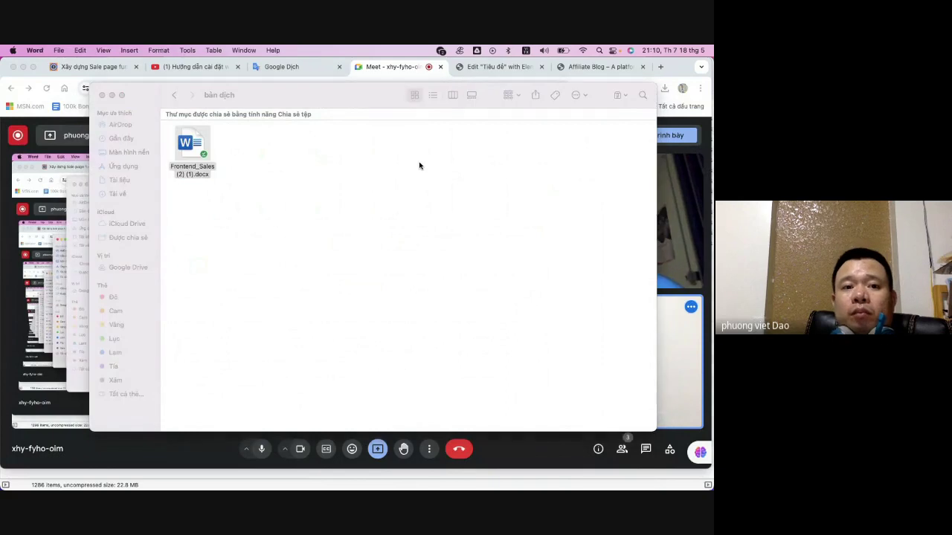
{"action": "key", "text": "super+o"}
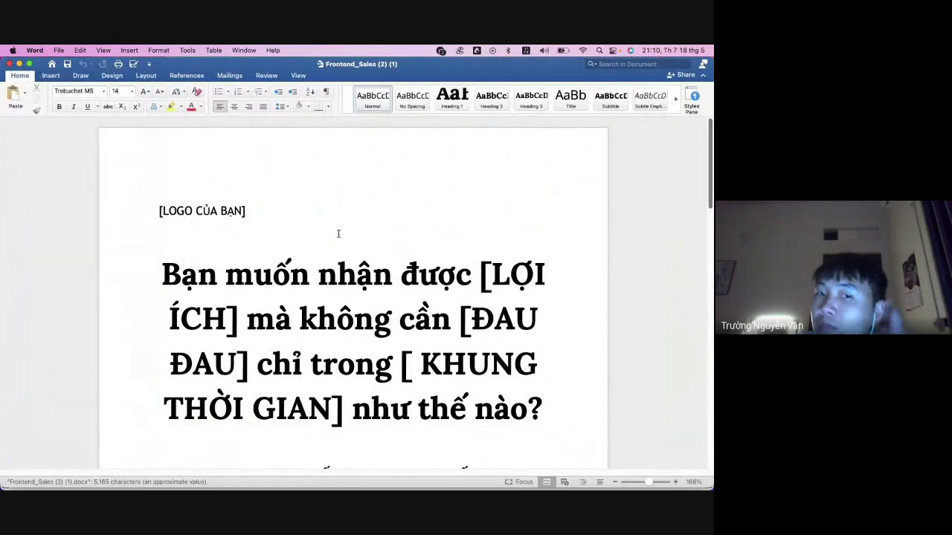
{"action": "scroll", "coordinate": [357, 268], "scroll_direction": "down", "scroll_amount": 1}
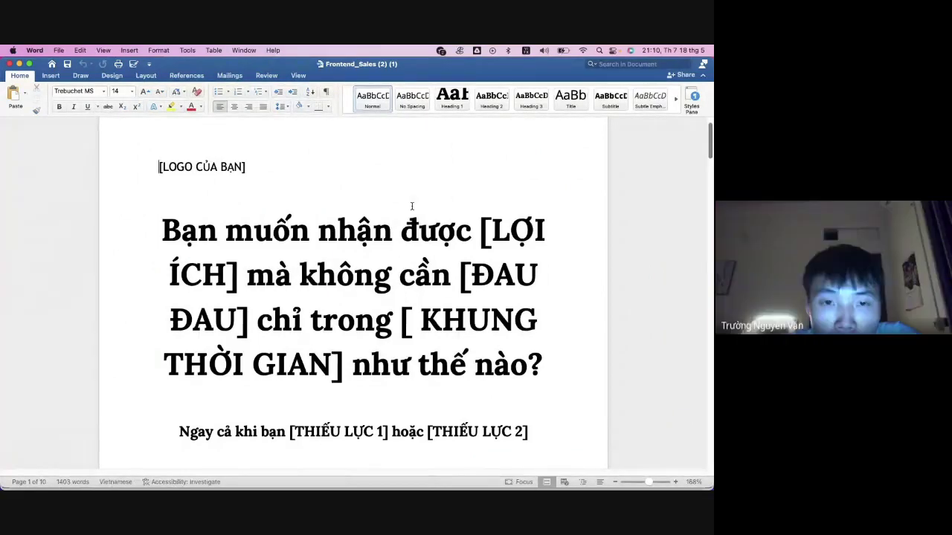
{"action": "left_click_drag", "start_coordinate": [275, 165], "coordinate": [159, 160]}
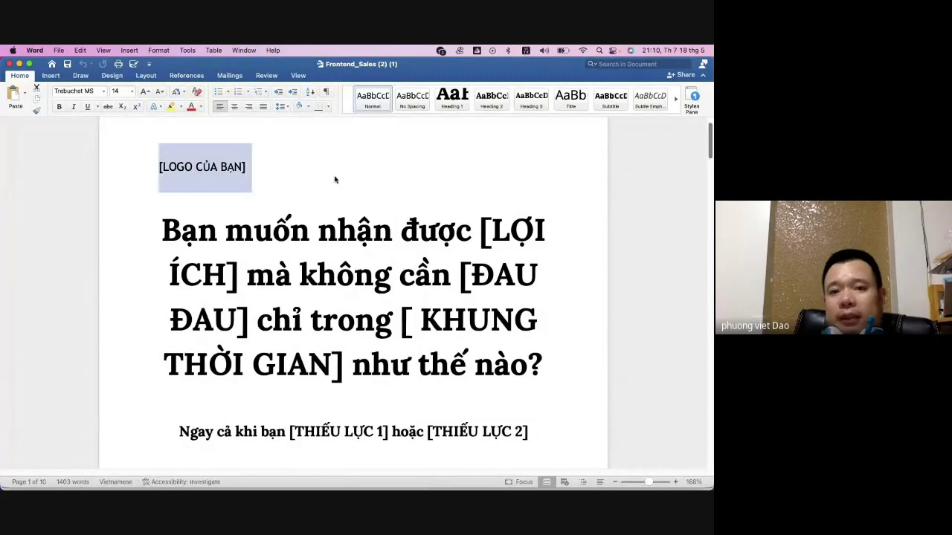
{"action": "scroll", "coordinate": [346, 185], "scroll_direction": "down", "scroll_amount": 1}
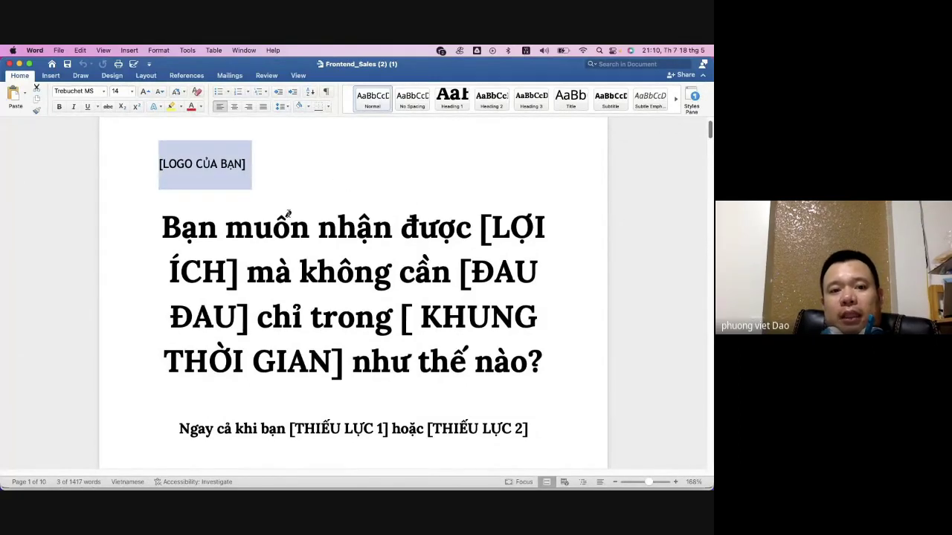
{"action": "left_click_drag", "start_coordinate": [163, 219], "coordinate": [470, 232]}
{"action": "scroll", "coordinate": [468, 260], "scroll_direction": "down", "scroll_amount": 1}
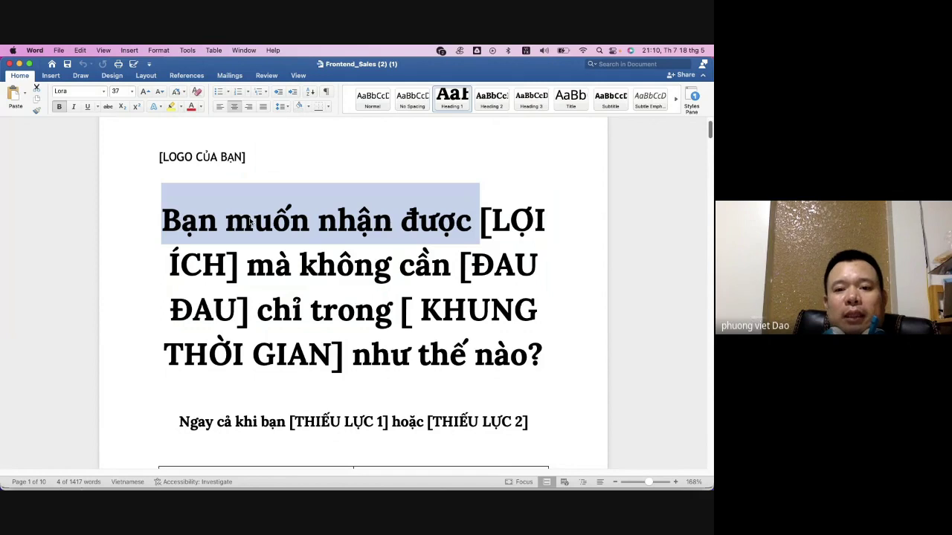
{"action": "left_click", "coordinate": [495, 222]}
{"action": "left_click_drag", "start_coordinate": [495, 222], "coordinate": [544, 240]}
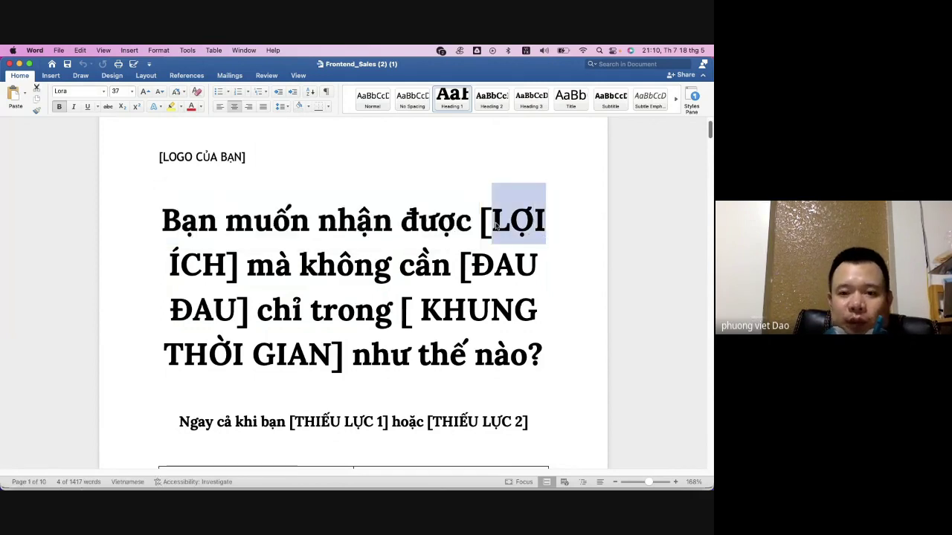
{"action": "left_click", "coordinate": [165, 227]}
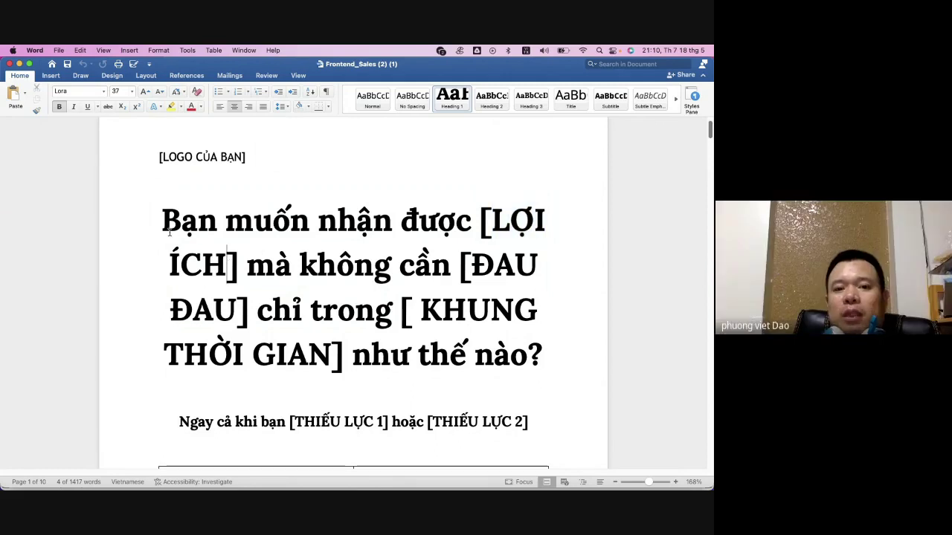
{"action": "left_click_drag", "start_coordinate": [362, 226], "coordinate": [372, 229]}
{"action": "left_click", "coordinate": [421, 221]}
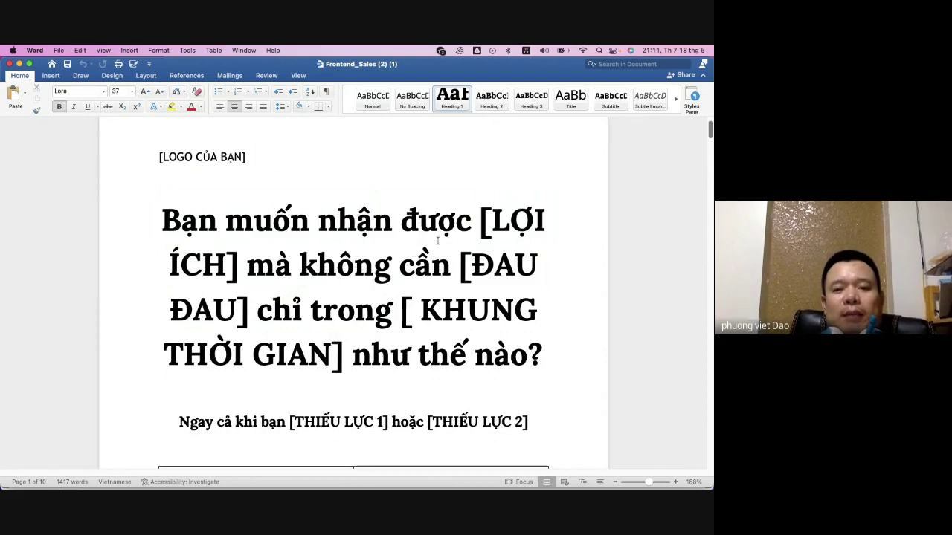
{"action": "left_click", "coordinate": [458, 273]}
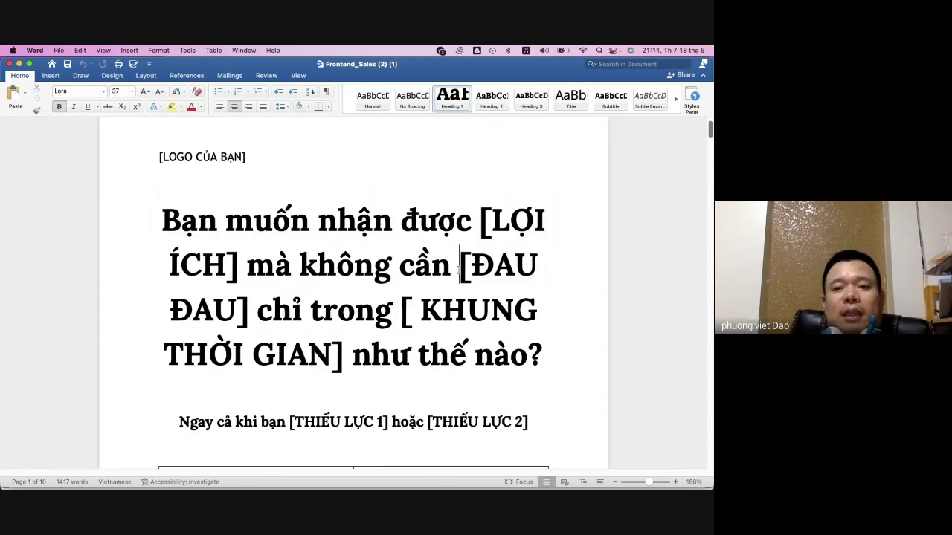
{"action": "left_click_drag", "start_coordinate": [474, 264], "coordinate": [239, 296]}
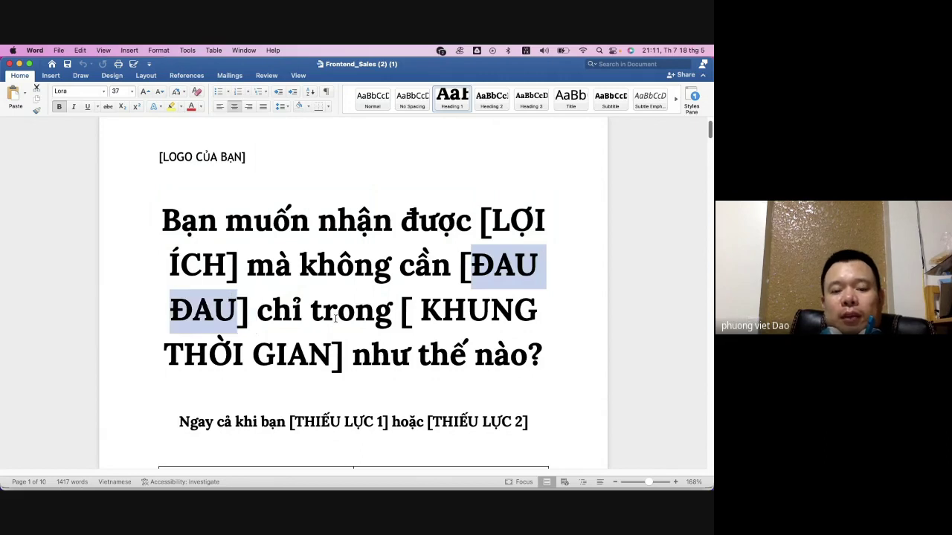
{"action": "scroll", "coordinate": [334, 301], "scroll_direction": "down", "scroll_amount": 1}
{"action": "left_click_drag", "start_coordinate": [419, 290], "coordinate": [542, 338]}
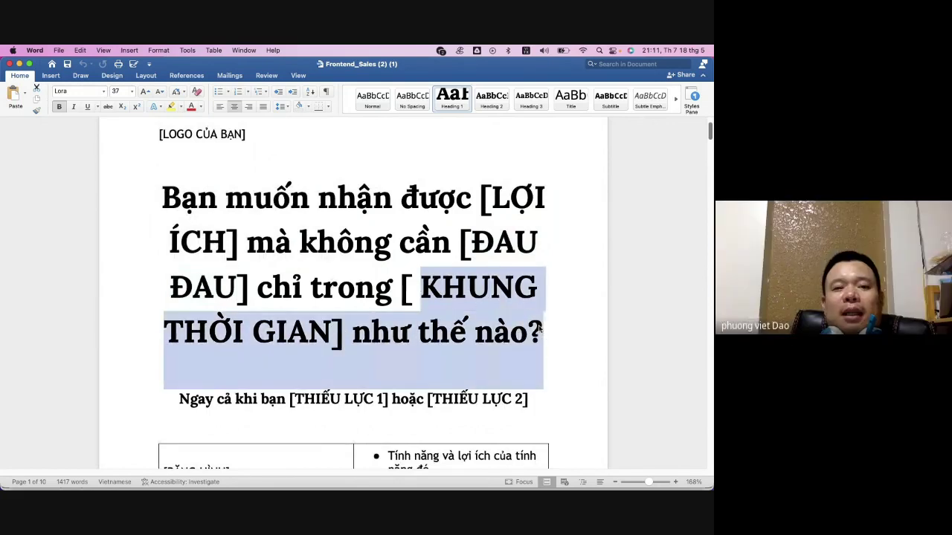
{"action": "left_click_drag", "start_coordinate": [162, 186], "coordinate": [525, 320]}
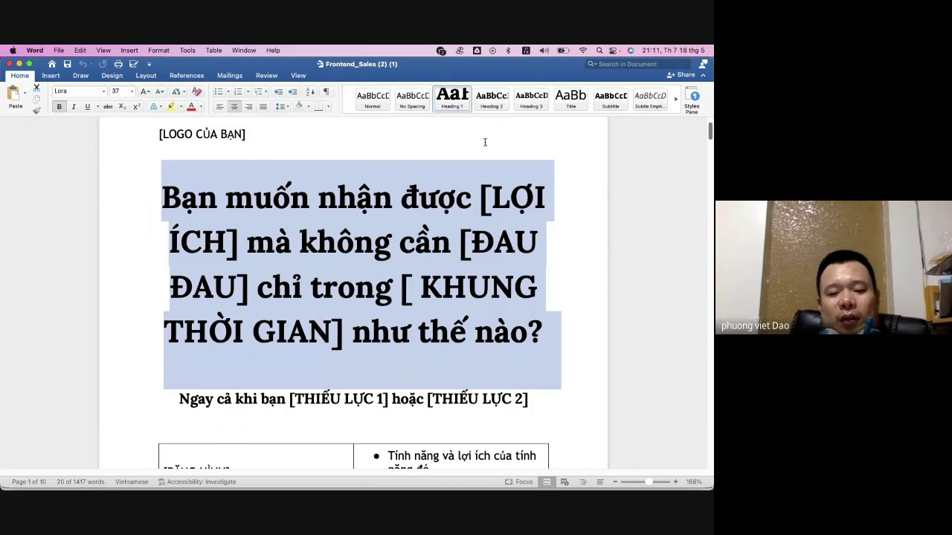
{"action": "scroll", "coordinate": [417, 251], "scroll_direction": "down", "scroll_amount": 1}
{"action": "scroll", "coordinate": [407, 250], "scroll_direction": "down", "scroll_amount": 2}
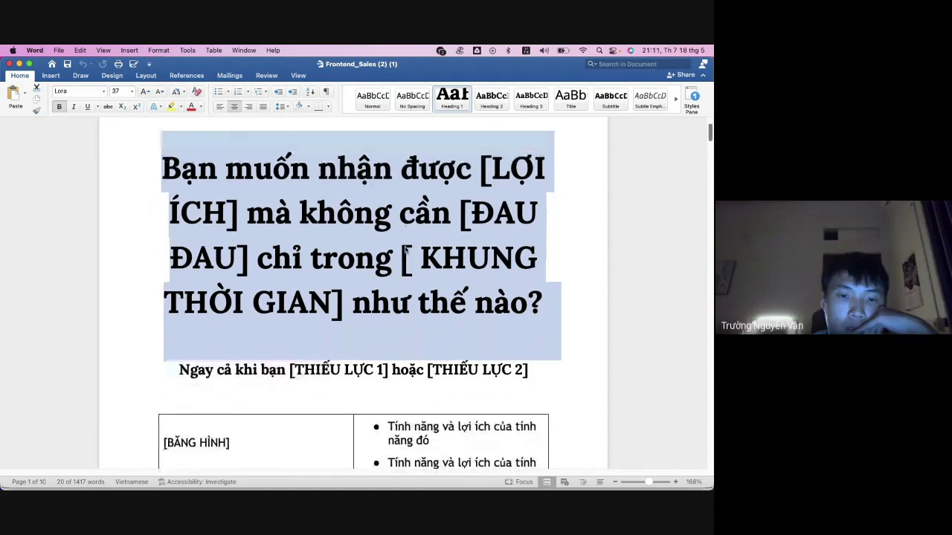
{"action": "scroll", "coordinate": [435, 271], "scroll_direction": "down", "scroll_amount": 3}
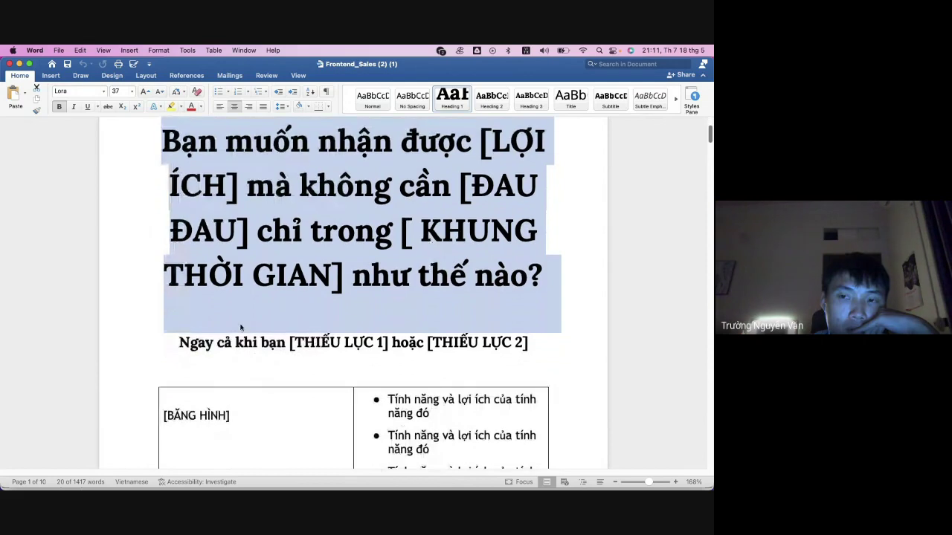
{"action": "left_click_drag", "start_coordinate": [179, 342], "coordinate": [520, 343]}
{"action": "left_click", "coordinate": [235, 343]}
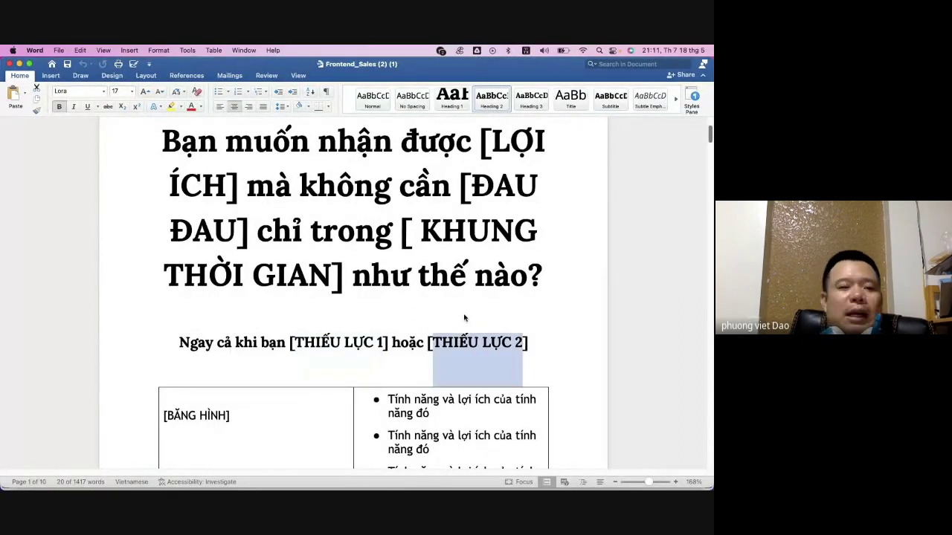
- Highlight the [BĂNG HÌNH] video placeholder and the three bullet points beside it
{"action": "scroll", "coordinate": [407, 296], "scroll_direction": "down", "scroll_amount": 3}
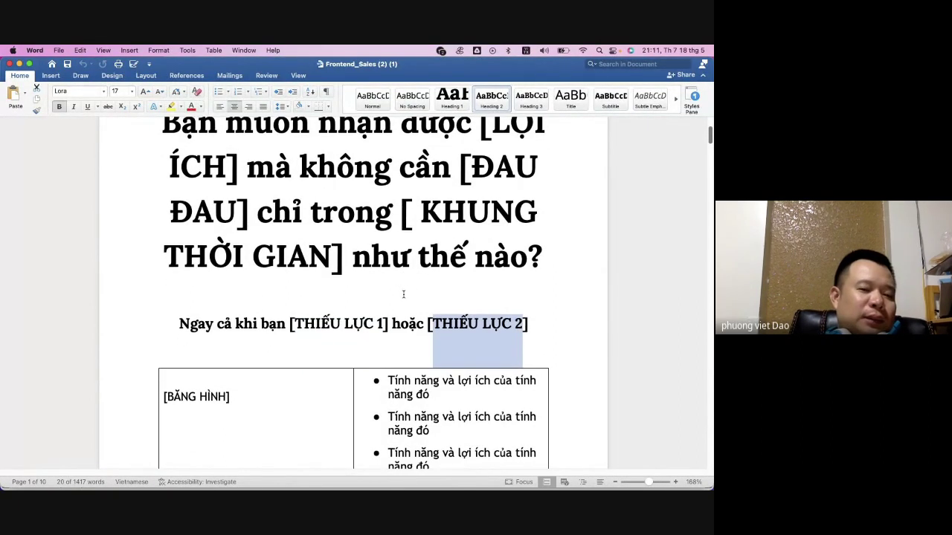
{"action": "scroll", "coordinate": [403, 294], "scroll_direction": "down", "scroll_amount": 6}
{"action": "scroll", "coordinate": [382, 296], "scroll_direction": "up", "scroll_amount": 3}
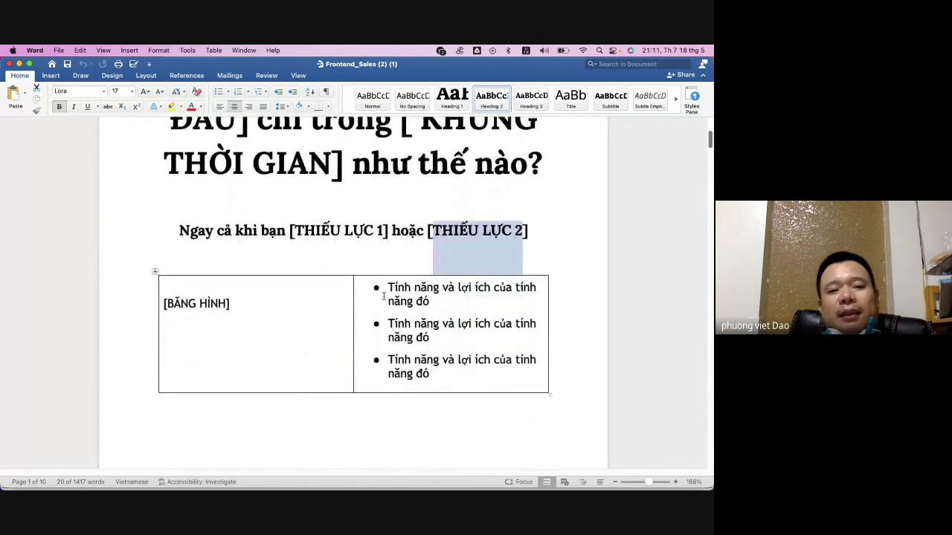
{"action": "left_click", "coordinate": [244, 291]}
{"action": "left_click_drag", "start_coordinate": [244, 291], "coordinate": [164, 290]}
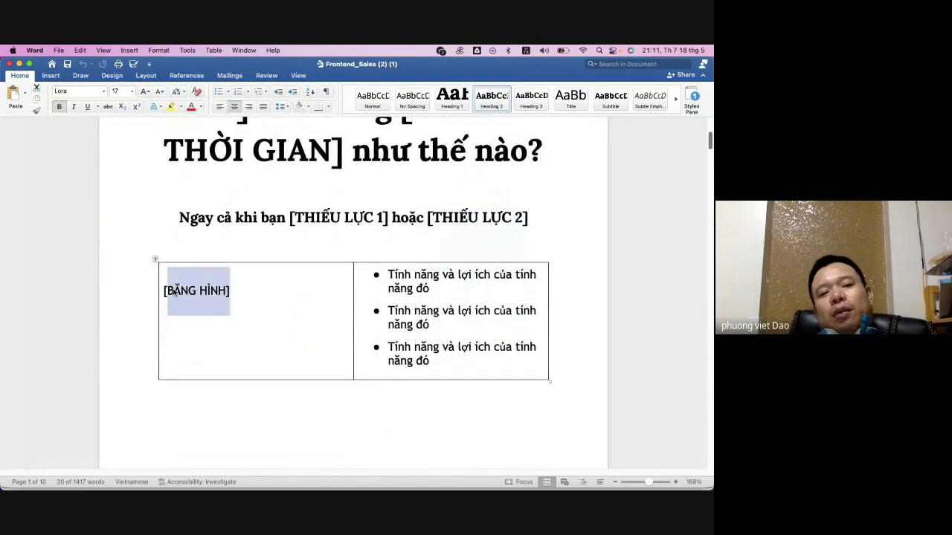
{"action": "left_click", "coordinate": [255, 289]}
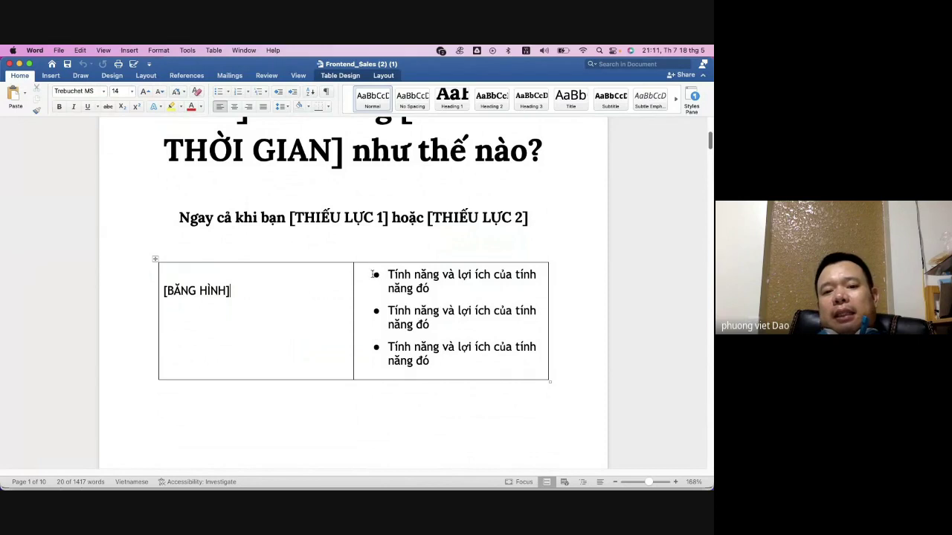
{"action": "left_click_drag", "start_coordinate": [372, 275], "coordinate": [537, 366]}
{"action": "scroll", "coordinate": [446, 313], "scroll_direction": "down", "scroll_amount": 1}
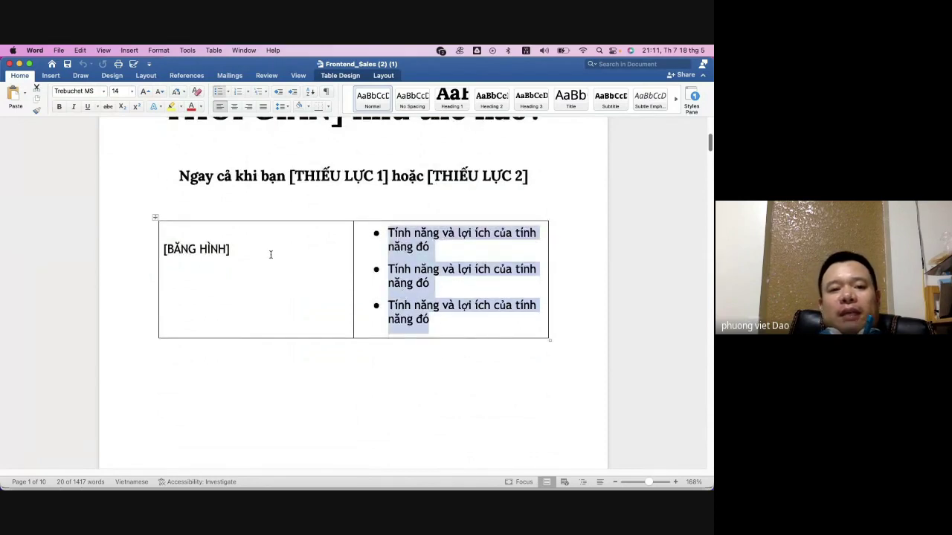
{"action": "left_click_drag", "start_coordinate": [255, 251], "coordinate": [168, 234]}
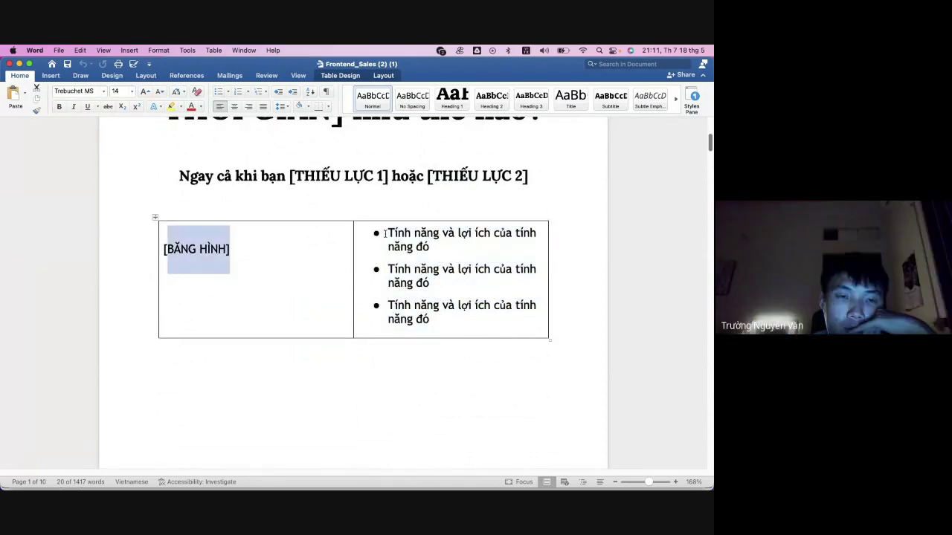
{"action": "left_click_drag", "start_coordinate": [387, 233], "coordinate": [511, 327]}
- Select the order-button placeholder, the paragraph below it, and the 'Tất cả chúng ta đều đã ở đó' heading
{"action": "scroll", "coordinate": [446, 328], "scroll_direction": "down", "scroll_amount": 10}
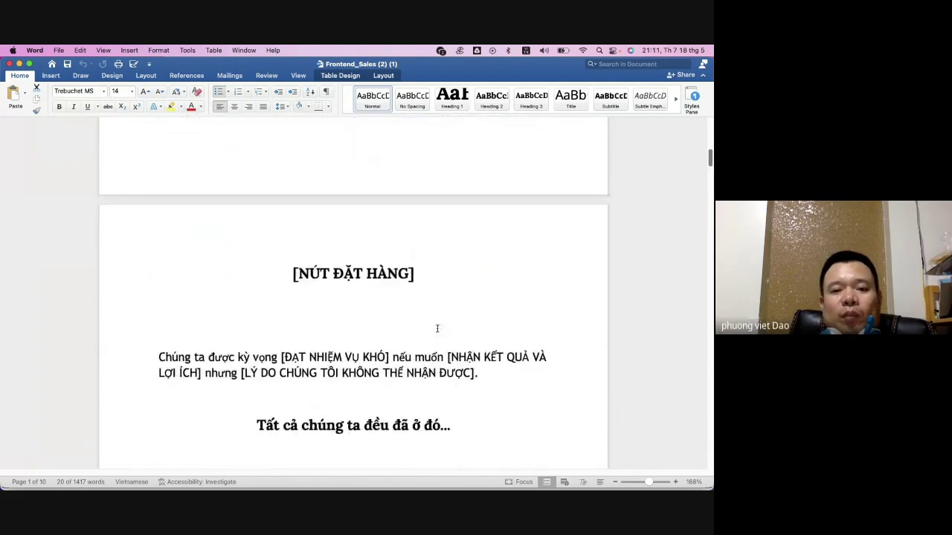
{"action": "scroll", "coordinate": [438, 328], "scroll_direction": "down", "scroll_amount": 2}
{"action": "triple_click", "coordinate": [453, 221]}
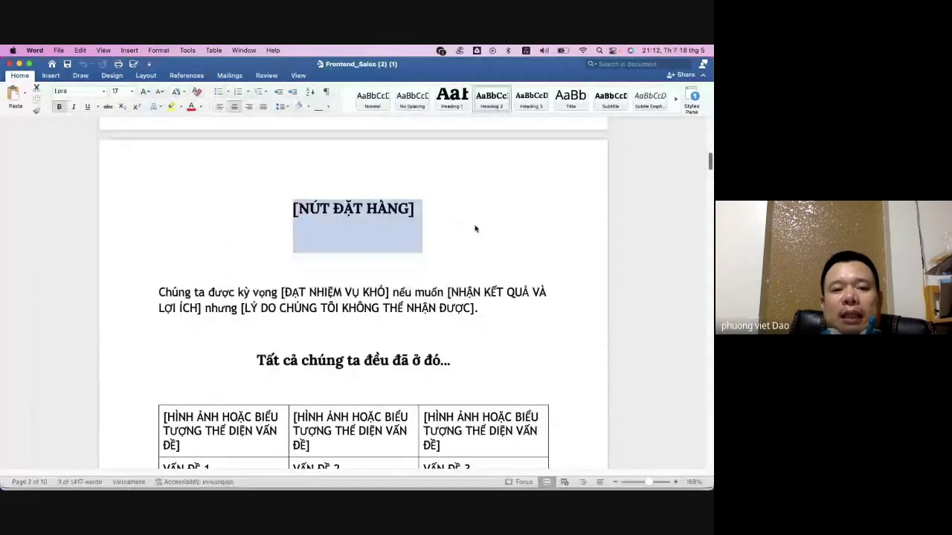
{"action": "scroll", "coordinate": [392, 276], "scroll_direction": "down", "scroll_amount": 1}
{"action": "triple_click", "coordinate": [392, 276]}
{"action": "left_click", "coordinate": [494, 325], "text": "shift"}
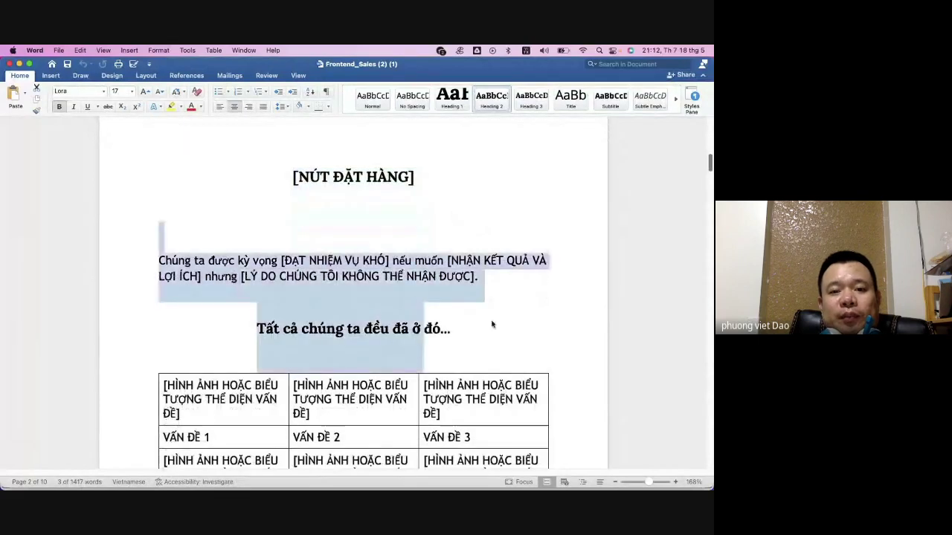
{"action": "left_click", "coordinate": [421, 317]}
{"action": "left_click_drag", "start_coordinate": [393, 328], "coordinate": [257, 328]}
{"action": "triple_click", "coordinate": [372, 328]}
- Scroll down to the 'Câu hỏi thường gặp' FAQ, then back up to the 'ĐÚNG!' section
{"action": "scroll", "coordinate": [493, 313], "scroll_direction": "down", "scroll_amount": 5}
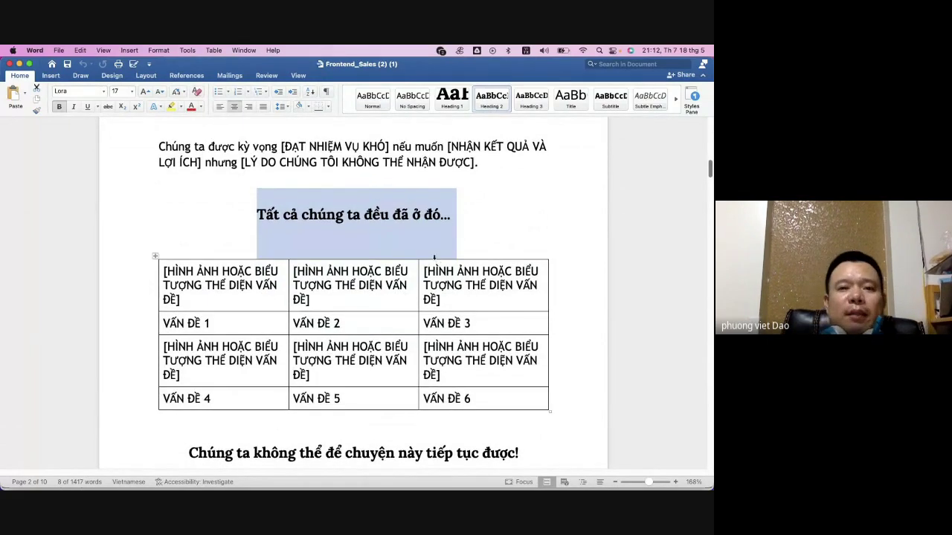
{"action": "scroll", "coordinate": [427, 246], "scroll_direction": "down", "scroll_amount": 3}
{"action": "scroll", "coordinate": [427, 245], "scroll_direction": "down", "scroll_amount": 5}
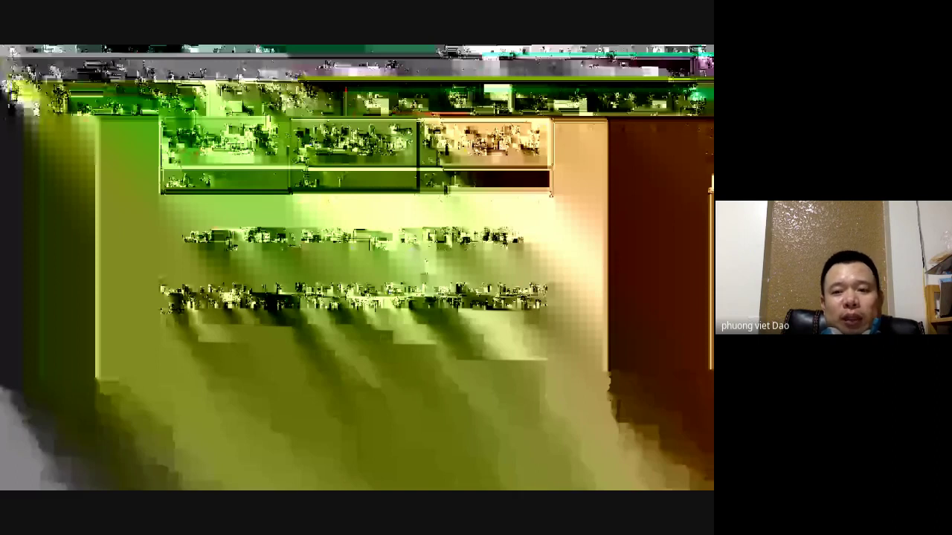
{"action": "scroll", "coordinate": [413, 268], "scroll_direction": "down", "scroll_amount": 3}
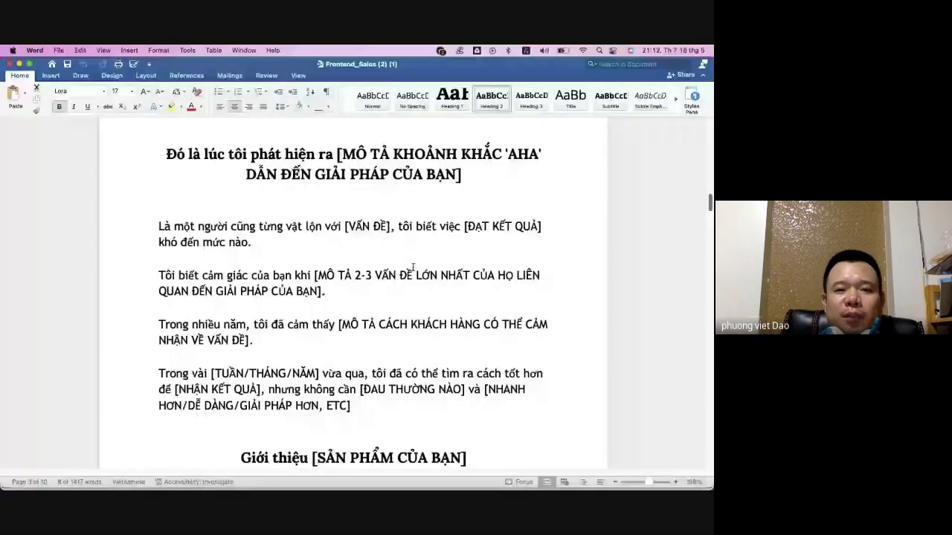
{"action": "scroll", "coordinate": [388, 299], "scroll_direction": "down", "scroll_amount": 15}
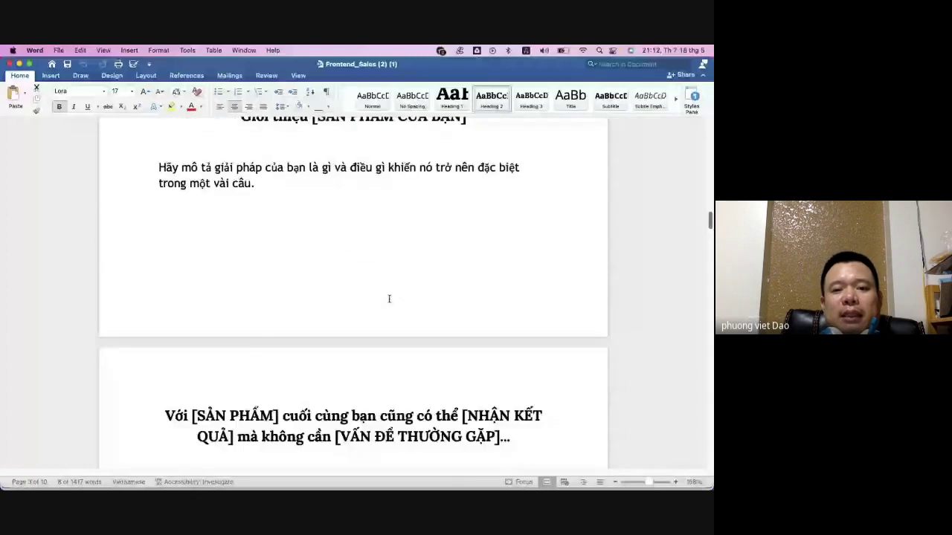
{"action": "scroll", "coordinate": [388, 299], "scroll_direction": "down", "scroll_amount": 10}
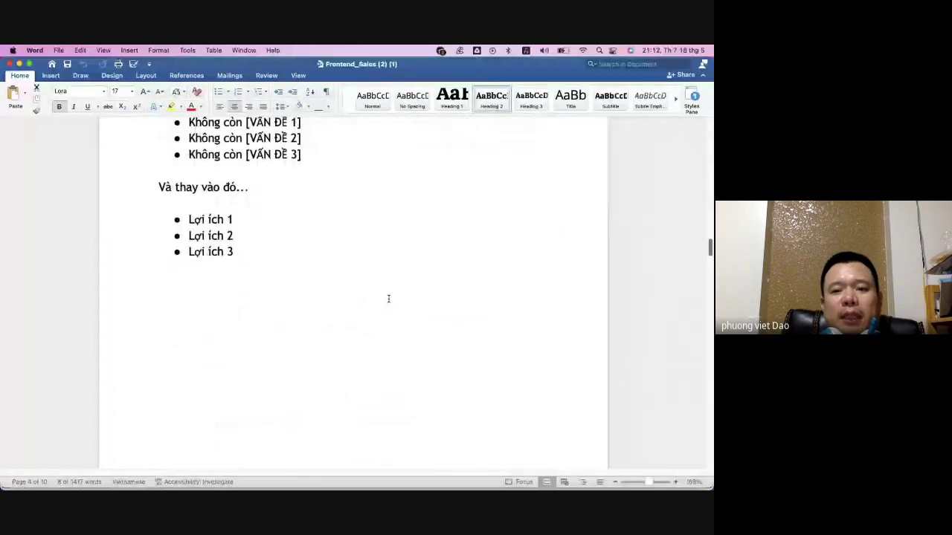
{"action": "scroll", "coordinate": [388, 300], "scroll_direction": "down", "scroll_amount": 10}
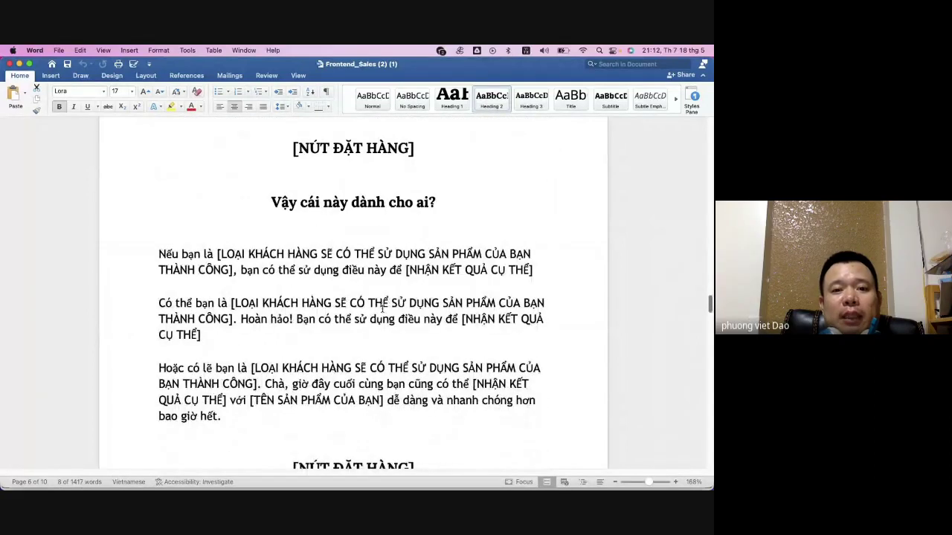
{"action": "scroll", "coordinate": [376, 306], "scroll_direction": "down", "scroll_amount": 3}
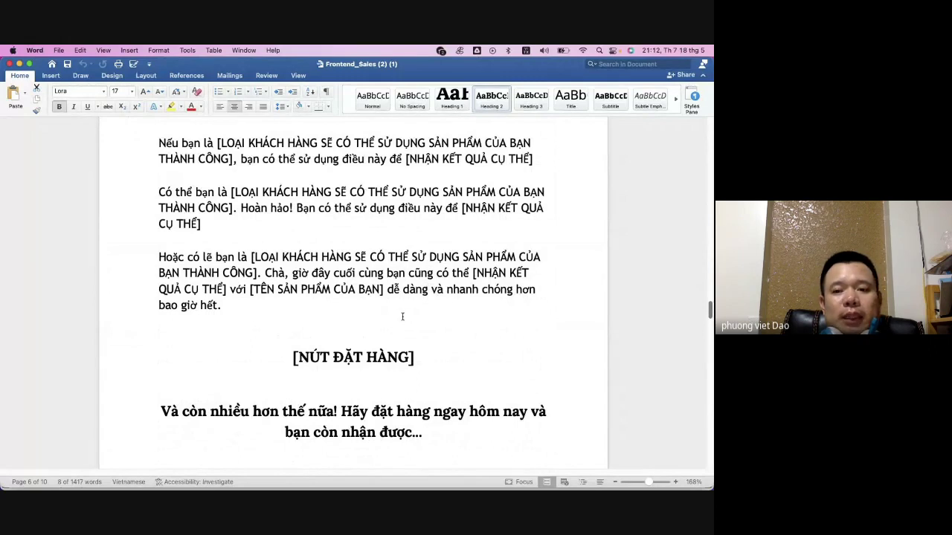
{"action": "scroll", "coordinate": [402, 317], "scroll_direction": "down", "scroll_amount": 8}
{"action": "mouse_move", "coordinate": [423, 474]}
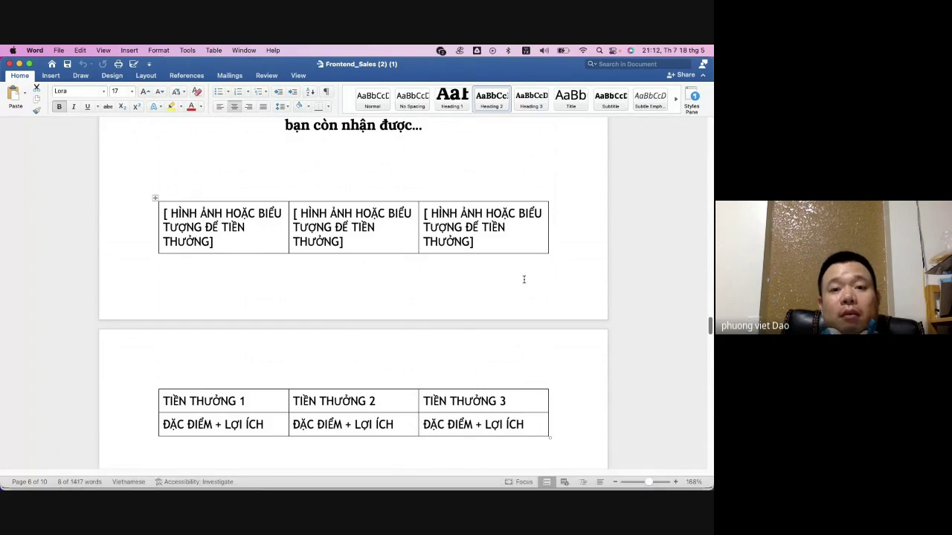
{"action": "scroll", "coordinate": [521, 279], "scroll_direction": "down", "scroll_amount": 3}
{"action": "scroll", "coordinate": [519, 290], "scroll_direction": "down", "scroll_amount": 10}
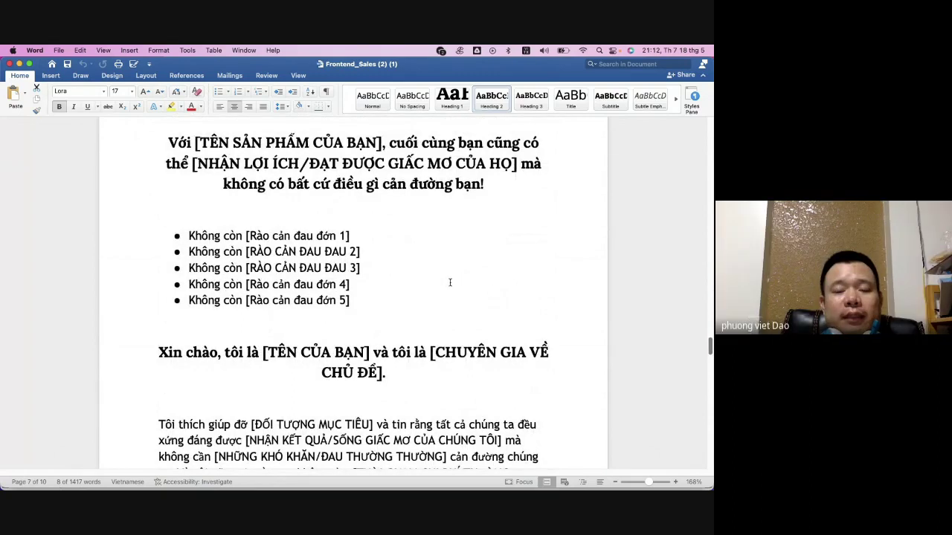
{"action": "scroll", "coordinate": [438, 284], "scroll_direction": "down", "scroll_amount": 5}
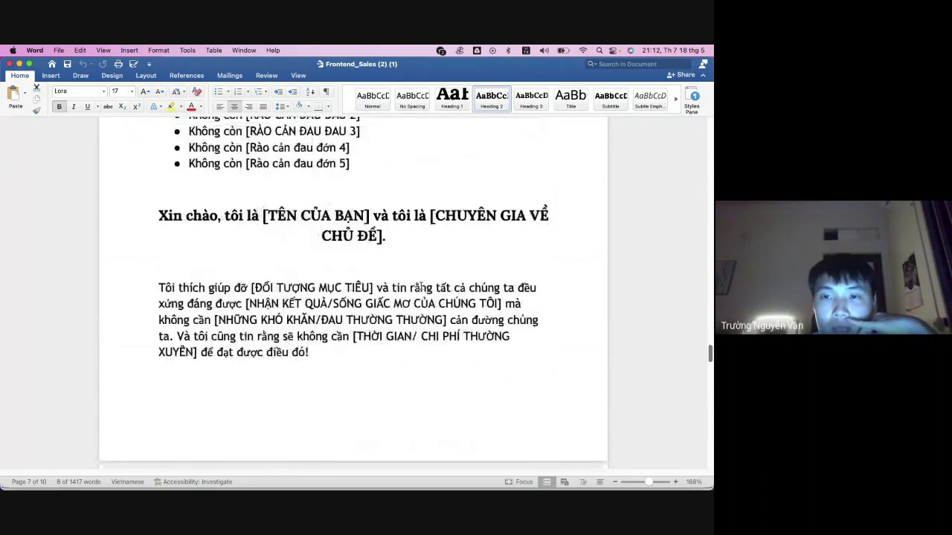
{"action": "scroll", "coordinate": [421, 288], "scroll_direction": "down", "scroll_amount": 9}
{"action": "scroll", "coordinate": [425, 287], "scroll_direction": "down", "scroll_amount": 10}
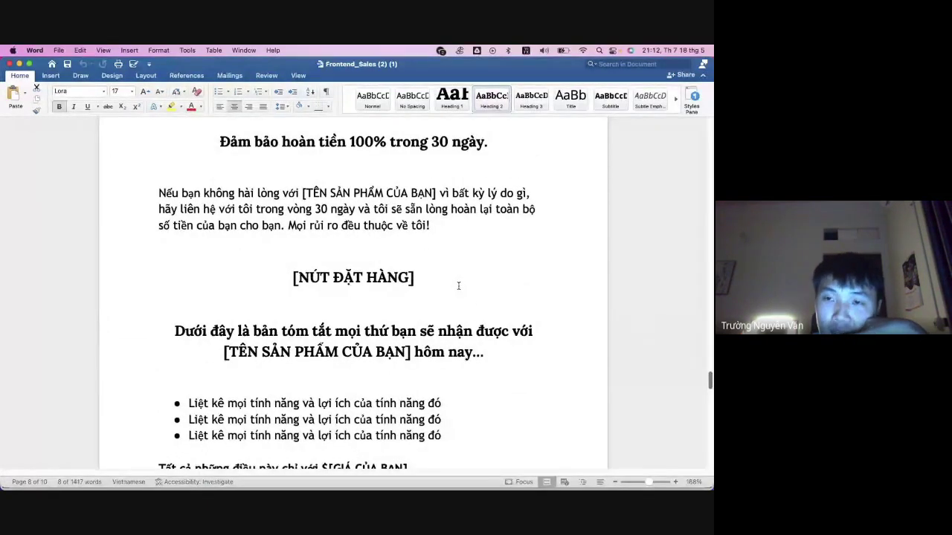
{"action": "scroll", "coordinate": [461, 283], "scroll_direction": "down", "scroll_amount": 15}
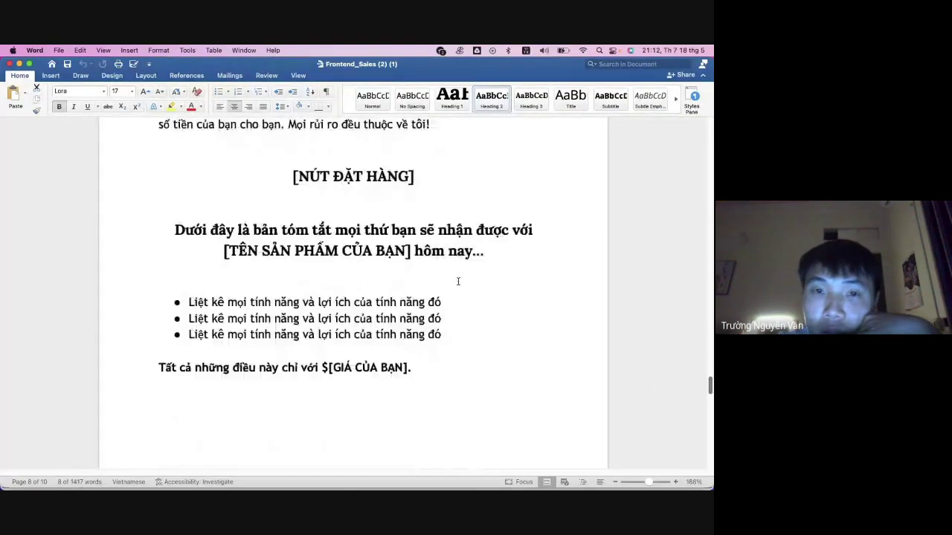
{"action": "scroll", "coordinate": [458, 282], "scroll_direction": "down", "scroll_amount": 15}
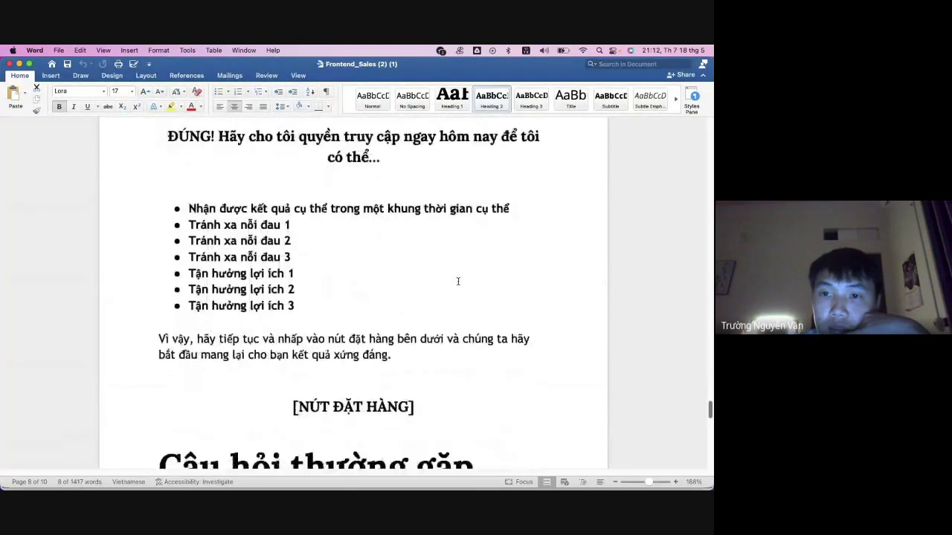
{"action": "scroll", "coordinate": [458, 281], "scroll_direction": "down", "scroll_amount": 15}
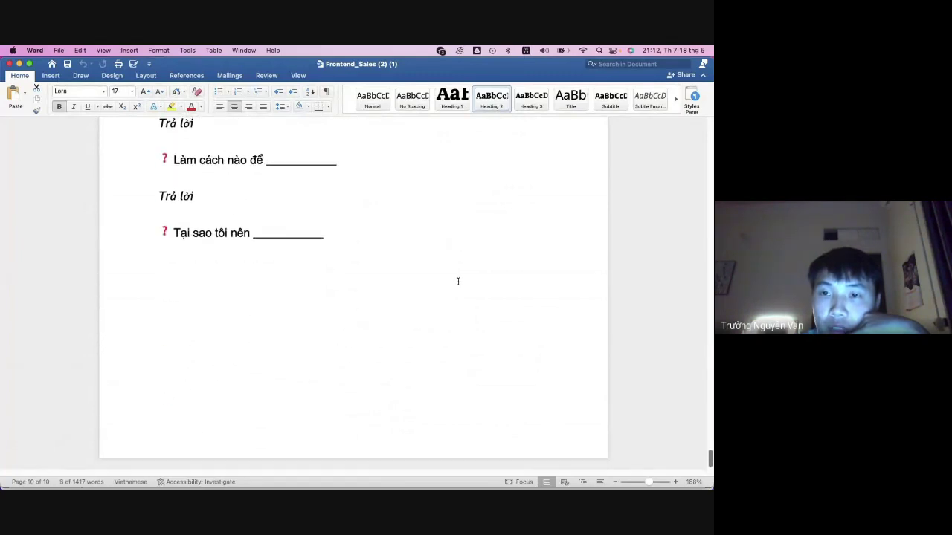
{"action": "scroll", "coordinate": [458, 281], "scroll_direction": "up", "scroll_amount": 15}
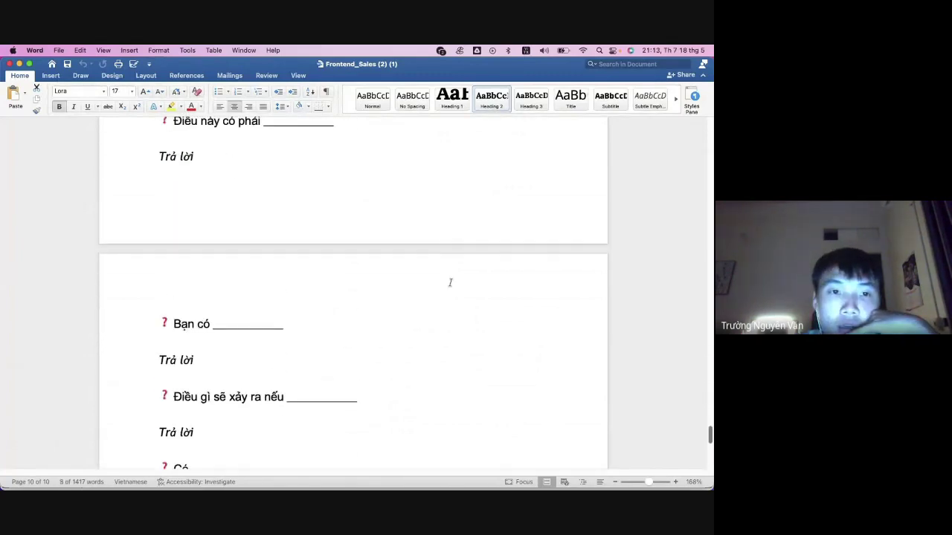
{"action": "scroll", "coordinate": [450, 283], "scroll_direction": "up", "scroll_amount": 7}
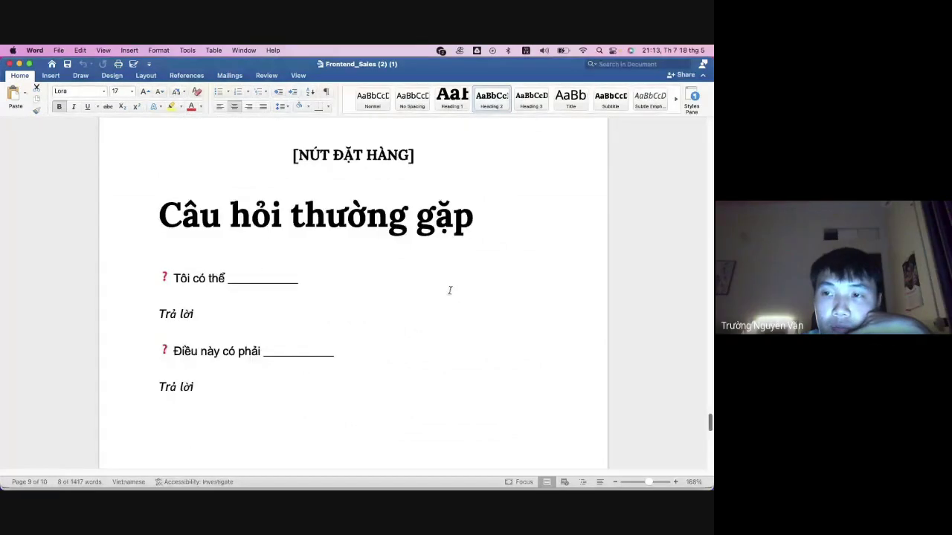
{"action": "scroll", "coordinate": [449, 290], "scroll_direction": "up", "scroll_amount": 10}
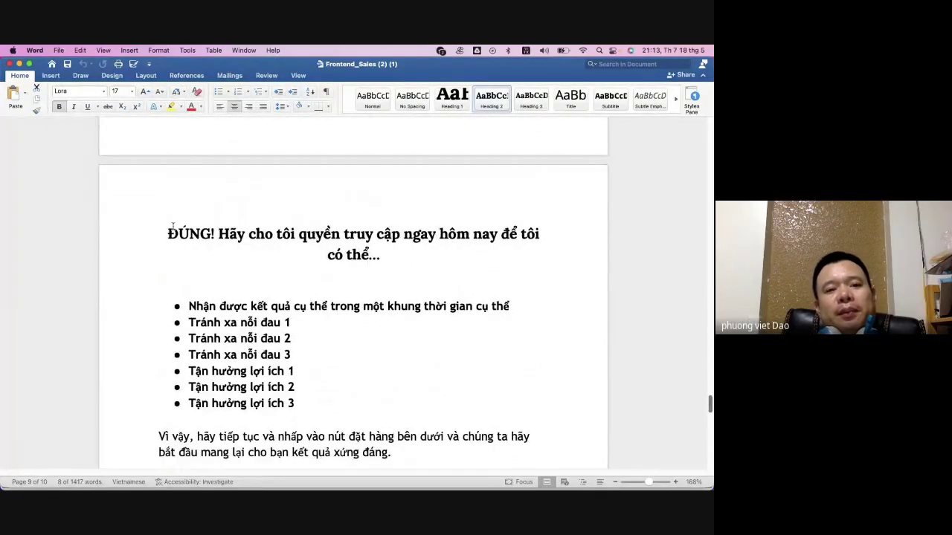
- Select the 'ĐÚNG! Hãy cho tôi quyền truy cập' heading, then scroll up to the TIỀN THƯỞNG table and [NÚT ĐẶT HÀNG] placeholder
{"action": "left_click_drag", "start_coordinate": [173, 226], "coordinate": [342, 269]}
{"action": "left_click", "coordinate": [369, 269]}
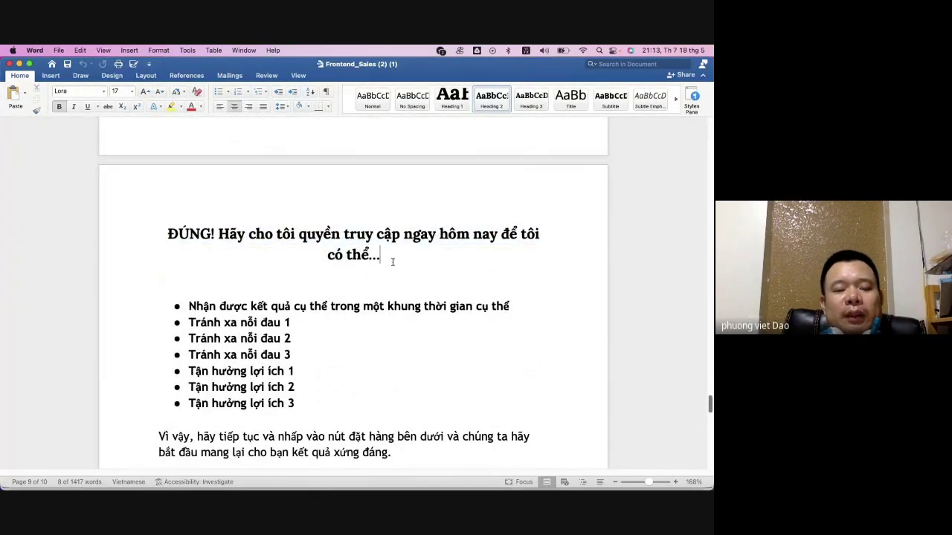
{"action": "scroll", "coordinate": [394, 265], "scroll_direction": "up", "scroll_amount": 7}
{"action": "scroll", "coordinate": [401, 265], "scroll_direction": "up", "scroll_amount": 6}
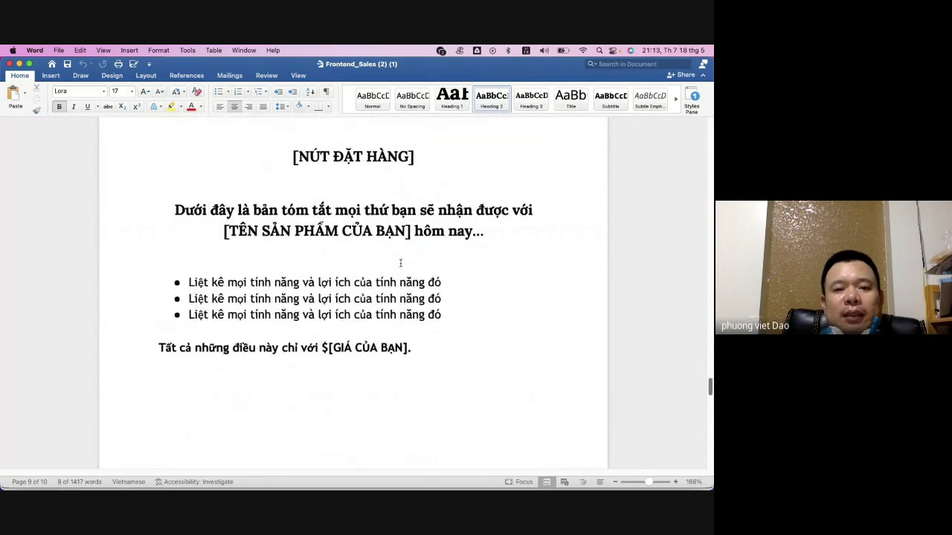
{"action": "scroll", "coordinate": [399, 259], "scroll_direction": "down", "scroll_amount": 3}
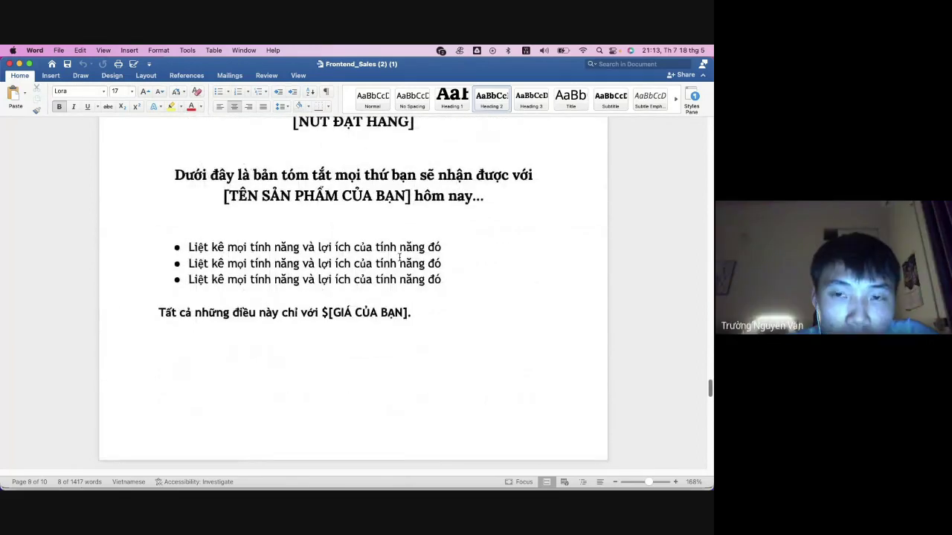
{"action": "scroll", "coordinate": [400, 257], "scroll_direction": "down", "scroll_amount": 3}
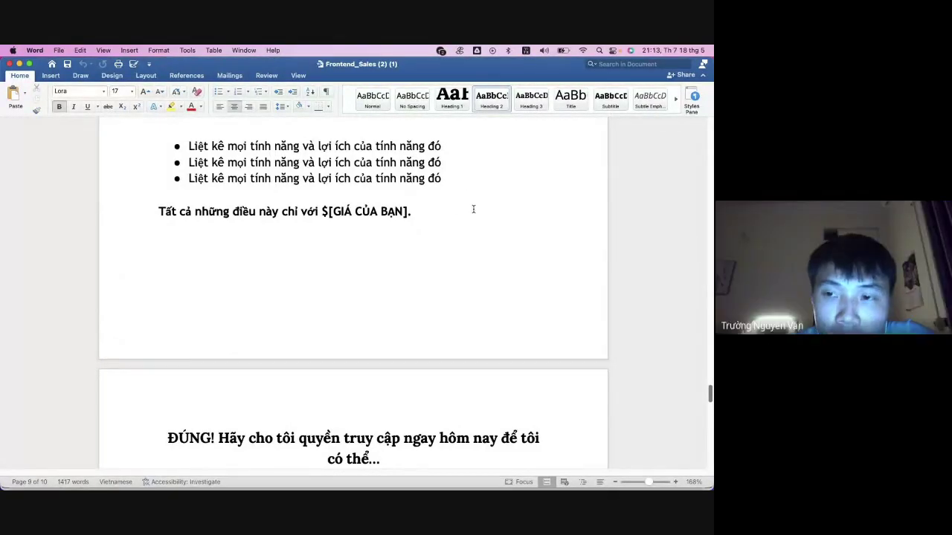
{"action": "scroll", "coordinate": [445, 236], "scroll_direction": "up", "scroll_amount": 2}
{"action": "scroll", "coordinate": [444, 241], "scroll_direction": "up", "scroll_amount": 7}
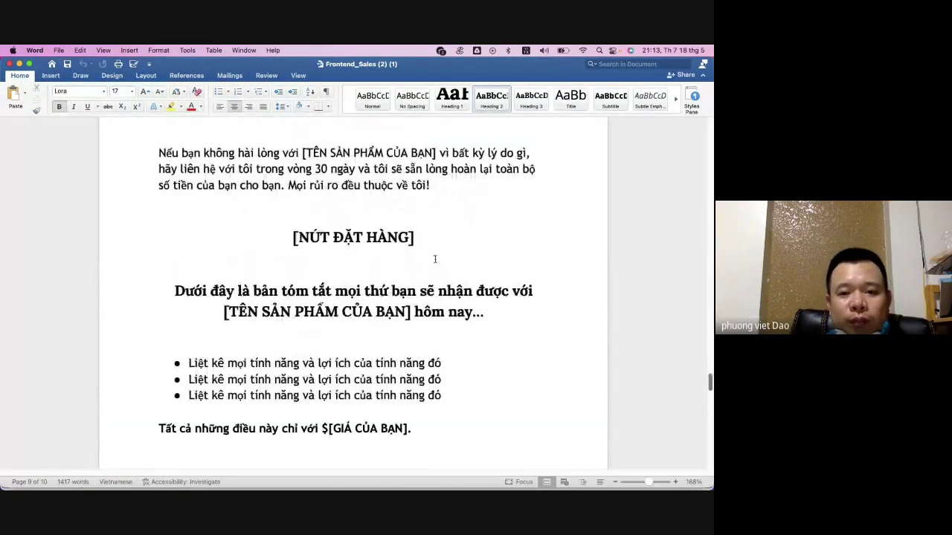
{"action": "scroll", "coordinate": [431, 256], "scroll_direction": "up", "scroll_amount": 2}
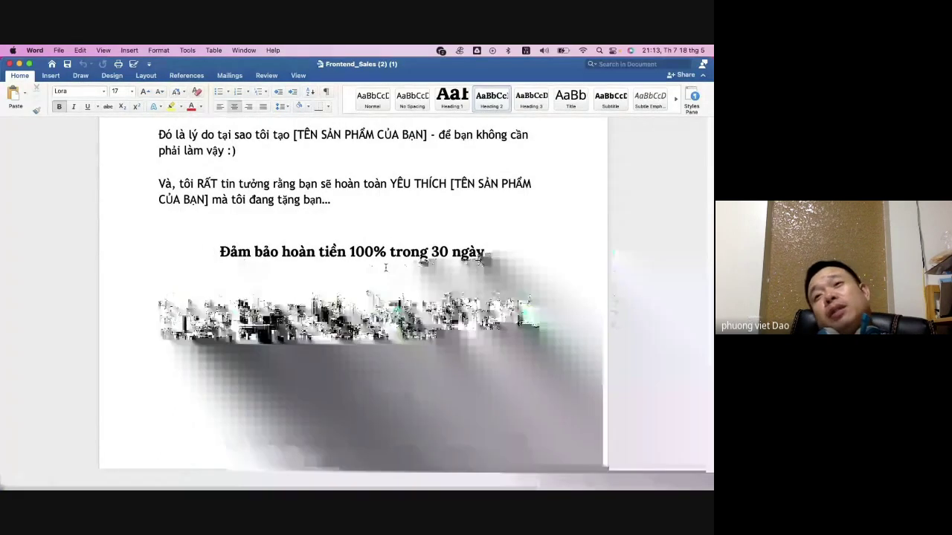
{"action": "scroll", "coordinate": [377, 270], "scroll_direction": "down", "scroll_amount": 1}
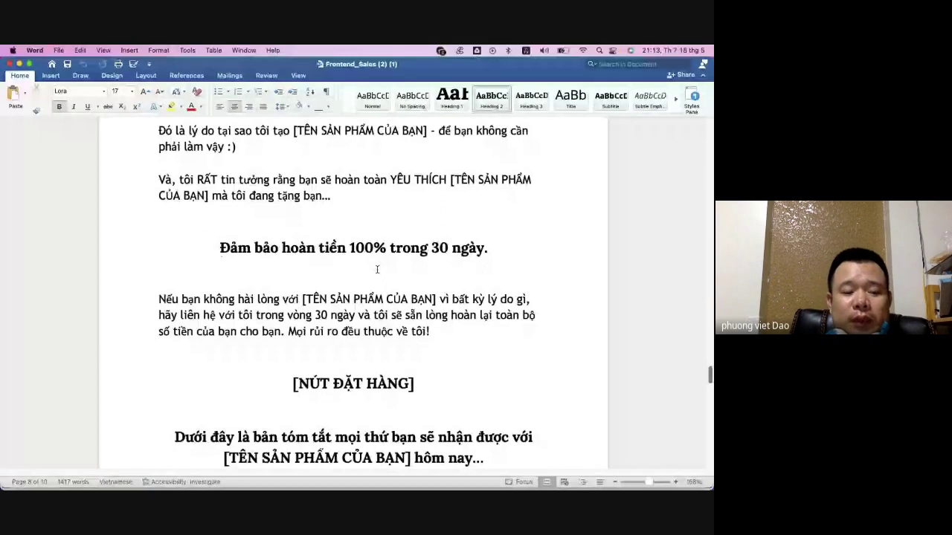
{"action": "scroll", "coordinate": [377, 270], "scroll_direction": "up", "scroll_amount": 1}
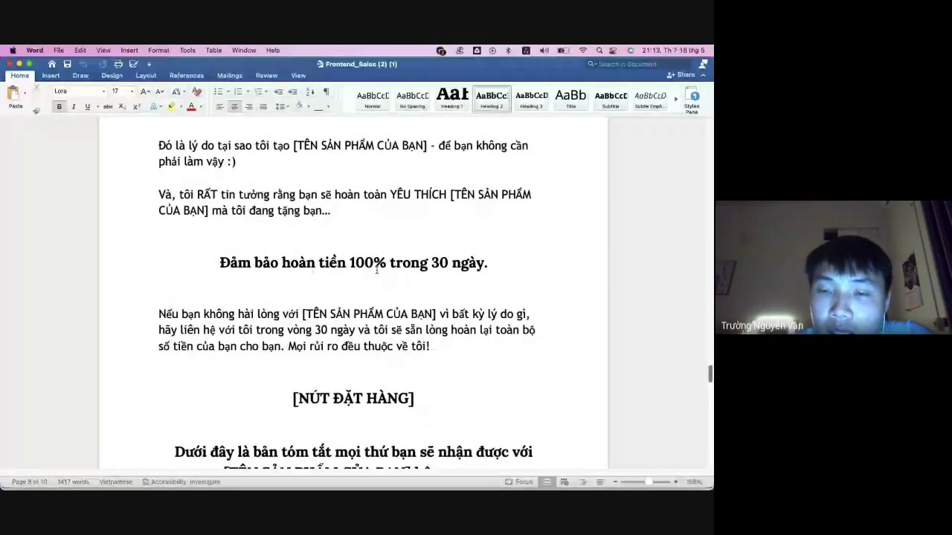
{"action": "scroll", "coordinate": [377, 271], "scroll_direction": "up", "scroll_amount": 10}
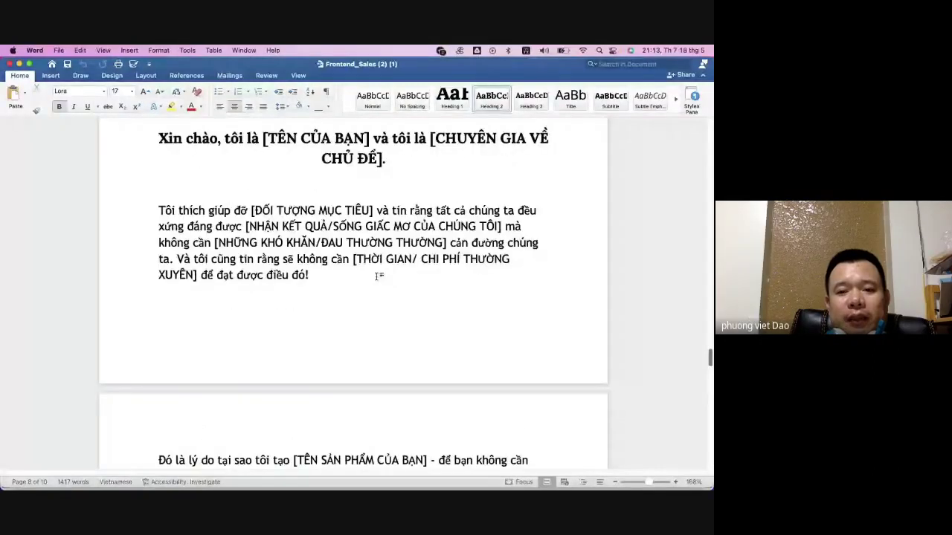
{"action": "scroll", "coordinate": [378, 276], "scroll_direction": "up", "scroll_amount": 7}
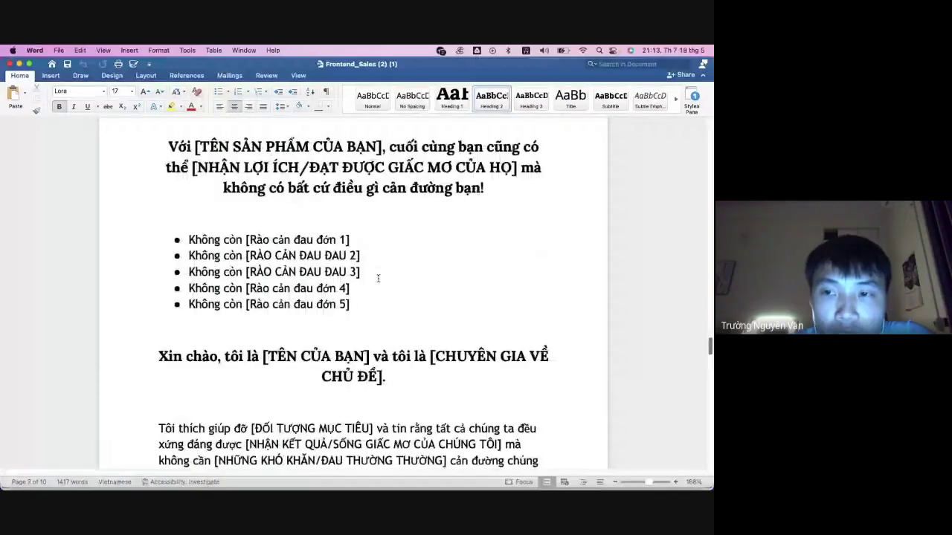
{"action": "scroll", "coordinate": [378, 278], "scroll_direction": "up", "scroll_amount": 12}
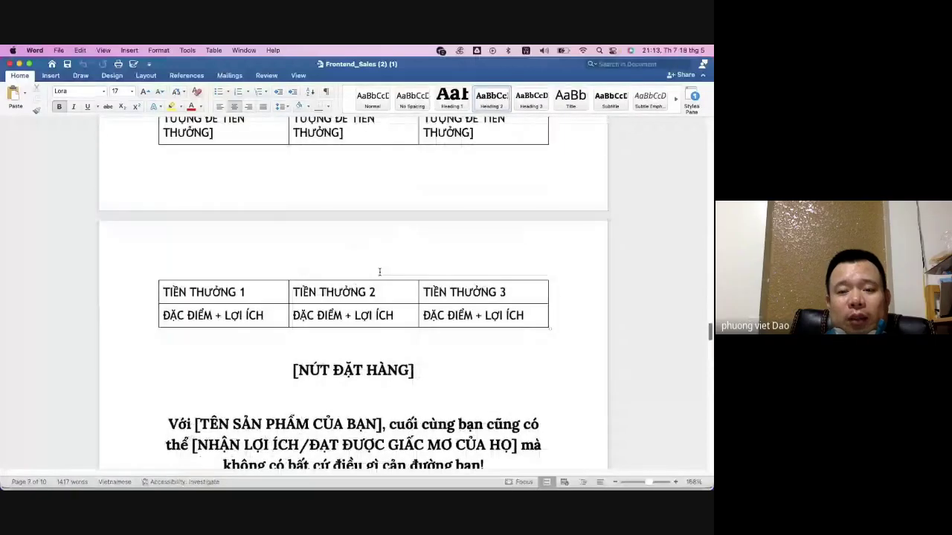
{"action": "mouse_move", "coordinate": [463, 482]}
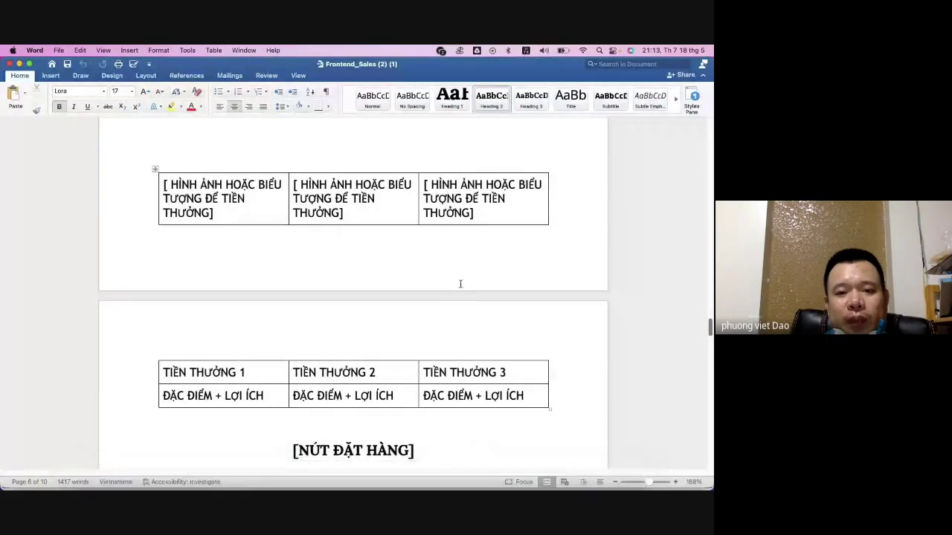
{"action": "scroll", "coordinate": [452, 291], "scroll_direction": "down", "scroll_amount": 2}
{"action": "scroll", "coordinate": [449, 313], "scroll_direction": "down", "scroll_amount": 3}
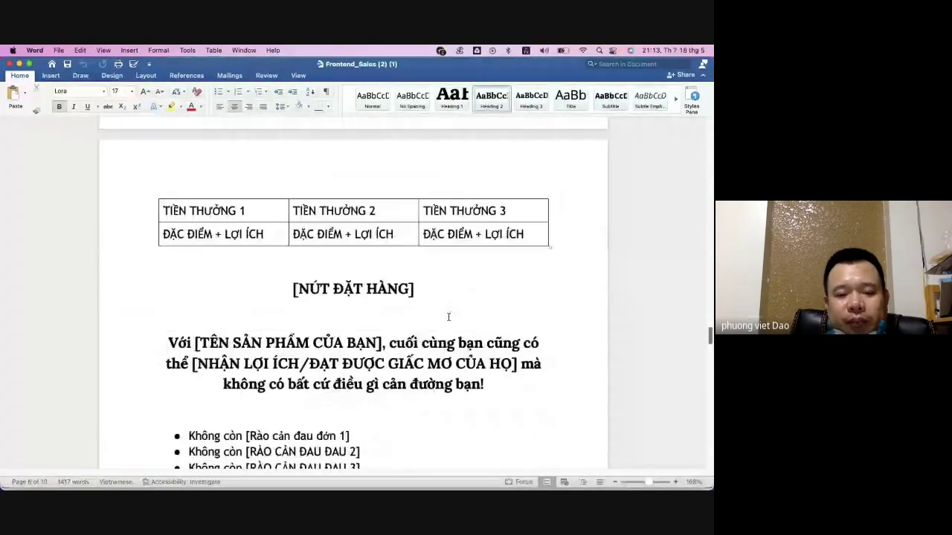
- Open the ChatGPT4 chat in Telegram at its ten titles, starting with 'Affiliates Unveiled: Decoding Online Success'
{"action": "key", "text": "super+Tab"}
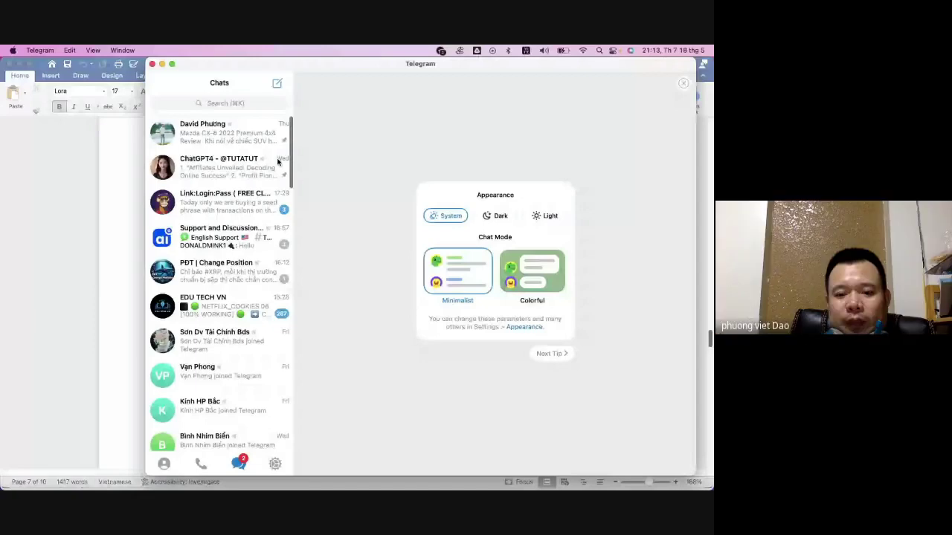
{"action": "left_click", "coordinate": [222, 168]}
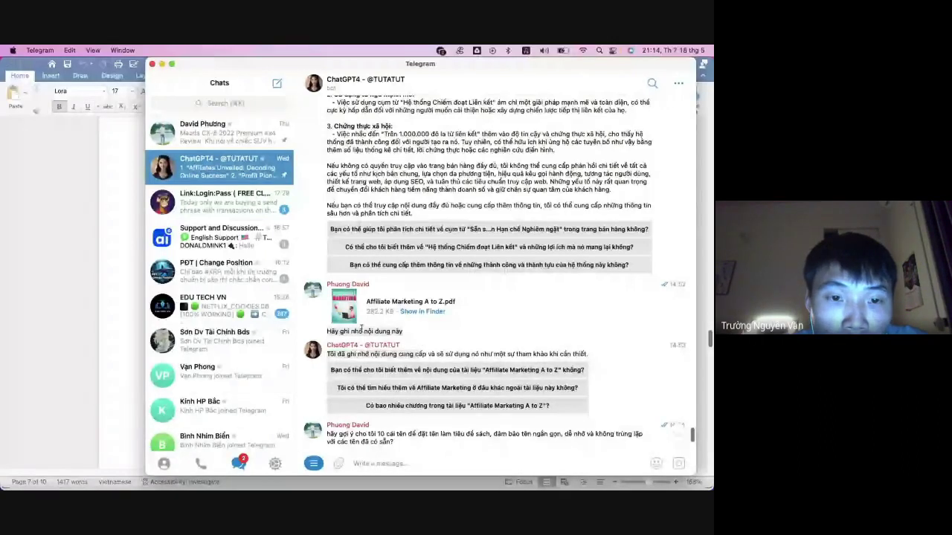
{"action": "scroll", "coordinate": [439, 320], "scroll_direction": "down", "scroll_amount": 2}
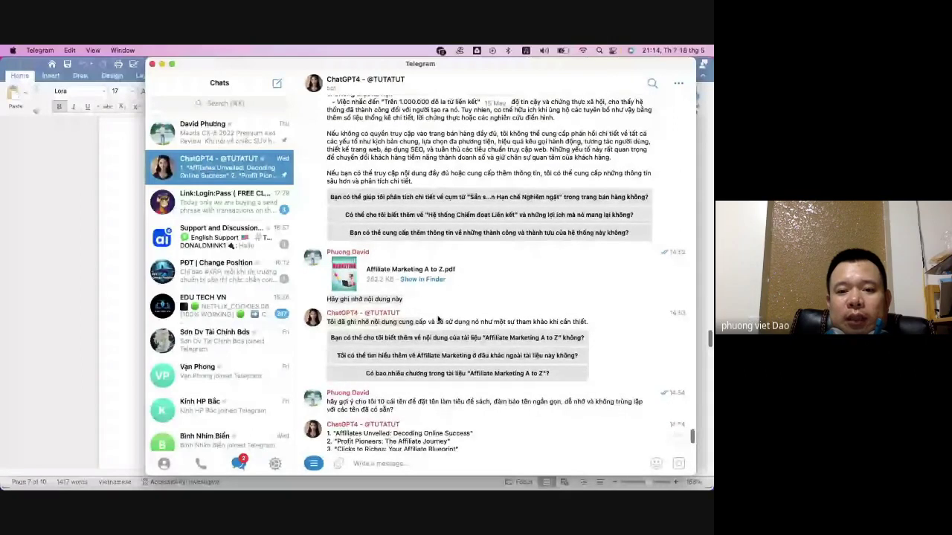
{"action": "scroll", "coordinate": [466, 337], "scroll_direction": "down", "scroll_amount": 3}
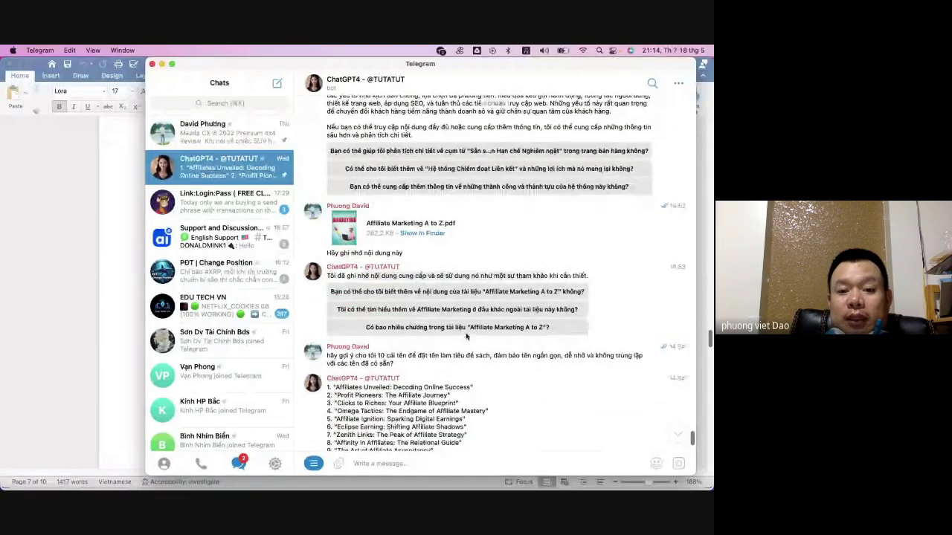
{"action": "scroll", "coordinate": [466, 337], "scroll_direction": "down", "scroll_amount": 4}
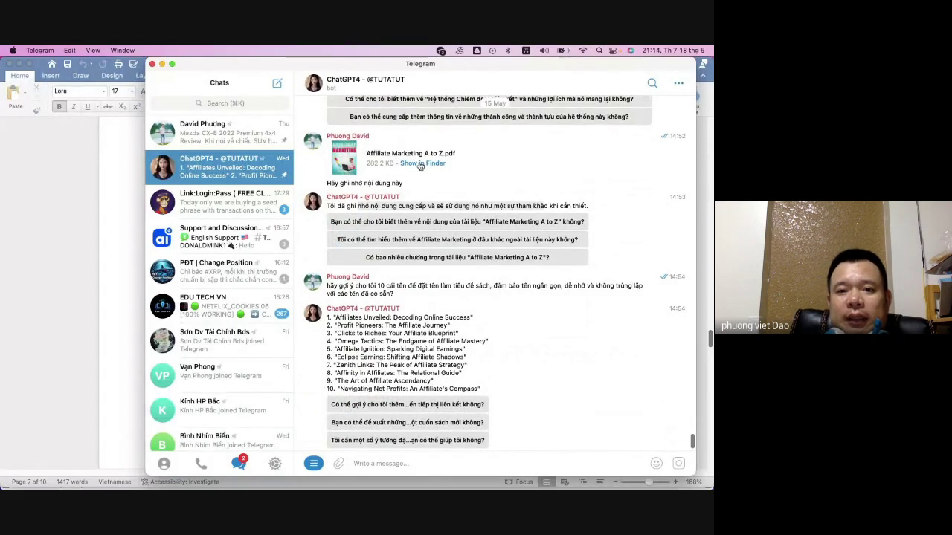
{"action": "left_click", "coordinate": [100, 224]}
{"action": "scroll", "coordinate": [312, 309], "scroll_direction": "up", "scroll_amount": 5}
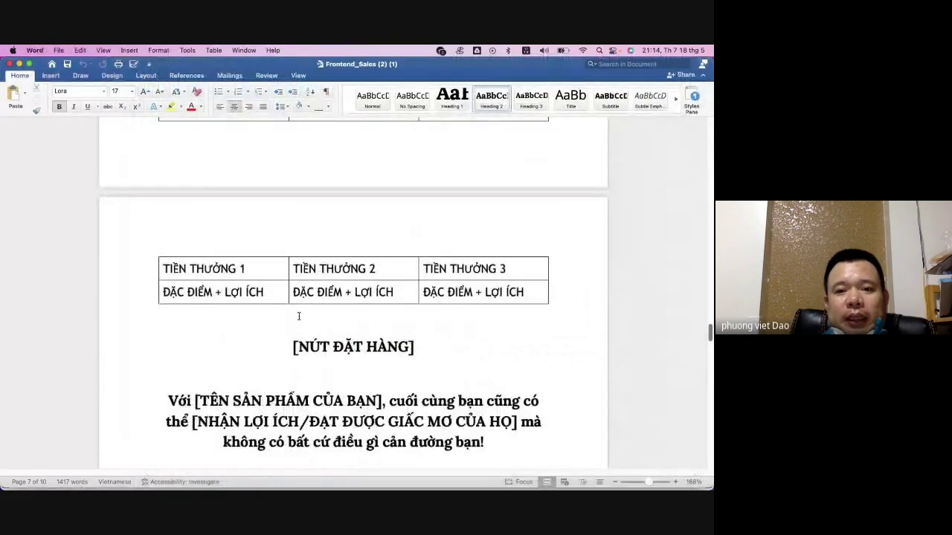
{"action": "scroll", "coordinate": [344, 307], "scroll_direction": "up", "scroll_amount": 10}
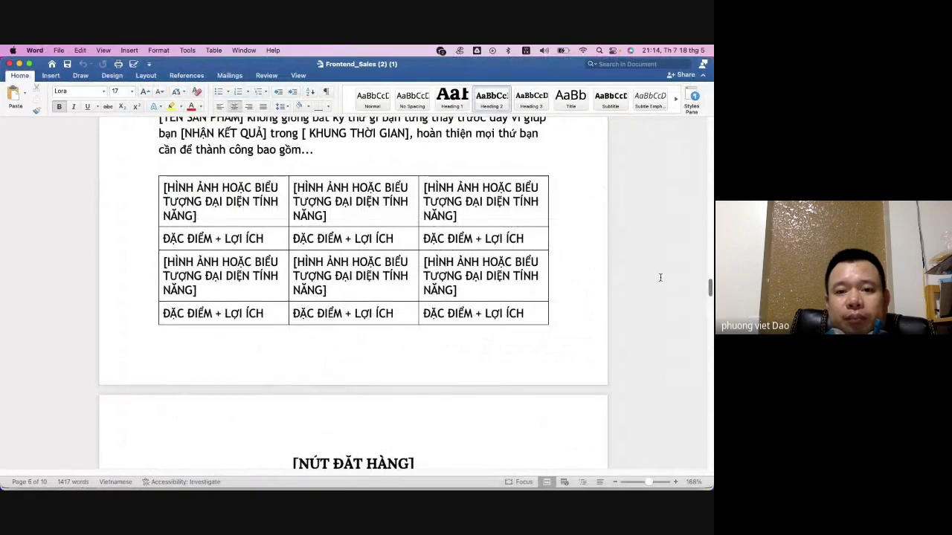
{"action": "scroll", "coordinate": [340, 270], "scroll_direction": "up", "scroll_amount": 8}
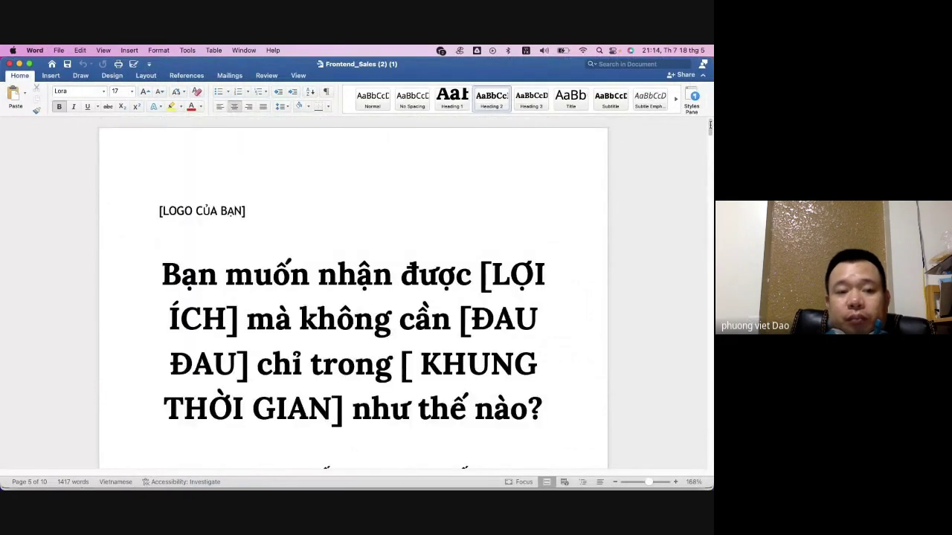
{"action": "scroll", "coordinate": [340, 270], "scroll_direction": "down", "scroll_amount": 4}
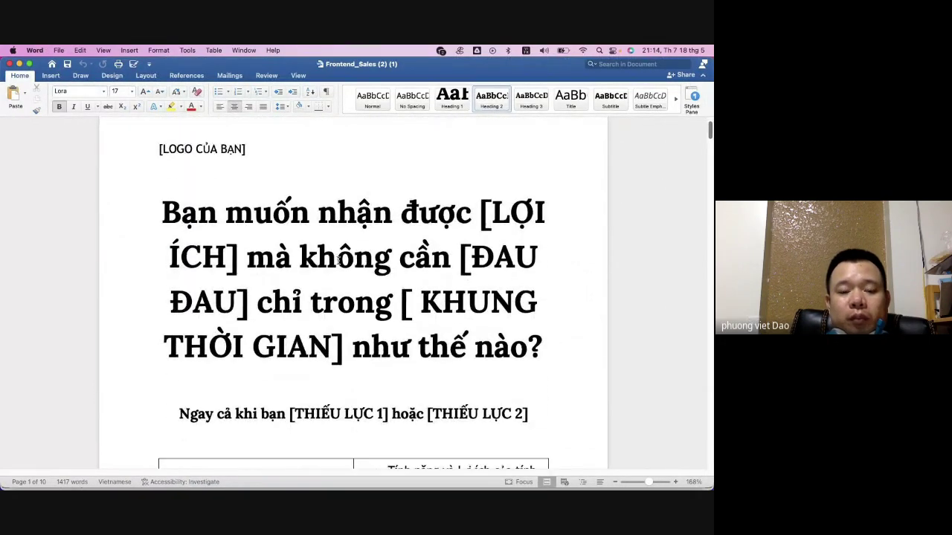
{"action": "scroll", "coordinate": [339, 262], "scroll_direction": "down", "scroll_amount": 3}
{"action": "scroll", "coordinate": [339, 265], "scroll_direction": "up", "scroll_amount": 4}
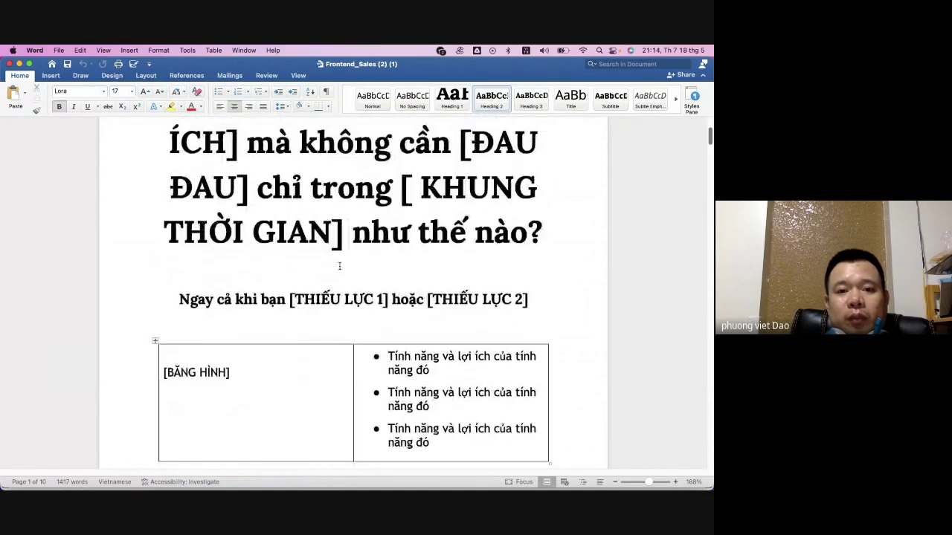
{"action": "scroll", "coordinate": [340, 267], "scroll_direction": "up", "scroll_amount": 2}
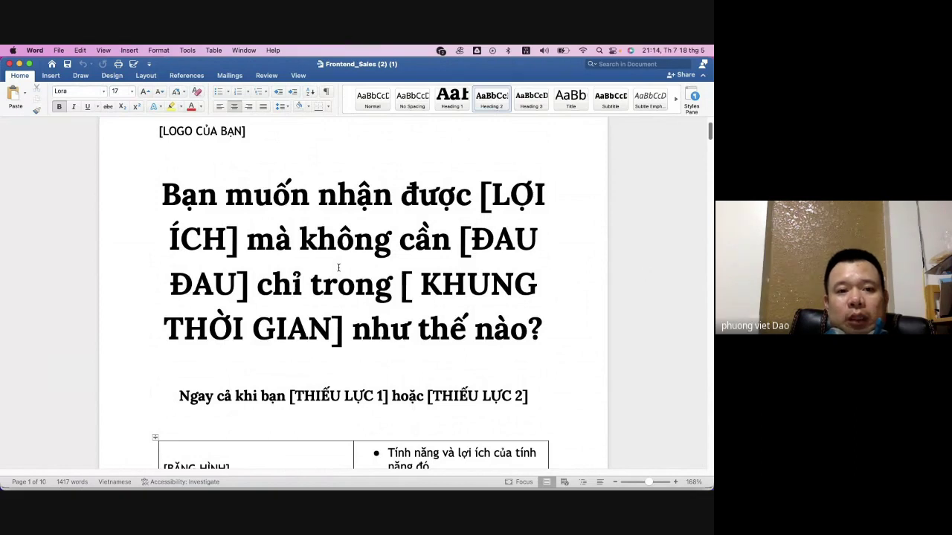
{"action": "triple_click", "coordinate": [339, 268]}
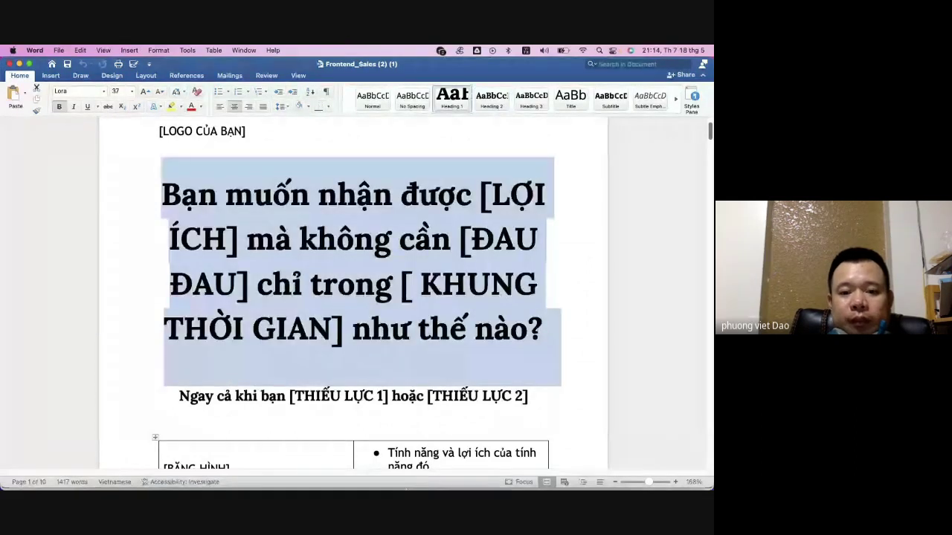
{"action": "mouse_move", "coordinate": [409, 487]}
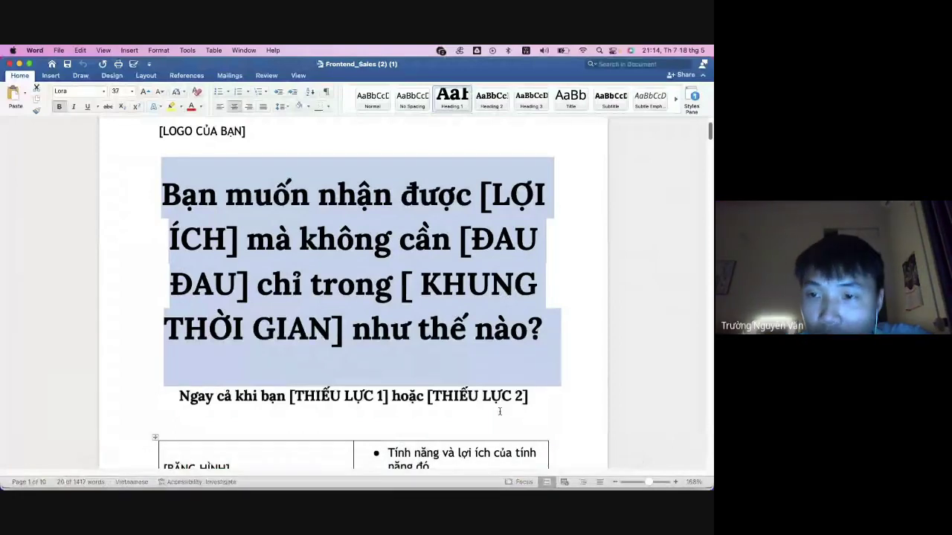
{"action": "scroll", "coordinate": [500, 411], "scroll_direction": "down", "scroll_amount": 5}
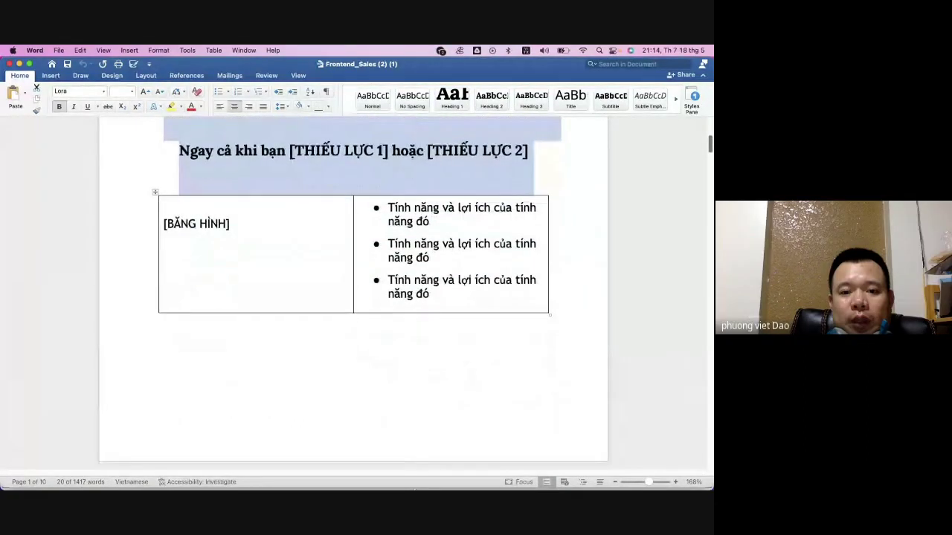
- Ask the ChatGPT4 bot 'xin chào, bạn còn nhớ nội dung tôi đã cung cấp chứ?' and read its reply
{"action": "left_click", "coordinate": [456, 474]}
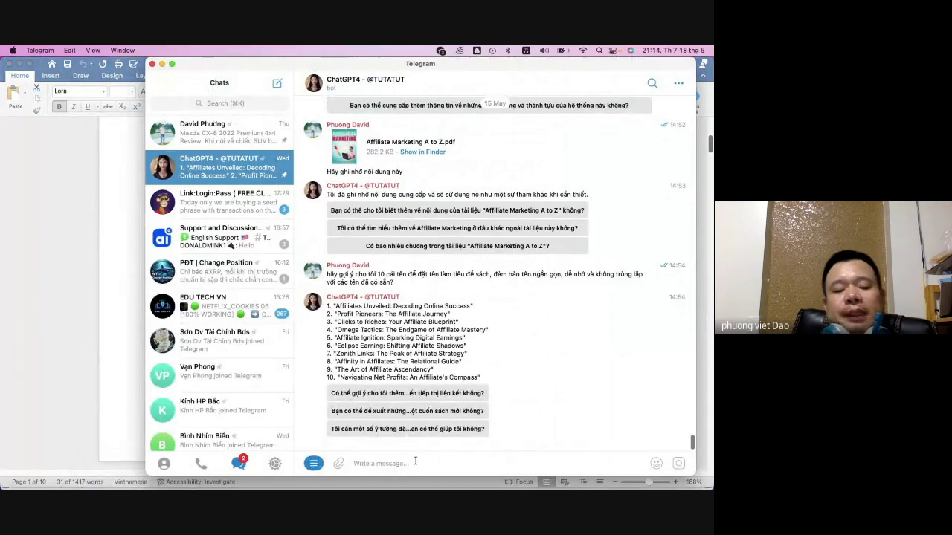
{"action": "type", "text": "xin chào?"}
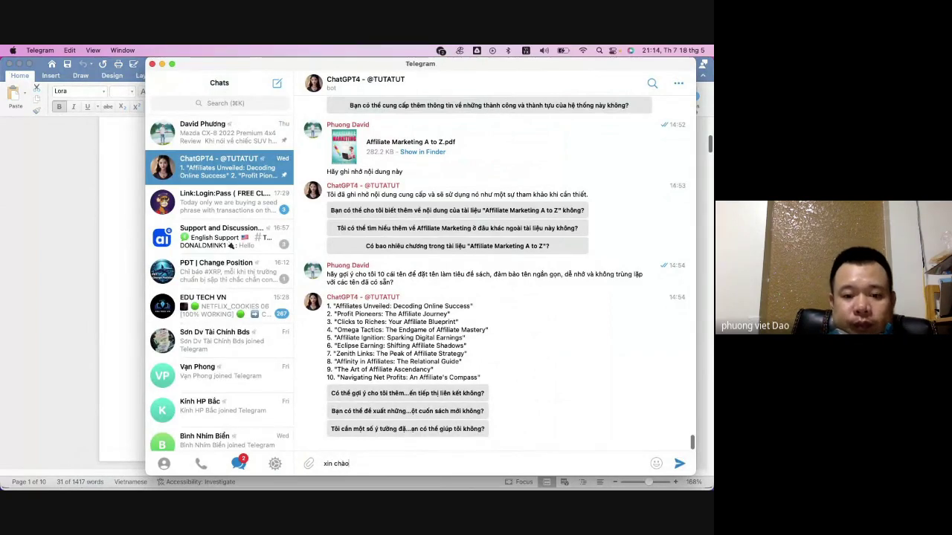
{"action": "key", "text": "BackSpace"}
{"action": "type", "text": ", bạn"}
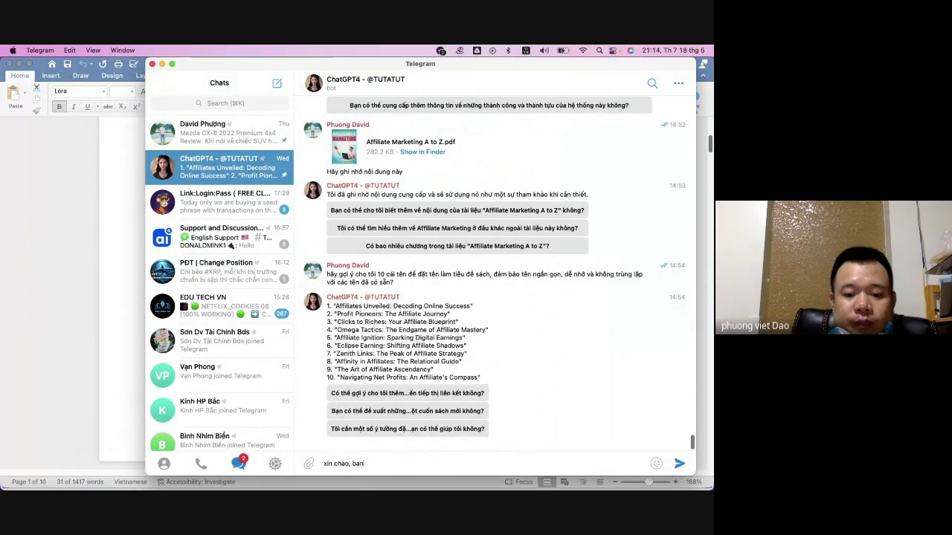
{"action": "type", "text": " còn nhớ n"}
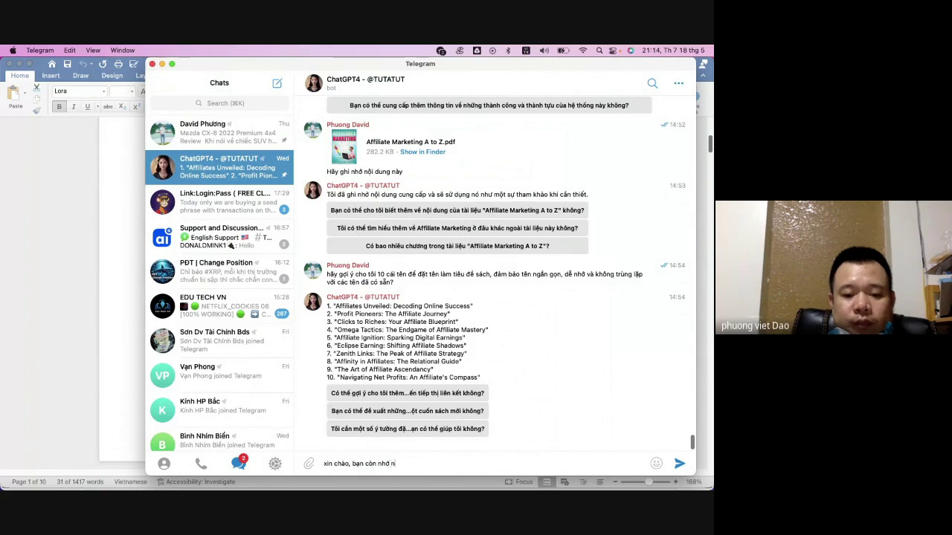
{"action": "type", "text": "ội dung"}
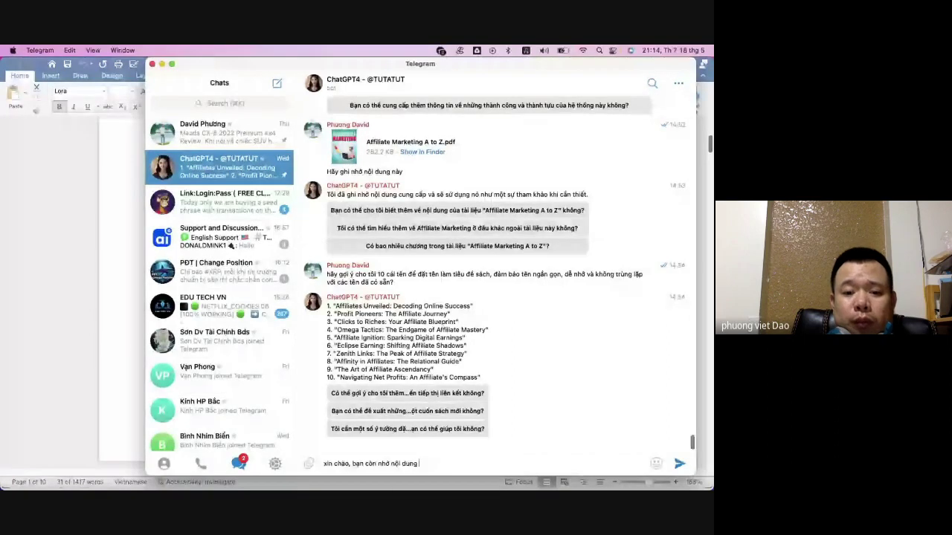
{"action": "type", "text": " tôi đã cung"}
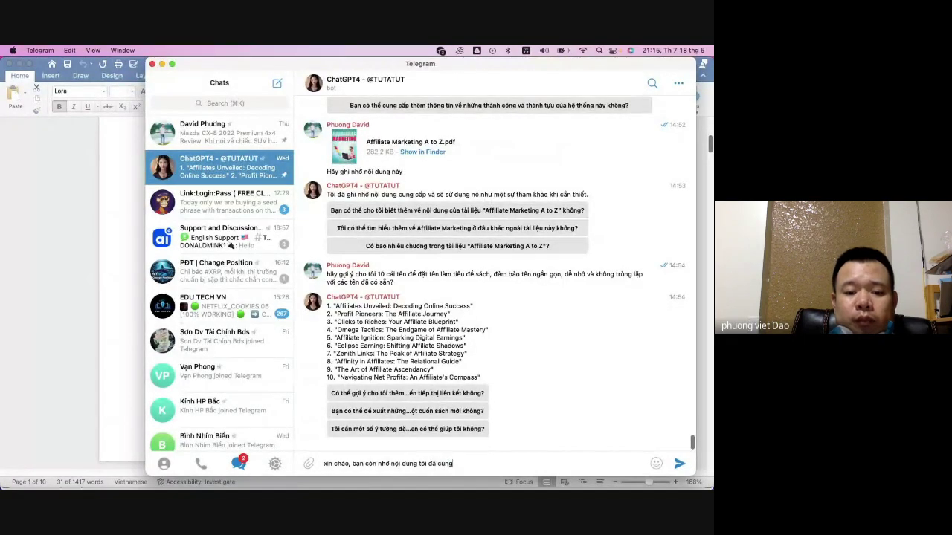
{"action": "type", "text": " cấp "}
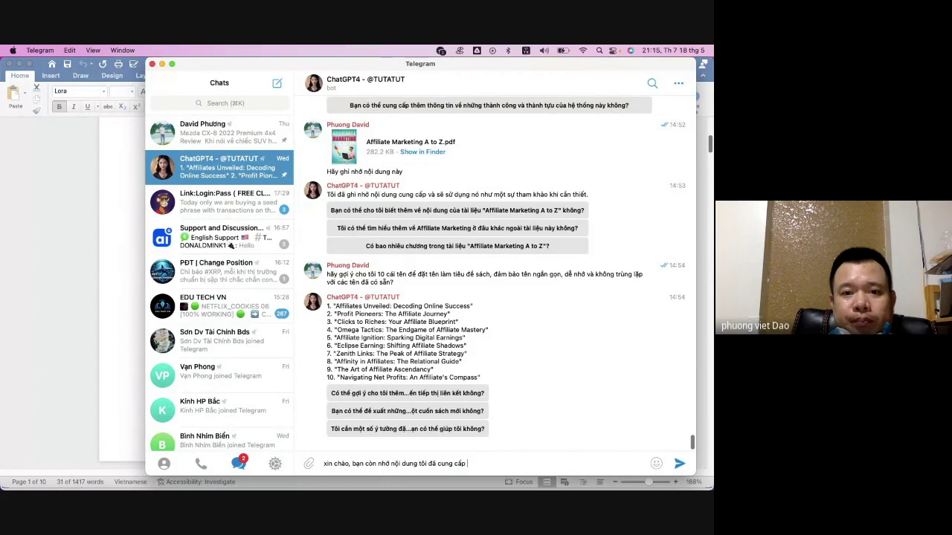
{"action": "type", "text": "chứ?"}
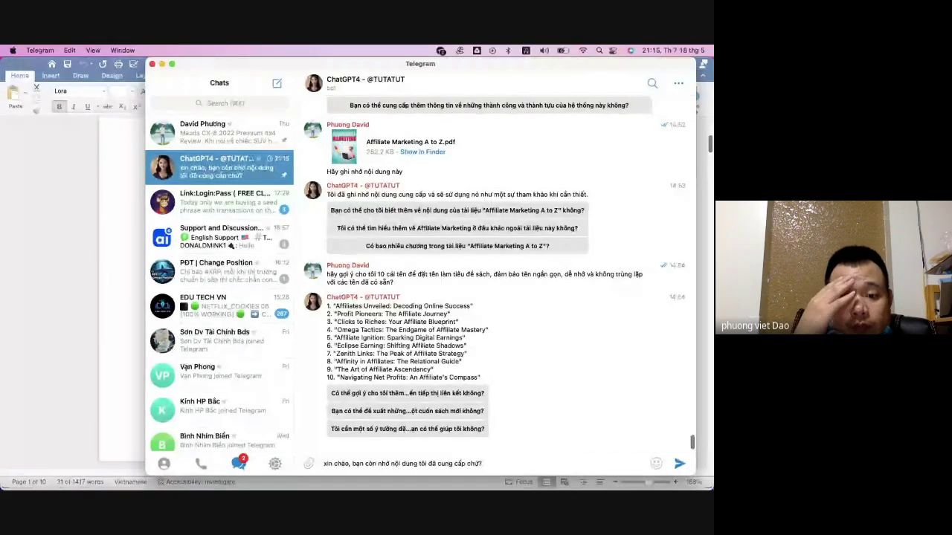
{"action": "key", "text": "Return"}
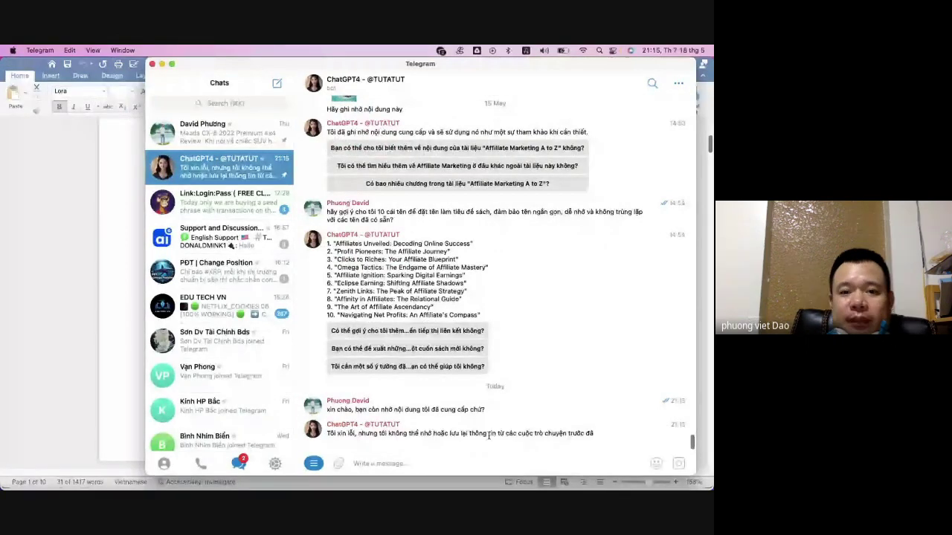
{"action": "scroll", "coordinate": [488, 437], "scroll_direction": "up", "scroll_amount": 2}
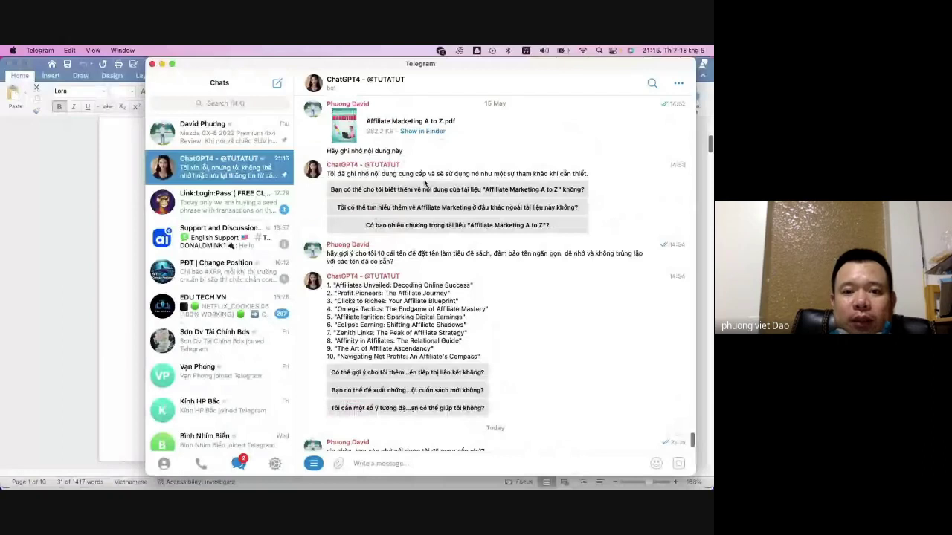
{"action": "scroll", "coordinate": [405, 295], "scroll_direction": "down", "scroll_amount": 2}
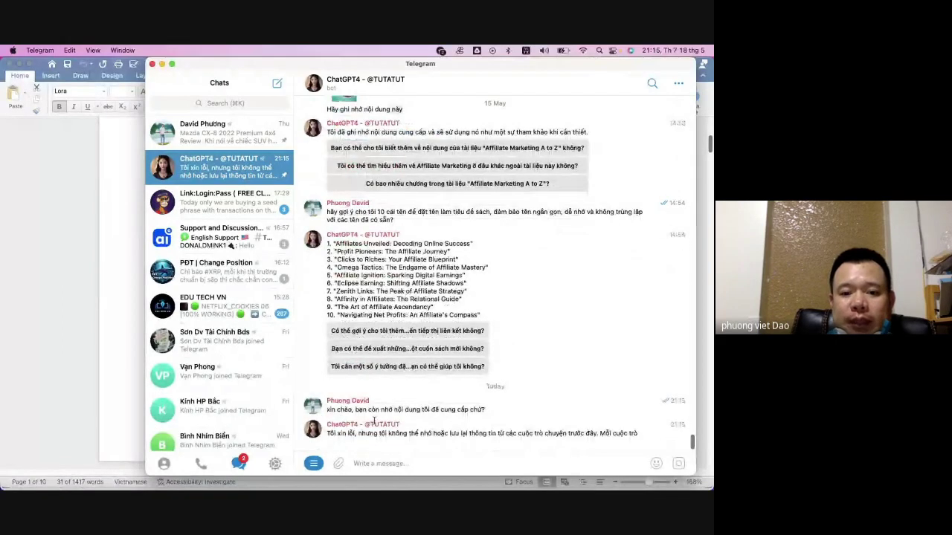
{"action": "mouse_move", "coordinate": [338, 463]}
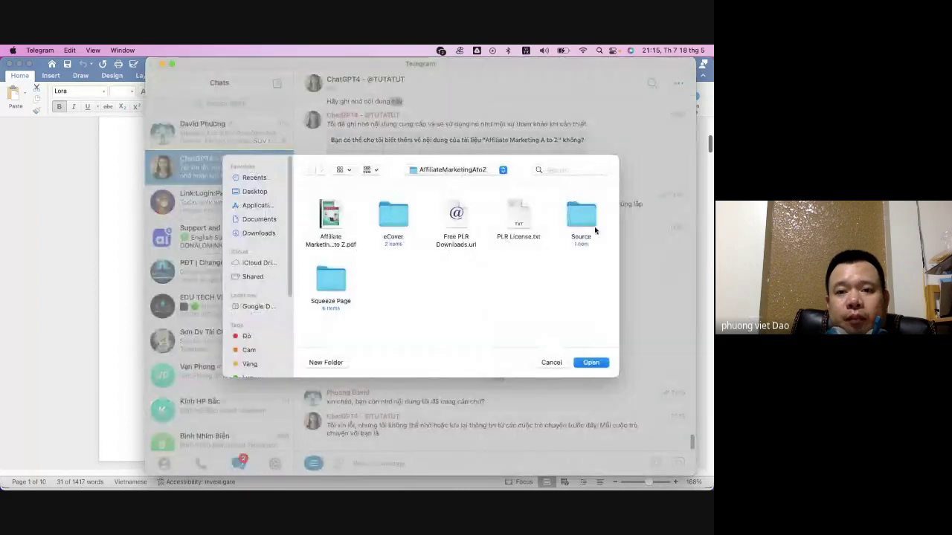
- Browse the file picker to Documents and open the NICE AFILIATE BOOK folder
{"action": "left_click", "coordinate": [255, 234]}
{"action": "left_click", "coordinate": [259, 221]}
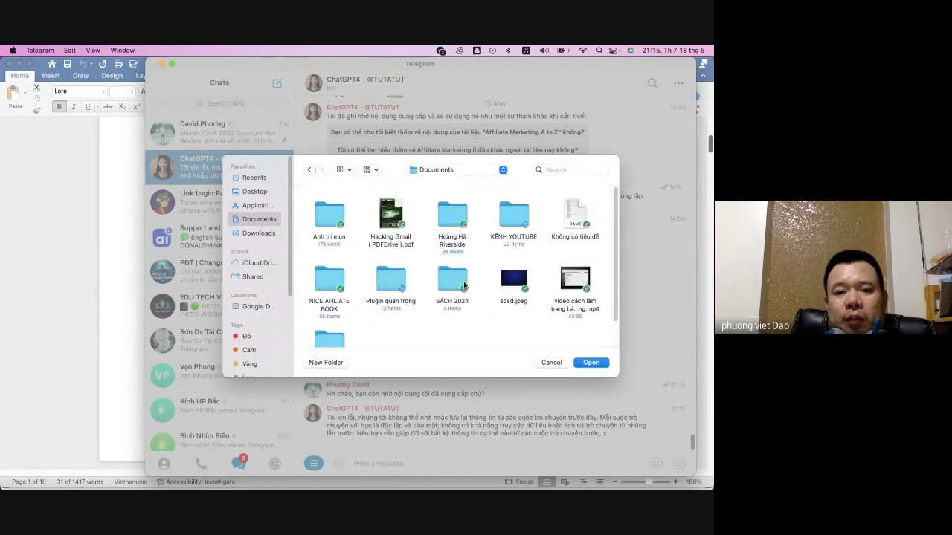
{"action": "scroll", "coordinate": [355, 319], "scroll_direction": "down", "scroll_amount": 2}
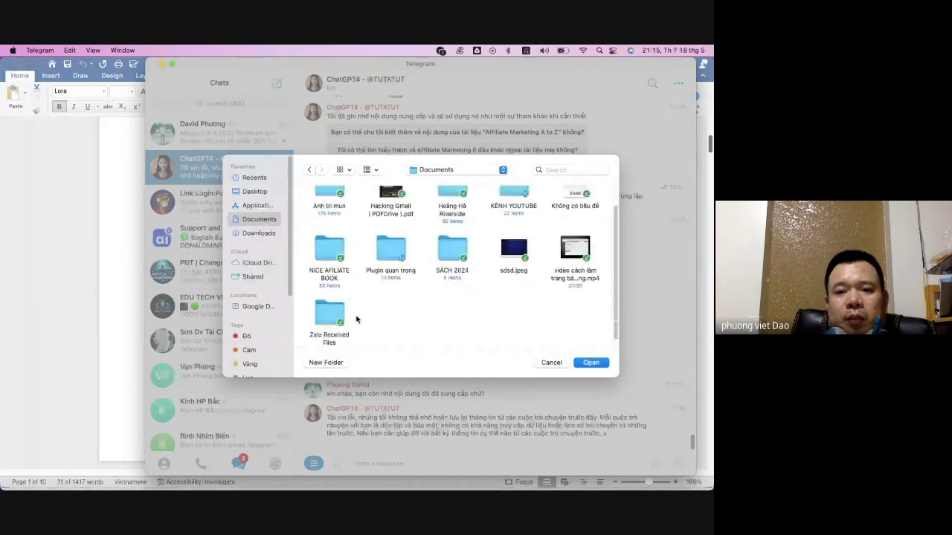
{"action": "scroll", "coordinate": [355, 319], "scroll_direction": "up", "scroll_amount": 2}
{"action": "scroll", "coordinate": [349, 257], "scroll_direction": "down", "scroll_amount": 2}
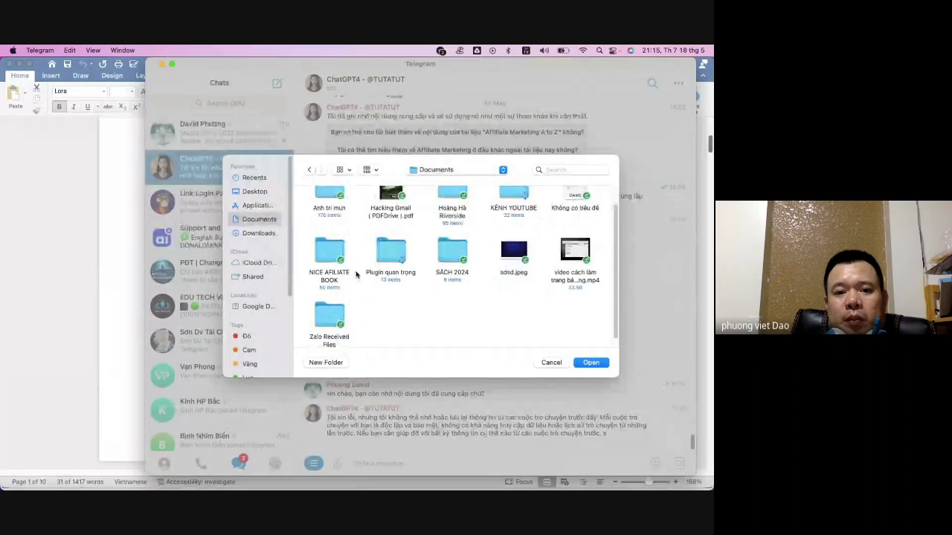
{"action": "double_click", "coordinate": [346, 269]}
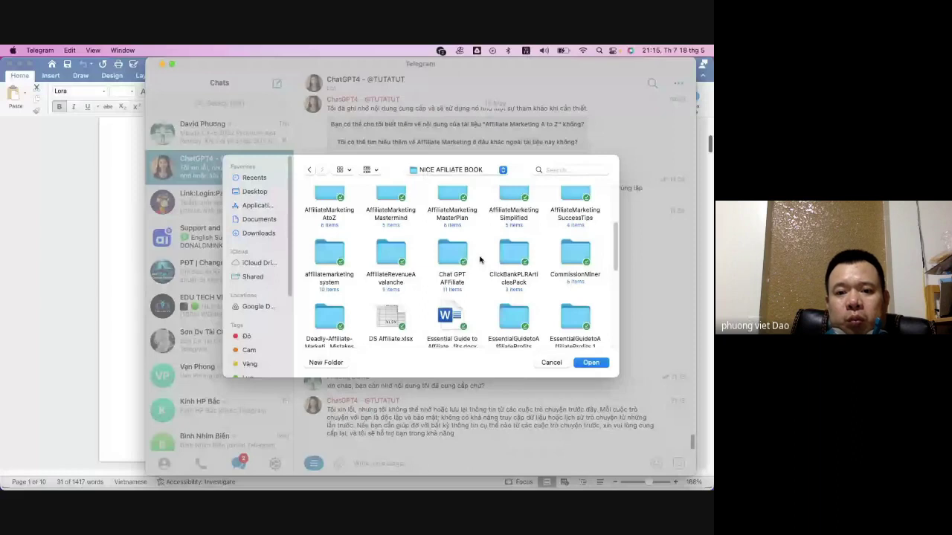
- Attach the Affiliate Marketing A to Z PDF from the AffiliateMarketingAtoZ folder
{"action": "scroll", "coordinate": [481, 262], "scroll_direction": "down", "scroll_amount": 5}
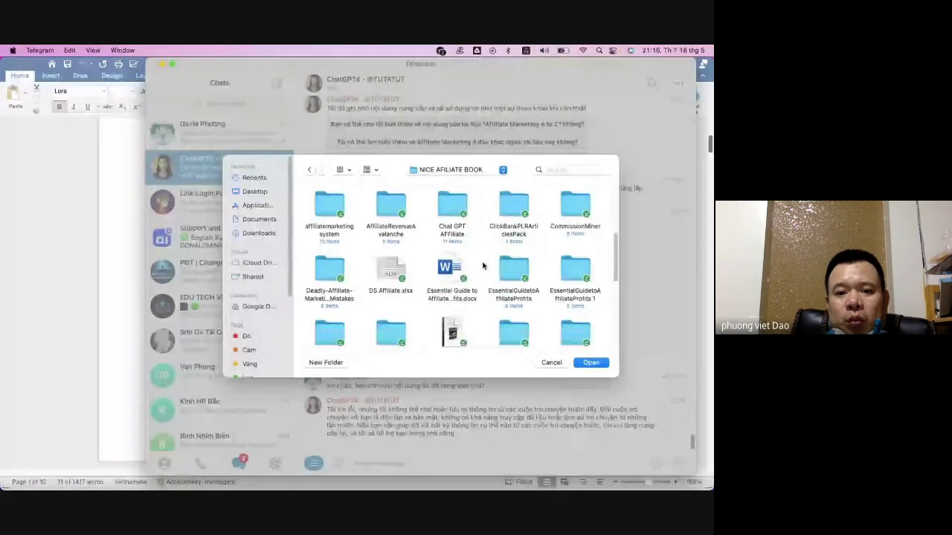
{"action": "scroll", "coordinate": [484, 266], "scroll_direction": "down", "scroll_amount": 2}
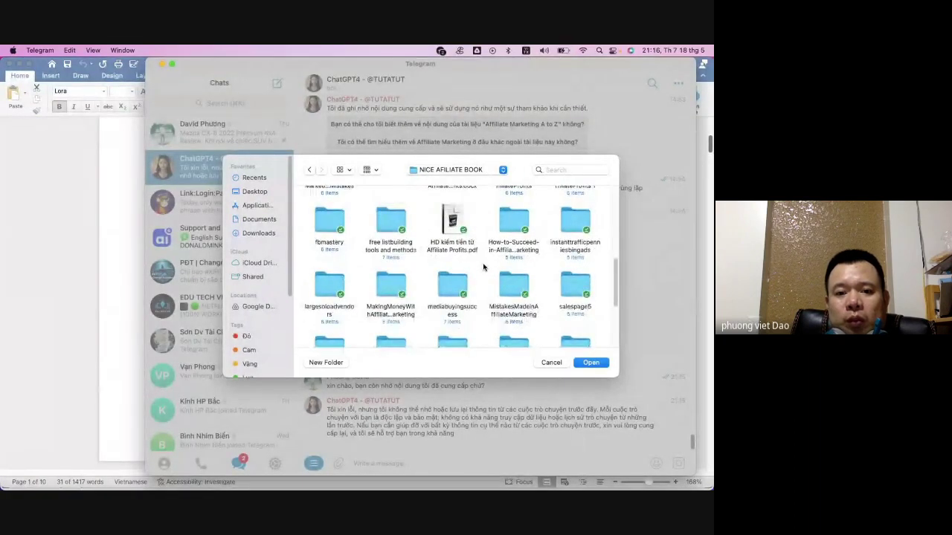
{"action": "scroll", "coordinate": [483, 267], "scroll_direction": "down", "scroll_amount": 3}
{"action": "scroll", "coordinate": [483, 266], "scroll_direction": "down", "scroll_amount": 2}
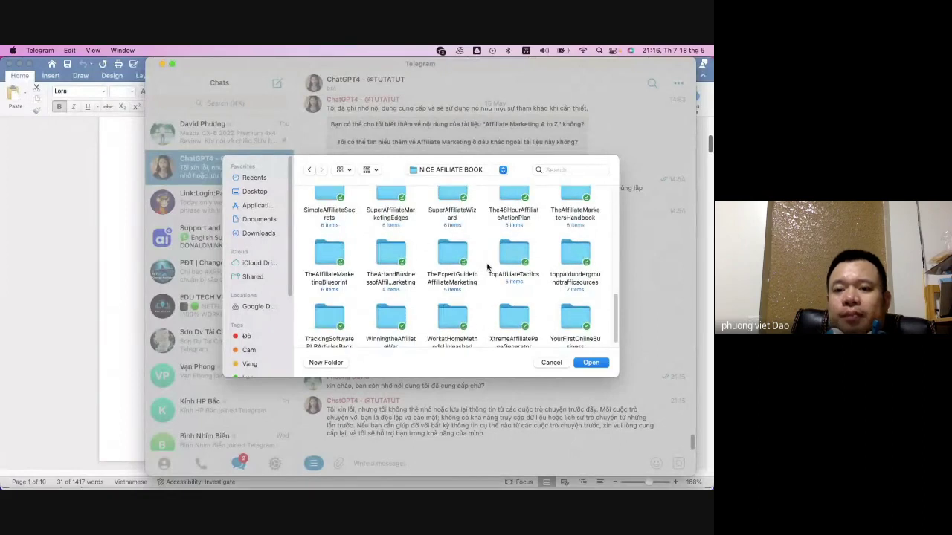
{"action": "scroll", "coordinate": [487, 266], "scroll_direction": "up", "scroll_amount": 1}
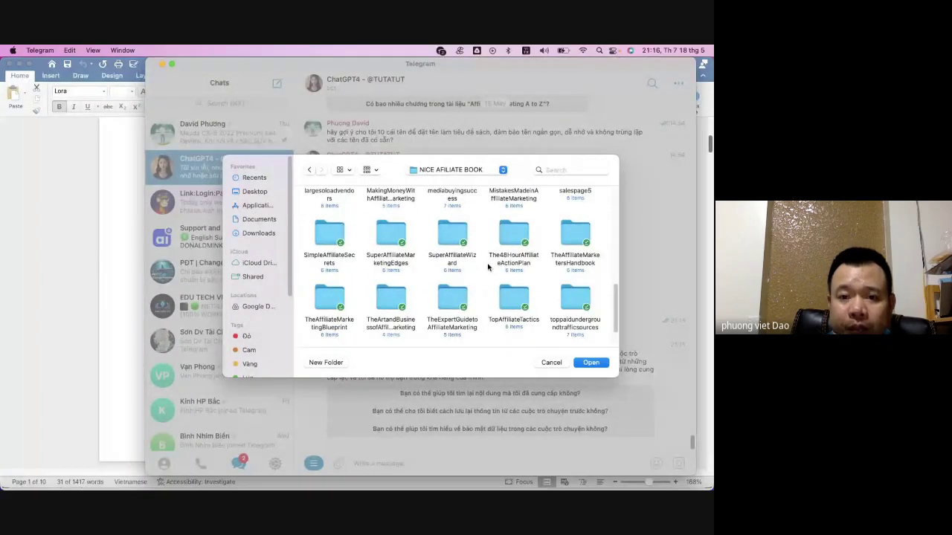
{"action": "scroll", "coordinate": [488, 267], "scroll_direction": "up", "scroll_amount": 2}
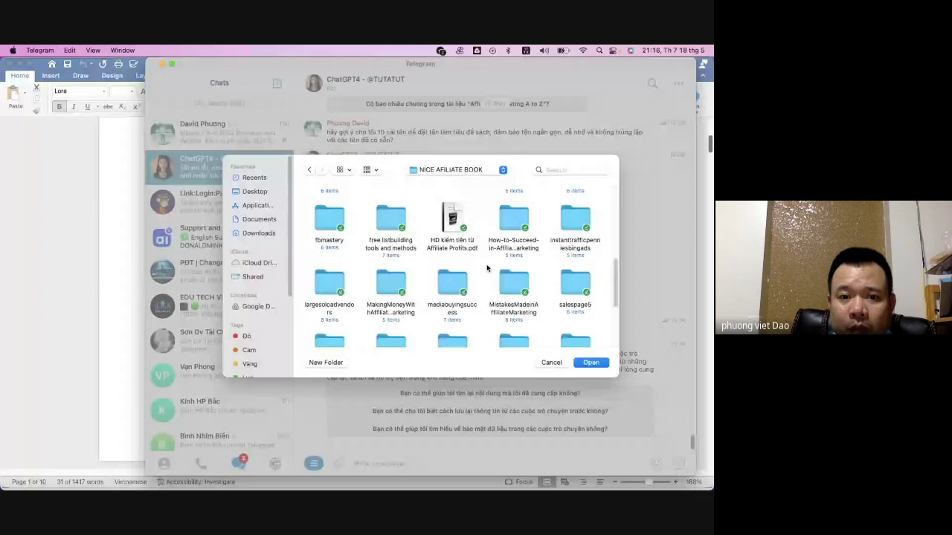
{"action": "scroll", "coordinate": [487, 268], "scroll_direction": "up", "scroll_amount": 5}
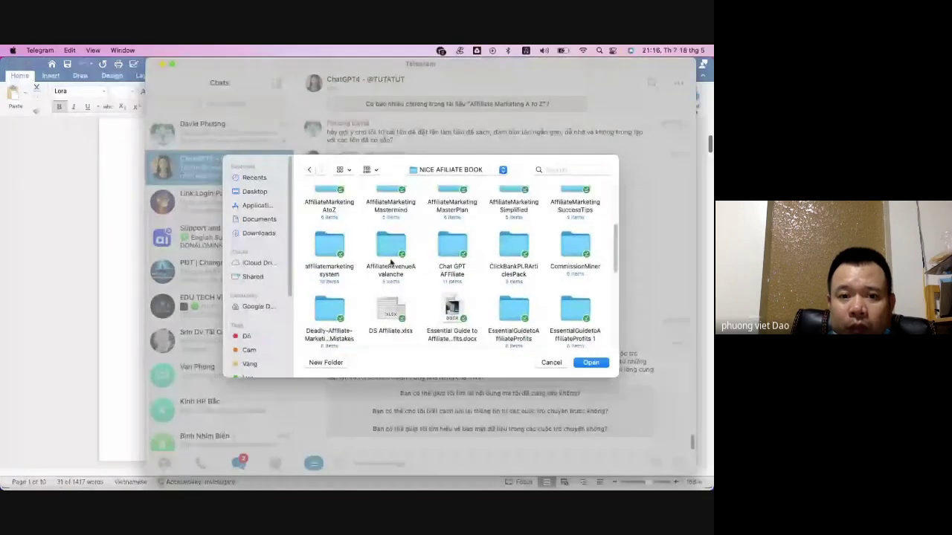
{"action": "scroll", "coordinate": [390, 261], "scroll_direction": "up", "scroll_amount": 1}
{"action": "double_click", "coordinate": [324, 198]}
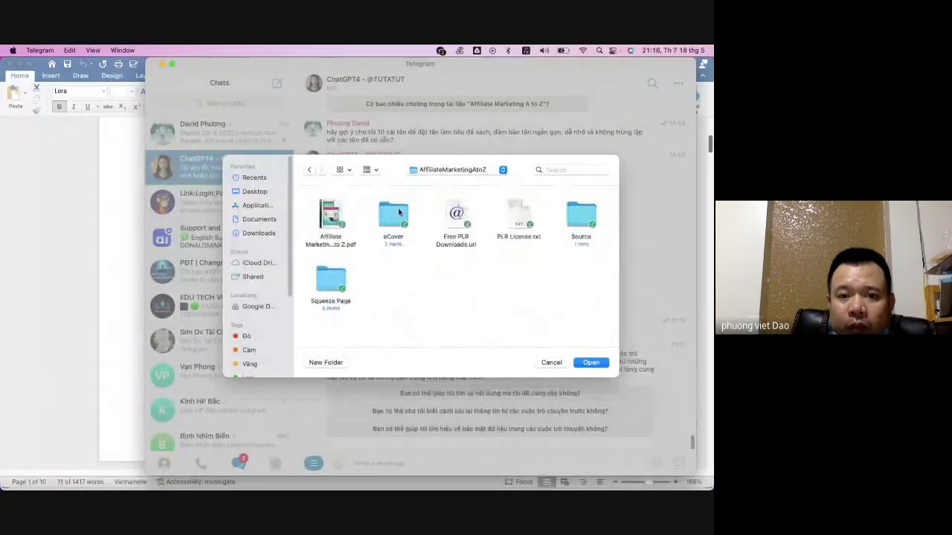
{"action": "left_click", "coordinate": [331, 219]}
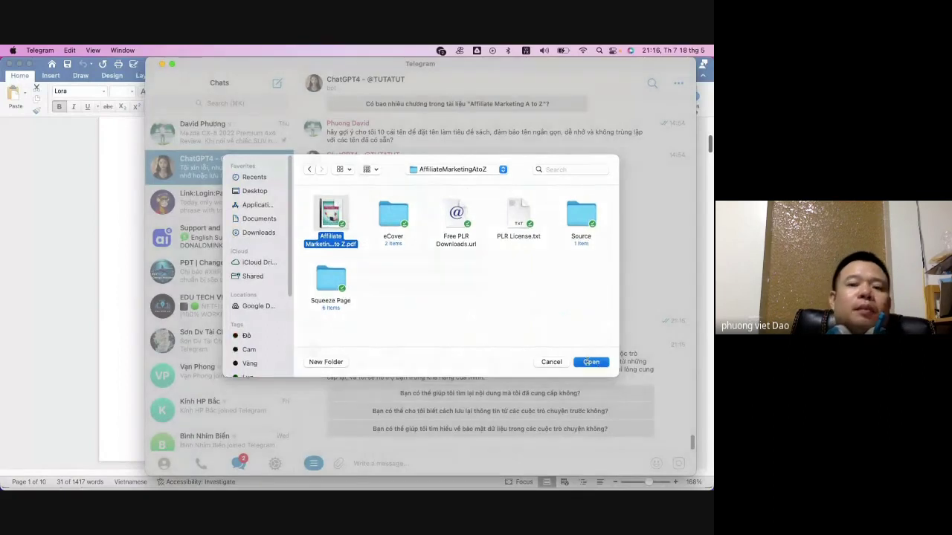
{"action": "left_click", "coordinate": [590, 362]}
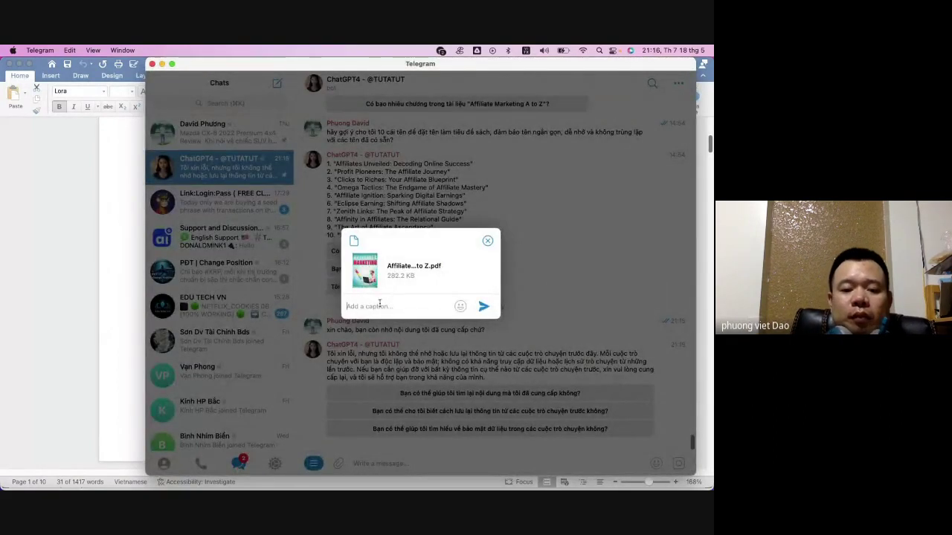
- Caption the PDF 'Hãy ghi nhớ nội dung này' and send it to the ChatGPT4 bot
{"action": "type", "text": "Ha"}
{"action": "type", "text": "y ghi nh"}
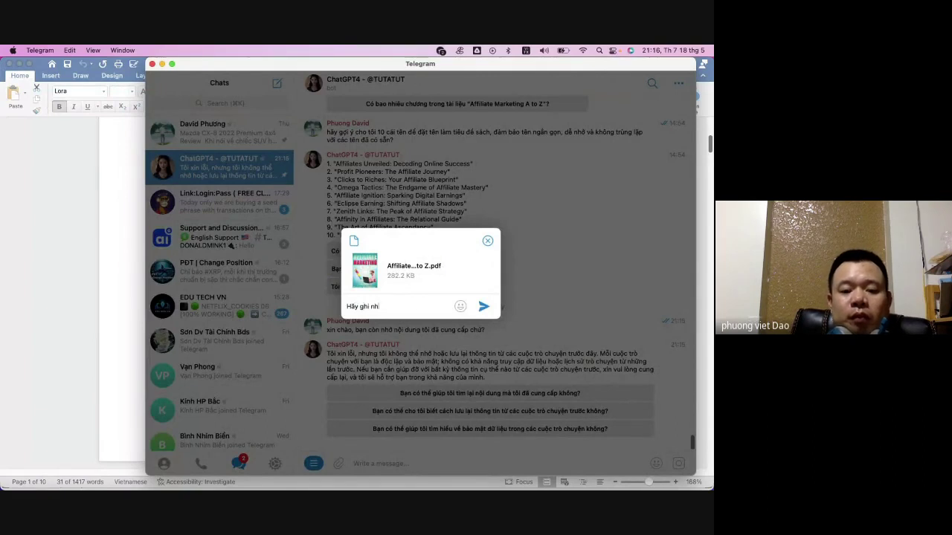
{"action": "type", "text": "ớ n"}
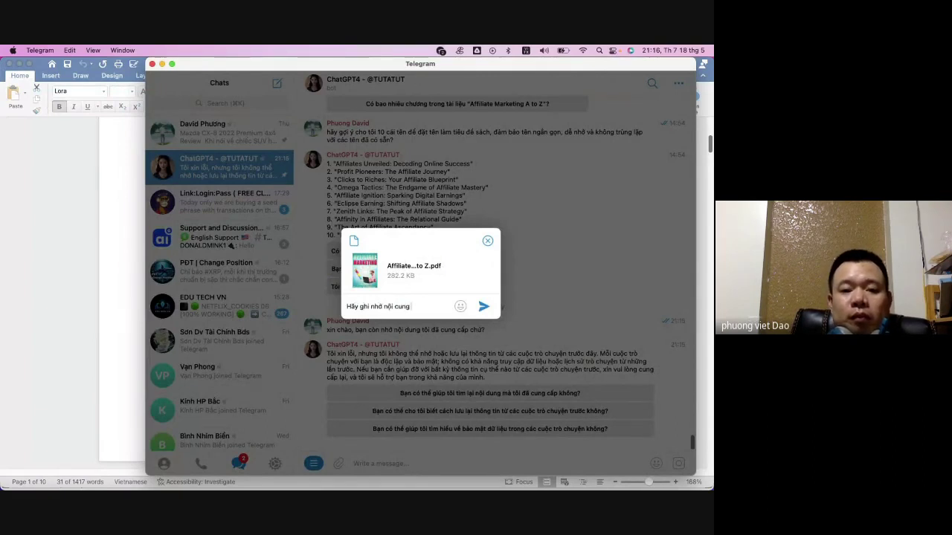
{"action": "type", "text": "ội cung"}
{"action": "key", "text": "BackSpace"}
{"action": "key", "text": "BackSpace"}
{"action": "key", "text": "BackSpace"}
{"action": "key", "text": "BackSpace"}
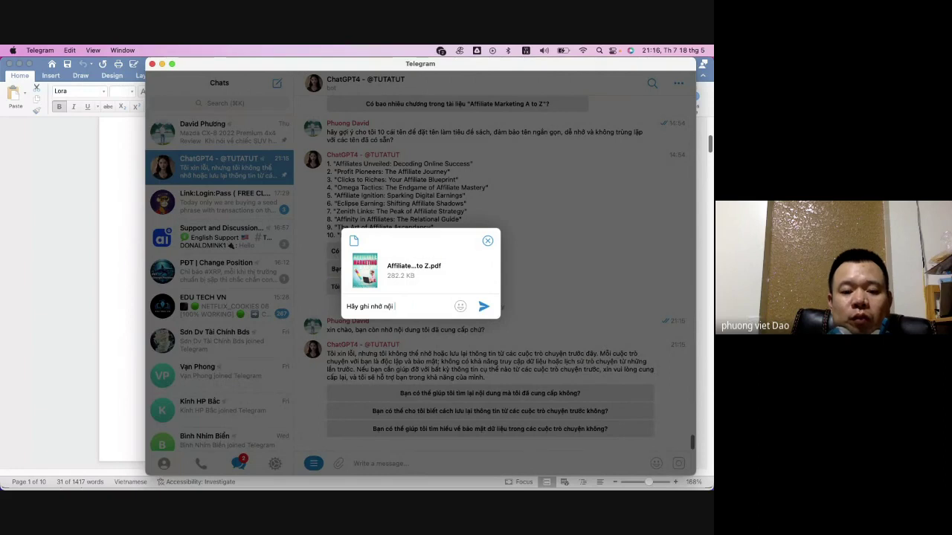
{"action": "type", "text": "dung này"}
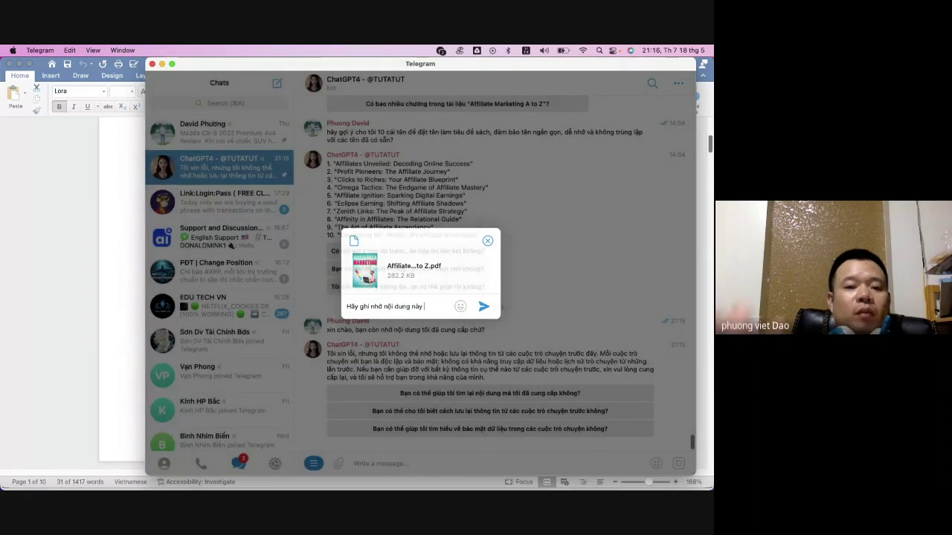
{"action": "key", "text": "Return"}
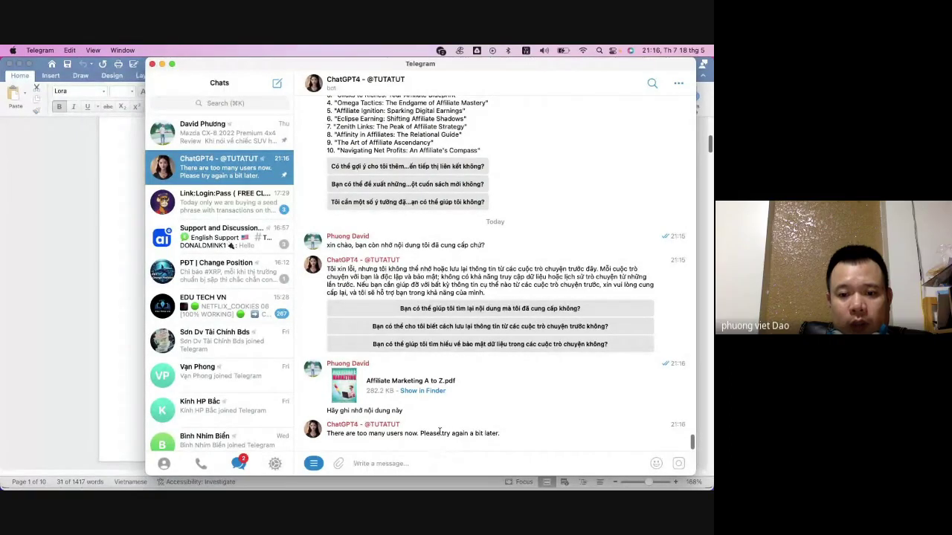
{"action": "left_click", "coordinate": [443, 461]}
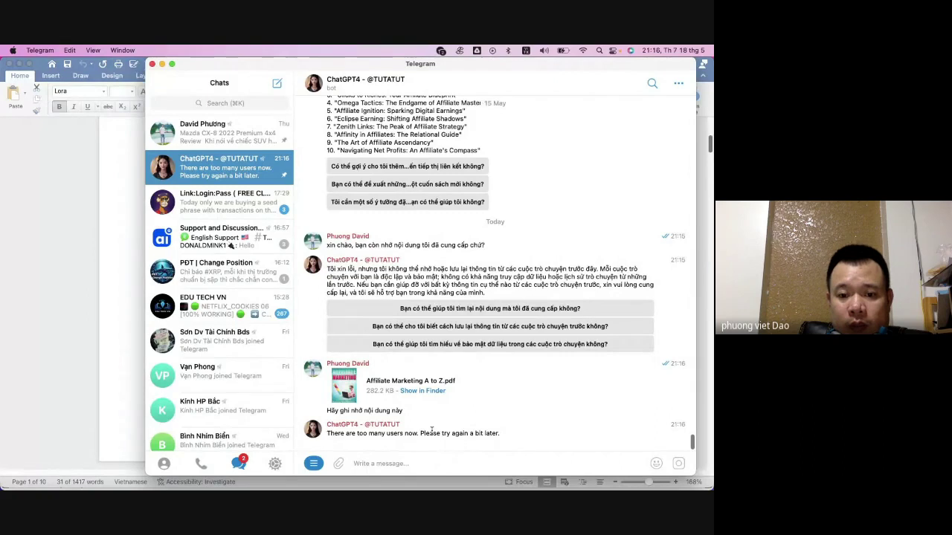
{"action": "triple_click", "coordinate": [435, 433]}
{"action": "key", "text": "super+c"}
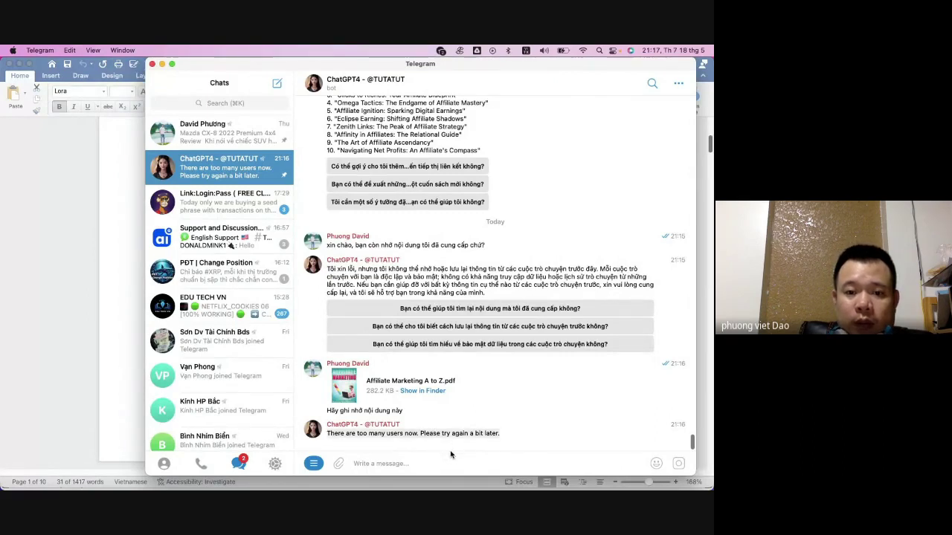
{"action": "left_click", "coordinate": [434, 463]}
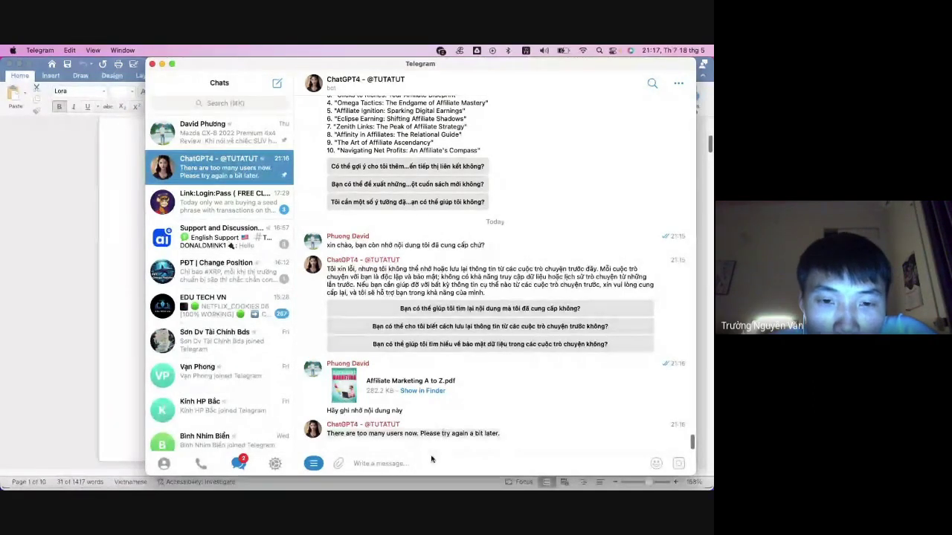
{"action": "mouse_move", "coordinate": [509, 487]}
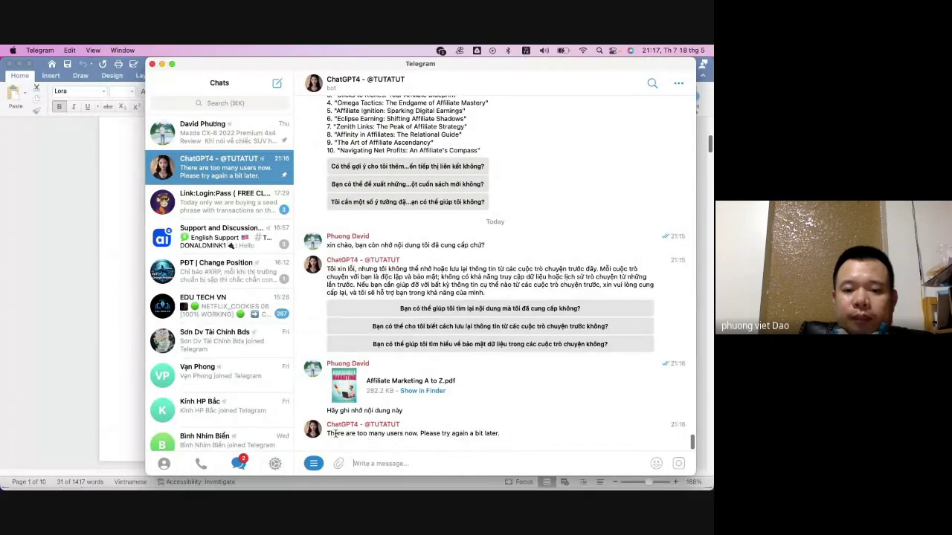
{"action": "left_click_drag", "start_coordinate": [336, 434], "coordinate": [490, 434]}
{"action": "left_click", "coordinate": [442, 462]}
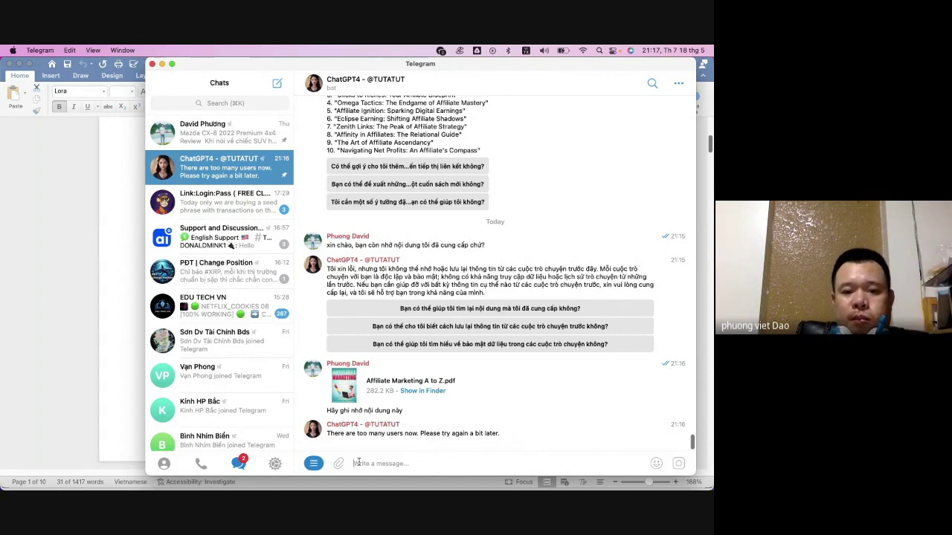
- Send the bot 'hãy báo với tôi khi sử dụng được', then bring the Word template back
{"action": "type", "text": "hãy"}
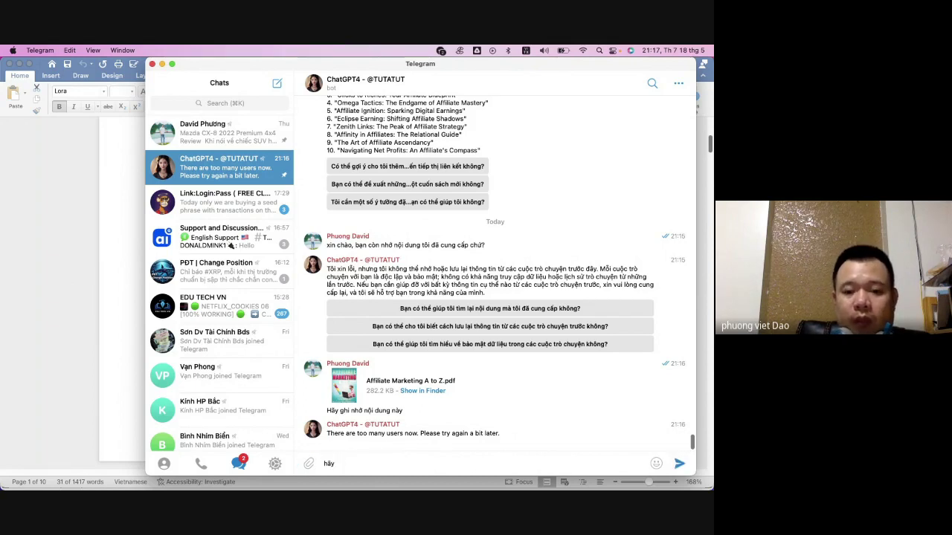
{"action": "type", "text": " báo"}
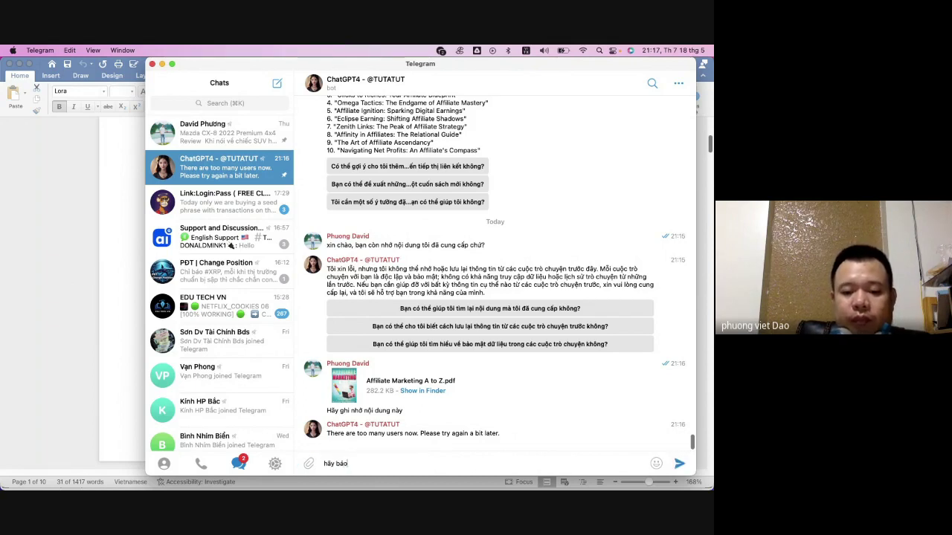
{"action": "type", "text": " voi tôi k"}
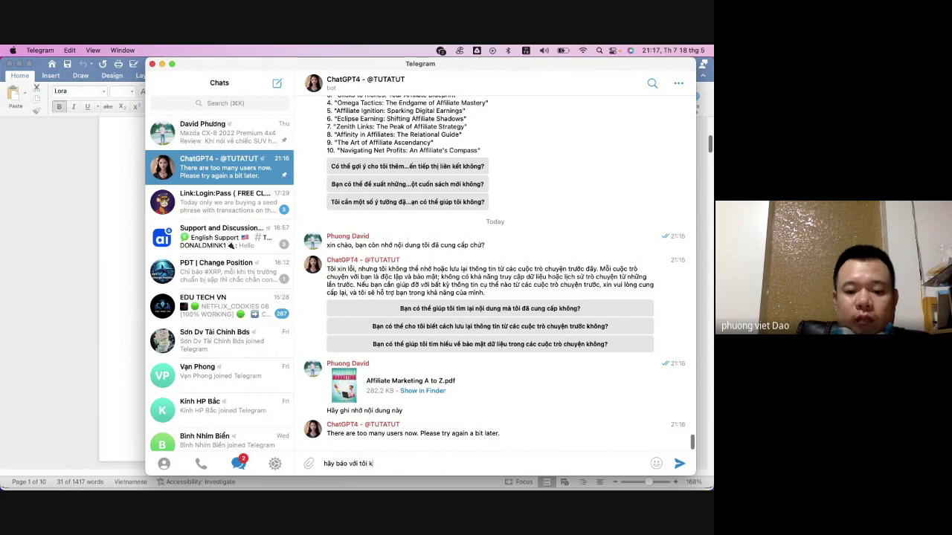
{"action": "type", "text": " suử d"}
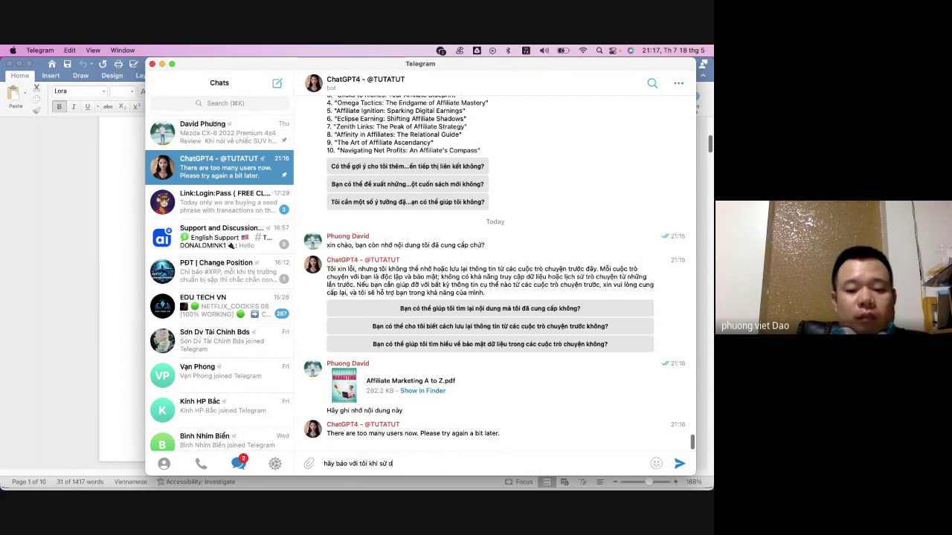
{"action": "type", "text": "ụng đươ"}
{"action": "key", "text": "Return"}
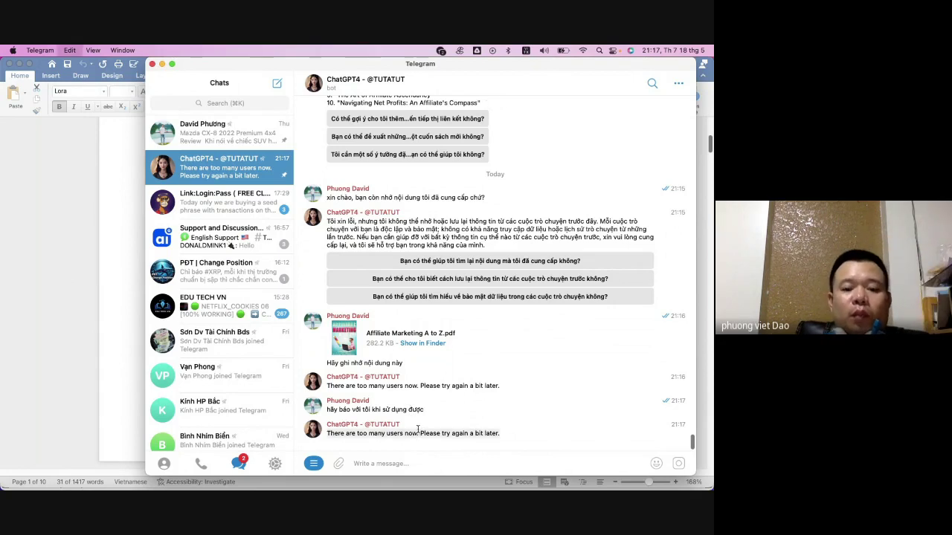
{"action": "left_click", "coordinate": [57, 364]}
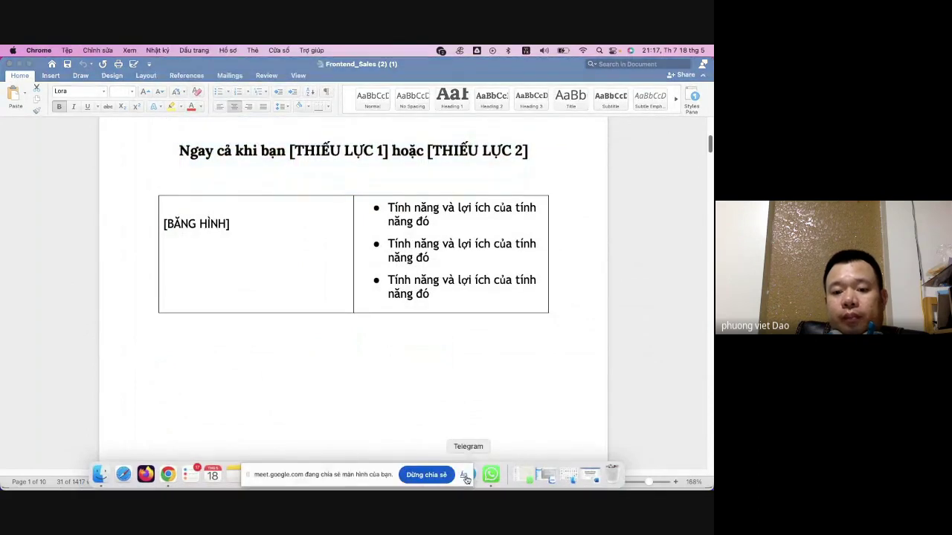
- Translate the bot's English 'too many users' reply into Vietnamese in Google Dịch
{"action": "left_click", "coordinate": [464, 476]}
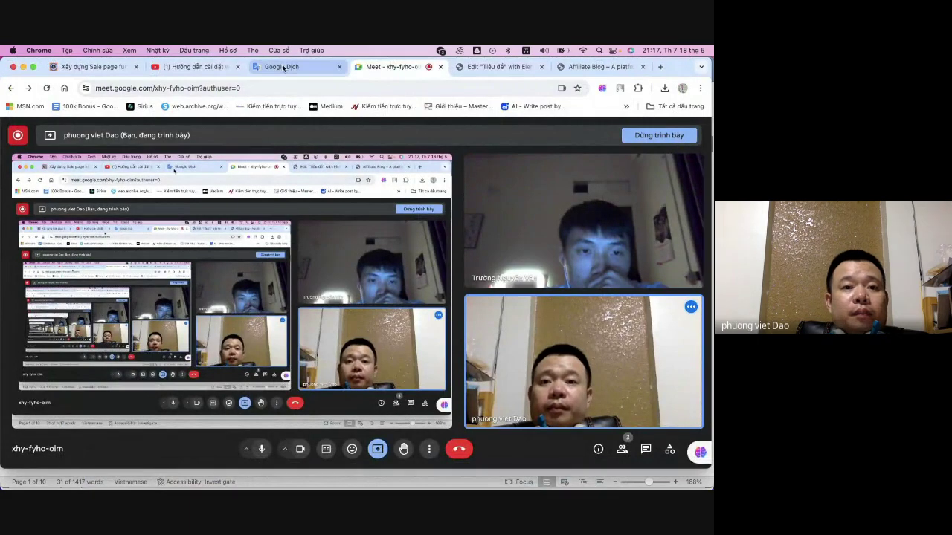
{"action": "left_click", "coordinate": [283, 68]}
{"action": "left_click", "coordinate": [336, 222]}
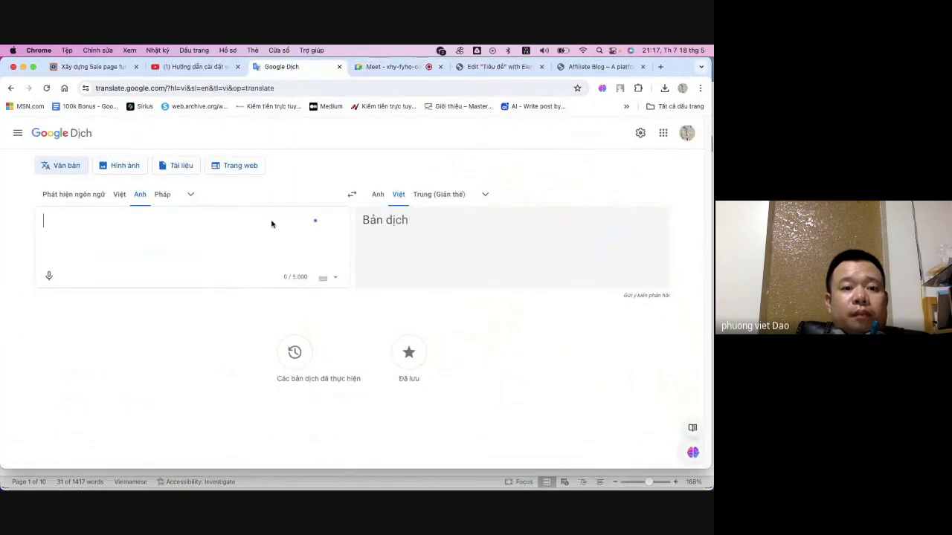
{"action": "key", "text": "super+v"}
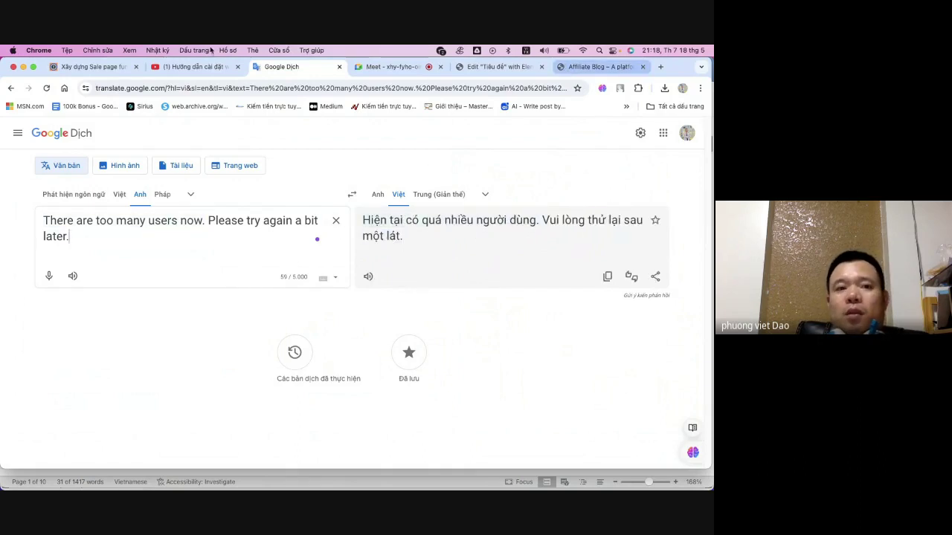
{"action": "left_click", "coordinate": [23, 68]}
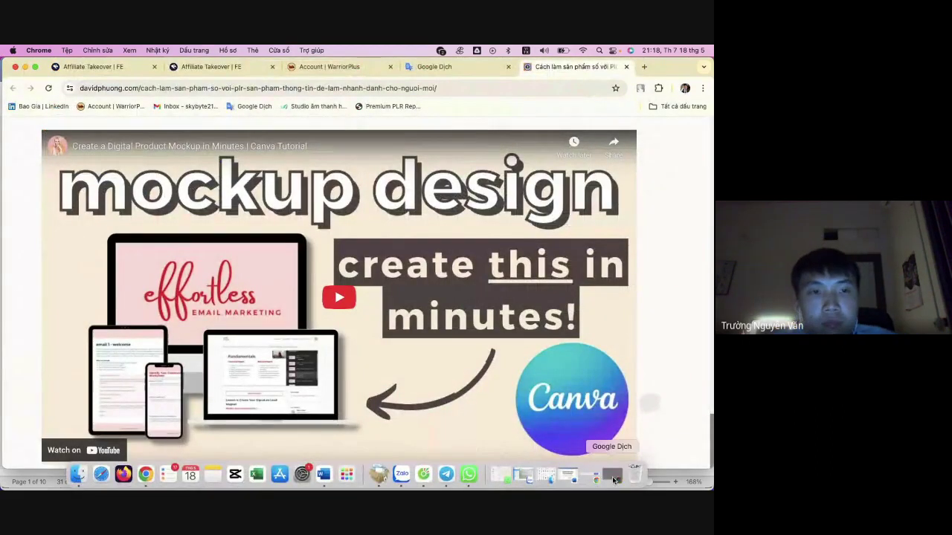
- Return to the Elementor sales-page editor tab in the browser
{"action": "left_click", "coordinate": [612, 476]}
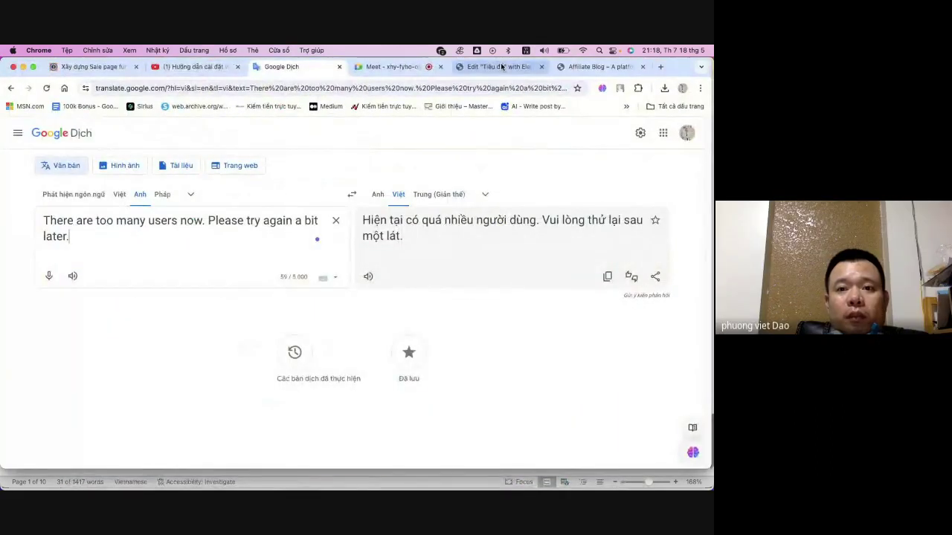
{"action": "left_click", "coordinate": [506, 66]}
{"action": "scroll", "coordinate": [429, 205], "scroll_direction": "down", "scroll_amount": 5}
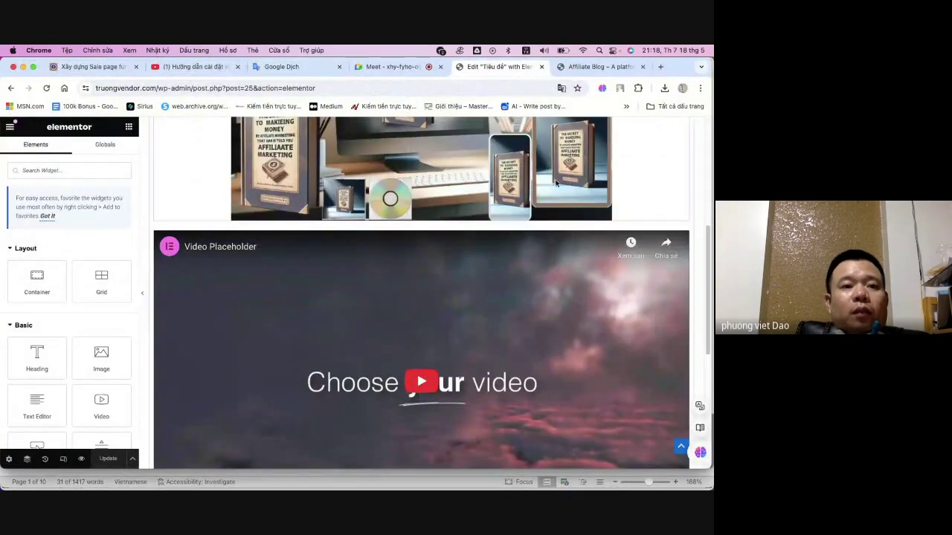
{"action": "scroll", "coordinate": [236, 182], "scroll_direction": "up", "scroll_amount": 5}
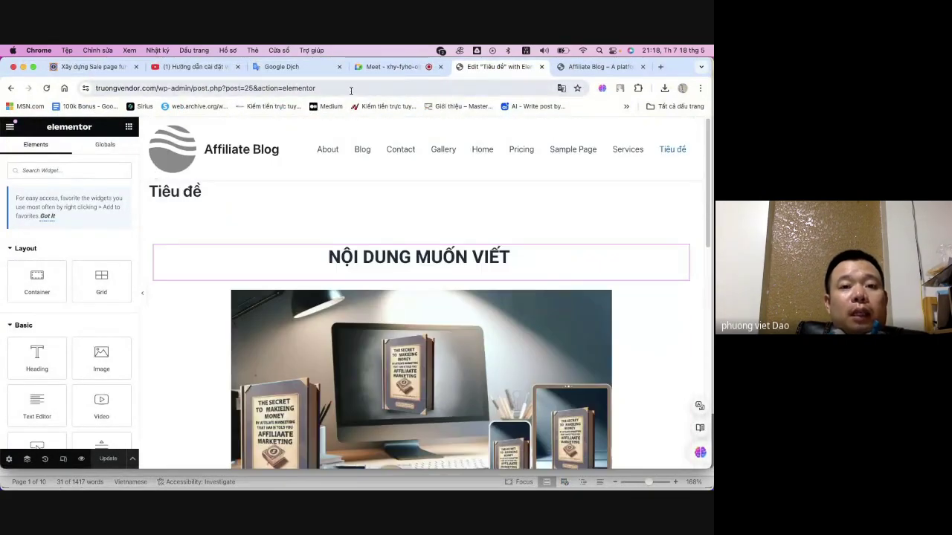
- Remove 'post.php?post=25&action=elementor' from the address to load the dashboard, and close the homepage tab
{"action": "left_click", "coordinate": [351, 88]}
{"action": "left_click_drag", "start_coordinate": [203, 88], "coordinate": [320, 88]}
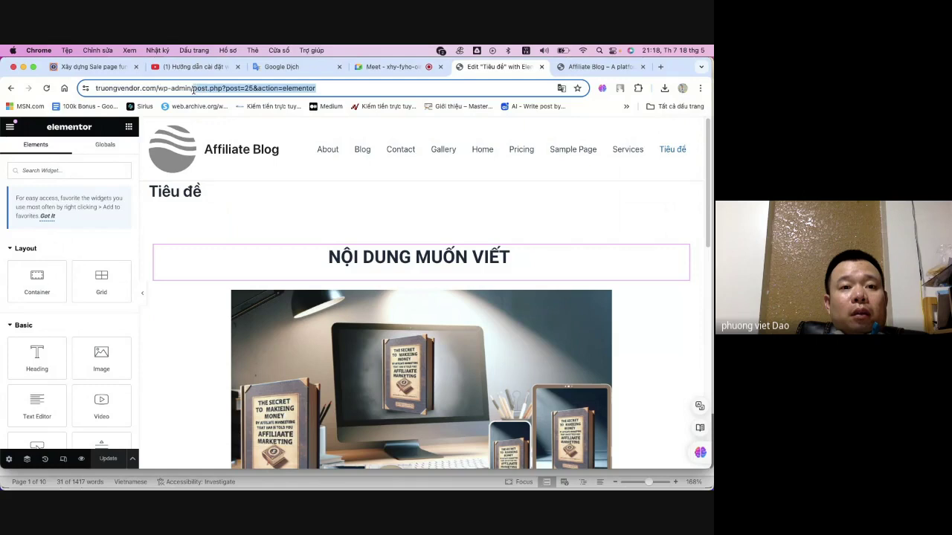
{"action": "key", "text": "BackSpace"}
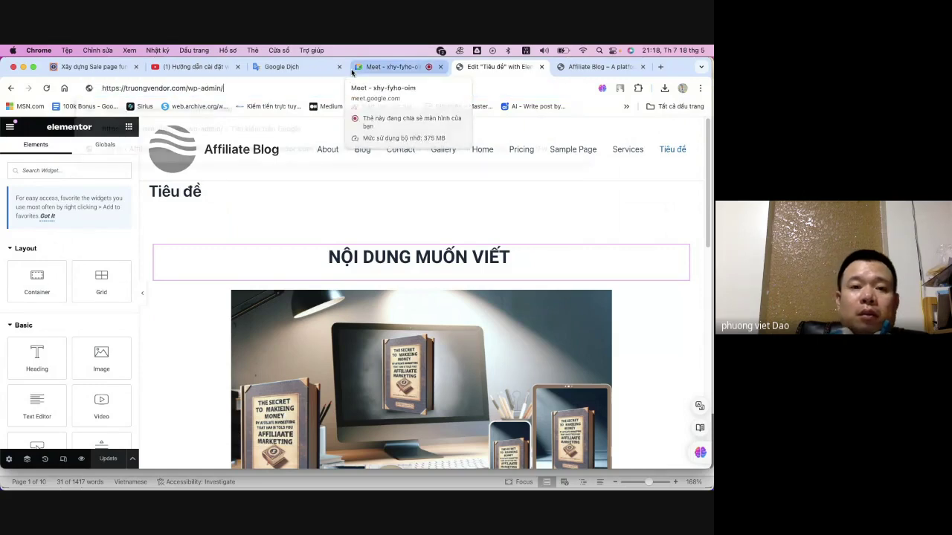
{"action": "key", "text": "Return"}
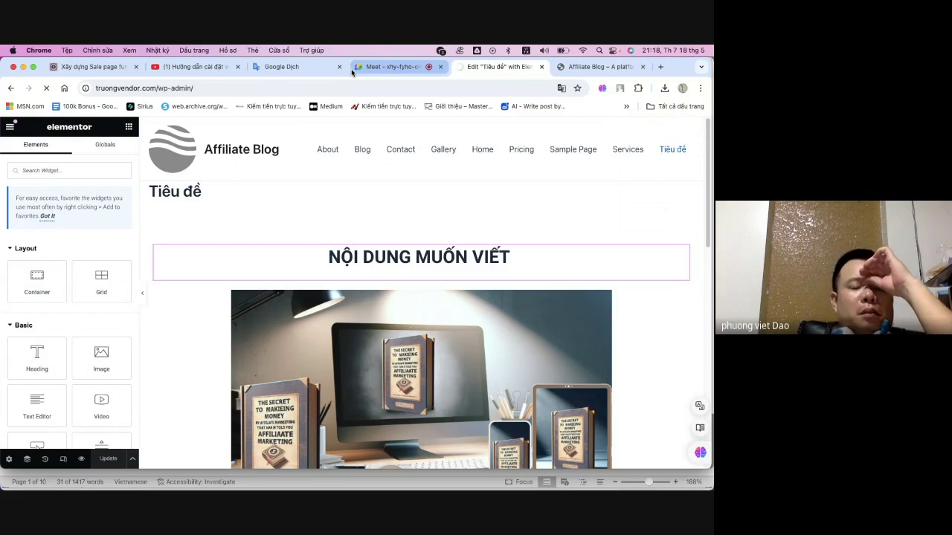
{"action": "left_click", "coordinate": [586, 68]}
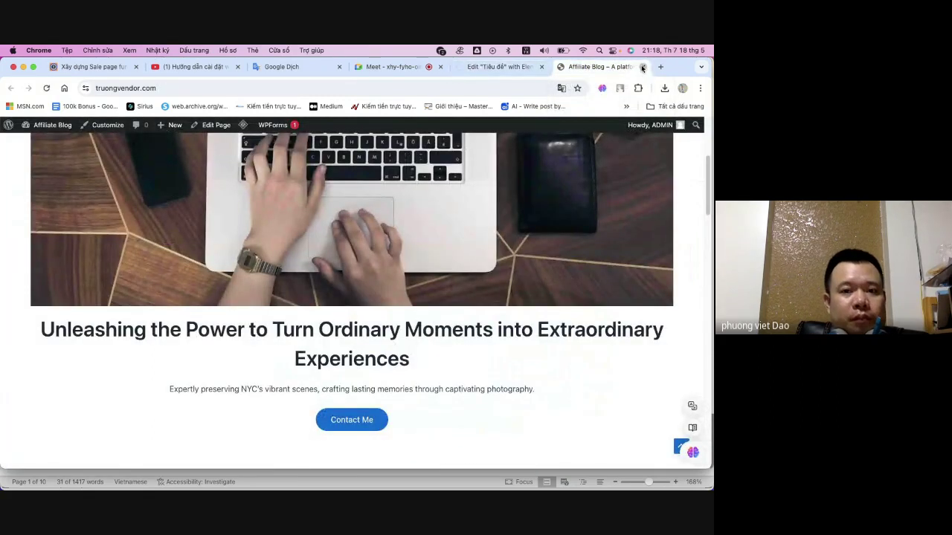
{"action": "left_click", "coordinate": [642, 68]}
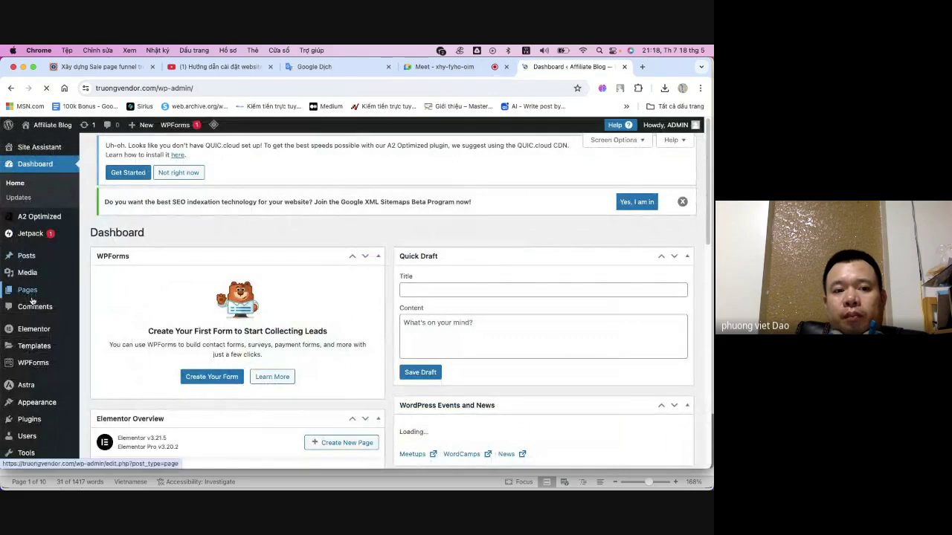
- Open Pages > All Pages and scroll down to the 'Tiêu đề — Elementor' row
{"action": "scroll", "coordinate": [28, 290], "scroll_direction": "down", "scroll_amount": 2}
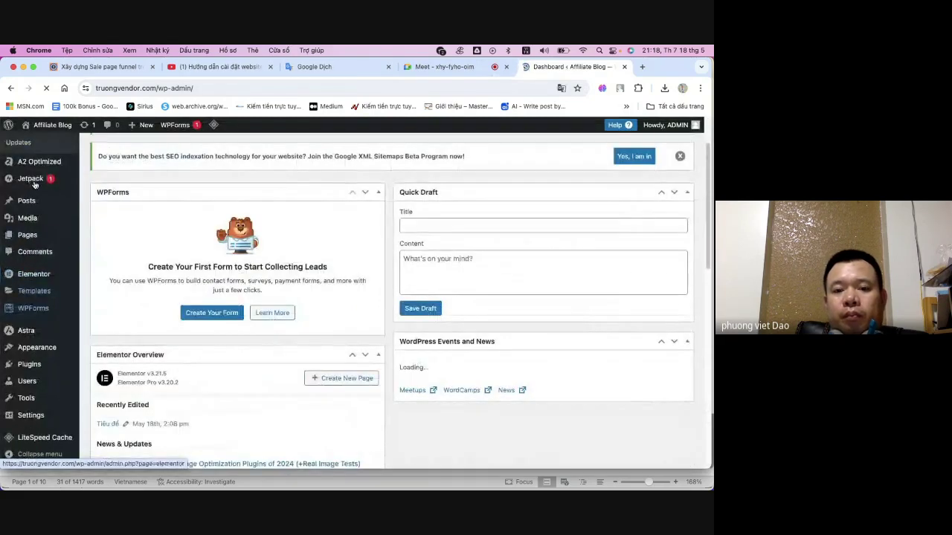
{"action": "left_click", "coordinate": [31, 238]}
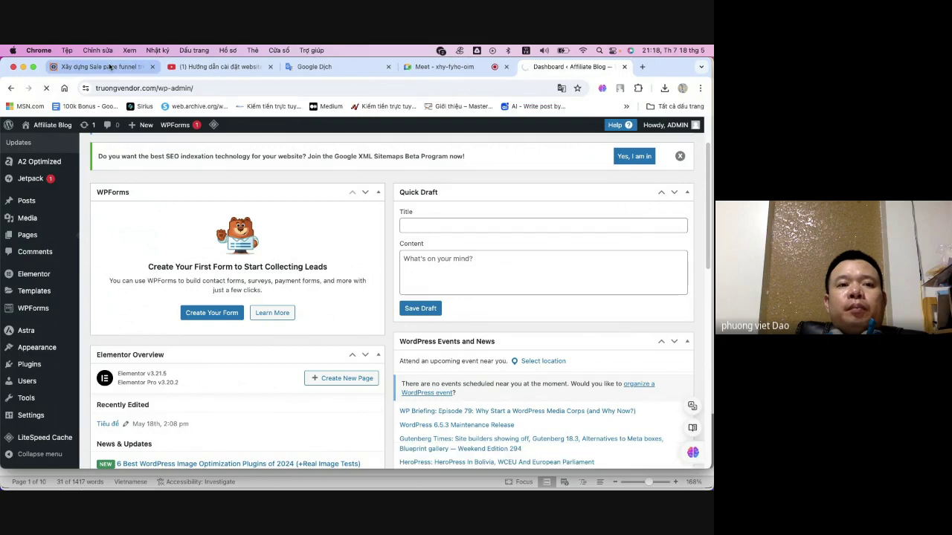
{"action": "left_click", "coordinate": [128, 67]}
{"action": "left_click", "coordinate": [549, 67]}
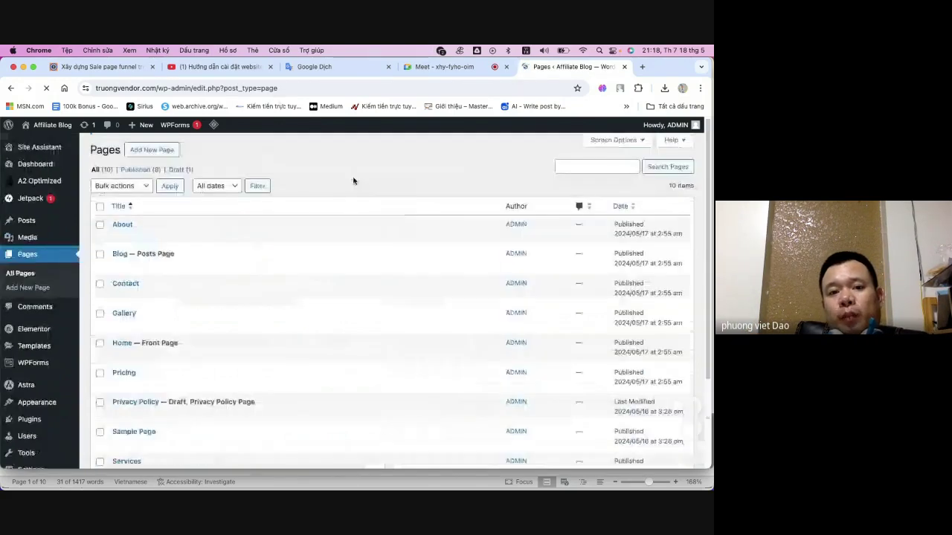
{"action": "scroll", "coordinate": [340, 260], "scroll_direction": "down", "scroll_amount": 2}
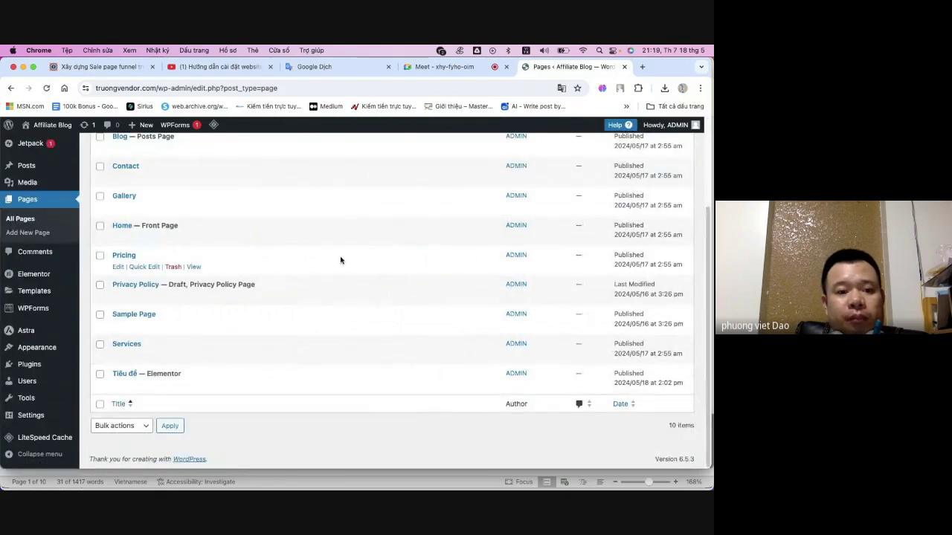
{"action": "scroll", "coordinate": [340, 260], "scroll_direction": "up", "scroll_amount": 2}
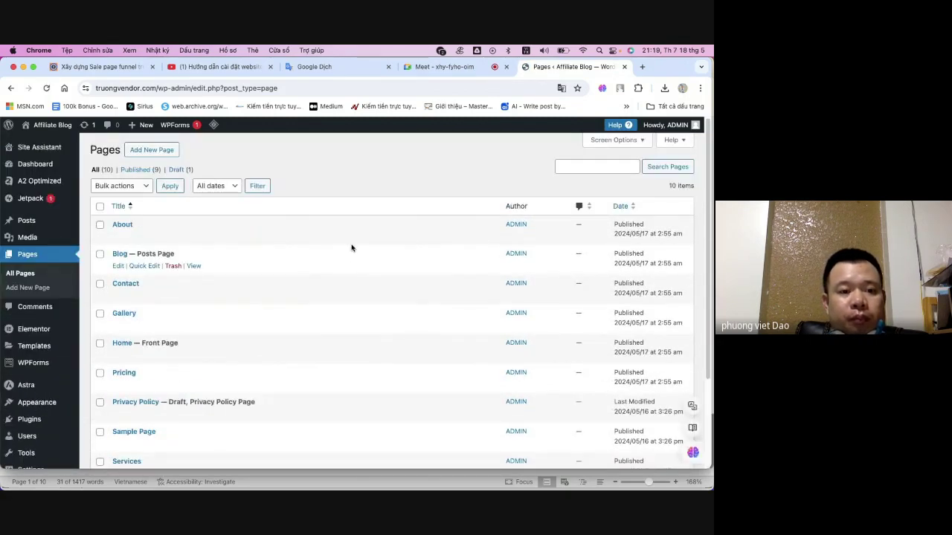
{"action": "scroll", "coordinate": [387, 241], "scroll_direction": "down", "scroll_amount": 3}
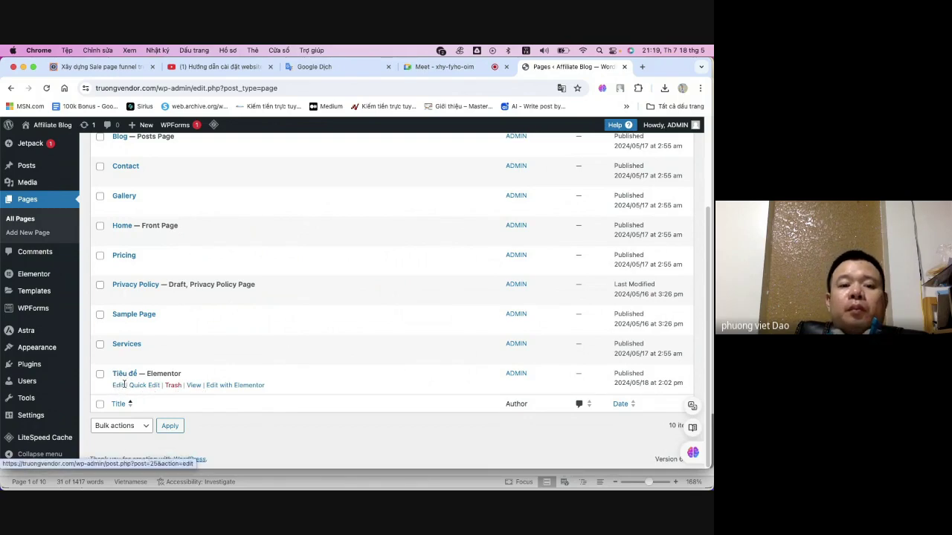
- Preview the published Tiêu đề page, then go back to the pages list
{"action": "left_click", "coordinate": [193, 386]}
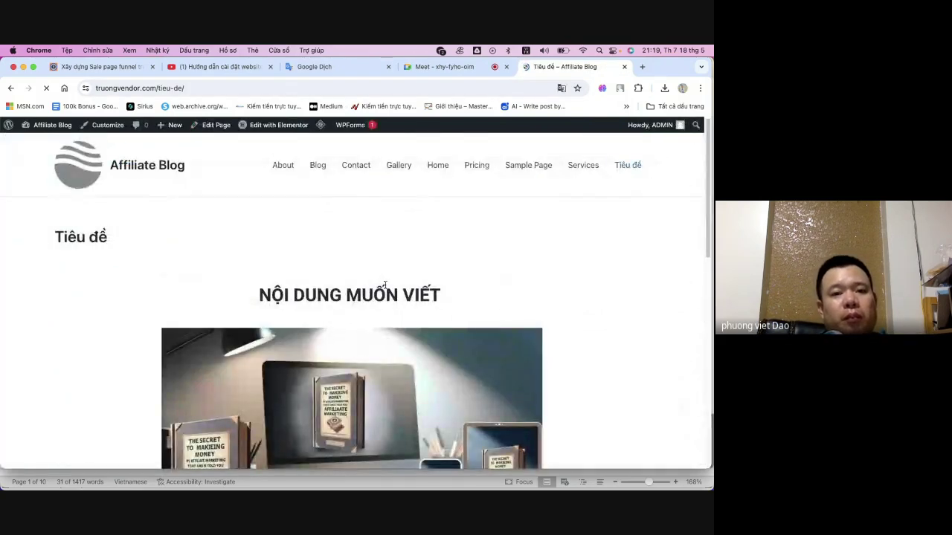
{"action": "scroll", "coordinate": [376, 218], "scroll_direction": "down", "scroll_amount": 5}
{"action": "scroll", "coordinate": [376, 223], "scroll_direction": "up", "scroll_amount": 5}
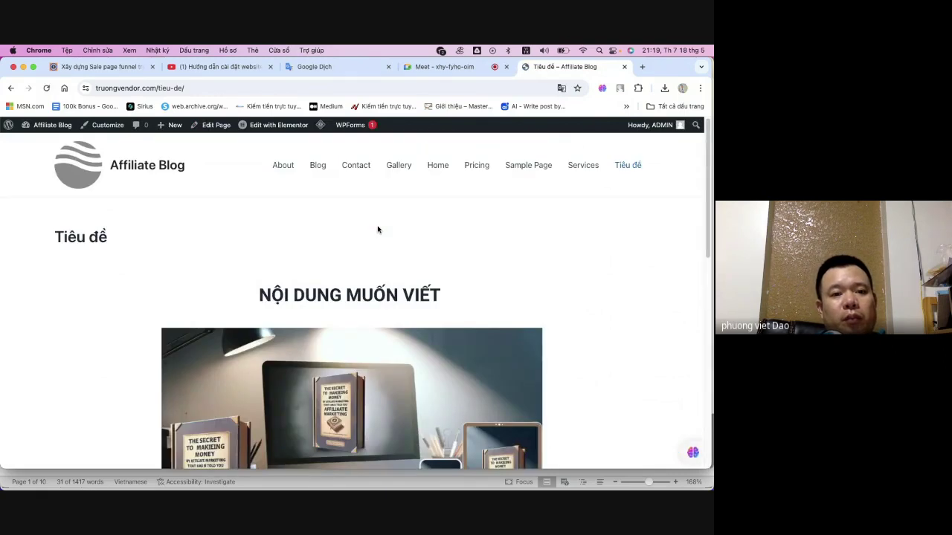
{"action": "left_click", "coordinate": [11, 89]}
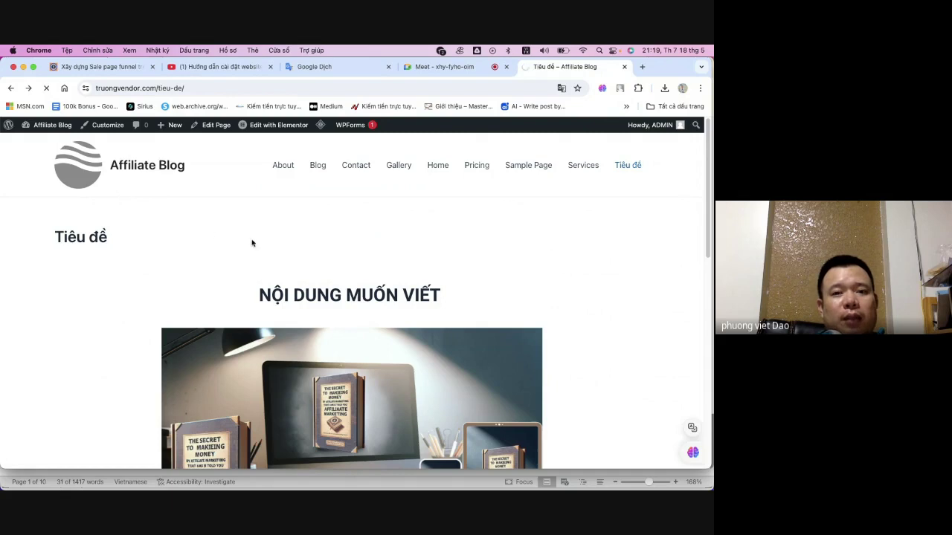
- Open Tiêu đề for editing and bring the Telegram ChatGPT4 bot chat to the front
{"action": "mouse_move", "coordinate": [238, 125]}
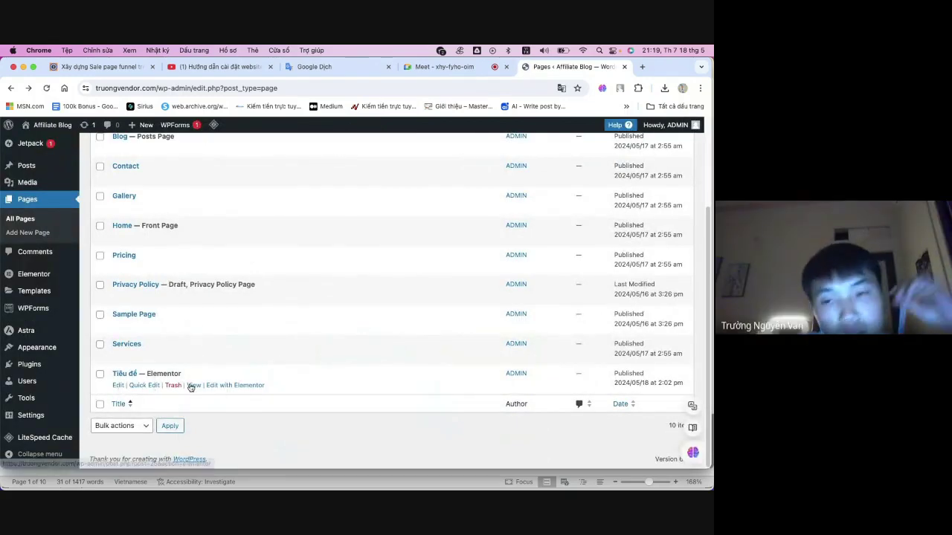
{"action": "left_click", "coordinate": [117, 385]}
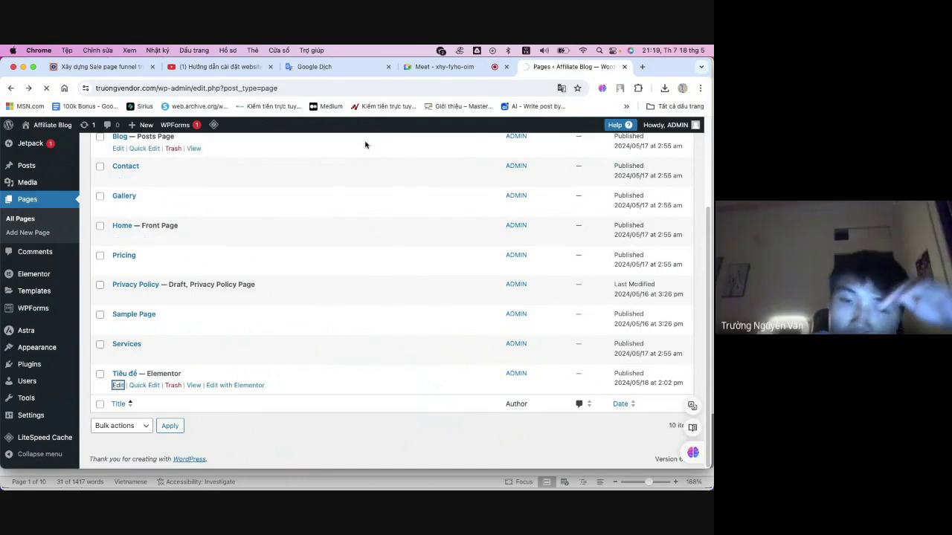
{"action": "mouse_move", "coordinate": [512, 476]}
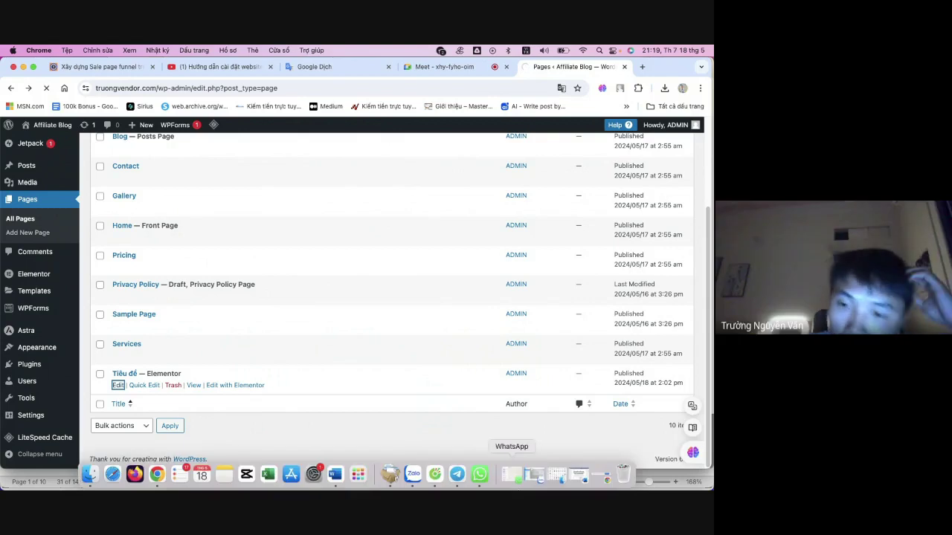
{"action": "left_click", "coordinate": [457, 475]}
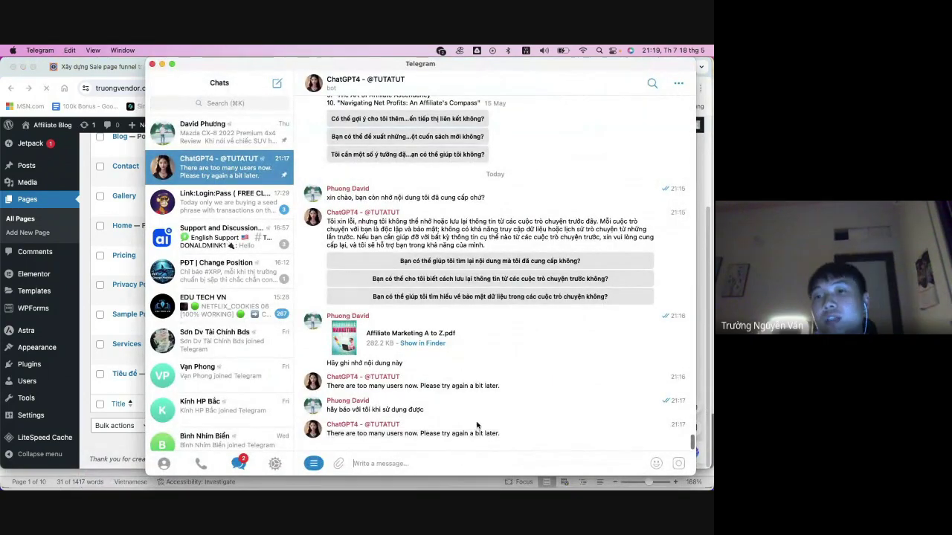
{"action": "scroll", "coordinate": [484, 417], "scroll_direction": "up", "scroll_amount": 2}
{"action": "scroll", "coordinate": [503, 382], "scroll_direction": "down", "scroll_amount": 2}
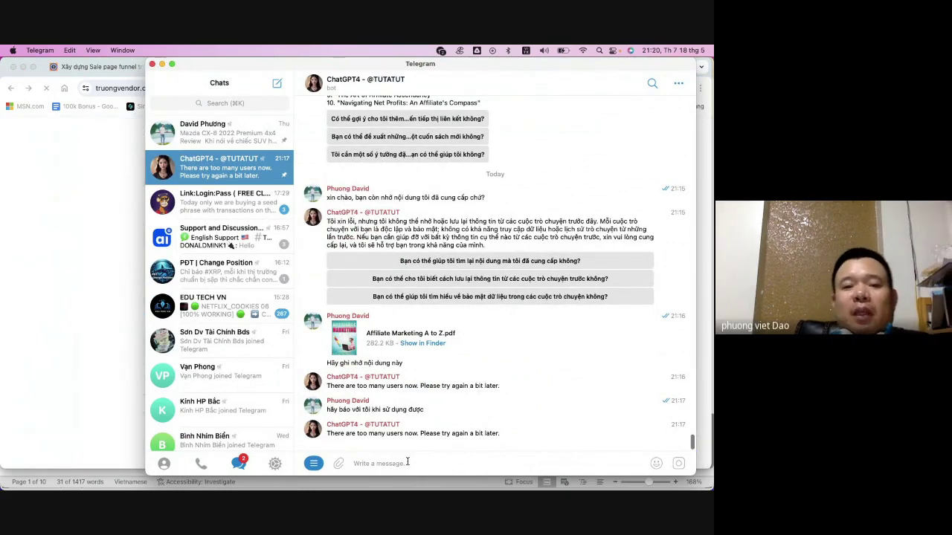
{"action": "scroll", "coordinate": [412, 395], "scroll_direction": "up", "scroll_amount": 1}
{"action": "scroll", "coordinate": [412, 397], "scroll_direction": "down", "scroll_amount": 1}
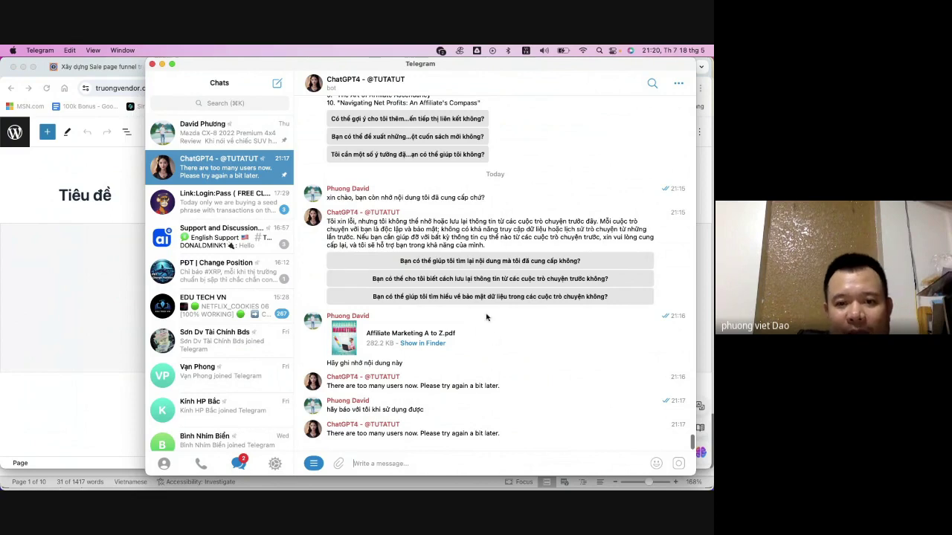
{"action": "scroll", "coordinate": [489, 313], "scroll_direction": "up", "scroll_amount": 4}
{"action": "scroll", "coordinate": [483, 271], "scroll_direction": "up", "scroll_amount": 5}
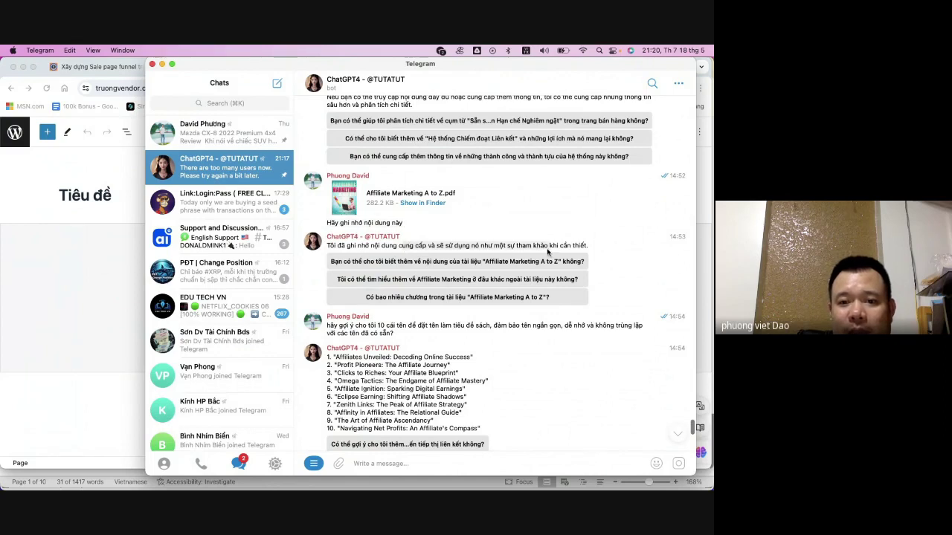
{"action": "scroll", "coordinate": [520, 261], "scroll_direction": "down", "scroll_amount": 2}
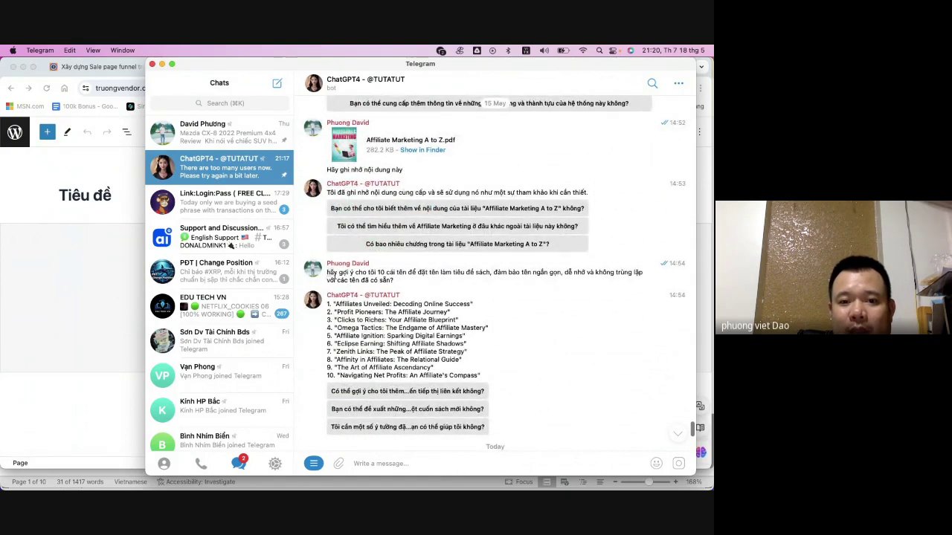
{"action": "left_click_drag", "start_coordinate": [326, 273], "coordinate": [415, 281]}
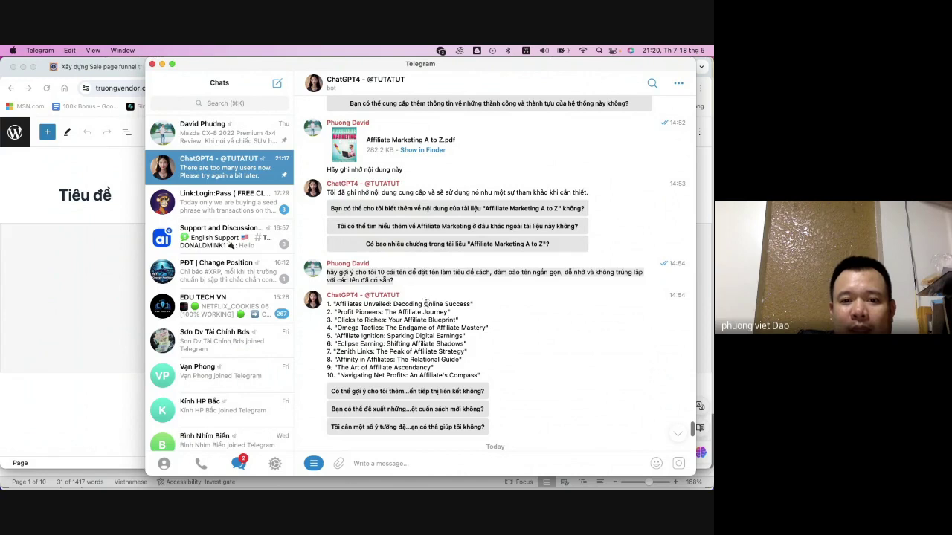
{"action": "scroll", "coordinate": [449, 300], "scroll_direction": "down", "scroll_amount": 1}
{"action": "left_click_drag", "start_coordinate": [328, 296], "coordinate": [502, 367]}
{"action": "left_click", "coordinate": [510, 338]}
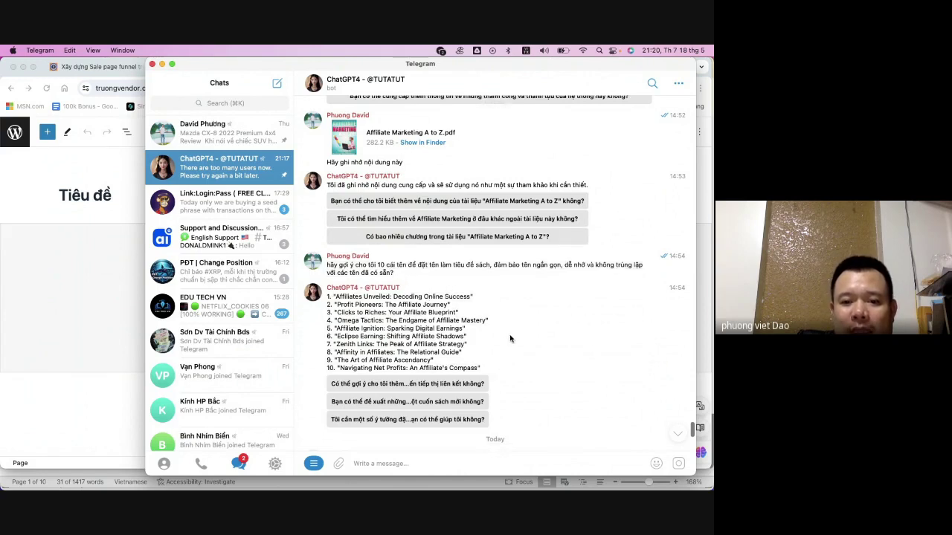
{"action": "scroll", "coordinate": [508, 329], "scroll_direction": "down", "scroll_amount": 2}
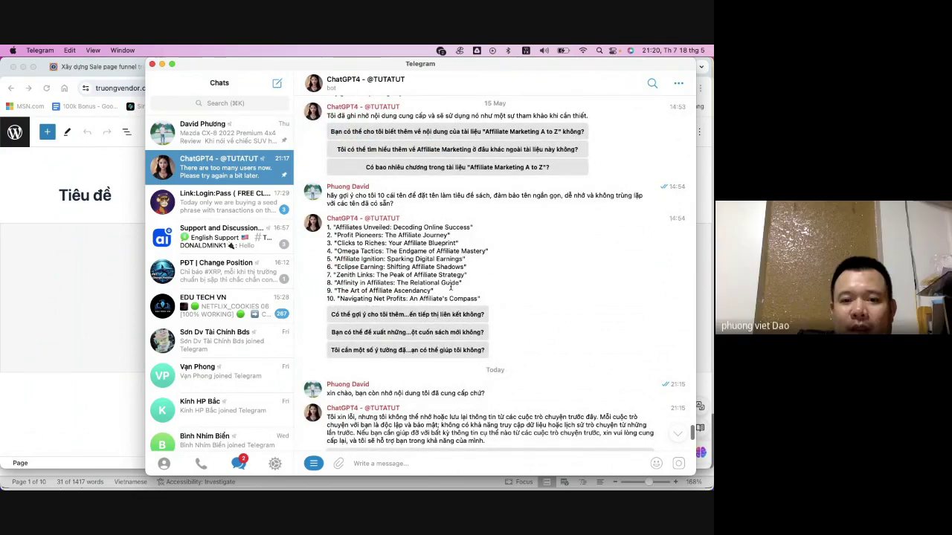
{"action": "left_click_drag", "start_coordinate": [338, 250], "coordinate": [486, 251]}
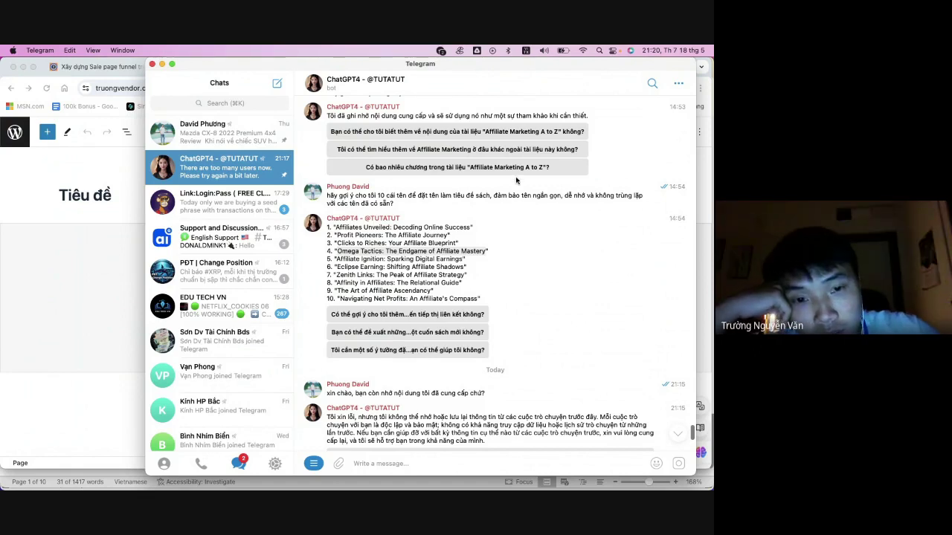
{"action": "left_click", "coordinate": [386, 227]}
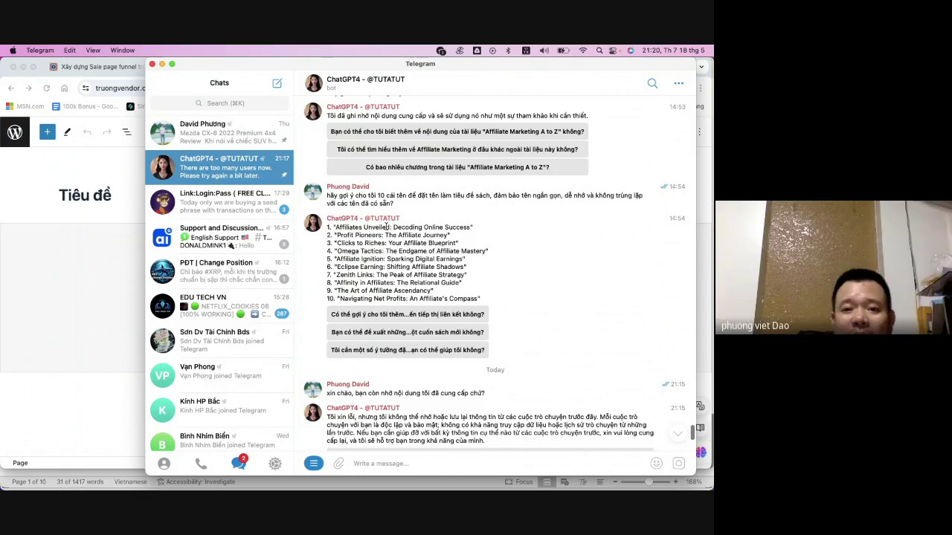
{"action": "triple_click", "coordinate": [387, 227]}
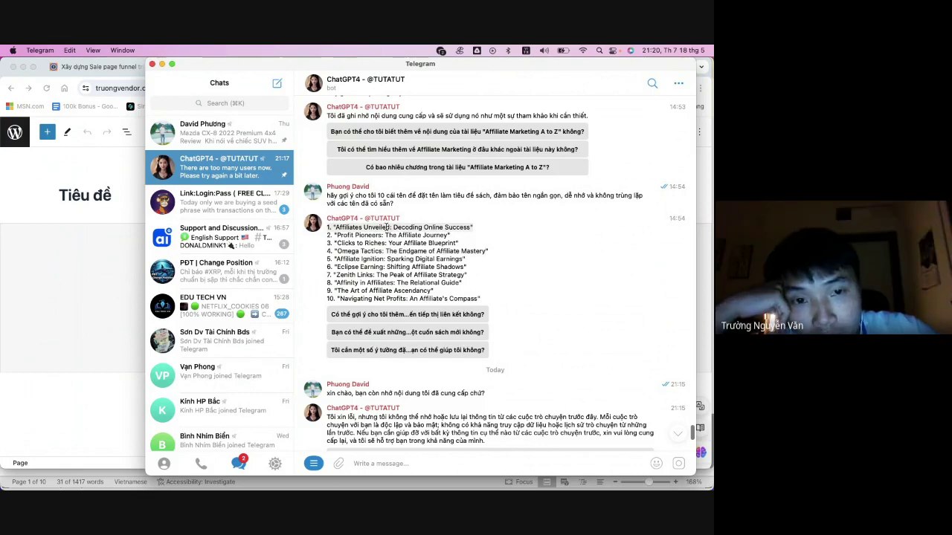
{"action": "left_click", "coordinate": [388, 228]}
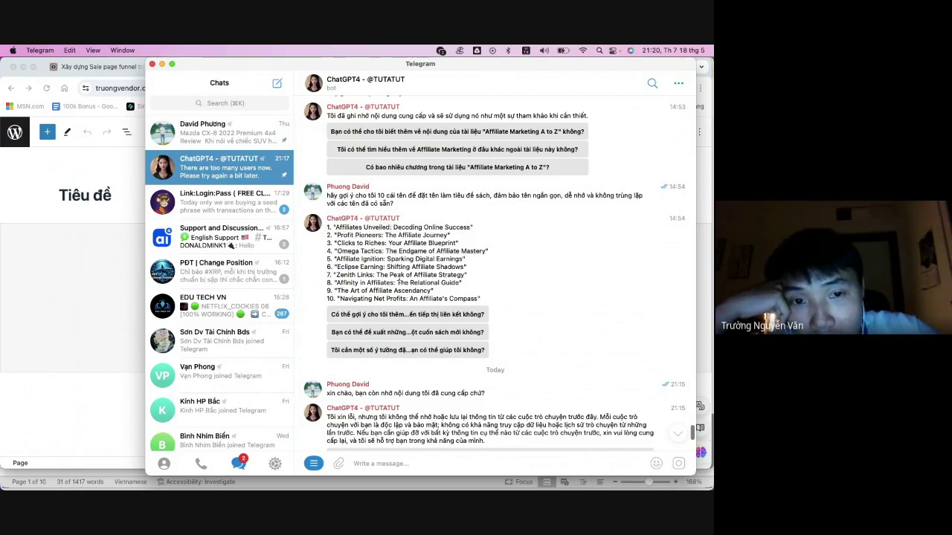
{"action": "scroll", "coordinate": [399, 282], "scroll_direction": "down", "scroll_amount": 1}
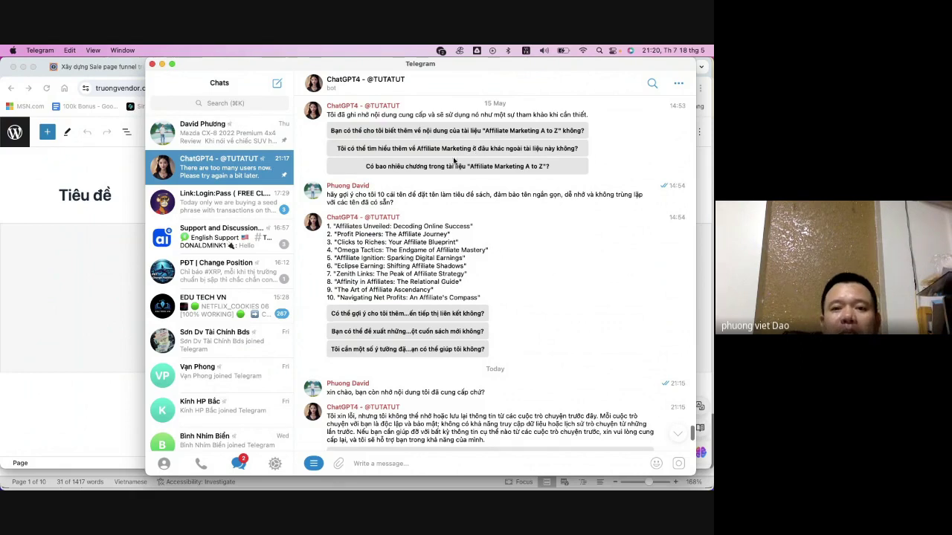
{"action": "left_click_drag", "start_coordinate": [432, 224], "coordinate": [450, 234]}
{"action": "left_click", "coordinate": [401, 253]}
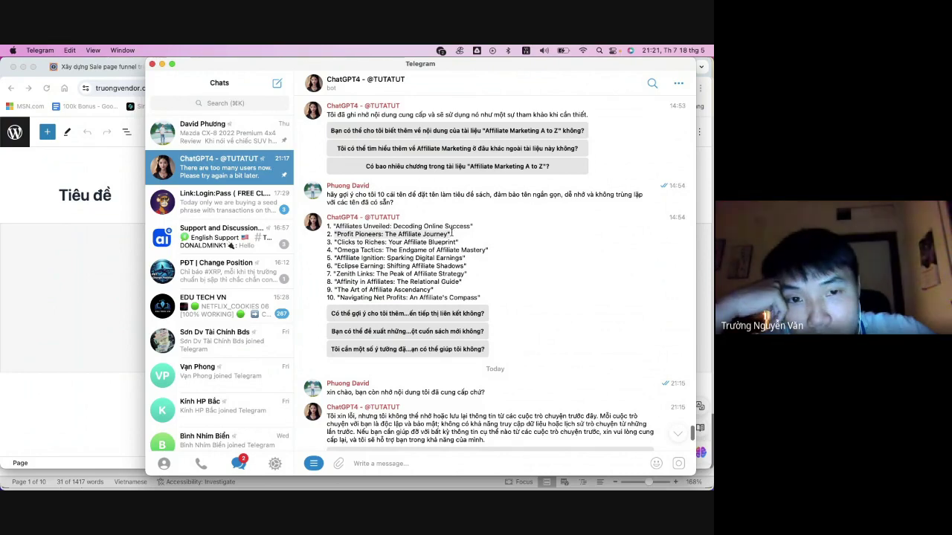
{"action": "left_click", "coordinate": [416, 246]}
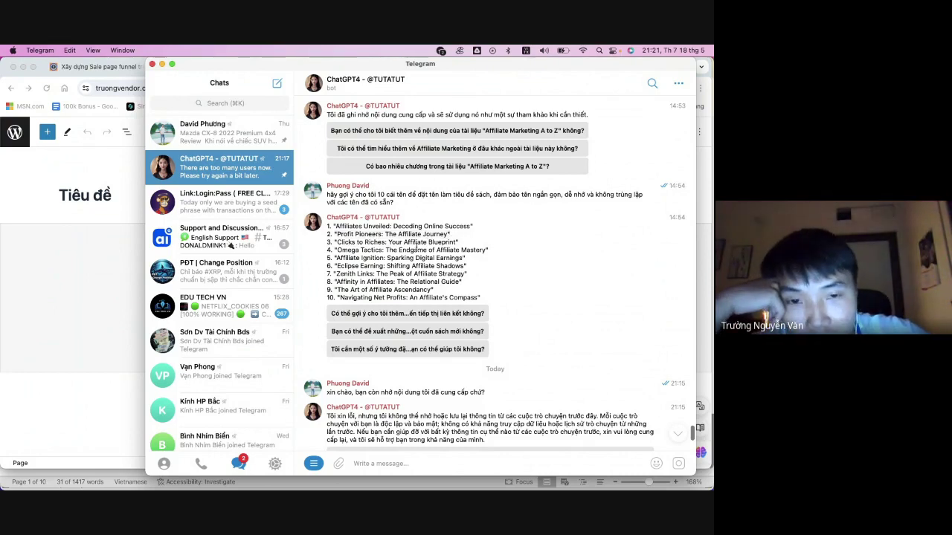
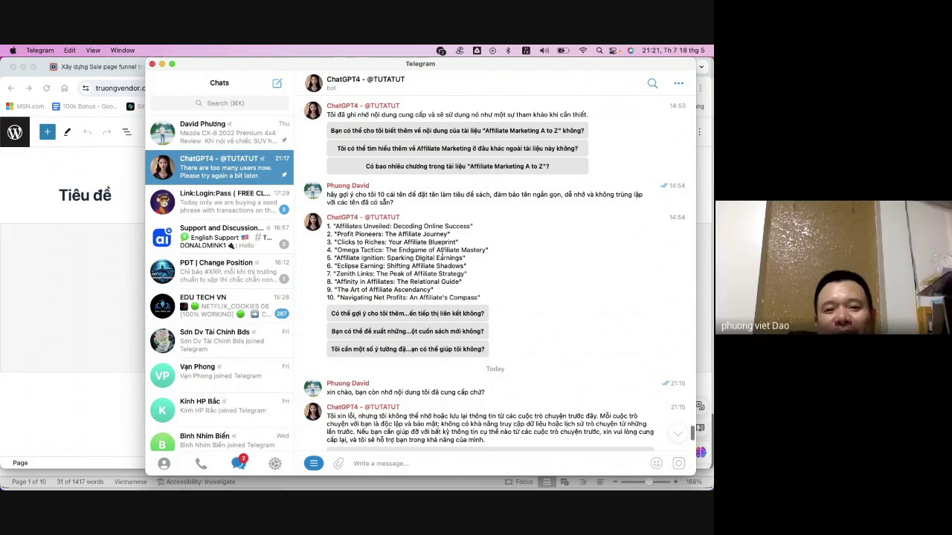
- Copy 'Affiliates Unveiled: Decoding Online Success' from the bot's title list and return to Chrome
{"action": "scroll", "coordinate": [407, 257], "scroll_direction": "down", "scroll_amount": 1}
{"action": "scroll", "coordinate": [439, 258], "scroll_direction": "up", "scroll_amount": 2}
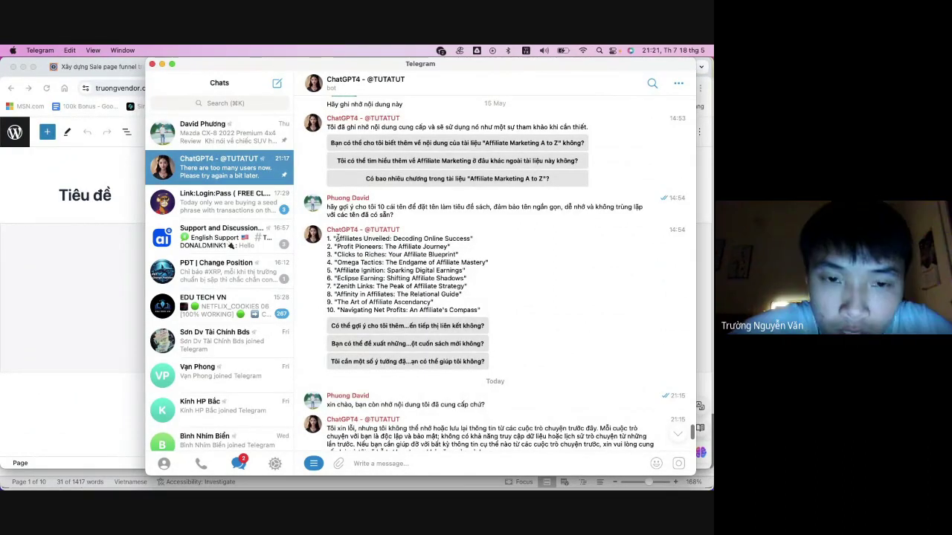
{"action": "left_click_drag", "start_coordinate": [328, 236], "coordinate": [475, 238]}
{"action": "left_click", "coordinate": [337, 239]}
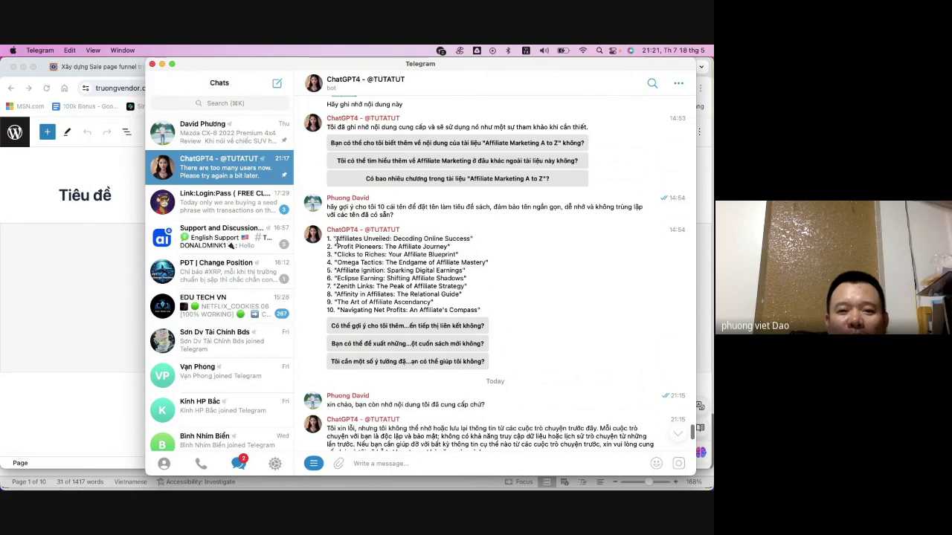
{"action": "left_click_drag", "start_coordinate": [333, 238], "coordinate": [473, 238]}
{"action": "key", "text": "super+c"}
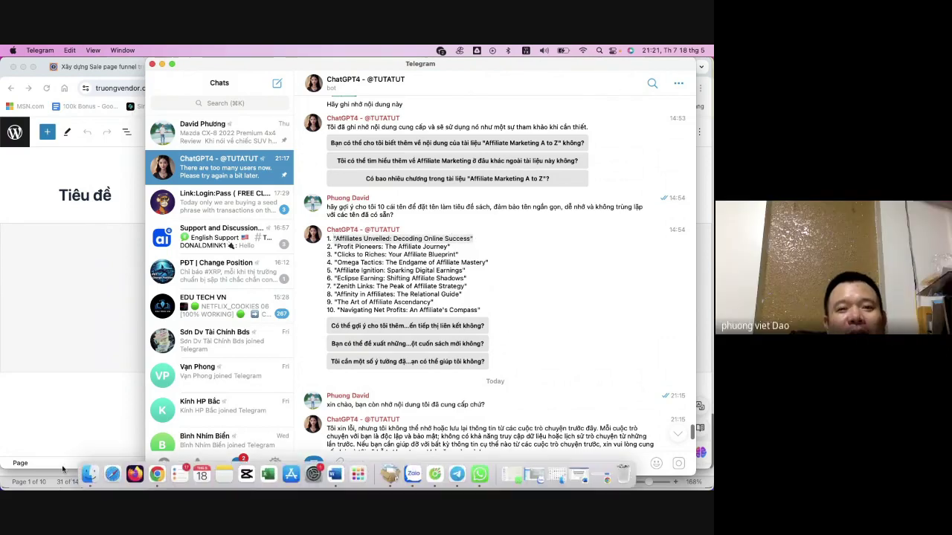
{"action": "left_click", "coordinate": [81, 473]}
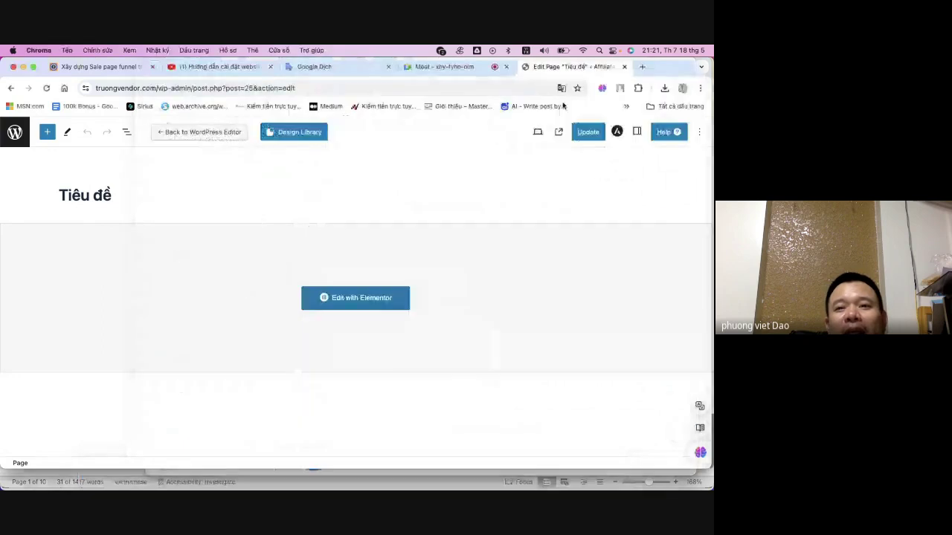
- In a new tab, search Google for the quoted full title 'Affiliates Unveiled: Decoding Online Success'
{"action": "left_click", "coordinate": [645, 68]}
{"action": "left_click", "coordinate": [283, 272]}
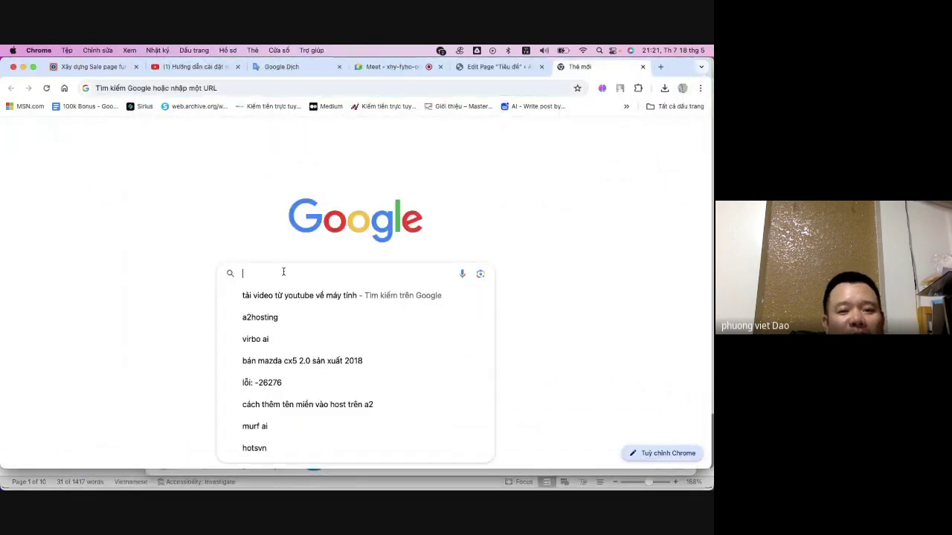
{"action": "key", "text": "super+v"}
{"action": "key", "text": "Return"}
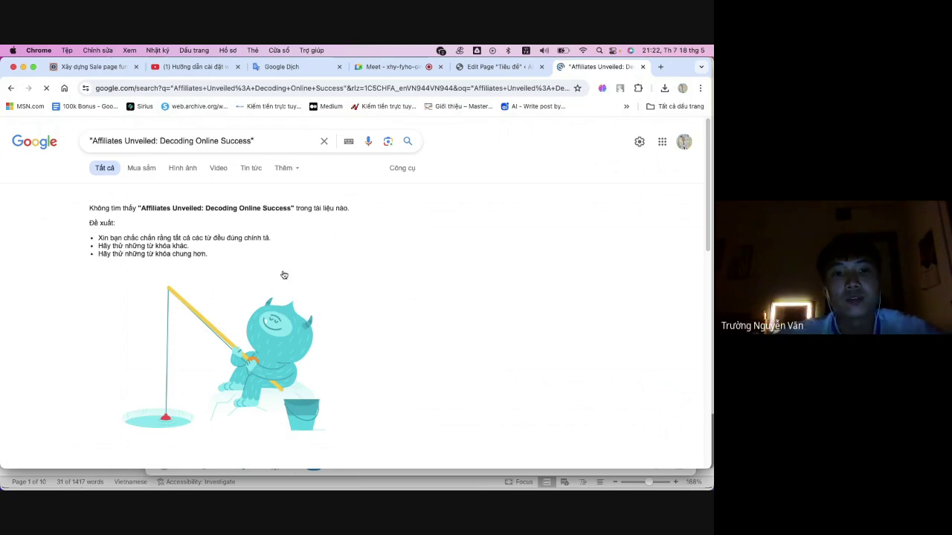
- Trim the query to "Affiliates Unveiled" and search again
{"action": "left_click", "coordinate": [261, 144]}
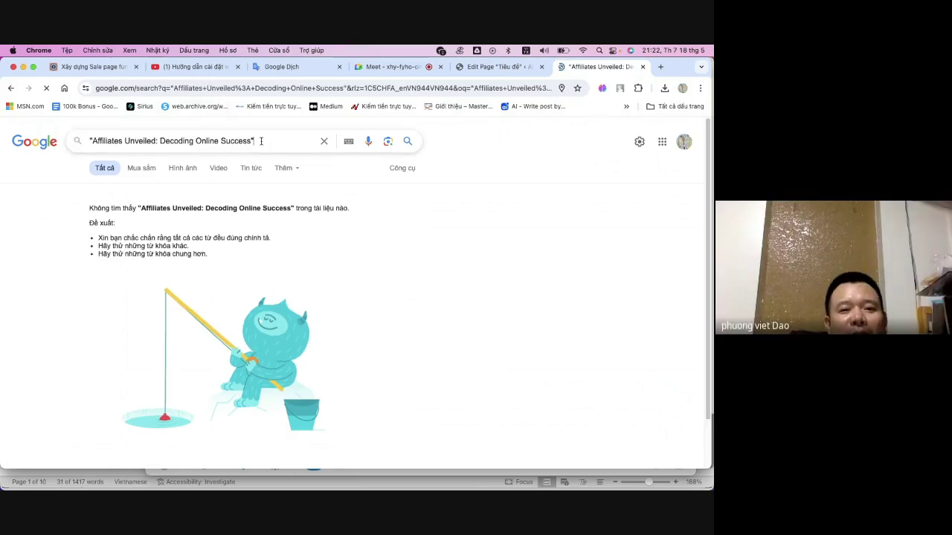
{"action": "triple_click", "coordinate": [128, 139]}
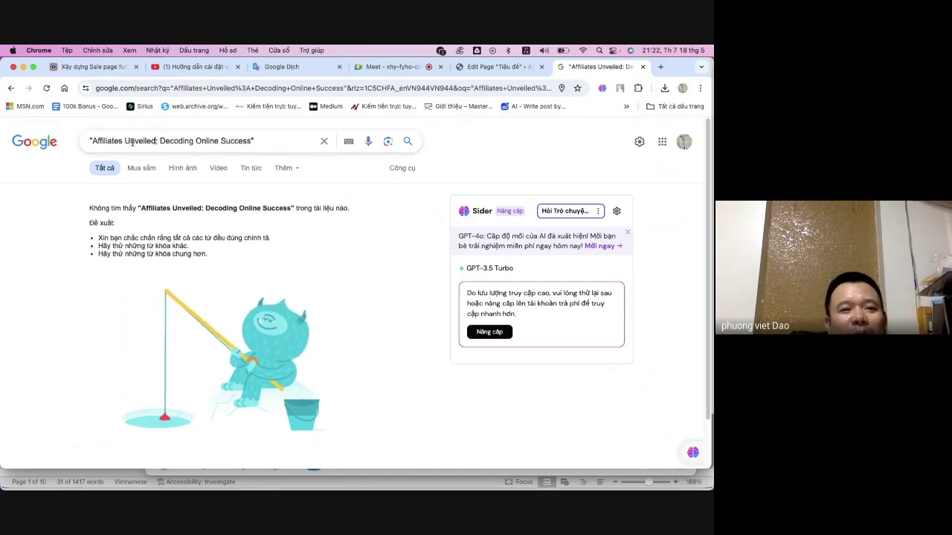
{"action": "left_click_drag", "start_coordinate": [157, 142], "coordinate": [91, 141]}
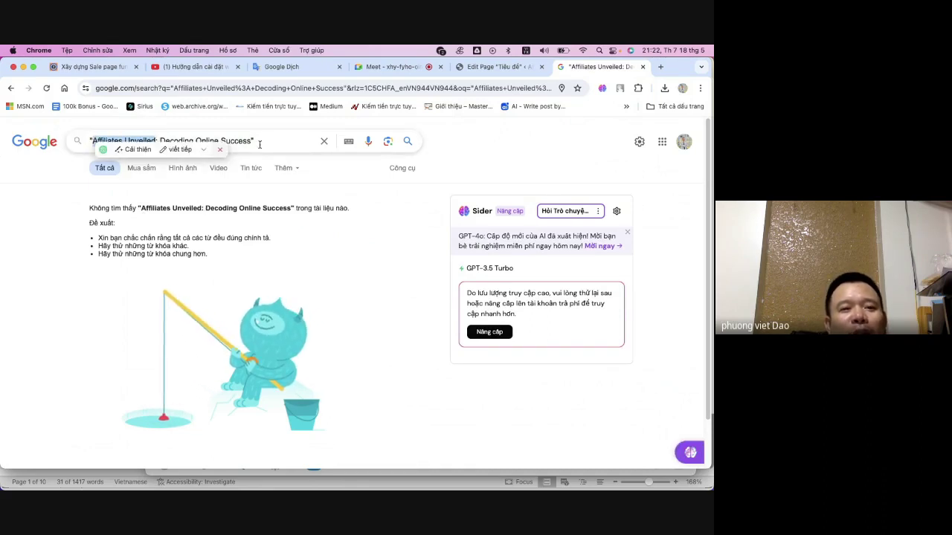
{"action": "left_click_drag", "start_coordinate": [259, 145], "coordinate": [160, 139]}
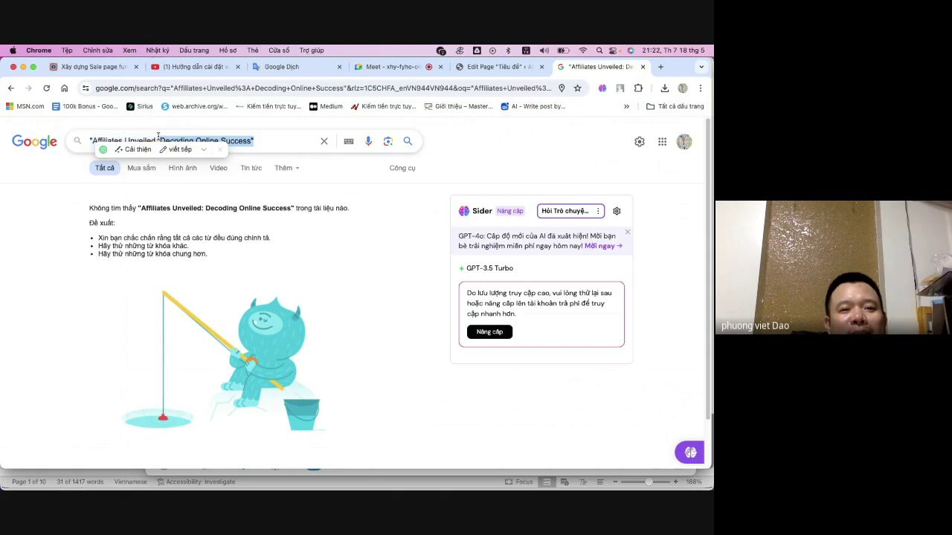
{"action": "key", "text": "BackSpace"}
{"action": "key", "text": "BackSpace"}
{"action": "key", "text": "BackSpace"}
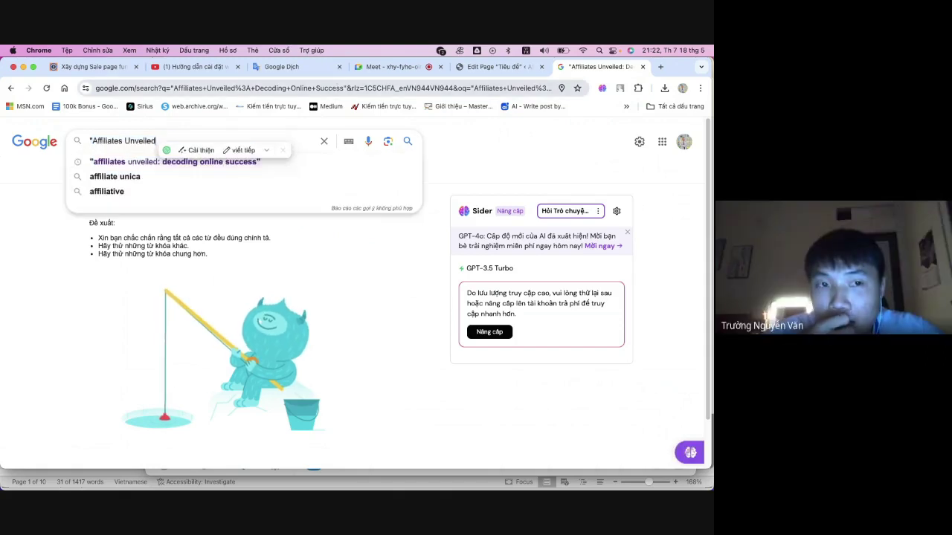
{"action": "type", "text": "\""}
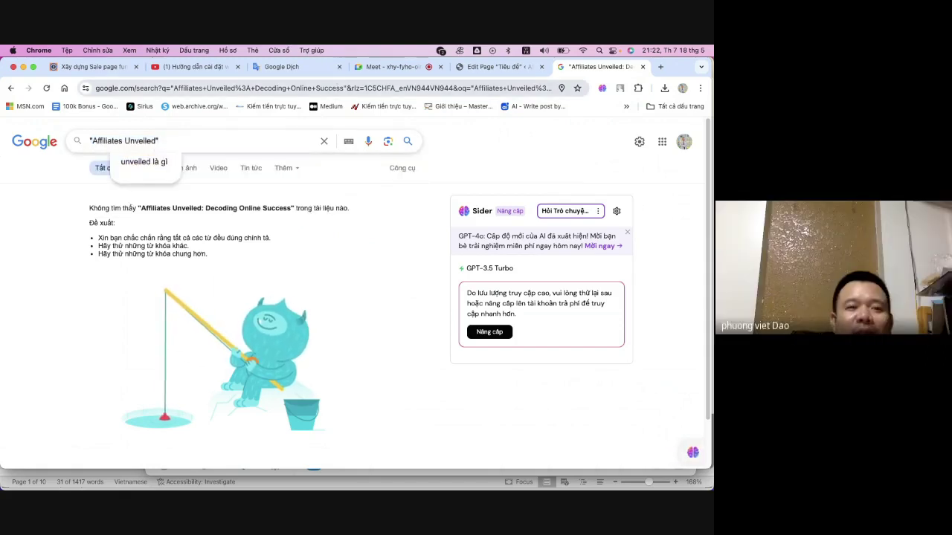
{"action": "key", "text": "Return"}
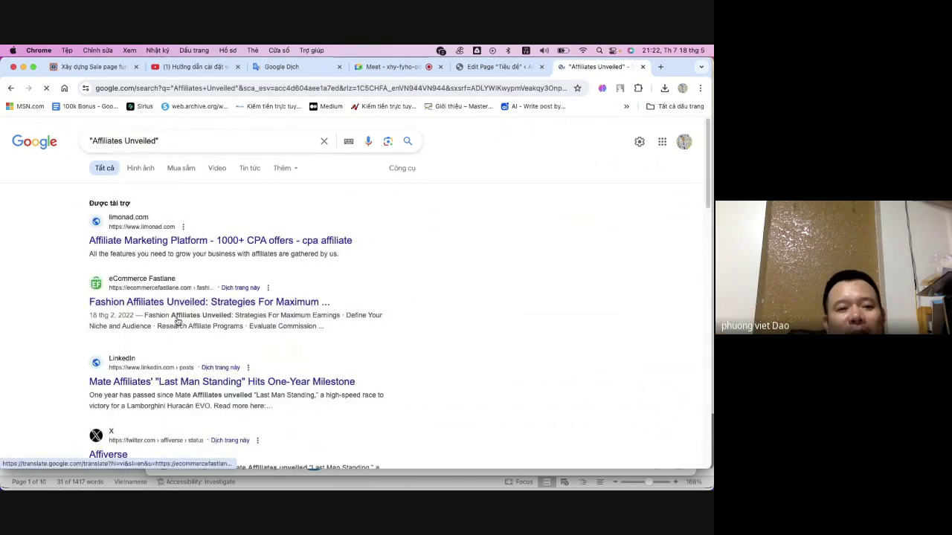
- Review the "Affiliates Unveiled" results, then begin editing the query's ending again
{"action": "scroll", "coordinate": [182, 372], "scroll_direction": "down", "scroll_amount": 3}
{"action": "scroll", "coordinate": [195, 362], "scroll_direction": "down", "scroll_amount": 6}
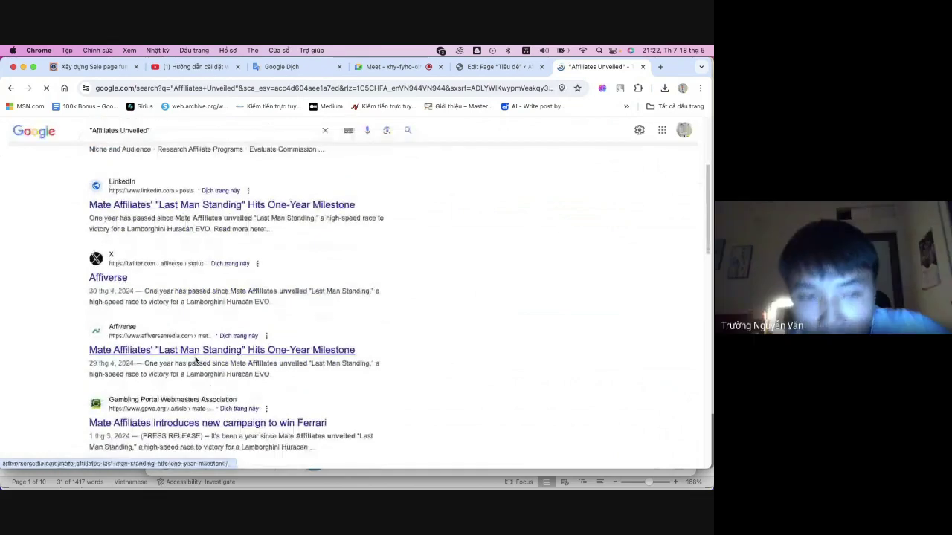
{"action": "scroll", "coordinate": [196, 362], "scroll_direction": "up", "scroll_amount": 8}
{"action": "scroll", "coordinate": [196, 361], "scroll_direction": "up", "scroll_amount": 1}
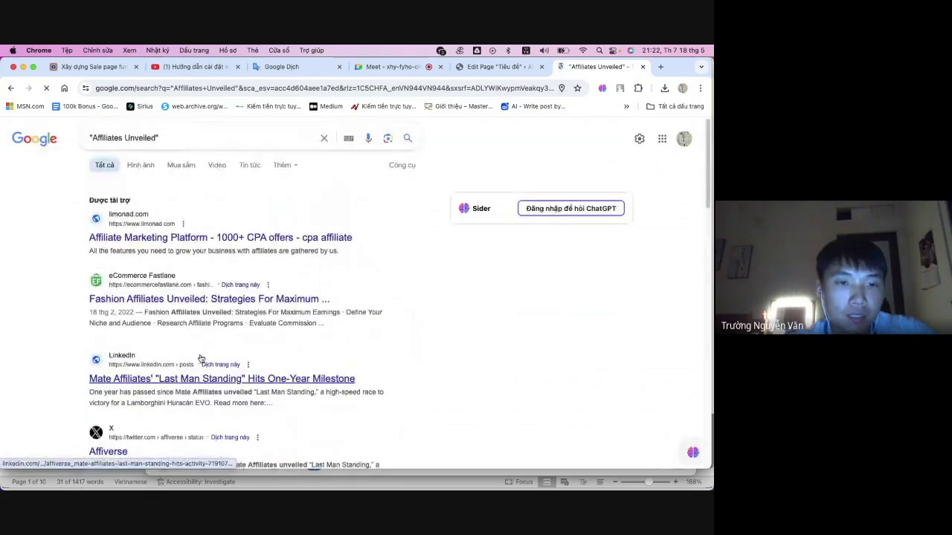
{"action": "left_click", "coordinate": [228, 138]}
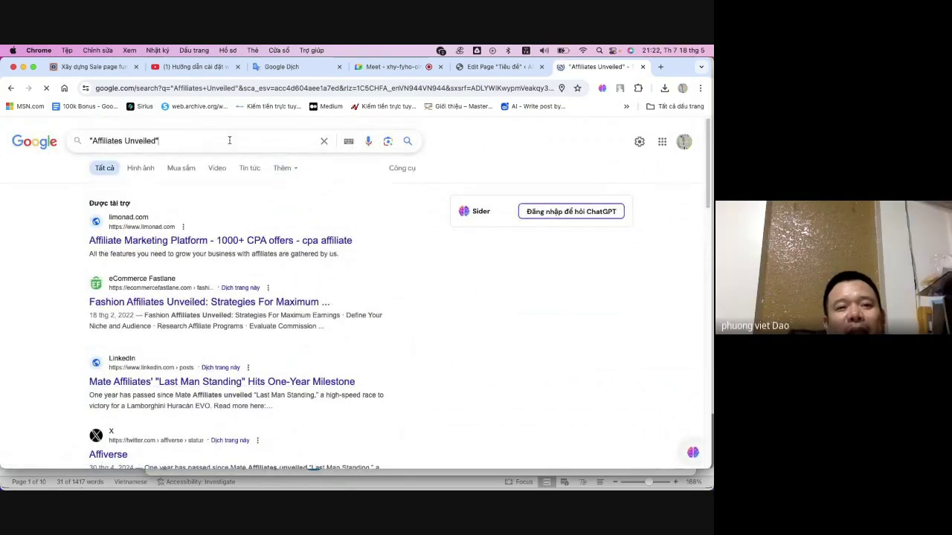
{"action": "key", "text": "BackSpace"}
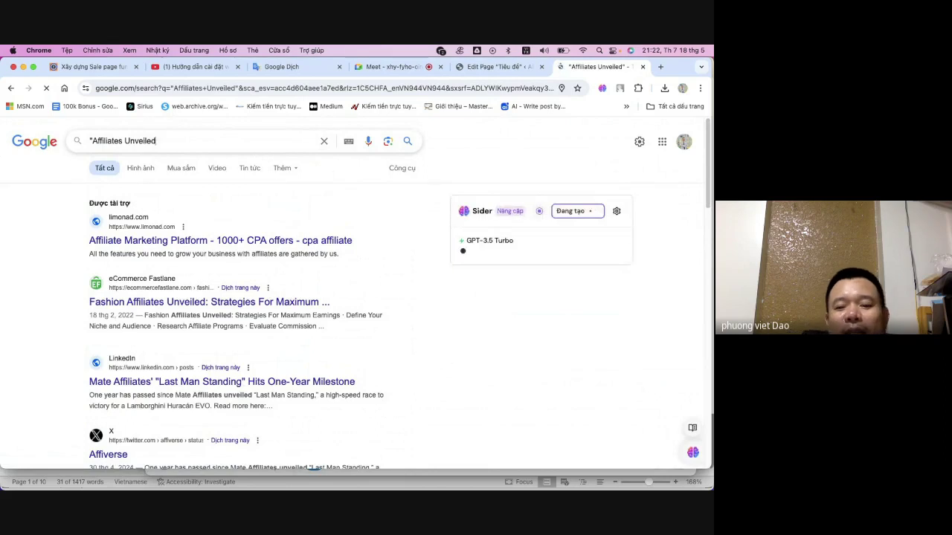
{"action": "type", "text": ":"}
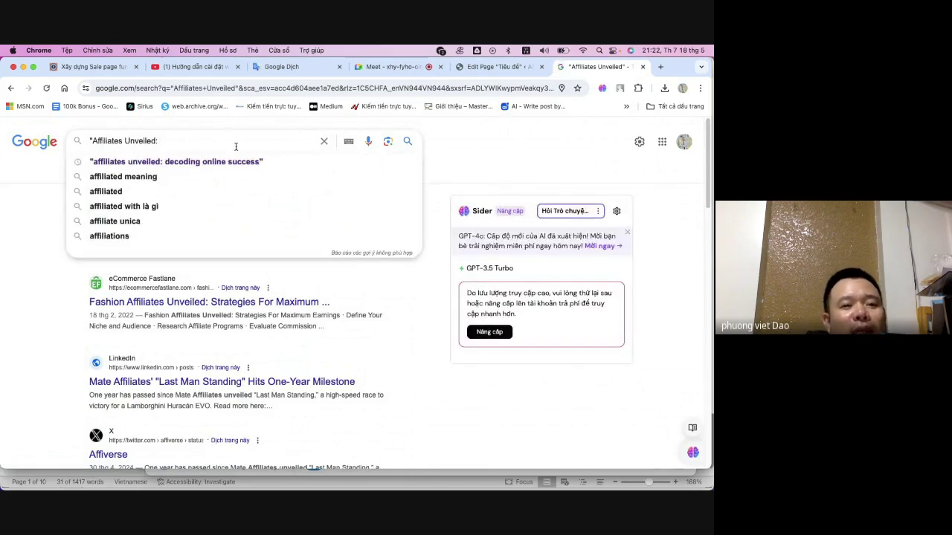
- Rename the page title to 'Tiêu đề Test' and update the page
{"action": "left_click", "coordinate": [499, 67]}
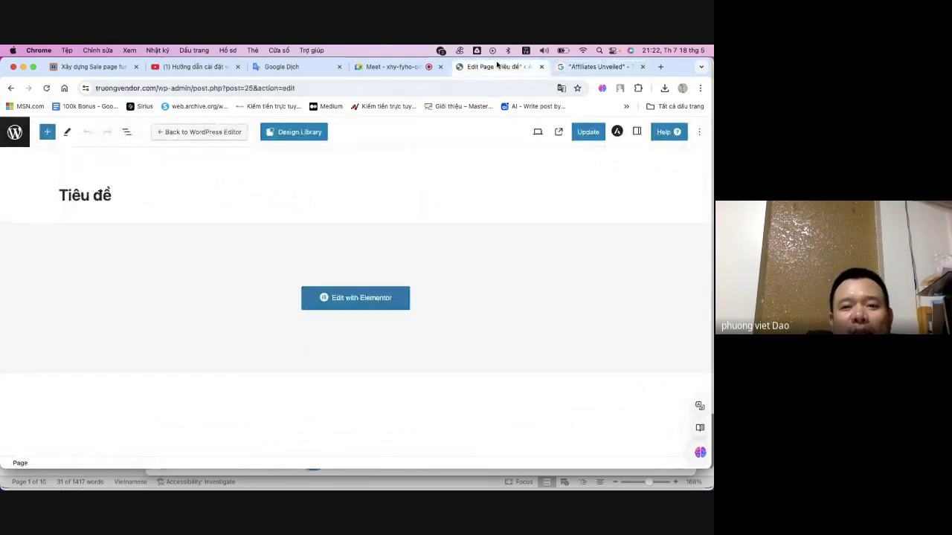
{"action": "mouse_move", "coordinate": [441, 478]}
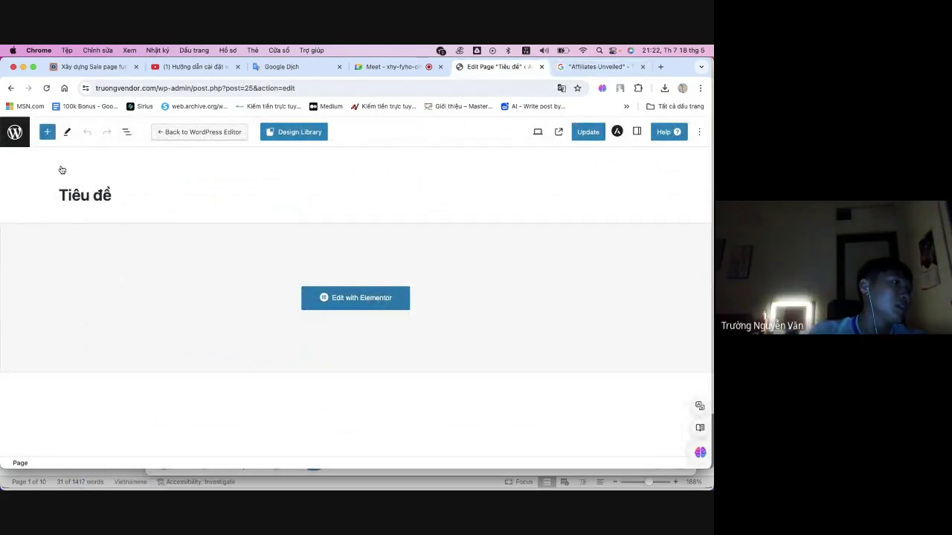
{"action": "left_click", "coordinate": [123, 195]}
{"action": "left_click_drag", "start_coordinate": [123, 194], "coordinate": [60, 195]}
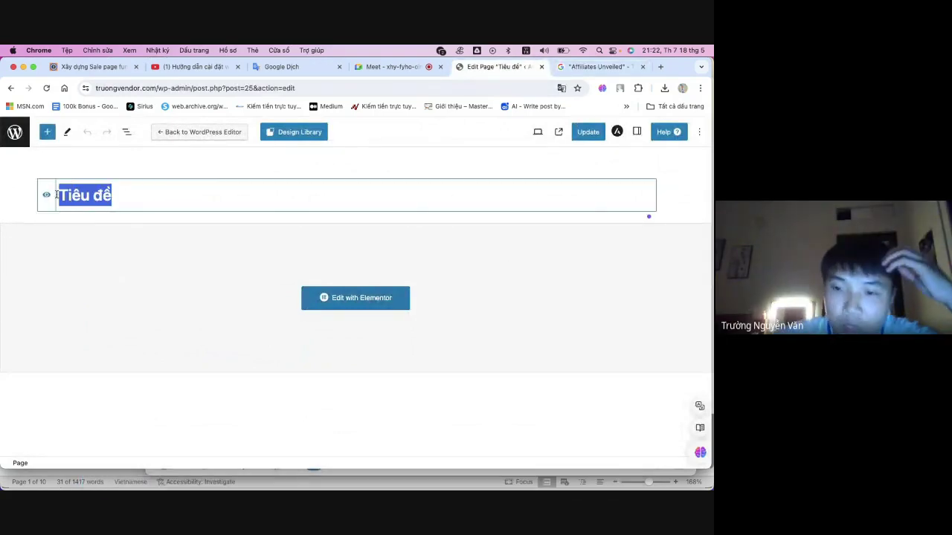
{"action": "left_click_drag", "start_coordinate": [198, 198], "coordinate": [59, 196]}
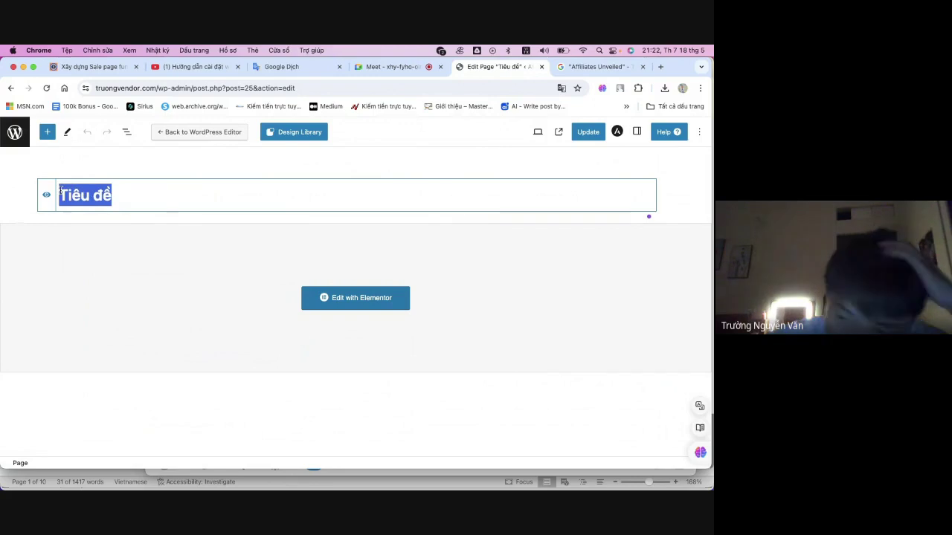
{"action": "left_click", "coordinate": [246, 197]}
{"action": "type", "text": "Test"}
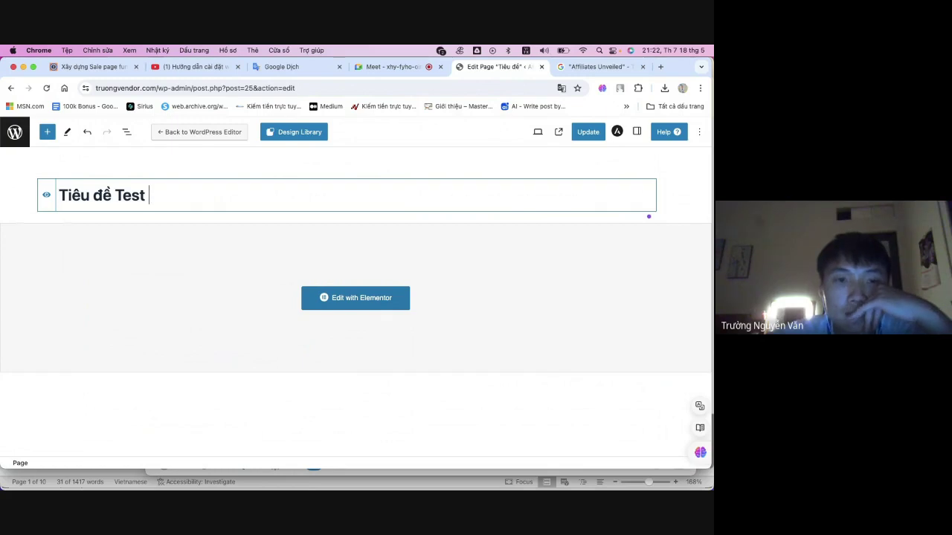
{"action": "left_click", "coordinate": [588, 131]}
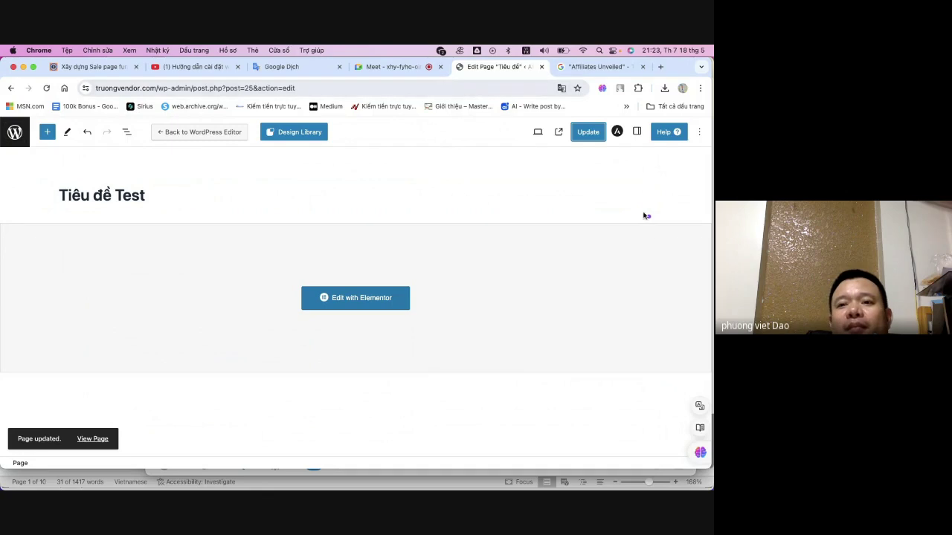
- Switch the page back to the default block editor, then go to the Pages list
{"action": "left_click", "coordinate": [189, 133]}
{"action": "left_click", "coordinate": [387, 318]}
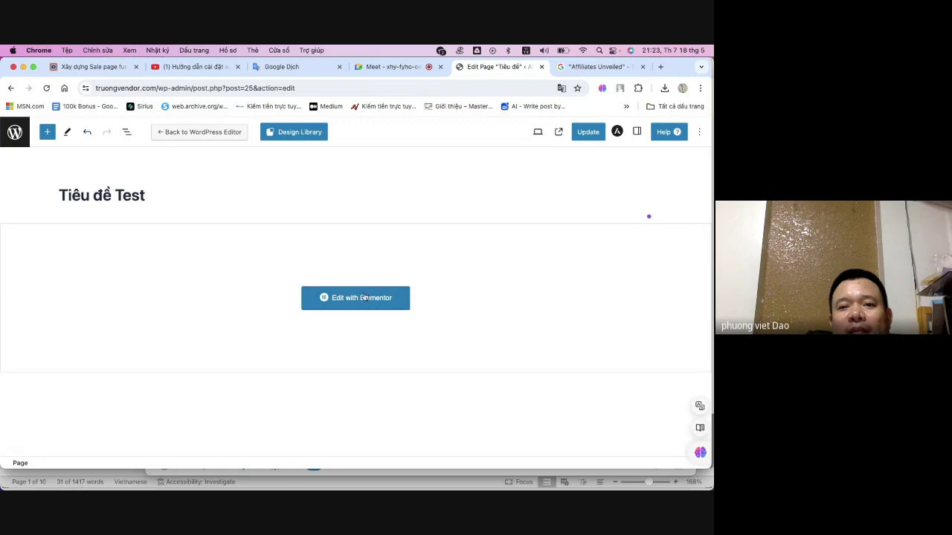
{"action": "left_click", "coordinate": [198, 134]}
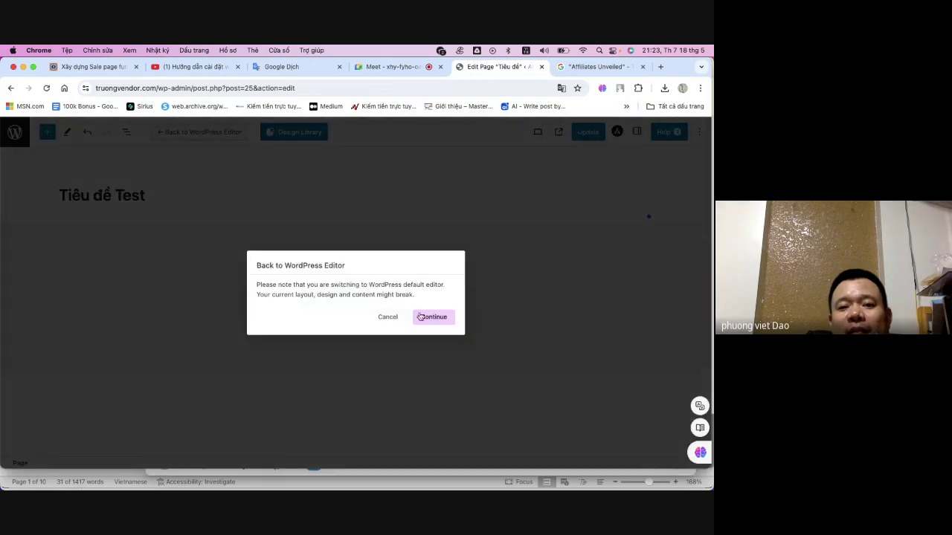
{"action": "left_click", "coordinate": [421, 317]}
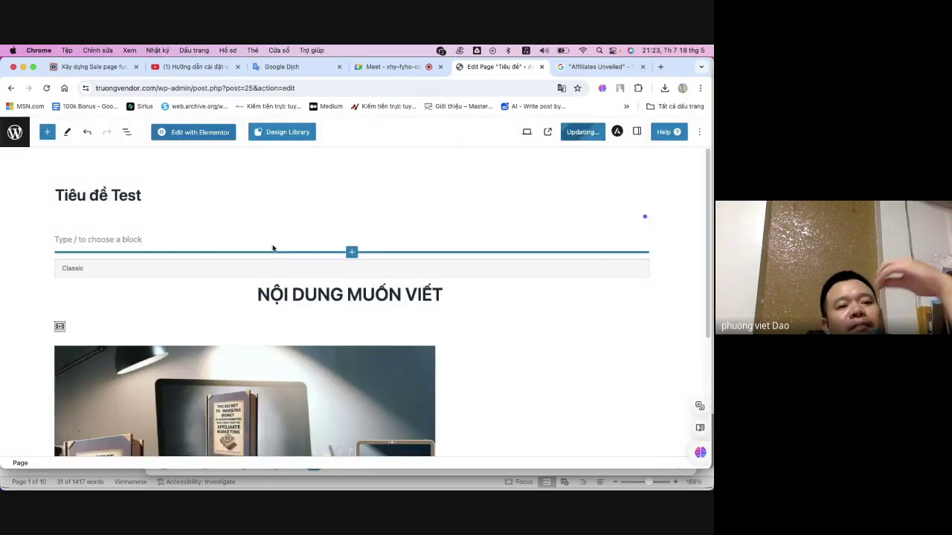
{"action": "scroll", "coordinate": [298, 226], "scroll_direction": "down", "scroll_amount": 5}
{"action": "scroll", "coordinate": [298, 227], "scroll_direction": "up", "scroll_amount": 5}
{"action": "scroll", "coordinate": [297, 228], "scroll_direction": "down", "scroll_amount": 5}
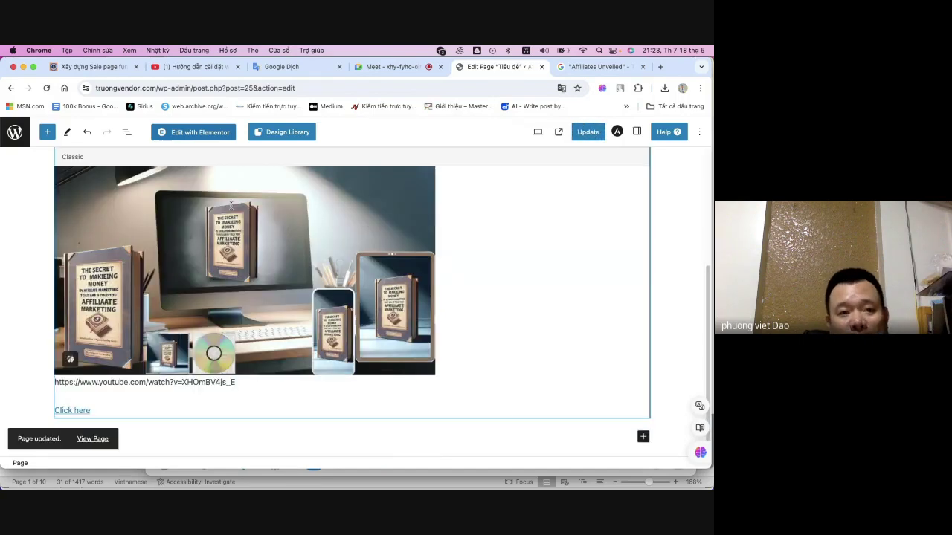
{"action": "left_click", "coordinate": [15, 132]}
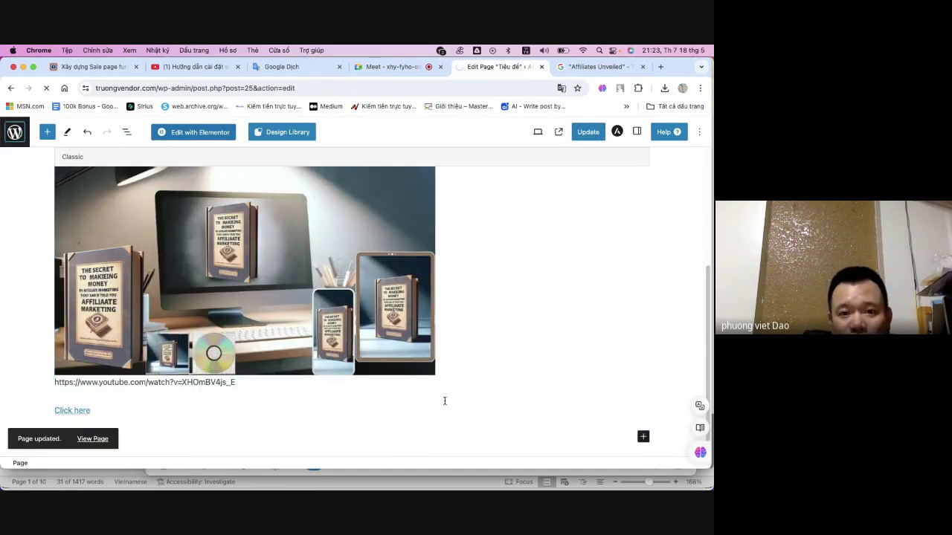
- Send the ChatGPT4 bot the message 'hãy ghi nhớ nội dung'
{"action": "left_click", "coordinate": [457, 479]}
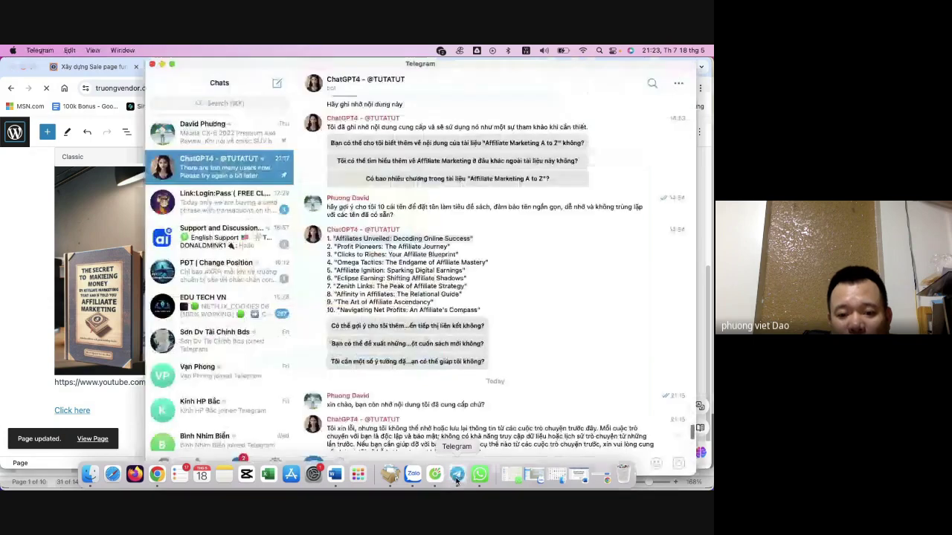
{"action": "scroll", "coordinate": [521, 315], "scroll_direction": "down", "scroll_amount": 5}
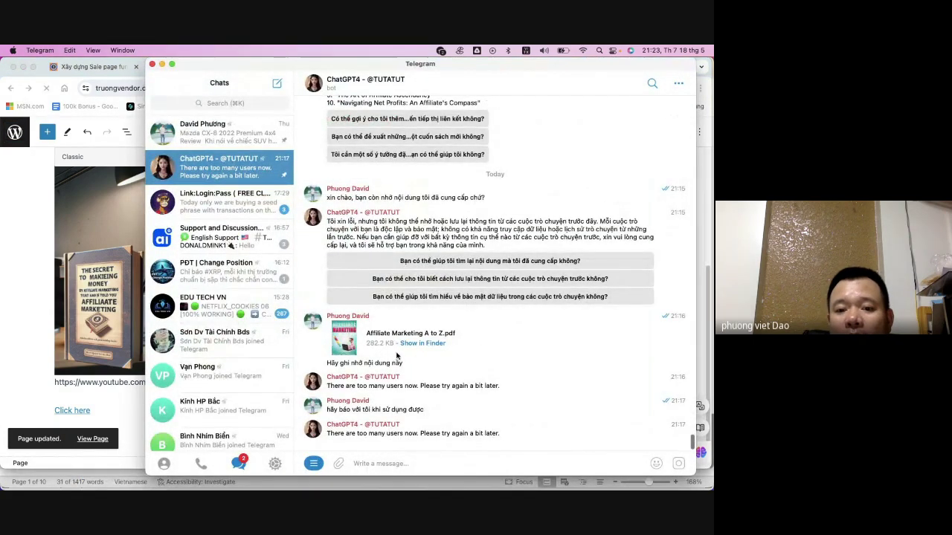
{"action": "left_click", "coordinate": [409, 463]}
{"action": "type", "text": "hãy g"}
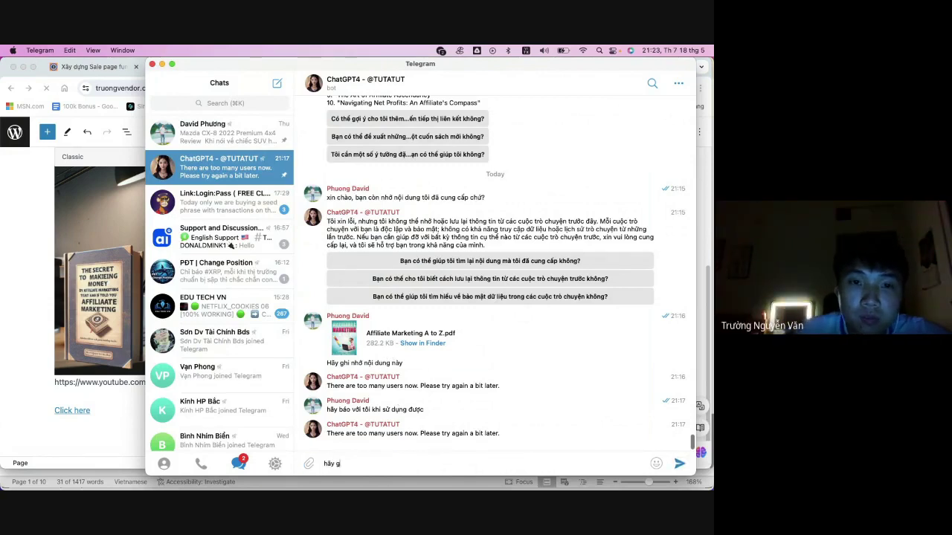
{"action": "type", "text": "hi nhớ"}
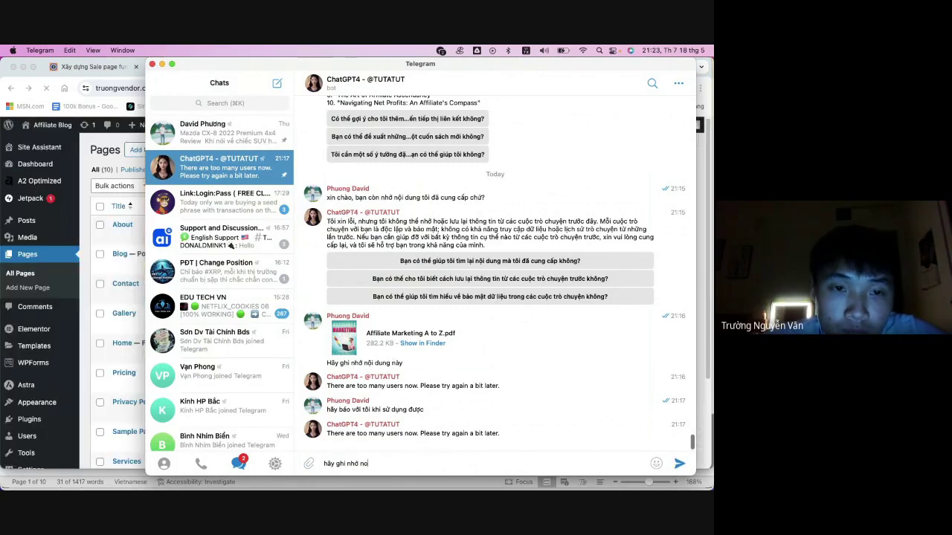
{"action": "type", "text": " nội dung này"}
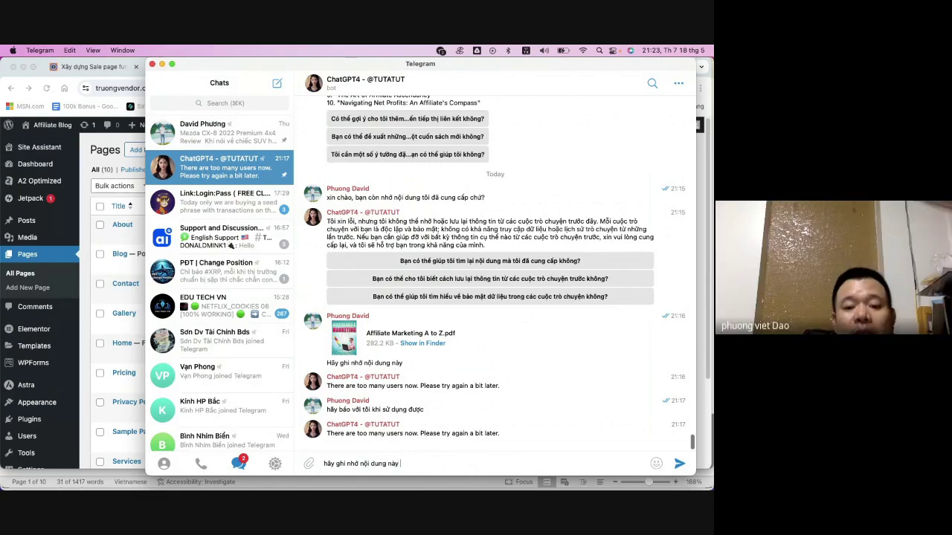
{"action": "key", "text": "Return"}
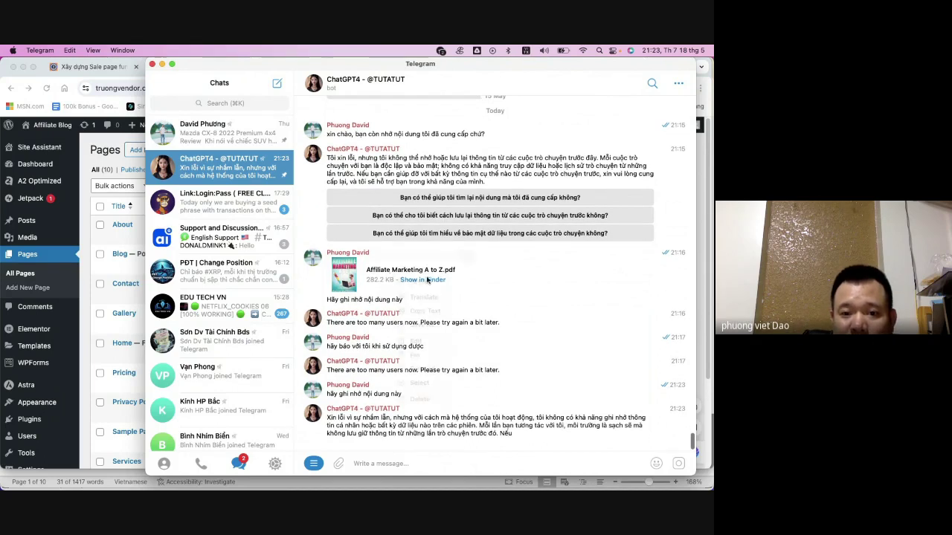
- Send the follow-up reply 'tiep' to the bot
{"action": "right_click", "coordinate": [435, 276]}
{"action": "key", "text": "Escape"}
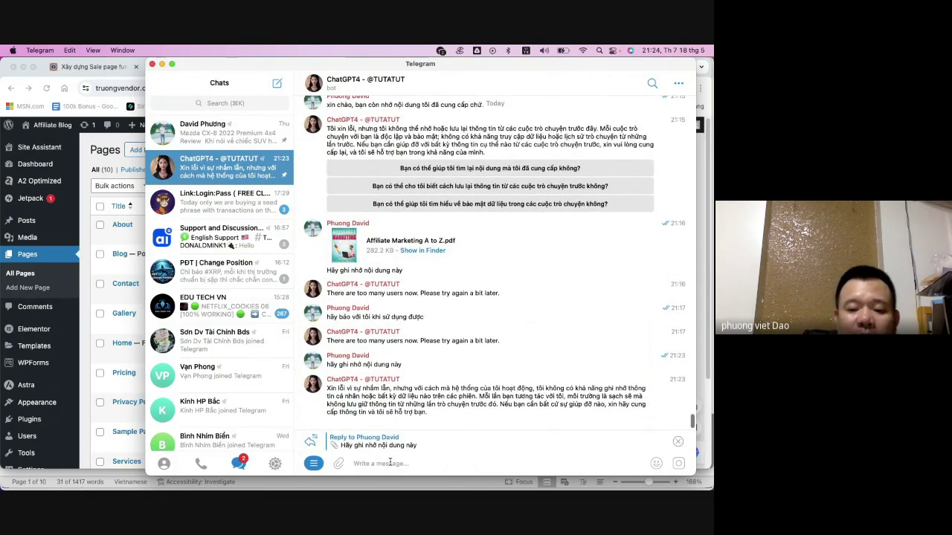
{"action": "type", "text": "tie"}
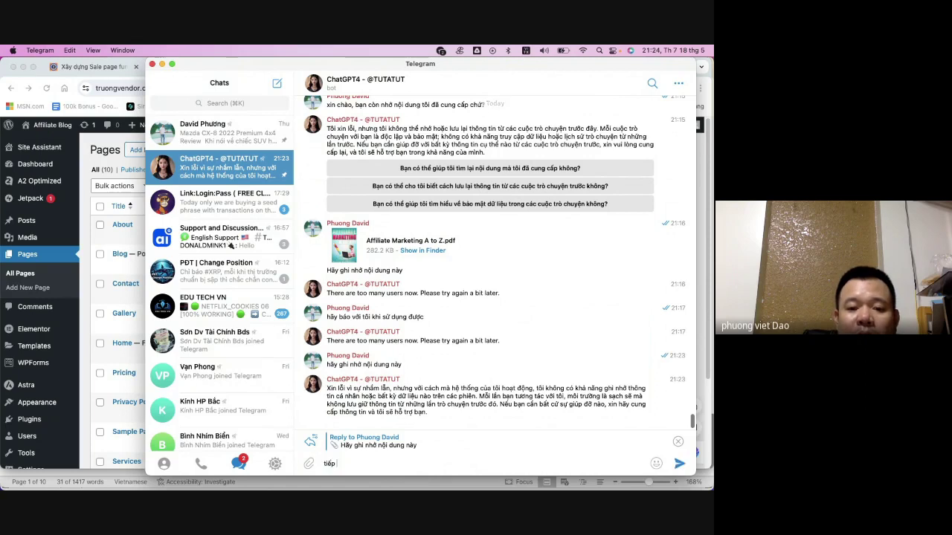
{"action": "type", "text": "p"}
{"action": "key", "text": "Return"}
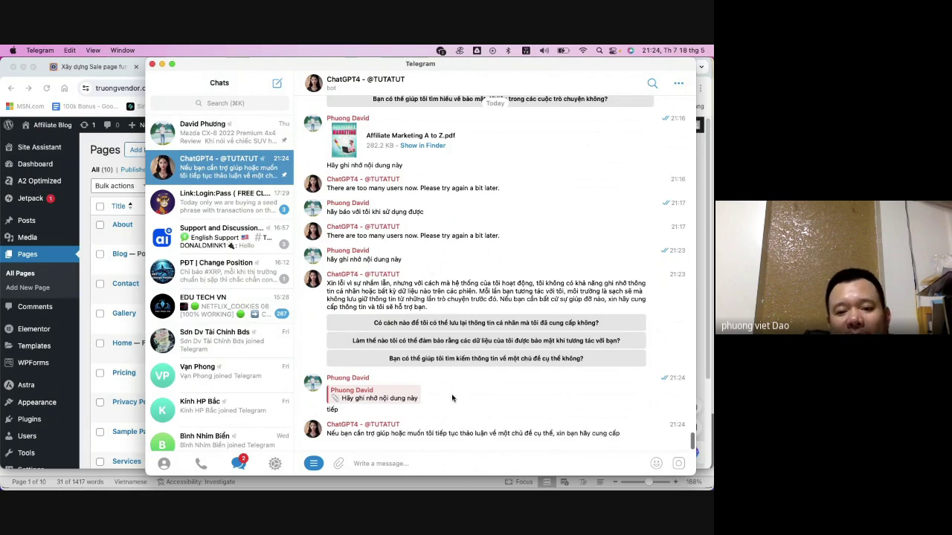
{"action": "scroll", "coordinate": [452, 398], "scroll_direction": "up", "scroll_amount": 3}
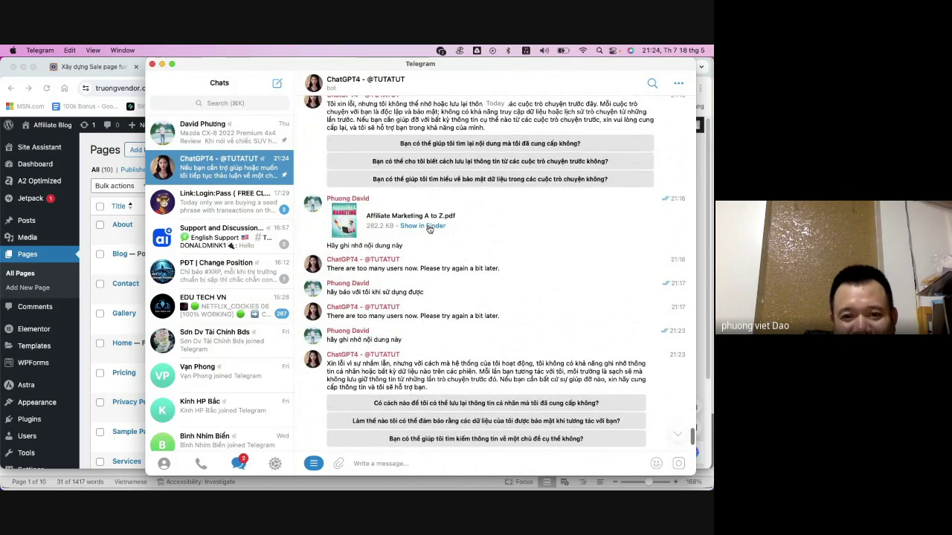
{"action": "scroll", "coordinate": [420, 233], "scroll_direction": "down", "scroll_amount": 3}
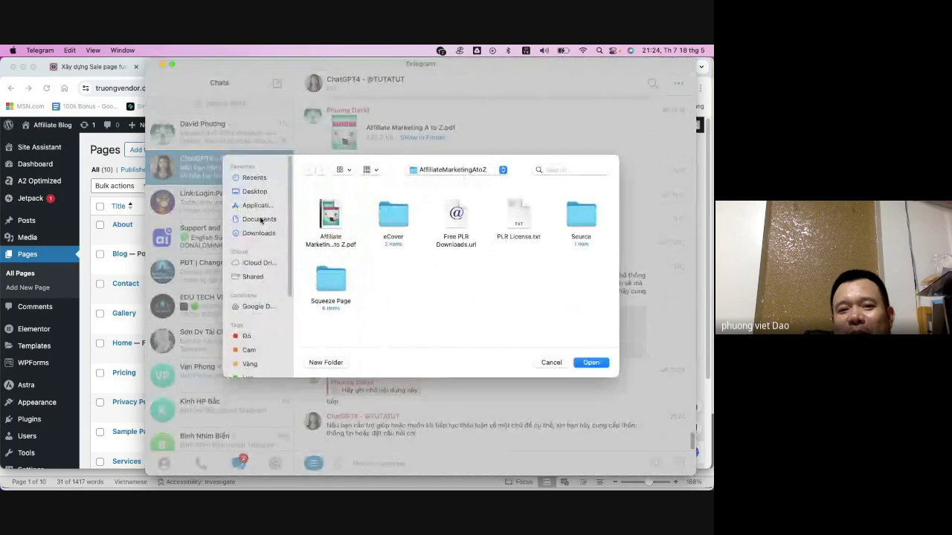
- Attach Affiliate Marketing A to Z.pdf from Documents > NICE AFILIATE BOOK > AffiliateMarketingAtoZ
{"action": "left_click", "coordinate": [259, 219]}
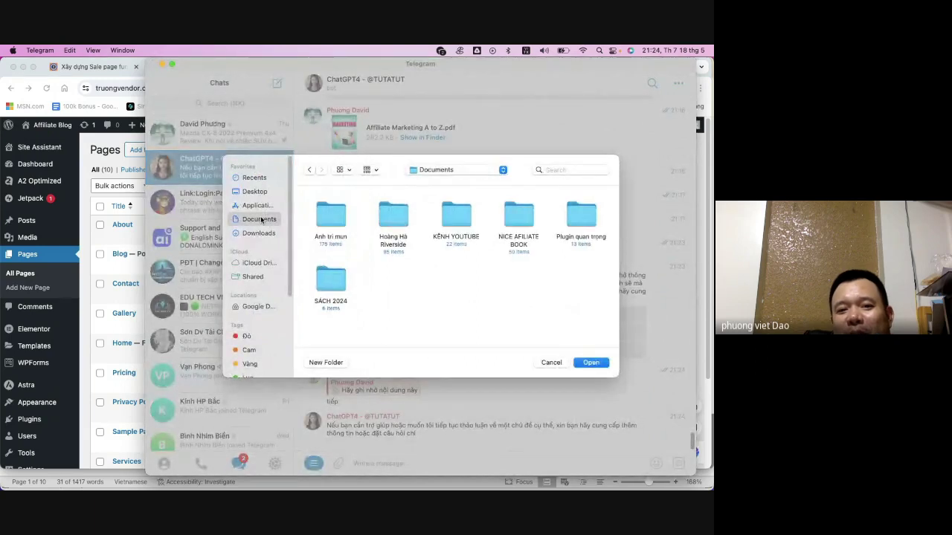
{"action": "left_click", "coordinate": [512, 216]}
{"action": "left_click", "coordinate": [511, 214], "text": "super"}
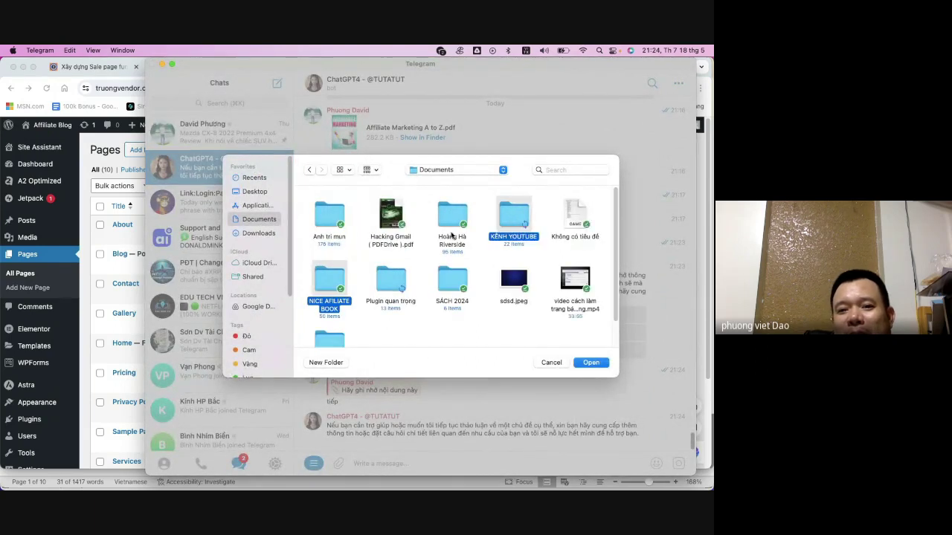
{"action": "left_click", "coordinate": [335, 279]}
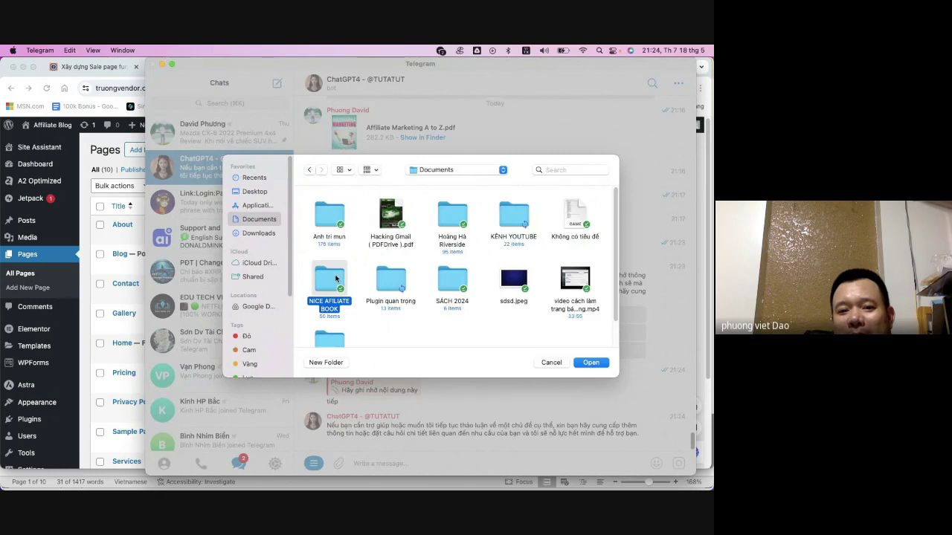
{"action": "double_click", "coordinate": [336, 278]}
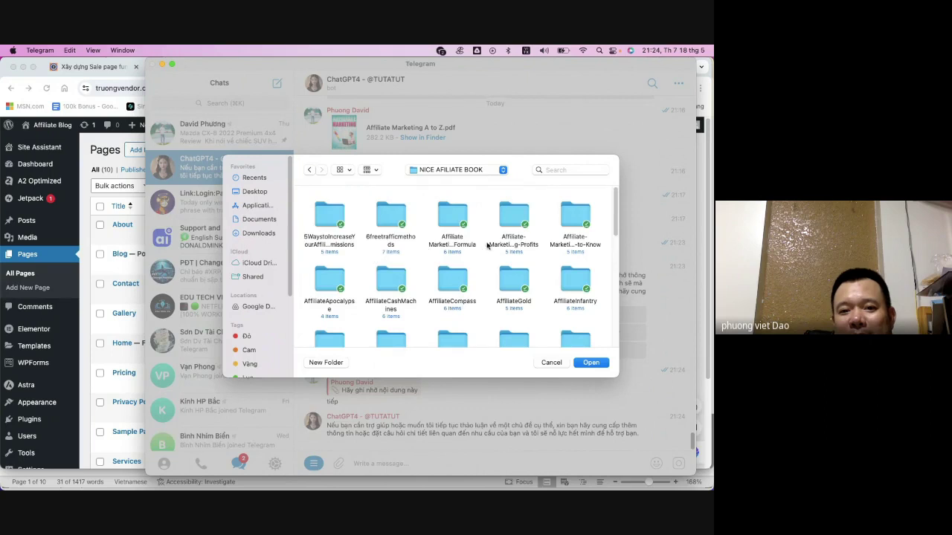
{"action": "scroll", "coordinate": [502, 256], "scroll_direction": "down", "scroll_amount": 2}
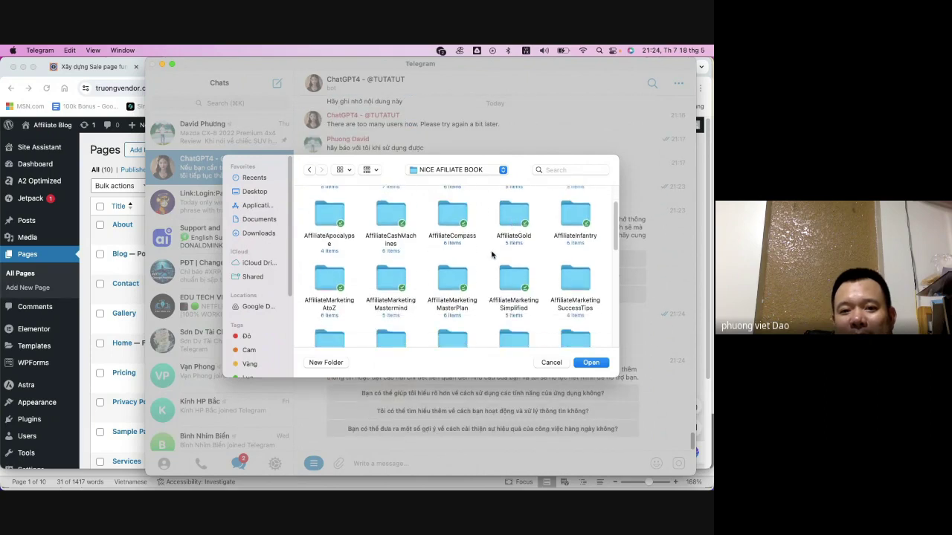
{"action": "double_click", "coordinate": [333, 274]}
{"action": "left_click", "coordinate": [334, 232]}
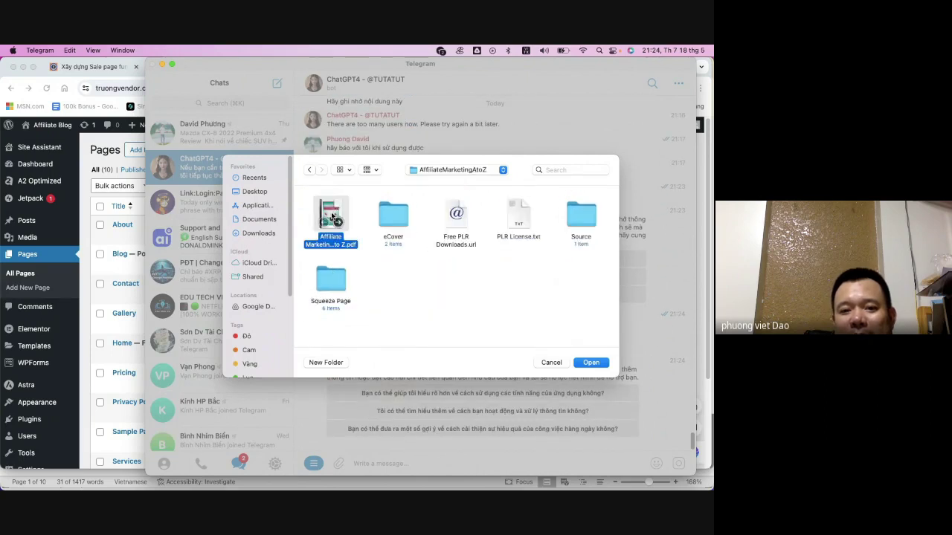
{"action": "left_click", "coordinate": [602, 362]}
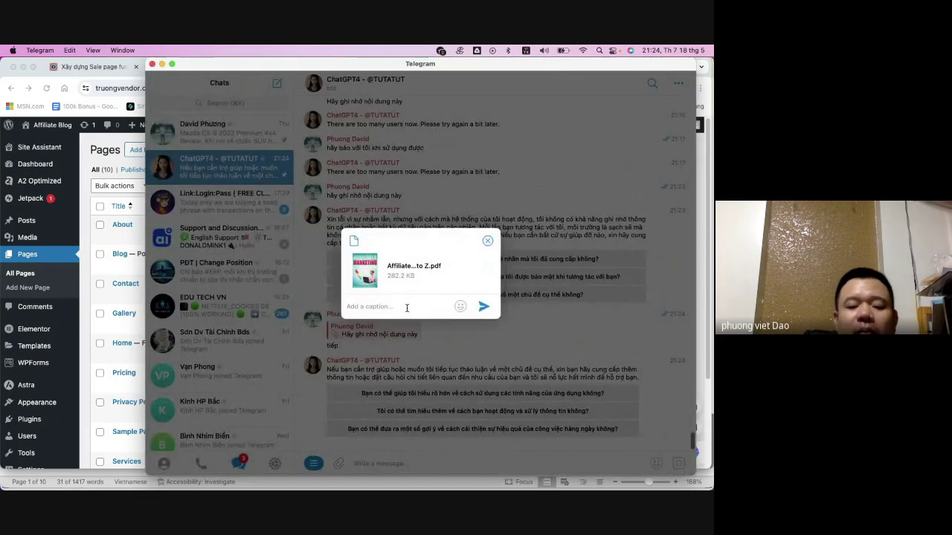
- Caption the PDF 'Hãy ghi' and send it to the bot
{"action": "type", "text": "H"}
{"action": "key", "text": "BackSpace"}
{"action": "key", "text": "BackSpace"}
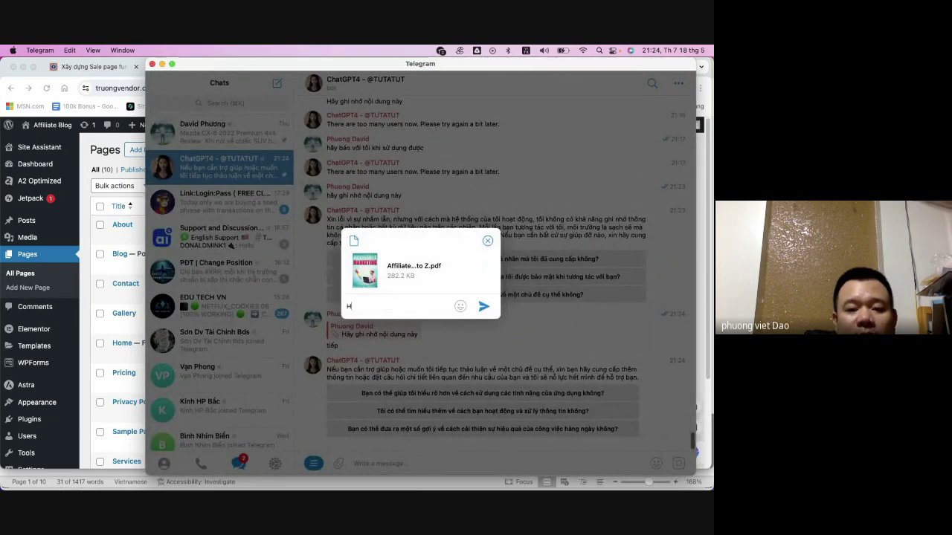
{"action": "type", "text": "ãy ghi nhớ nội dung này"}
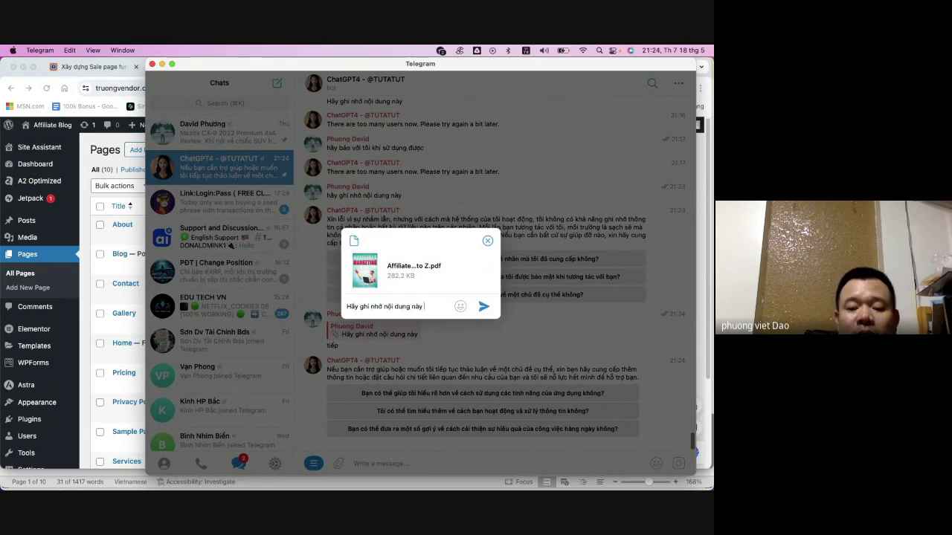
{"action": "key", "text": "Return"}
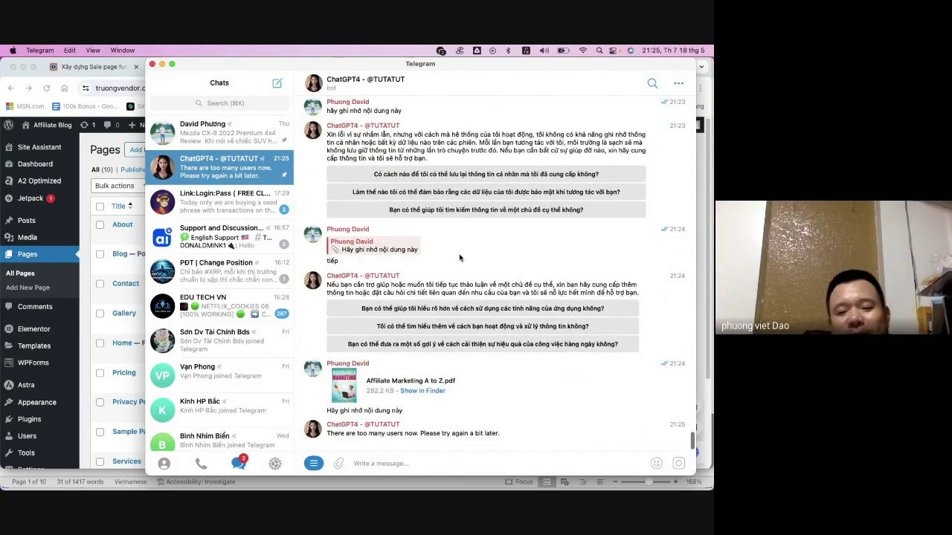
- In the Mazda CX-8 review bot chat, browse to the NICE AFILIATE BOOK > AffiliateMarketingAtoZ folder
{"action": "left_click", "coordinate": [246, 146]}
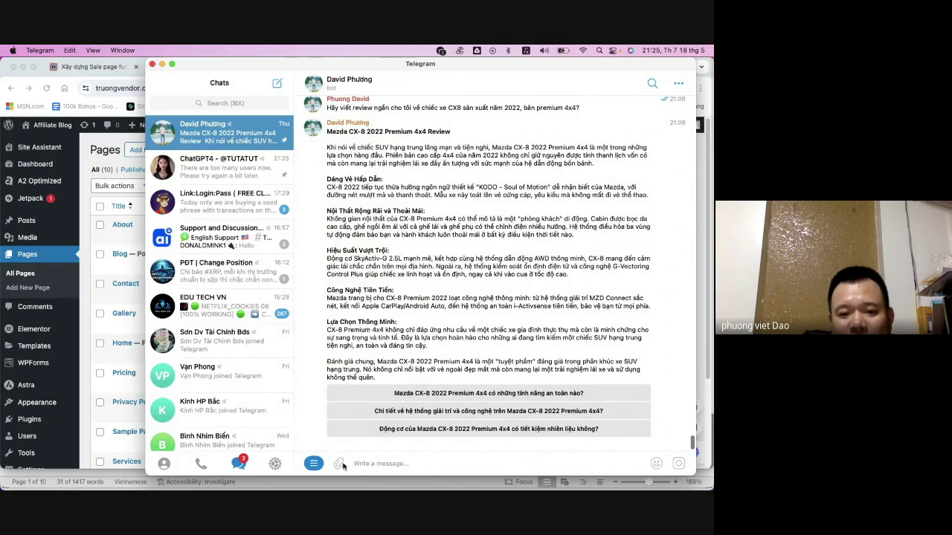
{"action": "mouse_move", "coordinate": [341, 465]}
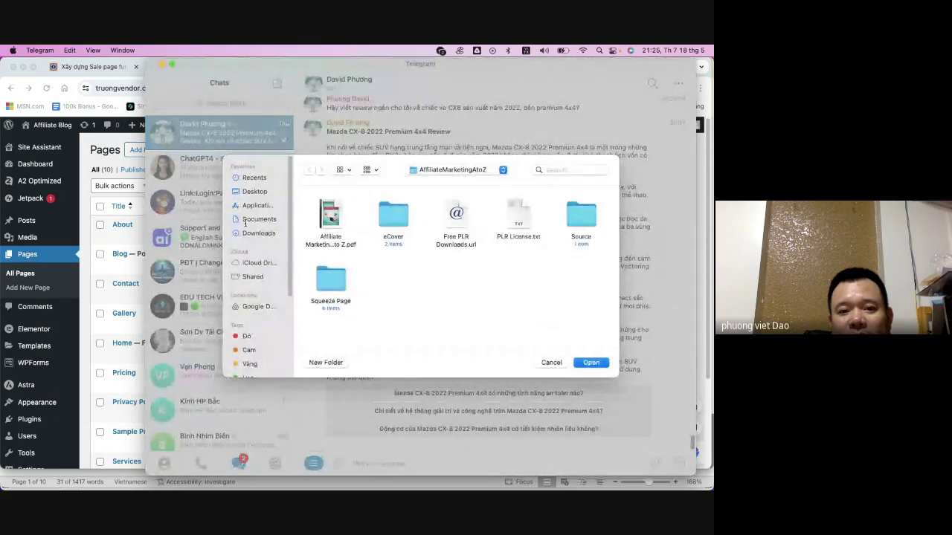
{"action": "left_click", "coordinate": [252, 219]}
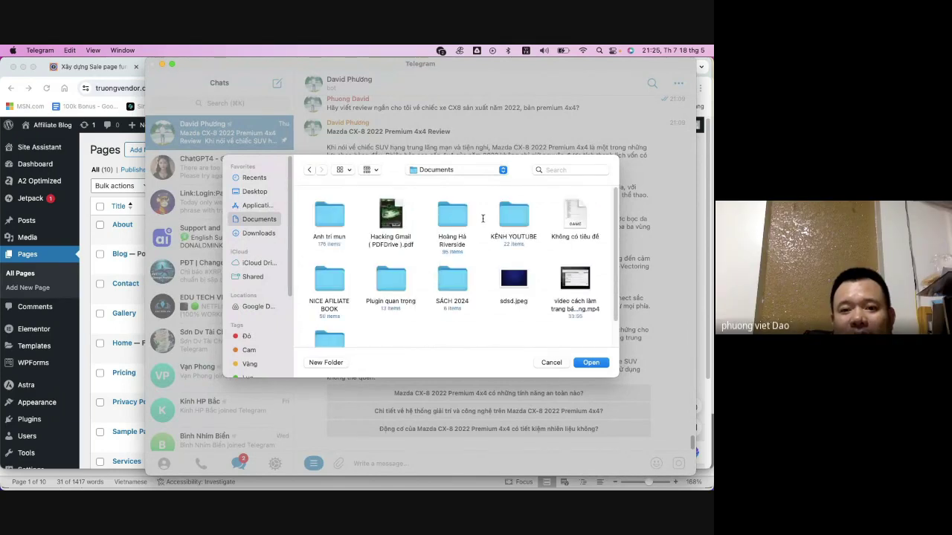
{"action": "left_click", "coordinate": [334, 285]}
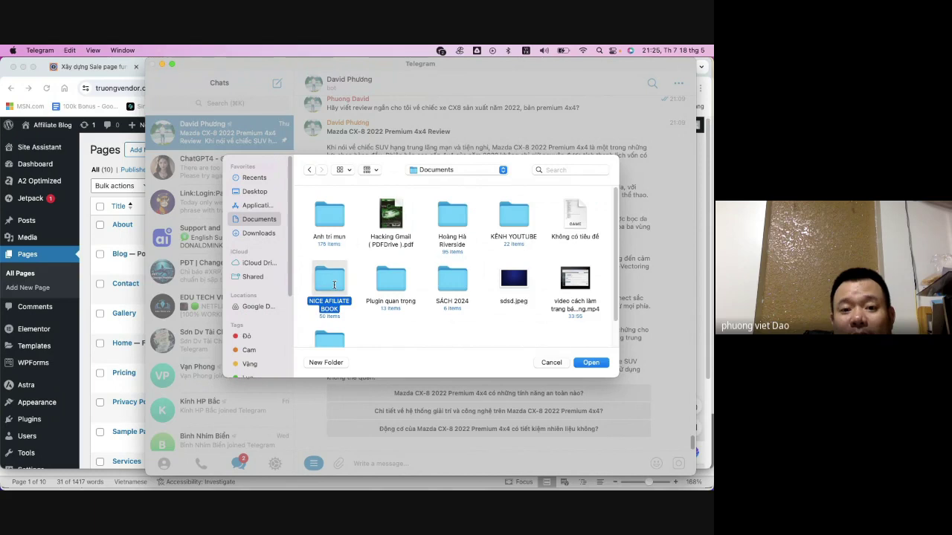
{"action": "double_click", "coordinate": [334, 285]}
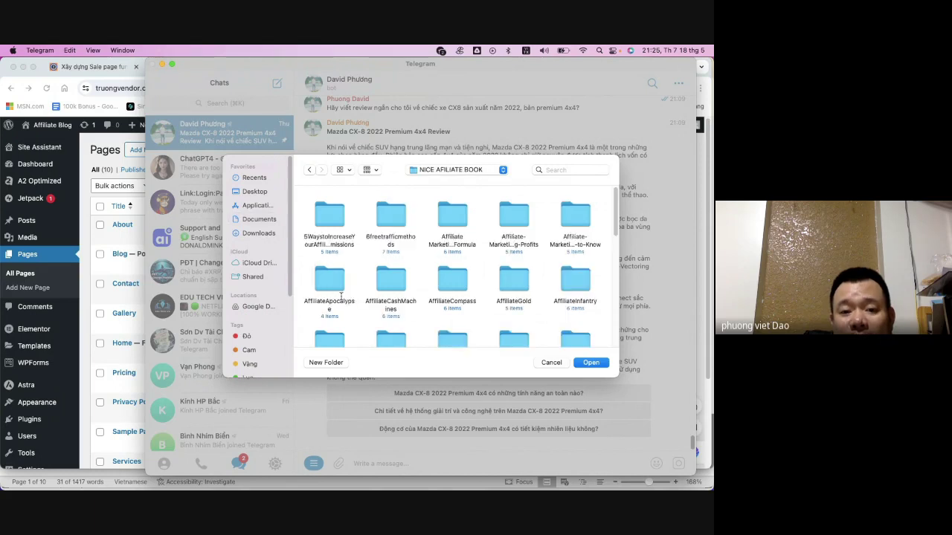
{"action": "scroll", "coordinate": [381, 305], "scroll_direction": "down", "scroll_amount": 2}
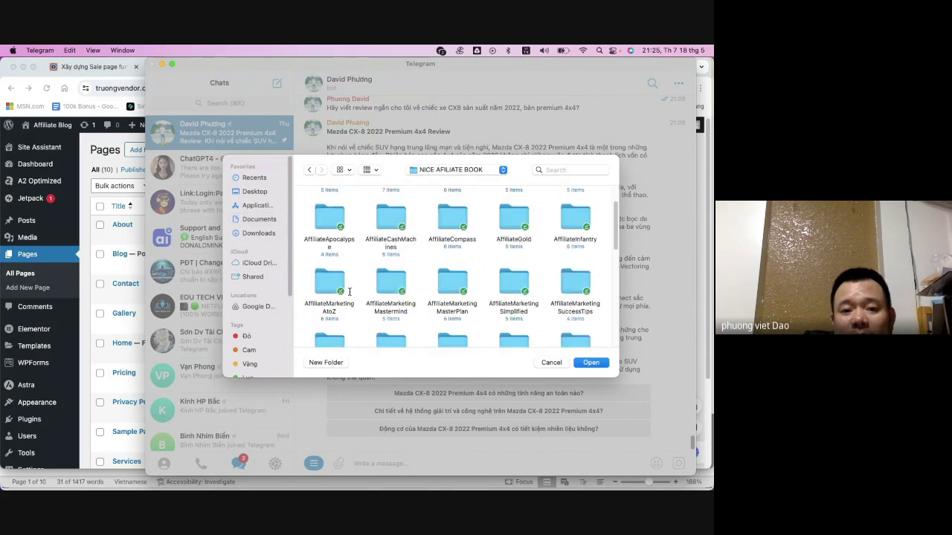
{"action": "left_click", "coordinate": [339, 282]}
{"action": "double_click", "coordinate": [338, 281]}
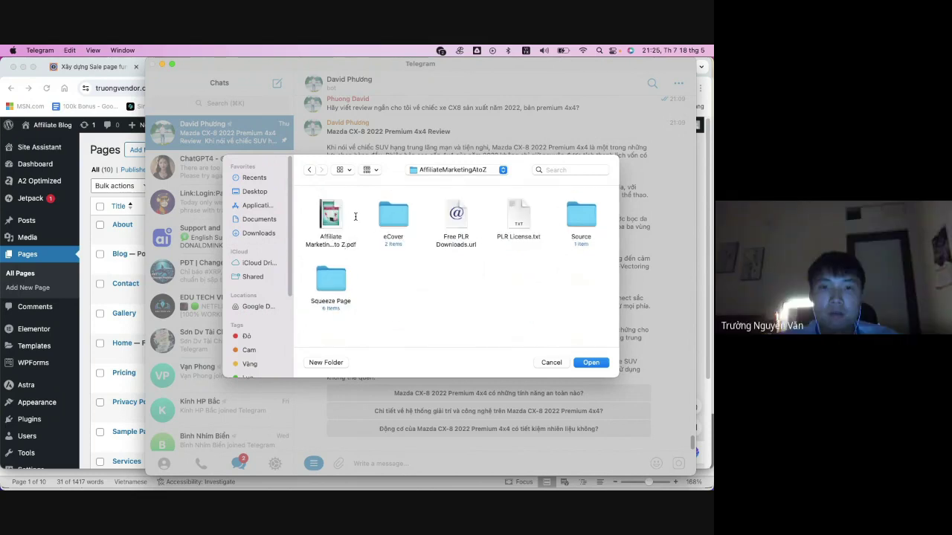
- Send Affiliate Marketing A to Z.pdf with the caption 'Hãy ghi nhớ nồi dung'
{"action": "left_click", "coordinate": [350, 223]}
{"action": "left_click", "coordinate": [599, 365]}
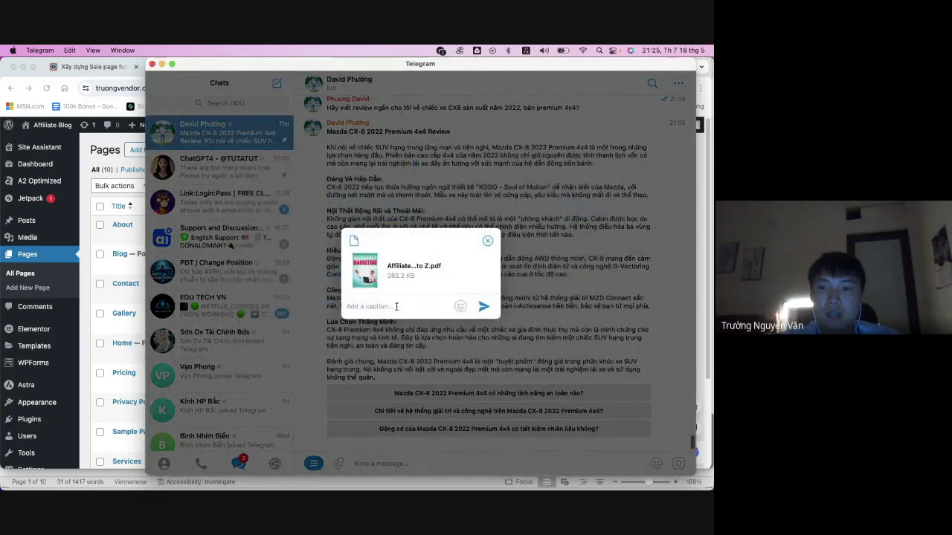
{"action": "type", "text": "Hãy ghi nhớ"}
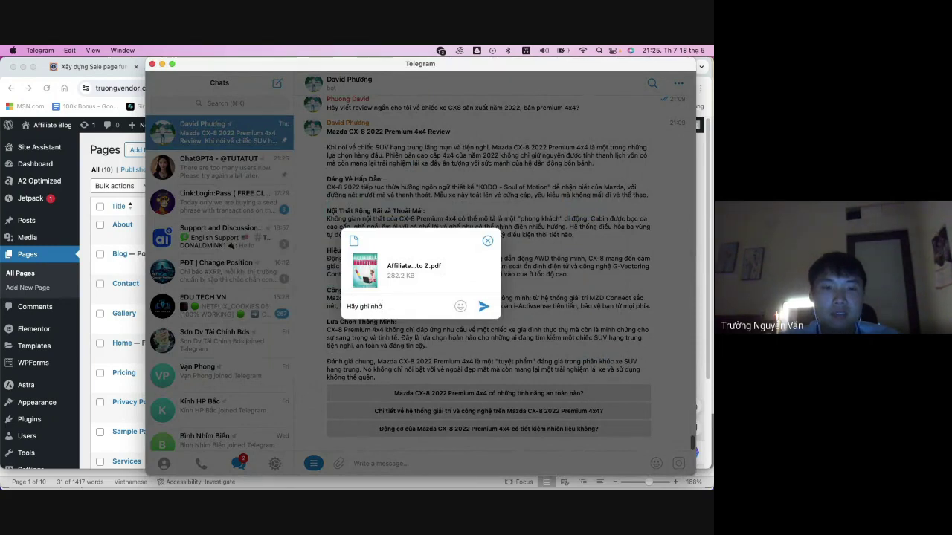
{"action": "type", "text": " nồi dung này"}
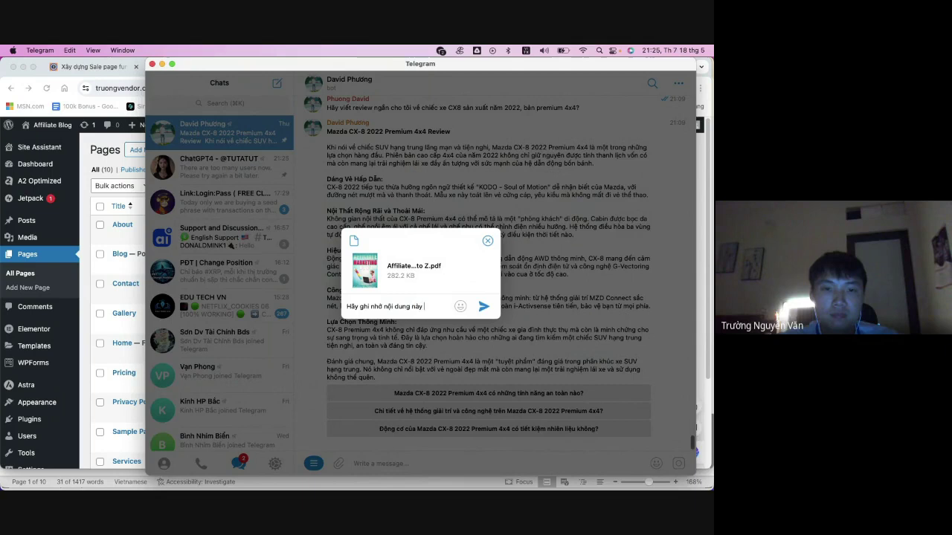
{"action": "key", "text": "Return"}
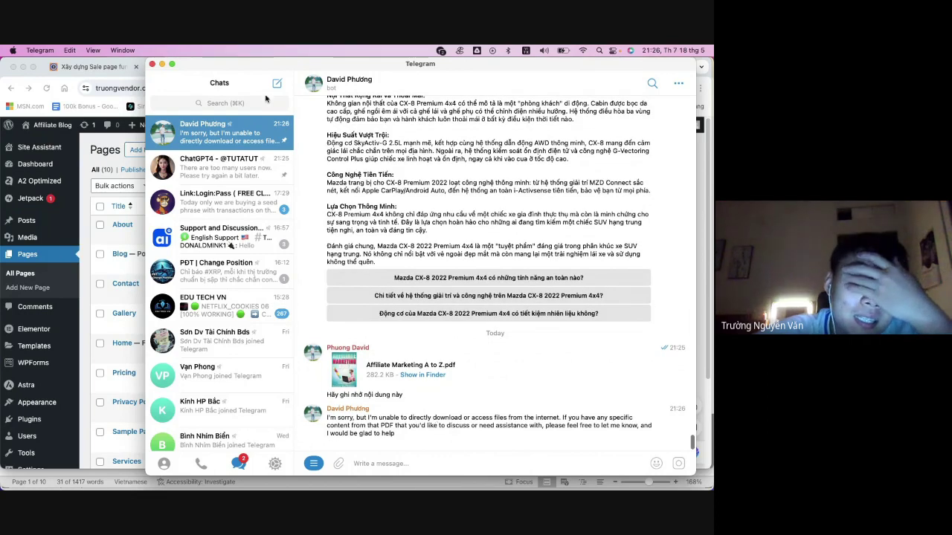
- Minimize Telegram to reveal the WordPress Pages list in Chrome
{"action": "left_click", "coordinate": [162, 65]}
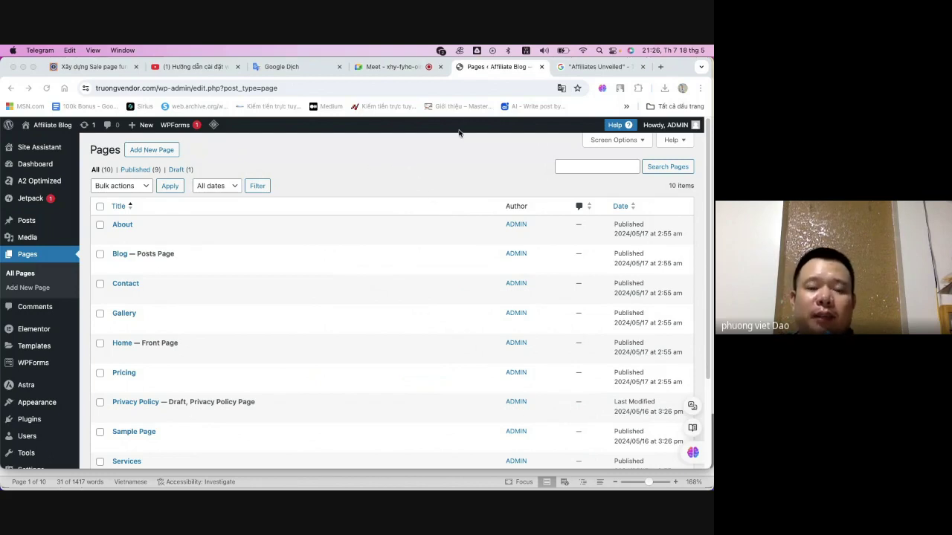
- Glance at the WordPress Pages tab and Telegram, then return to the Affiliates Unveiled results
{"action": "left_click", "coordinate": [591, 67]}
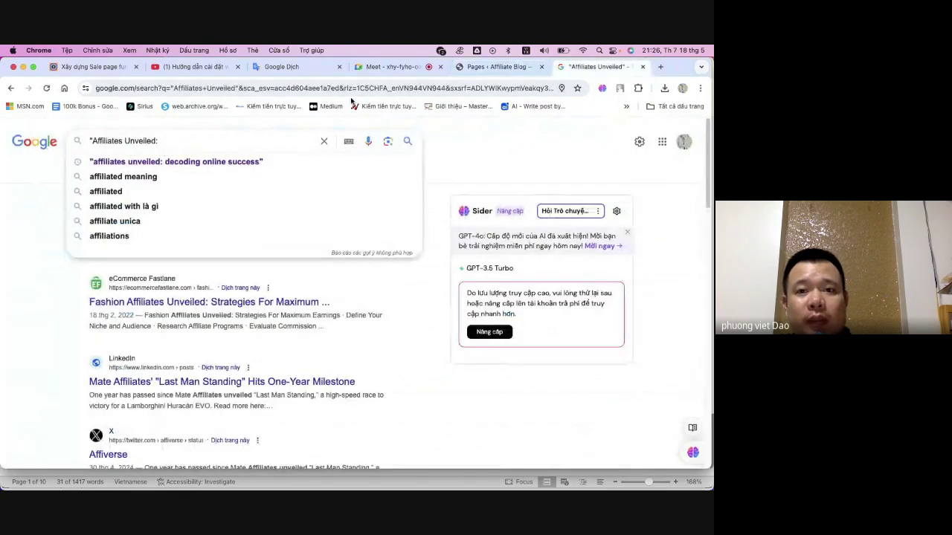
{"action": "left_click", "coordinate": [500, 67]}
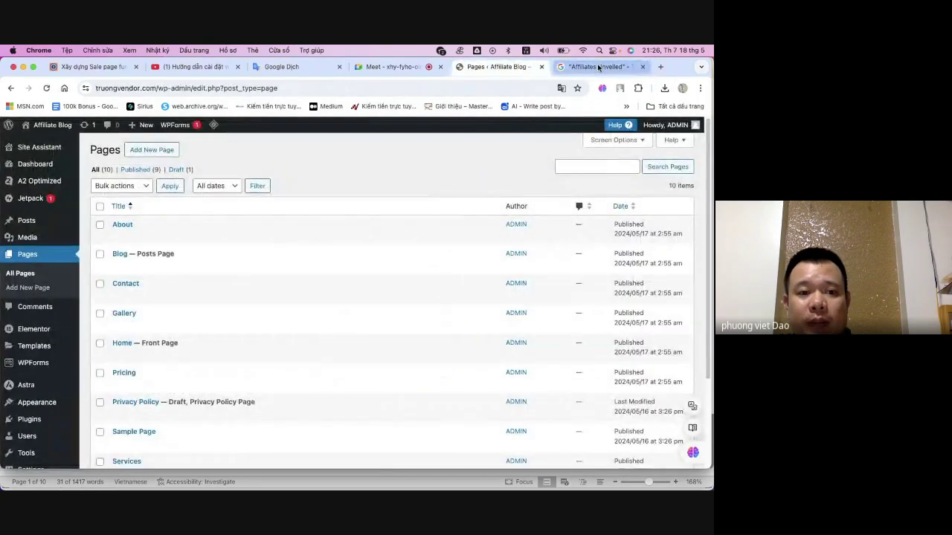
{"action": "mouse_move", "coordinate": [378, 480]}
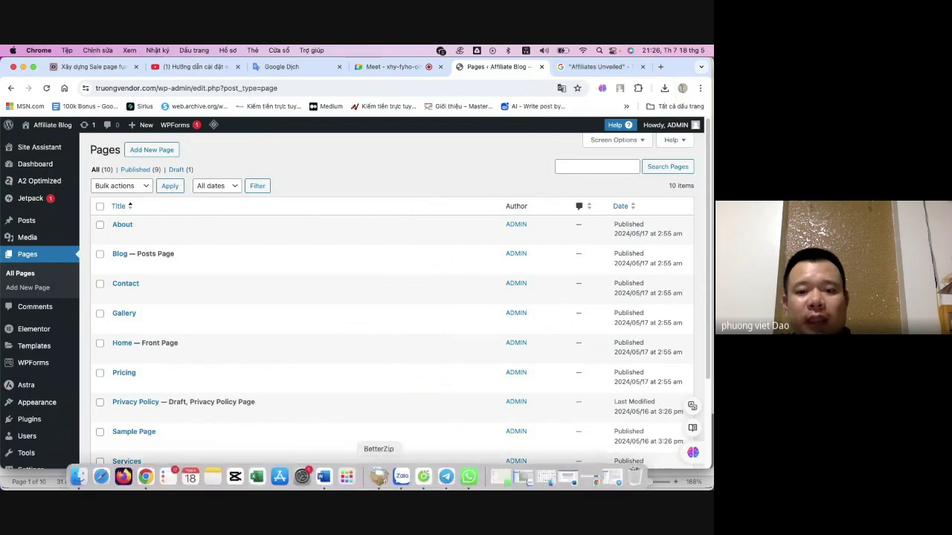
{"action": "left_click", "coordinate": [447, 474]}
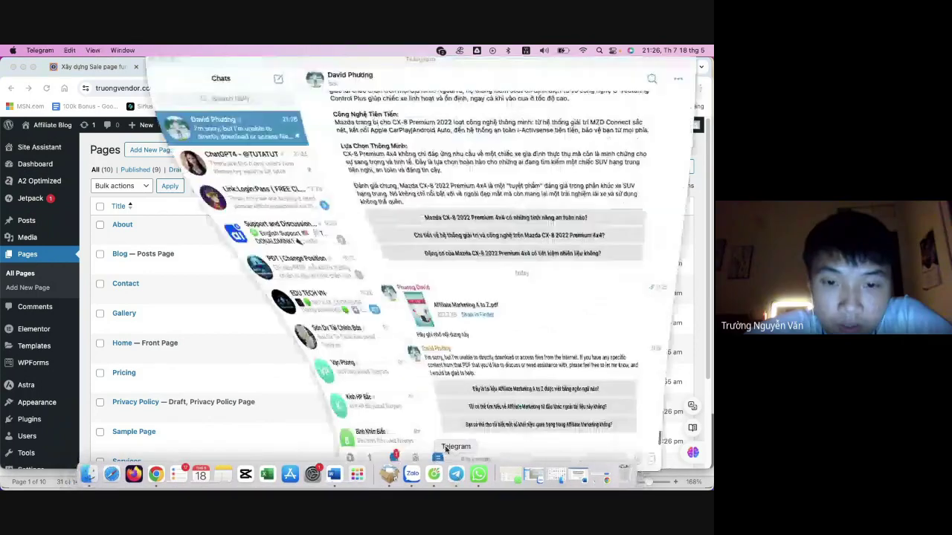
{"action": "left_click", "coordinate": [161, 64]}
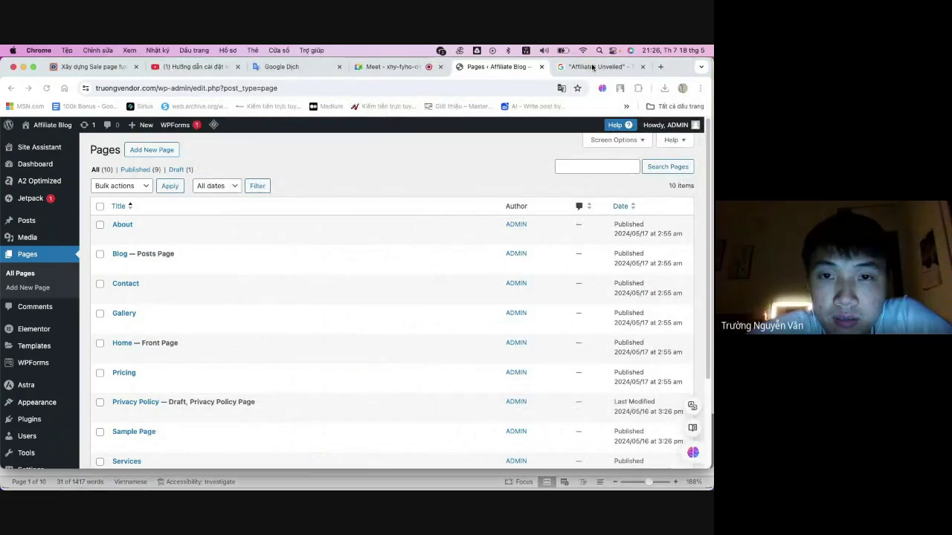
{"action": "left_click", "coordinate": [592, 67]}
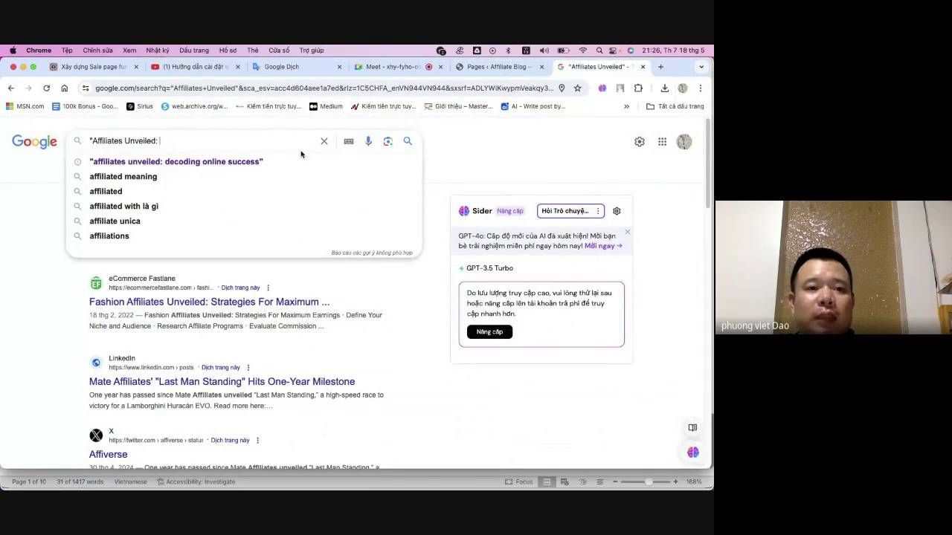
- Clear the address bar and start typing 'be' for the forum address
{"action": "left_click", "coordinate": [357, 89]}
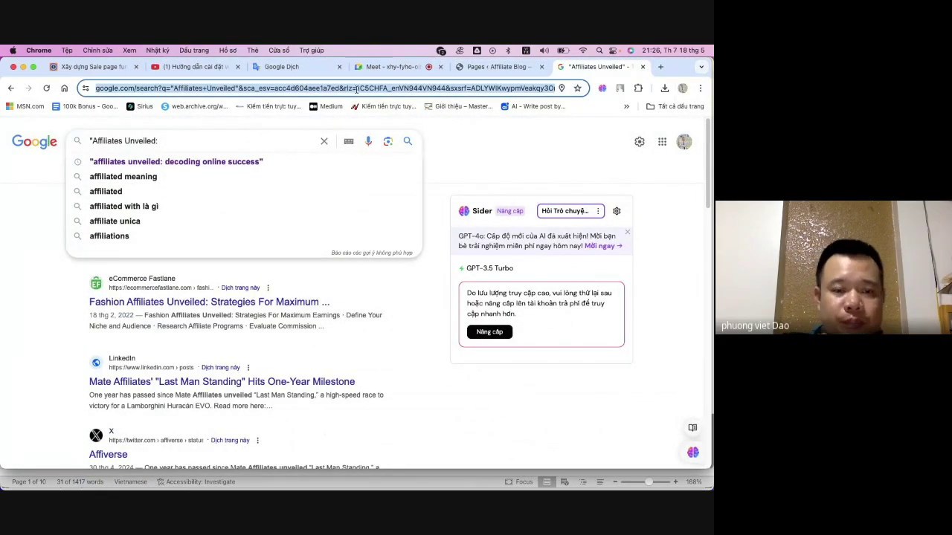
{"action": "key", "text": "BackSpace"}
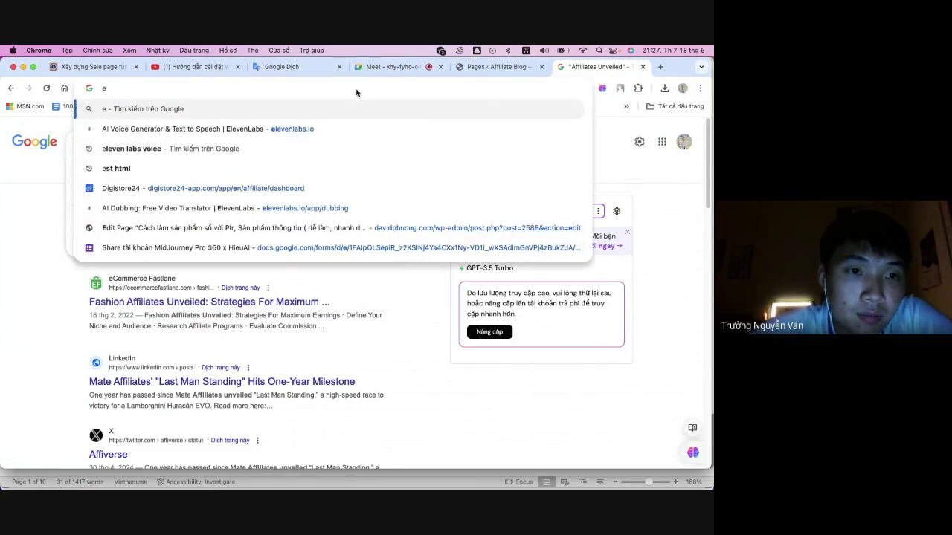
{"action": "type", "text": "be"}
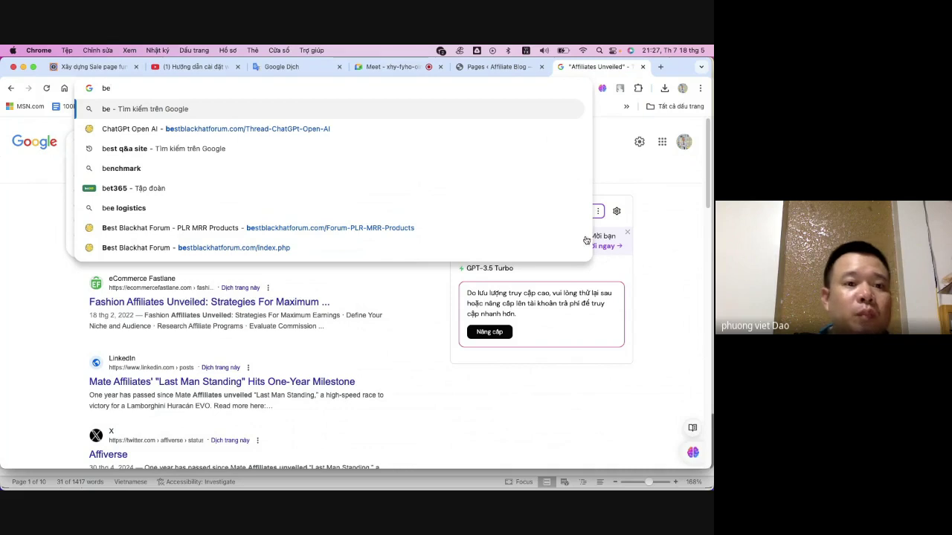
- Open bestblackhatforum.com's PLR MRR Products section and scroll through its threads
{"action": "left_click", "coordinate": [312, 228]}
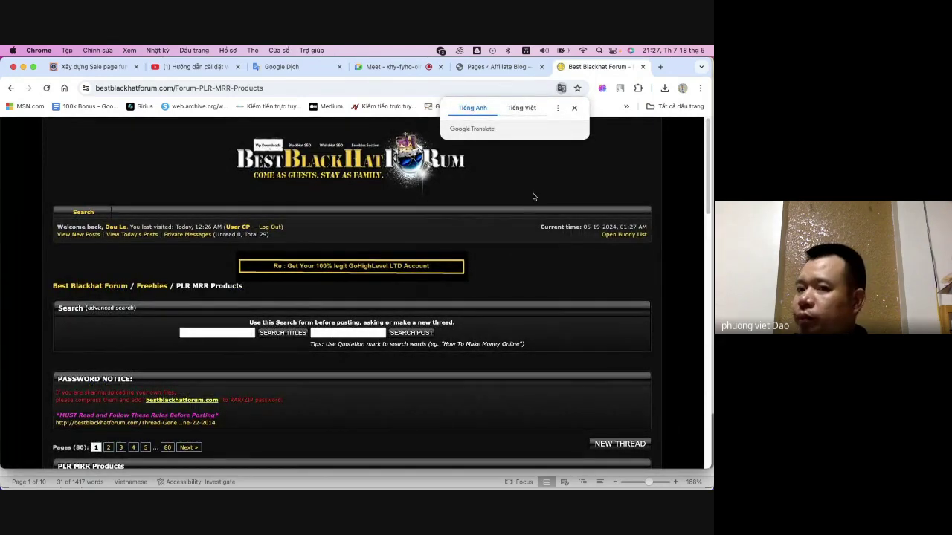
{"action": "scroll", "coordinate": [532, 196], "scroll_direction": "down", "scroll_amount": 10}
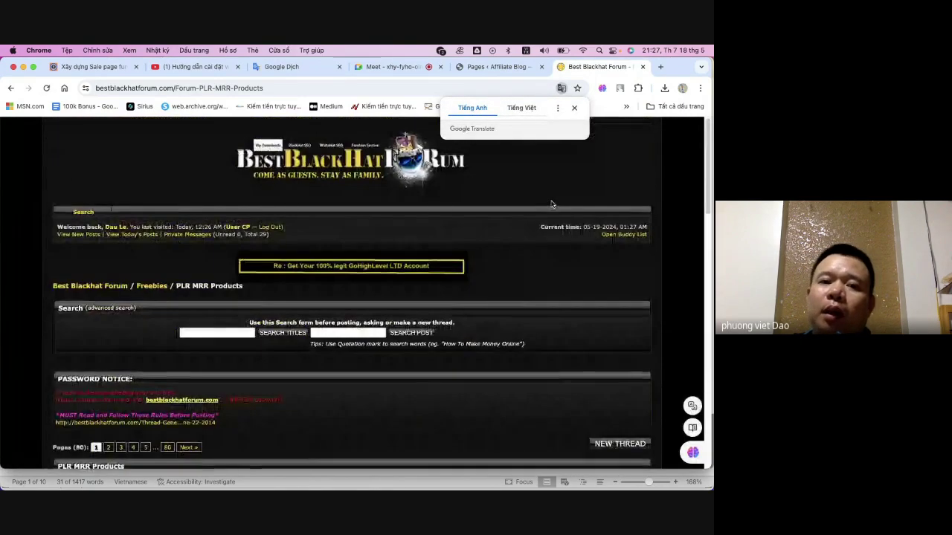
{"action": "scroll", "coordinate": [551, 204], "scroll_direction": "down", "scroll_amount": 15}
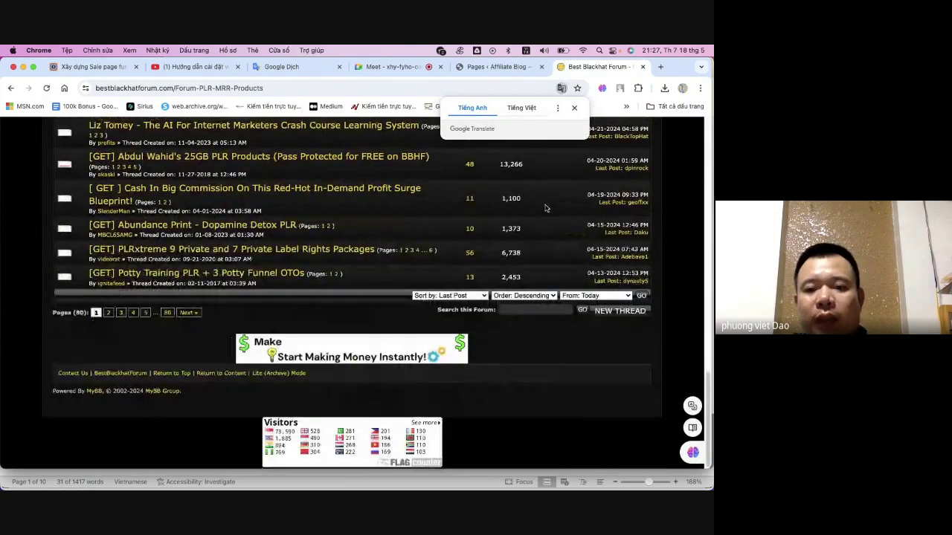
{"action": "scroll", "coordinate": [545, 208], "scroll_direction": "up", "scroll_amount": 15}
{"action": "left_click", "coordinate": [212, 332]}
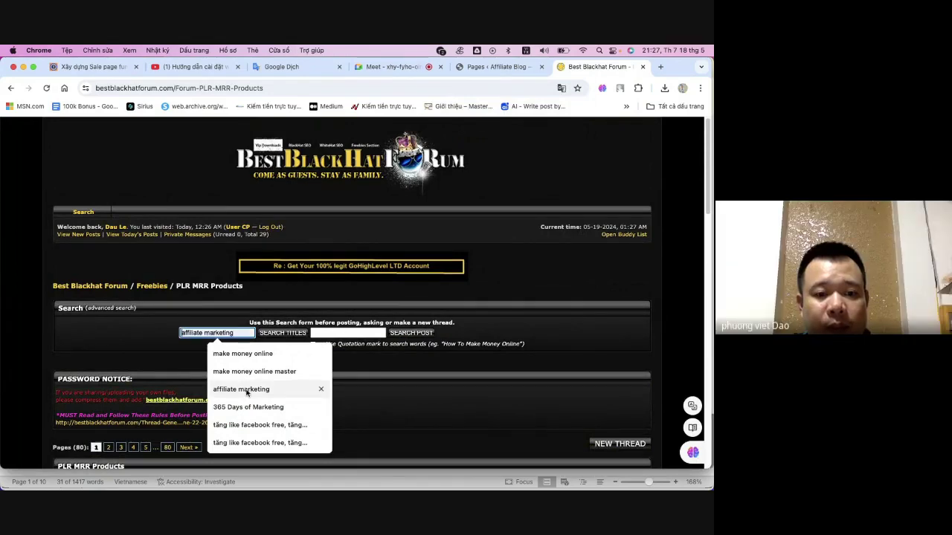
{"action": "scroll", "coordinate": [401, 342], "scroll_direction": "down", "scroll_amount": 10}
{"action": "scroll", "coordinate": [414, 332], "scroll_direction": "down", "scroll_amount": 5}
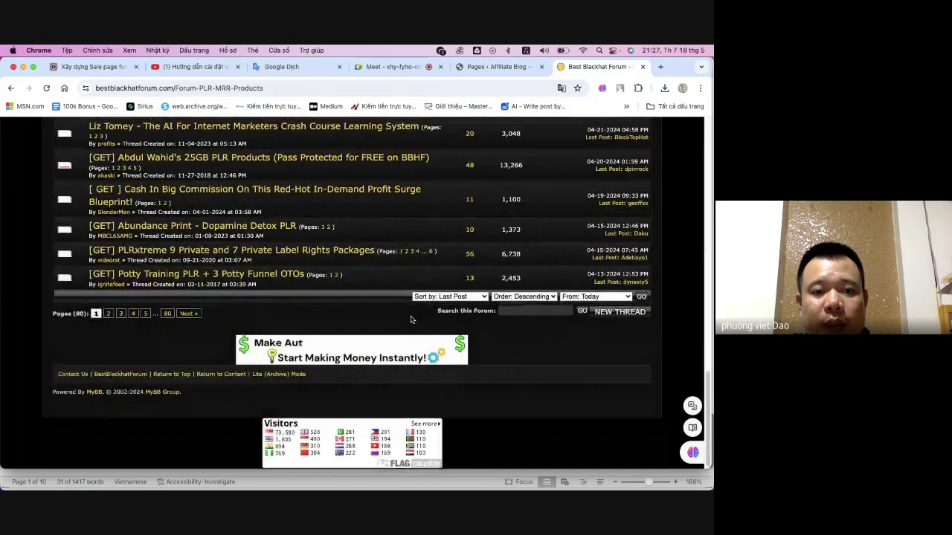
{"action": "scroll", "coordinate": [412, 327], "scroll_direction": "up", "scroll_amount": 15}
{"action": "scroll", "coordinate": [408, 313], "scroll_direction": "down", "scroll_amount": 10}
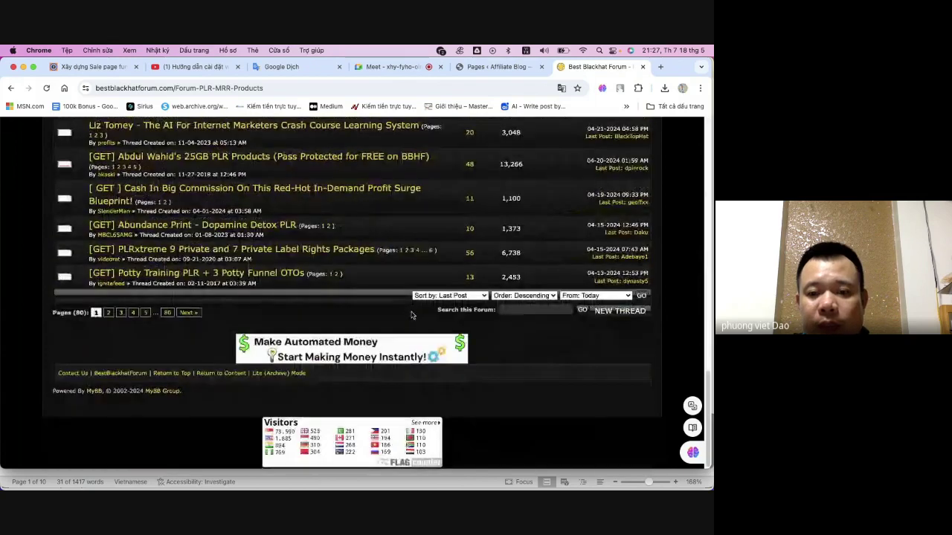
- Check the thread Sort by, Order and From options, leaving the date range at Today
{"action": "left_click", "coordinate": [461, 295]}
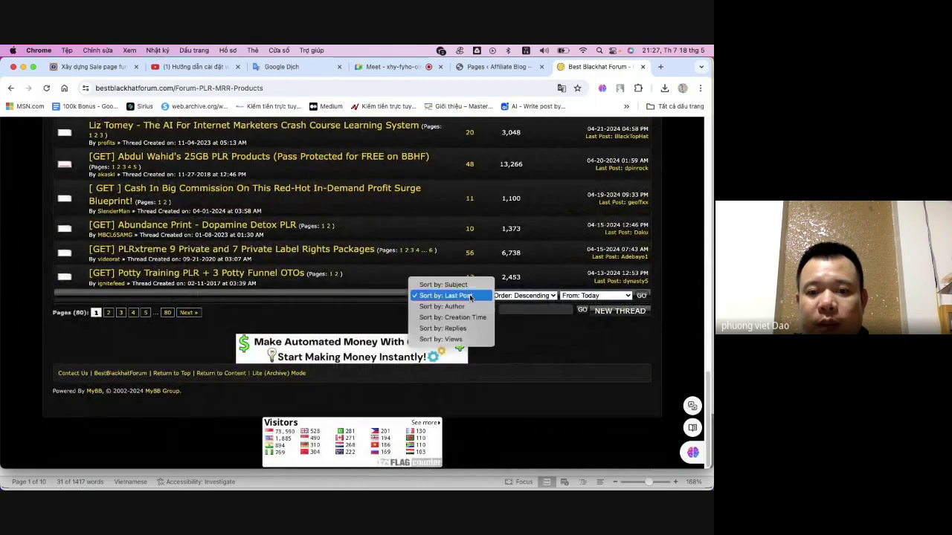
{"action": "left_click", "coordinate": [533, 295]}
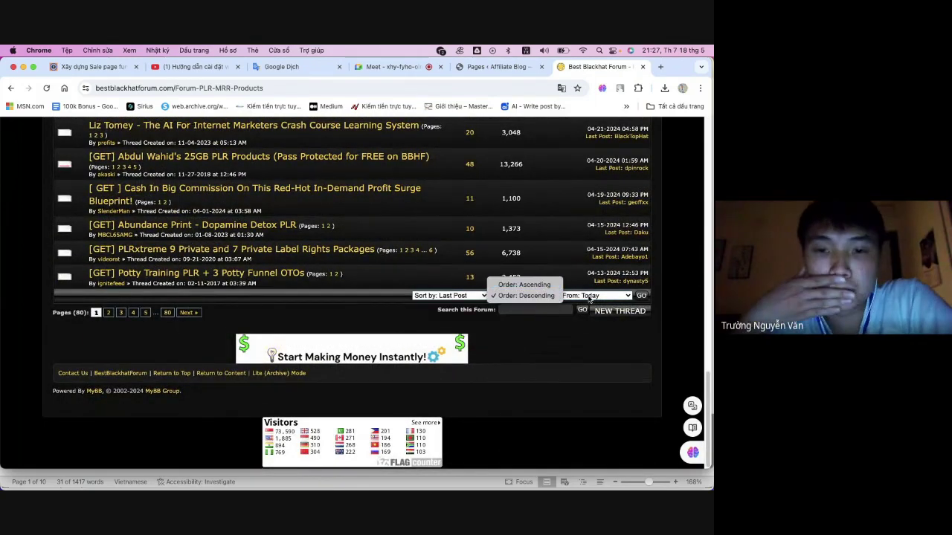
{"action": "left_click", "coordinate": [526, 295]}
{"action": "left_click", "coordinate": [585, 296]}
{"action": "left_click", "coordinate": [586, 296]}
- Browse further down the thread list and open the '5000+ 4k HQ vertical videos' thread
{"action": "scroll", "coordinate": [385, 284], "scroll_direction": "up", "scroll_amount": 5}
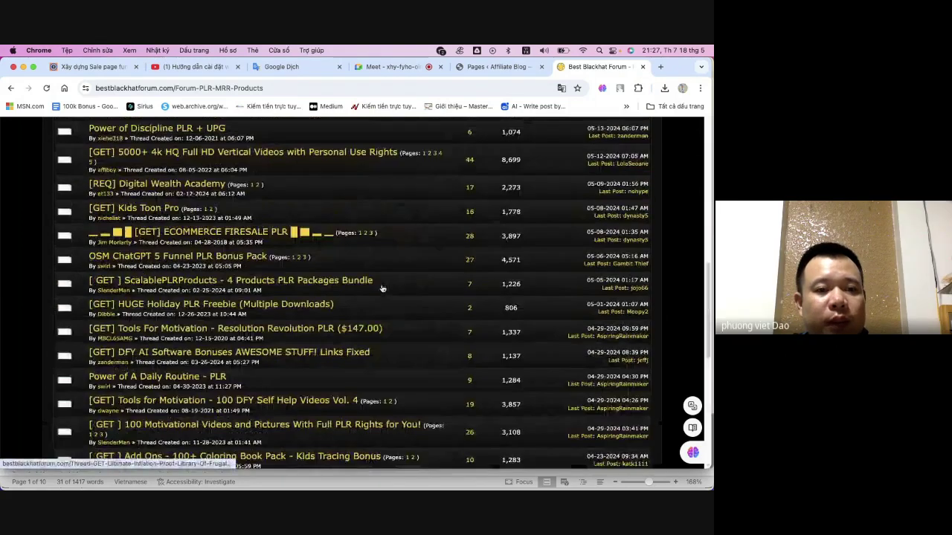
{"action": "scroll", "coordinate": [385, 284], "scroll_direction": "up", "scroll_amount": 4}
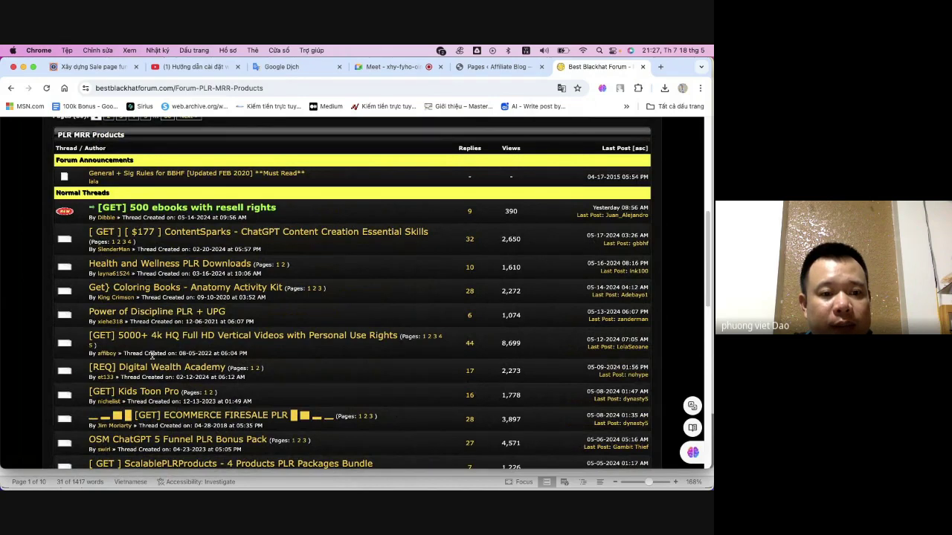
{"action": "scroll", "coordinate": [257, 324], "scroll_direction": "down", "scroll_amount": 2}
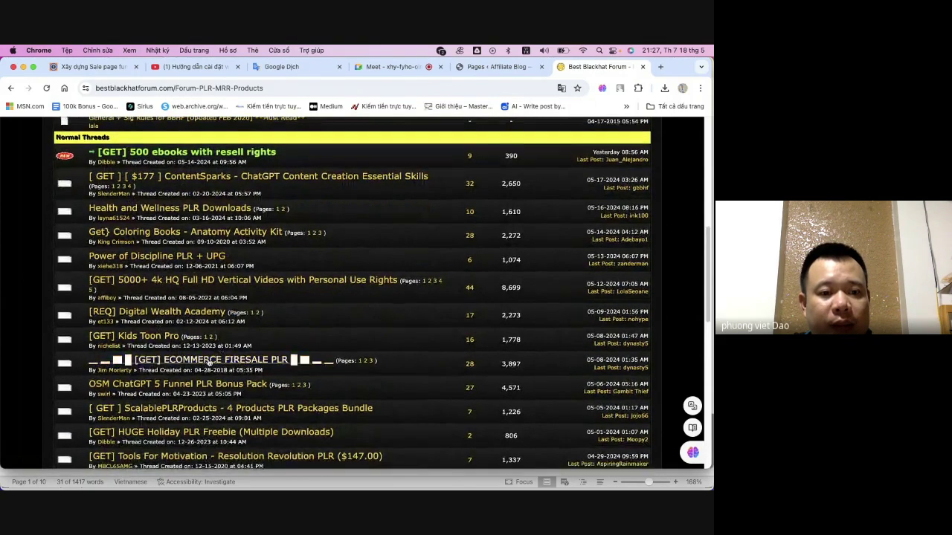
{"action": "scroll", "coordinate": [187, 394], "scroll_direction": "down", "scroll_amount": 1}
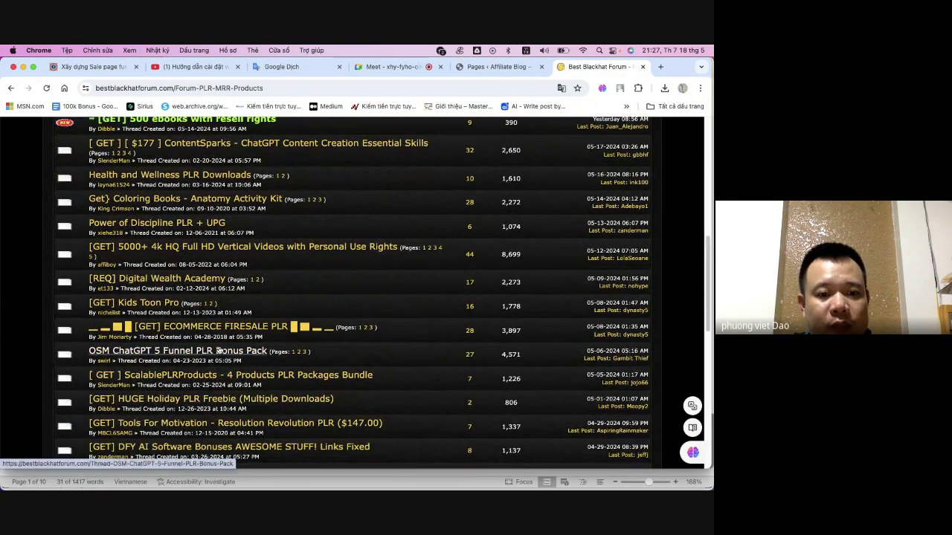
{"action": "scroll", "coordinate": [209, 375], "scroll_direction": "down", "scroll_amount": 1}
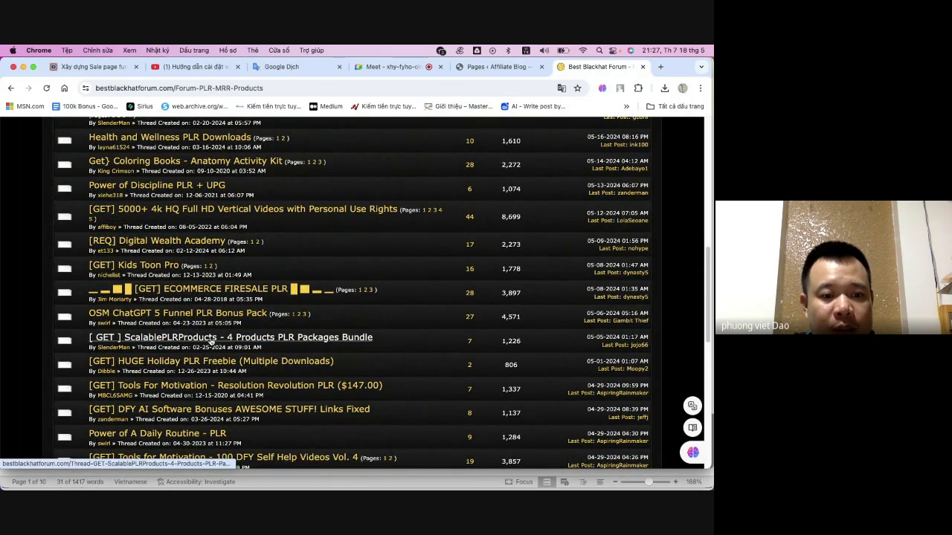
{"action": "scroll", "coordinate": [211, 340], "scroll_direction": "down", "scroll_amount": 4}
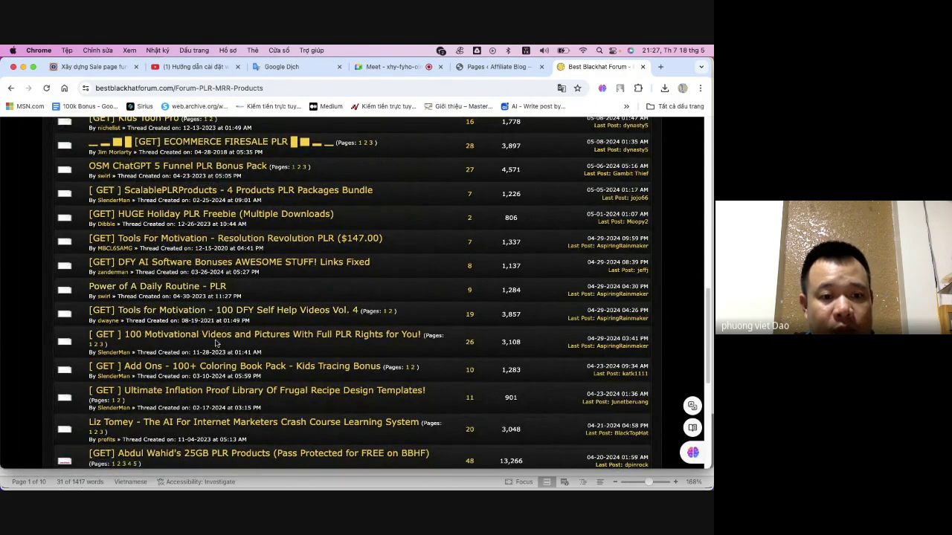
{"action": "scroll", "coordinate": [216, 343], "scroll_direction": "down", "scroll_amount": 4}
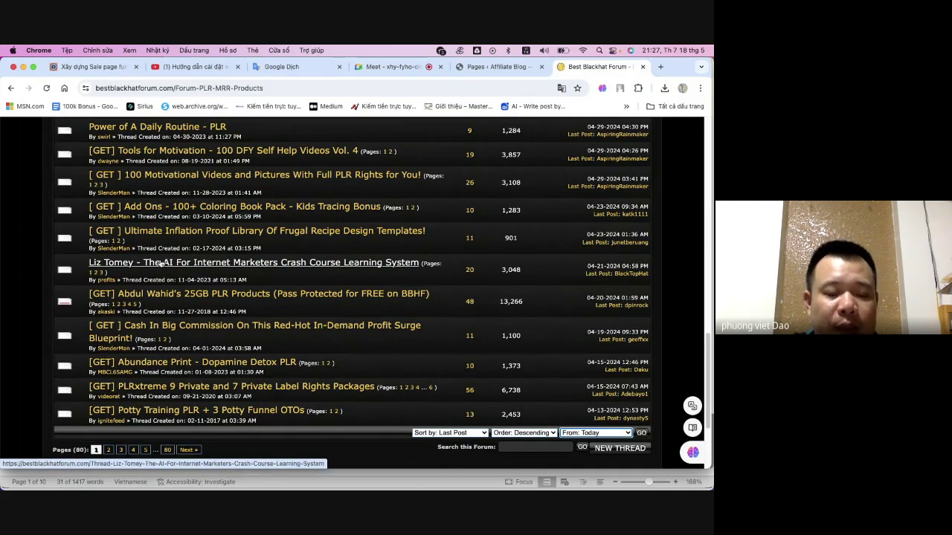
{"action": "scroll", "coordinate": [240, 222], "scroll_direction": "up", "scroll_amount": 10}
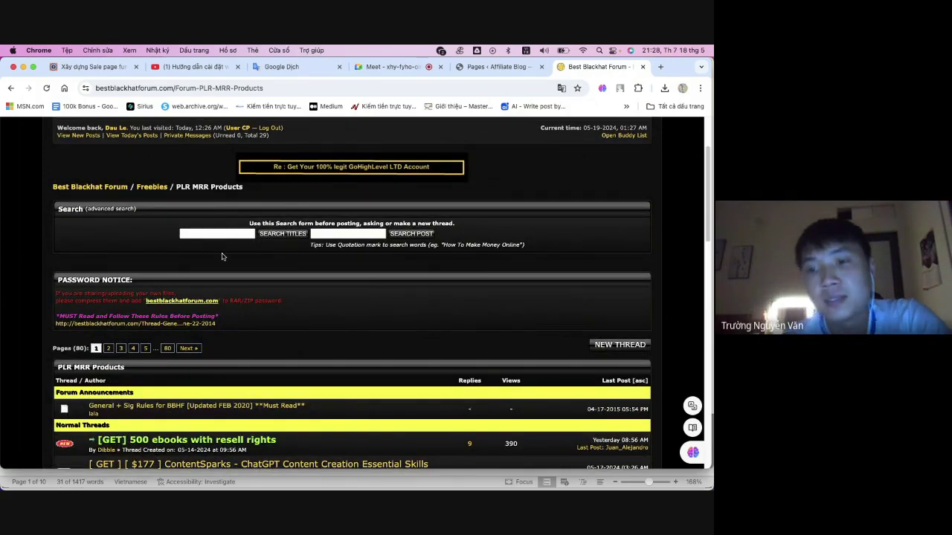
{"action": "scroll", "coordinate": [233, 253], "scroll_direction": "down", "scroll_amount": 2}
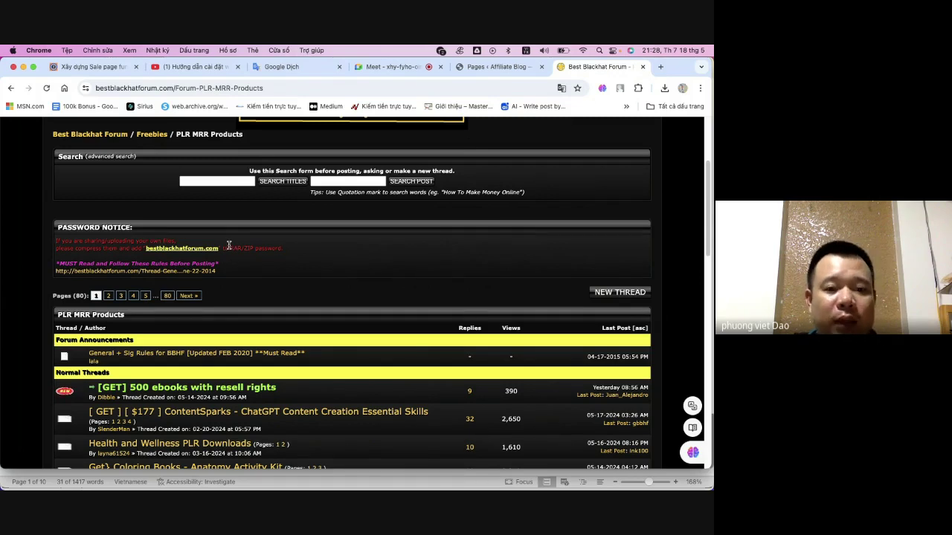
{"action": "scroll", "coordinate": [232, 246], "scroll_direction": "down", "scroll_amount": 5}
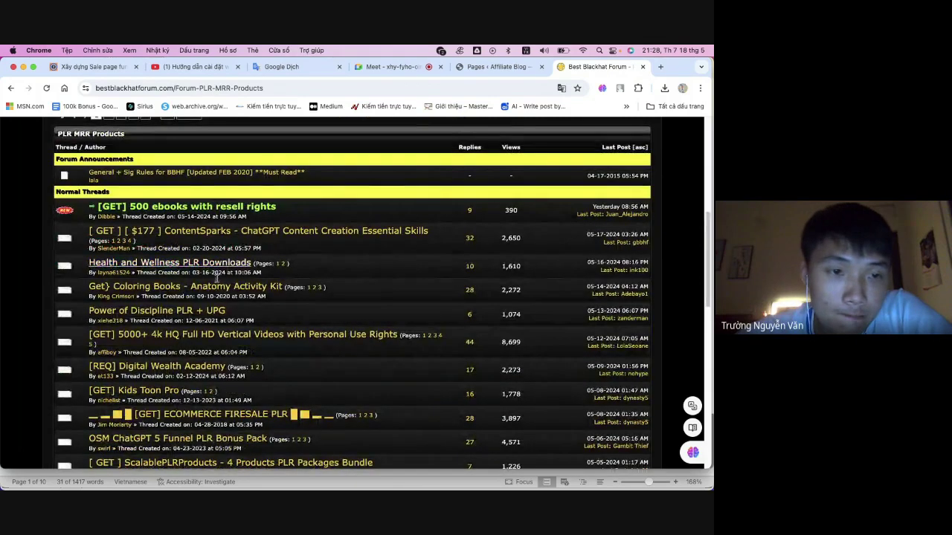
{"action": "left_click", "coordinate": [110, 353]}
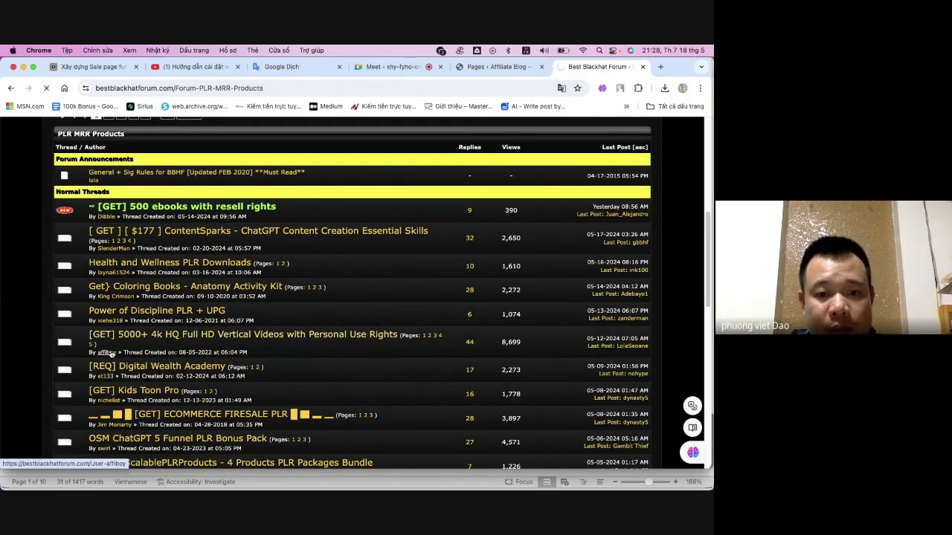
- Reveal the first post's decryption key and download link, then hide them again
{"action": "left_click", "coordinate": [160, 337]}
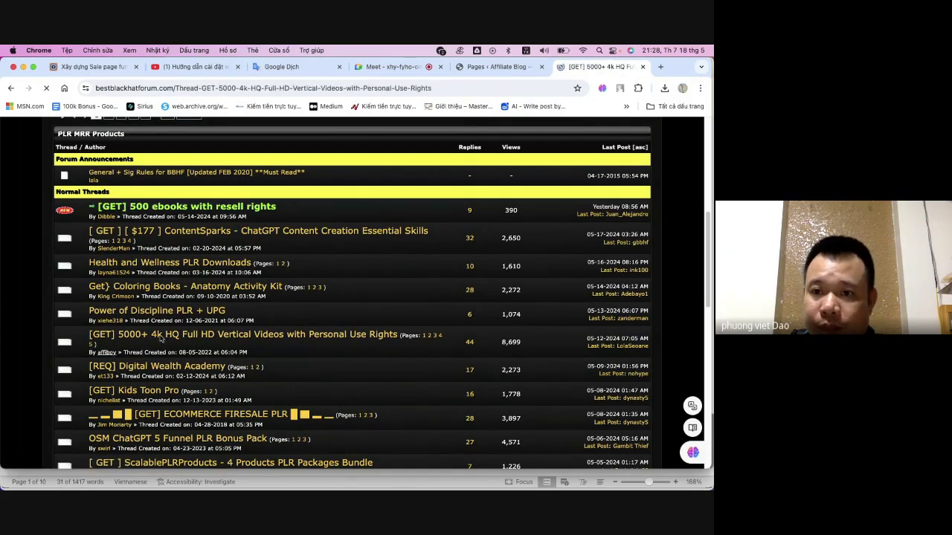
{"action": "scroll", "coordinate": [369, 296], "scroll_direction": "down", "scroll_amount": 5}
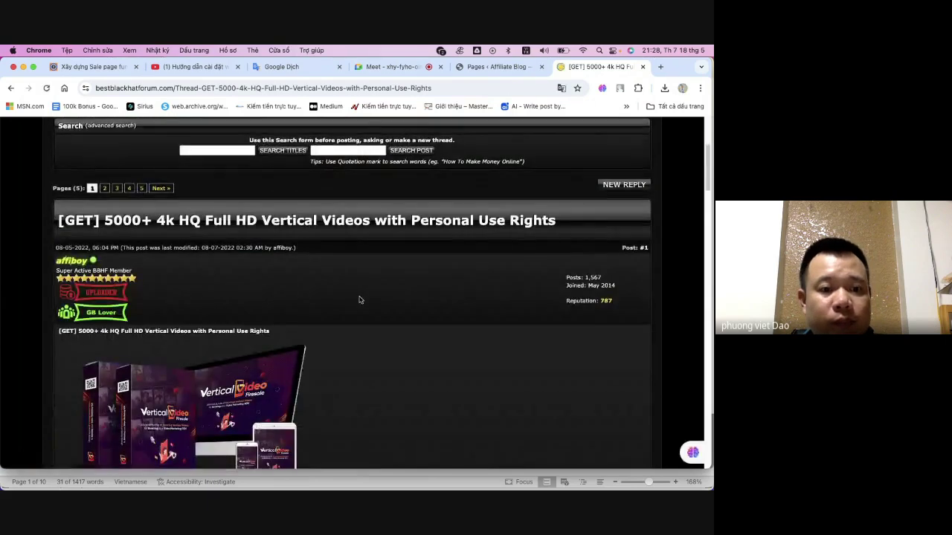
{"action": "scroll", "coordinate": [354, 297], "scroll_direction": "down", "scroll_amount": 5}
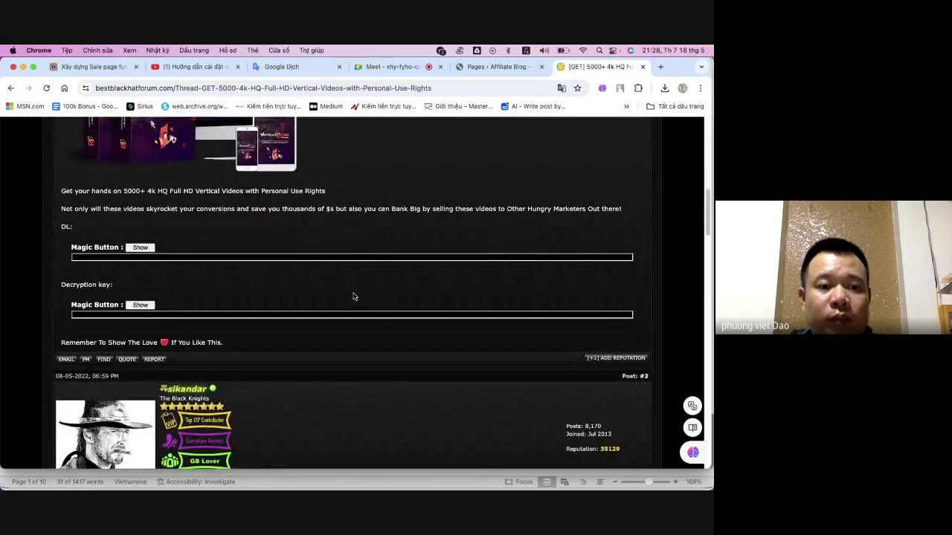
{"action": "left_click", "coordinate": [141, 305]}
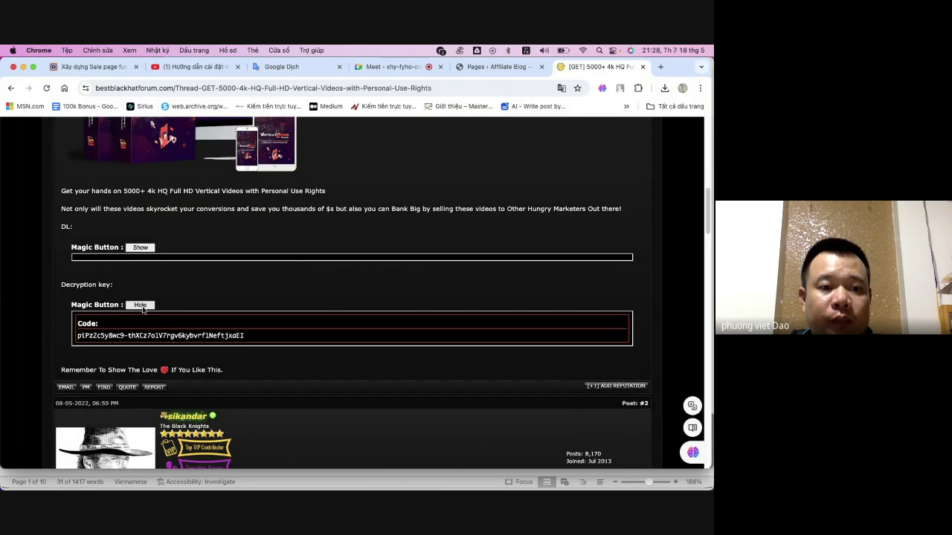
{"action": "left_click", "coordinate": [140, 249]}
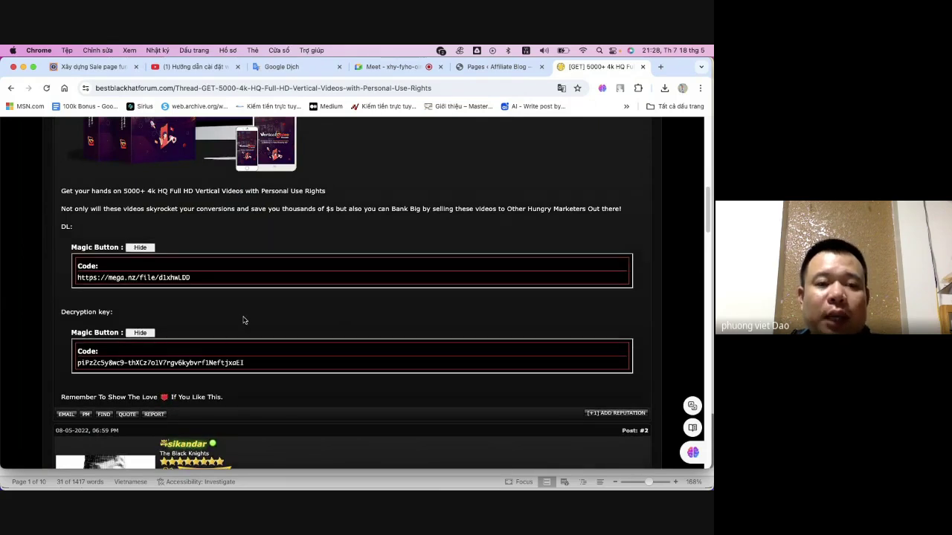
{"action": "left_click", "coordinate": [141, 248]}
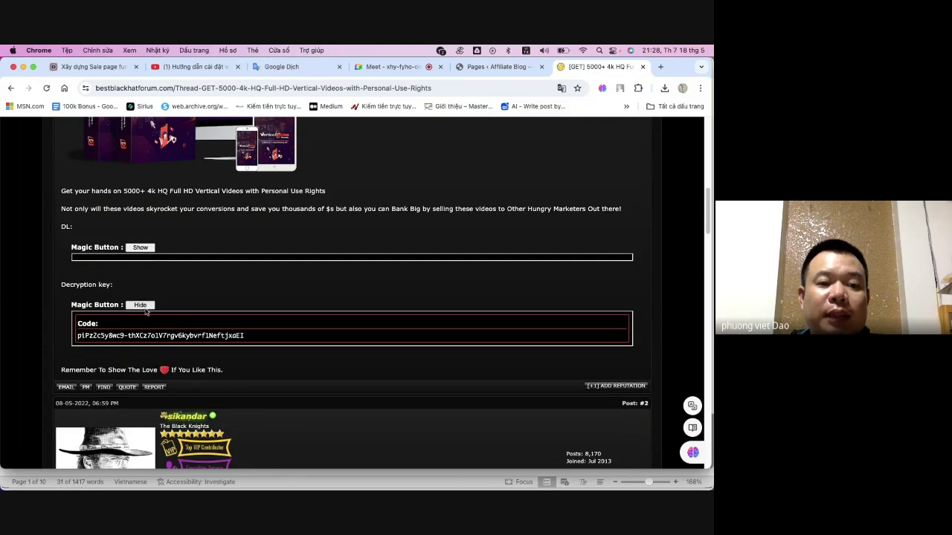
{"action": "left_click", "coordinate": [143, 306]}
- Reveal the decryption key again, select its text, and toggle the mega.nz download link
{"action": "scroll", "coordinate": [167, 301], "scroll_direction": "down", "scroll_amount": 2}
{"action": "scroll", "coordinate": [158, 296], "scroll_direction": "up", "scroll_amount": 2}
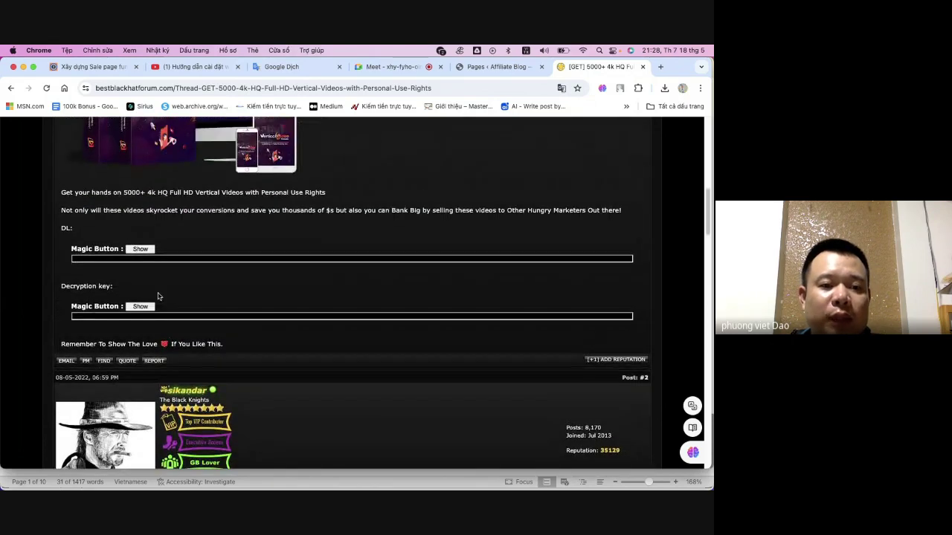
{"action": "left_click", "coordinate": [141, 306]}
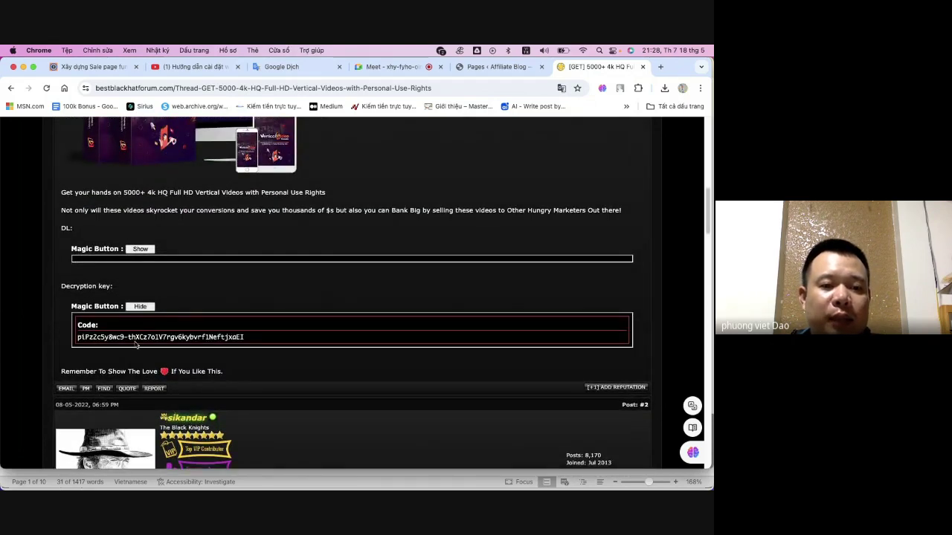
{"action": "left_click_drag", "start_coordinate": [248, 337], "coordinate": [68, 332]}
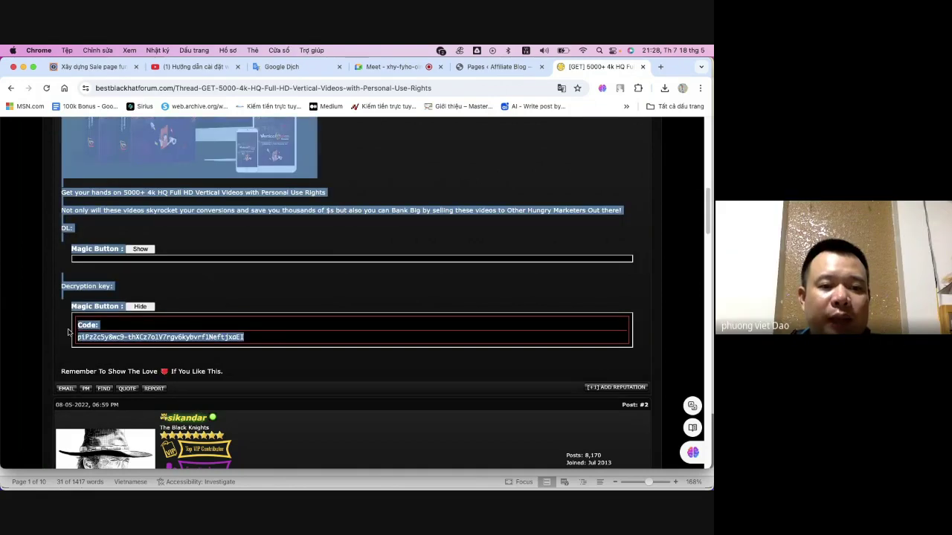
{"action": "left_click", "coordinate": [186, 277]}
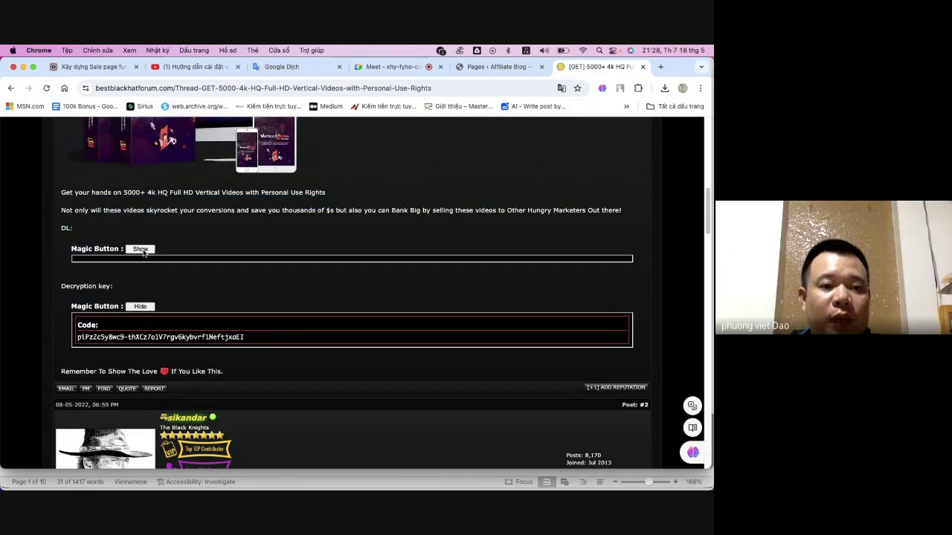
{"action": "left_click", "coordinate": [141, 250]}
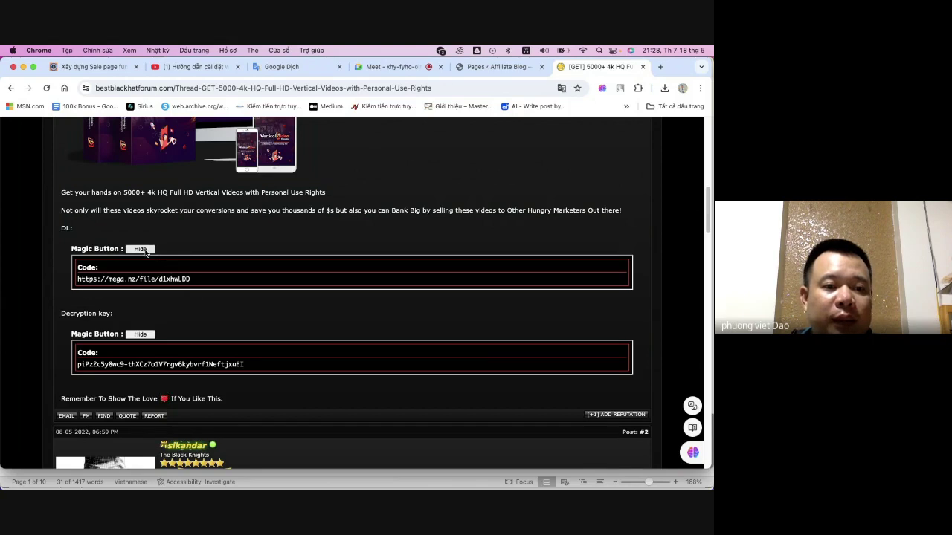
{"action": "left_click", "coordinate": [141, 250]}
- Select the 'Thanks for share mate!' line in post #9 of the vertical videos thread
{"action": "scroll", "coordinate": [336, 323], "scroll_direction": "down", "scroll_amount": 20}
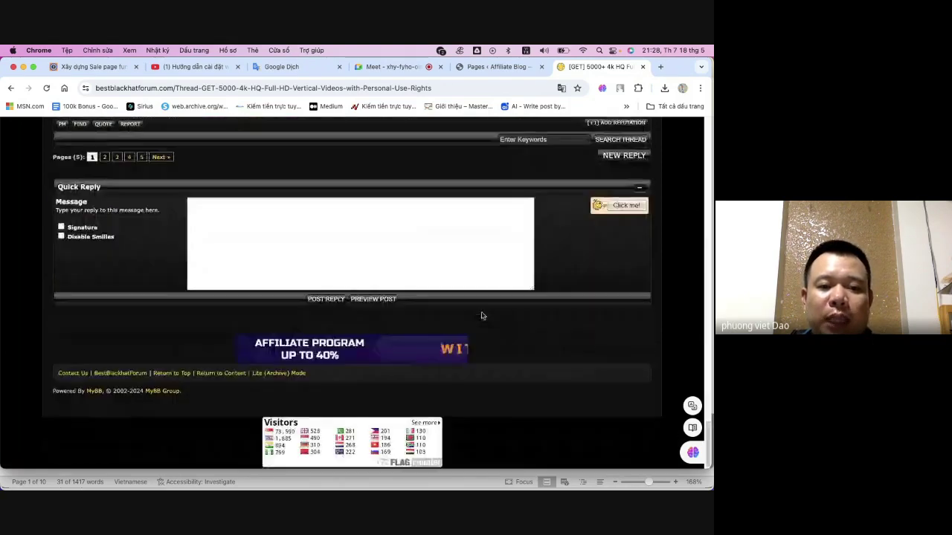
{"action": "left_click", "coordinate": [244, 236]}
{"action": "scroll", "coordinate": [249, 264], "scroll_direction": "up", "scroll_amount": 2}
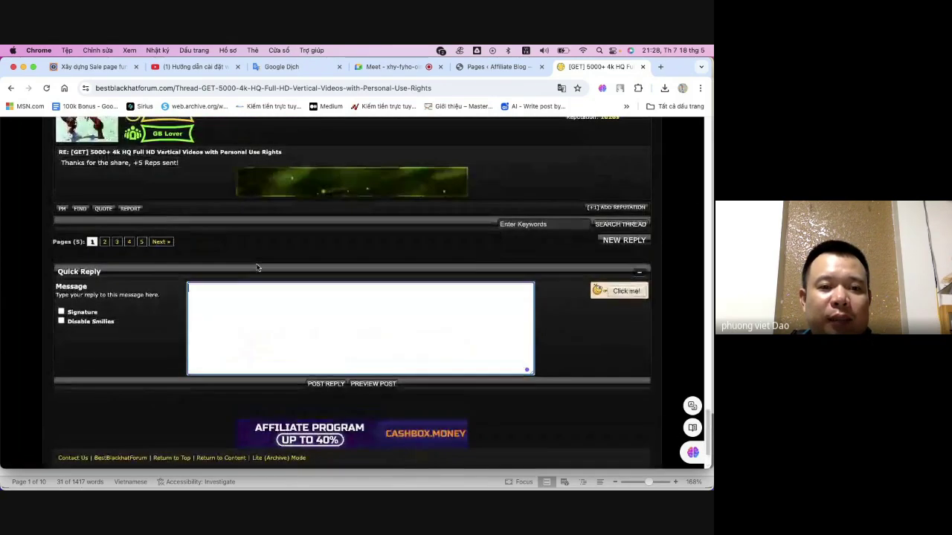
{"action": "scroll", "coordinate": [346, 334], "scroll_direction": "up", "scroll_amount": 6}
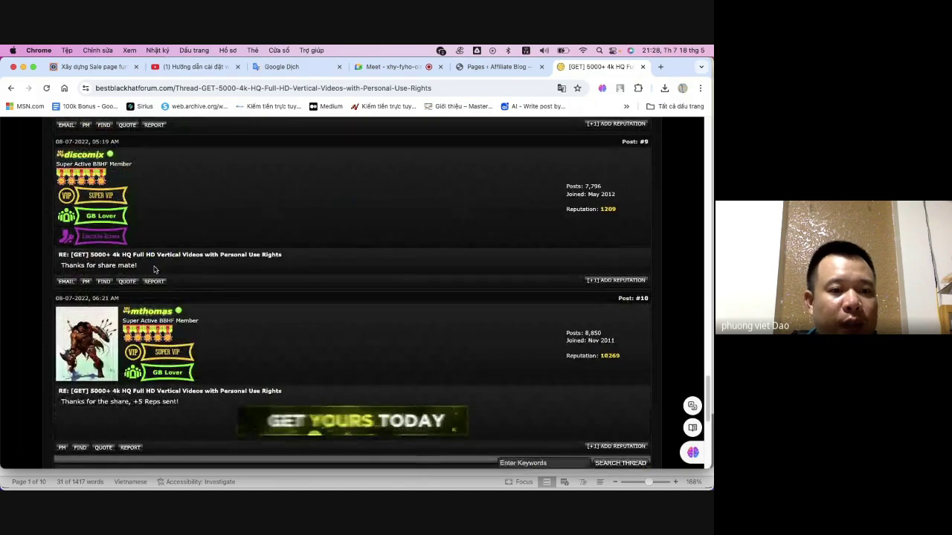
{"action": "left_click_drag", "start_coordinate": [154, 269], "coordinate": [62, 266]}
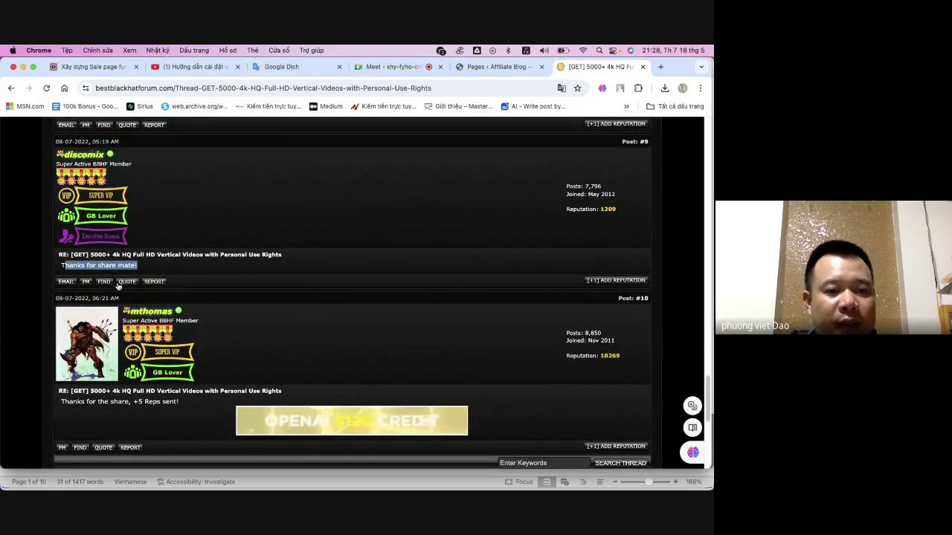
{"action": "left_click_drag", "start_coordinate": [60, 266], "coordinate": [159, 266]}
{"action": "key", "text": "super+c"}
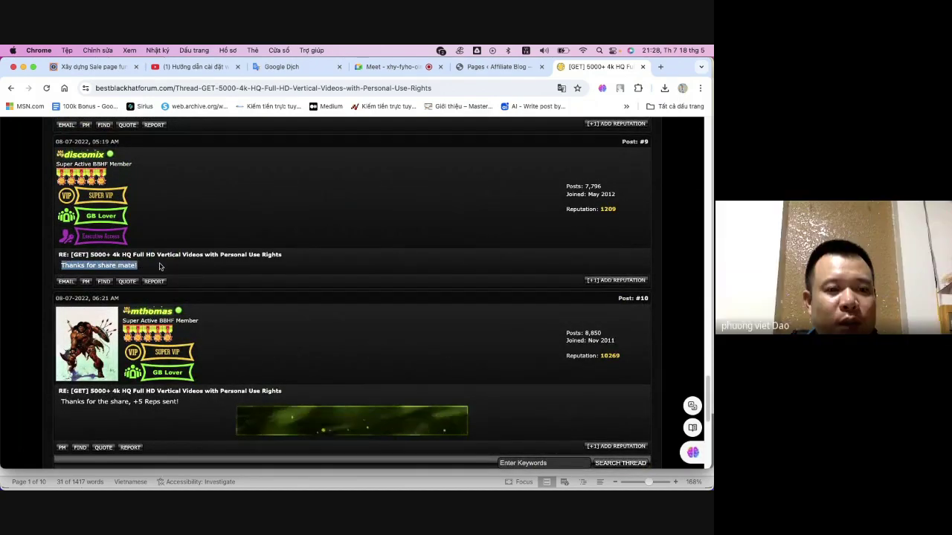
- Paste 'Thanks for share mate!' into the Quick Reply message box
{"action": "scroll", "coordinate": [246, 313], "scroll_direction": "down", "scroll_amount": 8}
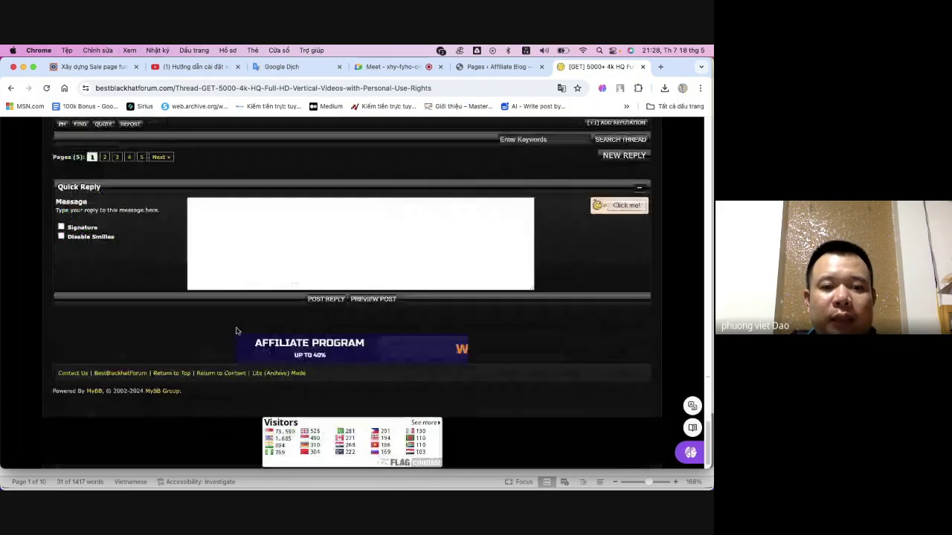
{"action": "left_click", "coordinate": [302, 227]}
{"action": "key", "text": "super+v"}
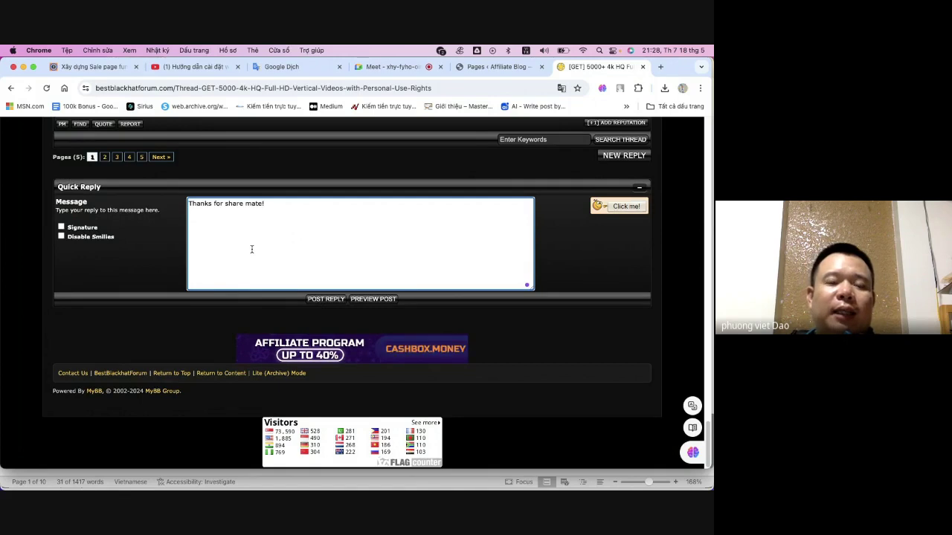
{"action": "scroll", "coordinate": [250, 253], "scroll_direction": "up", "scroll_amount": 1}
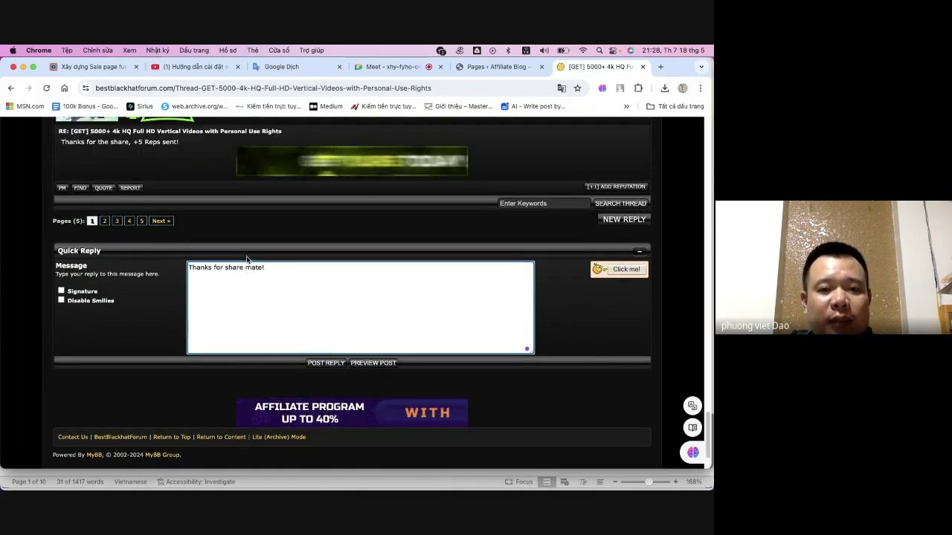
{"action": "scroll", "coordinate": [247, 258], "scroll_direction": "up", "scroll_amount": 10}
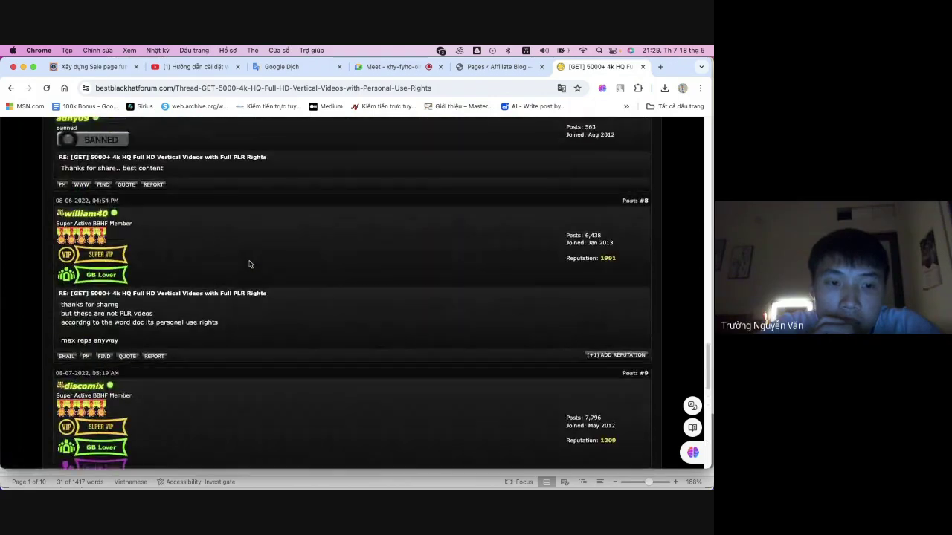
{"action": "scroll", "coordinate": [250, 264], "scroll_direction": "up", "scroll_amount": 15}
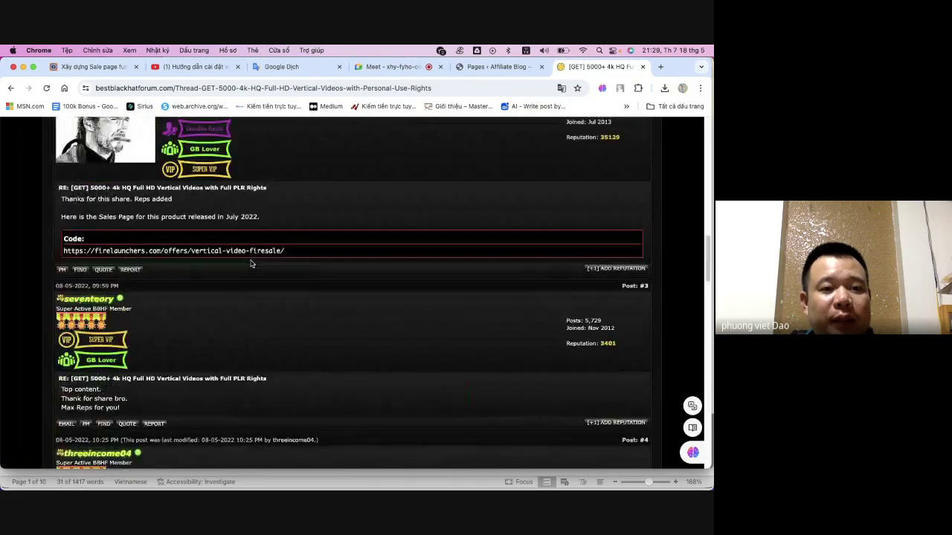
{"action": "scroll", "coordinate": [250, 263], "scroll_direction": "up", "scroll_amount": 2}
{"action": "scroll", "coordinate": [221, 315], "scroll_direction": "up", "scroll_amount": 10}
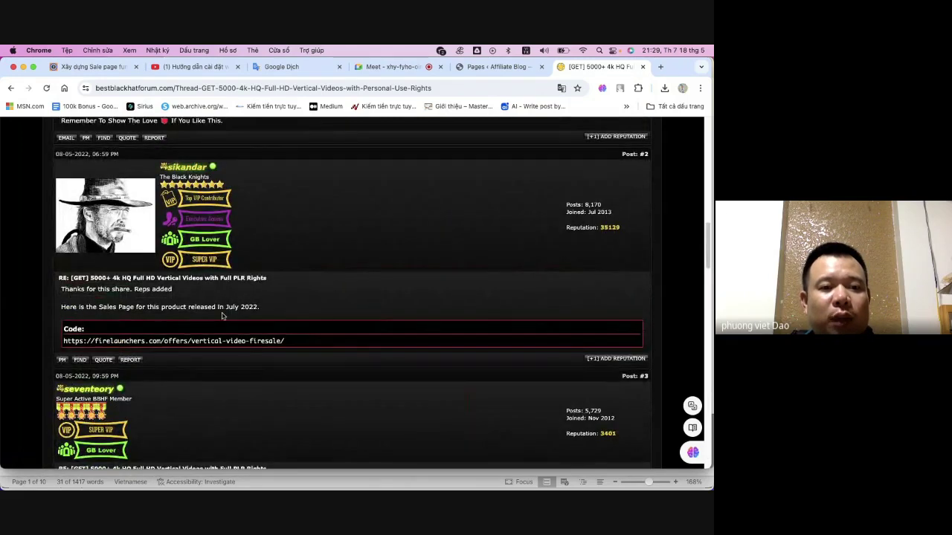
{"action": "scroll", "coordinate": [228, 299], "scroll_direction": "down", "scroll_amount": 5}
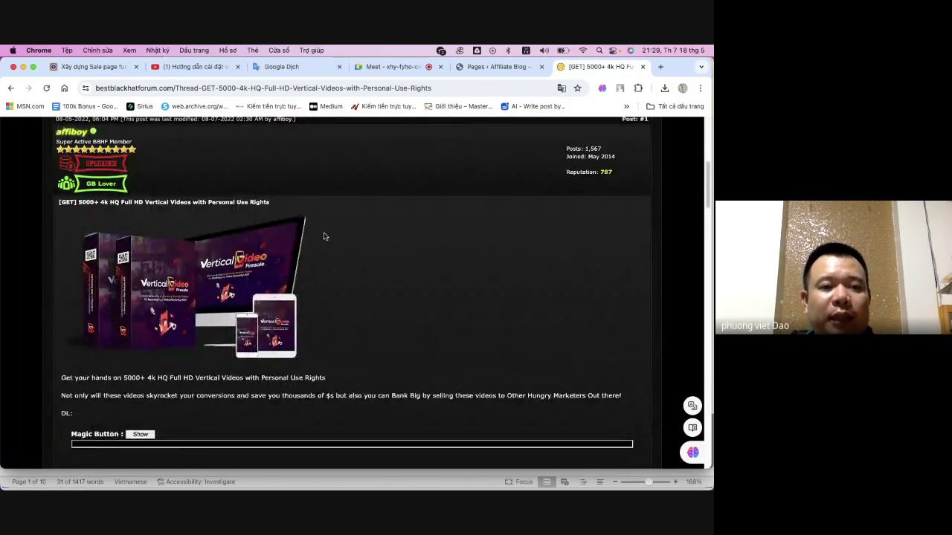
{"action": "scroll", "coordinate": [321, 239], "scroll_direction": "up", "scroll_amount": 5}
{"action": "scroll", "coordinate": [309, 258], "scroll_direction": "down", "scroll_amount": 5}
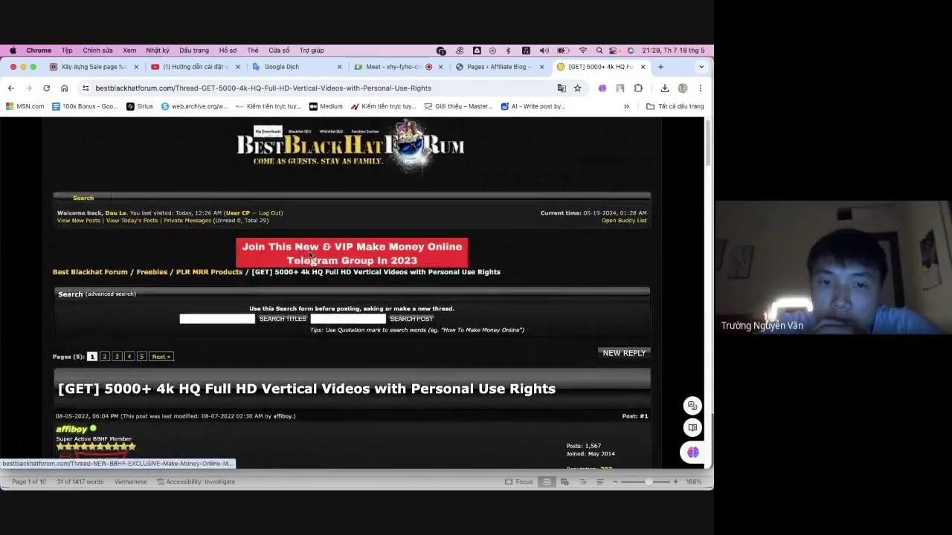
{"action": "scroll", "coordinate": [168, 289], "scroll_direction": "down", "scroll_amount": 3}
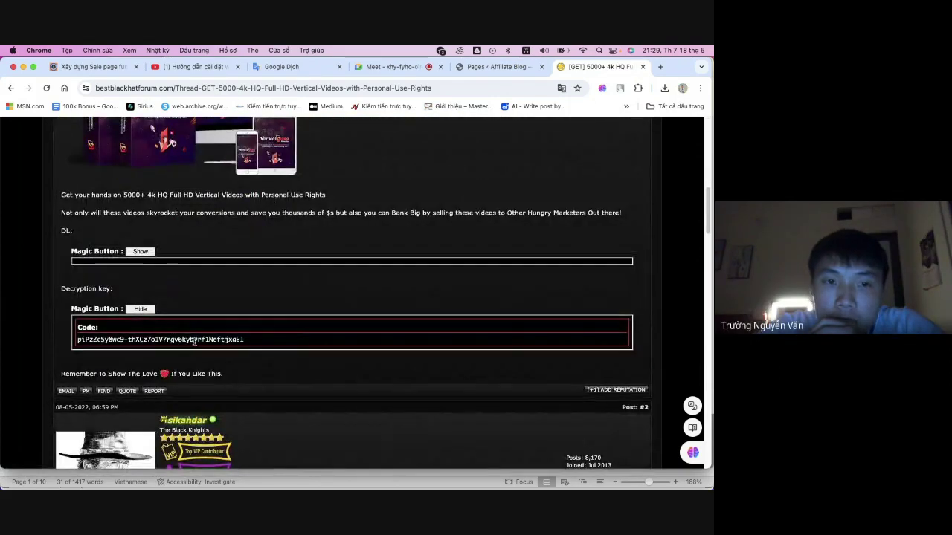
{"action": "scroll", "coordinate": [225, 304], "scroll_direction": "up", "scroll_amount": 1}
{"action": "scroll", "coordinate": [226, 305], "scroll_direction": "up", "scroll_amount": 10}
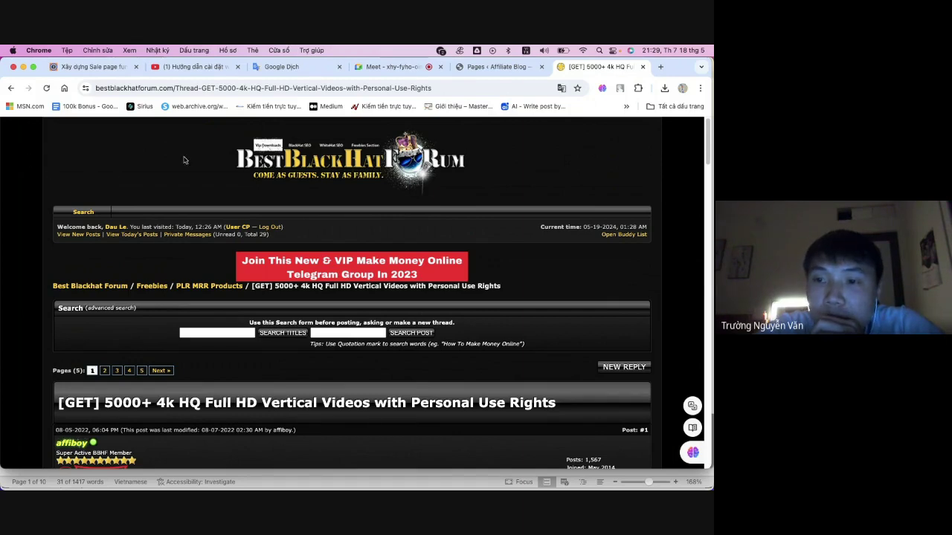
{"action": "left_click", "coordinate": [480, 66]}
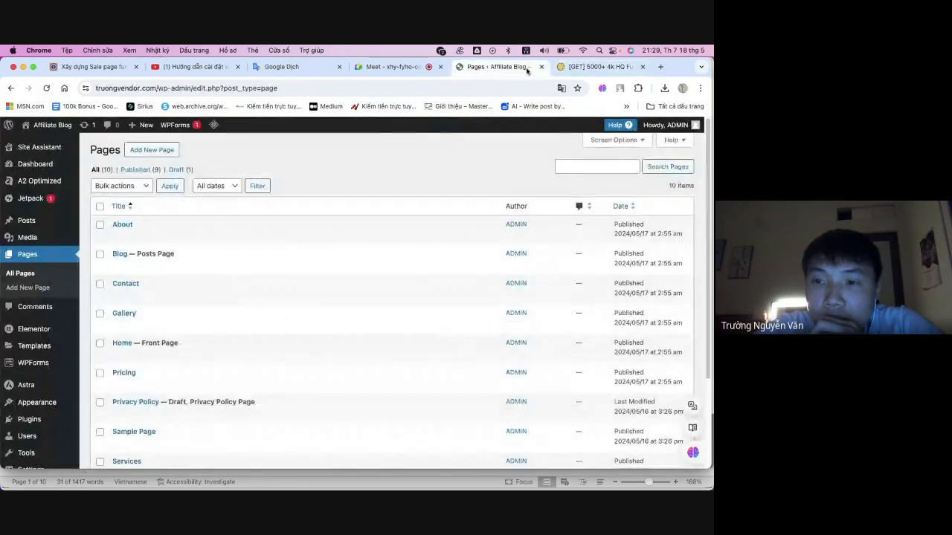
{"action": "left_click", "coordinate": [610, 67]}
{"action": "left_click", "coordinate": [495, 66]}
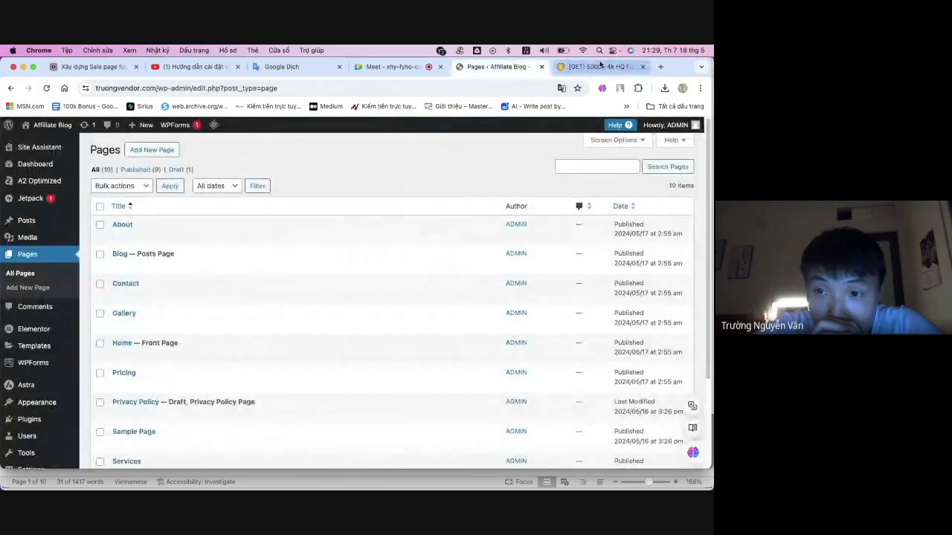
{"action": "left_click", "coordinate": [599, 67]}
{"action": "mouse_move", "coordinate": [320, 487]}
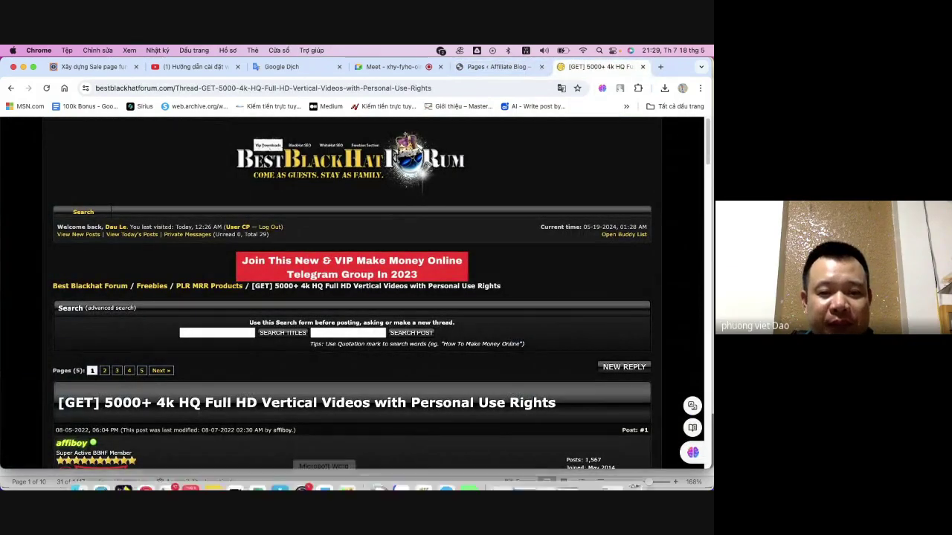
{"action": "left_click", "coordinate": [79, 474]}
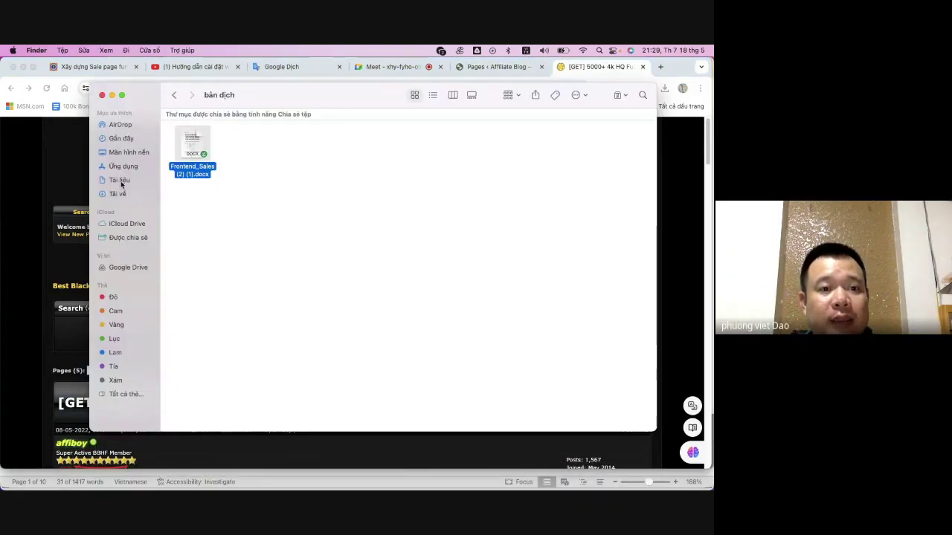
{"action": "left_click", "coordinate": [120, 181]}
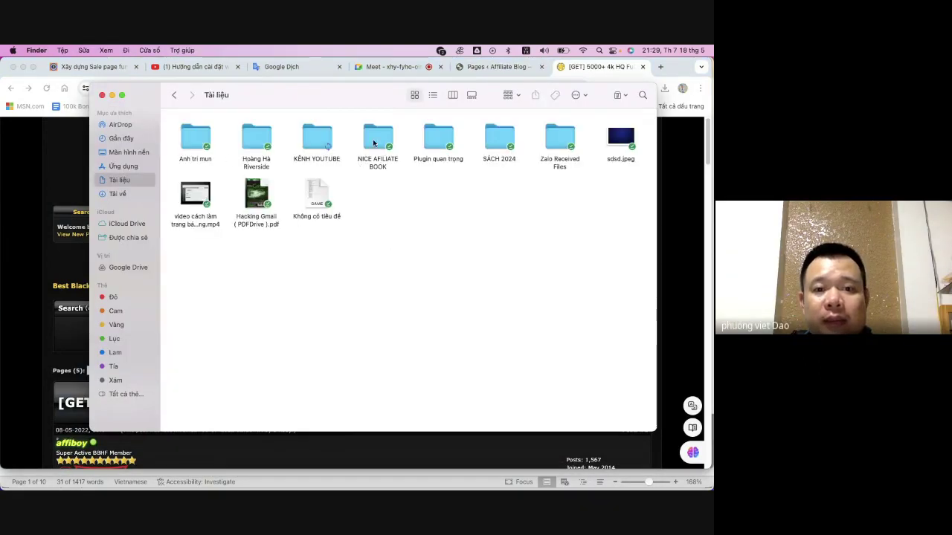
{"action": "left_click", "coordinate": [374, 143]}
{"action": "double_click", "coordinate": [366, 132]}
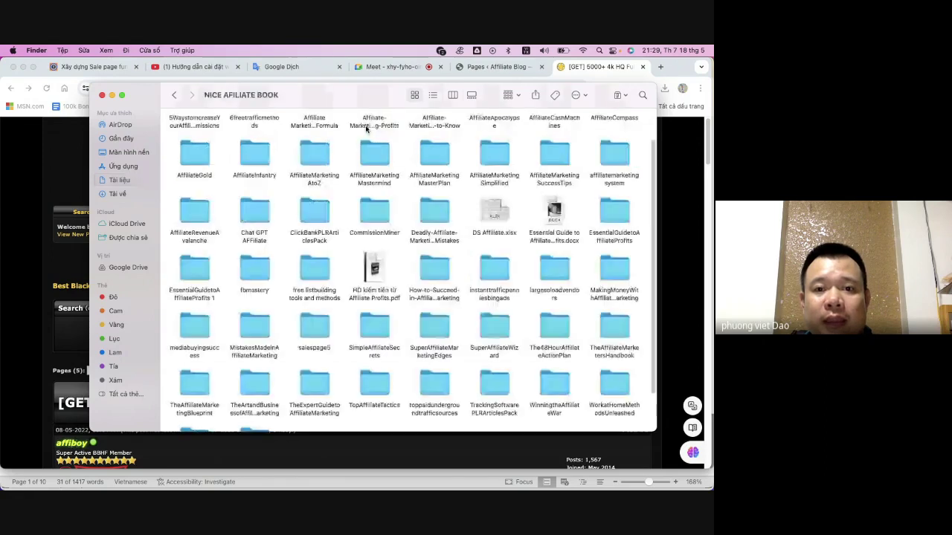
{"action": "left_click", "coordinate": [195, 163]}
{"action": "double_click", "coordinate": [194, 163]}
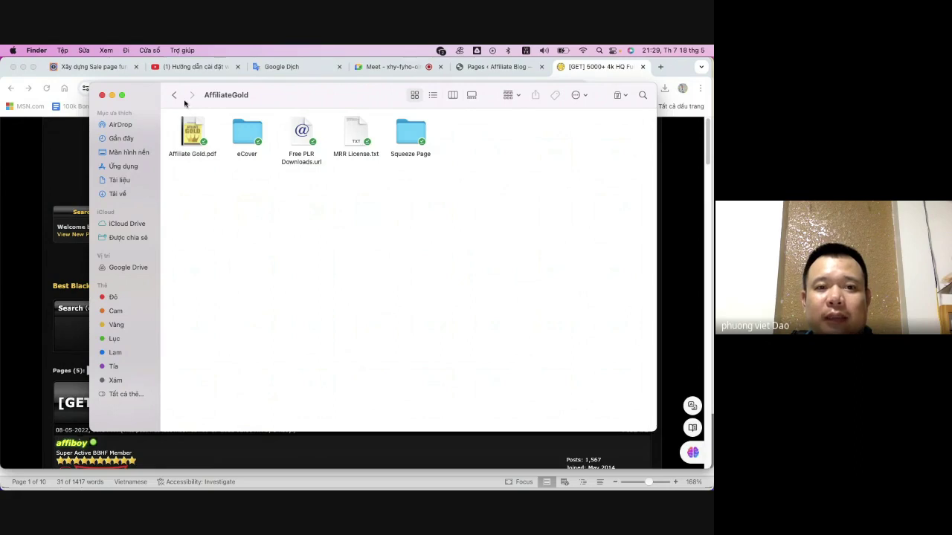
{"action": "left_click_drag", "start_coordinate": [449, 296], "coordinate": [173, 130]}
{"action": "left_click", "coordinate": [349, 264]}
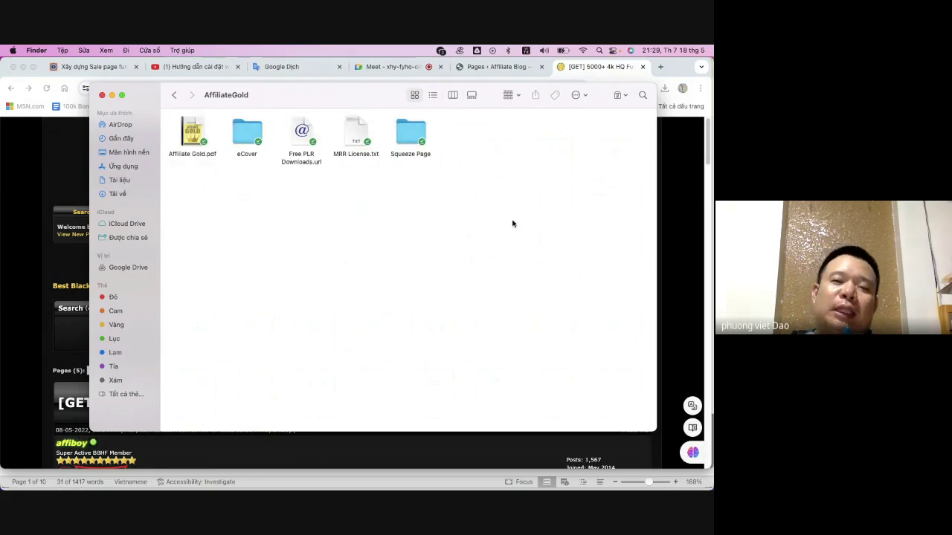
{"action": "left_click_drag", "start_coordinate": [459, 245], "coordinate": [259, 249]}
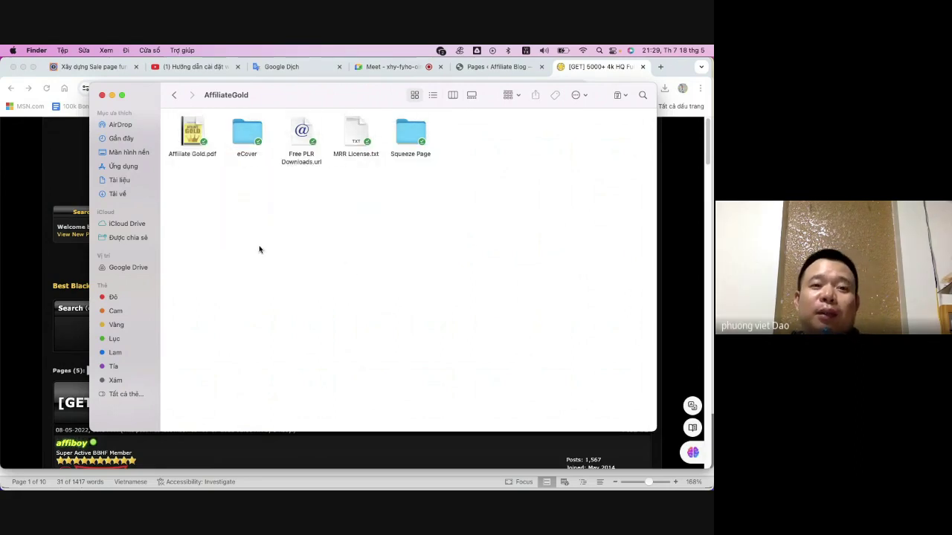
{"action": "left_click_drag", "start_coordinate": [440, 266], "coordinate": [159, 117]}
{"action": "left_click", "coordinate": [243, 208]}
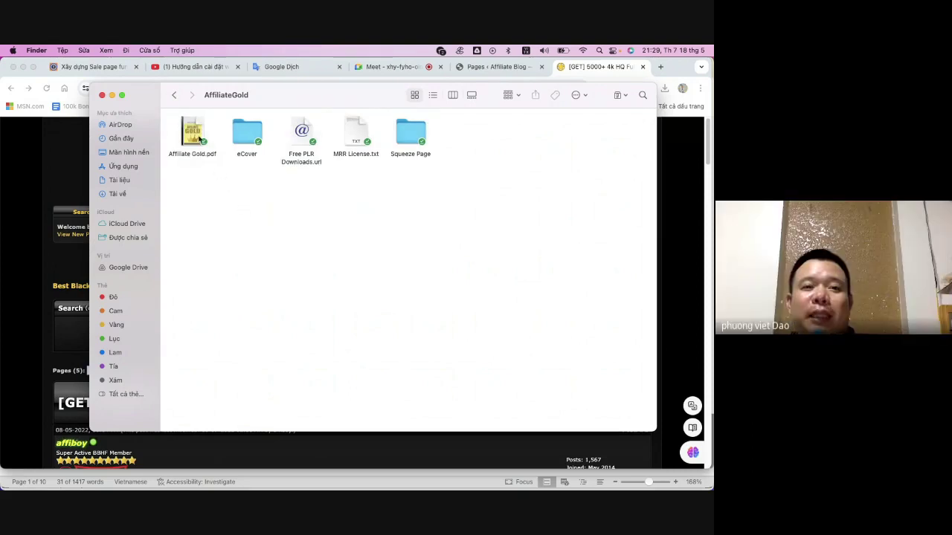
{"action": "key", "text": "Right"}
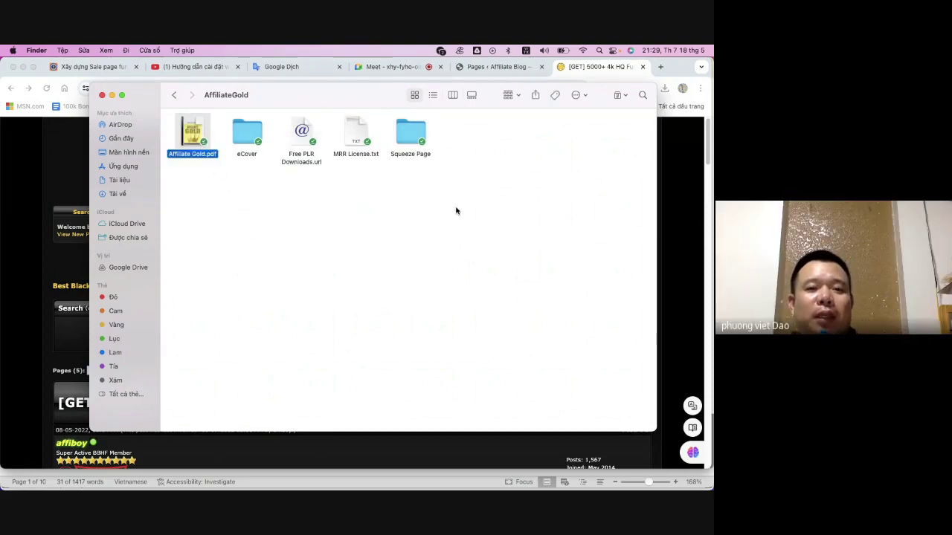
{"action": "left_click_drag", "start_coordinate": [456, 211], "coordinate": [189, 149]}
{"action": "left_click", "coordinate": [232, 222]}
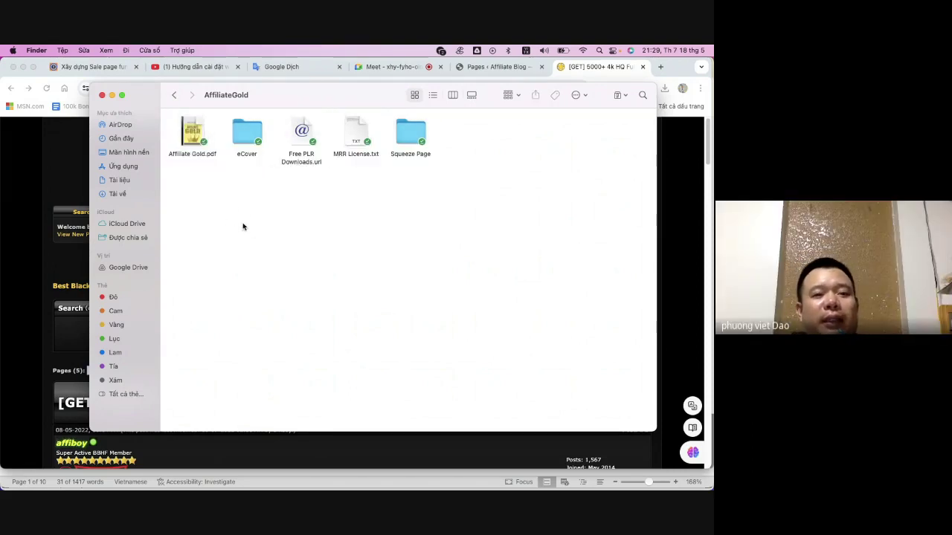
{"action": "left_click", "coordinate": [193, 129]}
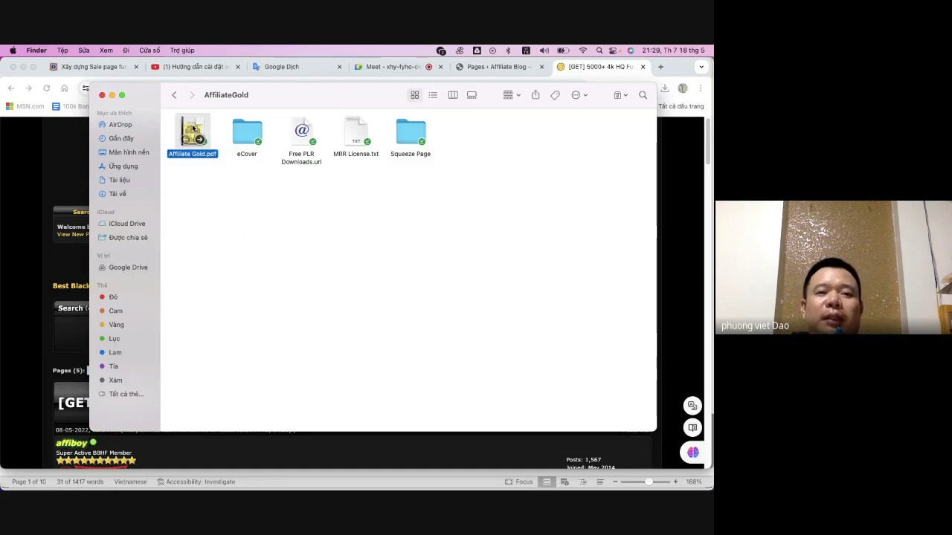
{"action": "double_click", "coordinate": [193, 129]}
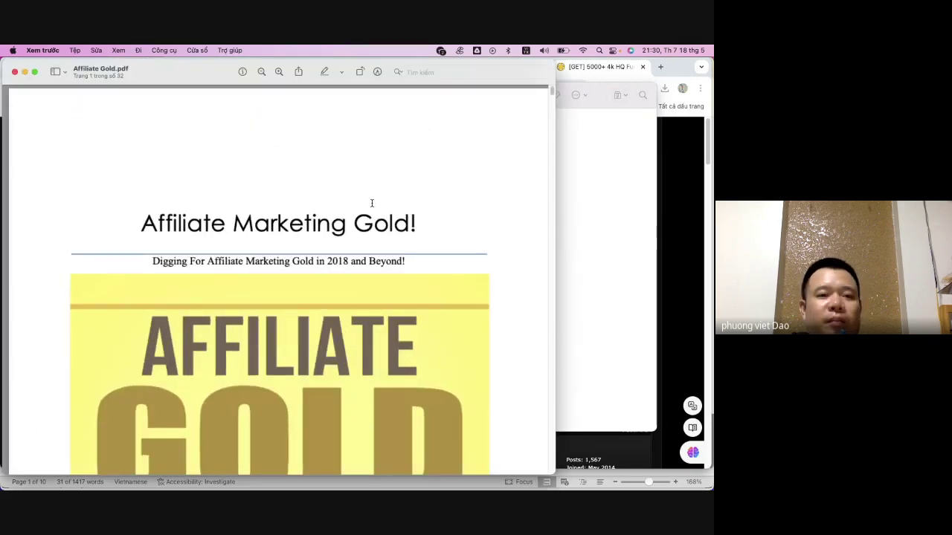
{"action": "scroll", "coordinate": [368, 203], "scroll_direction": "down", "scroll_amount": 20}
{"action": "scroll", "coordinate": [366, 202], "scroll_direction": "down", "scroll_amount": 5}
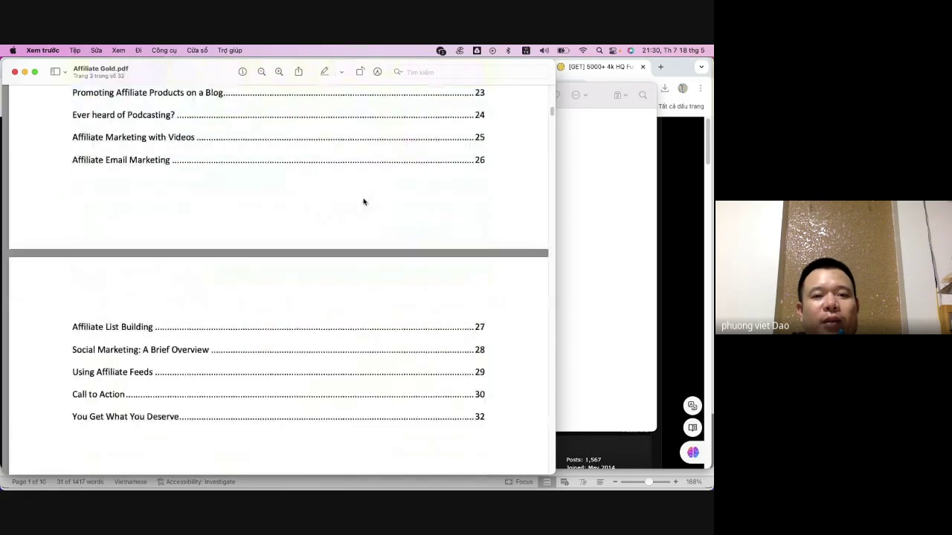
{"action": "scroll", "coordinate": [364, 203], "scroll_direction": "up", "scroll_amount": 15}
{"action": "scroll", "coordinate": [366, 232], "scroll_direction": "up", "scroll_amount": 5}
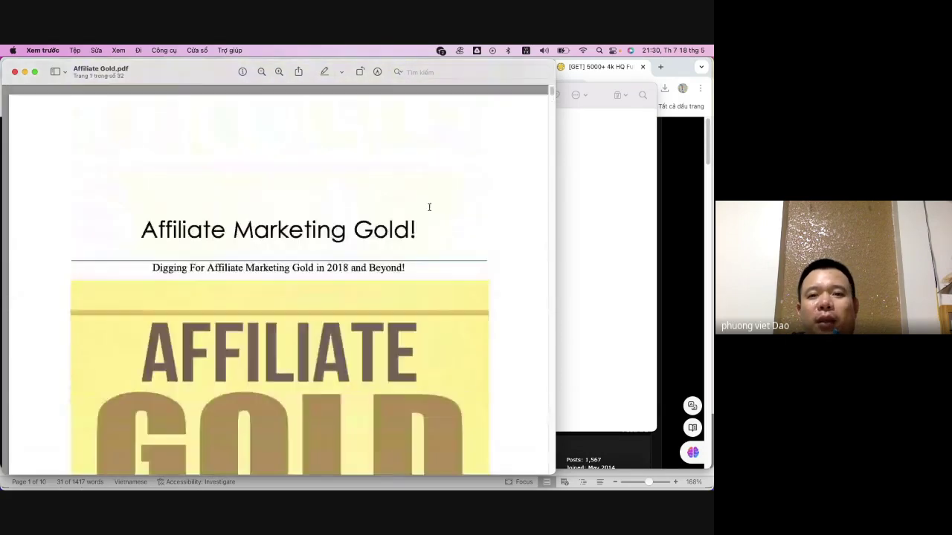
{"action": "left_click_drag", "start_coordinate": [187, 72], "coordinate": [216, 112]}
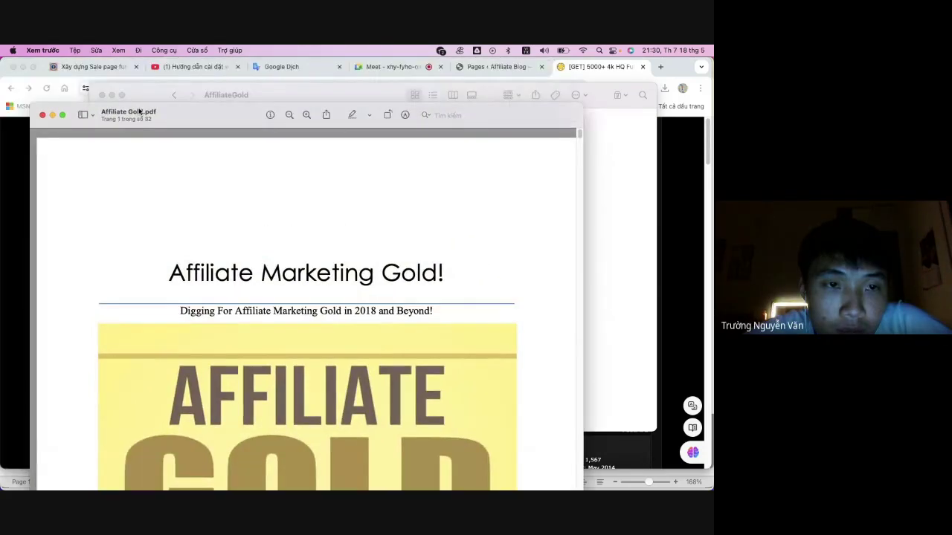
{"action": "key", "text": "super+w"}
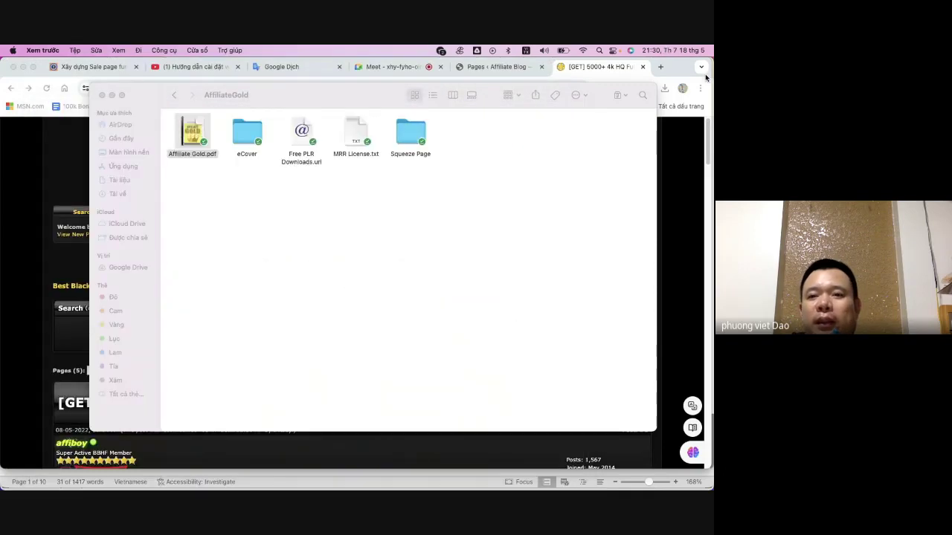
{"action": "left_click", "coordinate": [661, 67]}
- Go to ilovepdf.com in a new tab through the 'love' suggestion and choose PDF to Word
{"action": "left_click", "coordinate": [661, 67]}
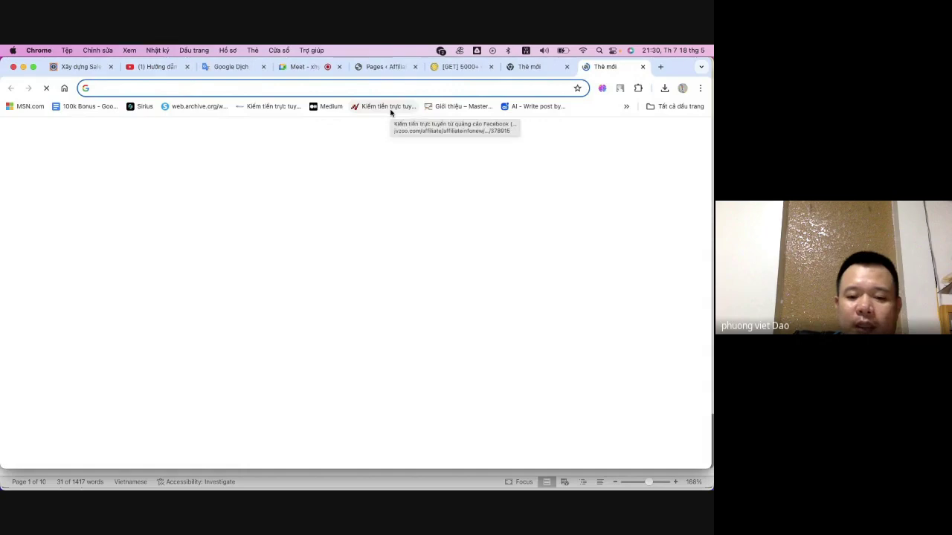
{"action": "type", "text": "love"}
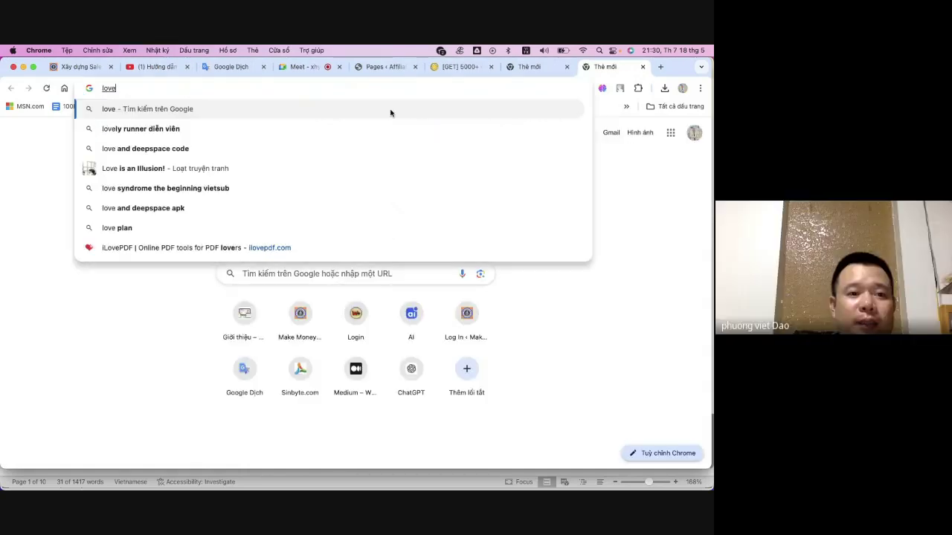
{"action": "left_click", "coordinate": [223, 249]}
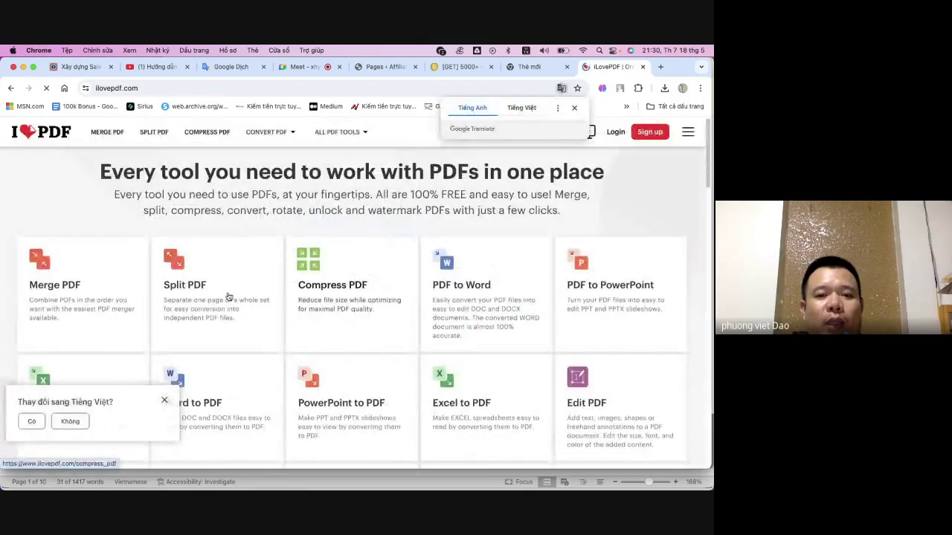
{"action": "scroll", "coordinate": [229, 296], "scroll_direction": "down", "scroll_amount": 1}
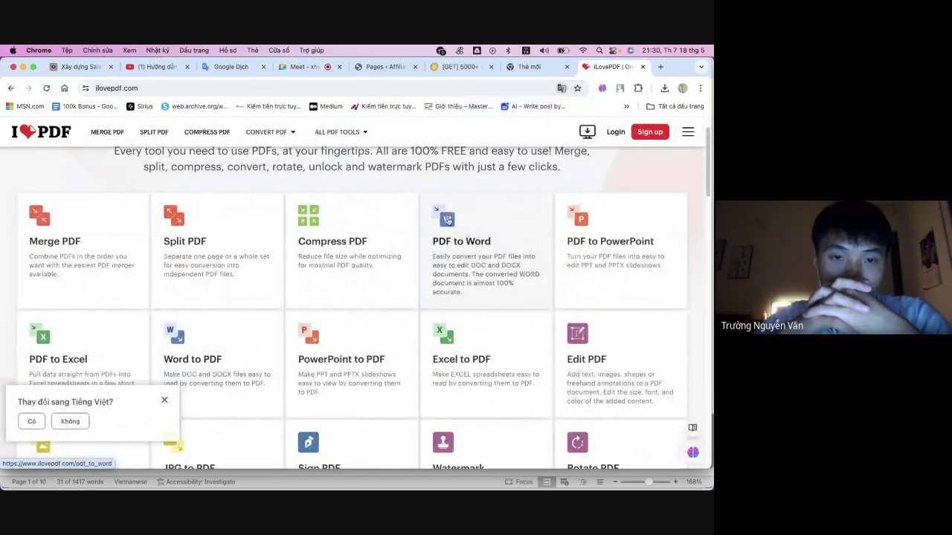
{"action": "left_click", "coordinate": [452, 223]}
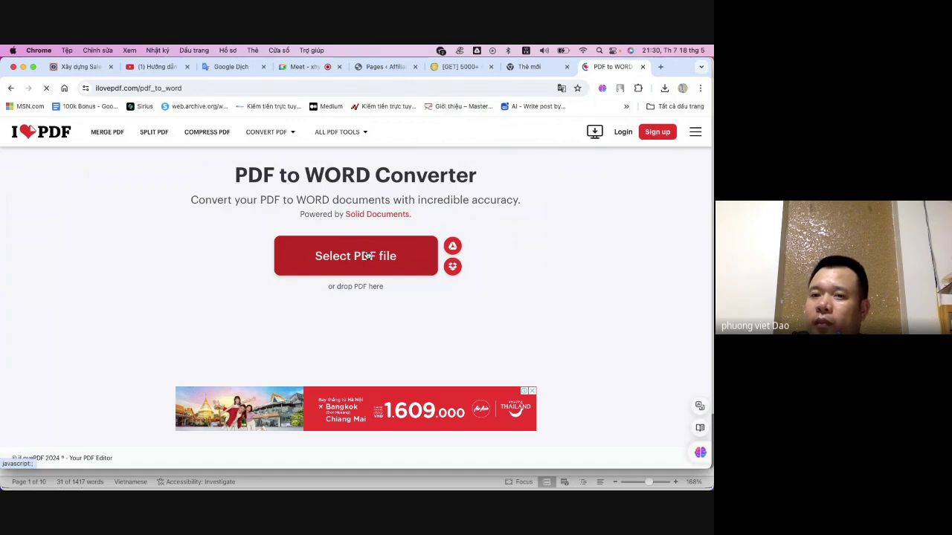
- Upload Affiliate Gold.pdf from Documents > NICE AFILIATE BOOK > AffiliateGold into the converter
{"action": "left_click", "coordinate": [366, 255]}
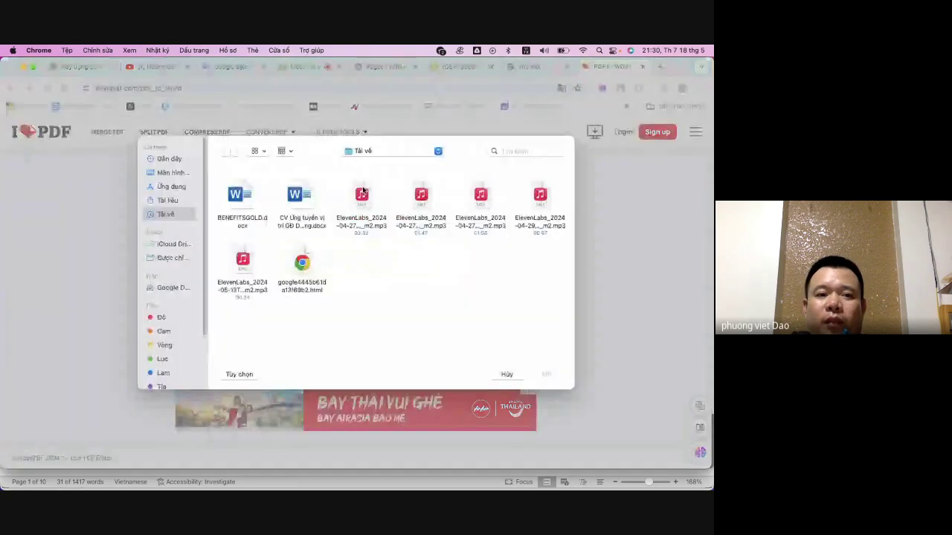
{"action": "left_click", "coordinate": [164, 200]}
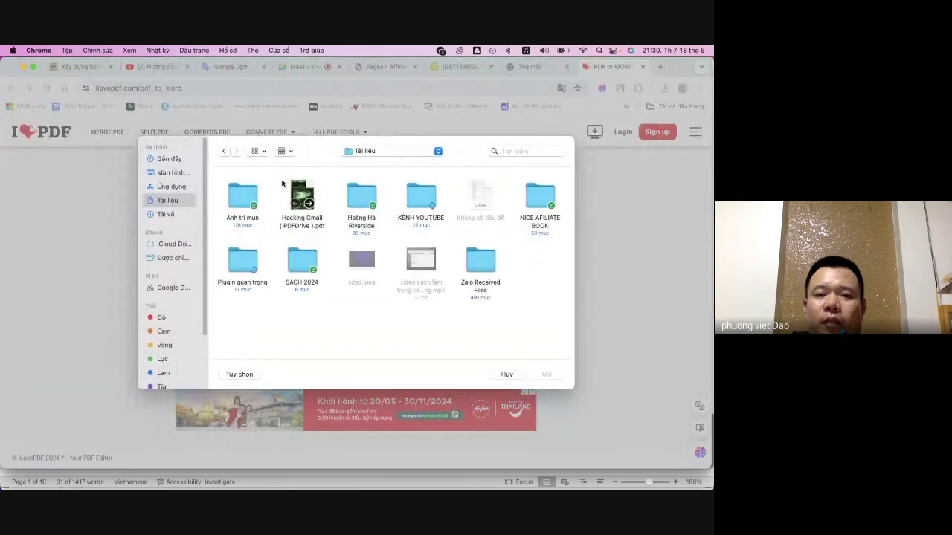
{"action": "left_click", "coordinate": [540, 195]}
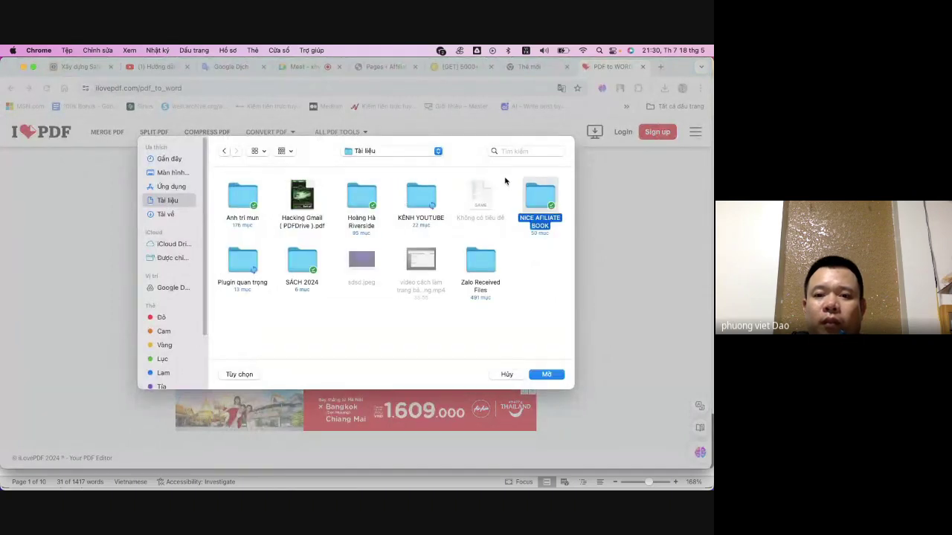
{"action": "key", "text": "Return"}
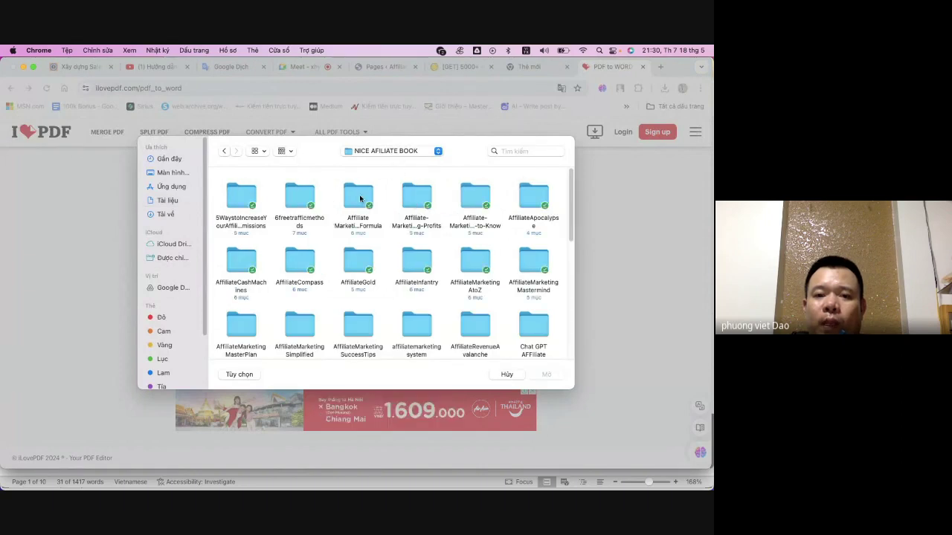
{"action": "left_click", "coordinate": [358, 261]}
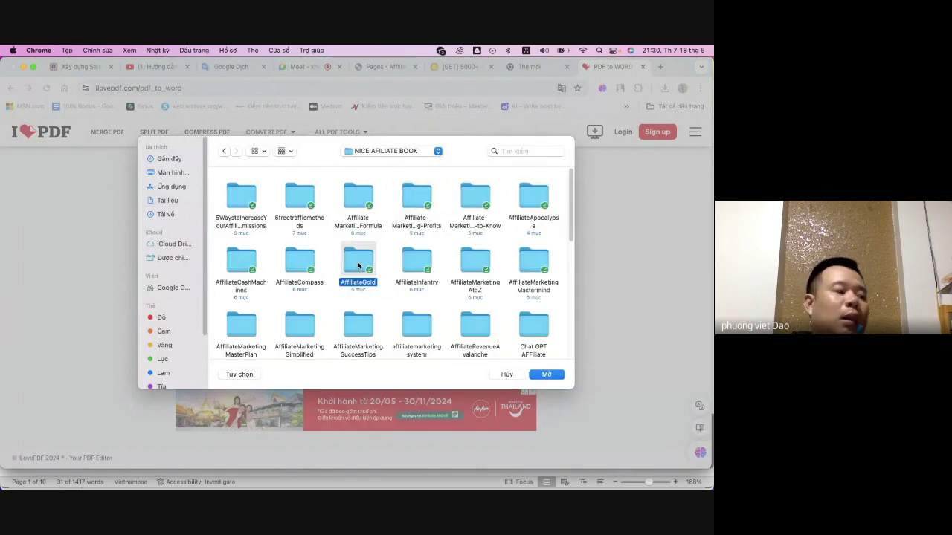
{"action": "key", "text": "Return"}
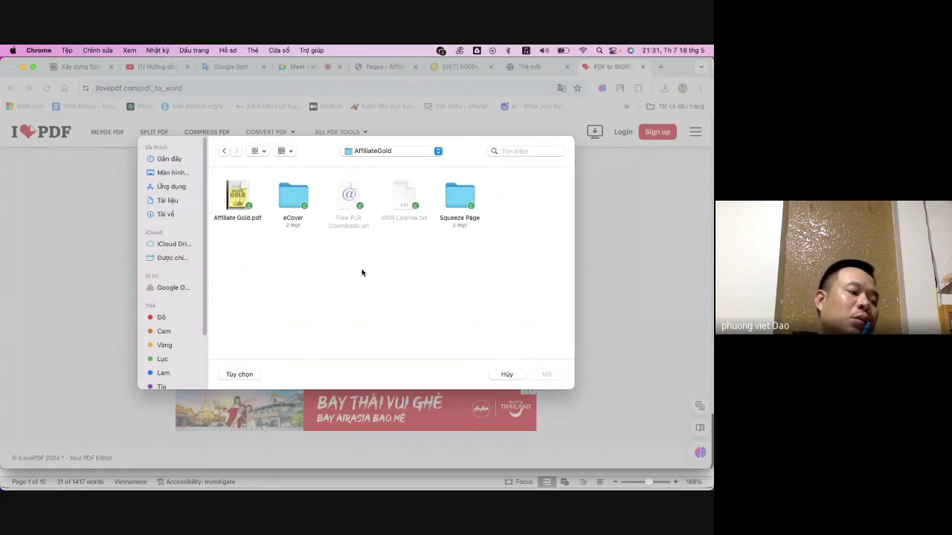
{"action": "left_click", "coordinate": [238, 200]}
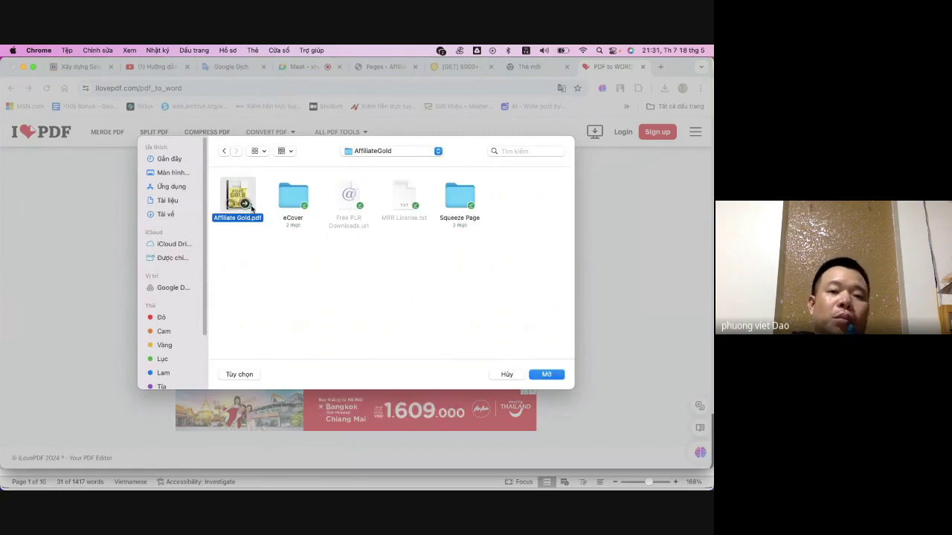
{"action": "left_click", "coordinate": [545, 375]}
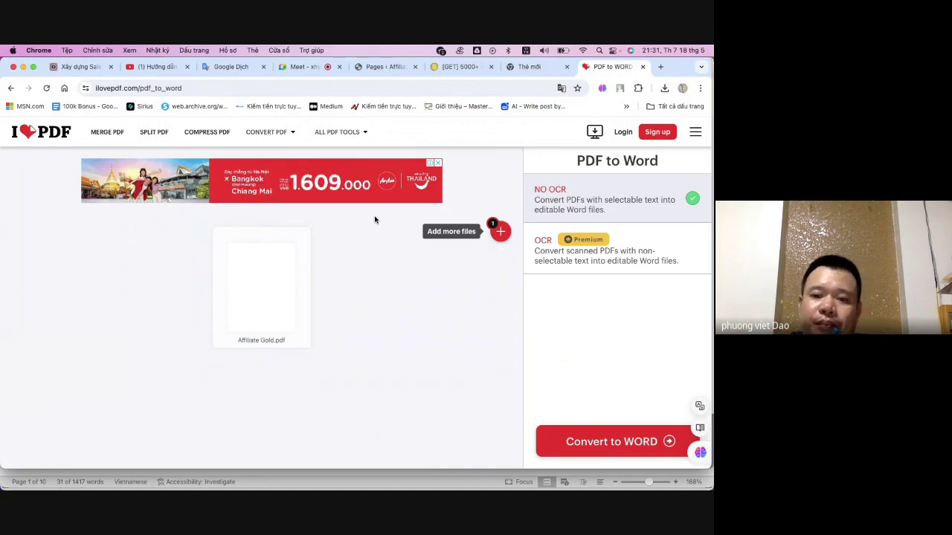
- Convert Affiliate Gold.pdf to Word and reveal the downloaded Affiliate Gold.docx in Finder
{"action": "left_click", "coordinate": [672, 442]}
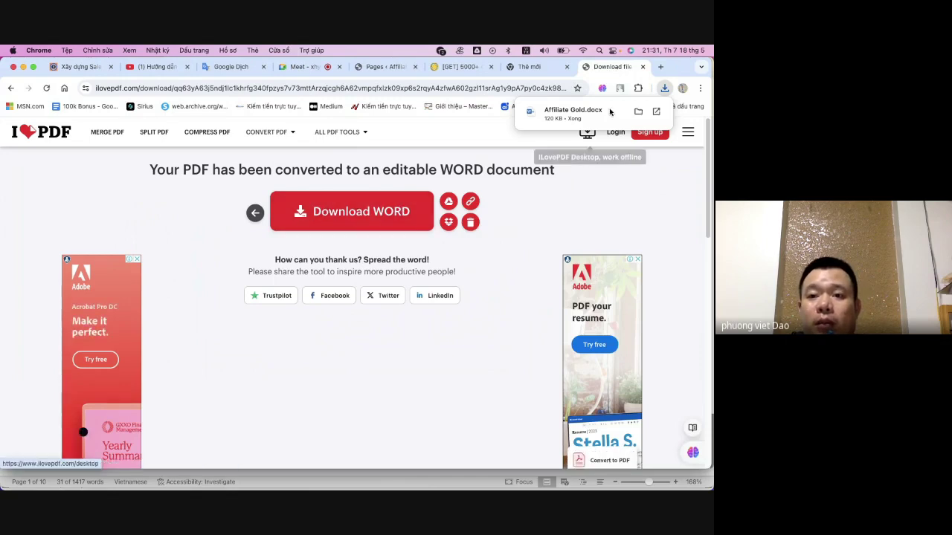
{"action": "left_click", "coordinate": [641, 112]}
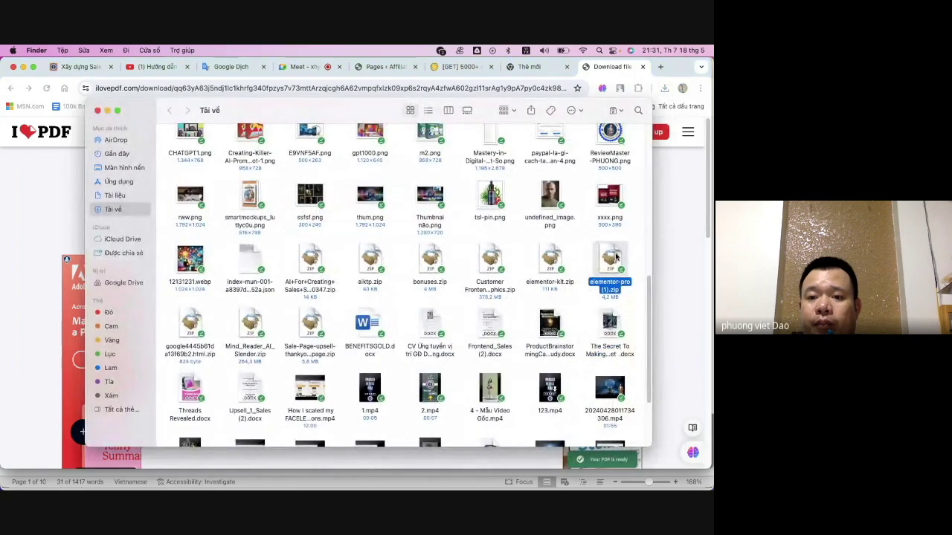
- Move elementor-pro (1).zip into Documents and briefly open the archive from the AffiliateGold folder
{"action": "left_click_drag", "start_coordinate": [614, 256], "coordinate": [196, 173]}
{"action": "double_click", "coordinate": [196, 170]}
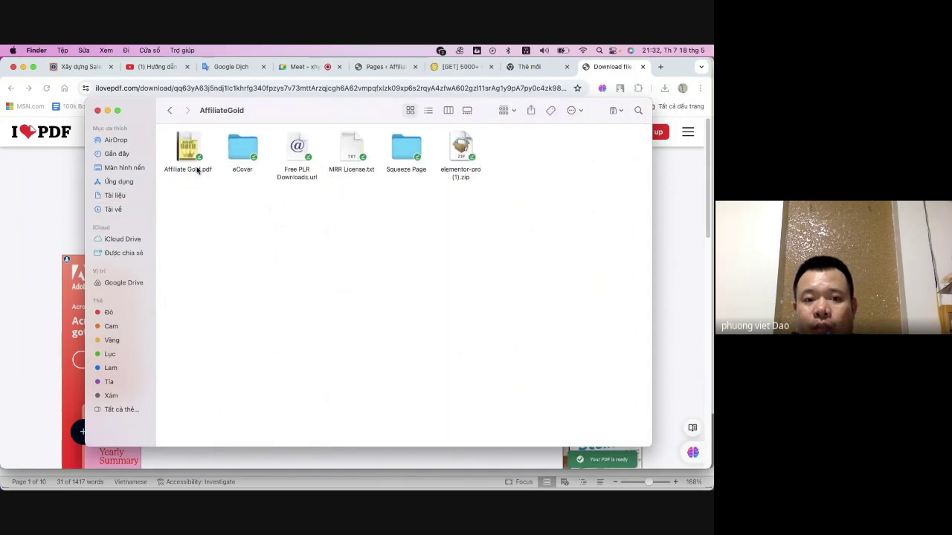
{"action": "double_click", "coordinate": [461, 146]}
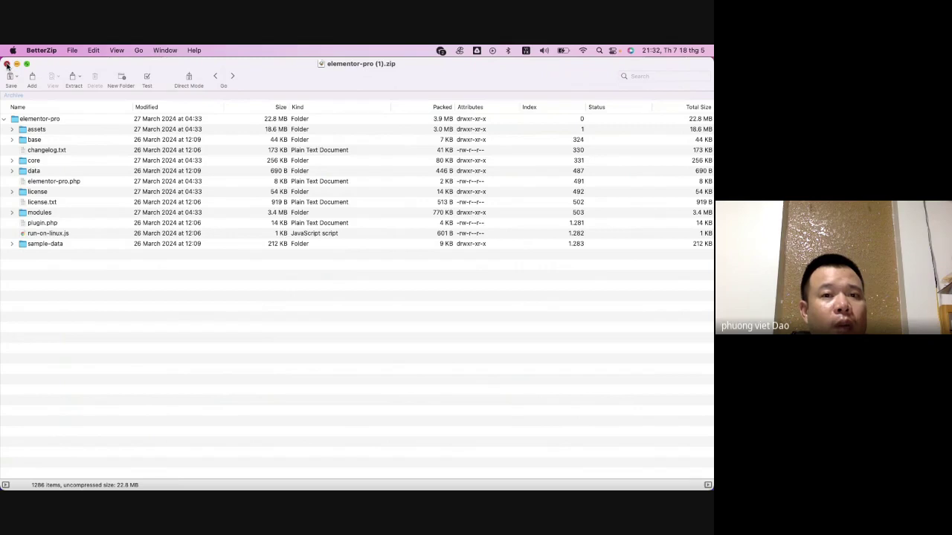
{"action": "left_click", "coordinate": [7, 64]}
{"action": "left_click", "coordinate": [501, 225]}
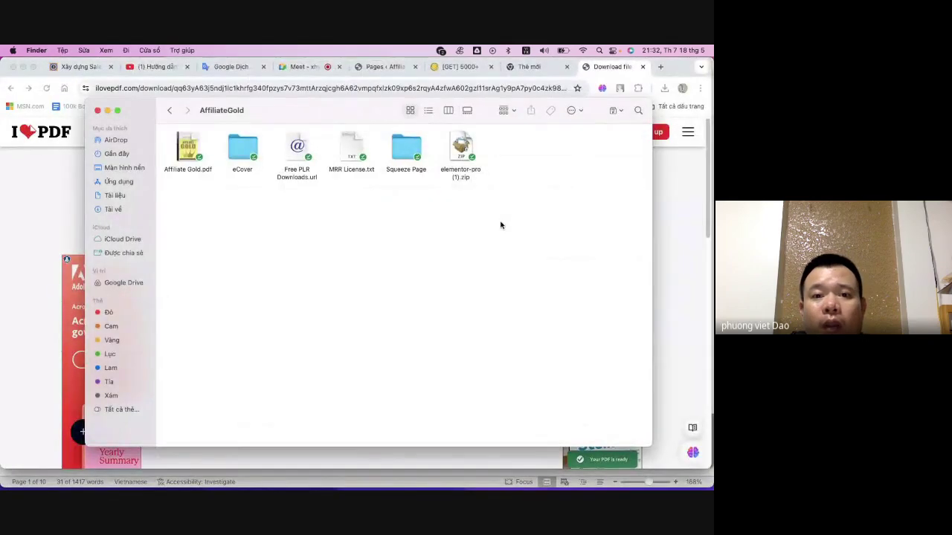
{"action": "left_click", "coordinate": [461, 147]}
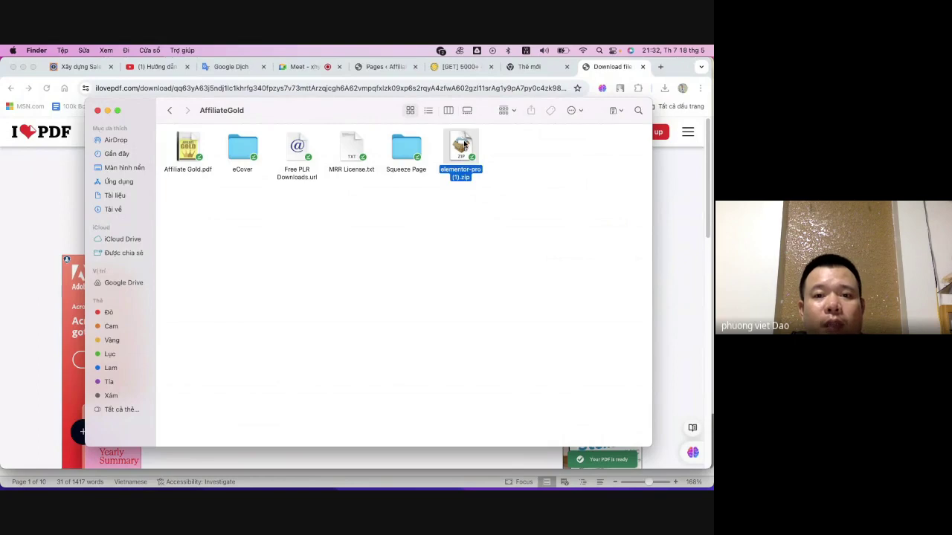
- Drag Affiliate Gold.docx from Downloads into the AffiliateGold folder
{"action": "left_click", "coordinate": [116, 209]}
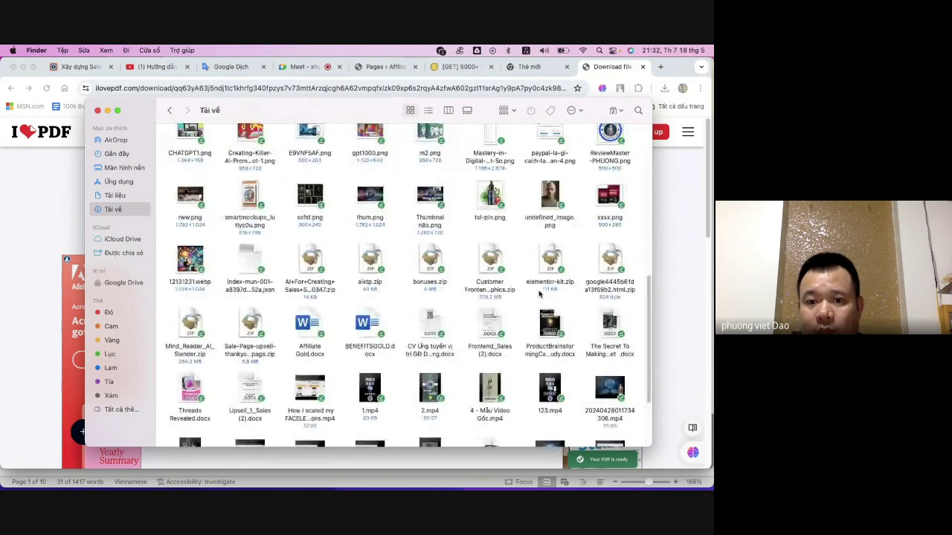
{"action": "scroll", "coordinate": [595, 282], "scroll_direction": "up", "scroll_amount": 1}
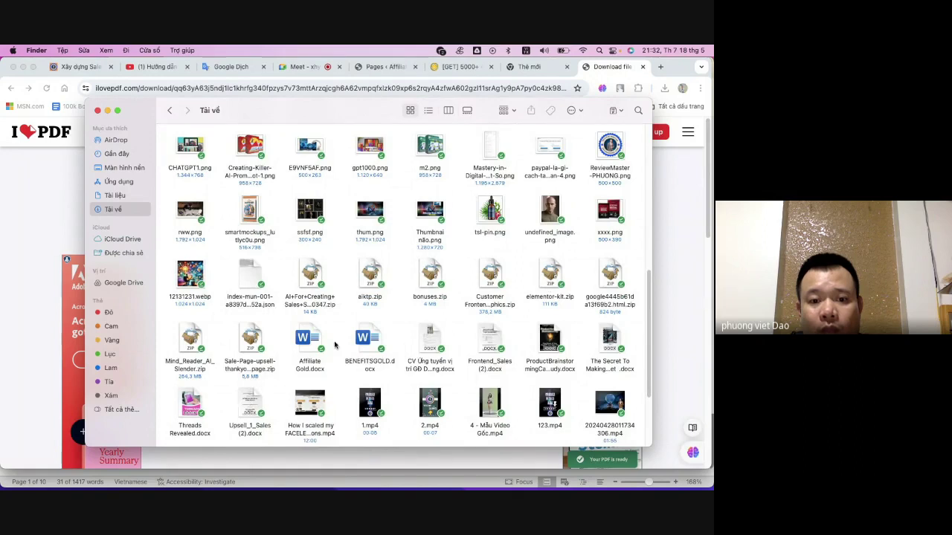
{"action": "left_click", "coordinate": [310, 341]}
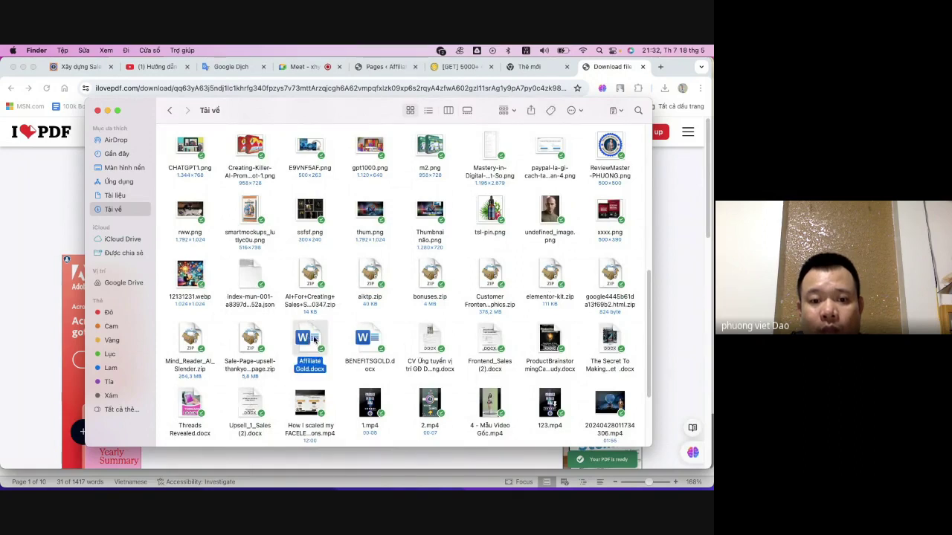
{"action": "left_click_drag", "start_coordinate": [314, 339], "coordinate": [220, 175]}
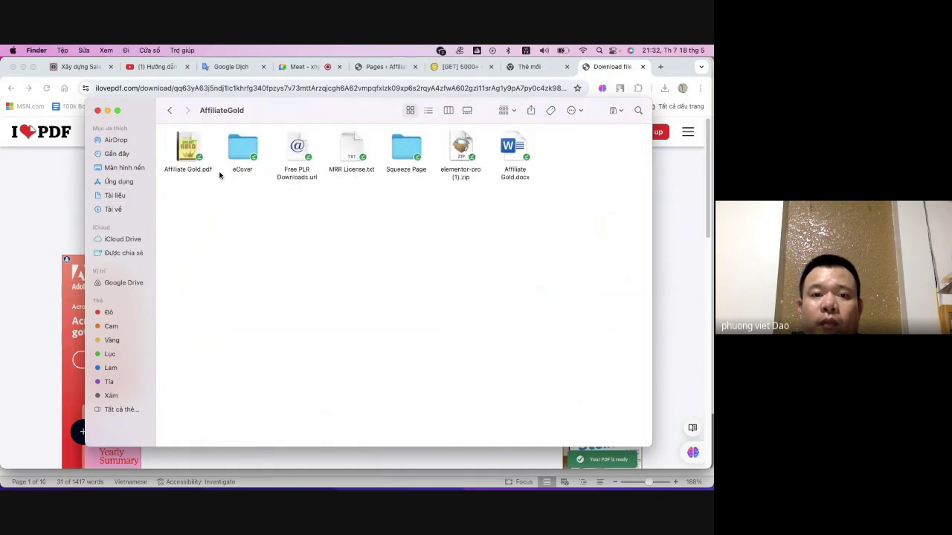
{"action": "left_click", "coordinate": [515, 147]}
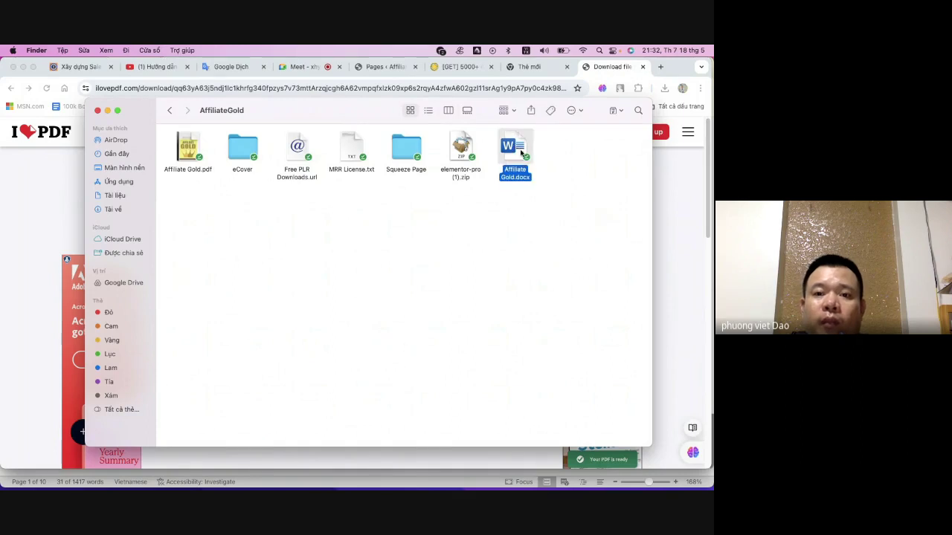
- Open Affiliate Gold.docx in Word and scroll past the 'Affiliate Marketing Gold!' cover to Contents
{"action": "double_click", "coordinate": [521, 152]}
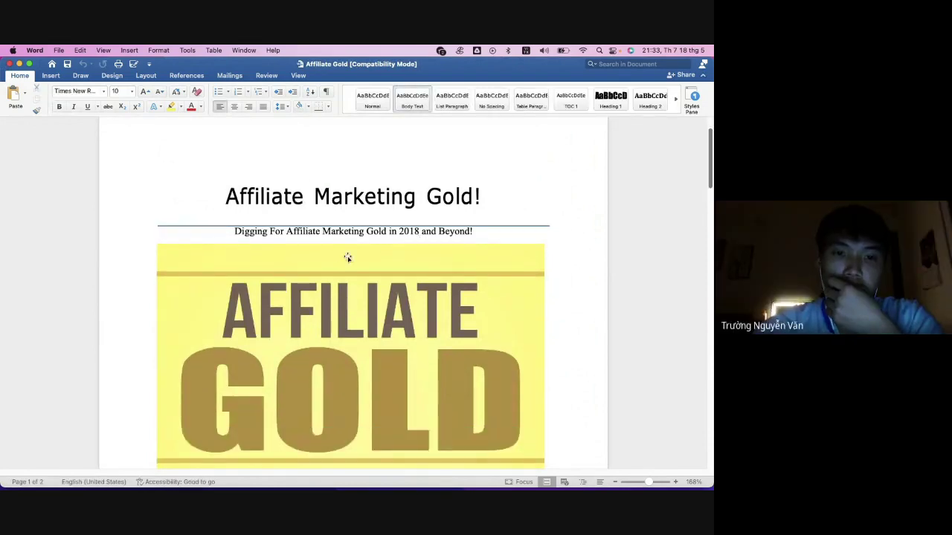
{"action": "scroll", "coordinate": [314, 276], "scroll_direction": "down", "scroll_amount": 7}
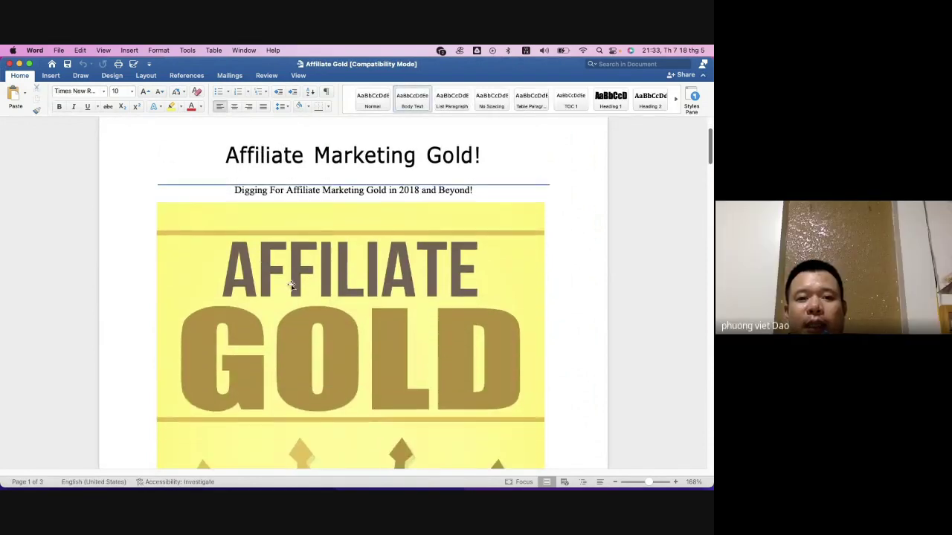
{"action": "scroll", "coordinate": [314, 276], "scroll_direction": "down", "scroll_amount": 20}
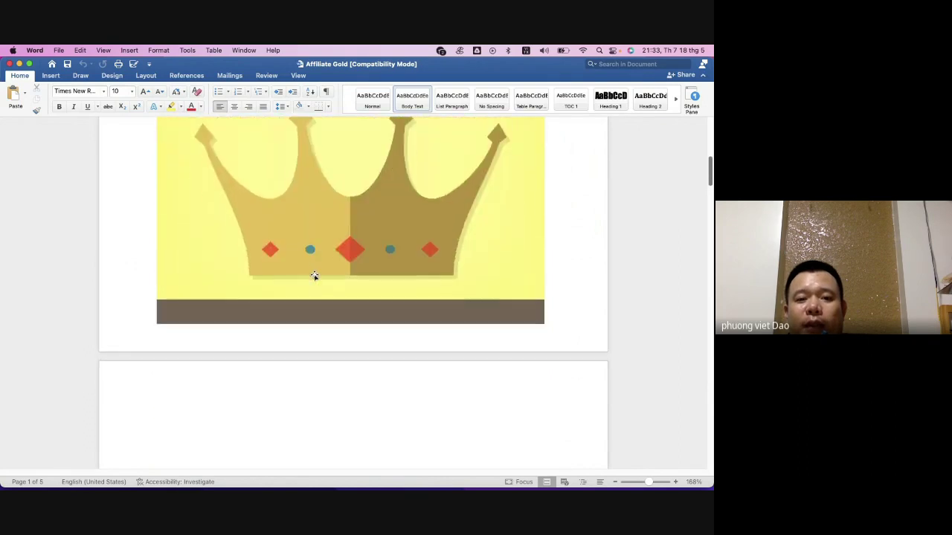
{"action": "scroll", "coordinate": [315, 278], "scroll_direction": "down", "scroll_amount": 9}
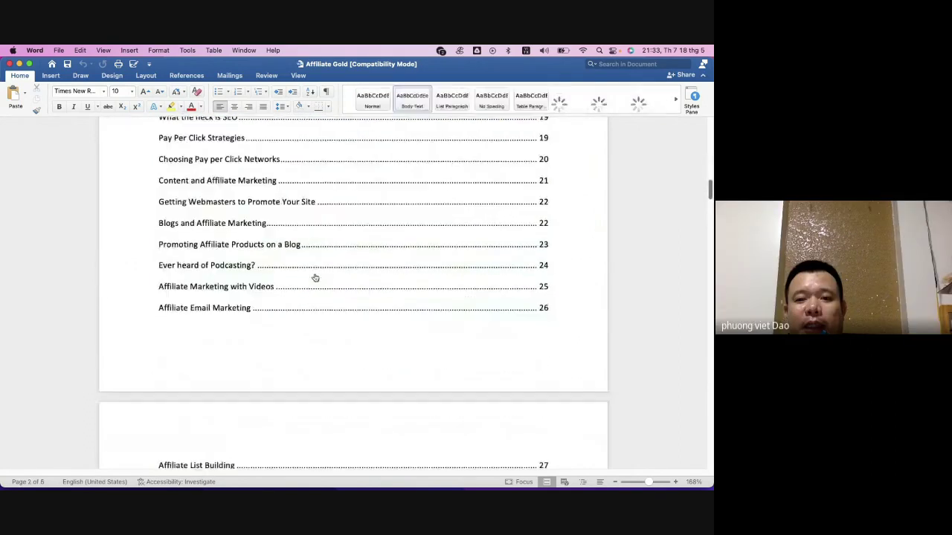
{"action": "scroll", "coordinate": [256, 277], "scroll_direction": "up", "scroll_amount": 5}
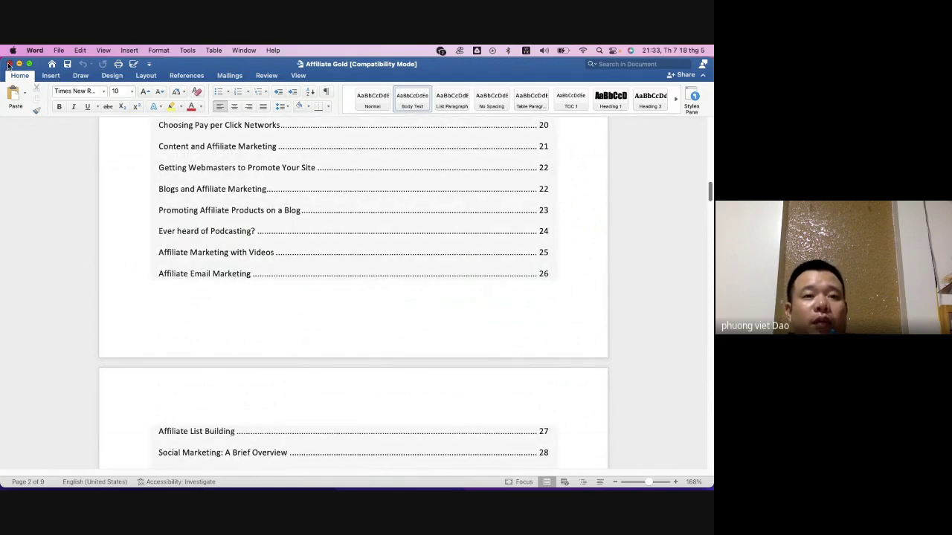
- Review the Frontend_Sales (2) (1) template's title and body, then close the document
{"action": "key", "text": "super+grave"}
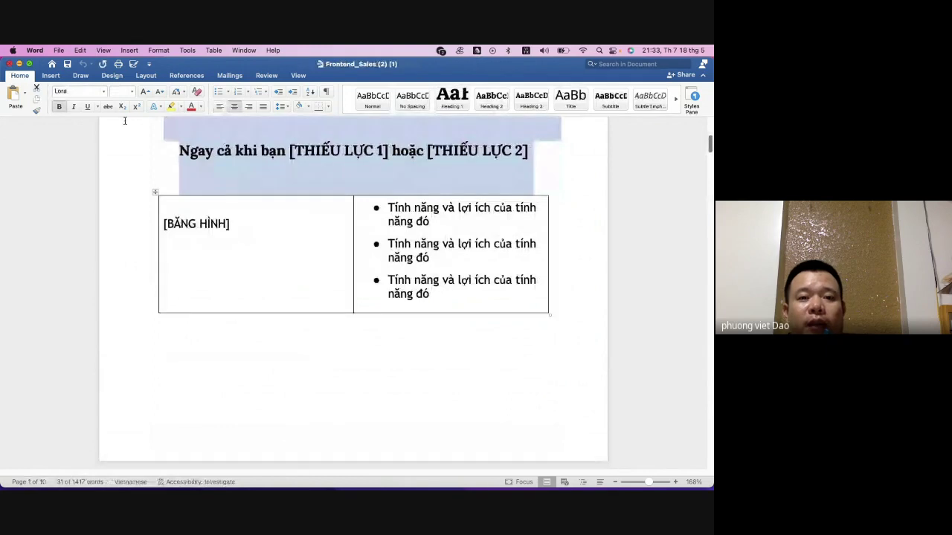
{"action": "scroll", "coordinate": [456, 311], "scroll_direction": "up", "scroll_amount": 2}
{"action": "scroll", "coordinate": [459, 305], "scroll_direction": "up", "scroll_amount": 5}
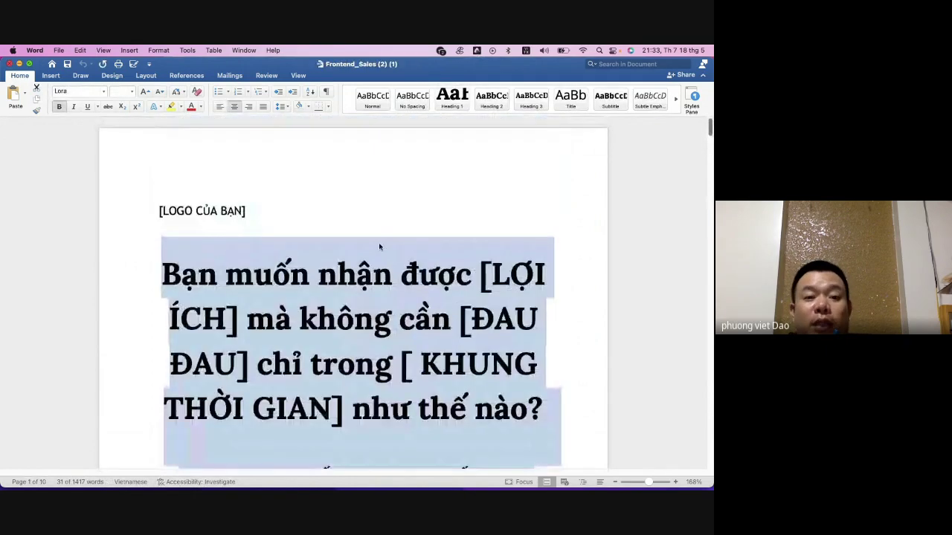
{"action": "left_click", "coordinate": [369, 214]}
{"action": "left_click_drag", "start_coordinate": [143, 253], "coordinate": [355, 368]}
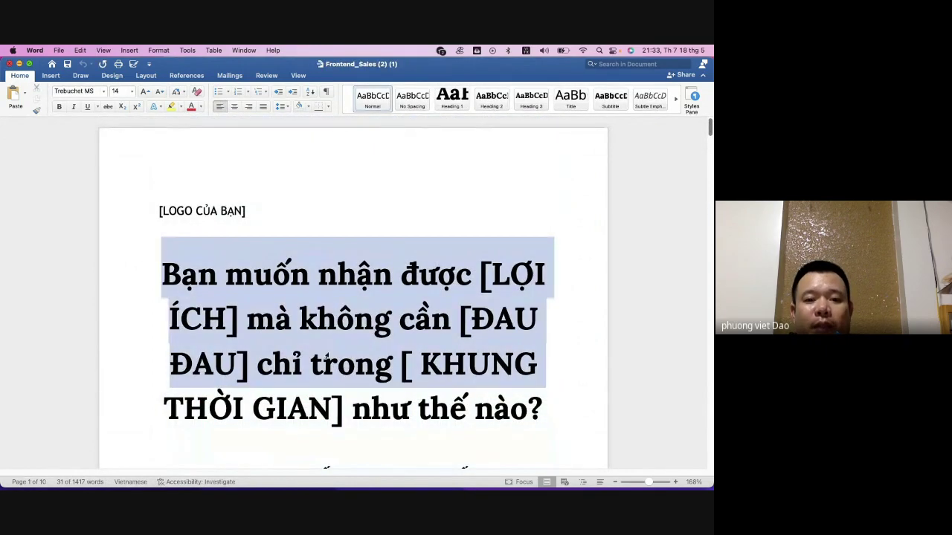
{"action": "scroll", "coordinate": [331, 319], "scroll_direction": "down", "scroll_amount": 15}
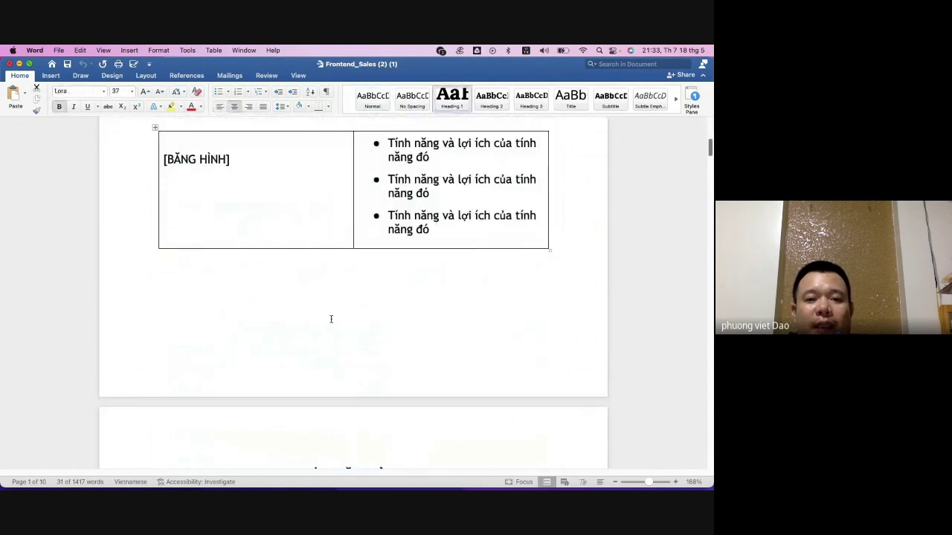
{"action": "scroll", "coordinate": [326, 320], "scroll_direction": "down", "scroll_amount": 10}
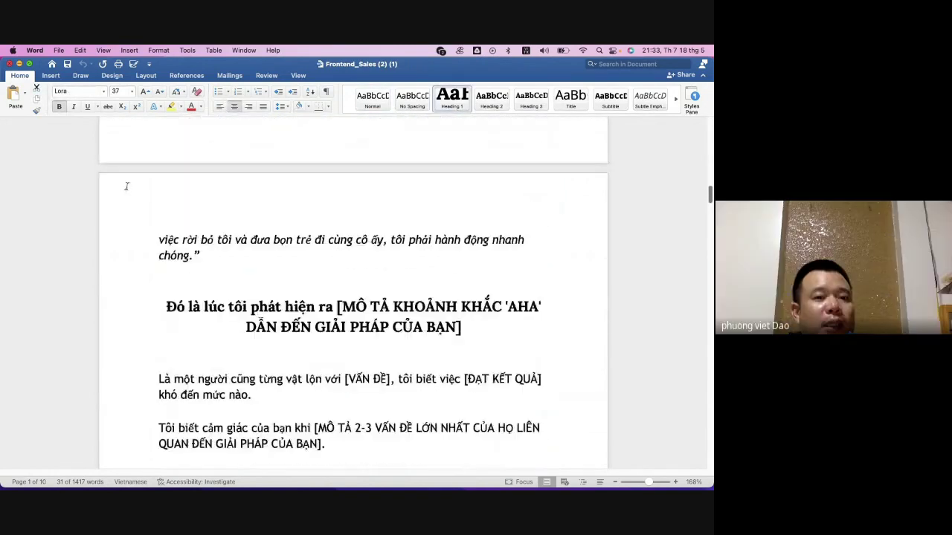
{"action": "left_click", "coordinate": [9, 64]}
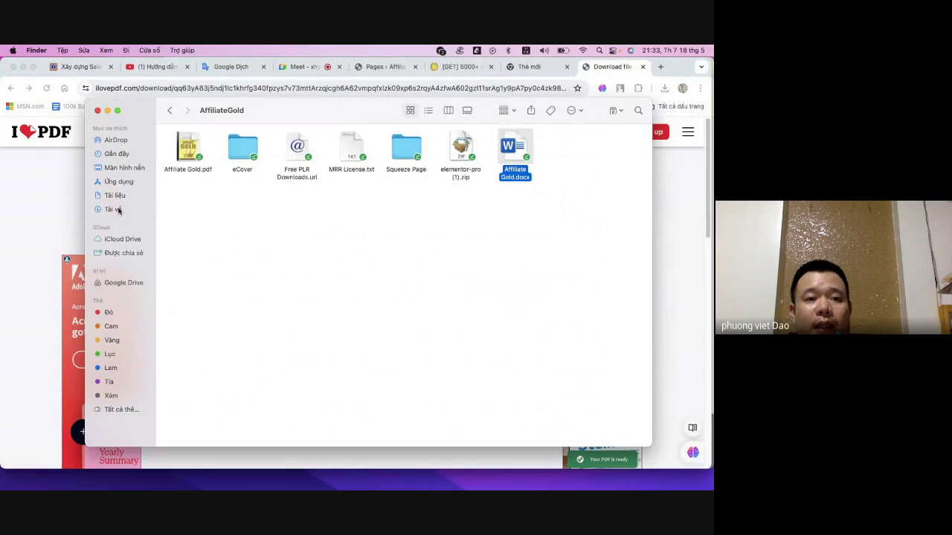
- Browse Tài liệu through NICE AFILIATE BOOK, then open the Plugin quan trọng folder
{"action": "left_click", "coordinate": [118, 208]}
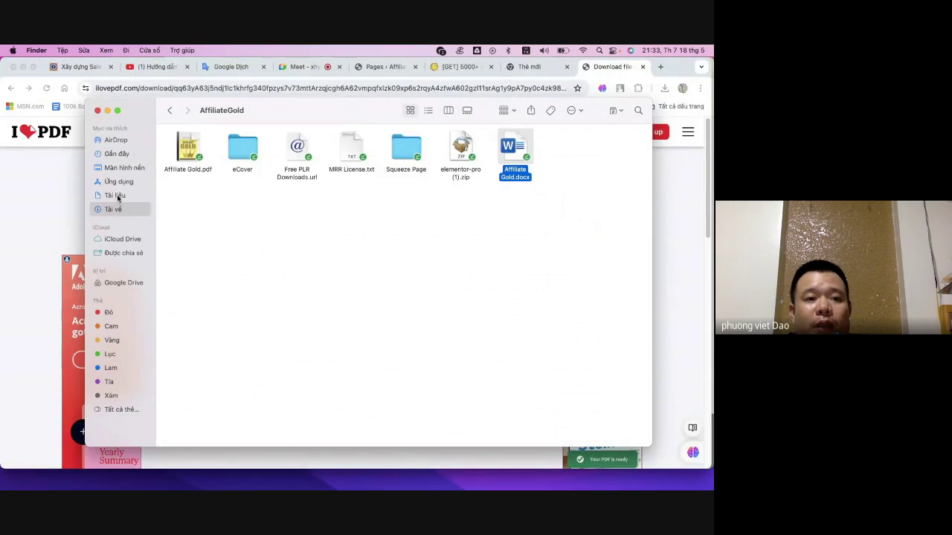
{"action": "left_click", "coordinate": [117, 197]}
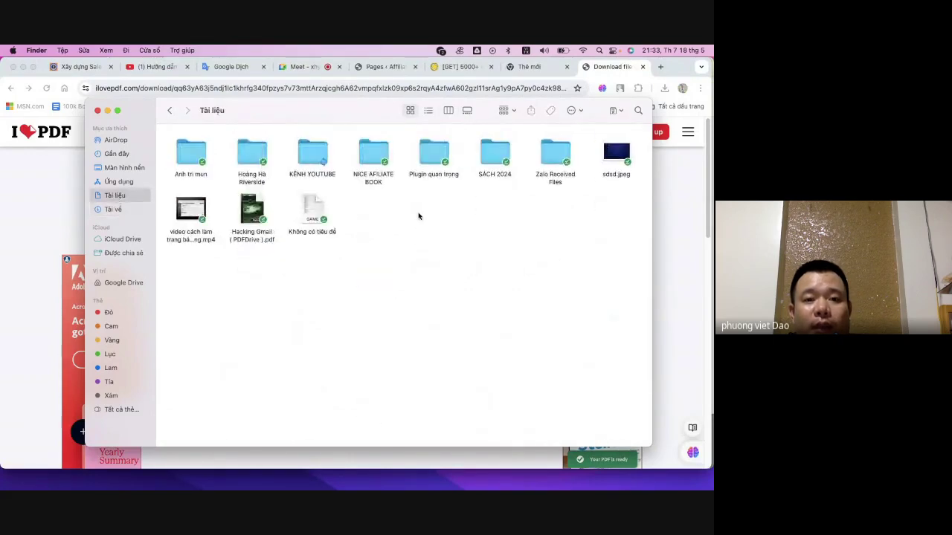
{"action": "double_click", "coordinate": [371, 158]}
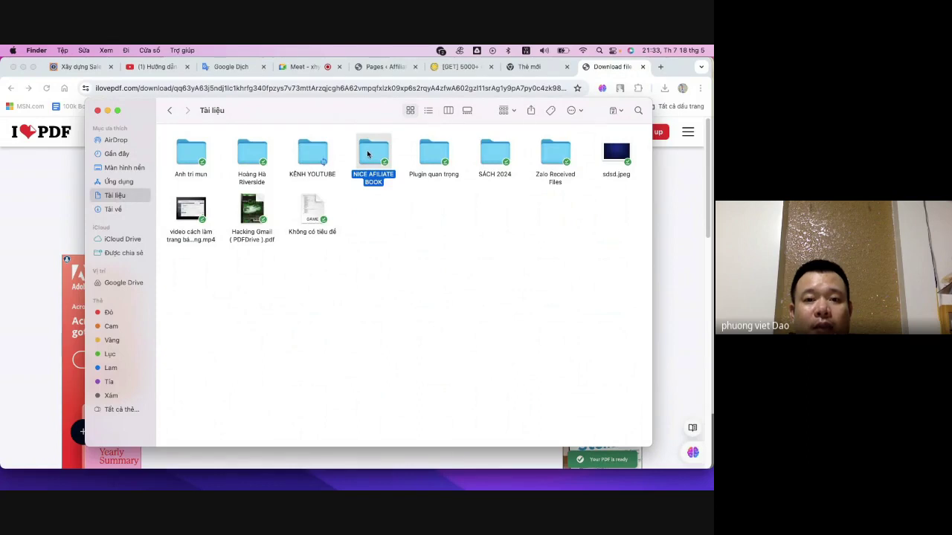
{"action": "left_click", "coordinate": [113, 211]}
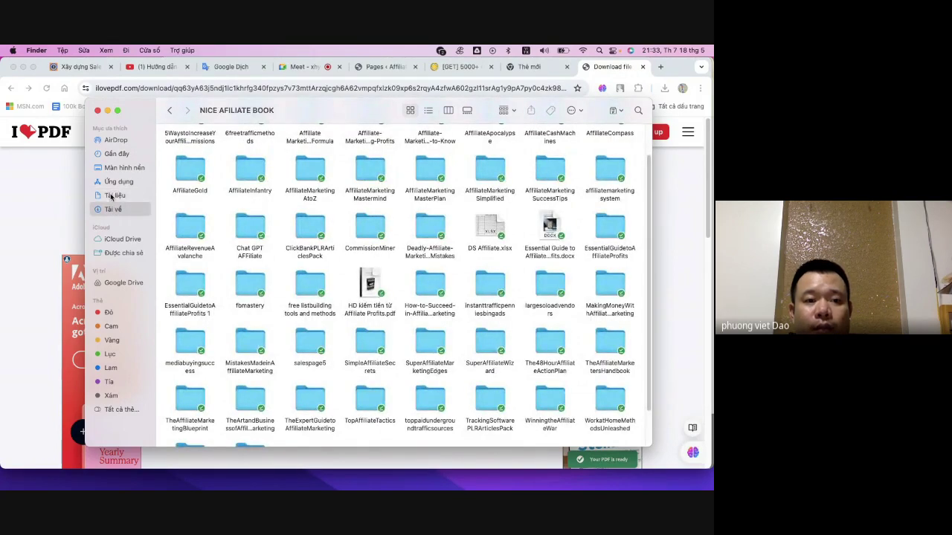
{"action": "left_click", "coordinate": [111, 196]}
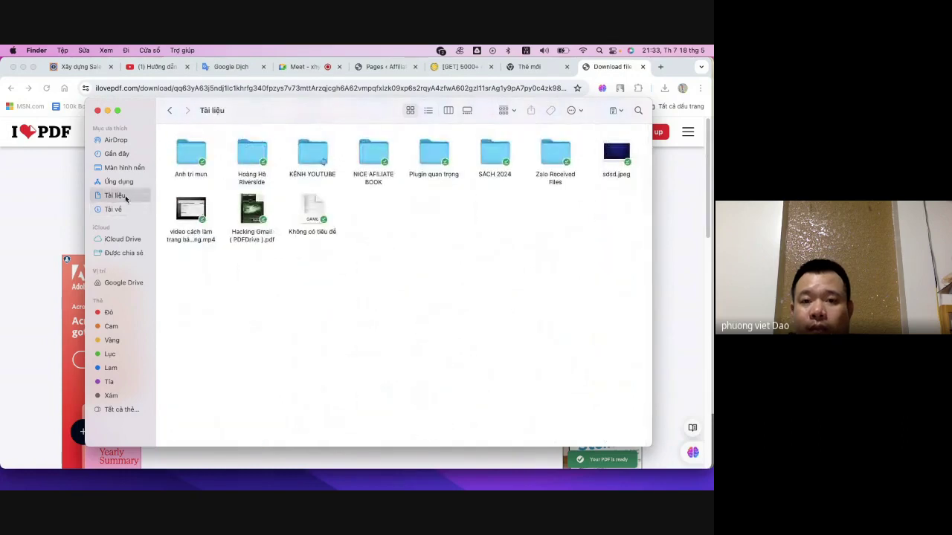
{"action": "double_click", "coordinate": [434, 153]}
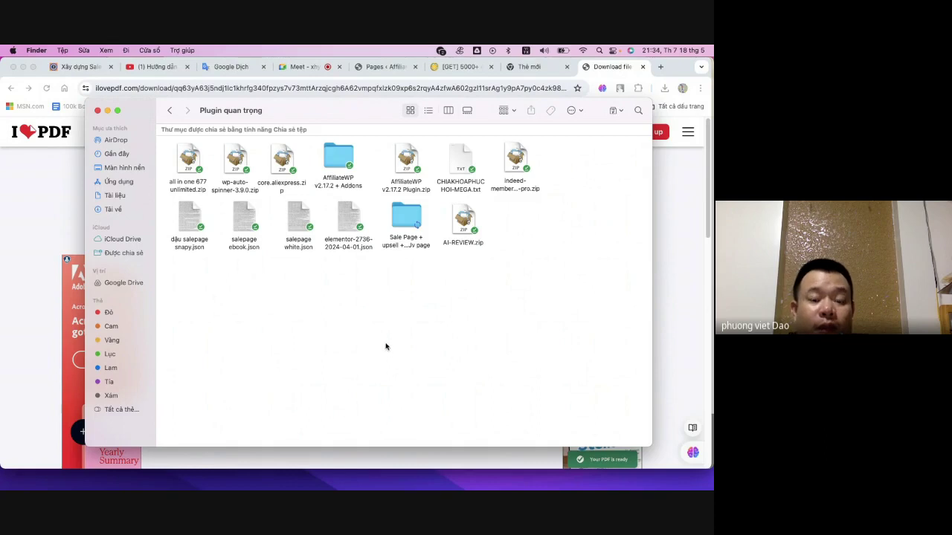
- Look over the sale page json templates, including salepage ebook.json and salepage white.json
{"action": "left_click_drag", "start_coordinate": [362, 289], "coordinate": [165, 227]}
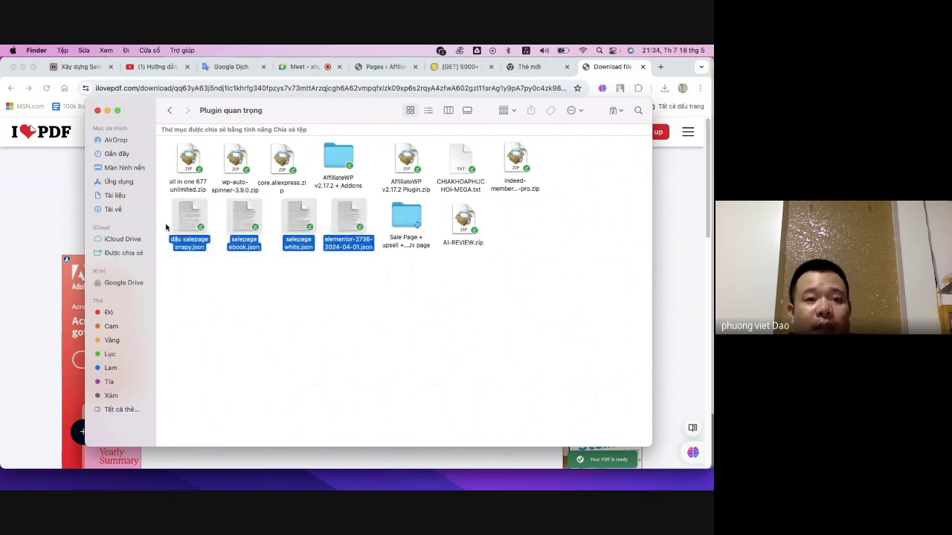
{"action": "left_click", "coordinate": [304, 340]}
{"action": "left_click", "coordinate": [188, 216]}
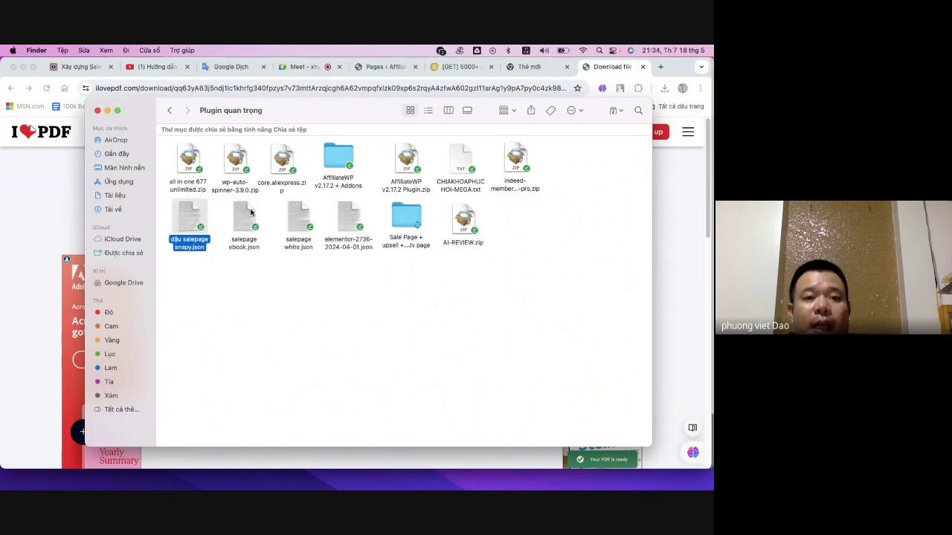
{"action": "left_click", "coordinate": [244, 217]}
{"action": "left_click", "coordinate": [299, 217]}
{"action": "left_click", "coordinate": [335, 216]}
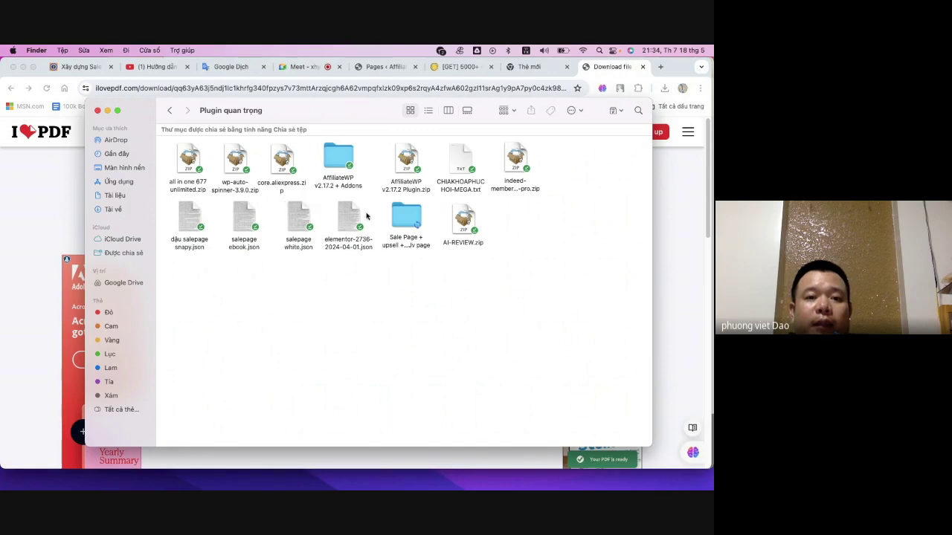
{"action": "left_click", "coordinate": [366, 215]}
{"action": "left_click", "coordinate": [298, 212]}
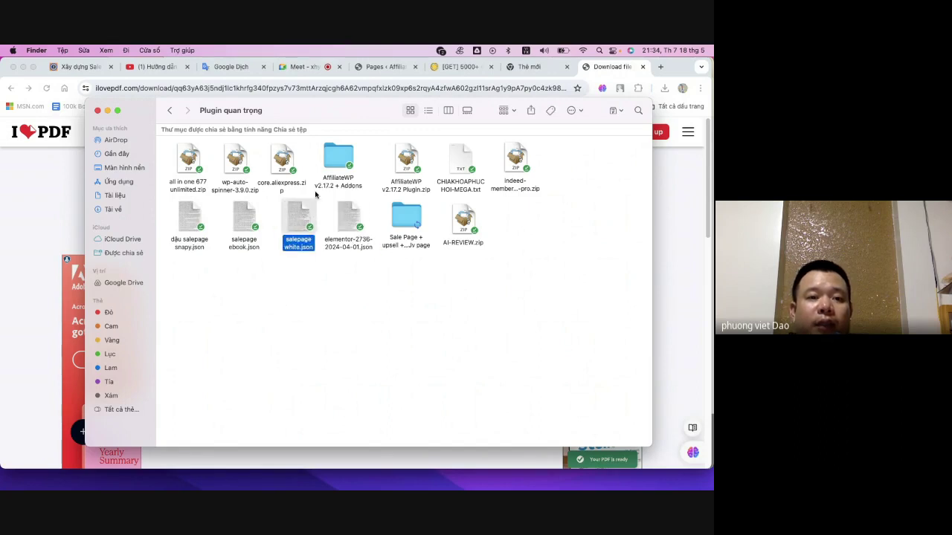
{"action": "left_click_drag", "start_coordinate": [389, 320], "coordinate": [189, 250]}
{"action": "left_click", "coordinate": [208, 300]}
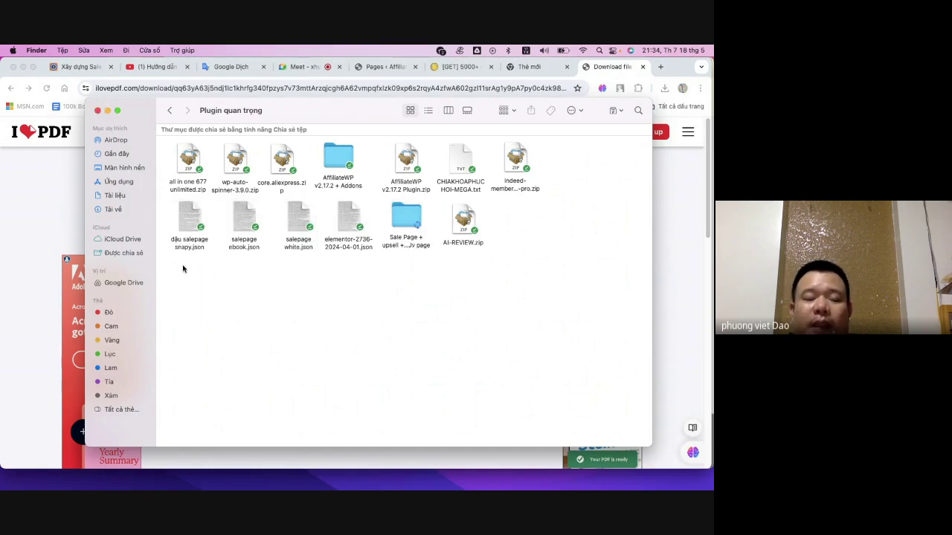
{"action": "left_click_drag", "start_coordinate": [338, 301], "coordinate": [200, 215]}
{"action": "left_click", "coordinate": [232, 317]}
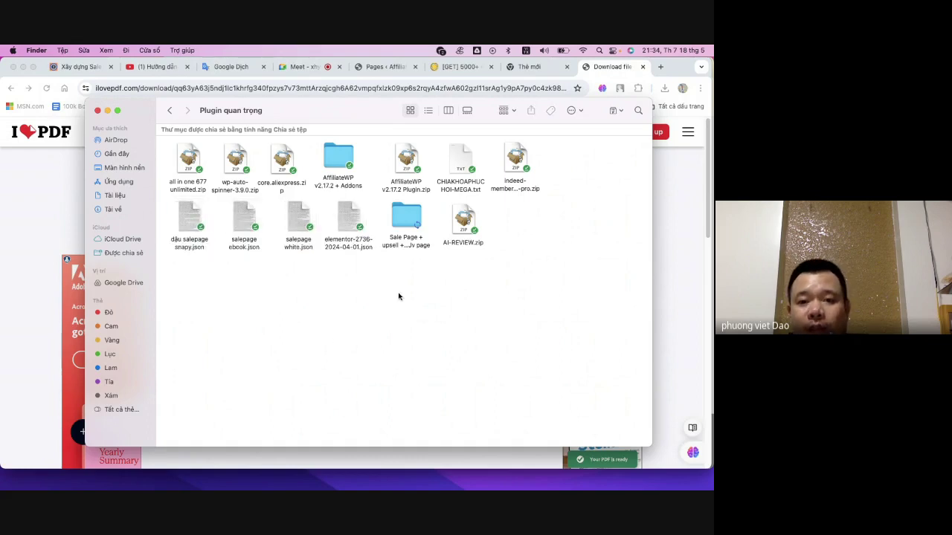
- Enter the Sale Page + upsell + thankyou folder and open Funnel_JV_Page_Template.docx in Word
{"action": "left_click", "coordinate": [402, 225]}
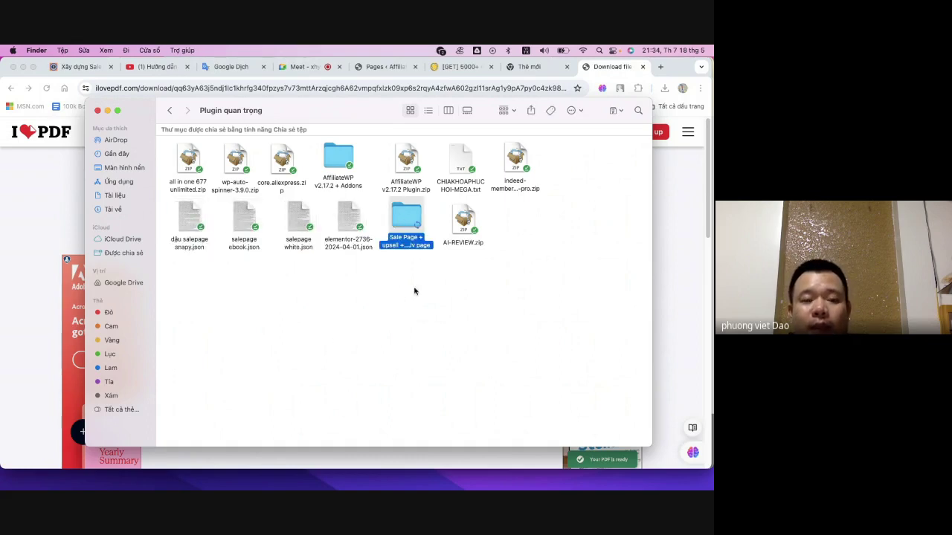
{"action": "double_click", "coordinate": [406, 220]}
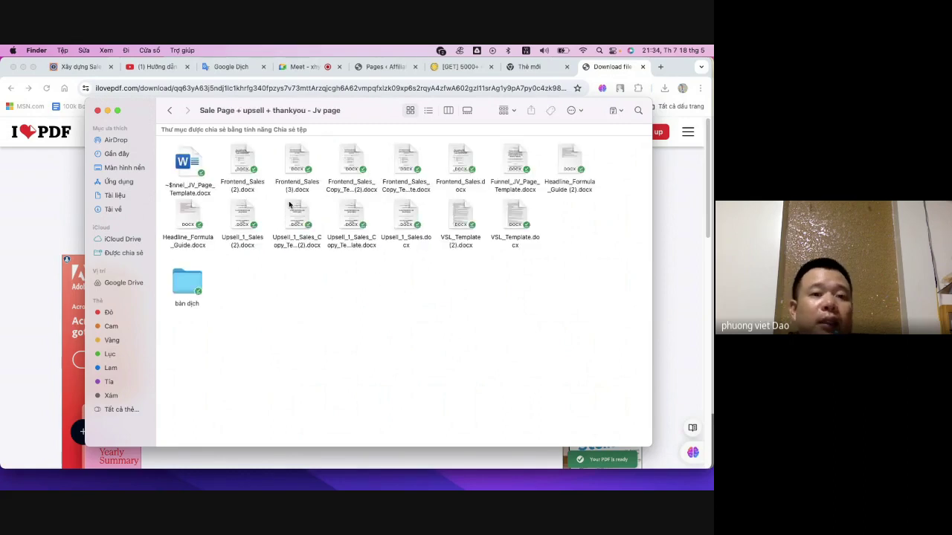
{"action": "left_click", "coordinate": [243, 160]}
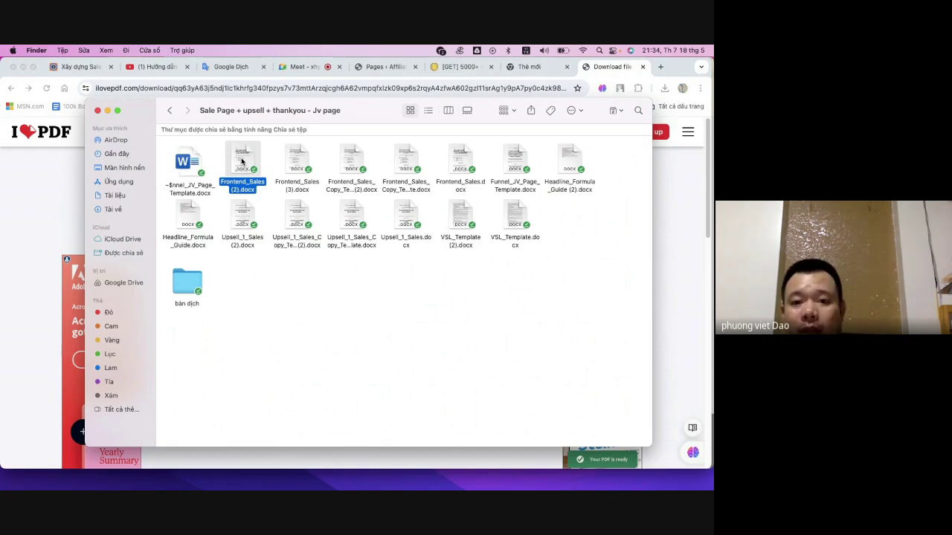
{"action": "left_click", "coordinate": [406, 158]}
{"action": "left_click", "coordinate": [516, 156]}
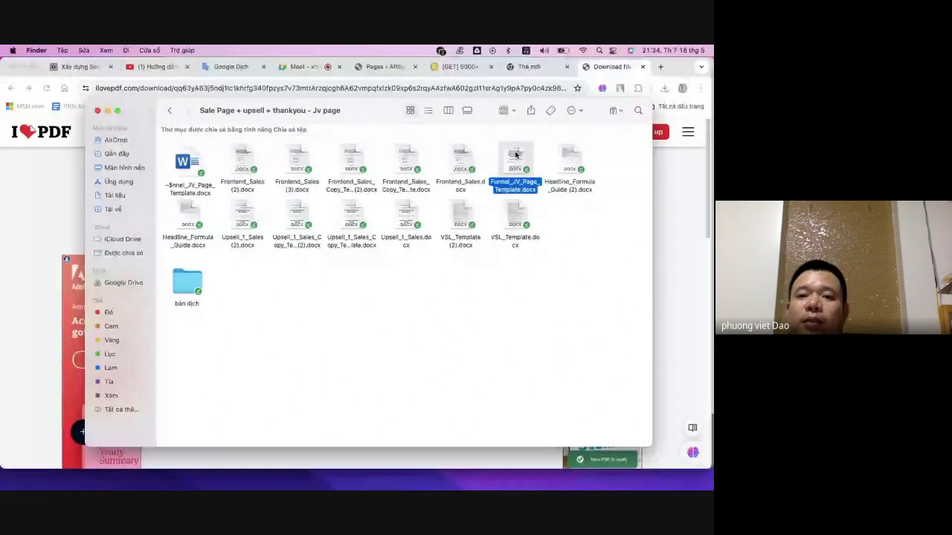
{"action": "double_click", "coordinate": [516, 156]}
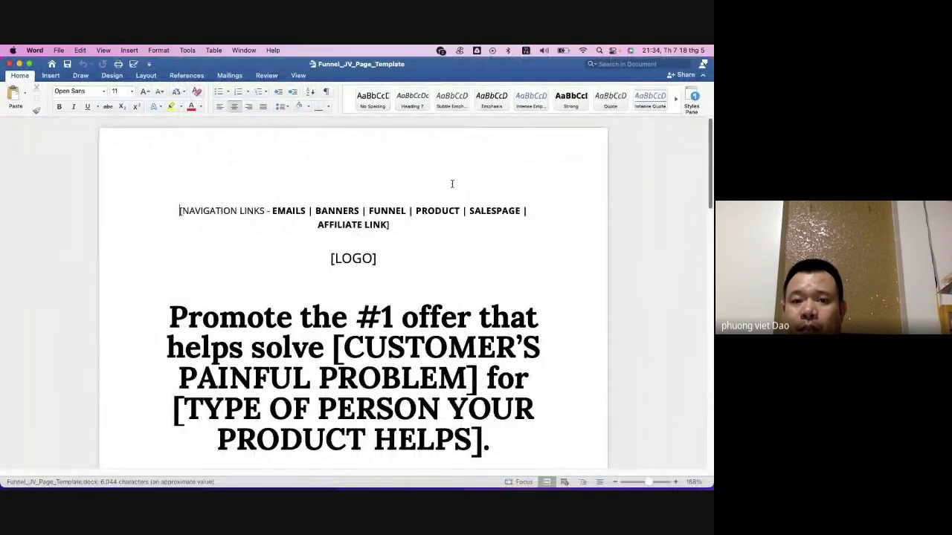
- Scroll through the Funnel_JV_Page_Template affiliate page, then close its Word window
{"action": "scroll", "coordinate": [413, 195], "scroll_direction": "down", "scroll_amount": 5}
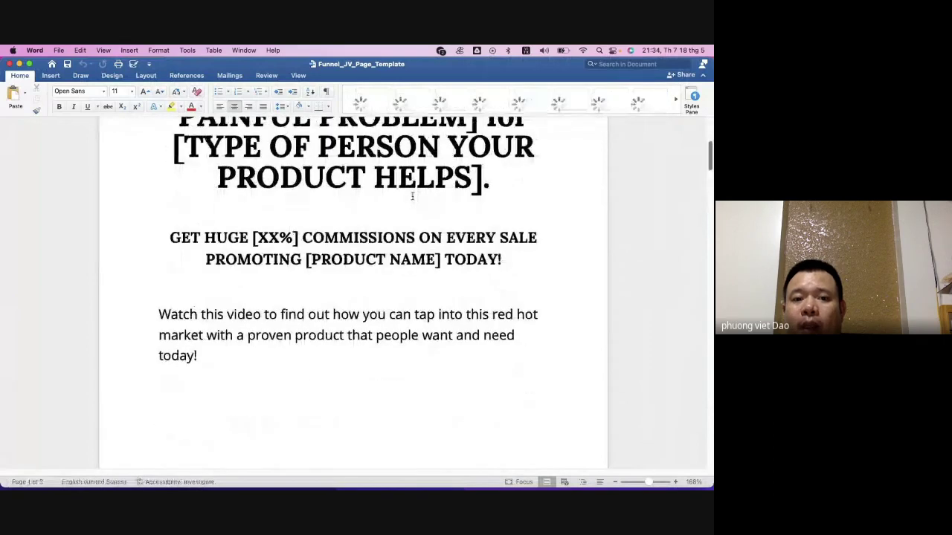
{"action": "scroll", "coordinate": [412, 195], "scroll_direction": "down", "scroll_amount": 10}
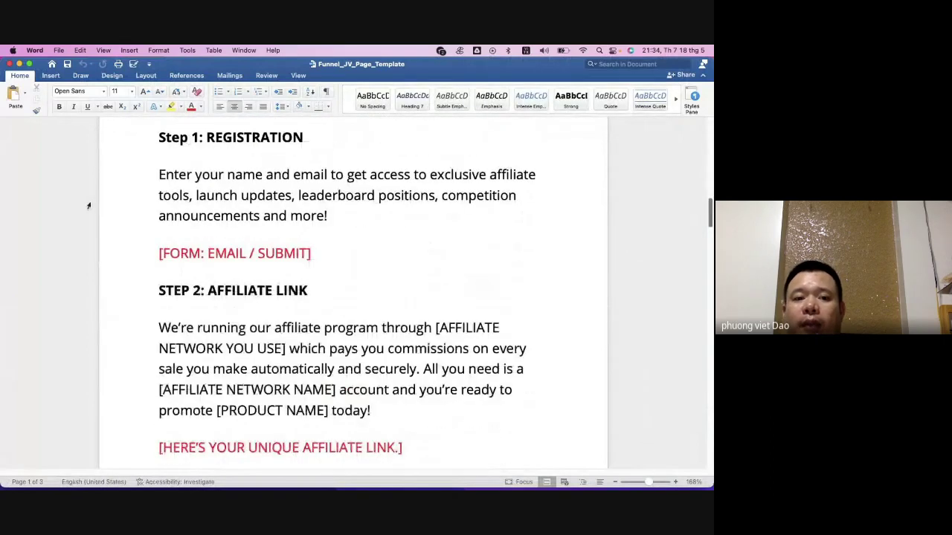
{"action": "scroll", "coordinate": [256, 251], "scroll_direction": "down", "scroll_amount": 5}
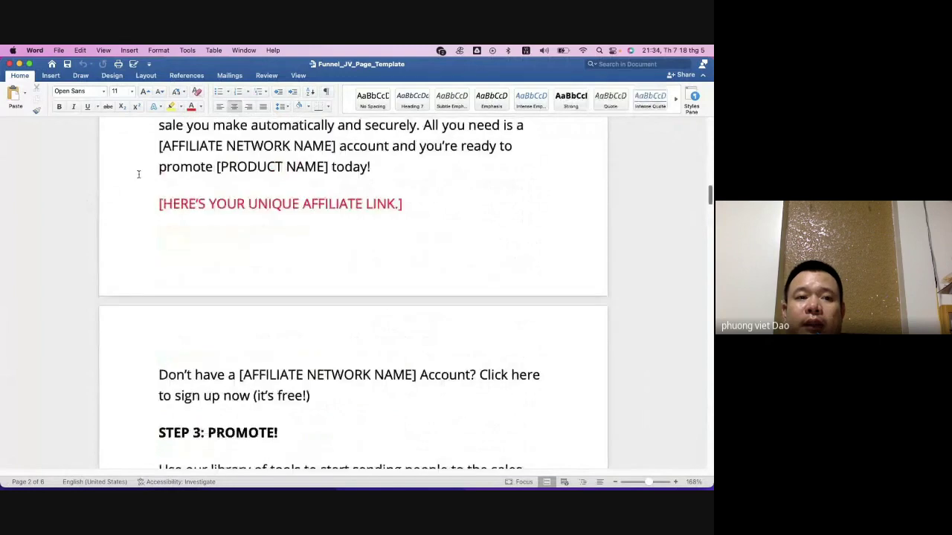
{"action": "left_click", "coordinate": [10, 66]}
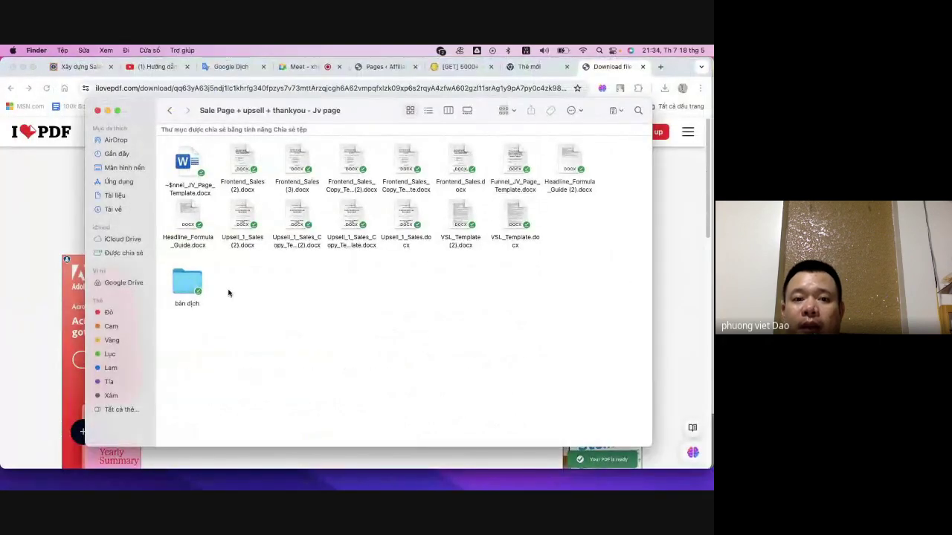
- Select Upsell_1_Sales (2).docx, then minimize the iLovePDF window to reveal the davidphuong.com page
{"action": "left_click", "coordinate": [244, 214]}
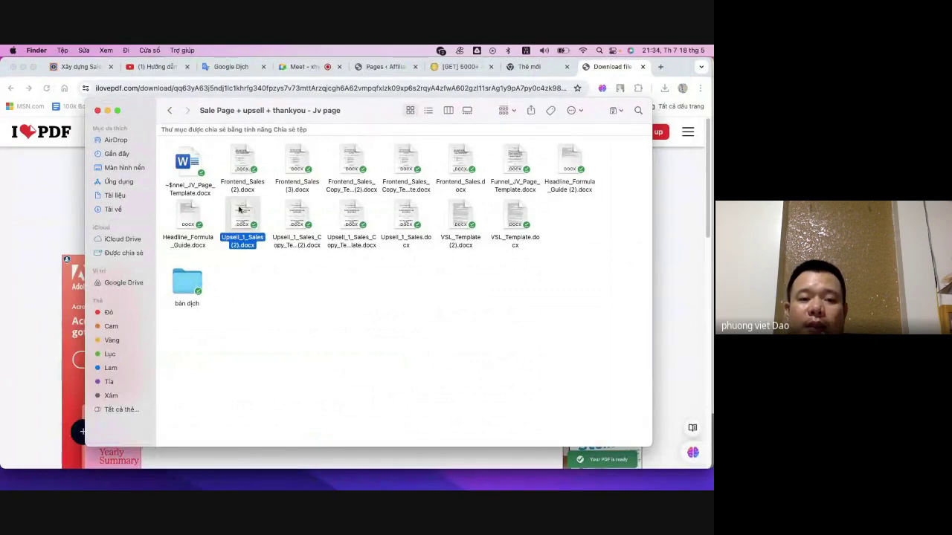
{"action": "left_click", "coordinate": [701, 232]}
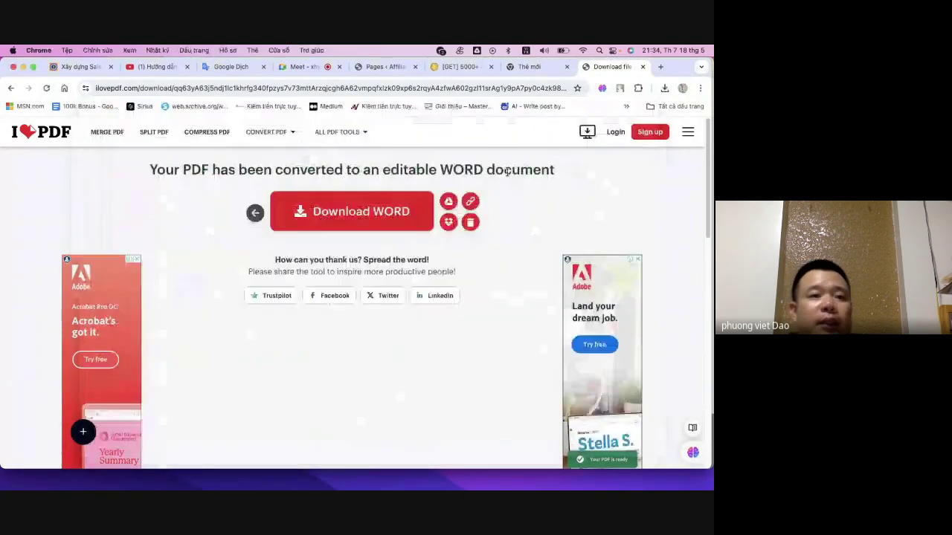
{"action": "mouse_move", "coordinate": [269, 480]}
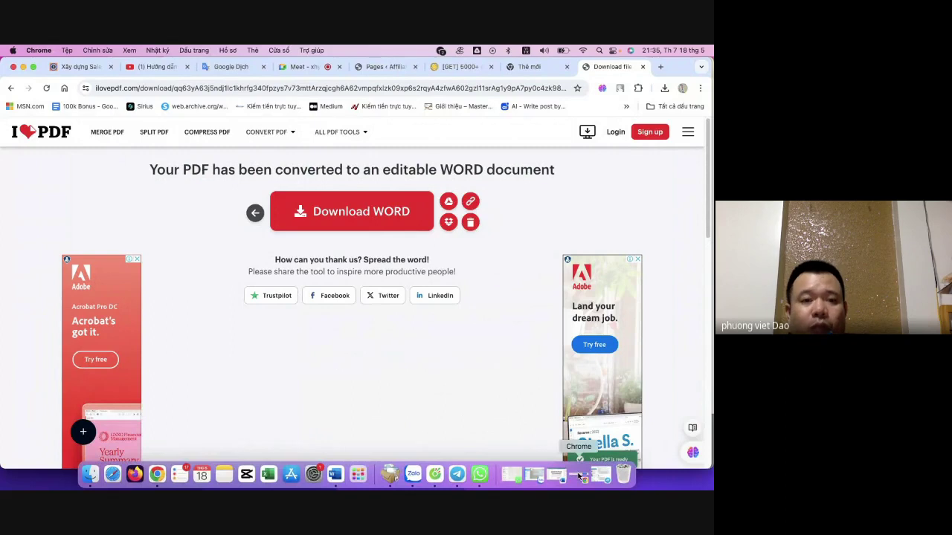
{"action": "left_click", "coordinate": [24, 67]}
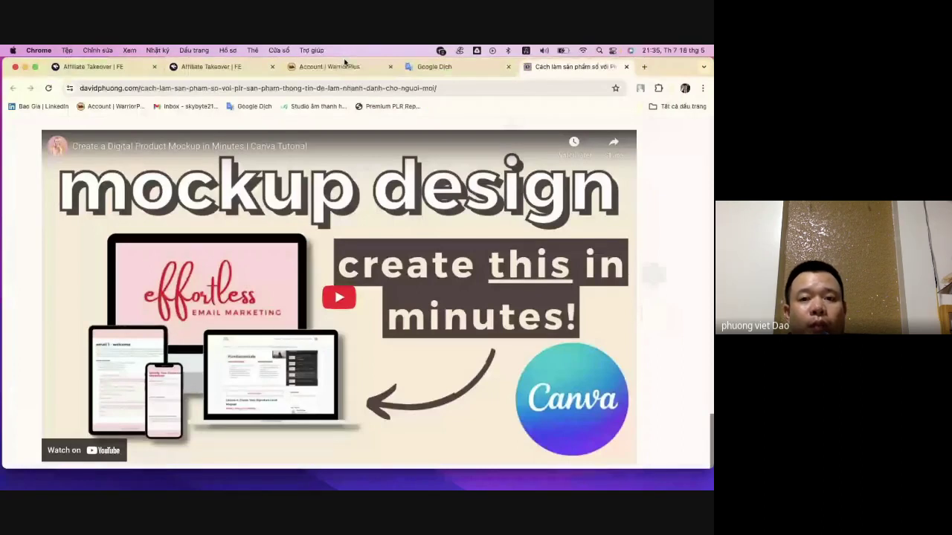
- Switch to the WarriorPlus Account page and skim it
{"action": "left_click", "coordinate": [344, 63]}
{"action": "scroll", "coordinate": [297, 342], "scroll_direction": "down", "scroll_amount": 2}
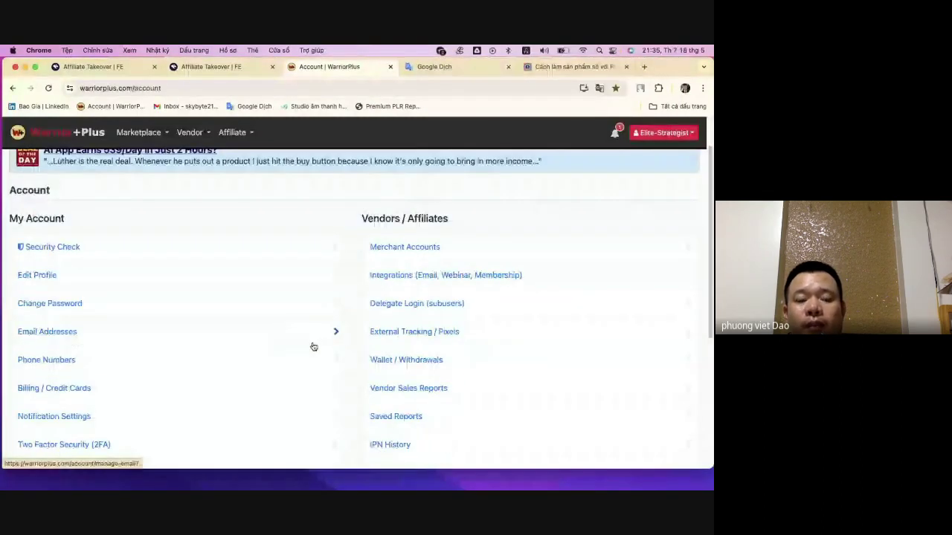
{"action": "scroll", "coordinate": [314, 347], "scroll_direction": "up", "scroll_amount": 2}
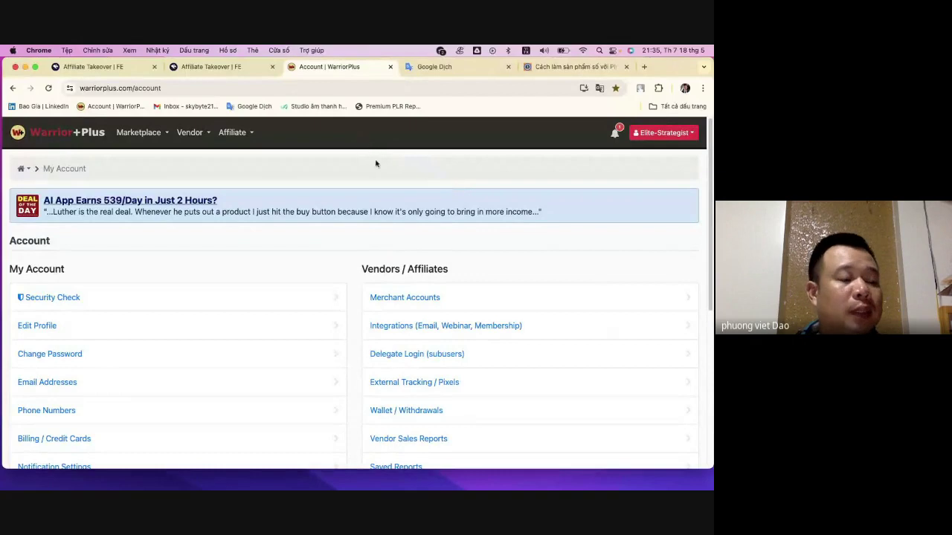
- Restore the minimized iLovePDF window showing the converted Word download page
{"action": "mouse_move", "coordinate": [145, 485]}
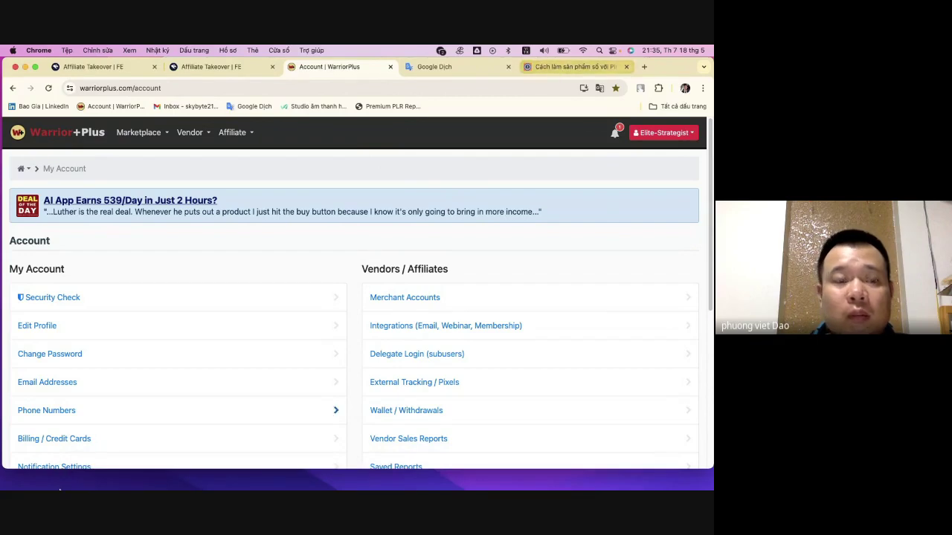
{"action": "mouse_move", "coordinate": [484, 485]}
{"action": "left_click", "coordinate": [605, 477]}
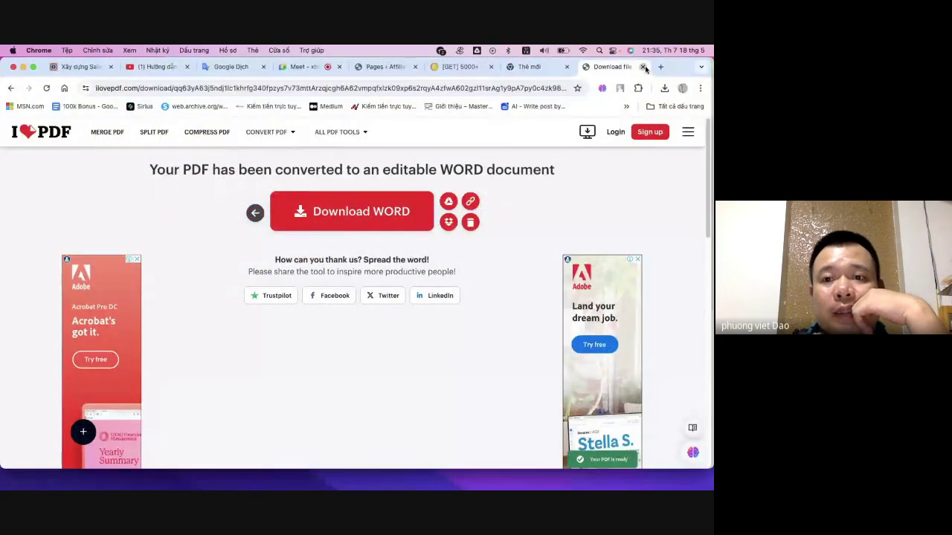
- Close the iLovePDF Download file tab and the empty New Tab
{"action": "left_click", "coordinate": [644, 67]}
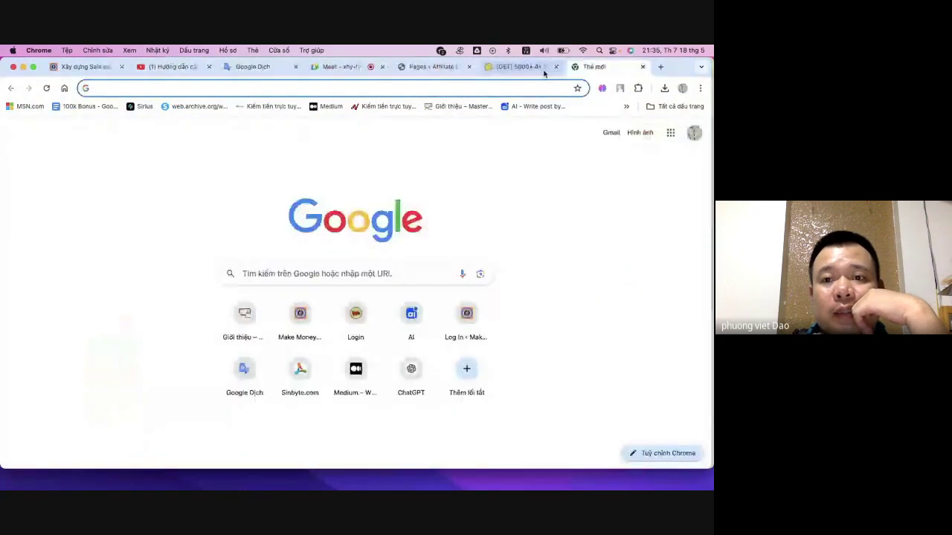
{"action": "left_click", "coordinate": [644, 67]}
{"action": "scroll", "coordinate": [458, 220], "scroll_direction": "down", "scroll_amount": 10}
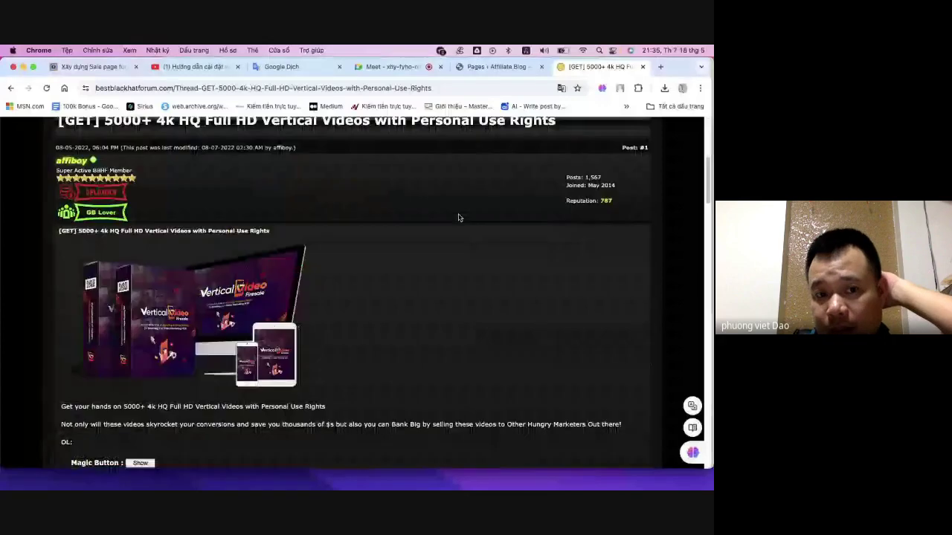
{"action": "scroll", "coordinate": [458, 217], "scroll_direction": "up", "scroll_amount": 5}
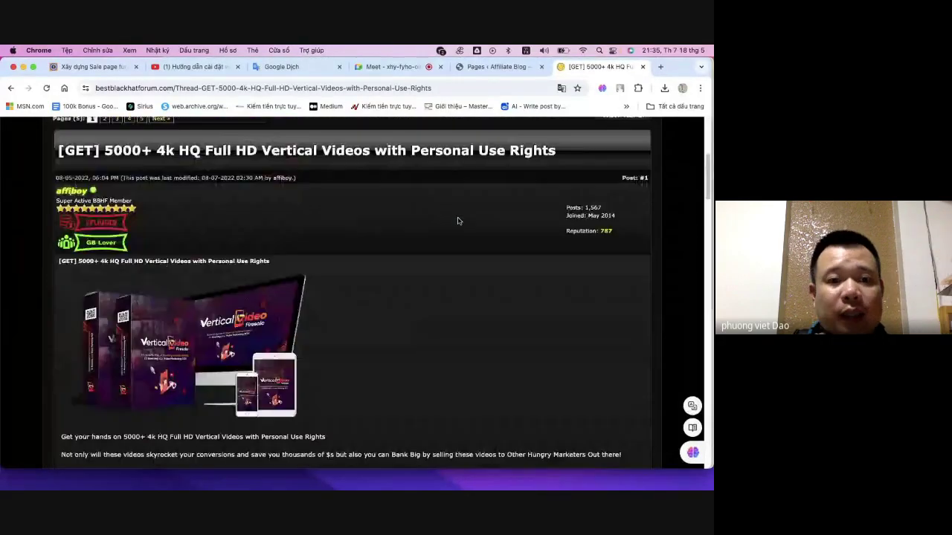
{"action": "scroll", "coordinate": [459, 223], "scroll_direction": "up", "scroll_amount": 2}
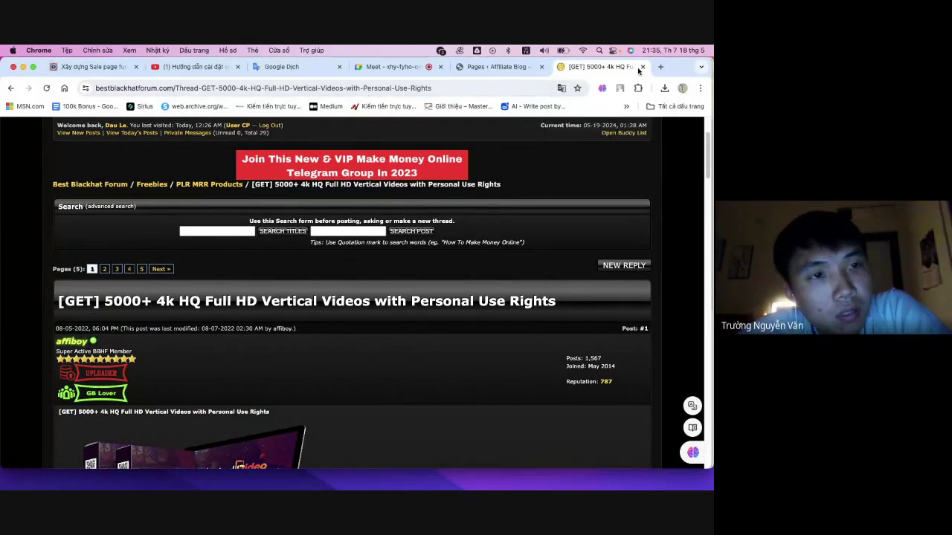
- Open a fresh new tab on Google's start page after checking the hidden bookmarks
{"action": "left_click", "coordinate": [660, 67]}
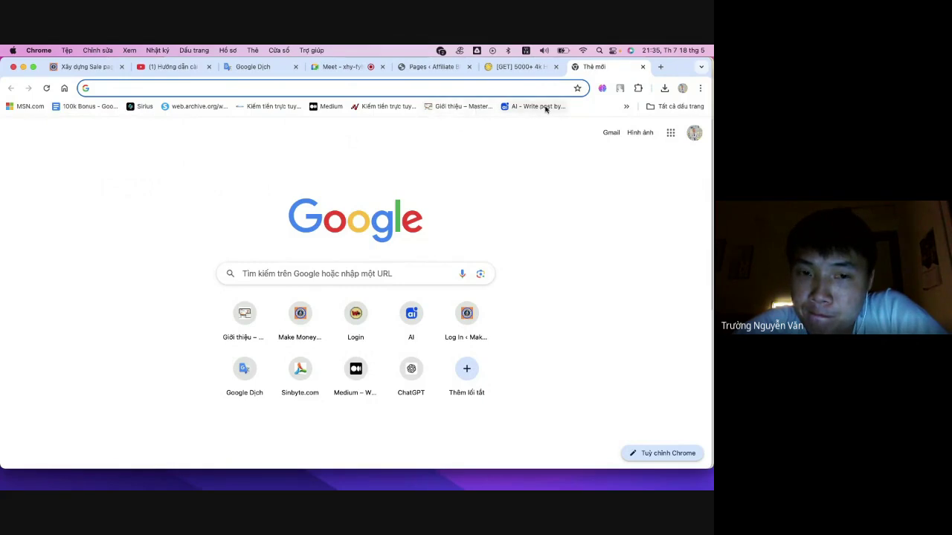
{"action": "left_click", "coordinate": [627, 106]}
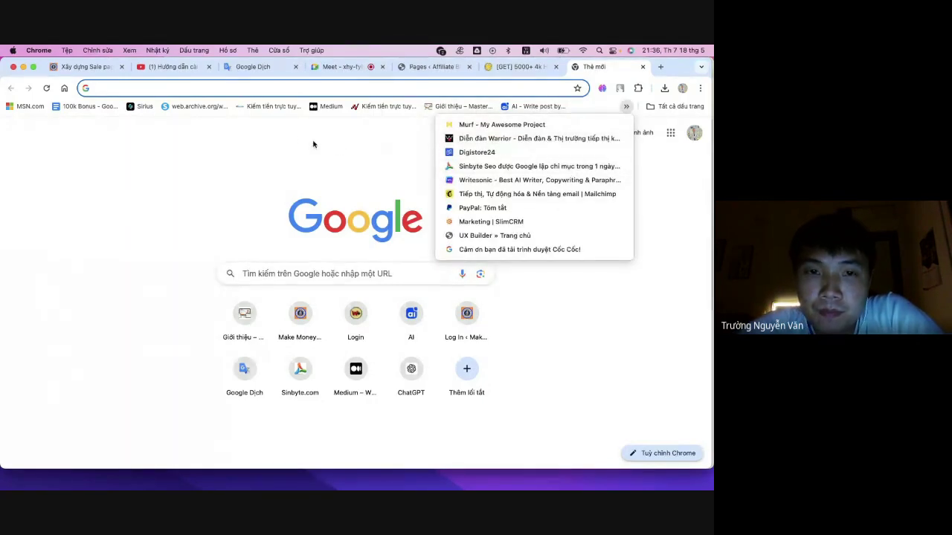
{"action": "left_click", "coordinate": [229, 145]}
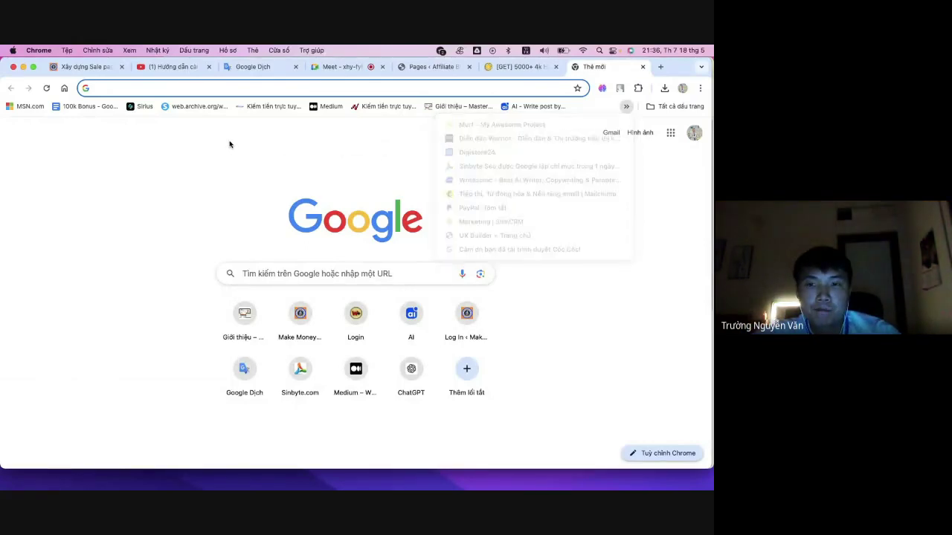
{"action": "left_click", "coordinate": [520, 68]}
{"action": "left_click", "coordinate": [604, 66]}
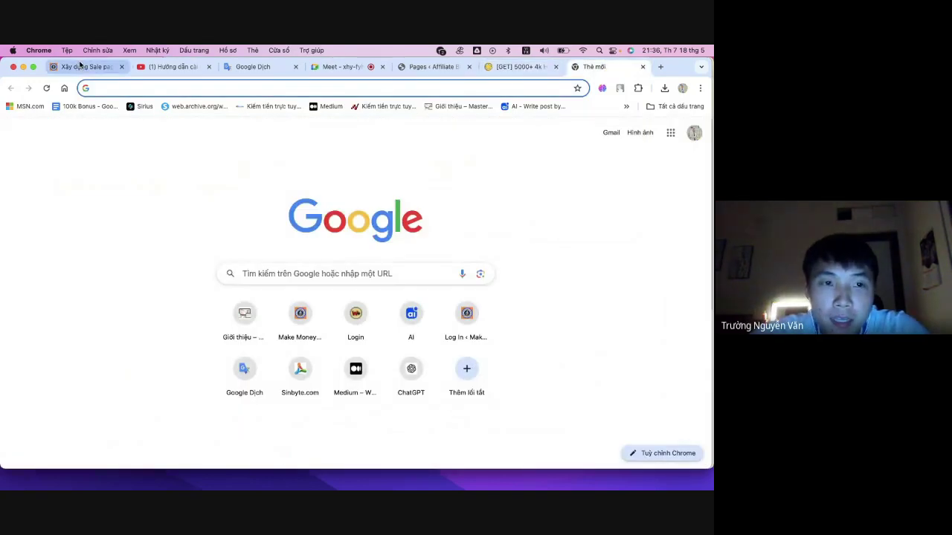
- Skim the davidphuong.com 'Xây dựng Sale page' post back to its Phần 1 Elementor section
{"action": "left_click", "coordinate": [80, 66]}
{"action": "scroll", "coordinate": [205, 184], "scroll_direction": "up", "scroll_amount": 5}
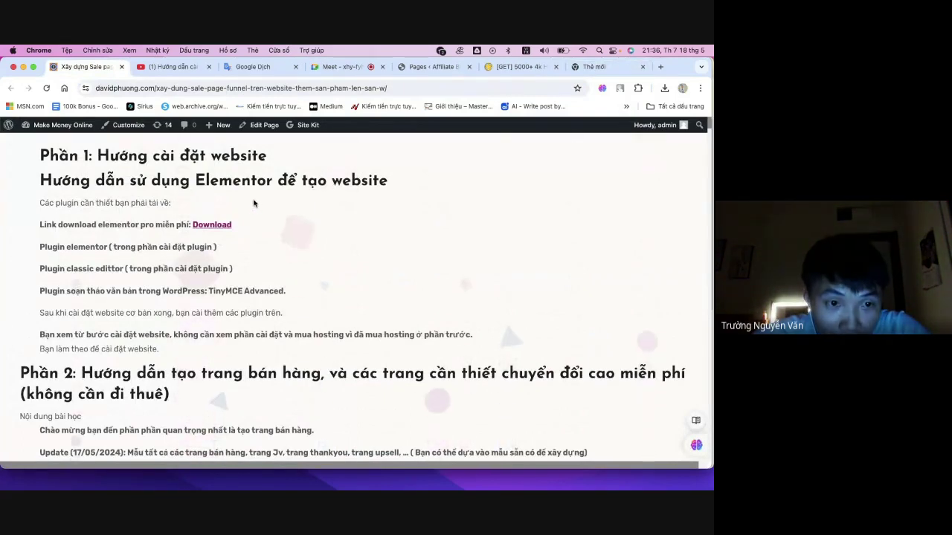
{"action": "scroll", "coordinate": [253, 203], "scroll_direction": "down", "scroll_amount": 10}
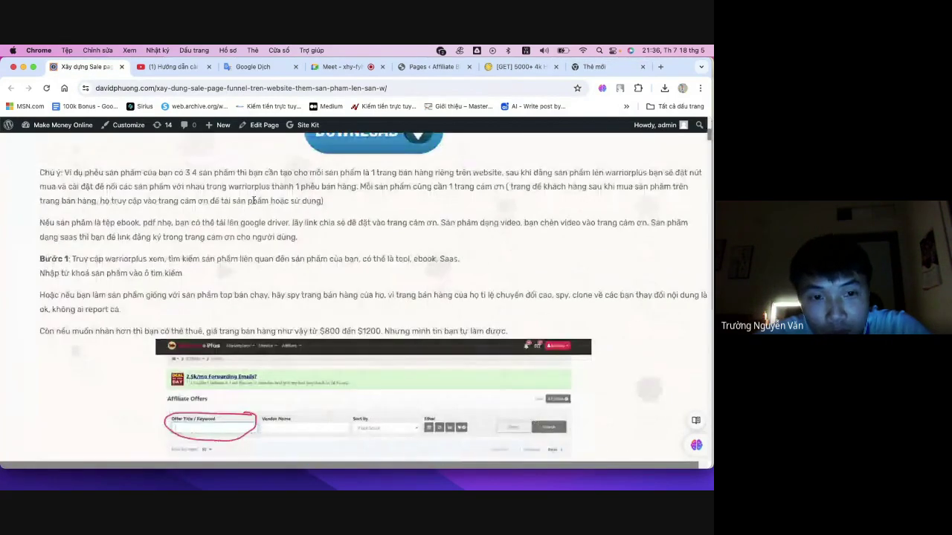
{"action": "scroll", "coordinate": [254, 201], "scroll_direction": "down", "scroll_amount": 3}
{"action": "scroll", "coordinate": [255, 203], "scroll_direction": "up", "scroll_amount": 12}
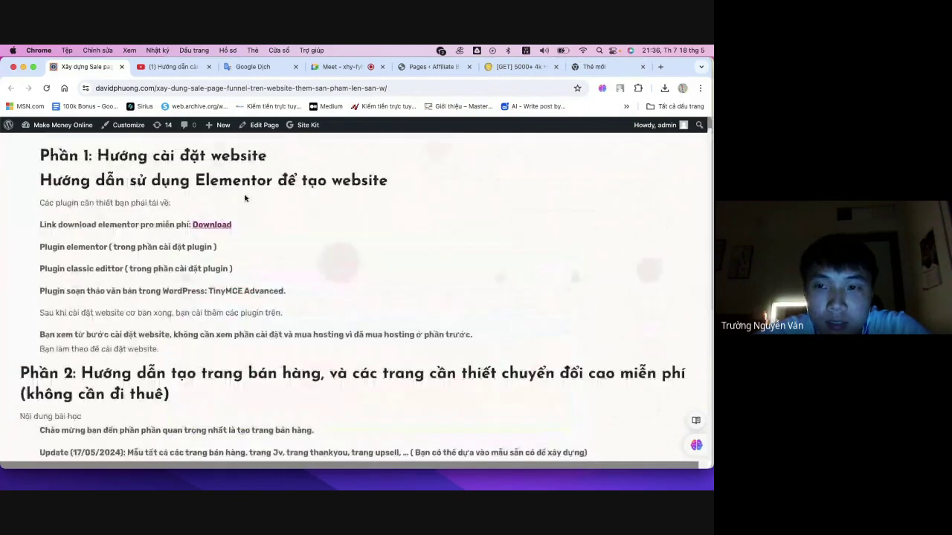
{"action": "mouse_move", "coordinate": [543, 487]}
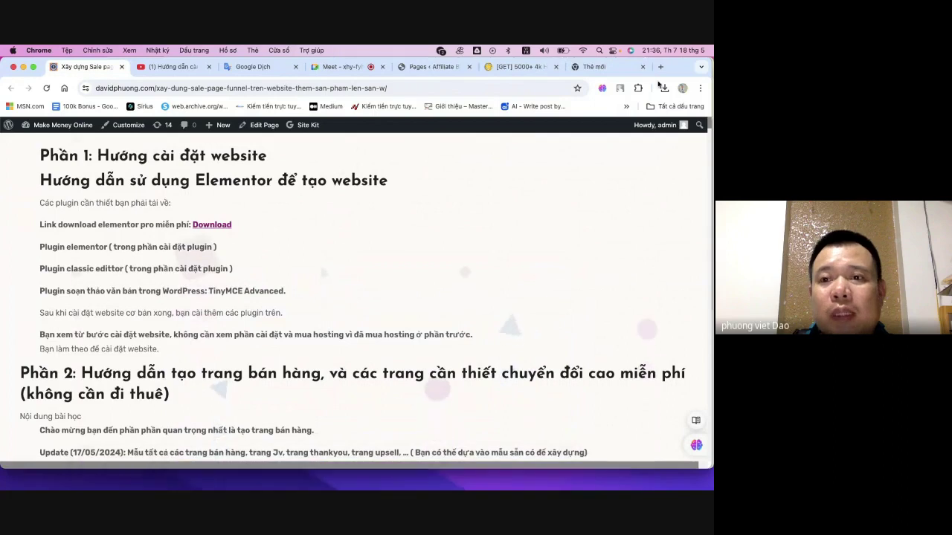
{"action": "left_click", "coordinate": [580, 67]}
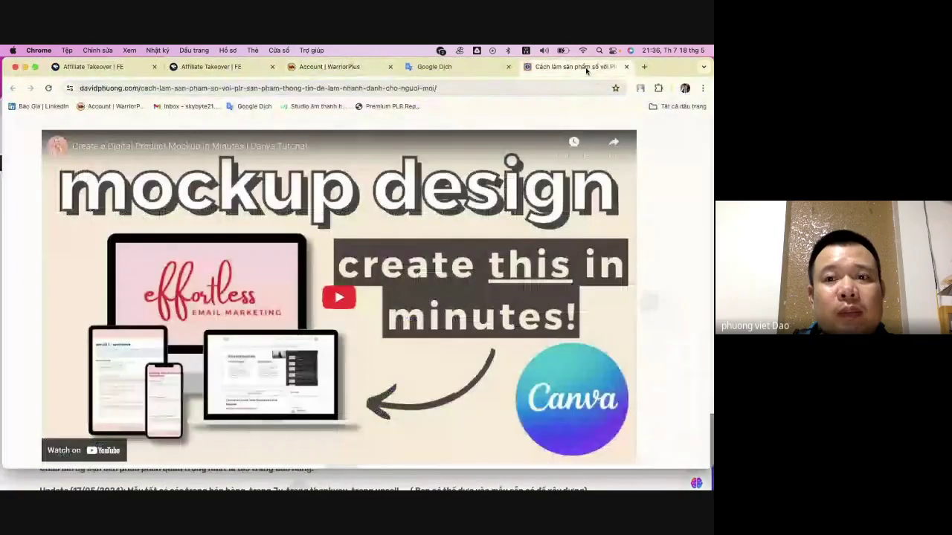
{"action": "scroll", "coordinate": [319, 280], "scroll_direction": "up", "scroll_amount": 15}
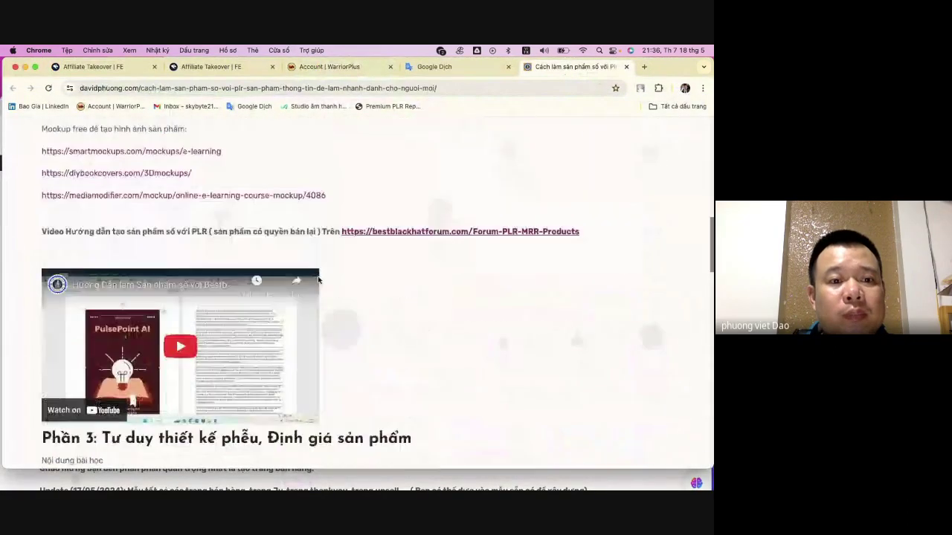
{"action": "scroll", "coordinate": [318, 280], "scroll_direction": "up", "scroll_amount": 10}
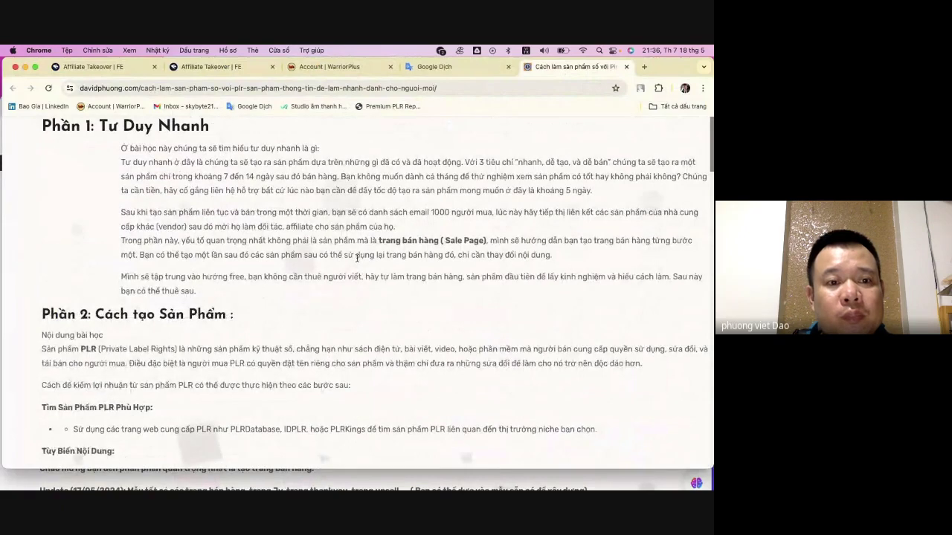
{"action": "scroll", "coordinate": [357, 258], "scroll_direction": "down", "scroll_amount": 8}
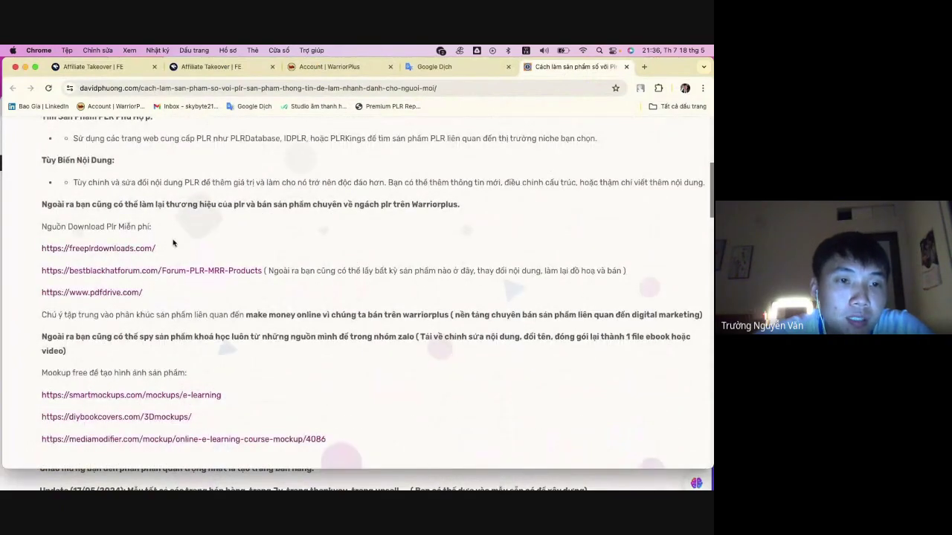
{"action": "scroll", "coordinate": [173, 243], "scroll_direction": "down", "scroll_amount": 1}
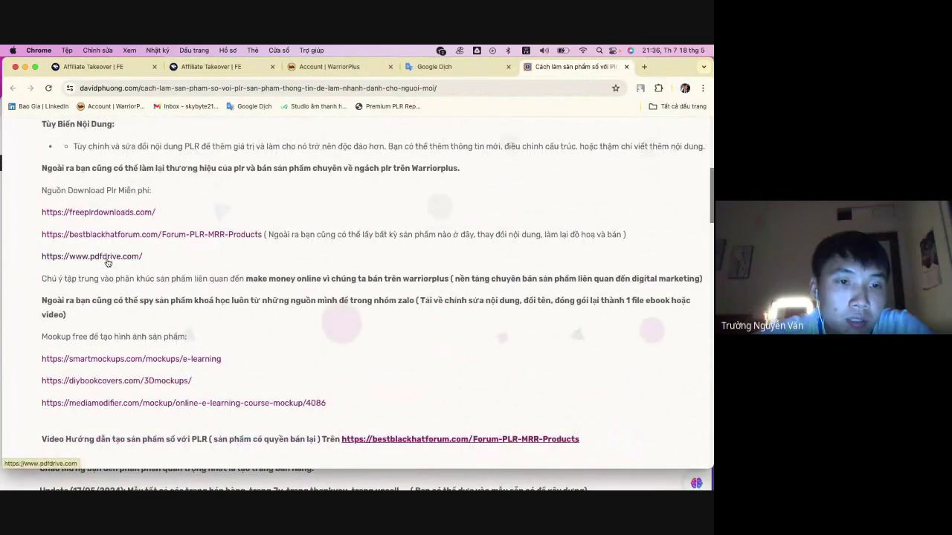
{"action": "right_click", "coordinate": [109, 213]}
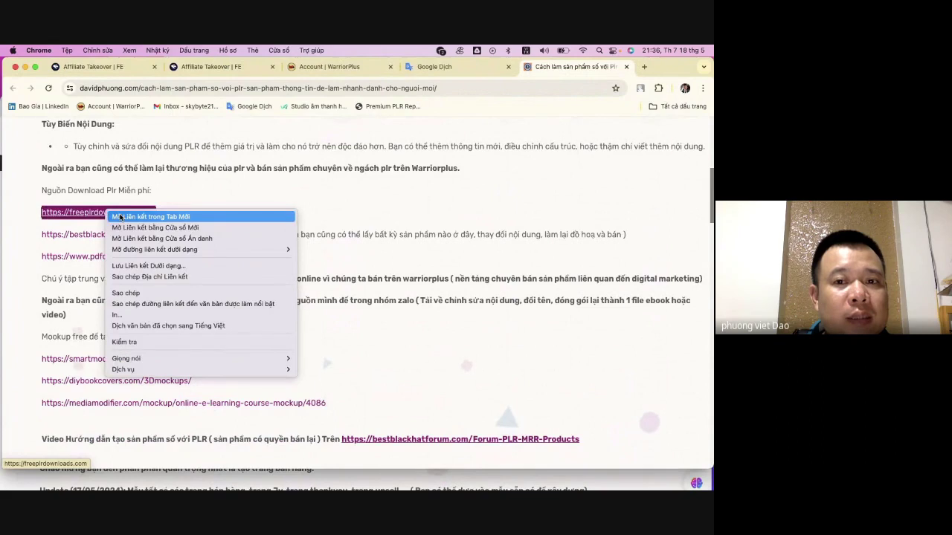
{"action": "left_click", "coordinate": [120, 217]}
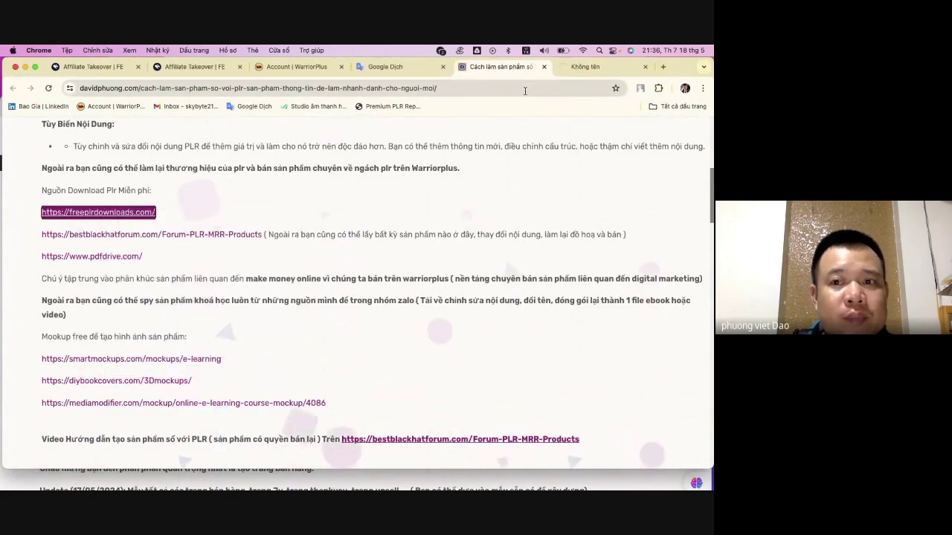
- On freeplrdownloads.com, browse the Niches tags, including the Affiliate Marketing listing
{"action": "left_click", "coordinate": [606, 73]}
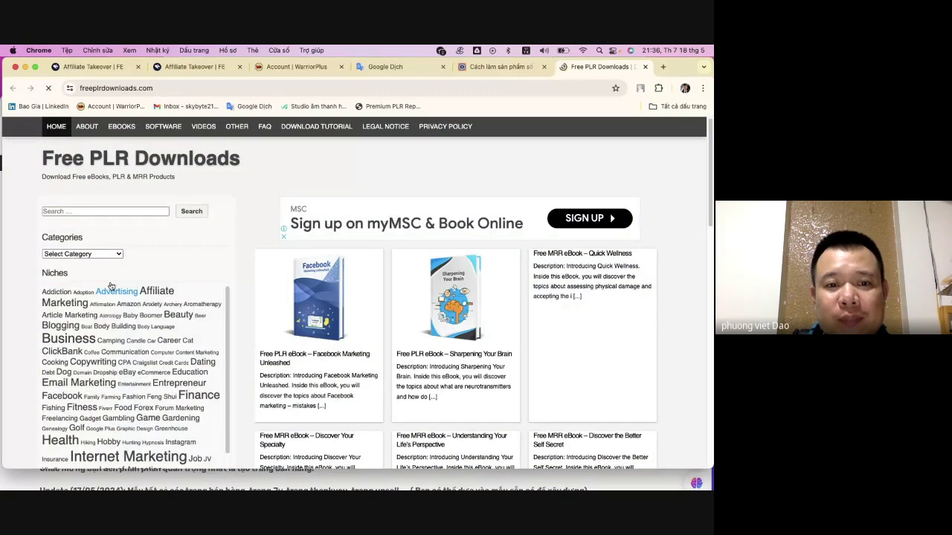
{"action": "scroll", "coordinate": [112, 320], "scroll_direction": "down", "scroll_amount": 2}
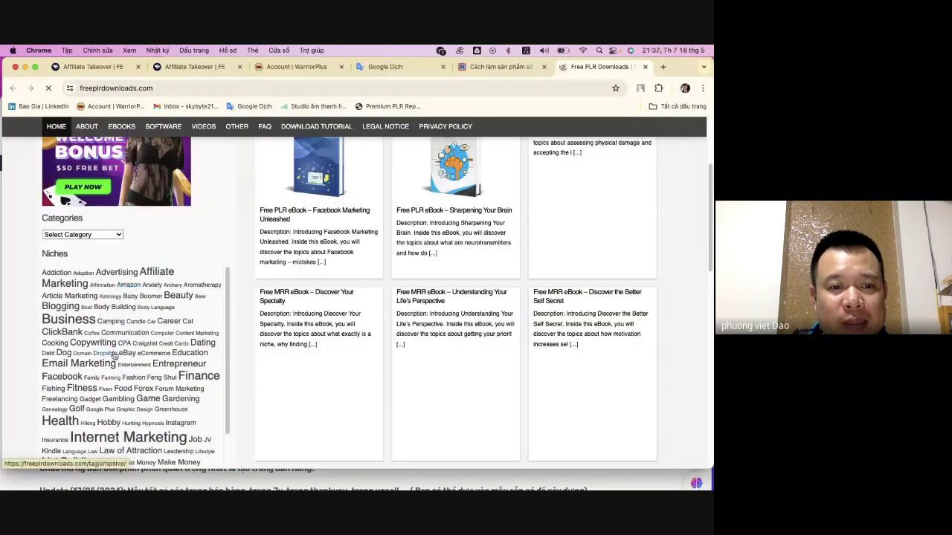
{"action": "left_click", "coordinate": [161, 274]}
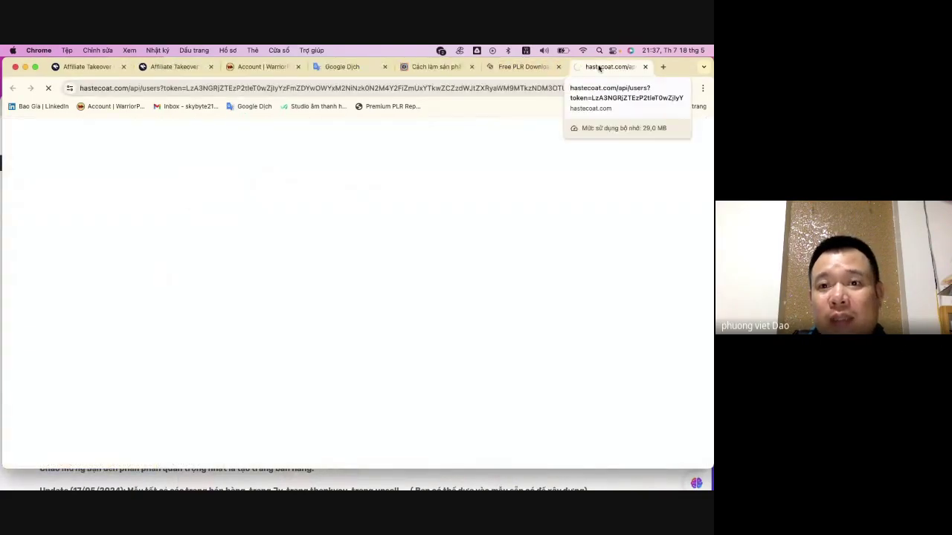
{"action": "left_click", "coordinate": [533, 68]}
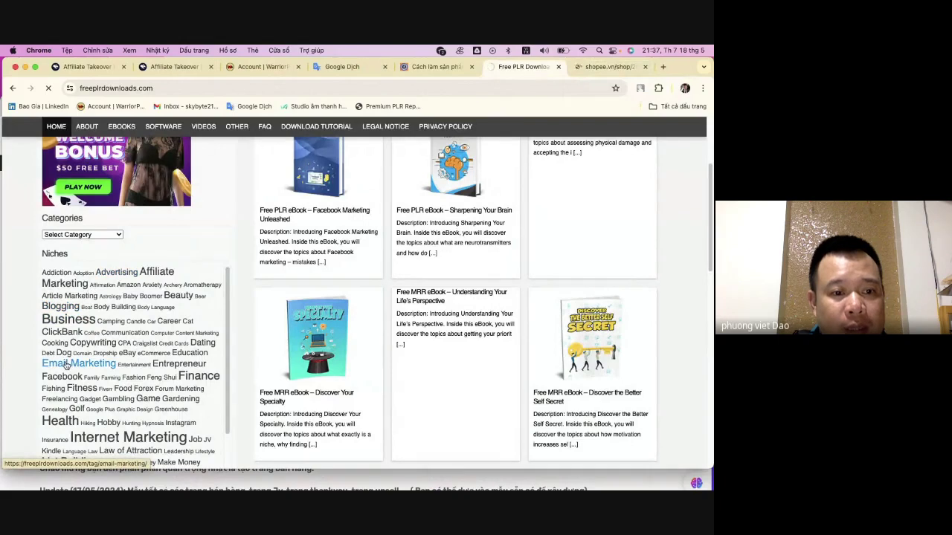
{"action": "scroll", "coordinate": [196, 356], "scroll_direction": "down", "scroll_amount": 1}
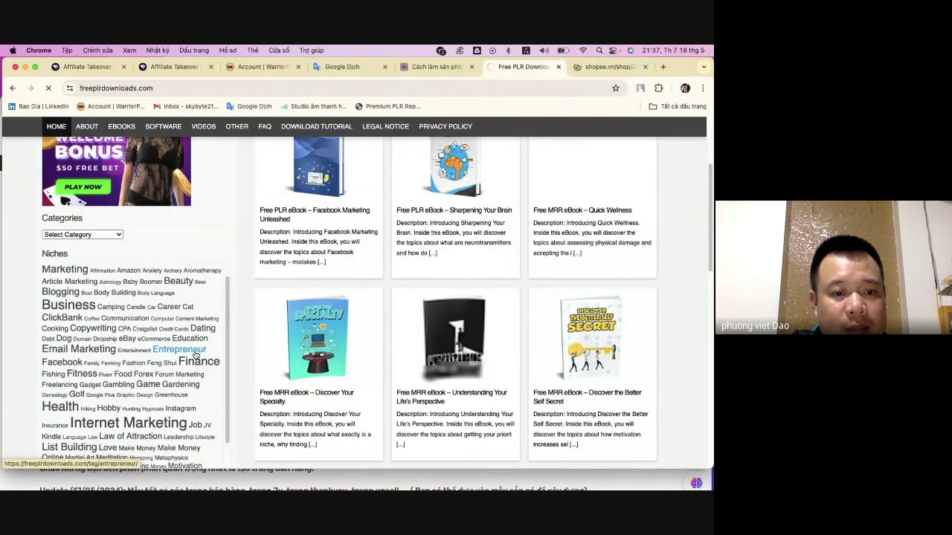
{"action": "scroll", "coordinate": [196, 353], "scroll_direction": "down", "scroll_amount": 8}
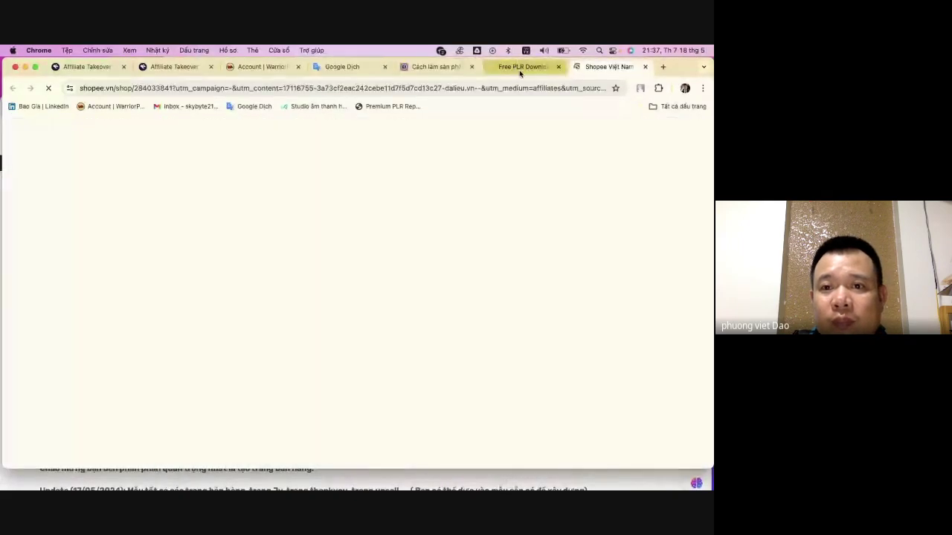
- Close the pop-up Shopee ad tab and return to Free PLR Downloads
{"action": "left_click", "coordinate": [525, 67]}
{"action": "left_click", "coordinate": [600, 67]}
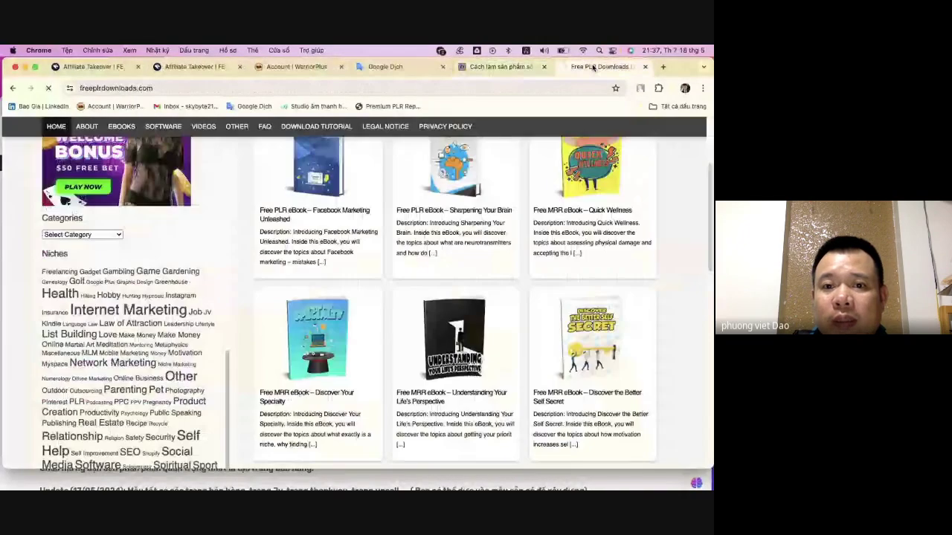
{"action": "scroll", "coordinate": [290, 256], "scroll_direction": "down", "scroll_amount": 10}
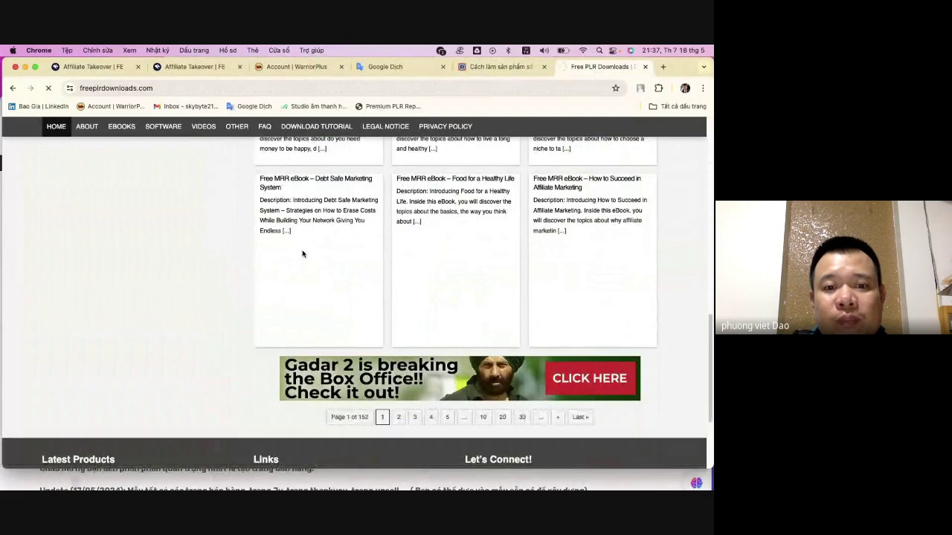
{"action": "scroll", "coordinate": [302, 255], "scroll_direction": "up", "scroll_amount": 3}
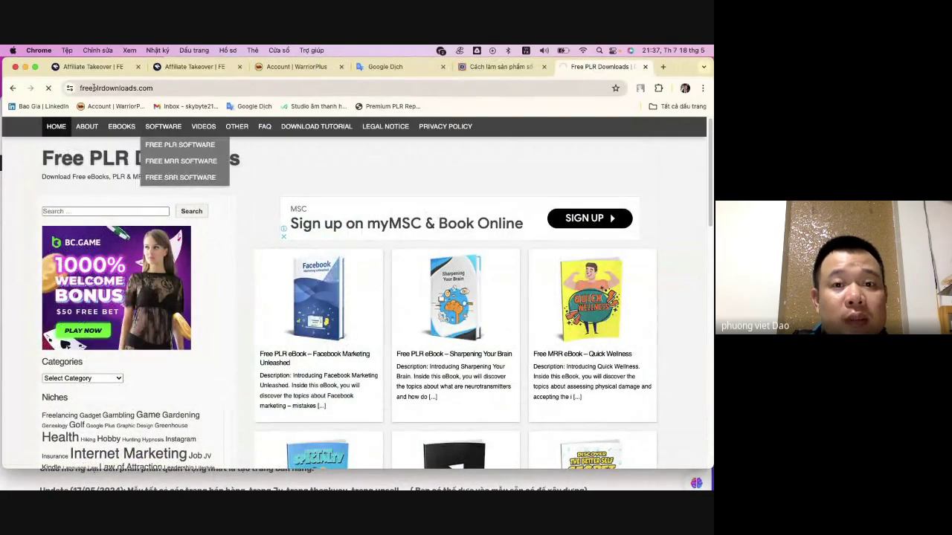
{"action": "left_click", "coordinate": [284, 87]}
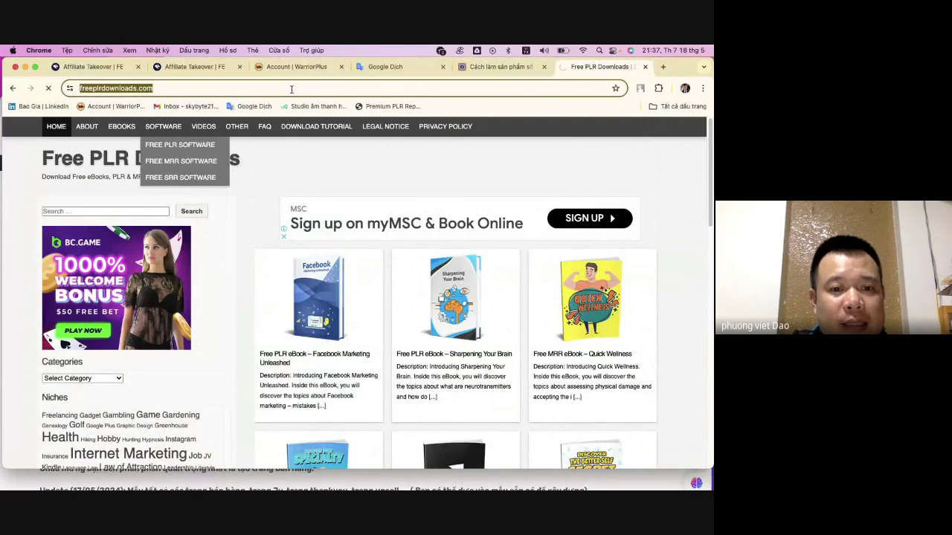
- Open the 'Be a Better Life-Master Fast' ebook page, closing the trading ad pop-up
{"action": "scroll", "coordinate": [182, 289], "scroll_direction": "down", "scroll_amount": 3}
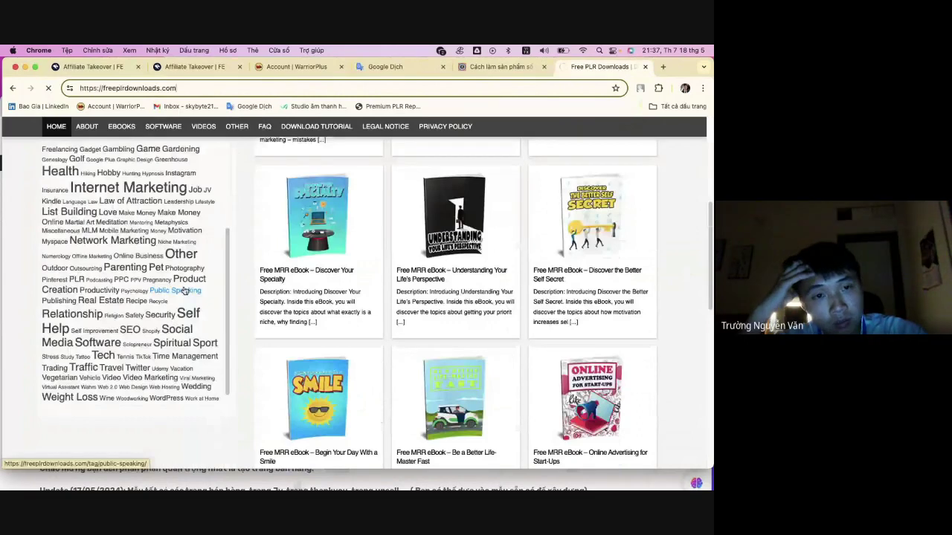
{"action": "scroll", "coordinate": [429, 260], "scroll_direction": "down", "scroll_amount": 1}
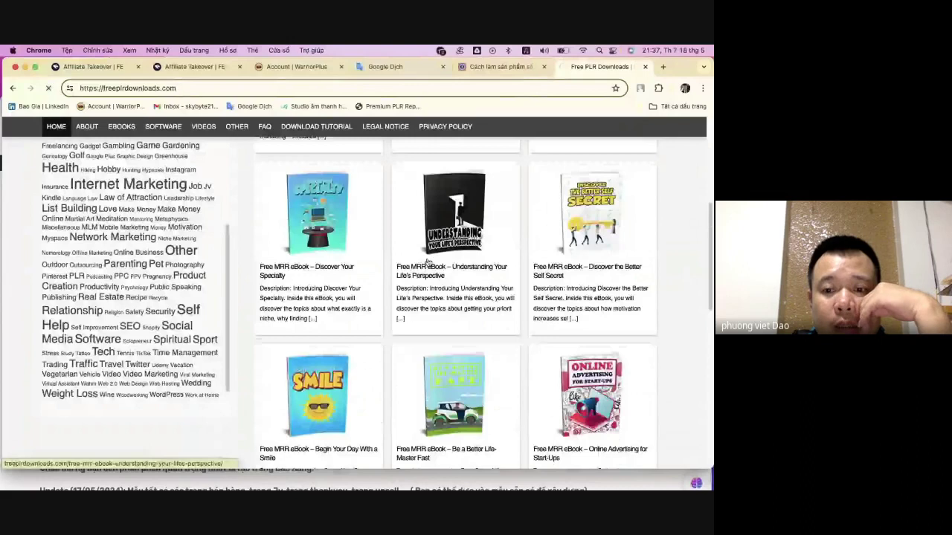
{"action": "scroll", "coordinate": [362, 269], "scroll_direction": "down", "scroll_amount": 3}
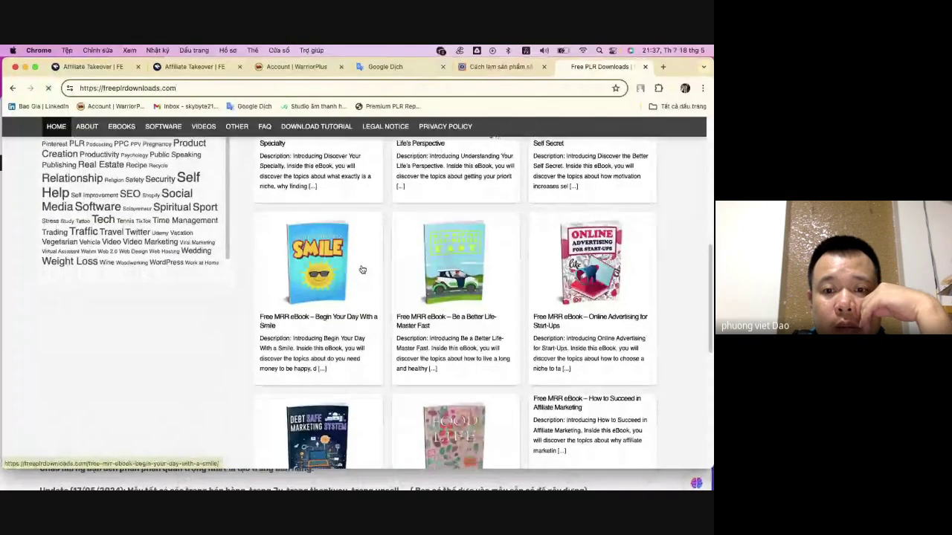
{"action": "left_click", "coordinate": [435, 318]}
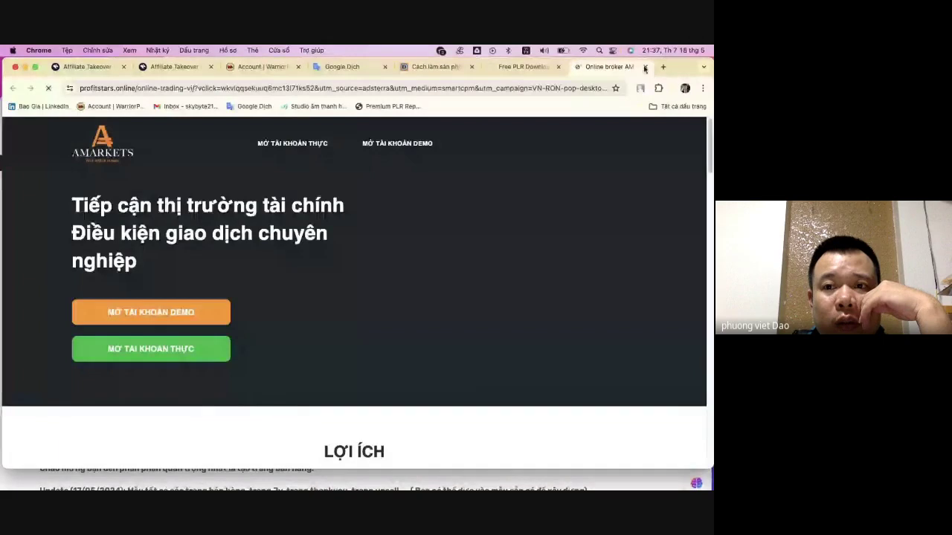
{"action": "left_click", "coordinate": [645, 68]}
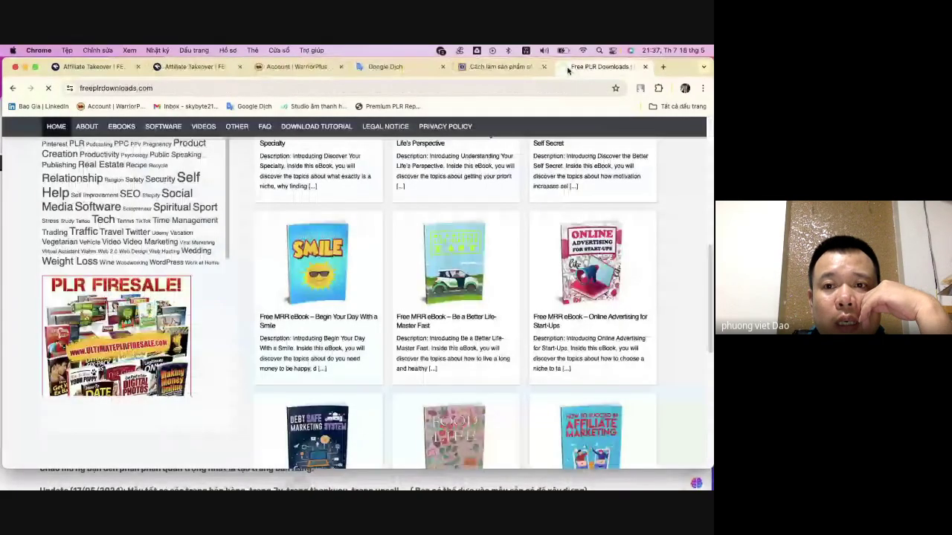
{"action": "left_click", "coordinate": [450, 279]}
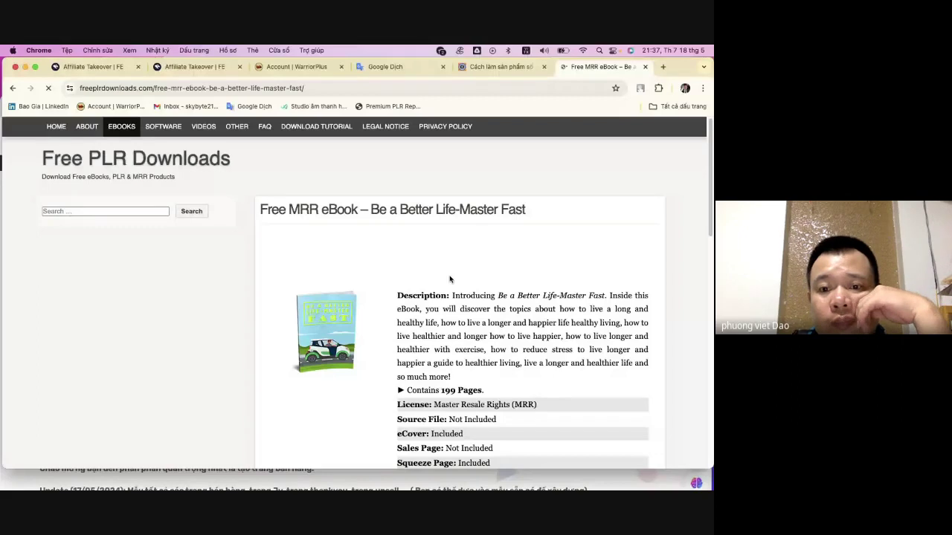
- Review the ebook's 199-page MRR details and Download section, then return to the 'Cách làm sản phẩm số' article
{"action": "scroll", "coordinate": [450, 279], "scroll_direction": "down", "scroll_amount": 1}
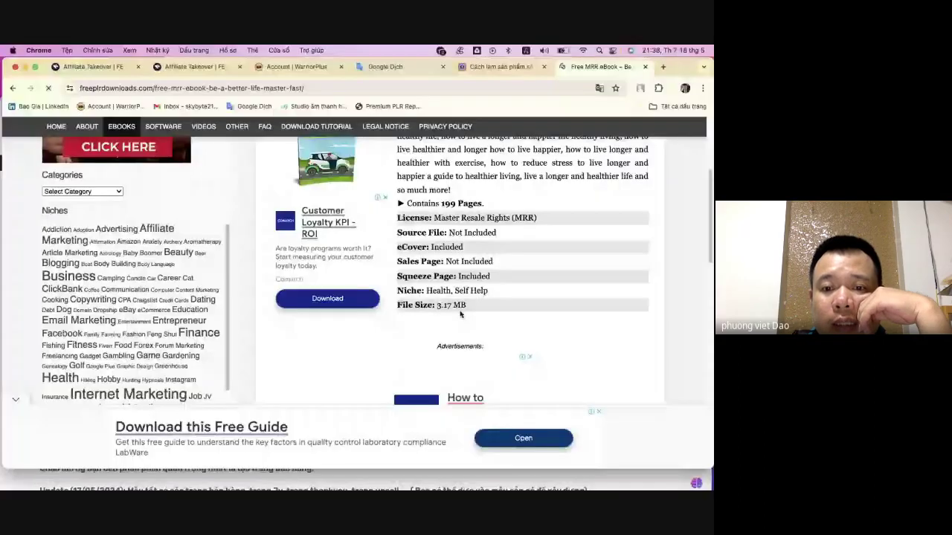
{"action": "scroll", "coordinate": [460, 315], "scroll_direction": "down", "scroll_amount": 5}
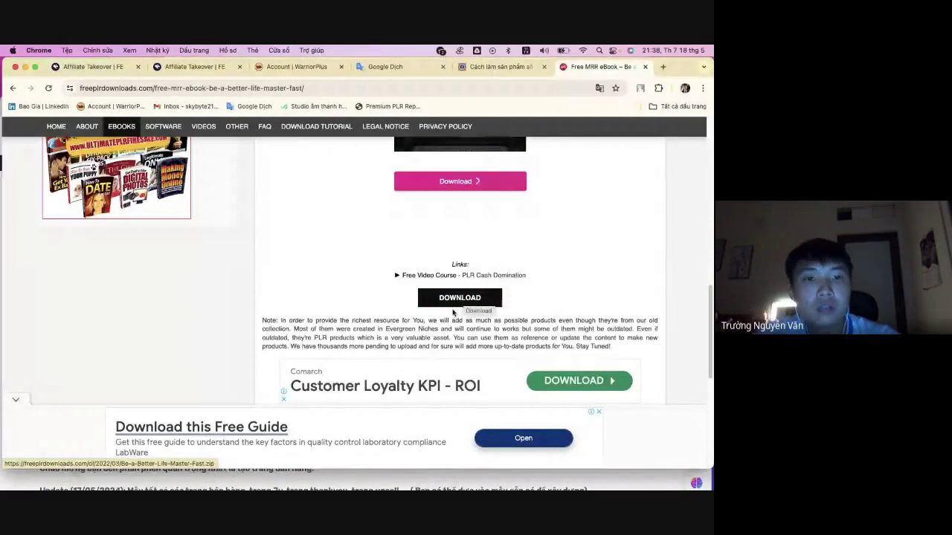
{"action": "scroll", "coordinate": [468, 305], "scroll_direction": "up", "scroll_amount": 5}
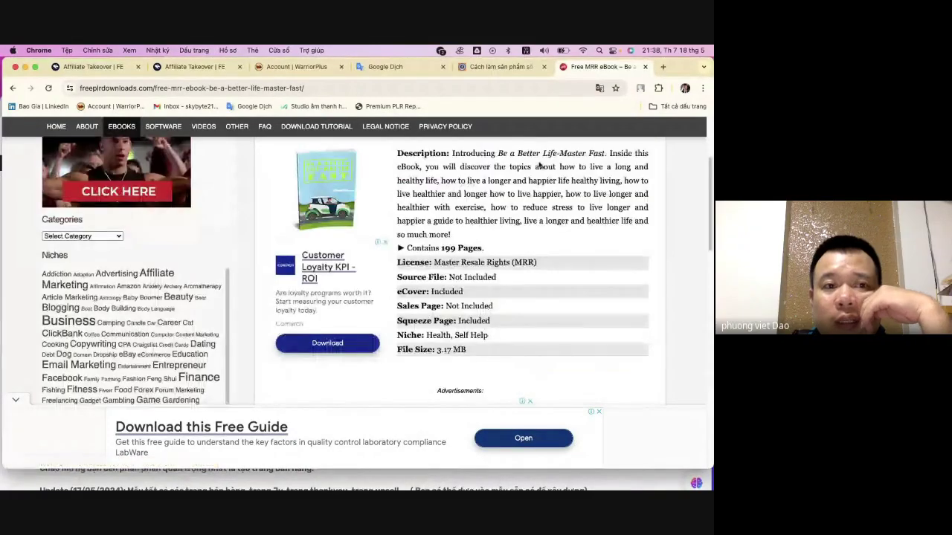
{"action": "left_click", "coordinate": [13, 88]}
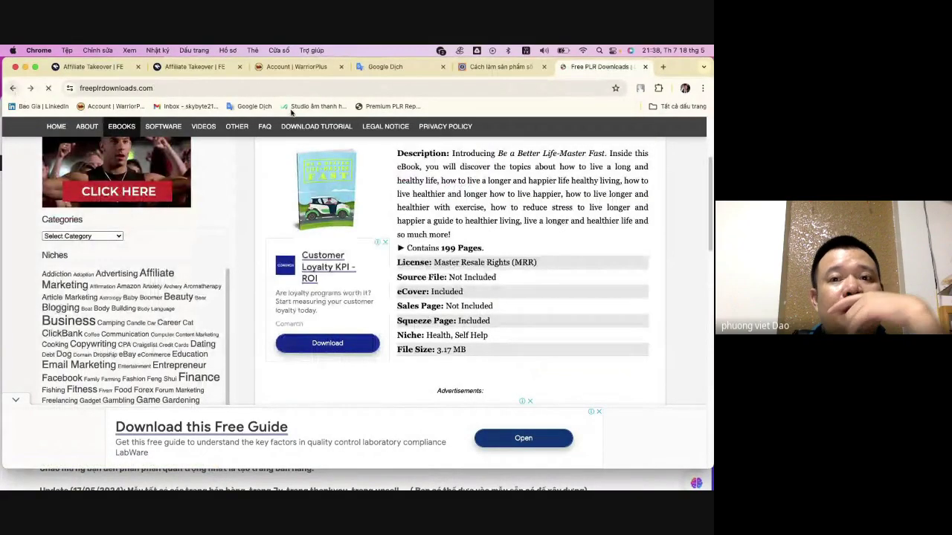
{"action": "left_click", "coordinate": [485, 68]}
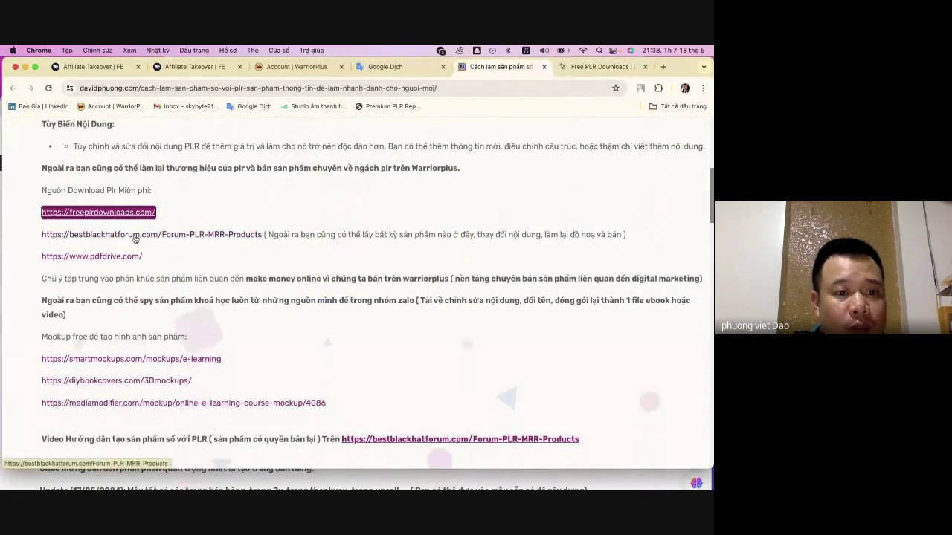
{"action": "right_click", "coordinate": [114, 258]}
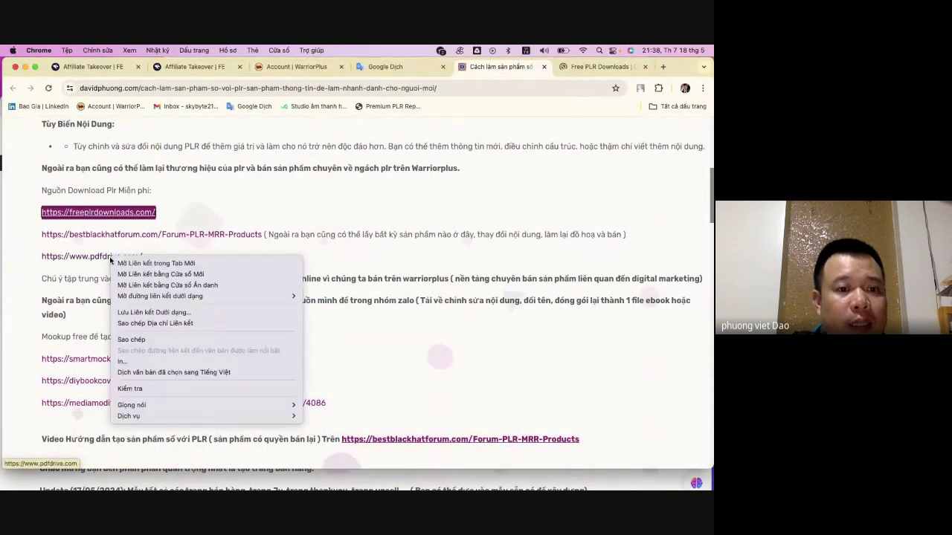
{"action": "left_click", "coordinate": [128, 264]}
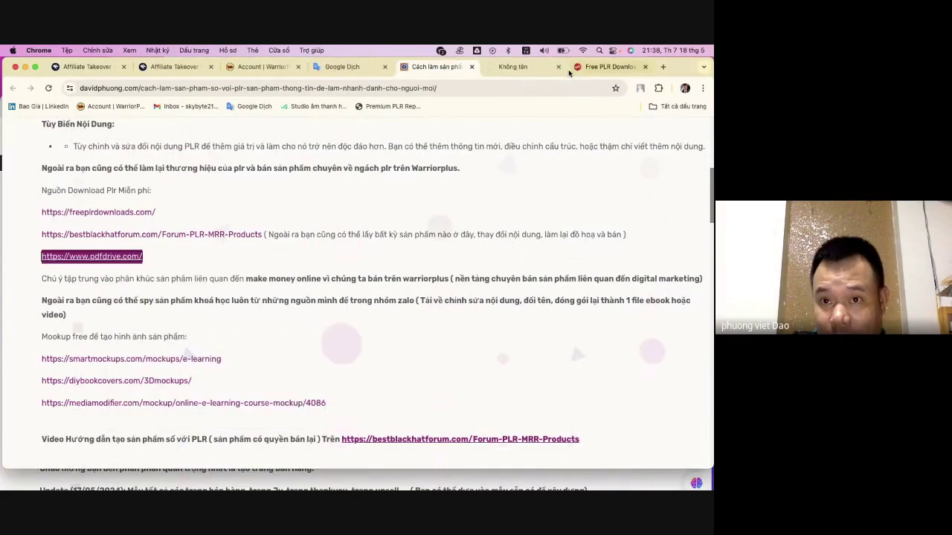
{"action": "key", "text": "ctrl+Tab"}
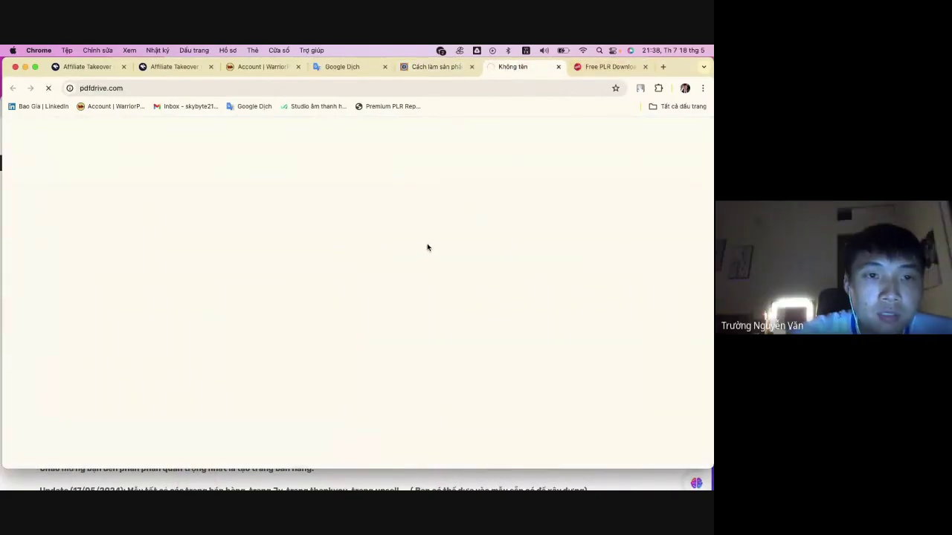
- Dismiss the Google Translate prompt and scroll PDF Drive's categories and Best Books of the Week
{"action": "left_click", "coordinate": [593, 67]}
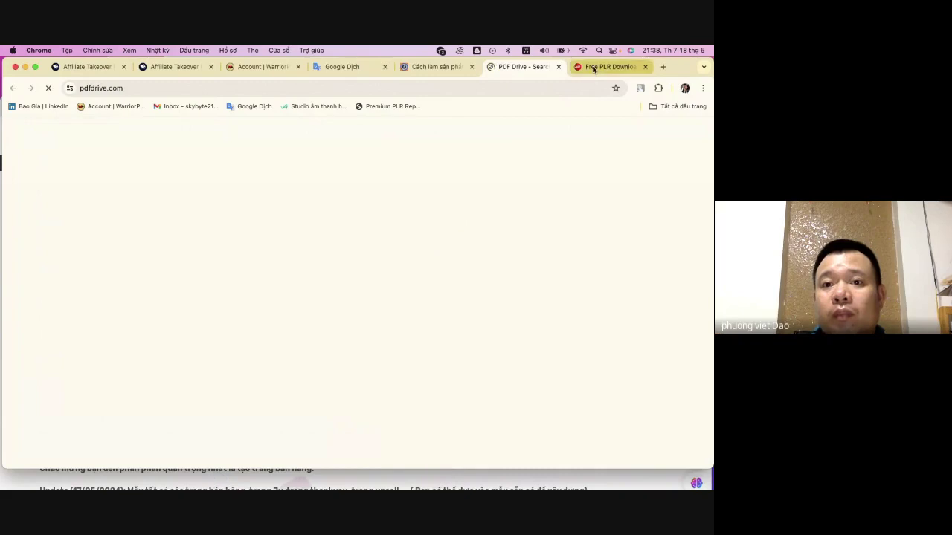
{"action": "key", "text": "ctrl+shift+Tab"}
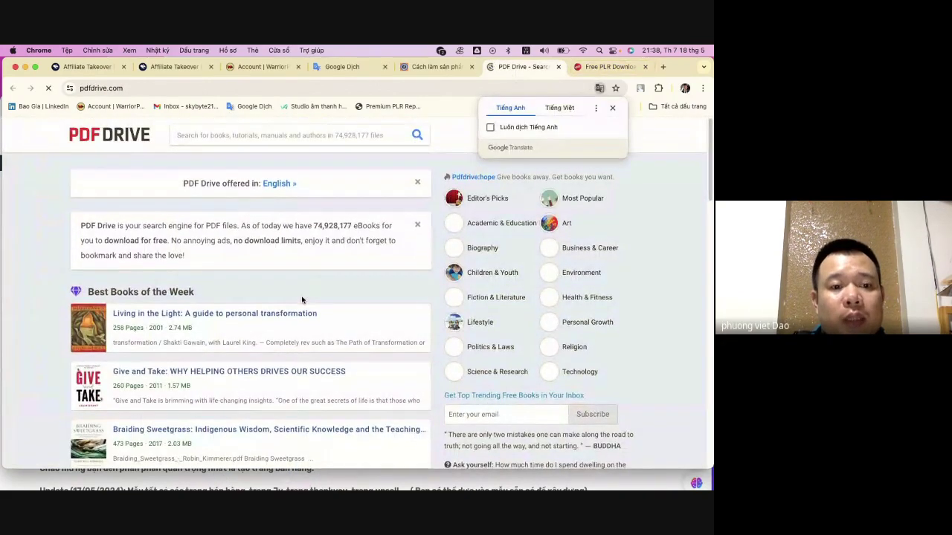
{"action": "scroll", "coordinate": [303, 301], "scroll_direction": "down", "scroll_amount": 2}
{"action": "scroll", "coordinate": [572, 215], "scroll_direction": "up", "scroll_amount": 2}
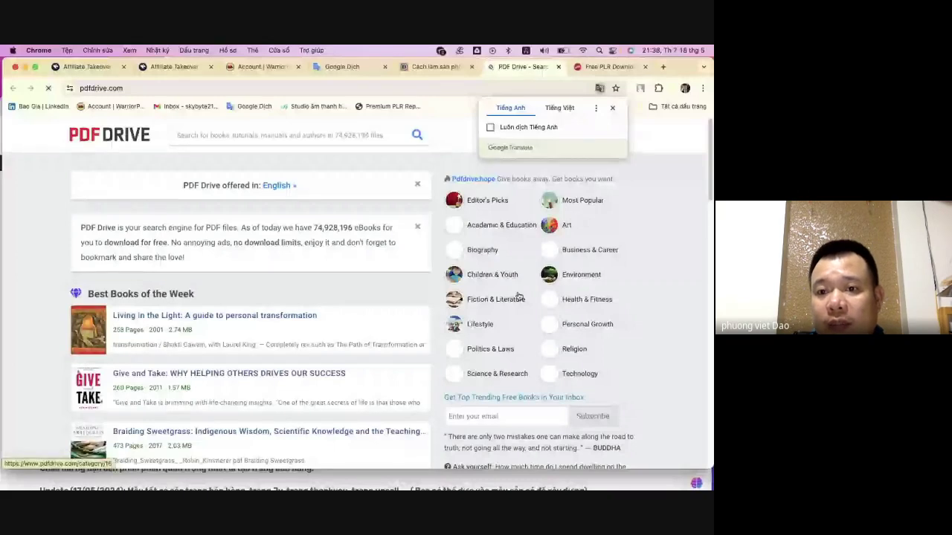
{"action": "left_click", "coordinate": [612, 108]}
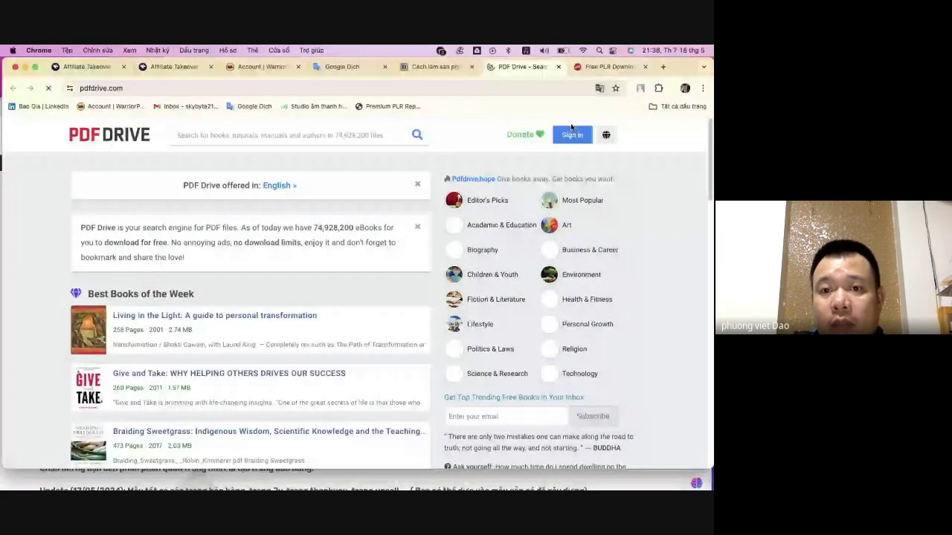
{"action": "scroll", "coordinate": [571, 128], "scroll_direction": "down", "scroll_amount": 3}
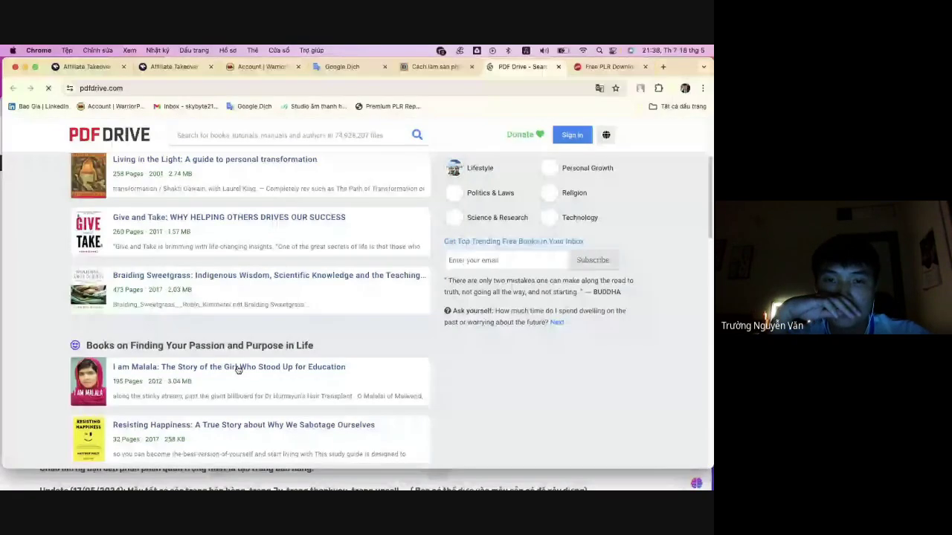
{"action": "scroll", "coordinate": [348, 356], "scroll_direction": "up", "scroll_amount": 3}
{"action": "scroll", "coordinate": [348, 355], "scroll_direction": "up", "scroll_amount": 1}
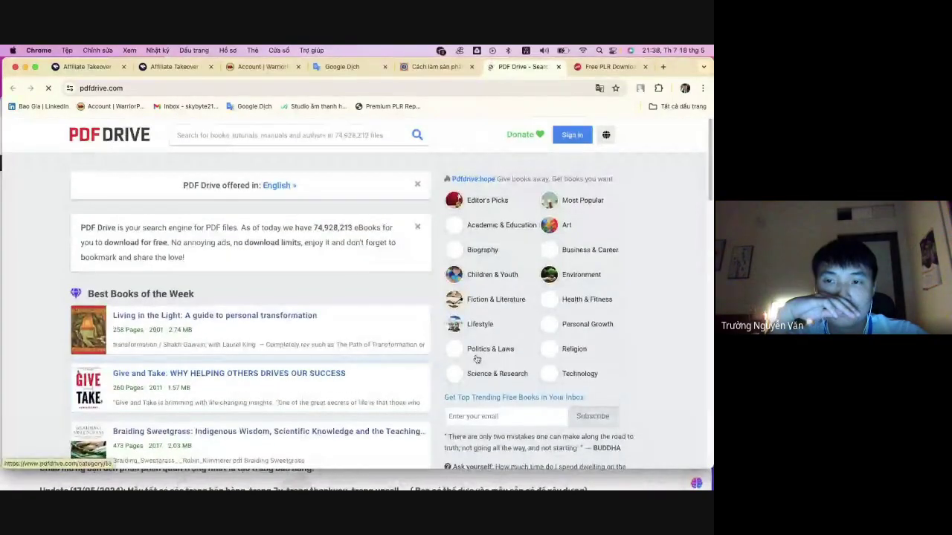
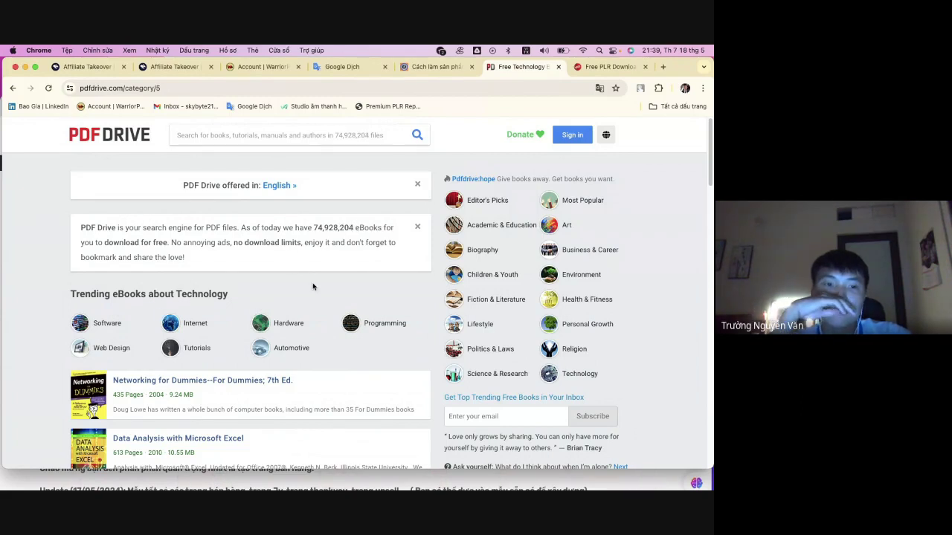
- Switch to the 'Cách làm sản phẩm' PLR guide and scroll to Phần 4 on Canva product images
{"action": "scroll", "coordinate": [281, 297], "scroll_direction": "down", "scroll_amount": 1}
{"action": "scroll", "coordinate": [281, 297], "scroll_direction": "down", "scroll_amount": 3}
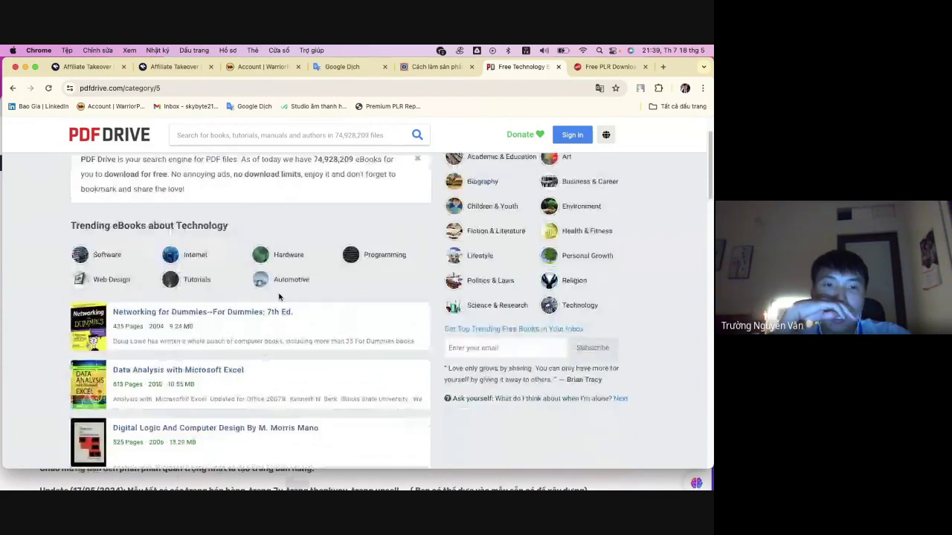
{"action": "scroll", "coordinate": [272, 329], "scroll_direction": "down", "scroll_amount": 5}
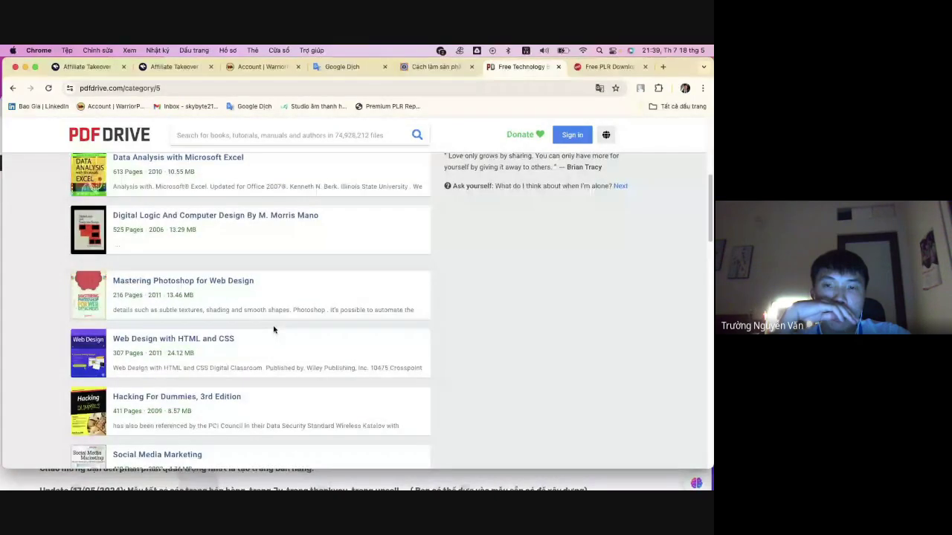
{"action": "scroll", "coordinate": [273, 329], "scroll_direction": "up", "scroll_amount": 6}
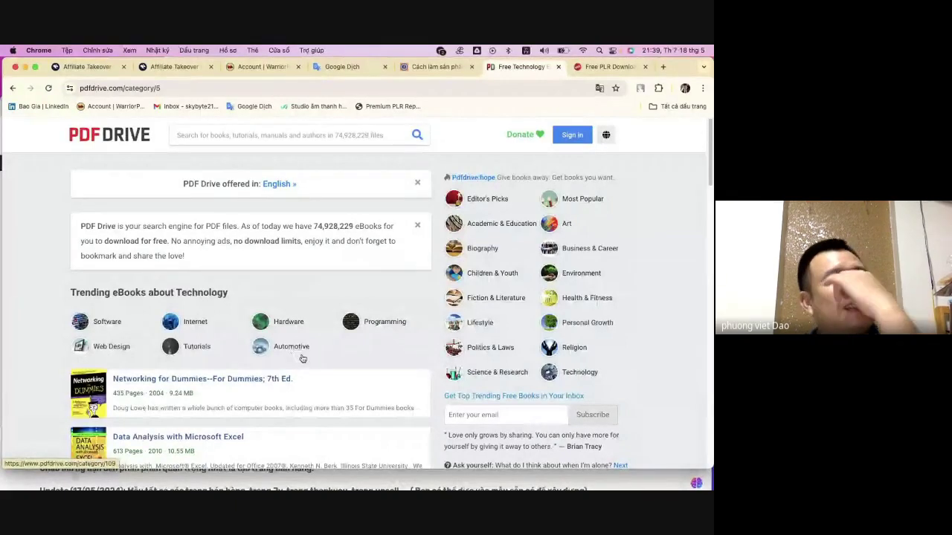
{"action": "left_click", "coordinate": [443, 70]}
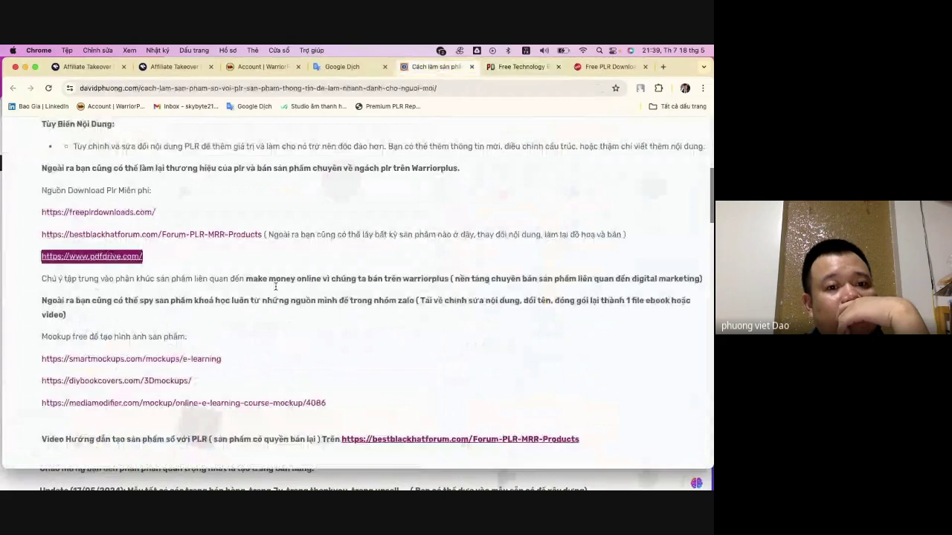
{"action": "scroll", "coordinate": [275, 286], "scroll_direction": "up", "scroll_amount": 5}
{"action": "scroll", "coordinate": [267, 289], "scroll_direction": "down", "scroll_amount": 1}
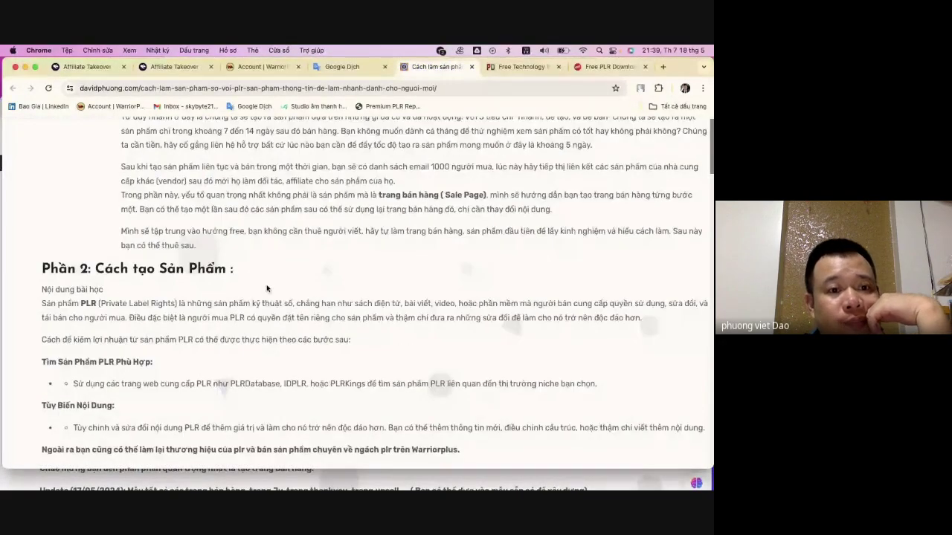
{"action": "scroll", "coordinate": [269, 288], "scroll_direction": "down", "scroll_amount": 10}
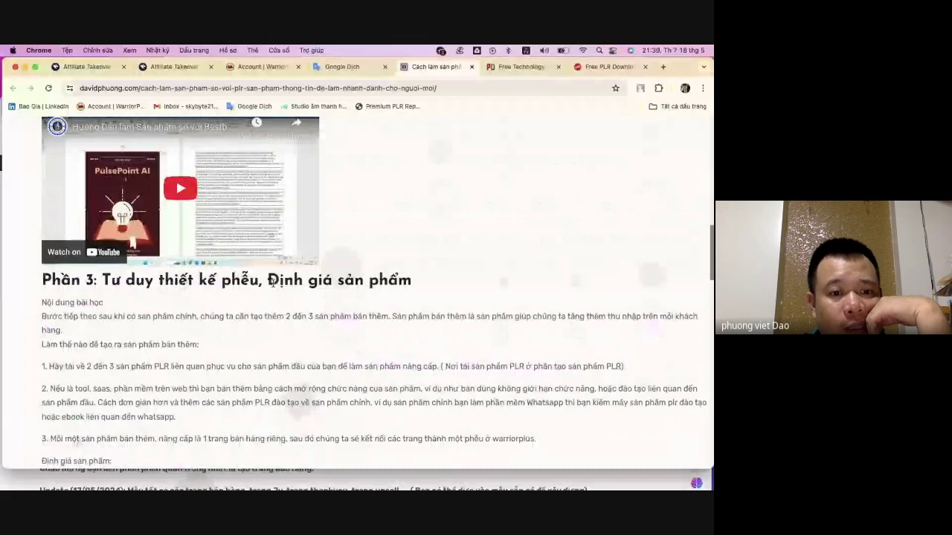
{"action": "scroll", "coordinate": [272, 283], "scroll_direction": "down", "scroll_amount": 10}
{"action": "scroll", "coordinate": [273, 286], "scroll_direction": "down", "scroll_amount": 3}
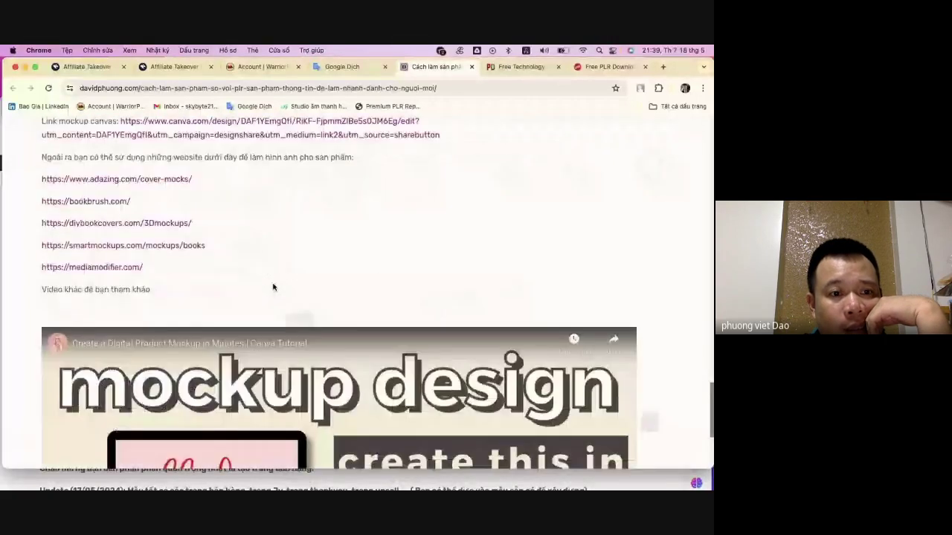
{"action": "scroll", "coordinate": [274, 288], "scroll_direction": "up", "scroll_amount": 3}
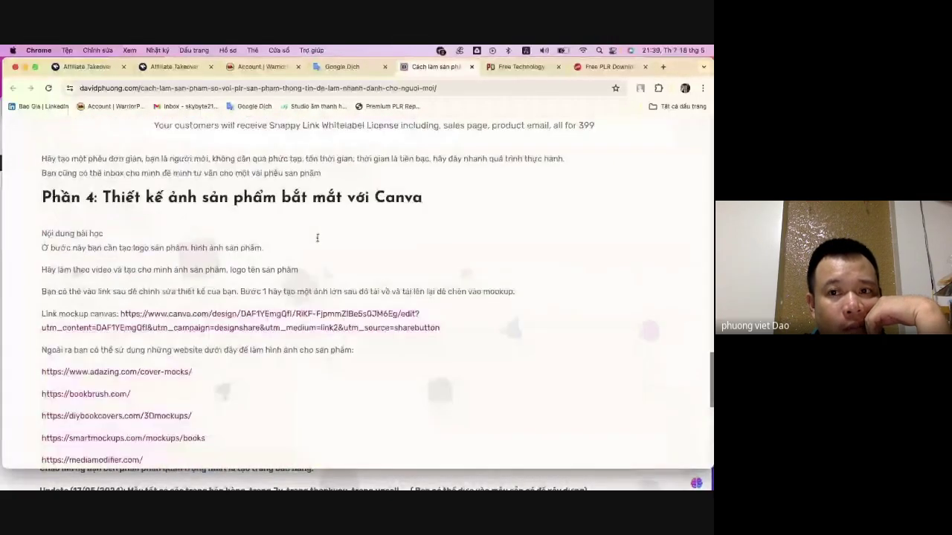
- Close the PDF Drive technology tab and enter 'wso' in the address bar
{"action": "left_click", "coordinate": [606, 66]}
{"action": "left_click", "coordinate": [530, 69]}
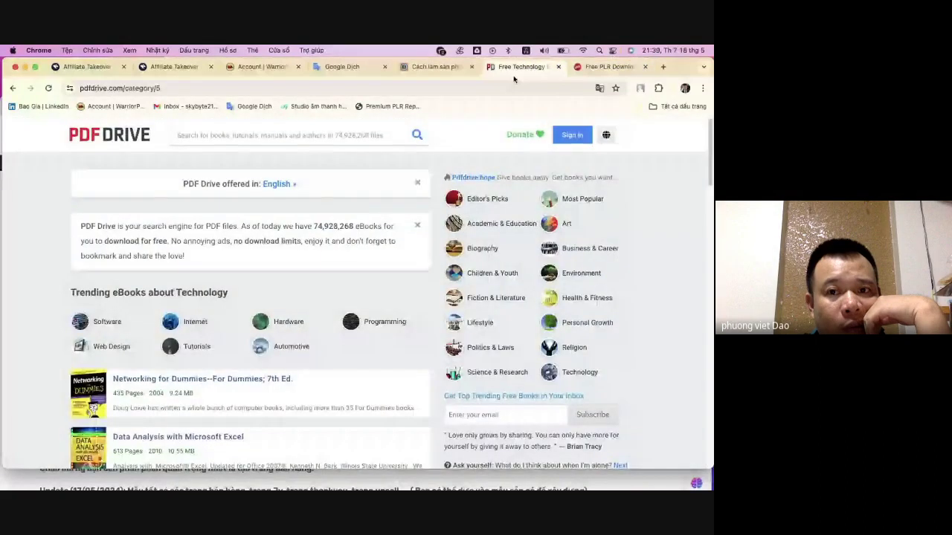
{"action": "left_click", "coordinate": [558, 67]}
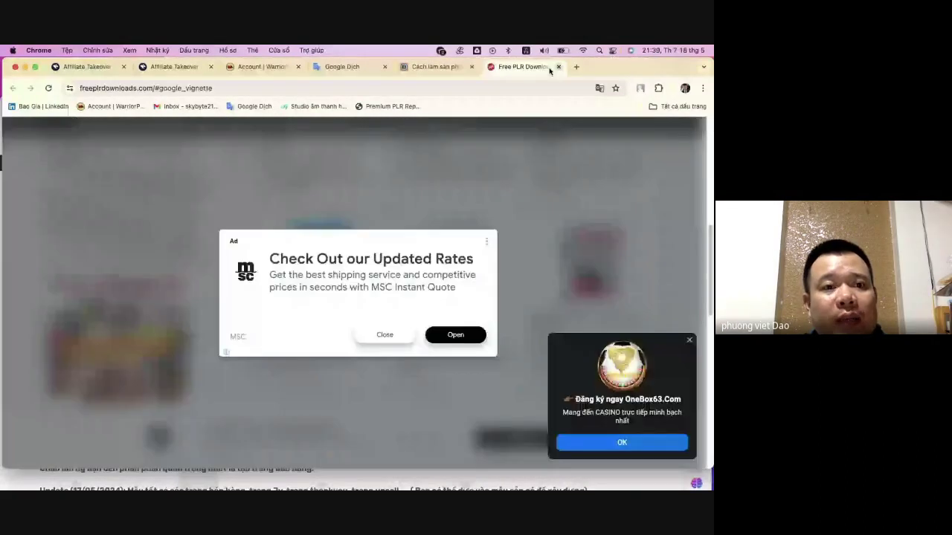
{"action": "left_click", "coordinate": [488, 88]}
{"action": "type", "text": "w"}
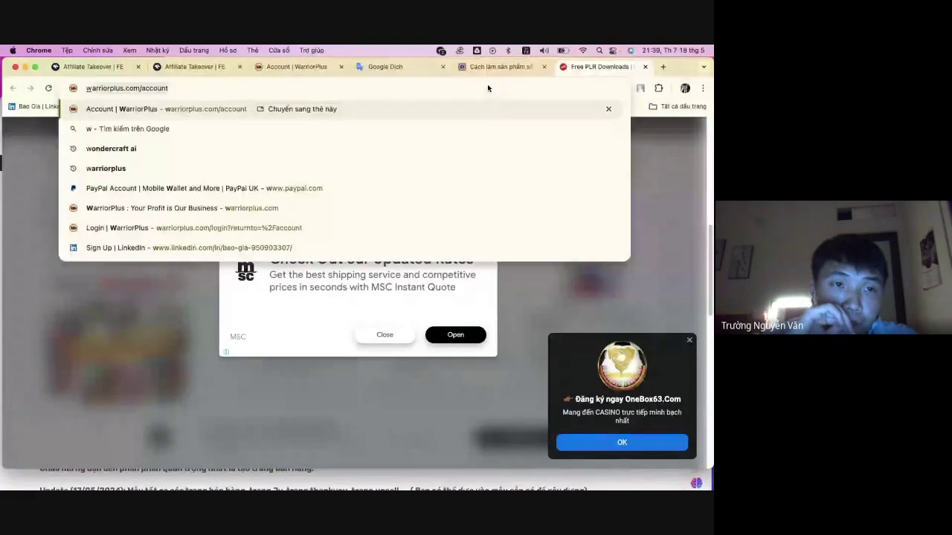
{"action": "type", "text": "f"}
{"action": "key", "text": "BackSpace"}
{"action": "type", "text": "s"}
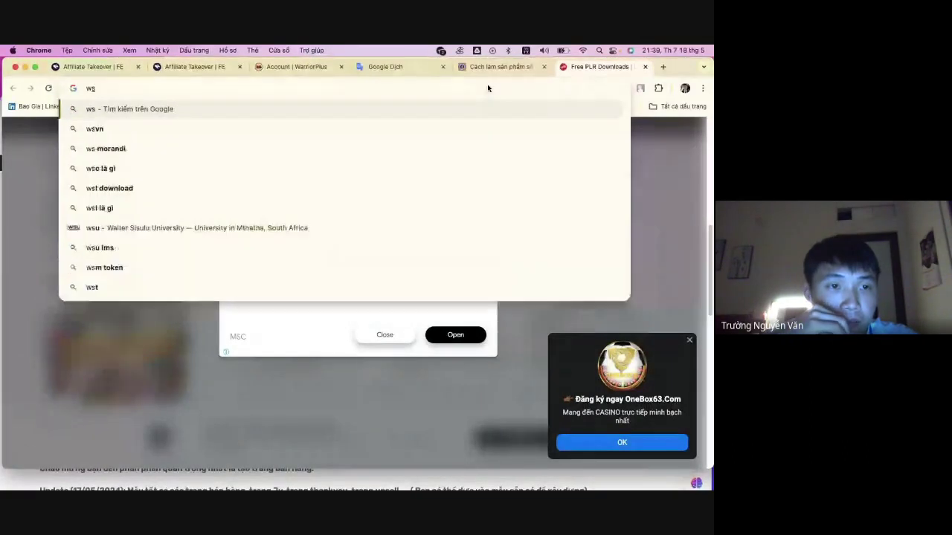
{"action": "type", "text": "o"}
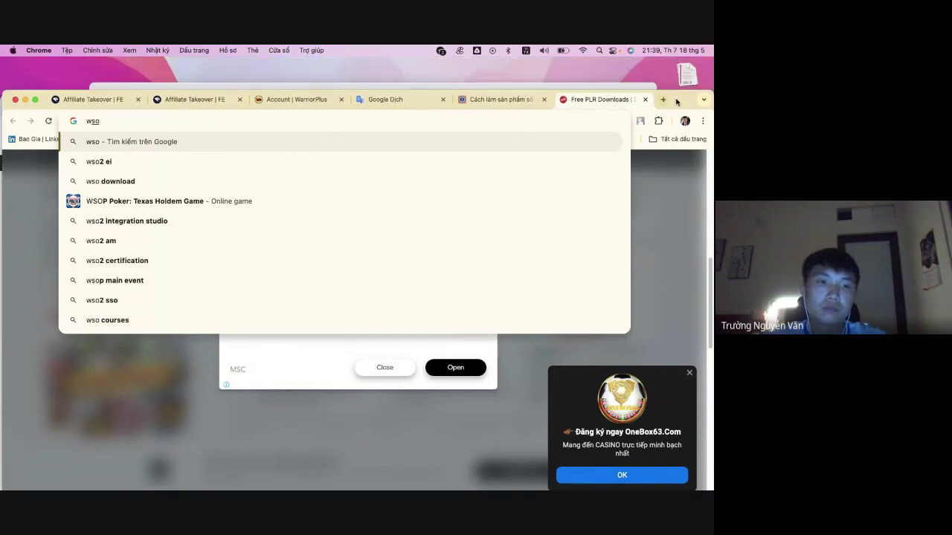
- Close the sales page templates folder window and move the Chrome window aside
{"action": "key", "text": "super+Tab"}
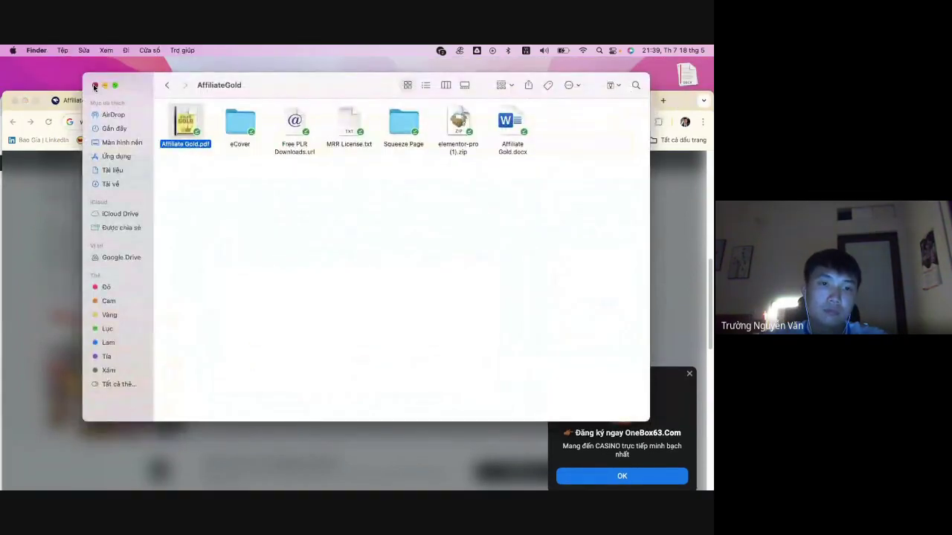
{"action": "key", "text": "super+grave"}
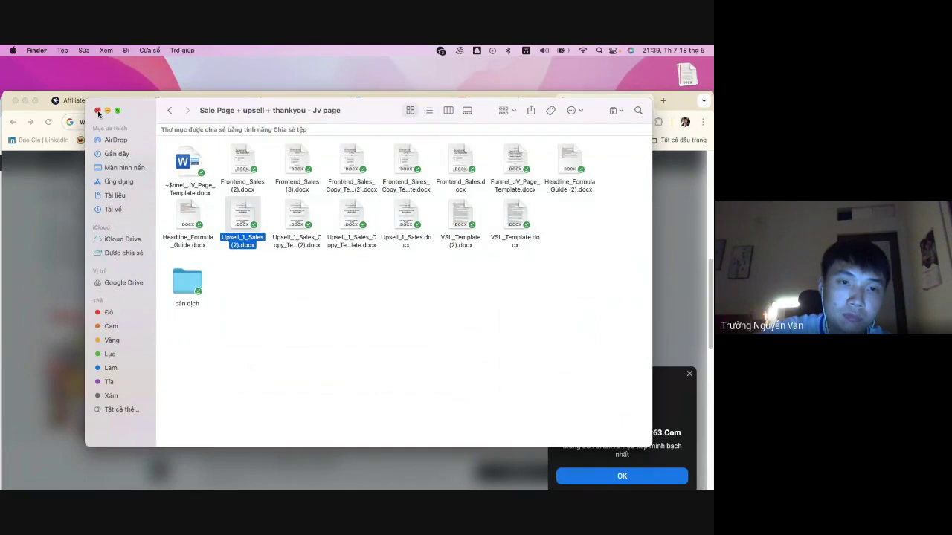
{"action": "left_click", "coordinate": [97, 111]}
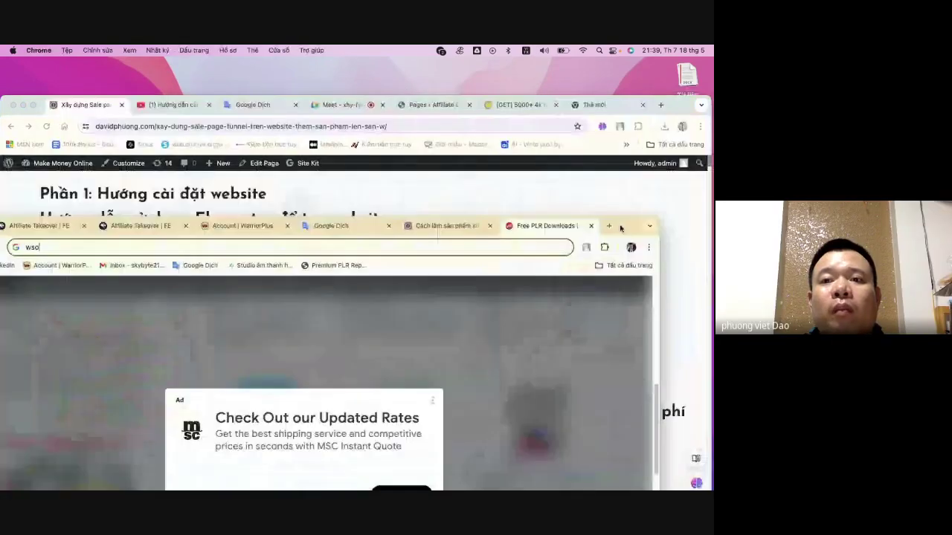
{"action": "left_click_drag", "start_coordinate": [621, 228], "coordinate": [679, 71]}
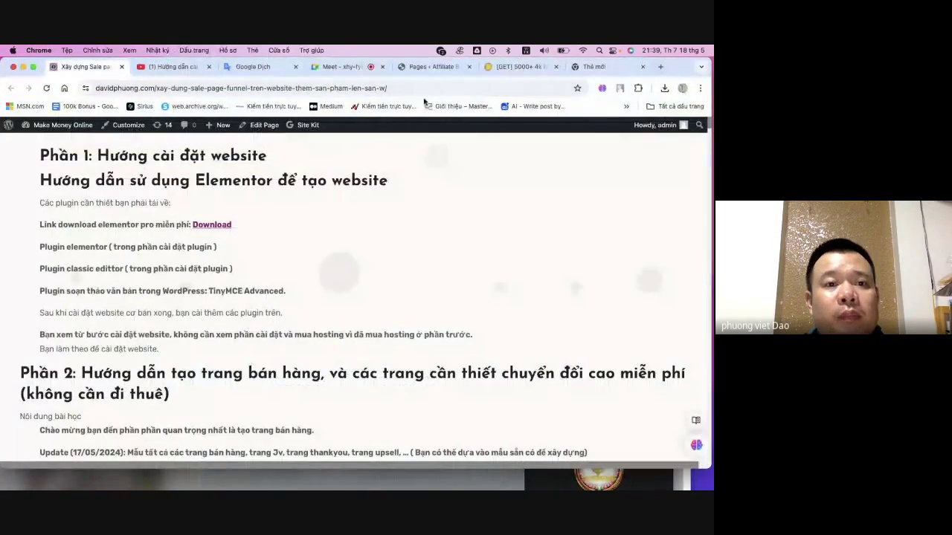
- In a new tab, search Google for 'ws'
{"action": "left_click", "coordinate": [594, 67]}
{"action": "left_click", "coordinate": [422, 91]}
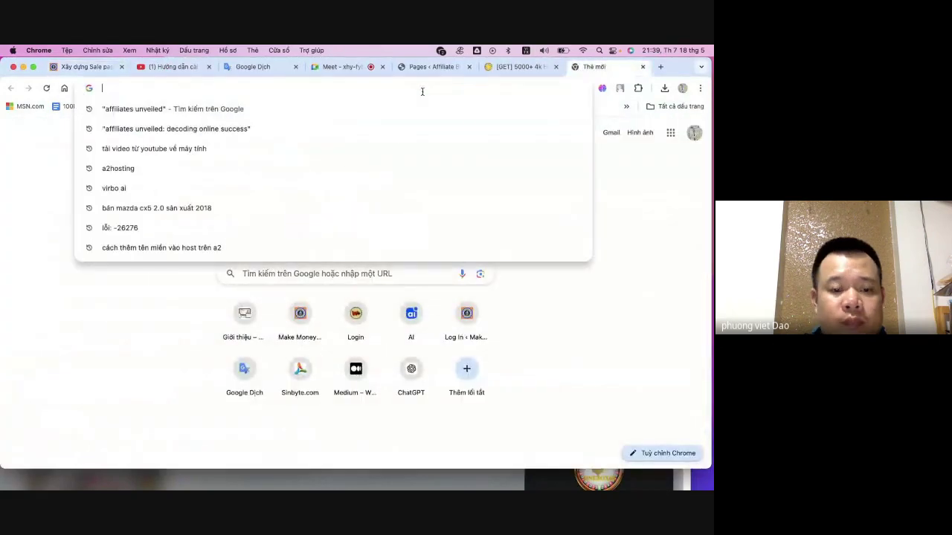
{"action": "type", "text": "w"}
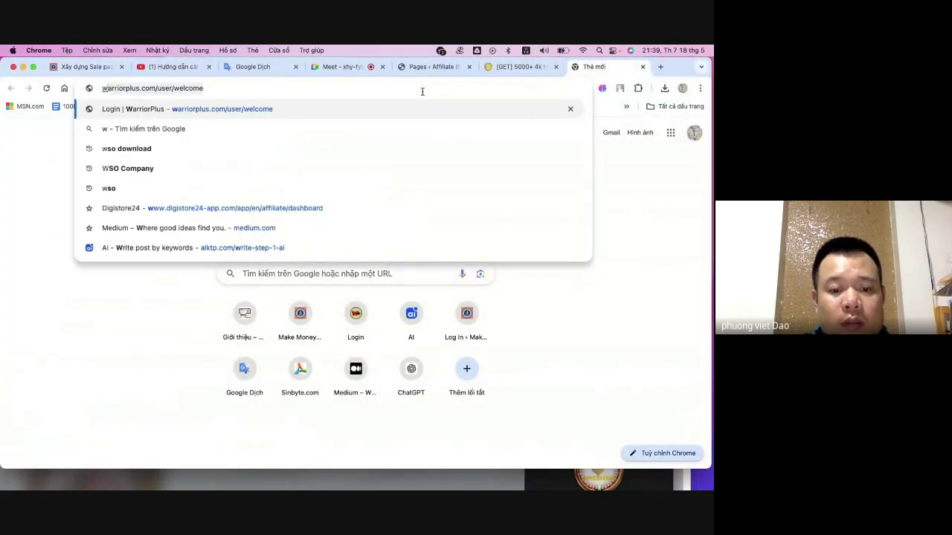
{"action": "type", "text": "s"}
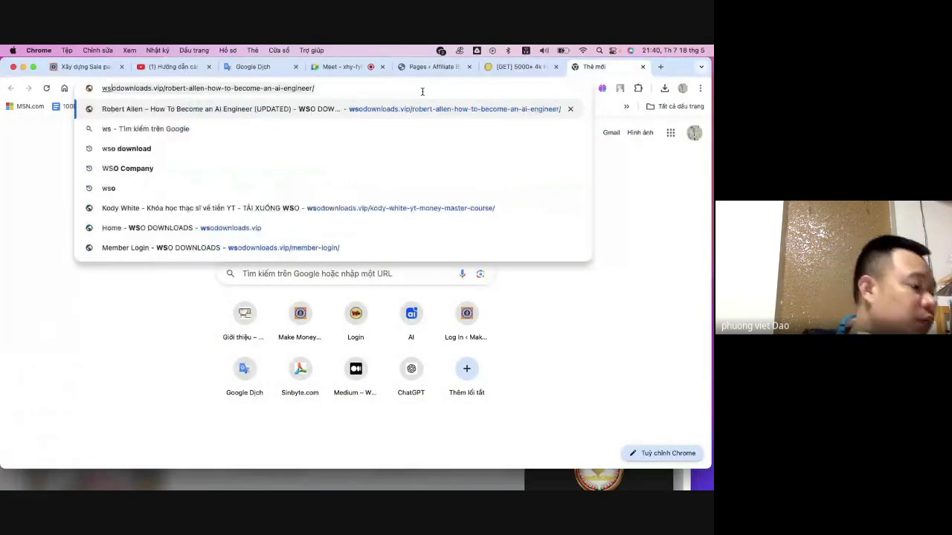
{"action": "key", "text": "Delete"}
{"action": "key", "text": "Return"}
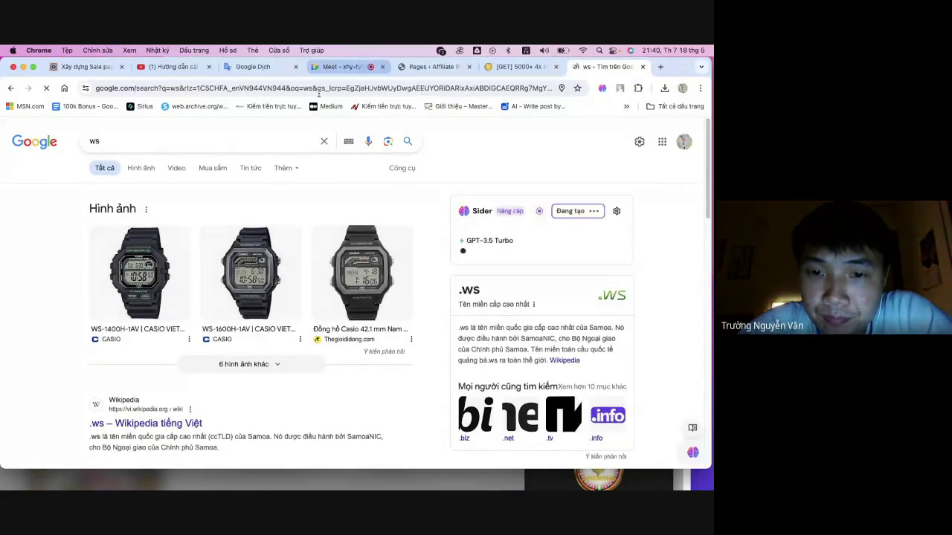
{"action": "scroll", "coordinate": [227, 315], "scroll_direction": "down", "scroll_amount": 4}
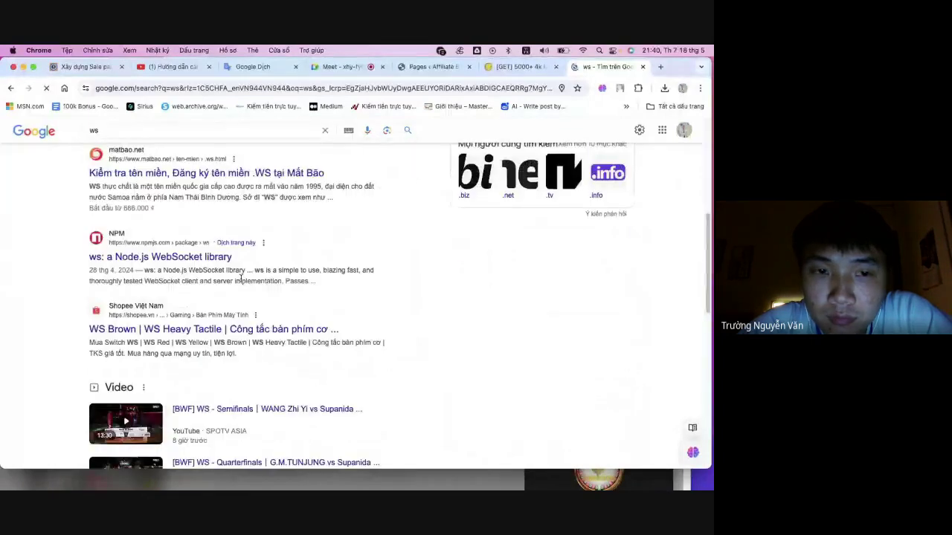
{"action": "scroll", "coordinate": [227, 297], "scroll_direction": "up", "scroll_amount": 4}
- Type 'wso' in the address bar and open the 'Home - WSO DOWNLOADS' suggestion
{"action": "left_click", "coordinate": [233, 88]}
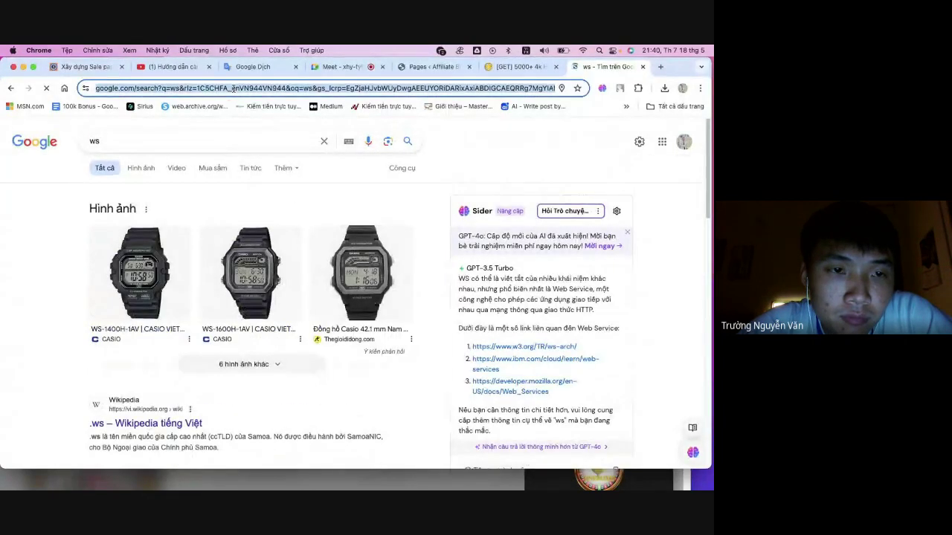
{"action": "type", "text": "wso"}
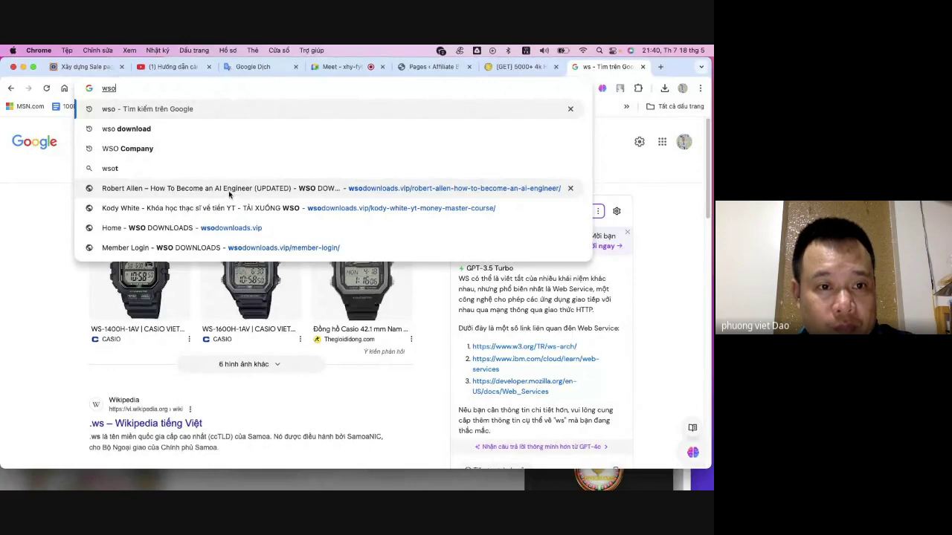
{"action": "left_click", "coordinate": [220, 227]}
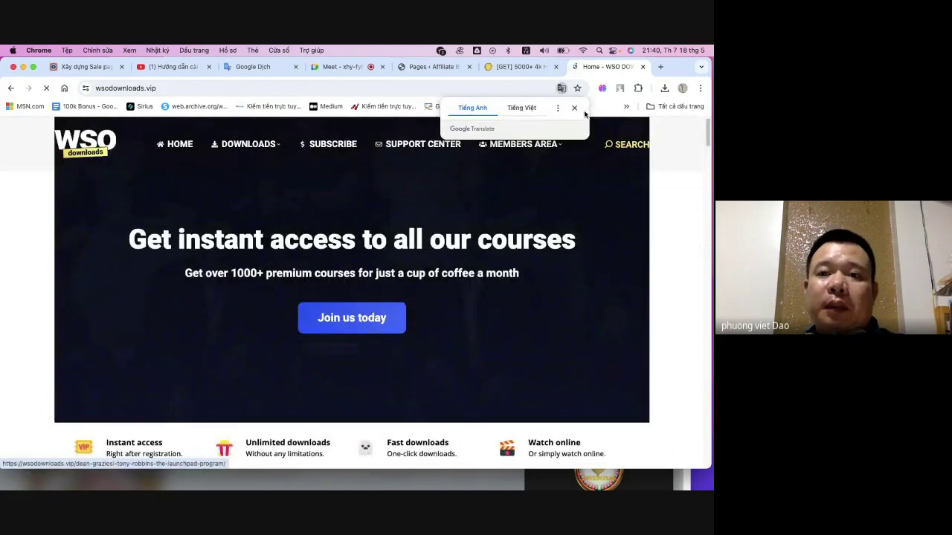
- Dismiss the translation offer, browse the home page, and show the DOWNLOADS > Growth Courses submenu
{"action": "left_click", "coordinate": [574, 108]}
{"action": "scroll", "coordinate": [552, 303], "scroll_direction": "down", "scroll_amount": 5}
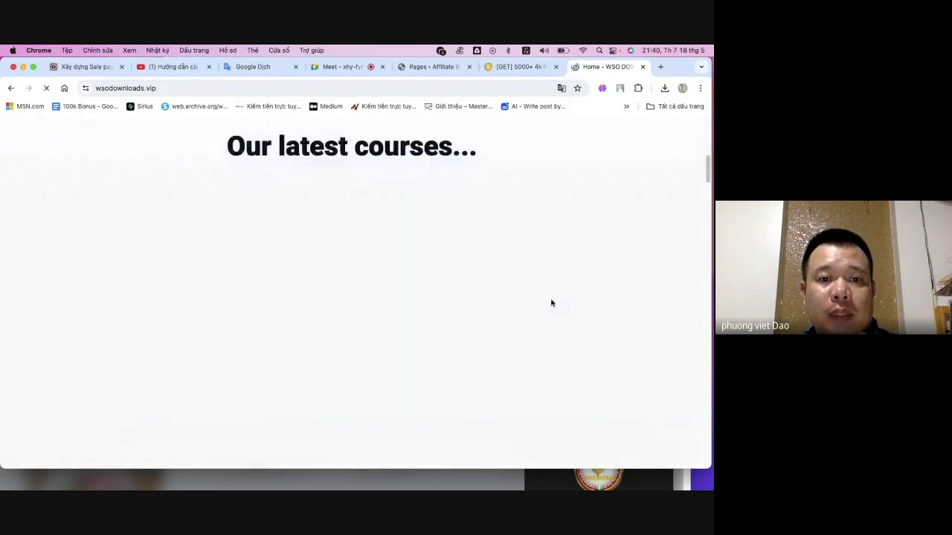
{"action": "scroll", "coordinate": [551, 308], "scroll_direction": "down", "scroll_amount": 5}
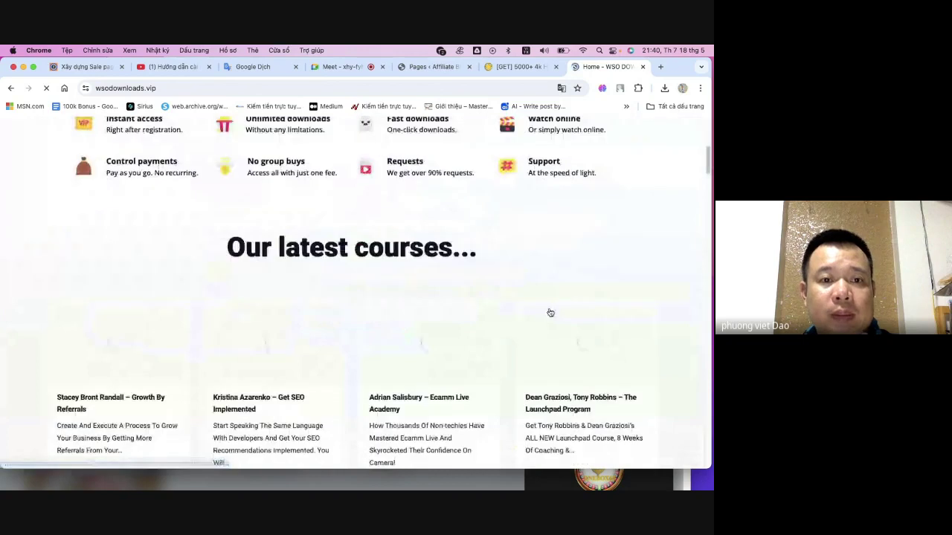
{"action": "scroll", "coordinate": [551, 312], "scroll_direction": "down", "scroll_amount": 5}
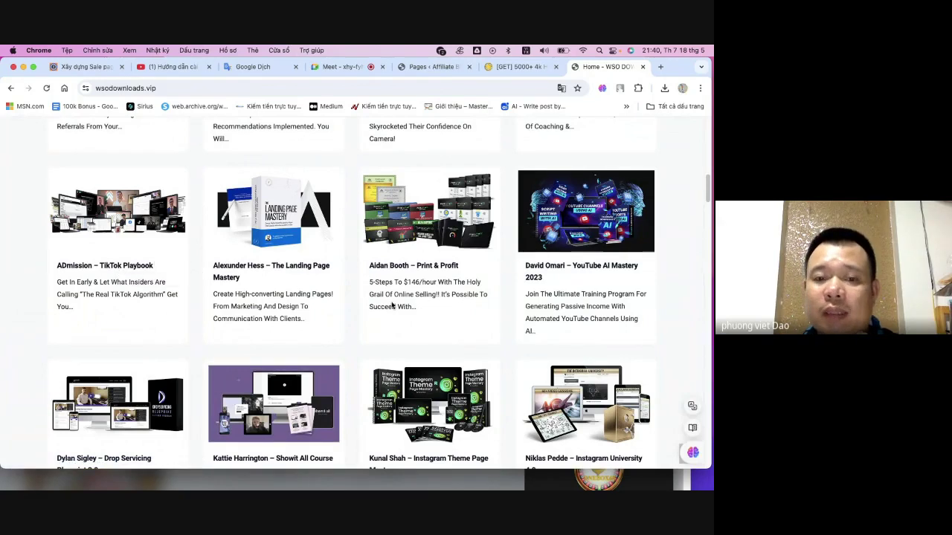
{"action": "scroll", "coordinate": [392, 305], "scroll_direction": "down", "scroll_amount": 3}
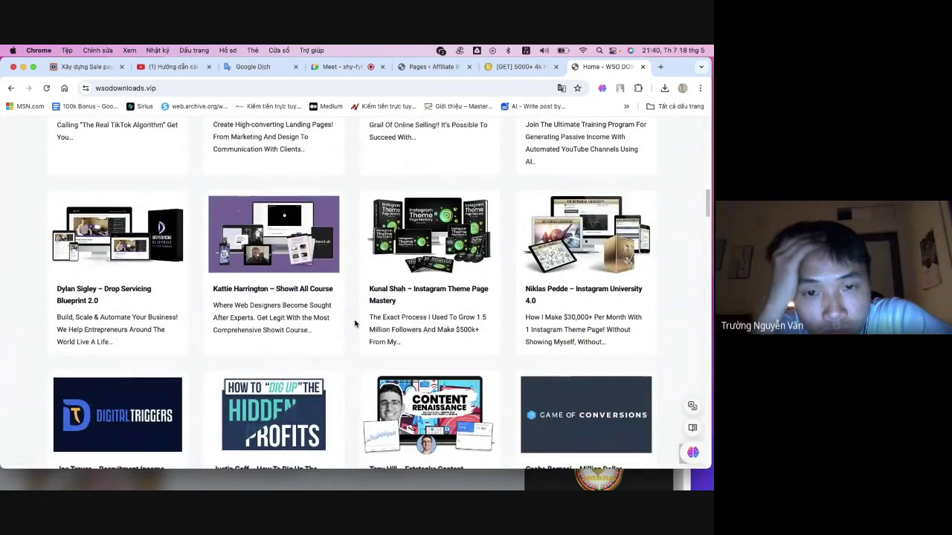
{"action": "scroll", "coordinate": [355, 324], "scroll_direction": "down", "scroll_amount": 4}
{"action": "scroll", "coordinate": [354, 325], "scroll_direction": "up", "scroll_amount": 10}
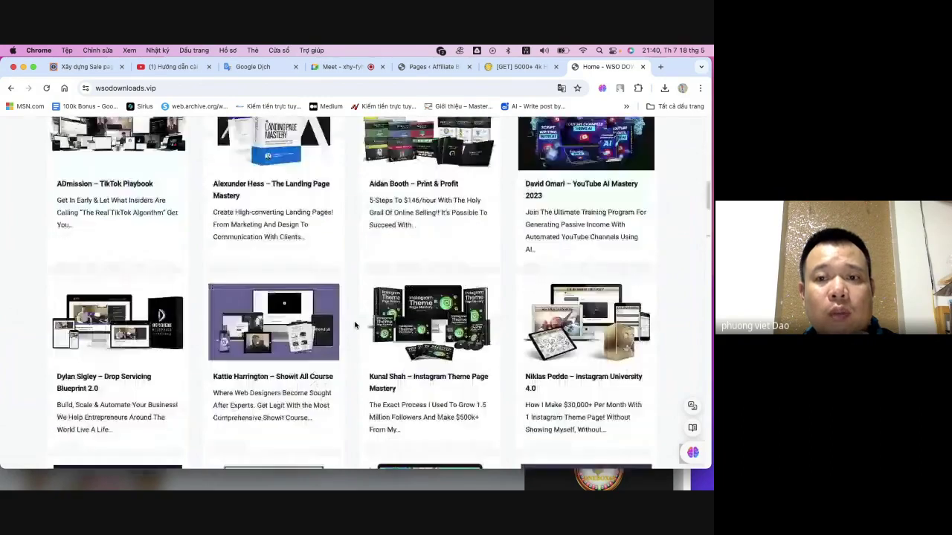
{"action": "scroll", "coordinate": [355, 325], "scroll_direction": "up", "scroll_amount": 3}
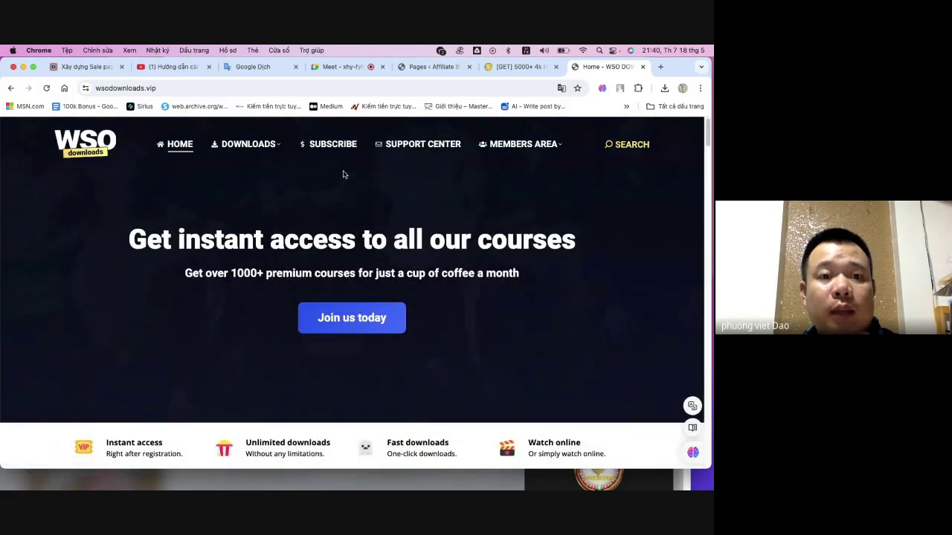
{"action": "mouse_move", "coordinate": [239, 147]}
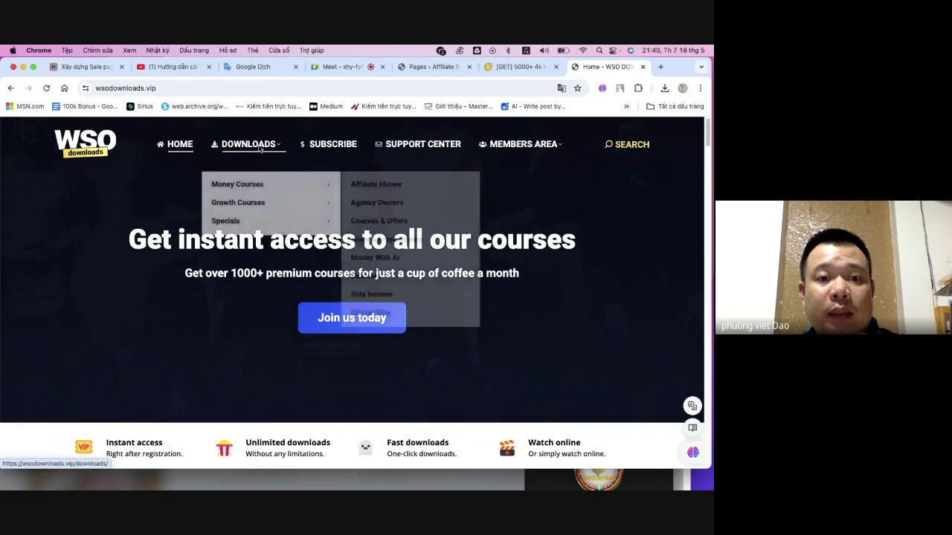
{"action": "mouse_move", "coordinate": [261, 186]}
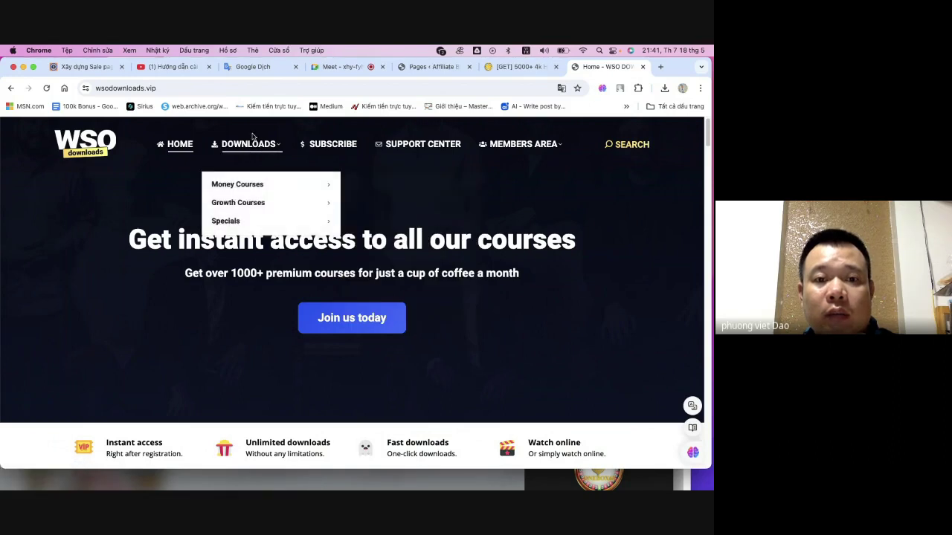
{"action": "mouse_move", "coordinate": [250, 204]}
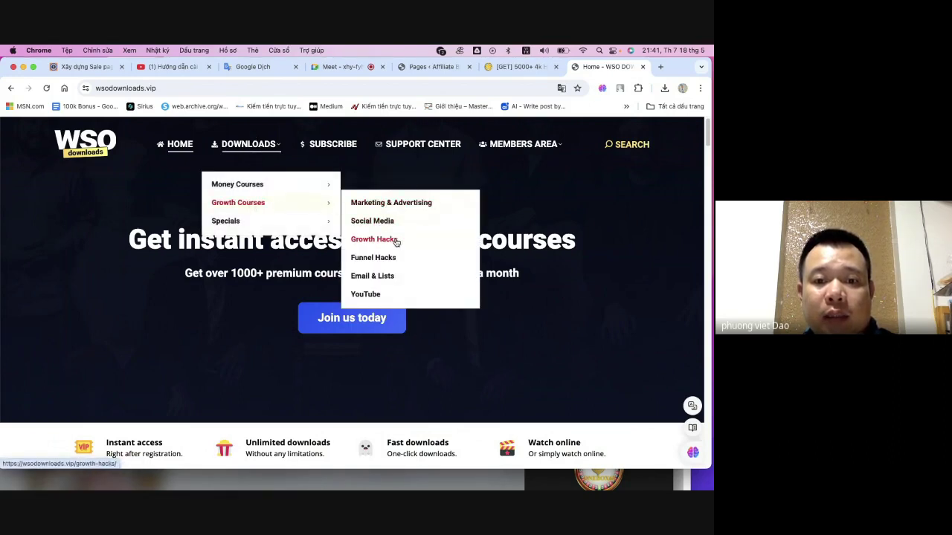
{"action": "mouse_move", "coordinate": [234, 223]}
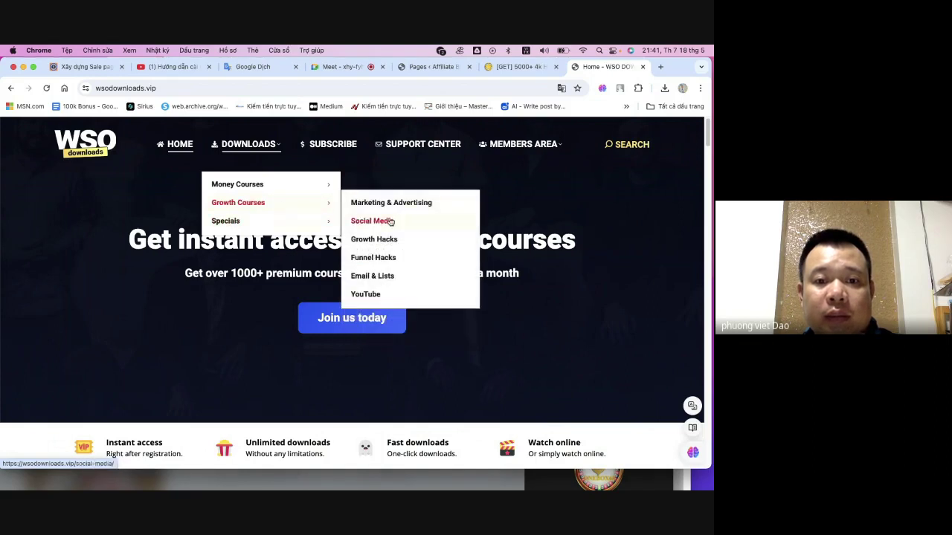
- Open the Marketing & Advertising course category and bookmark it on the bookmarks bar
{"action": "left_click", "coordinate": [376, 199]}
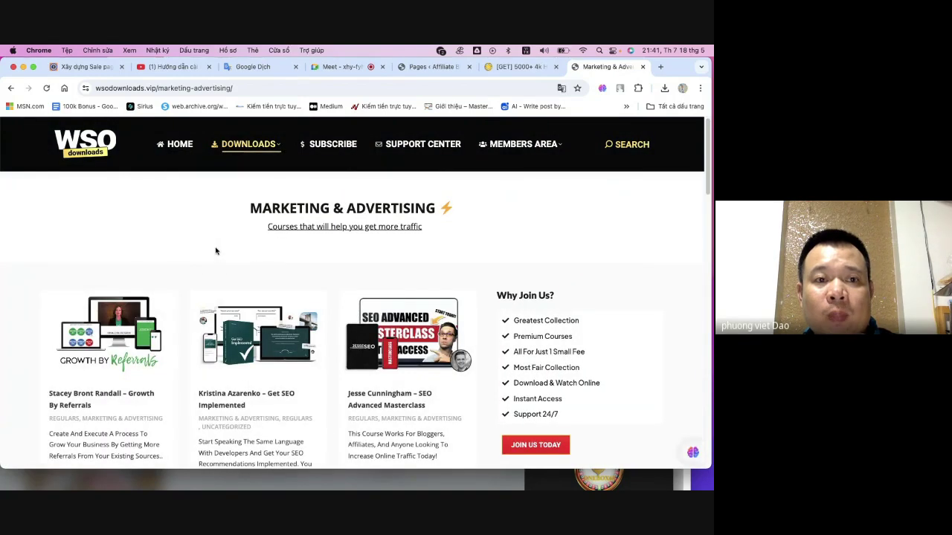
{"action": "left_click_drag", "start_coordinate": [86, 88], "coordinate": [594, 111]}
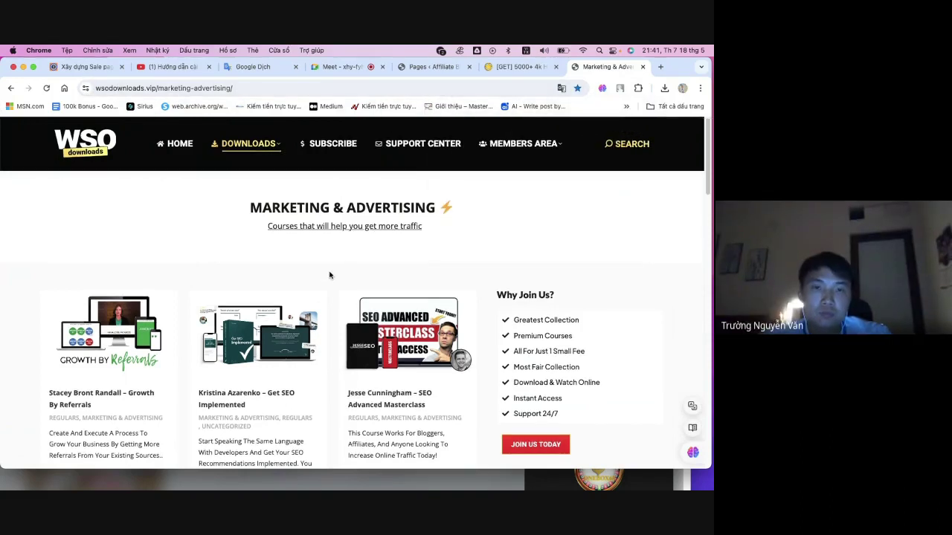
{"action": "scroll", "coordinate": [330, 275], "scroll_direction": "down", "scroll_amount": 5}
{"action": "scroll", "coordinate": [329, 278], "scroll_direction": "up", "scroll_amount": 2}
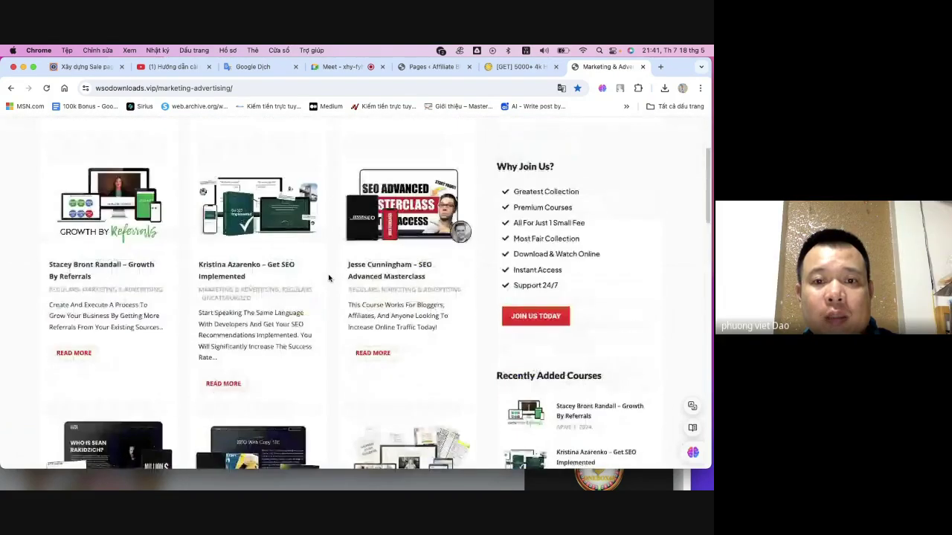
{"action": "scroll", "coordinate": [216, 292], "scroll_direction": "down", "scroll_amount": 6}
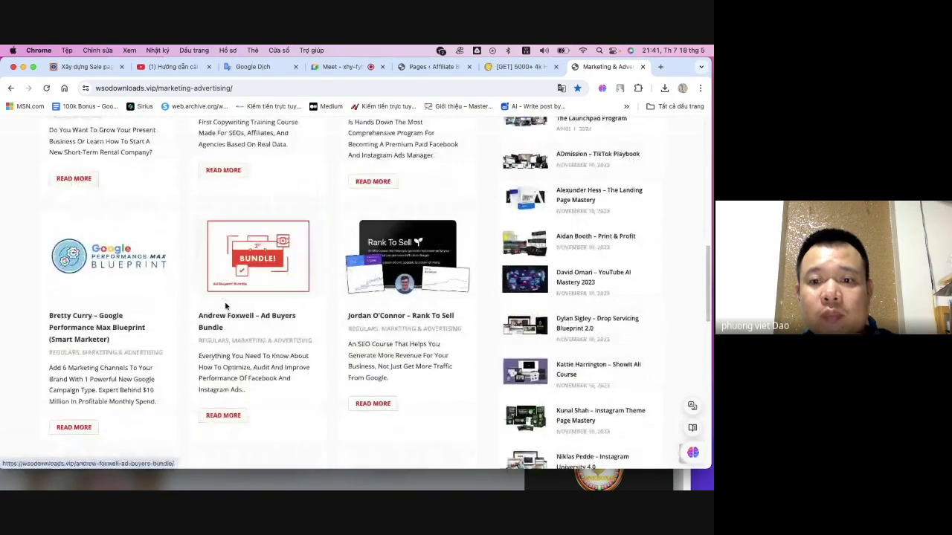
{"action": "scroll", "coordinate": [225, 305], "scroll_direction": "down", "scroll_amount": 3}
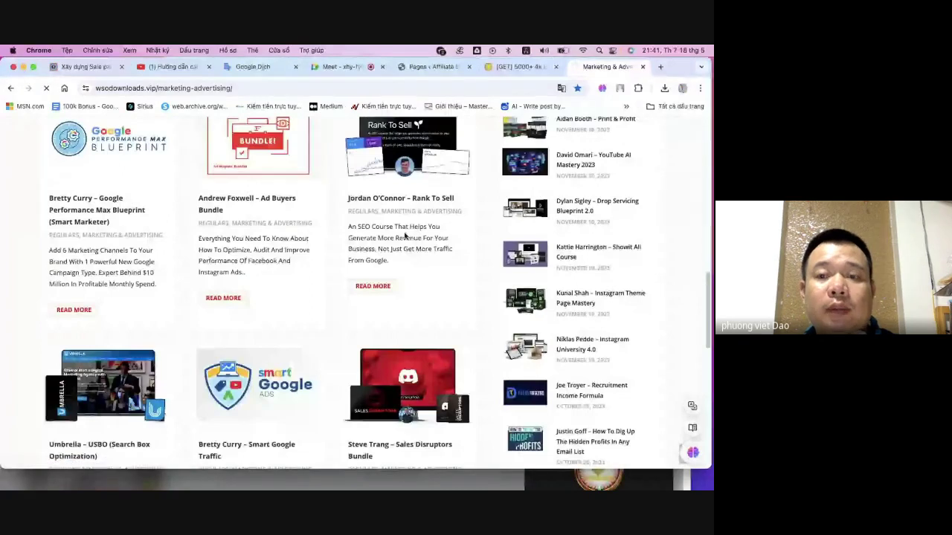
- Open the full Marketing & Advertising category archive and browse its course listings
{"action": "left_click", "coordinate": [366, 246]}
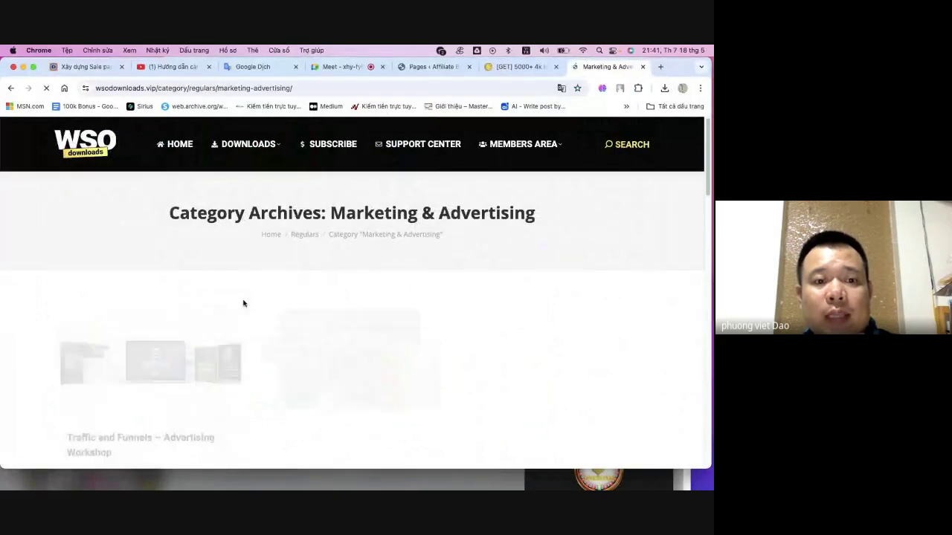
{"action": "scroll", "coordinate": [240, 300], "scroll_direction": "down", "scroll_amount": 4}
{"action": "scroll", "coordinate": [268, 304], "scroll_direction": "down", "scroll_amount": 4}
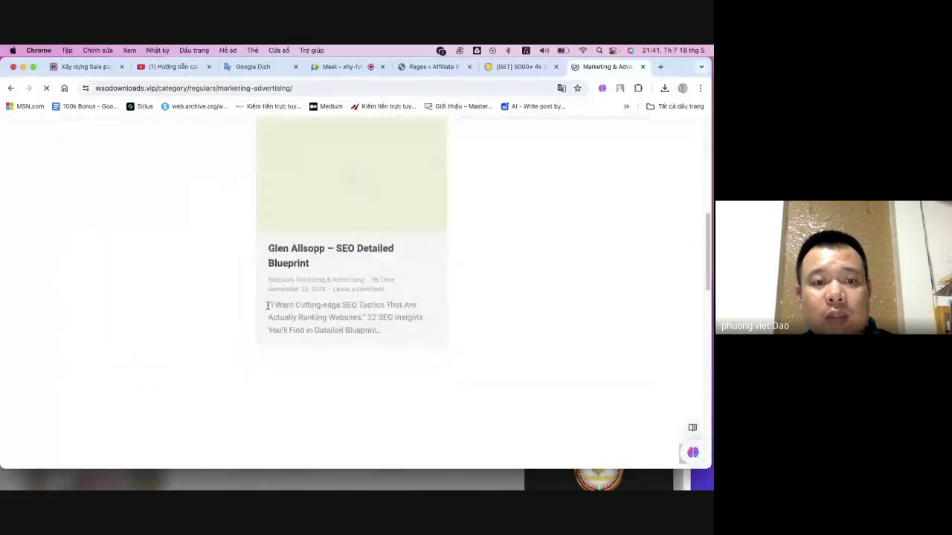
{"action": "scroll", "coordinate": [295, 280], "scroll_direction": "down", "scroll_amount": 4}
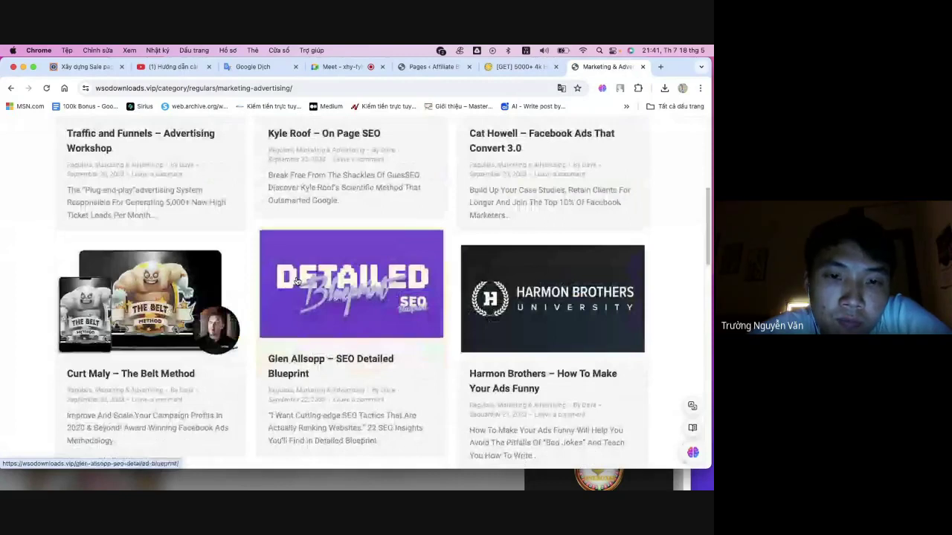
{"action": "scroll", "coordinate": [382, 244], "scroll_direction": "up", "scroll_amount": 1}
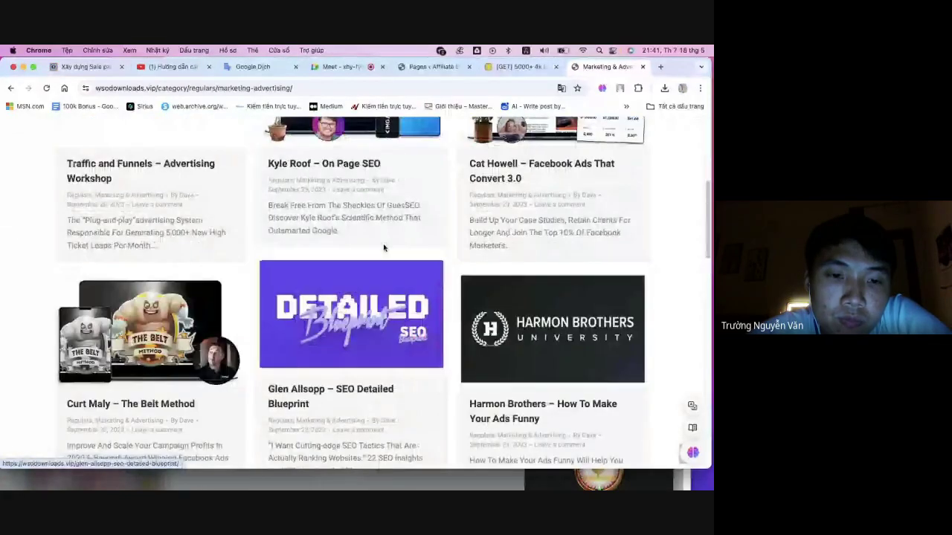
{"action": "scroll", "coordinate": [376, 247], "scroll_direction": "up", "scroll_amount": 5}
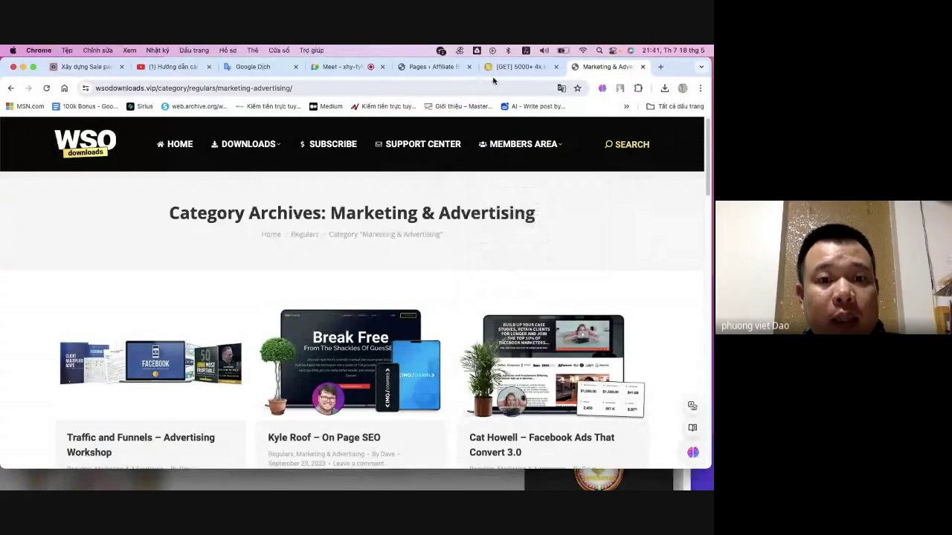
- Compare the 5000+ 4k videos forum thread with the category page, ending on the thread
{"action": "left_click", "coordinate": [513, 66]}
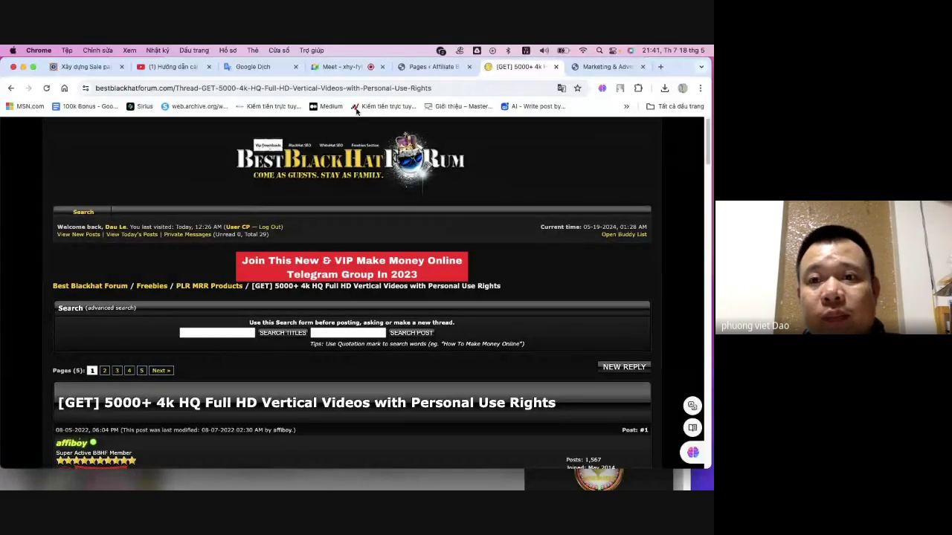
{"action": "left_click", "coordinate": [596, 67]}
{"action": "scroll", "coordinate": [694, 208], "scroll_direction": "down", "scroll_amount": 3}
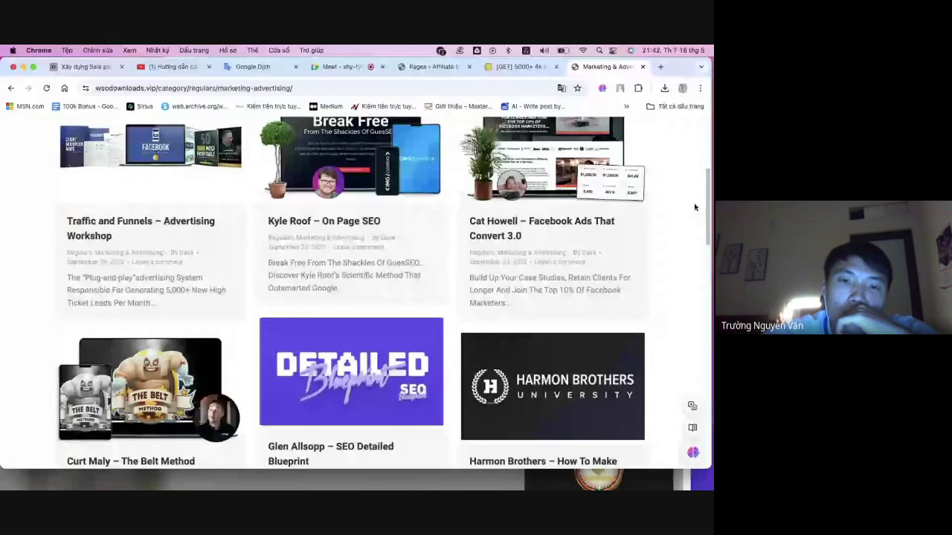
{"action": "scroll", "coordinate": [687, 210], "scroll_direction": "down", "scroll_amount": 1}
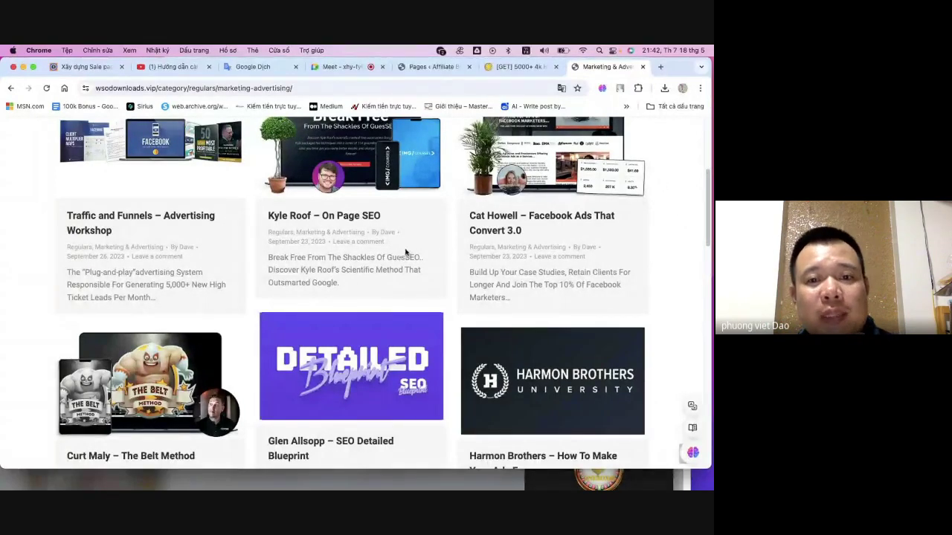
{"action": "scroll", "coordinate": [434, 253], "scroll_direction": "up", "scroll_amount": 4}
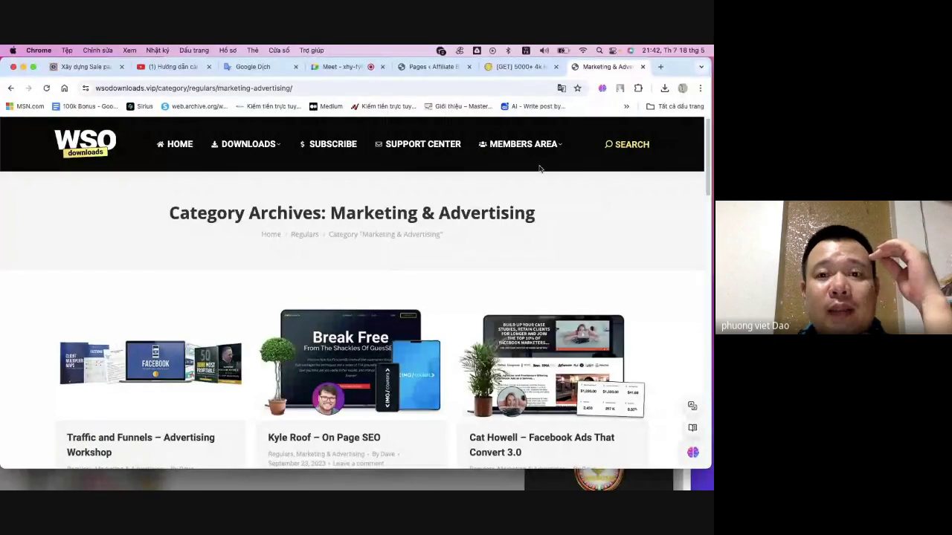
{"action": "left_click", "coordinate": [518, 68]}
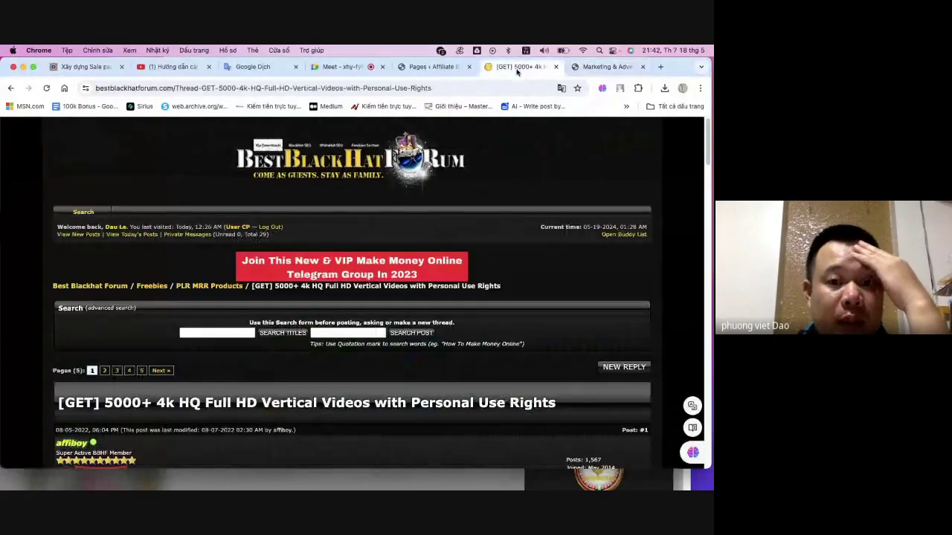
- Glance at the WordPress pages list tab and return to the Marketing & Advertising page
{"action": "scroll", "coordinate": [473, 207], "scroll_direction": "down", "scroll_amount": 5}
{"action": "scroll", "coordinate": [472, 202], "scroll_direction": "down", "scroll_amount": 10}
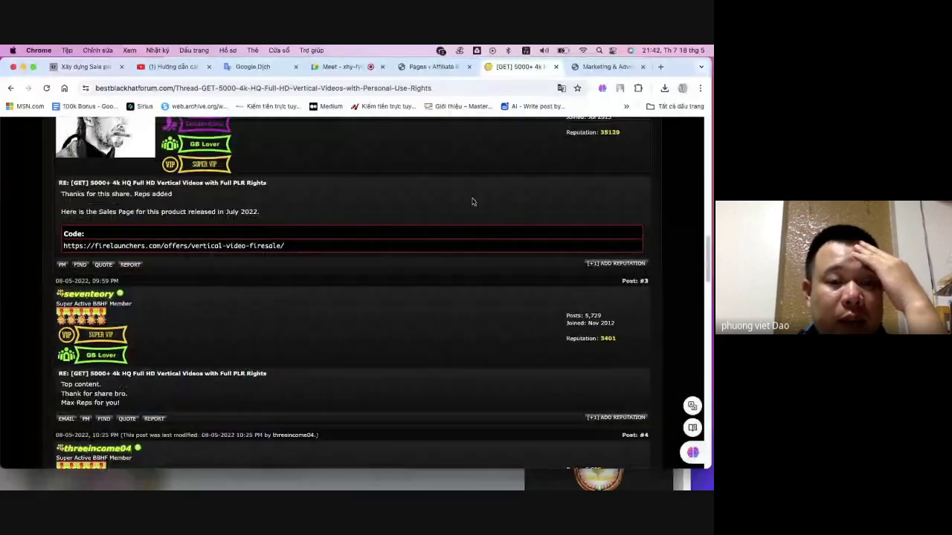
{"action": "scroll", "coordinate": [469, 183], "scroll_direction": "up", "scroll_amount": 7}
{"action": "left_click", "coordinate": [446, 67]}
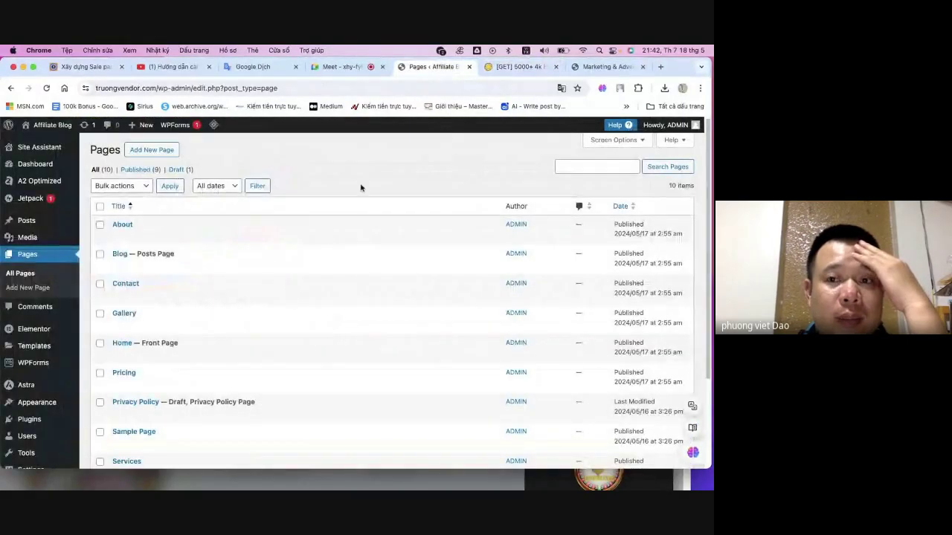
{"action": "left_click", "coordinate": [603, 69]}
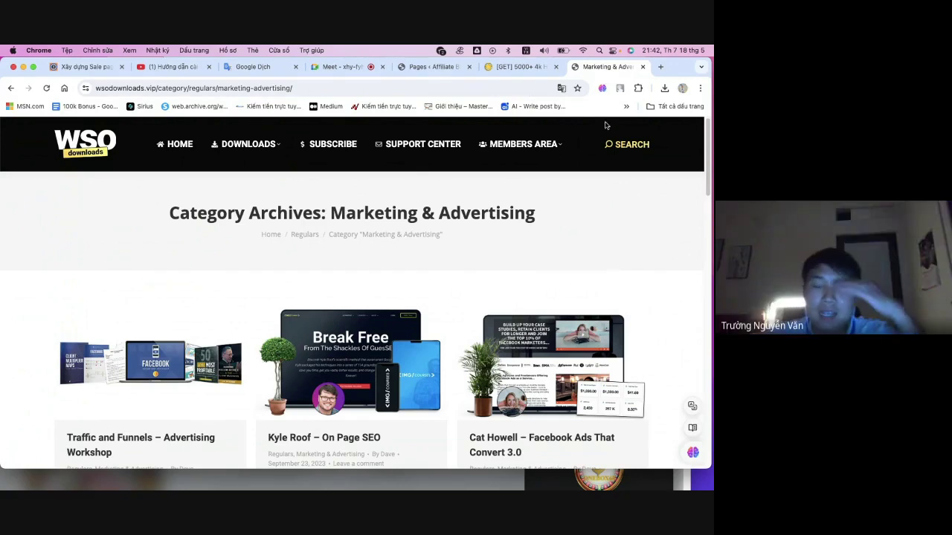
- Check the video meeting tab twice, returning each time to the Marketing & Advertising page
{"action": "scroll", "coordinate": [288, 218], "scroll_direction": "down", "scroll_amount": 3}
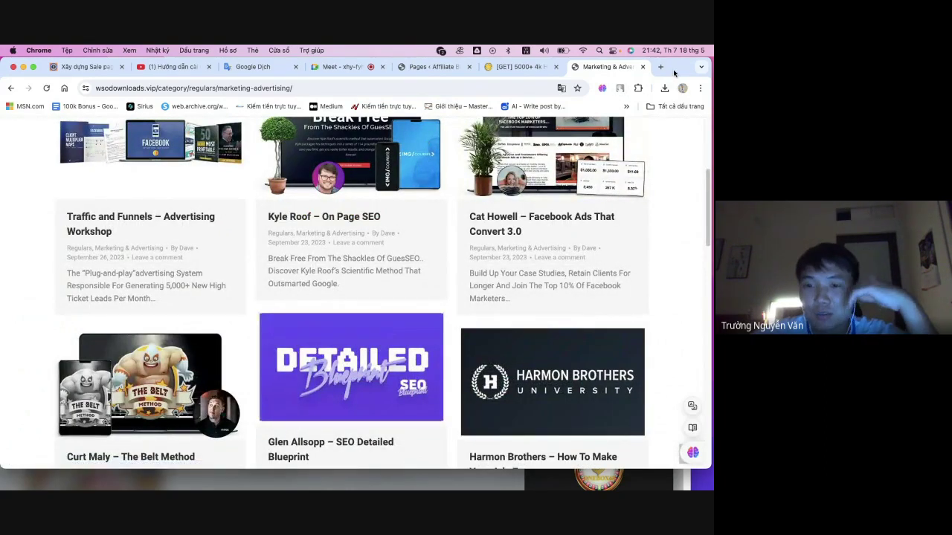
{"action": "left_click", "coordinate": [339, 66]}
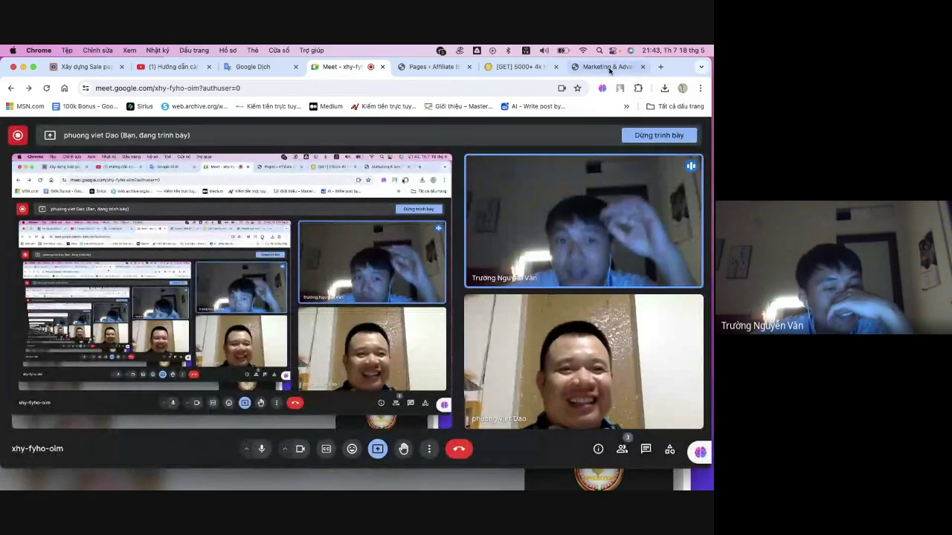
{"action": "left_click", "coordinate": [602, 67]}
{"action": "left_click", "coordinate": [341, 67]}
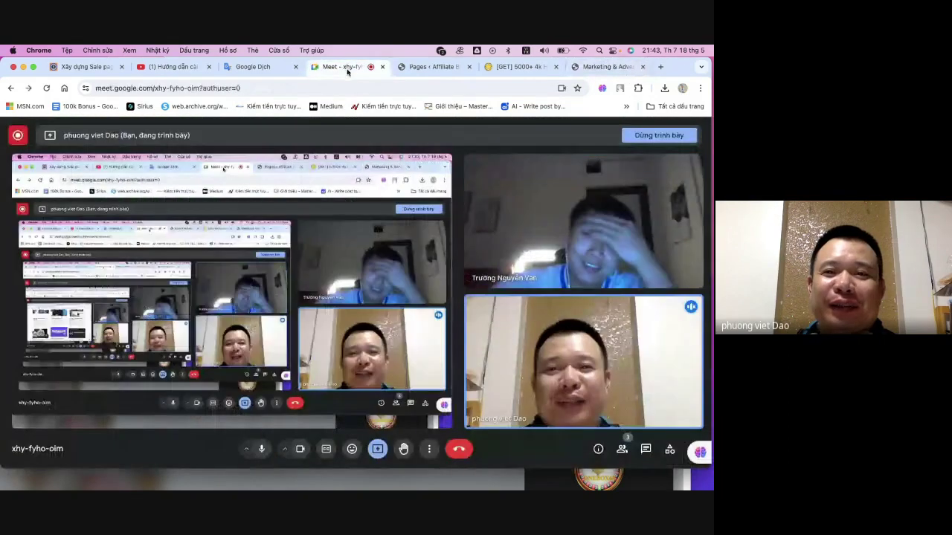
{"action": "left_click", "coordinate": [606, 66]}
- Scroll through the Marketing & Advertising category and select, then deselect, its page address
{"action": "scroll", "coordinate": [406, 270], "scroll_direction": "down", "scroll_amount": 10}
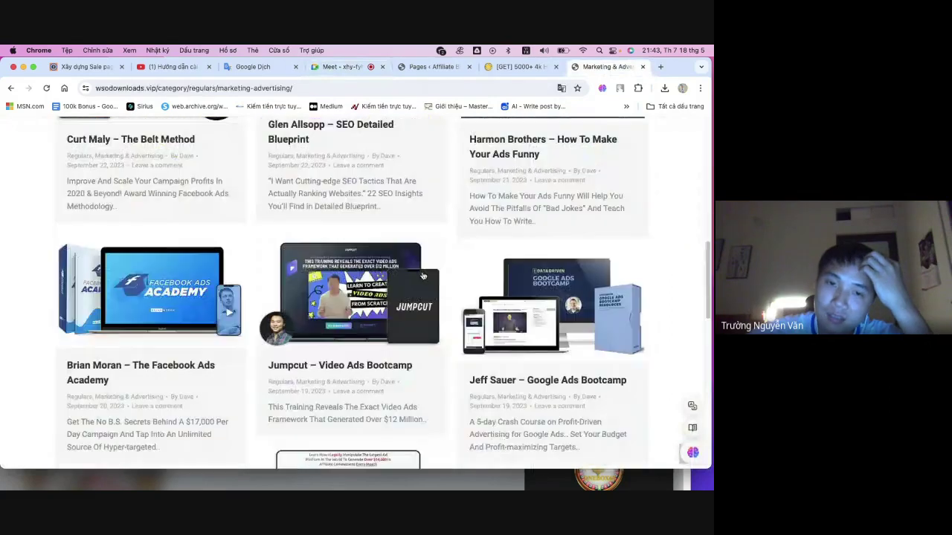
{"action": "scroll", "coordinate": [223, 320], "scroll_direction": "down", "scroll_amount": 5}
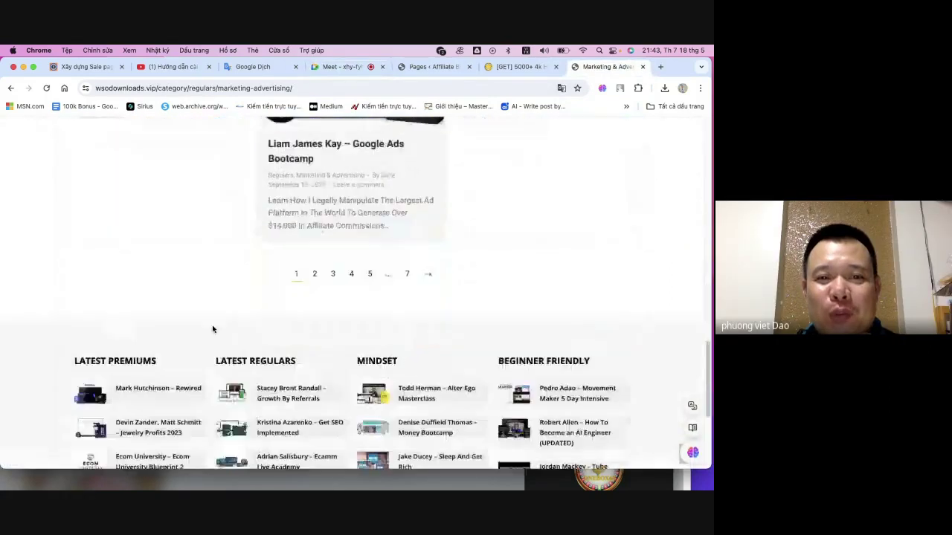
{"action": "scroll", "coordinate": [264, 318], "scroll_direction": "up", "scroll_amount": 5}
{"action": "scroll", "coordinate": [264, 318], "scroll_direction": "up", "scroll_amount": 10}
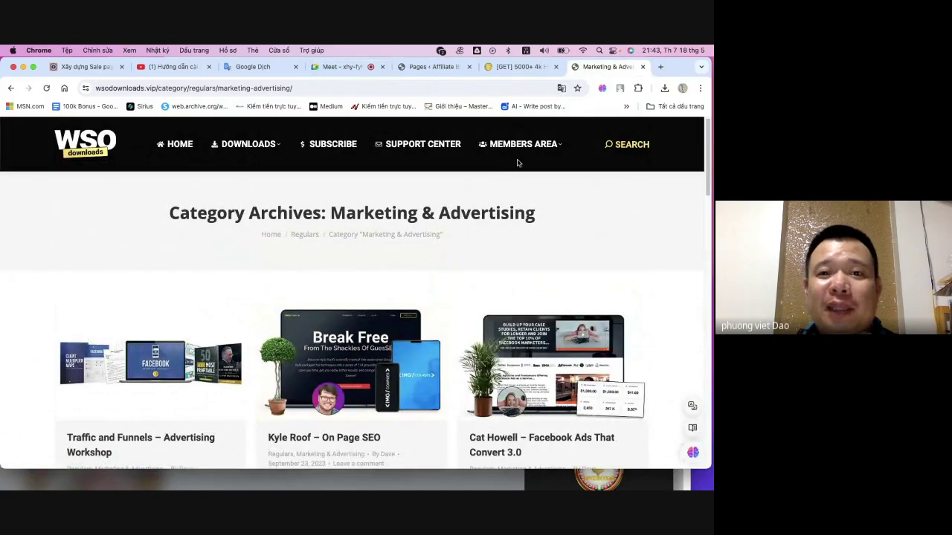
{"action": "left_click", "coordinate": [436, 83]}
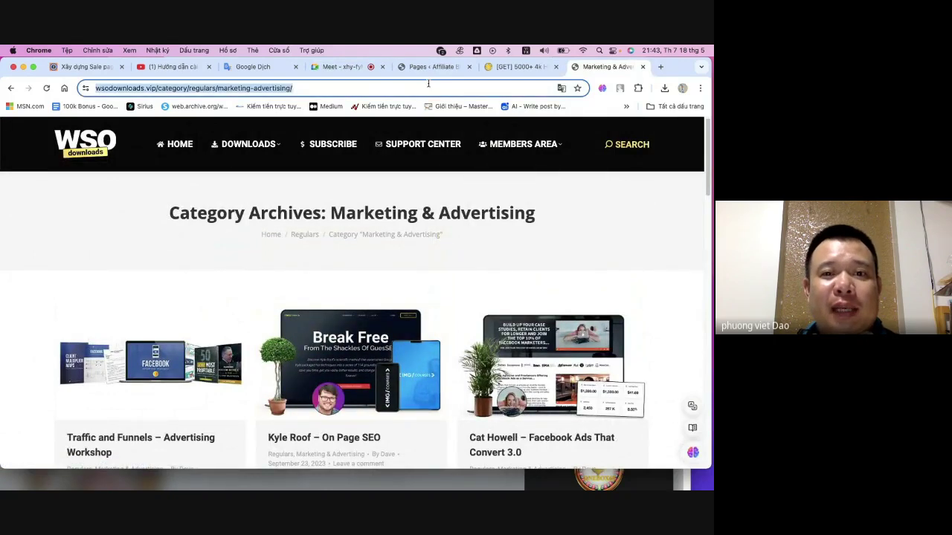
{"action": "left_click", "coordinate": [444, 84]}
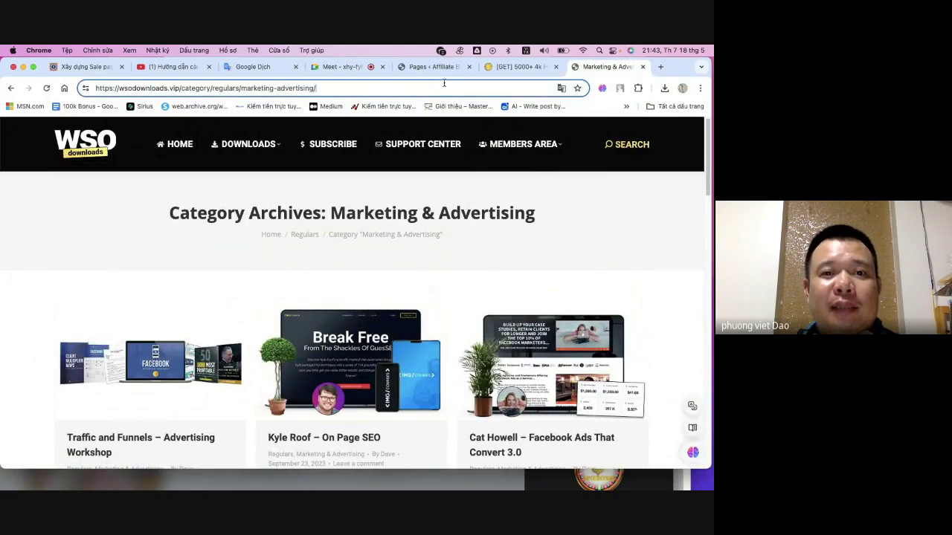
- Switch between the category page and the 5000+ 4k vertical videos forum thread, ending on the thread
{"action": "left_click", "coordinate": [530, 67]}
{"action": "left_click", "coordinate": [599, 66]}
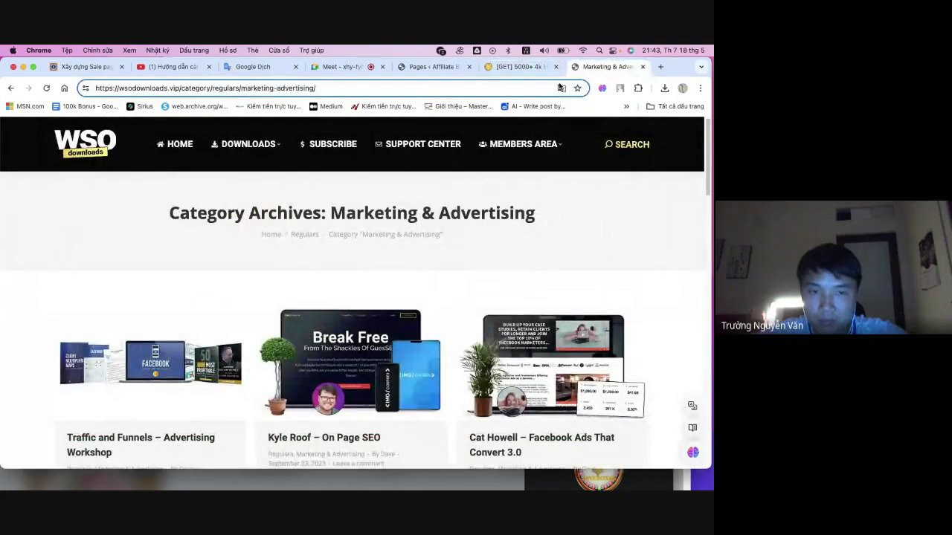
{"action": "left_click", "coordinate": [520, 66]}
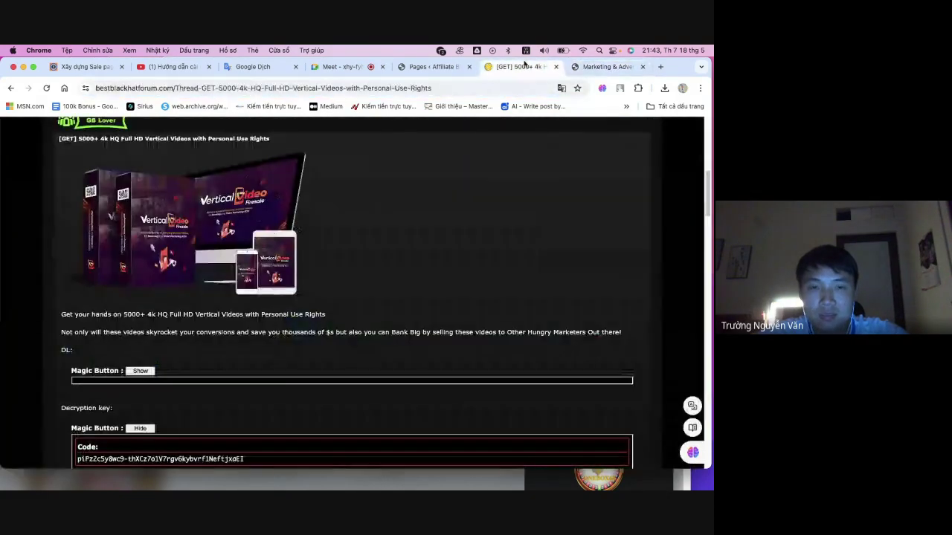
{"action": "scroll", "coordinate": [357, 223], "scroll_direction": "up", "scroll_amount": 10}
{"action": "left_click", "coordinate": [88, 66]}
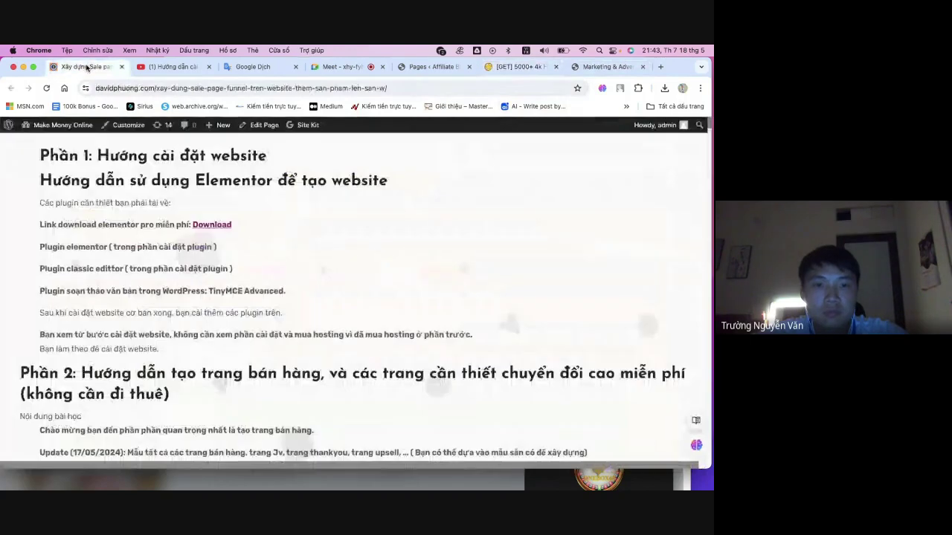
{"action": "scroll", "coordinate": [339, 427], "scroll_direction": "down", "scroll_amount": 5}
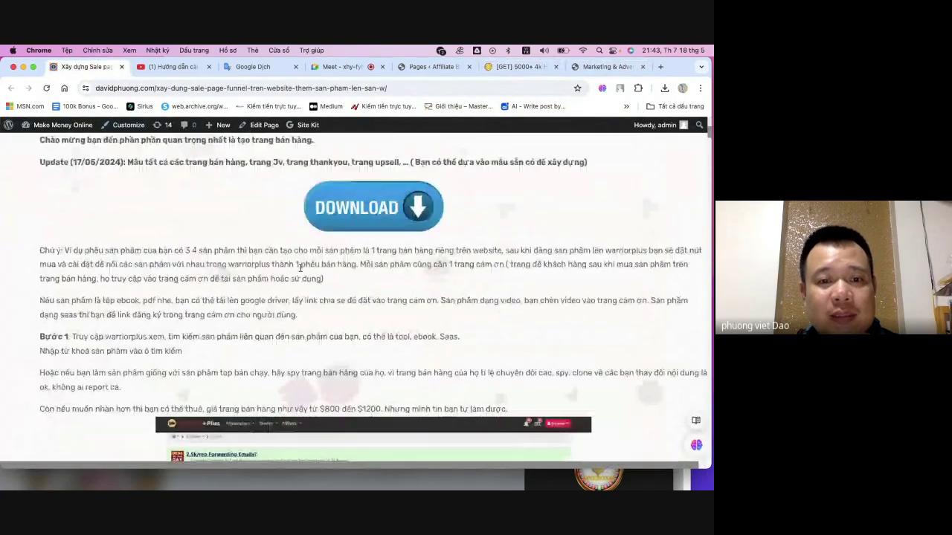
{"action": "scroll", "coordinate": [323, 232], "scroll_direction": "down", "scroll_amount": 1}
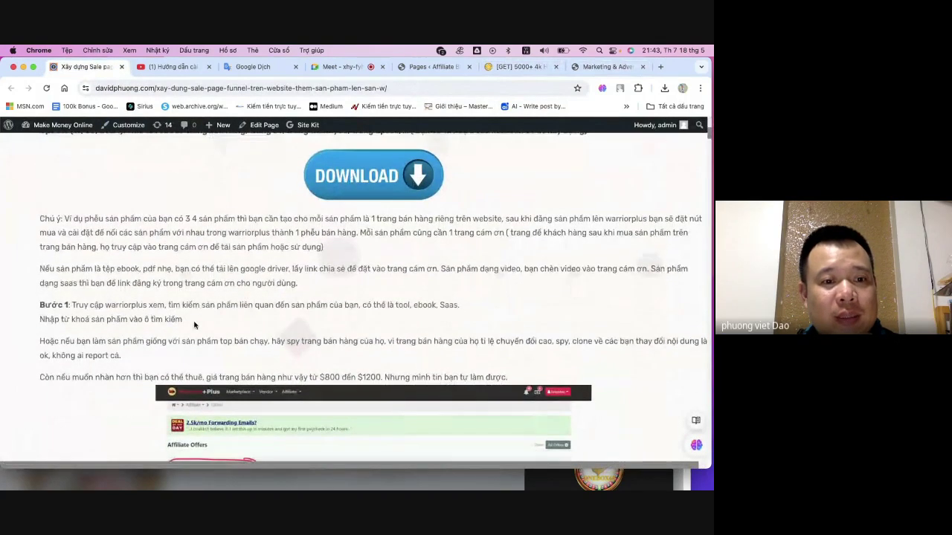
{"action": "left_click_drag", "start_coordinate": [117, 305], "coordinate": [266, 314]}
{"action": "left_click", "coordinate": [195, 376]}
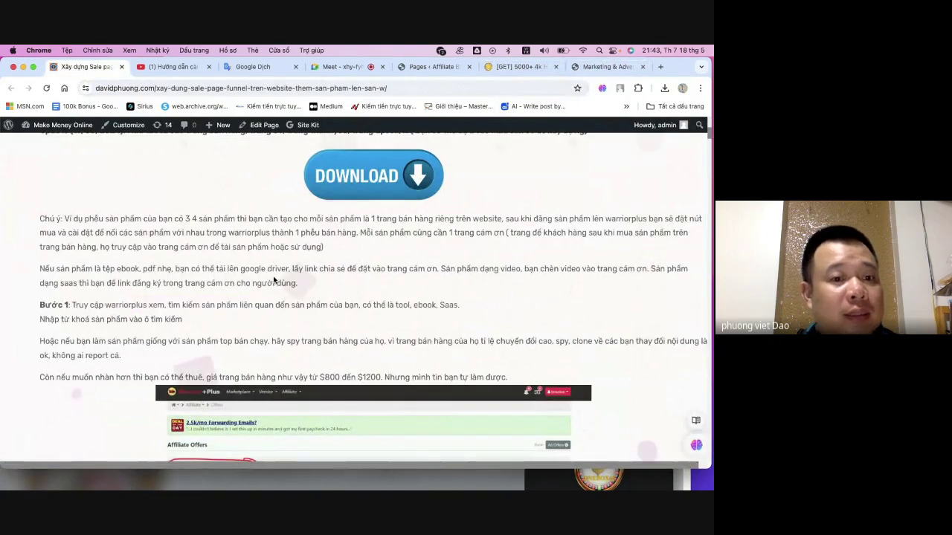
{"action": "scroll", "coordinate": [272, 288], "scroll_direction": "up", "scroll_amount": 2}
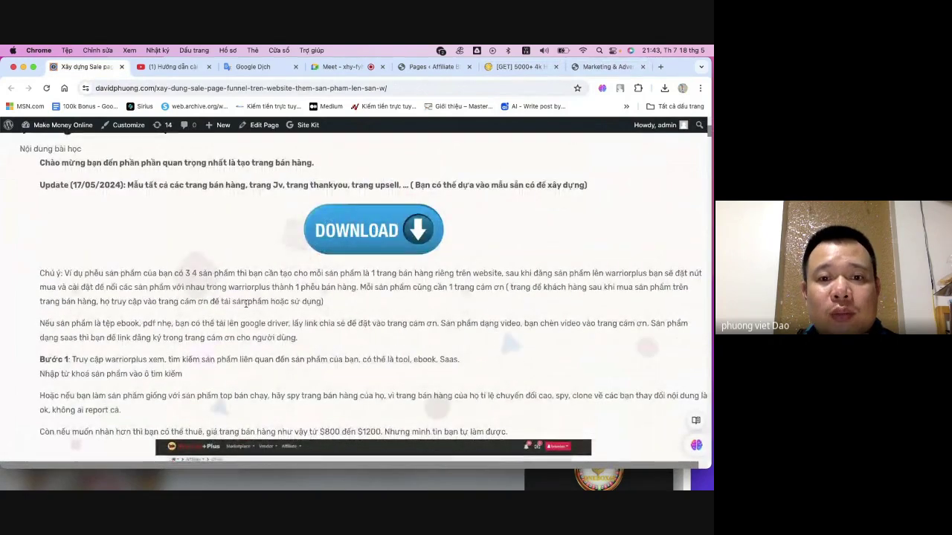
{"action": "scroll", "coordinate": [338, 321], "scroll_direction": "down", "scroll_amount": 5}
{"action": "scroll", "coordinate": [338, 318], "scroll_direction": "down", "scroll_amount": 8}
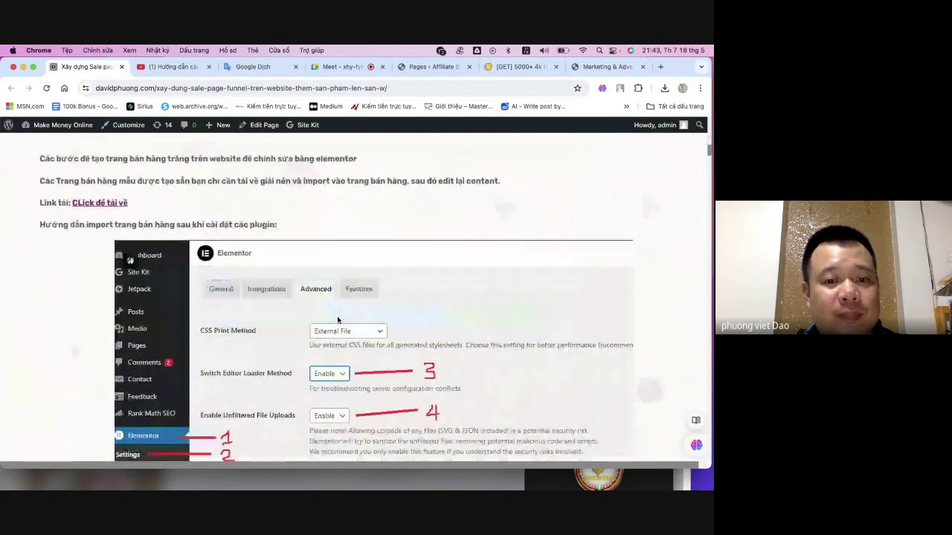
{"action": "scroll", "coordinate": [338, 320], "scroll_direction": "up", "scroll_amount": 2}
{"action": "scroll", "coordinate": [337, 320], "scroll_direction": "down", "scroll_amount": 3}
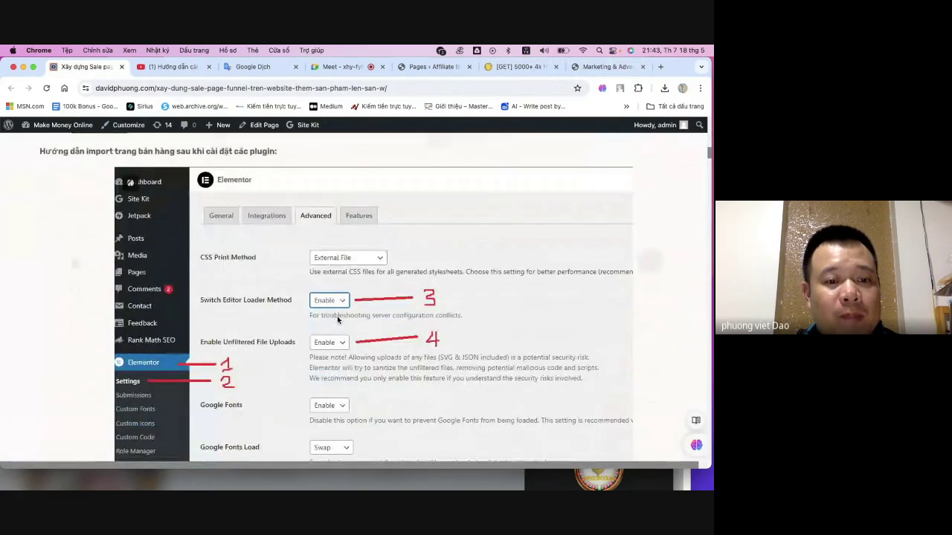
{"action": "scroll", "coordinate": [338, 318], "scroll_direction": "up", "scroll_amount": 3}
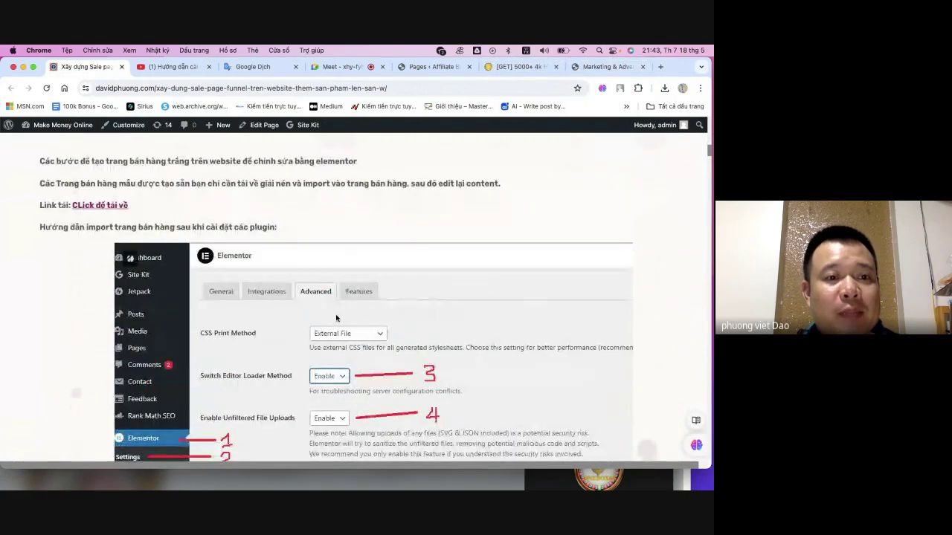
{"action": "left_click_drag", "start_coordinate": [132, 227], "coordinate": [220, 227]}
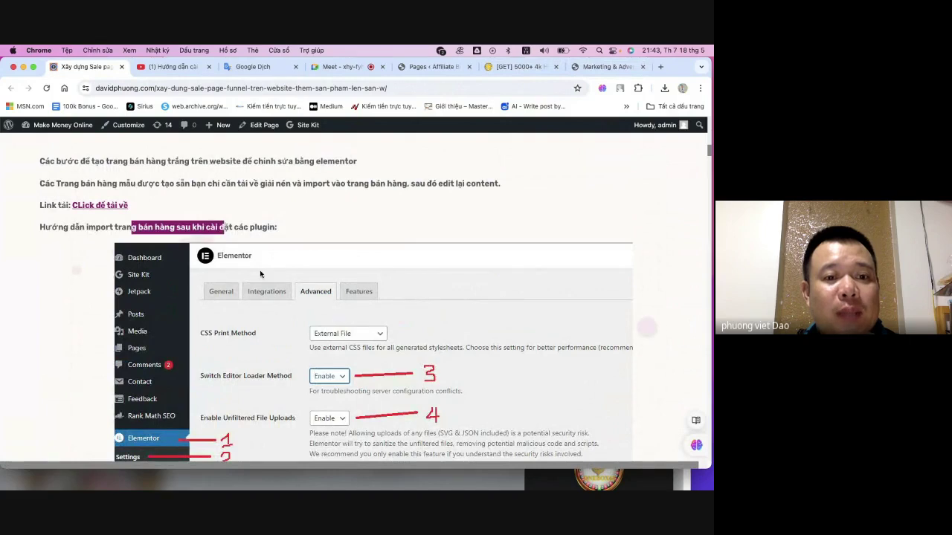
{"action": "scroll", "coordinate": [353, 300], "scroll_direction": "down", "scroll_amount": 8}
{"action": "scroll", "coordinate": [352, 301], "scroll_direction": "down", "scroll_amount": 8}
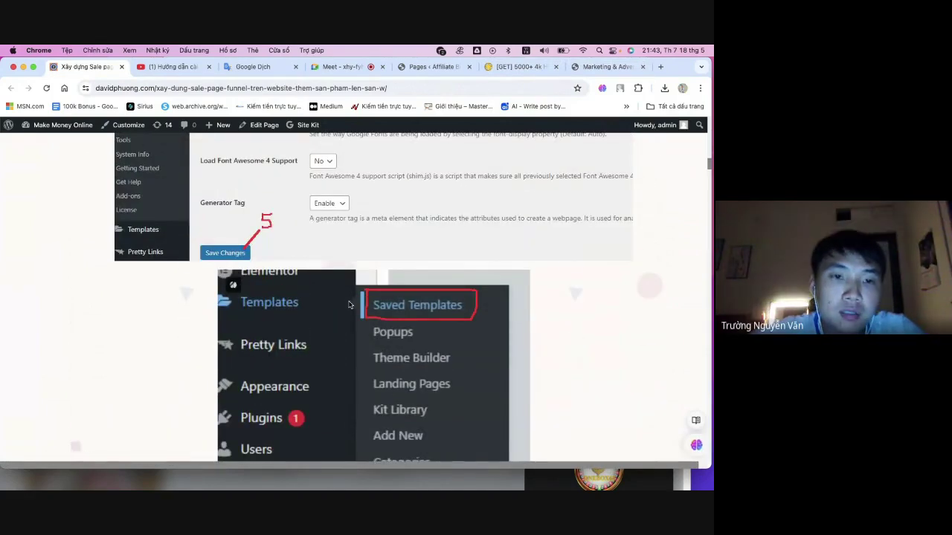
{"action": "scroll", "coordinate": [349, 305], "scroll_direction": "up", "scroll_amount": 15}
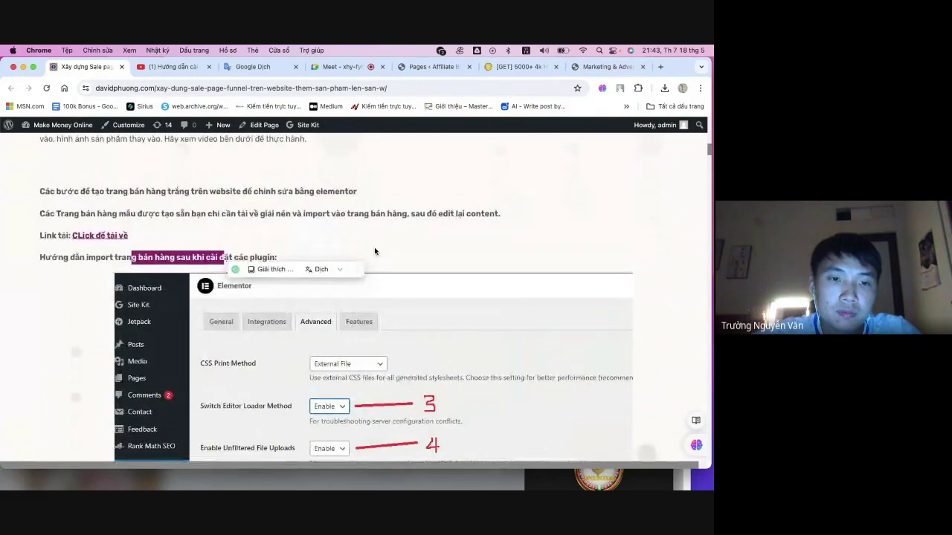
{"action": "scroll", "coordinate": [374, 251], "scroll_direction": "up", "scroll_amount": 2}
{"action": "left_click_drag", "start_coordinate": [289, 261], "coordinate": [378, 266]}
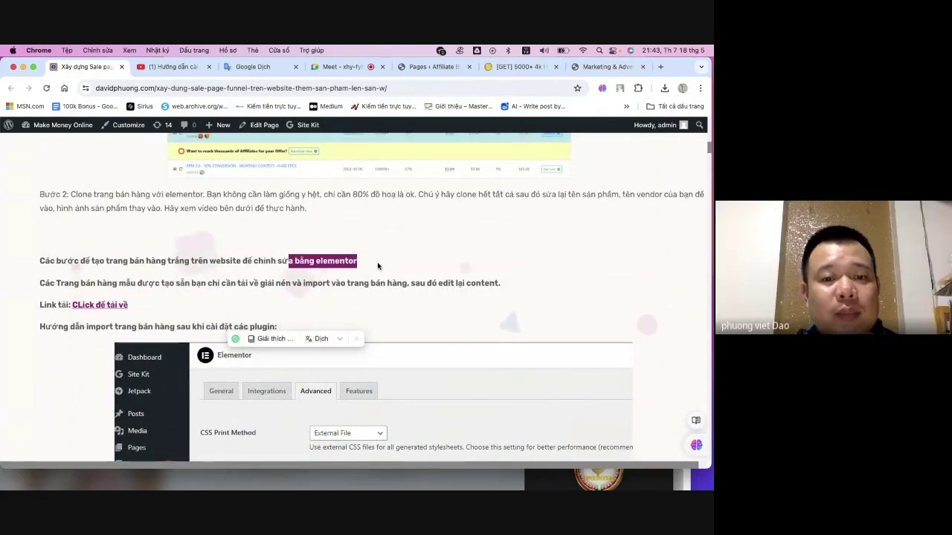
{"action": "left_click_drag", "start_coordinate": [209, 261], "coordinate": [322, 257]}
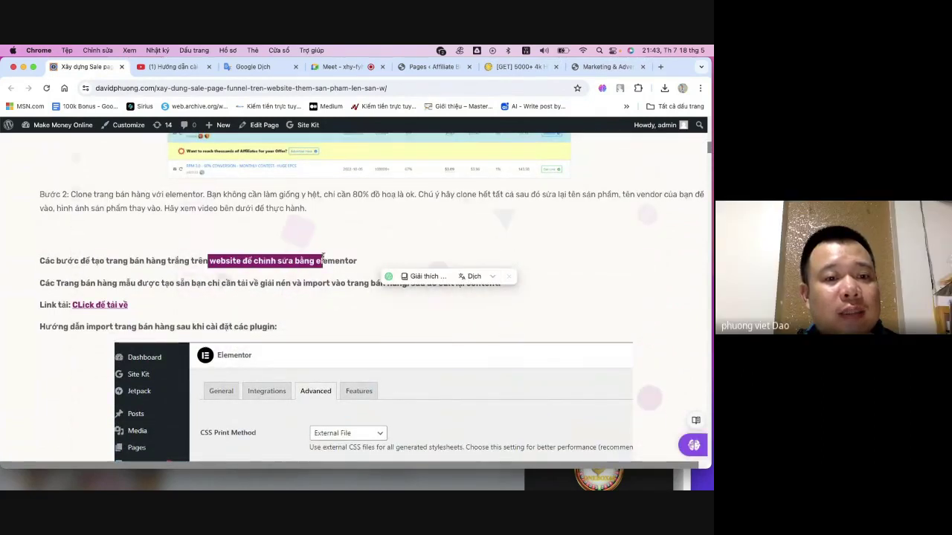
{"action": "scroll", "coordinate": [322, 261], "scroll_direction": "up", "scroll_amount": 2}
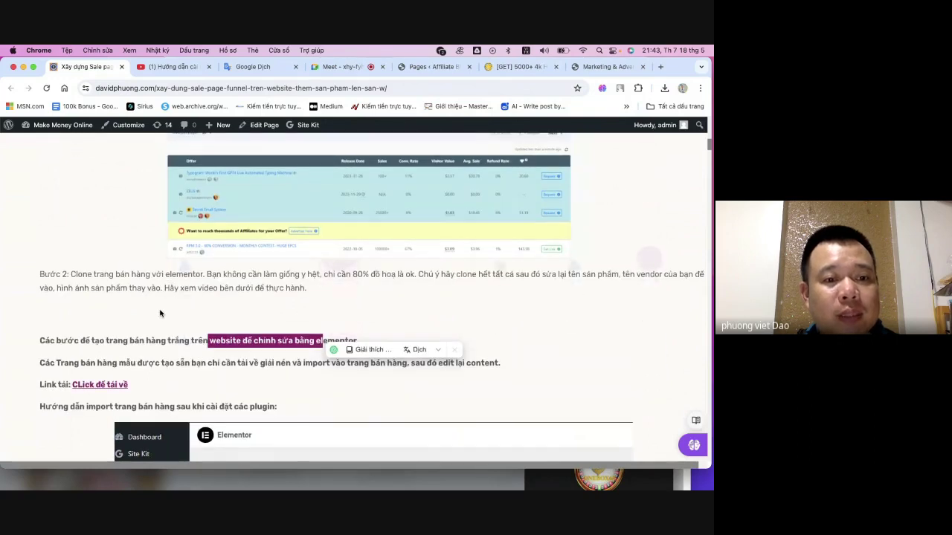
{"action": "scroll", "coordinate": [159, 314], "scroll_direction": "down", "scroll_amount": 1}
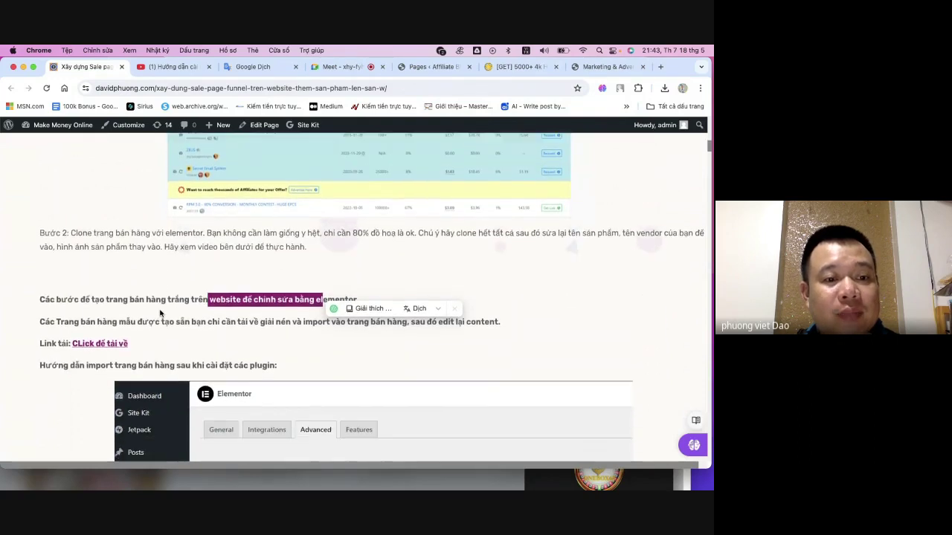
{"action": "left_click", "coordinate": [223, 335]}
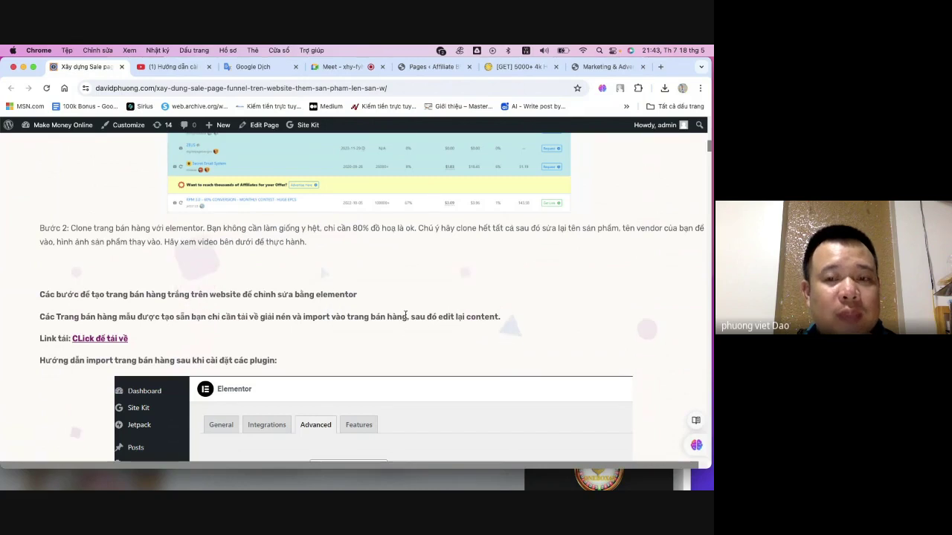
{"action": "scroll", "coordinate": [406, 316], "scroll_direction": "down", "scroll_amount": 5}
{"action": "scroll", "coordinate": [408, 322], "scroll_direction": "up", "scroll_amount": 9}
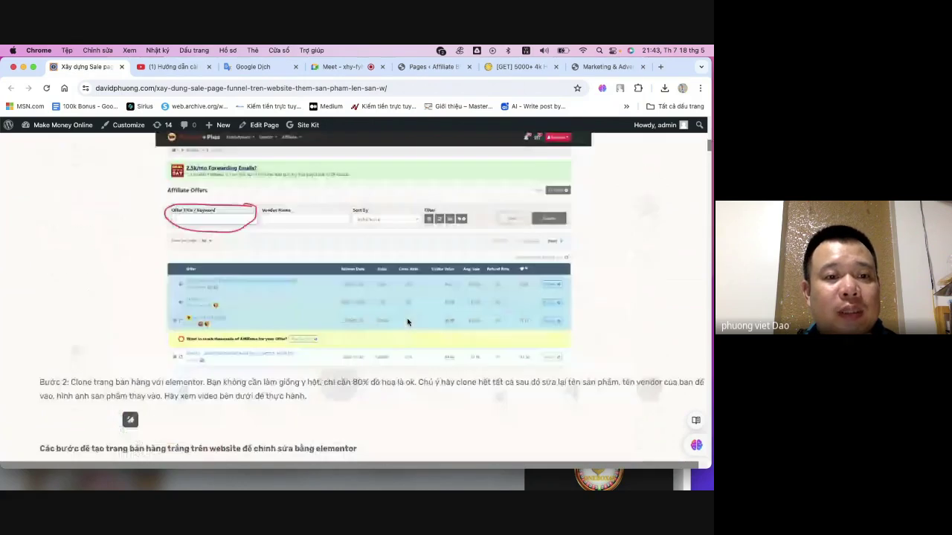
{"action": "scroll", "coordinate": [408, 323], "scroll_direction": "up", "scroll_amount": 4}
{"action": "scroll", "coordinate": [408, 320], "scroll_direction": "down", "scroll_amount": 9}
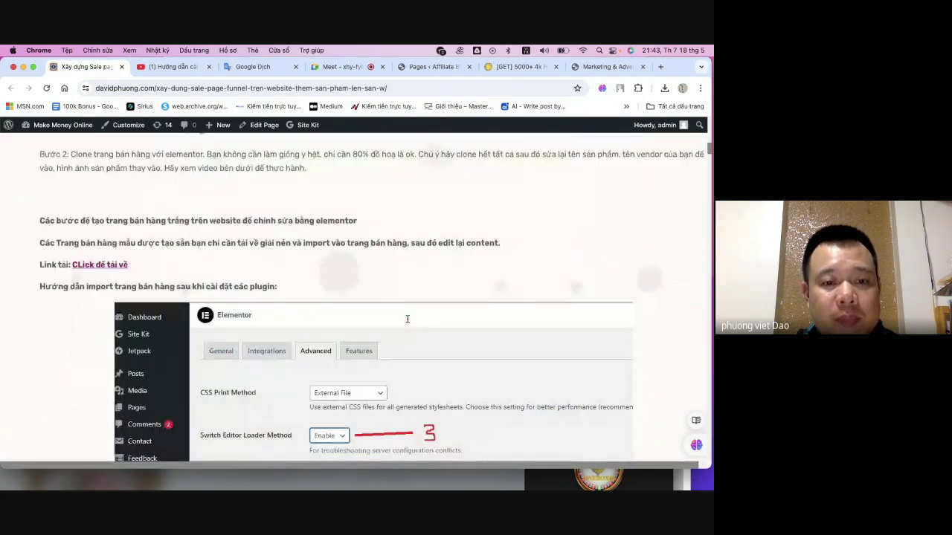
{"action": "scroll", "coordinate": [408, 320], "scroll_direction": "down", "scroll_amount": 4}
{"action": "scroll", "coordinate": [402, 320], "scroll_direction": "up", "scroll_amount": 1}
{"action": "scroll", "coordinate": [216, 332], "scroll_direction": "down", "scroll_amount": 12}
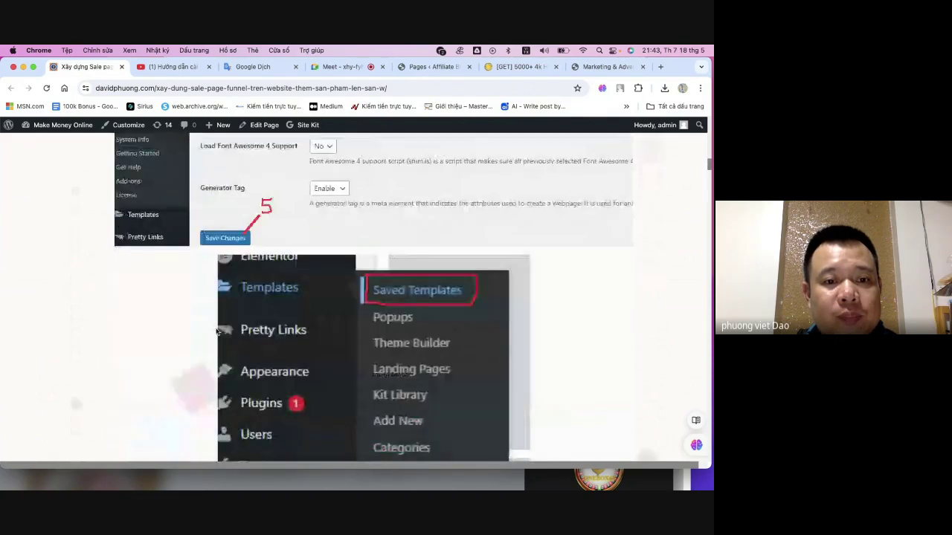
{"action": "scroll", "coordinate": [216, 332], "scroll_direction": "down", "scroll_amount": 3}
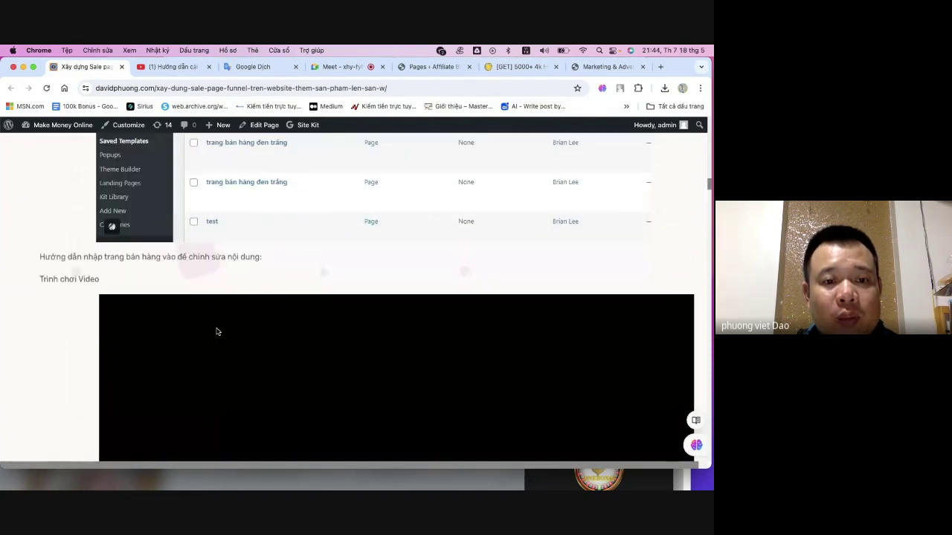
{"action": "scroll", "coordinate": [216, 332], "scroll_direction": "down", "scroll_amount": 12}
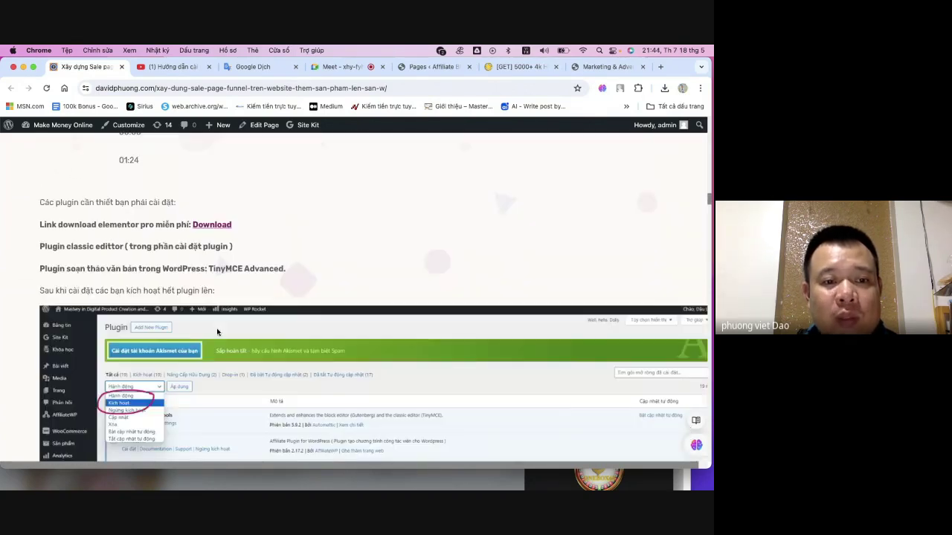
{"action": "scroll", "coordinate": [218, 332], "scroll_direction": "down", "scroll_amount": 2}
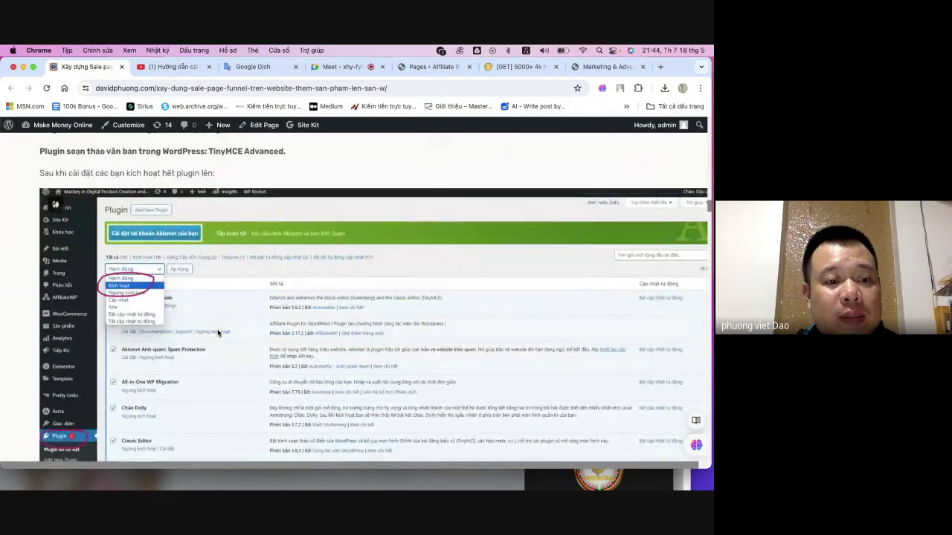
{"action": "scroll", "coordinate": [218, 331], "scroll_direction": "down", "scroll_amount": 2}
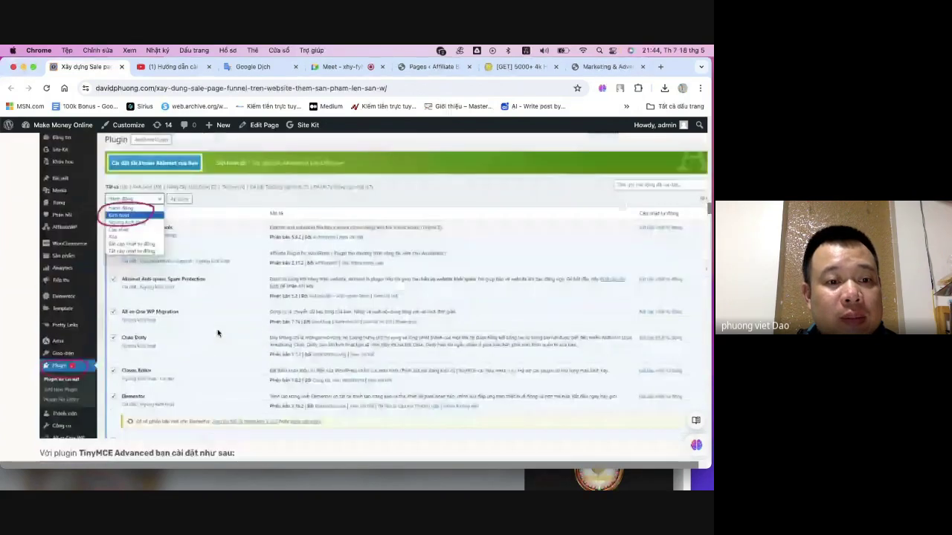
{"action": "scroll", "coordinate": [218, 332], "scroll_direction": "down", "scroll_amount": 1}
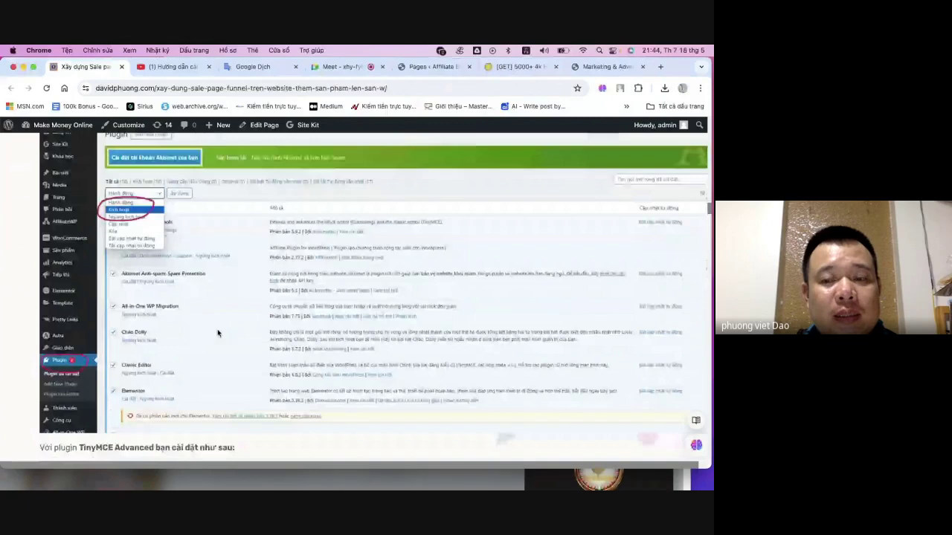
{"action": "scroll", "coordinate": [218, 333], "scroll_direction": "down", "scroll_amount": 3}
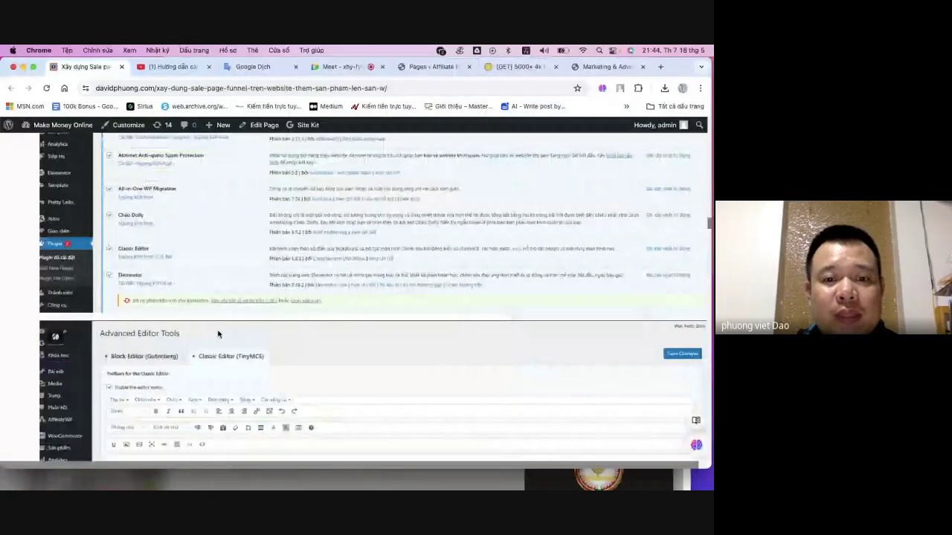
{"action": "scroll", "coordinate": [330, 298], "scroll_direction": "down", "scroll_amount": 5}
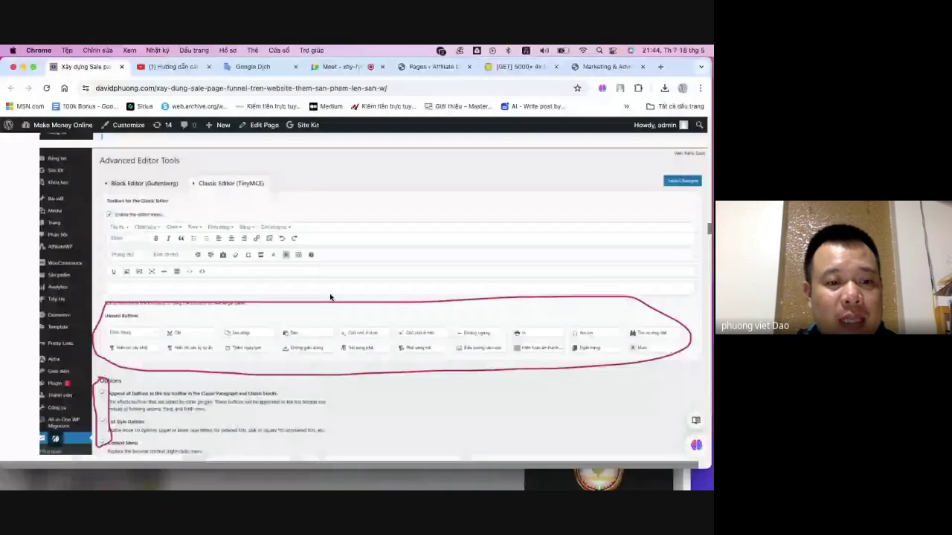
{"action": "scroll", "coordinate": [208, 356], "scroll_direction": "up", "scroll_amount": 15}
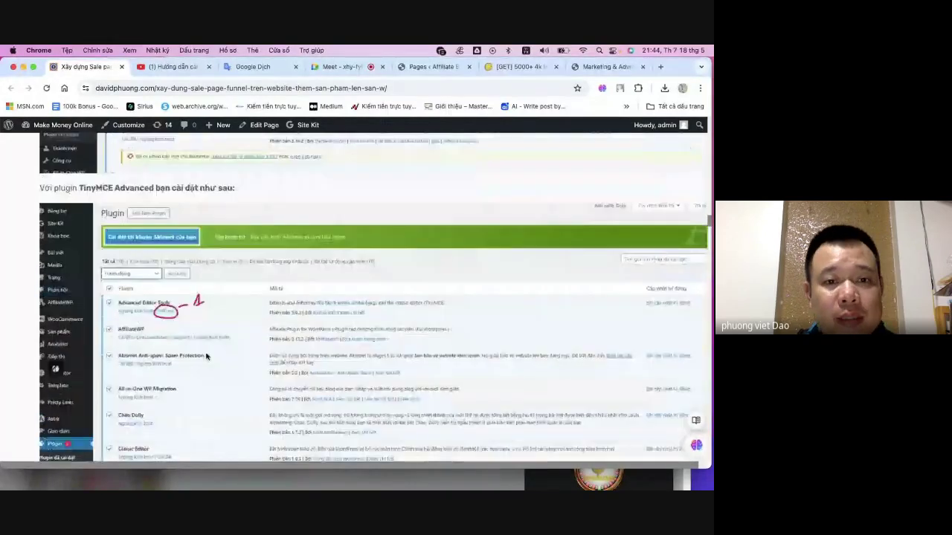
{"action": "scroll", "coordinate": [212, 353], "scroll_direction": "down", "scroll_amount": 3}
{"action": "scroll", "coordinate": [211, 352], "scroll_direction": "down", "scroll_amount": 20}
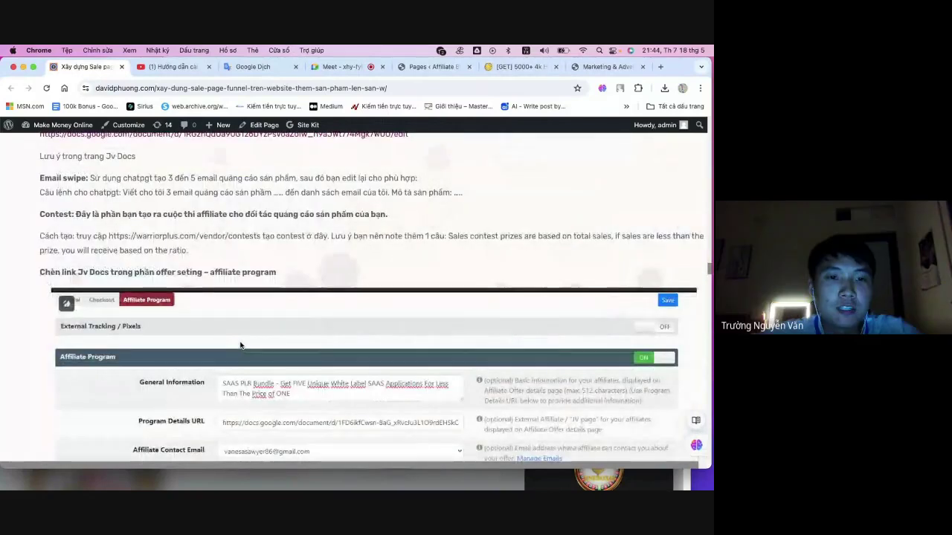
{"action": "scroll", "coordinate": [238, 345], "scroll_direction": "up", "scroll_amount": 2}
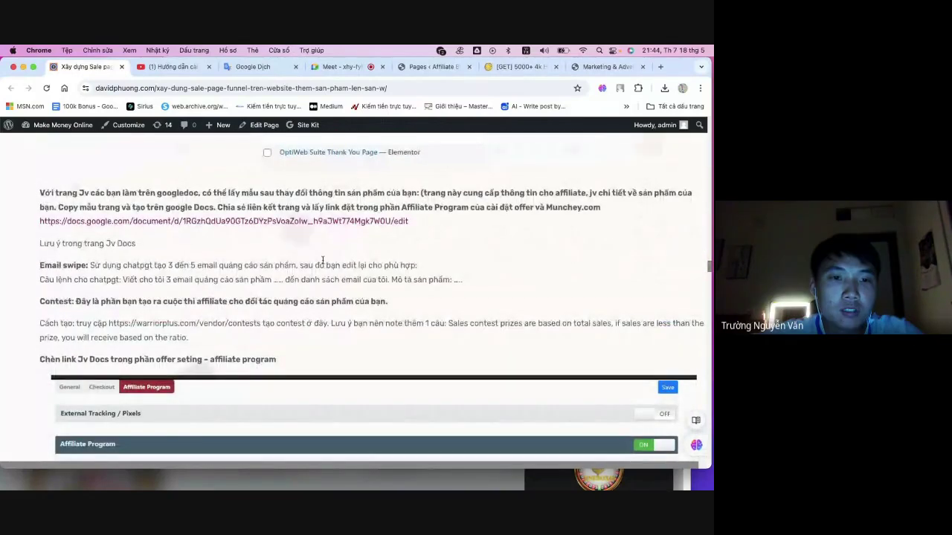
{"action": "scroll", "coordinate": [198, 312], "scroll_direction": "up", "scroll_amount": 1}
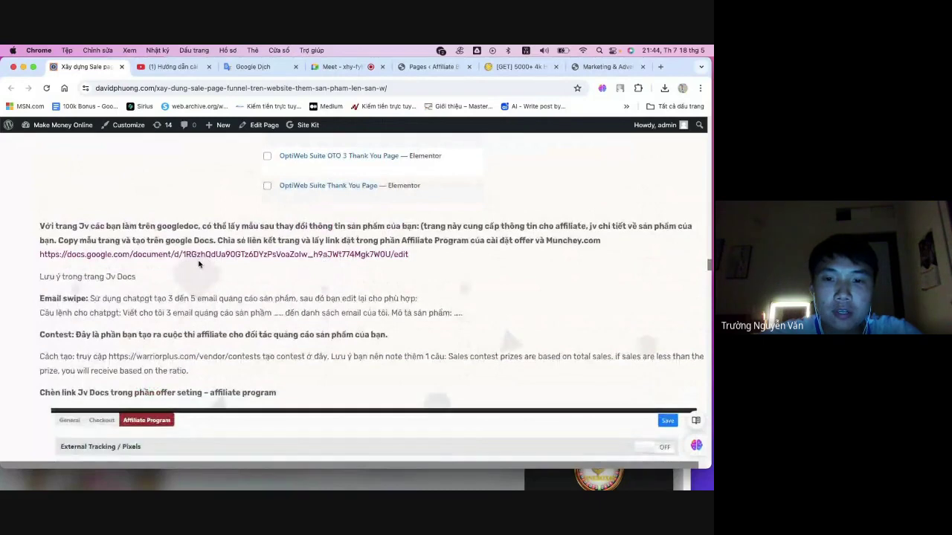
- Highlight parts of the JV page instruction and its Google Docs link note, then clear the selection
{"action": "left_click_drag", "start_coordinate": [230, 226], "coordinate": [364, 228]}
{"action": "left_click", "coordinate": [399, 223]}
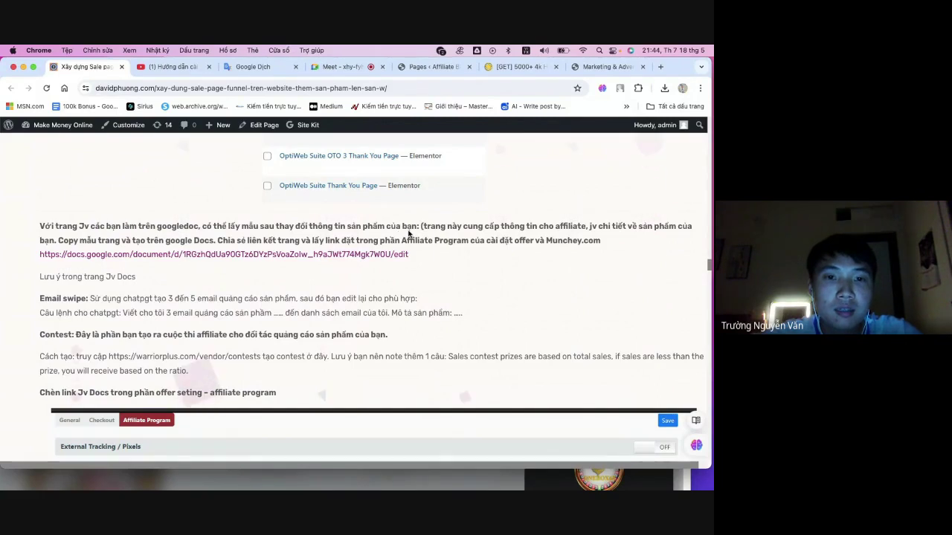
{"action": "left_click_drag", "start_coordinate": [420, 226], "coordinate": [430, 240]}
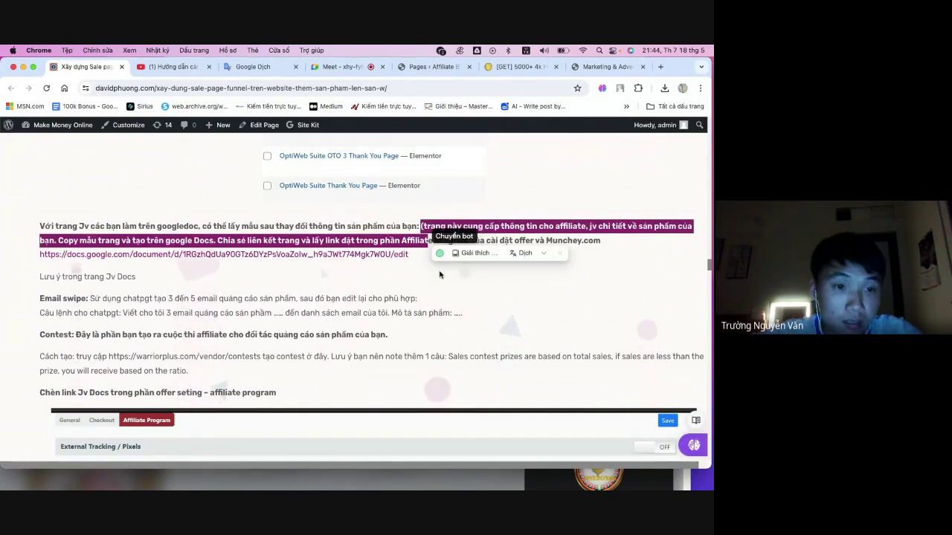
{"action": "left_click", "coordinate": [427, 235]}
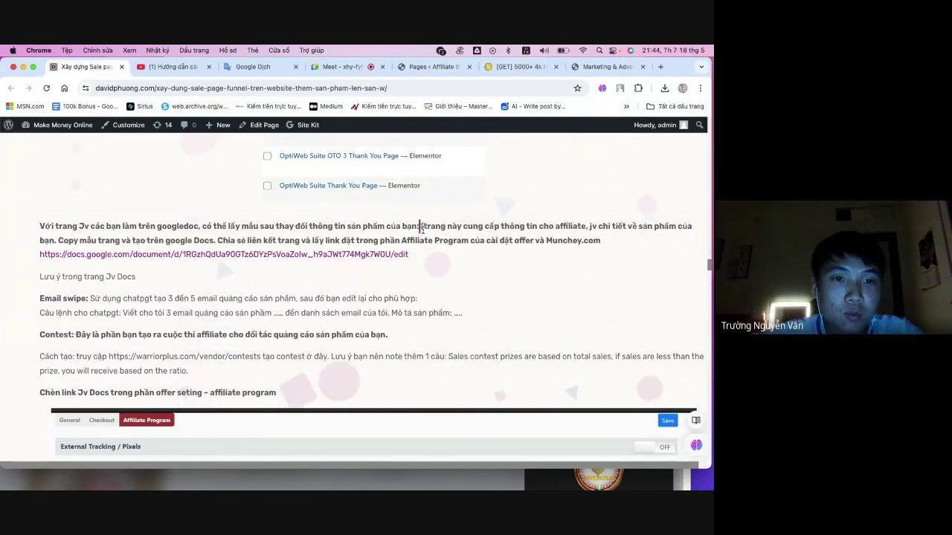
{"action": "left_click_drag", "start_coordinate": [419, 224], "coordinate": [442, 251]}
{"action": "left_click", "coordinate": [417, 281]}
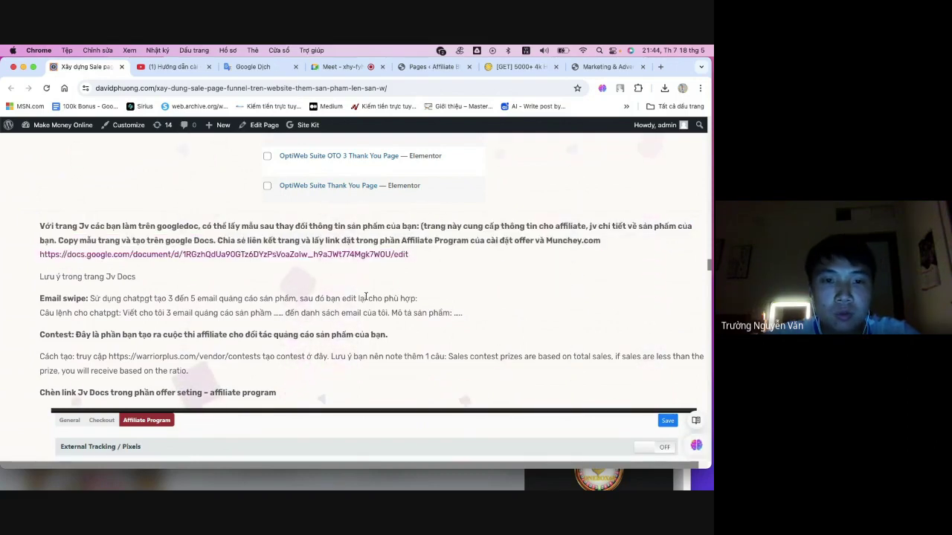
- Scroll further down, then switch to the WSO Downloads Marketing & Advertising tab
{"action": "scroll", "coordinate": [364, 296], "scroll_direction": "down", "scroll_amount": 1}
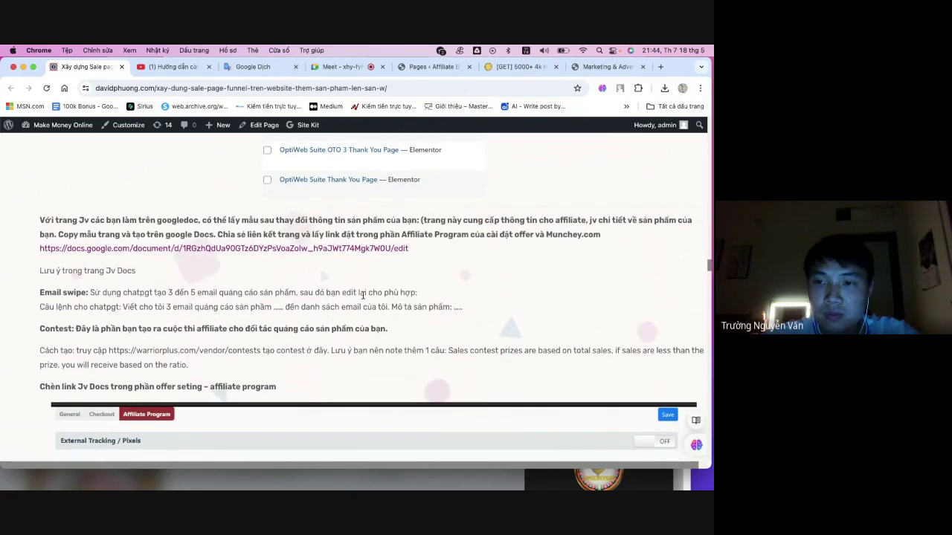
{"action": "scroll", "coordinate": [363, 295], "scroll_direction": "down", "scroll_amount": 2}
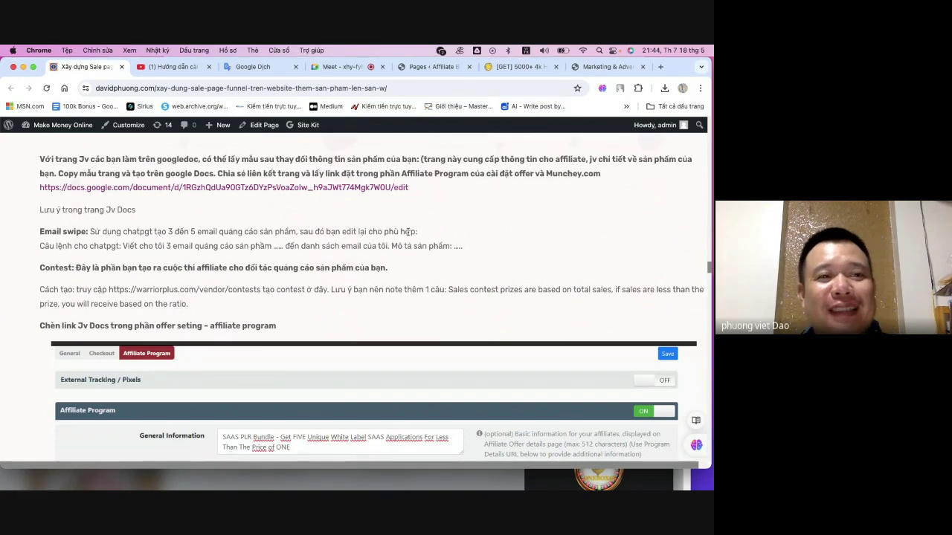
{"action": "left_click", "coordinate": [603, 67]}
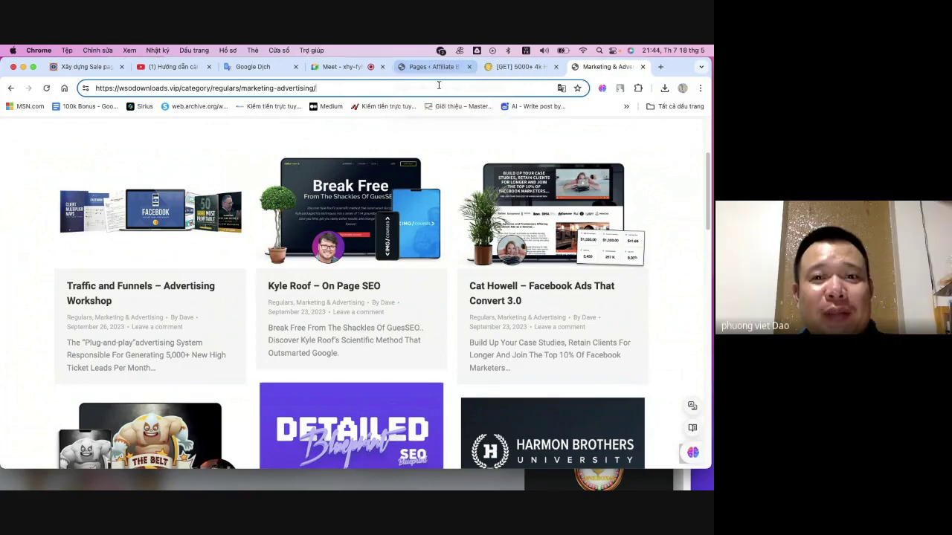
- Return to the 'Xây dựng Sale page' guide tab and read down to its income and liability disclaimer section
{"action": "left_click", "coordinate": [82, 66]}
{"action": "scroll", "coordinate": [411, 269], "scroll_direction": "down", "scroll_amount": 1}
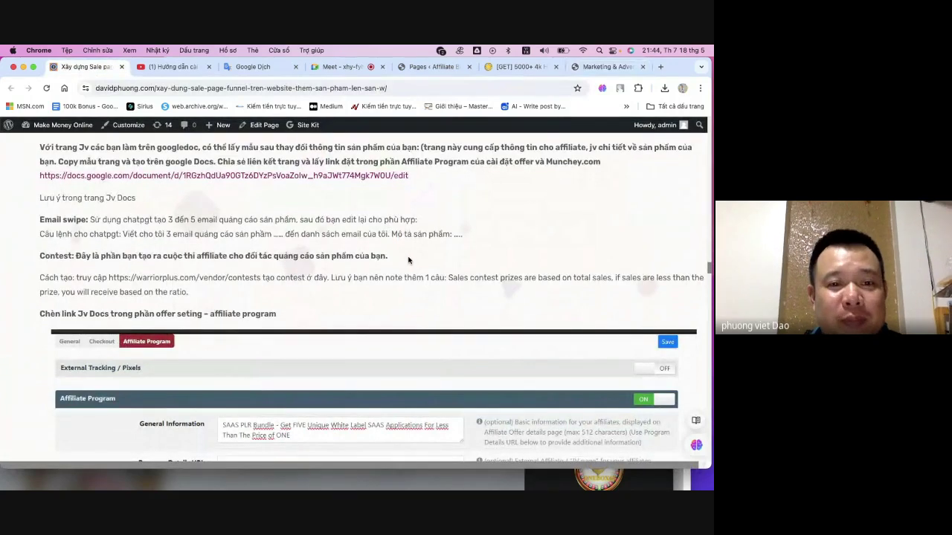
{"action": "scroll", "coordinate": [406, 254], "scroll_direction": "up", "scroll_amount": 1}
{"action": "scroll", "coordinate": [406, 253], "scroll_direction": "up", "scroll_amount": 1}
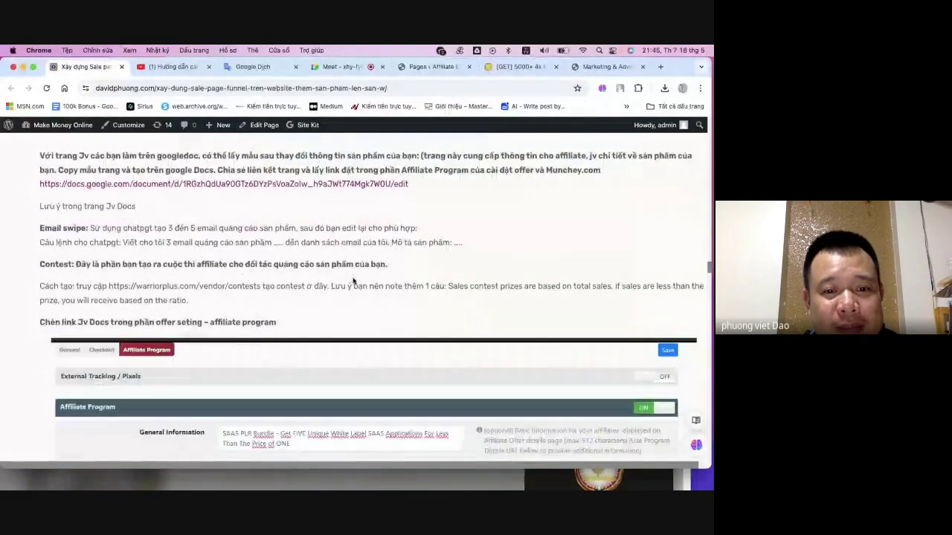
{"action": "scroll", "coordinate": [353, 281], "scroll_direction": "down", "scroll_amount": 5}
{"action": "scroll", "coordinate": [353, 281], "scroll_direction": "up", "scroll_amount": 10}
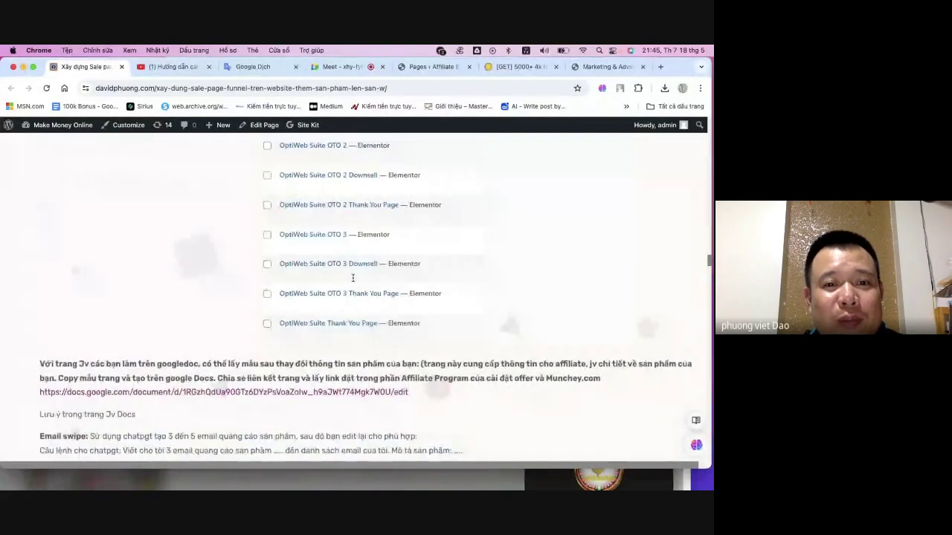
{"action": "scroll", "coordinate": [353, 281], "scroll_direction": "up", "scroll_amount": 8}
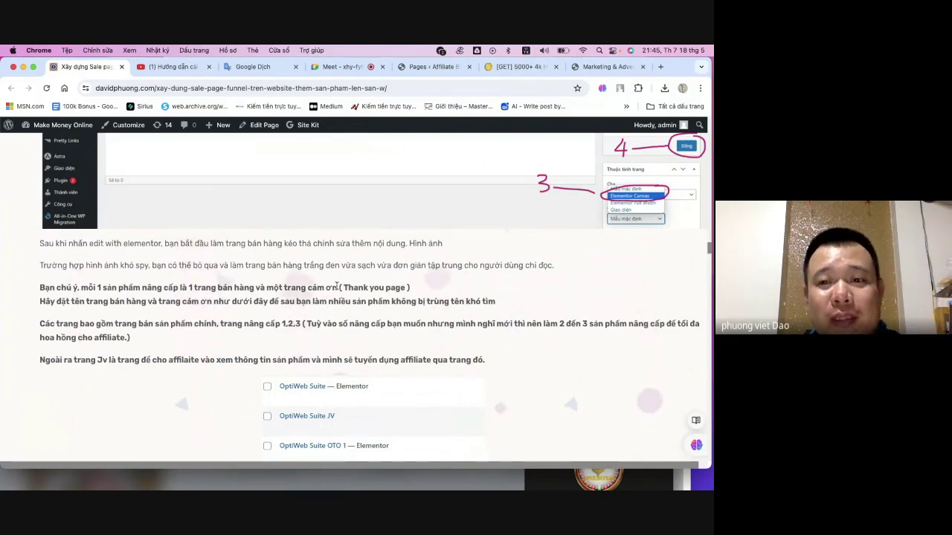
{"action": "scroll", "coordinate": [340, 287], "scroll_direction": "up", "scroll_amount": 3}
{"action": "scroll", "coordinate": [339, 289], "scroll_direction": "up", "scroll_amount": 3}
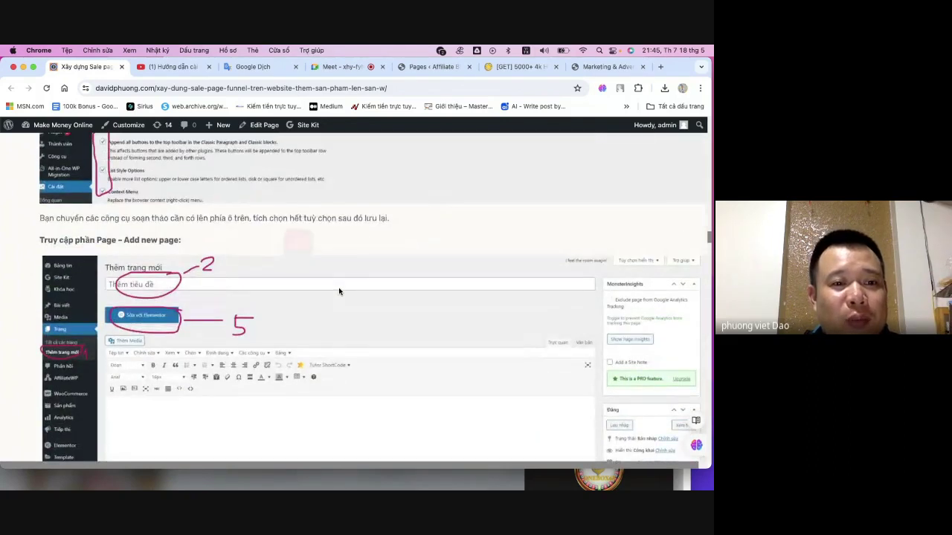
{"action": "scroll", "coordinate": [339, 291], "scroll_direction": "up", "scroll_amount": 4}
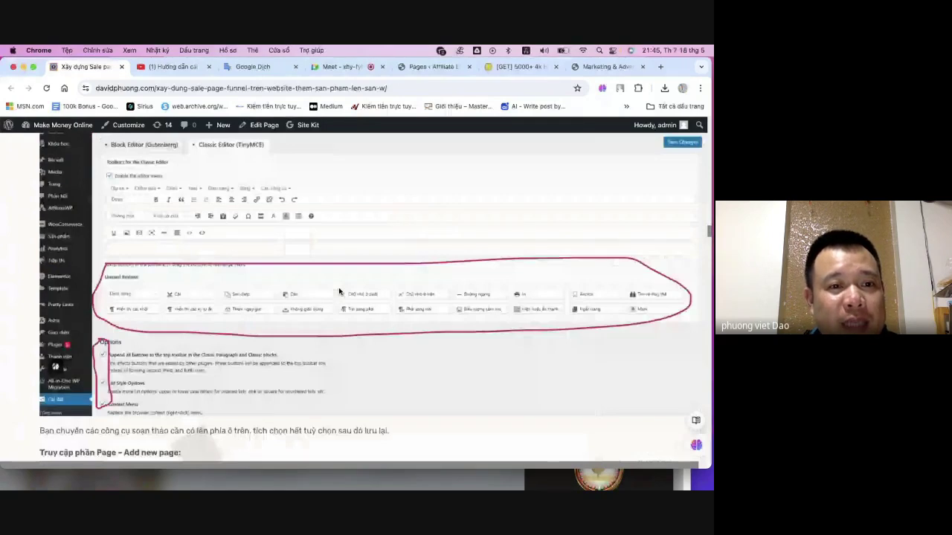
{"action": "scroll", "coordinate": [339, 291], "scroll_direction": "up", "scroll_amount": 5}
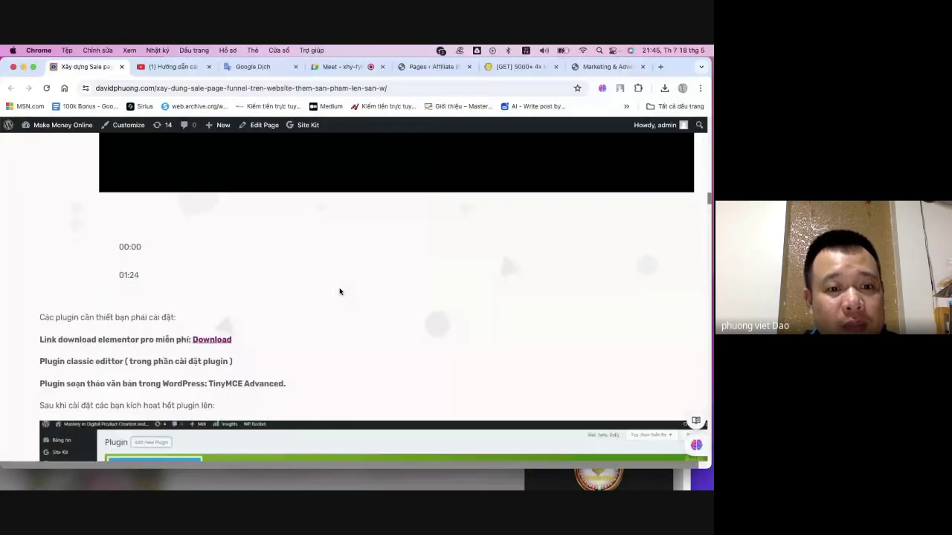
{"action": "scroll", "coordinate": [339, 291], "scroll_direction": "up", "scroll_amount": 9}
{"action": "scroll", "coordinate": [338, 292], "scroll_direction": "down", "scroll_amount": 9}
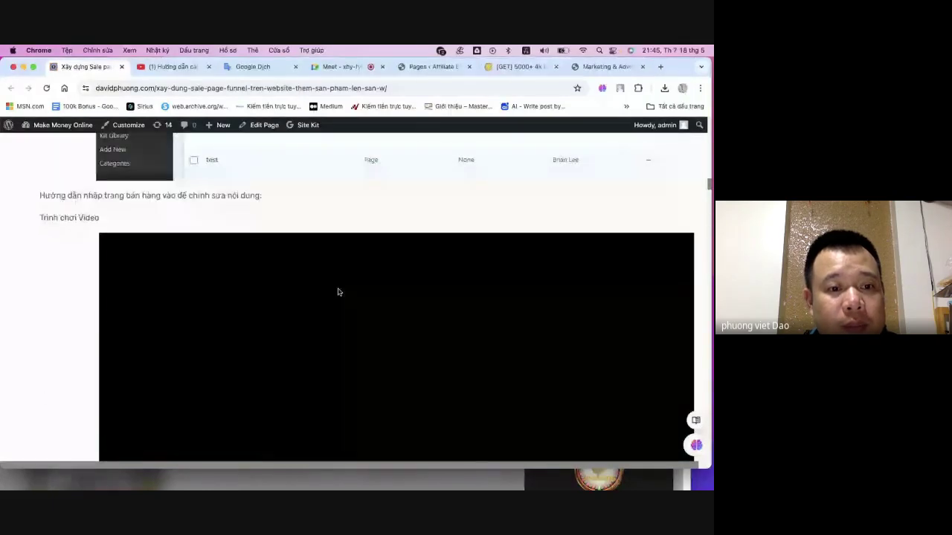
{"action": "scroll", "coordinate": [338, 291], "scroll_direction": "down", "scroll_amount": 6}
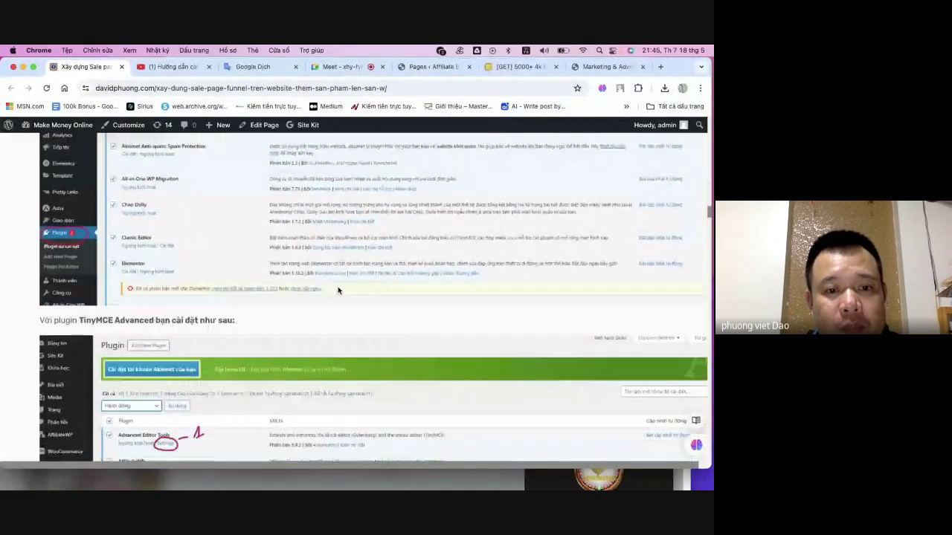
{"action": "scroll", "coordinate": [338, 291], "scroll_direction": "down", "scroll_amount": 15}
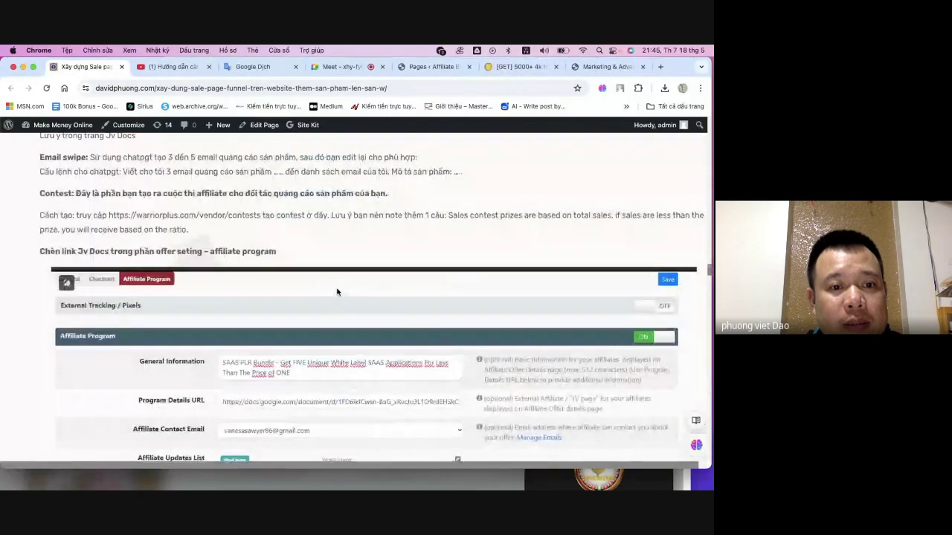
{"action": "scroll", "coordinate": [338, 291], "scroll_direction": "down", "scroll_amount": 20}
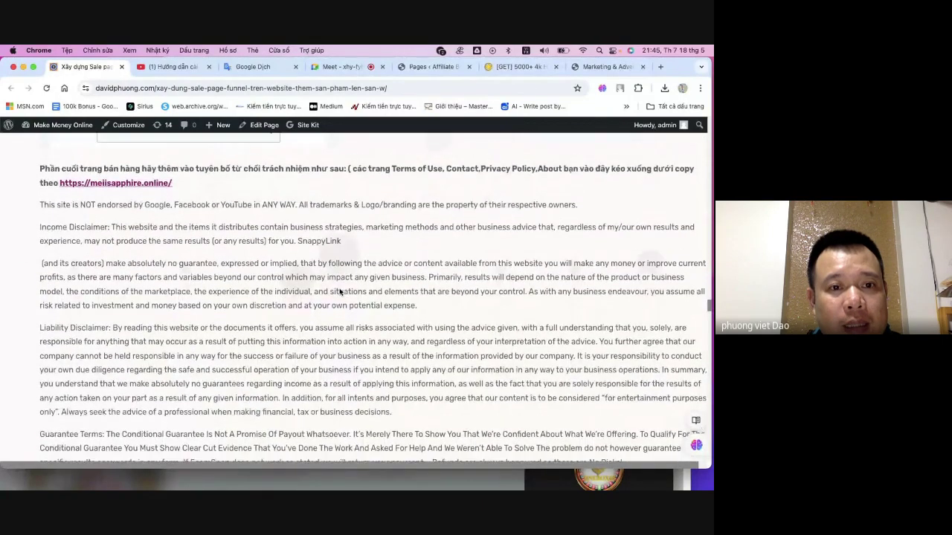
- Read down the funnel guide and highlight part of the WarriorPlus integration heading
{"action": "scroll", "coordinate": [339, 292], "scroll_direction": "up", "scroll_amount": 2}
{"action": "scroll", "coordinate": [340, 292], "scroll_direction": "down", "scroll_amount": 12}
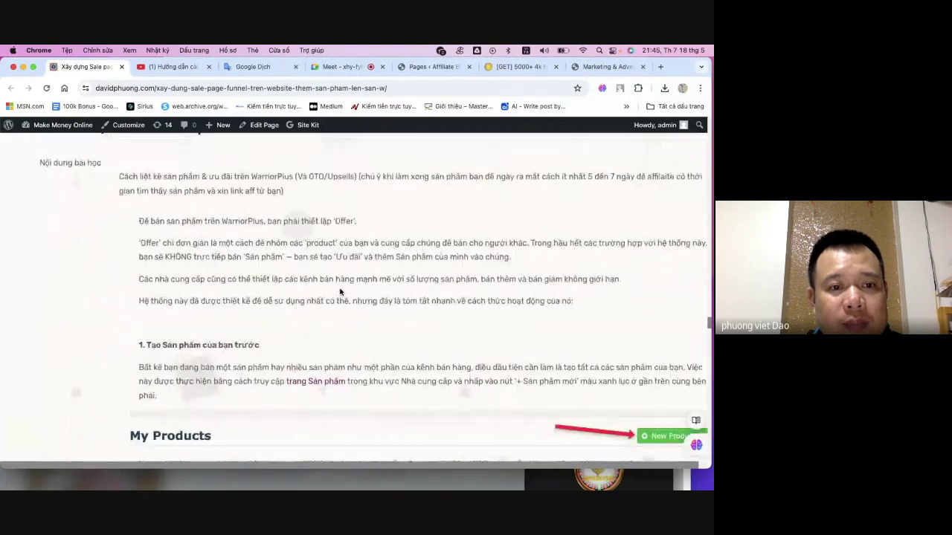
{"action": "scroll", "coordinate": [341, 293], "scroll_direction": "down", "scroll_amount": 15}
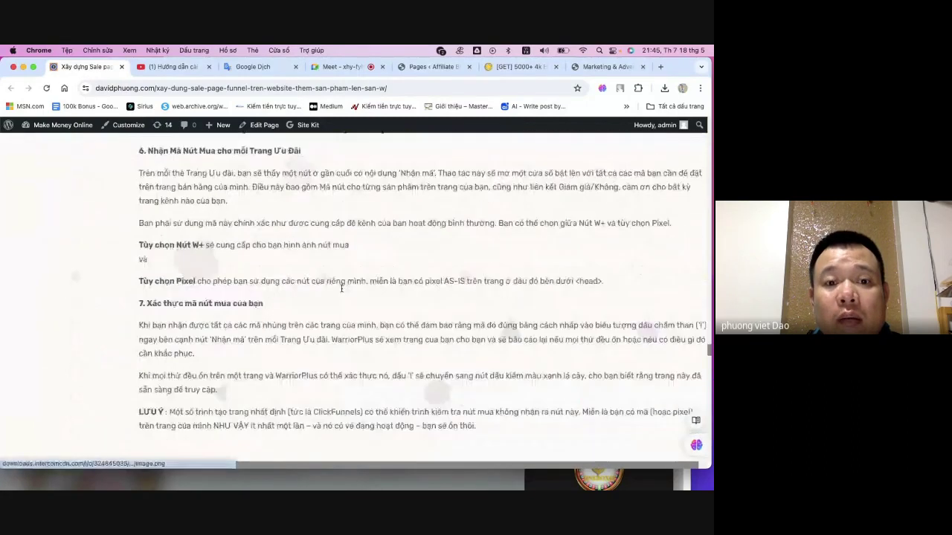
{"action": "scroll", "coordinate": [342, 292], "scroll_direction": "down", "scroll_amount": 15}
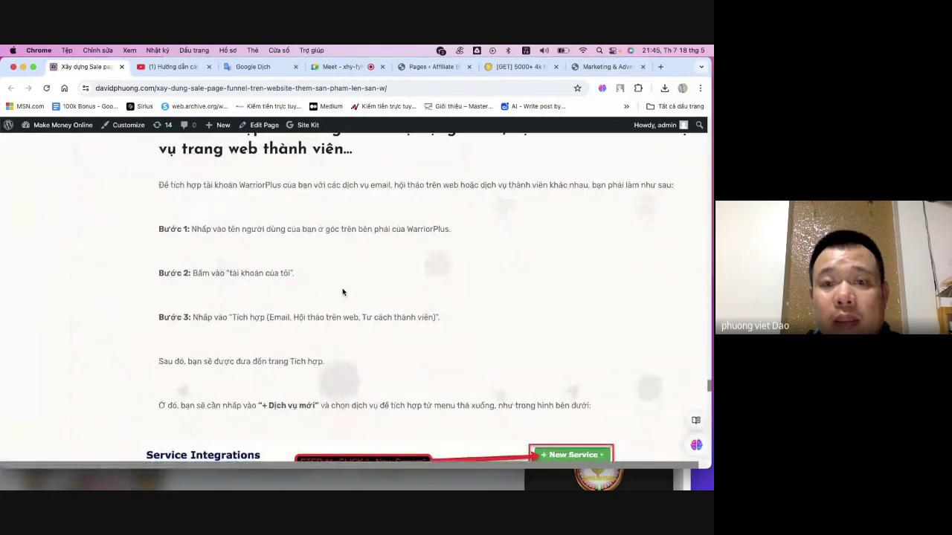
{"action": "scroll", "coordinate": [342, 291], "scroll_direction": "down", "scroll_amount": 2}
{"action": "scroll", "coordinate": [282, 310], "scroll_direction": "down", "scroll_amount": 4}
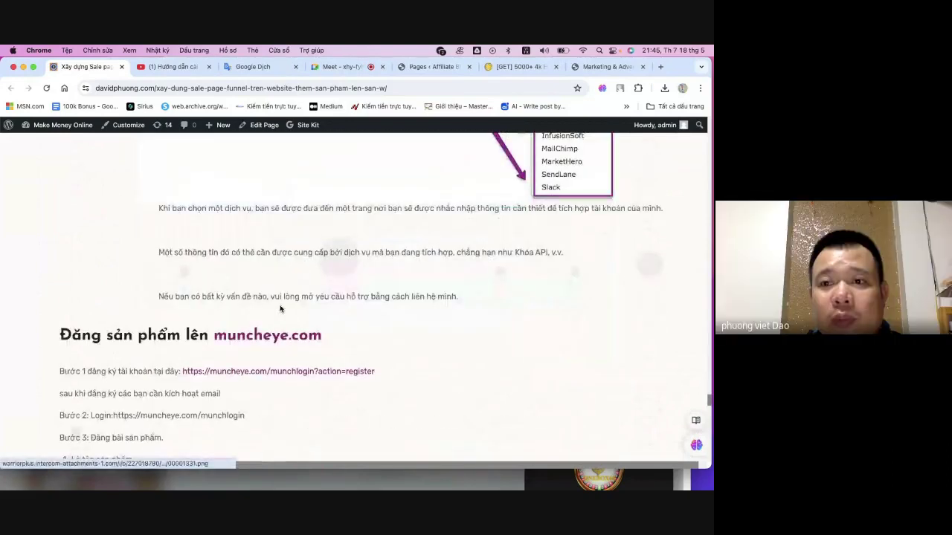
{"action": "scroll", "coordinate": [248, 315], "scroll_direction": "down", "scroll_amount": 2}
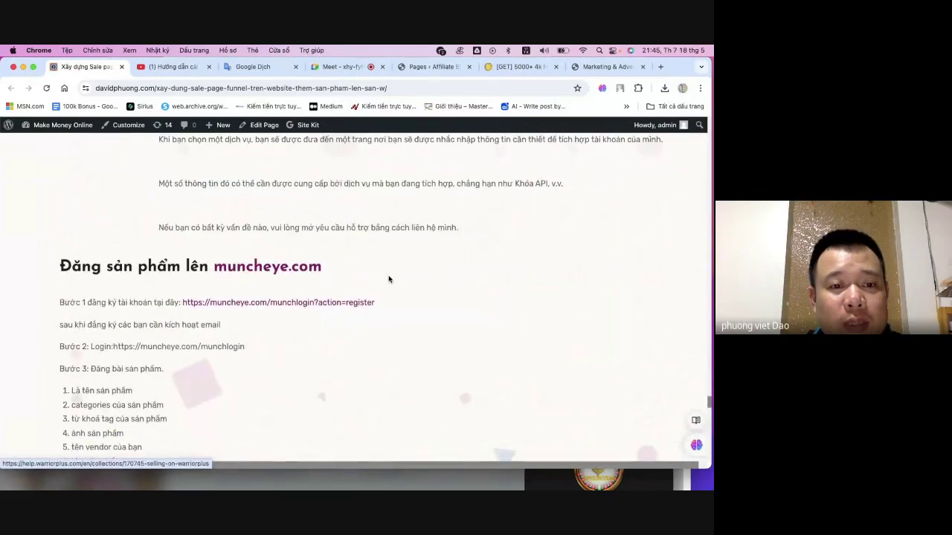
{"action": "scroll", "coordinate": [388, 279], "scroll_direction": "down", "scroll_amount": 2}
{"action": "scroll", "coordinate": [389, 277], "scroll_direction": "up", "scroll_amount": 9}
{"action": "scroll", "coordinate": [388, 280], "scroll_direction": "up", "scroll_amount": 1}
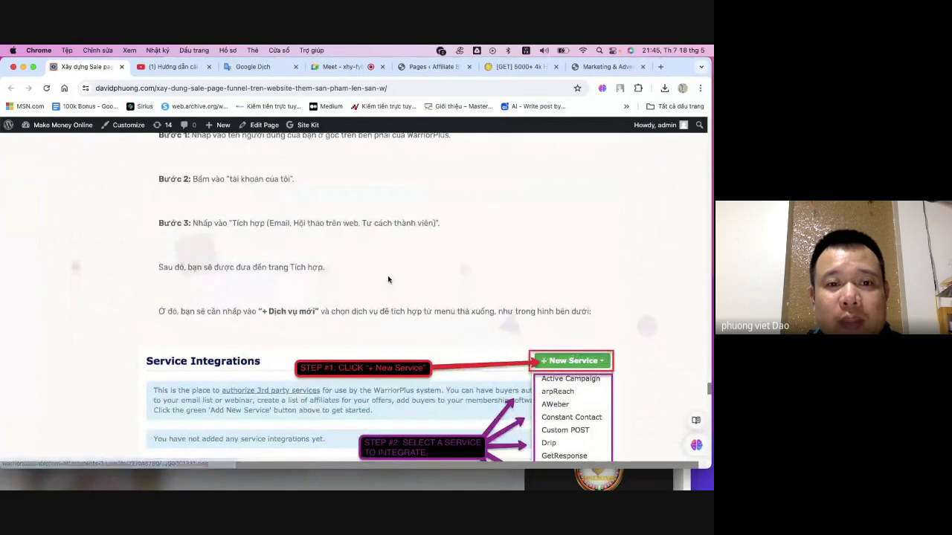
{"action": "scroll", "coordinate": [389, 281], "scroll_direction": "down", "scroll_amount": 3}
{"action": "scroll", "coordinate": [388, 280], "scroll_direction": "up", "scroll_amount": 7}
{"action": "scroll", "coordinate": [388, 281], "scroll_direction": "up", "scroll_amount": 3}
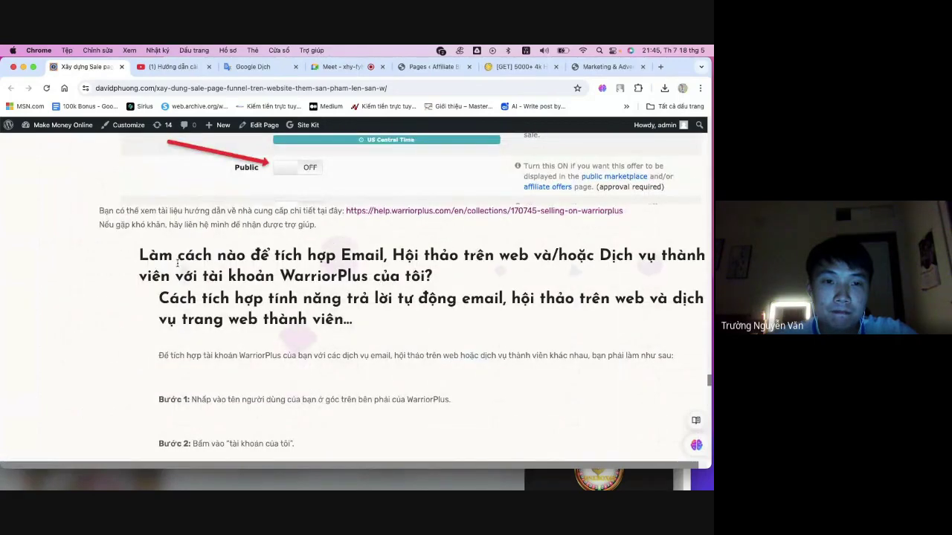
{"action": "left_click_drag", "start_coordinate": [178, 255], "coordinate": [325, 255]}
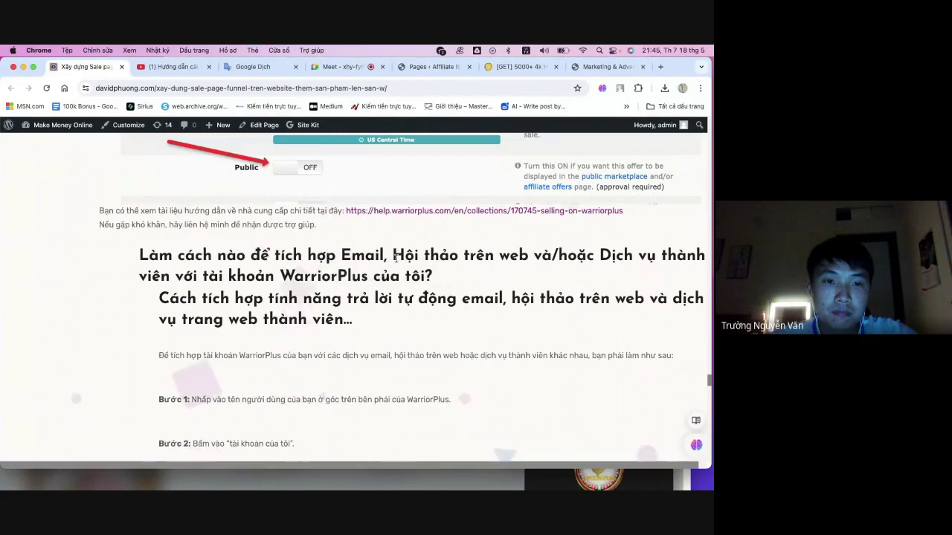
- Continue to the VSL section, selecting a block of its text and then clearing the selection
{"action": "scroll", "coordinate": [397, 260], "scroll_direction": "down", "scroll_amount": 2}
{"action": "scroll", "coordinate": [397, 260], "scroll_direction": "up", "scroll_amount": 2}
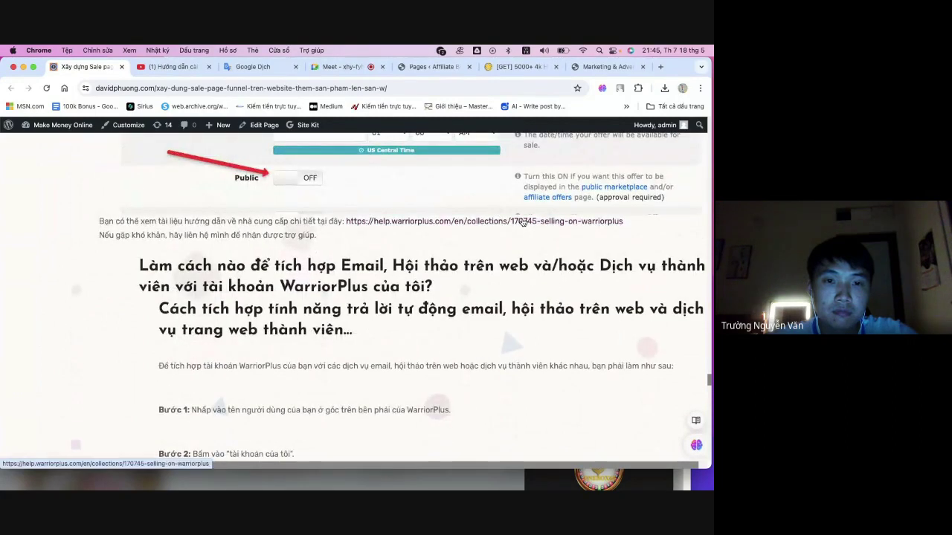
{"action": "scroll", "coordinate": [266, 268], "scroll_direction": "down", "scroll_amount": 15}
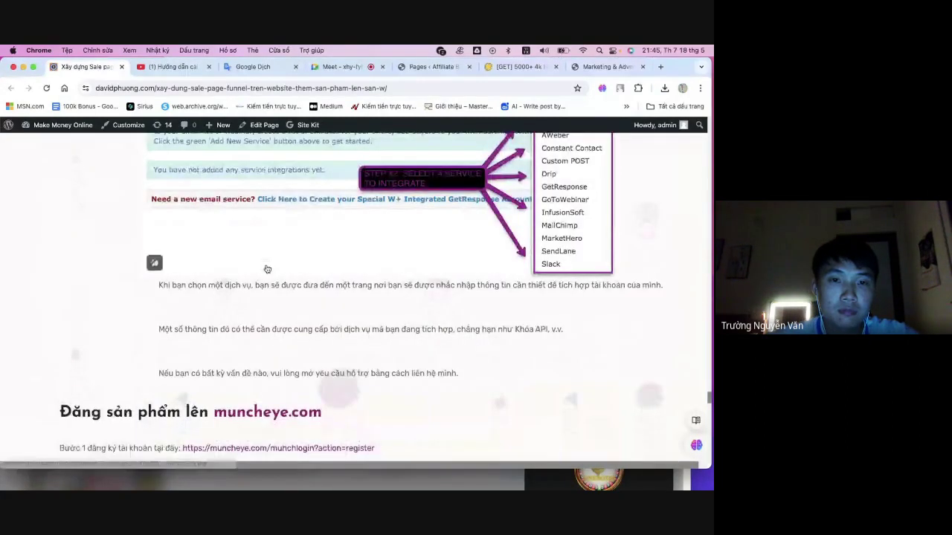
{"action": "scroll", "coordinate": [266, 268], "scroll_direction": "down", "scroll_amount": 5}
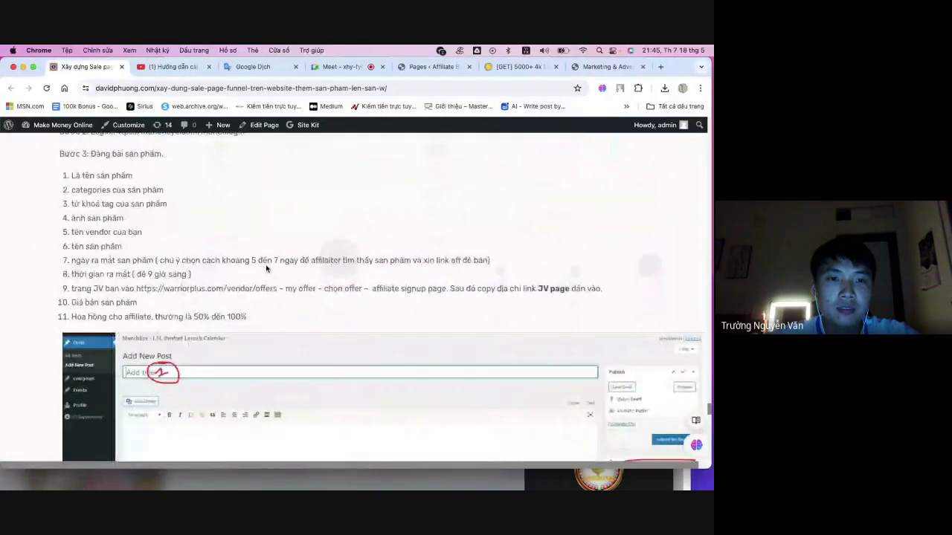
{"action": "scroll", "coordinate": [277, 275], "scroll_direction": "down", "scroll_amount": 7}
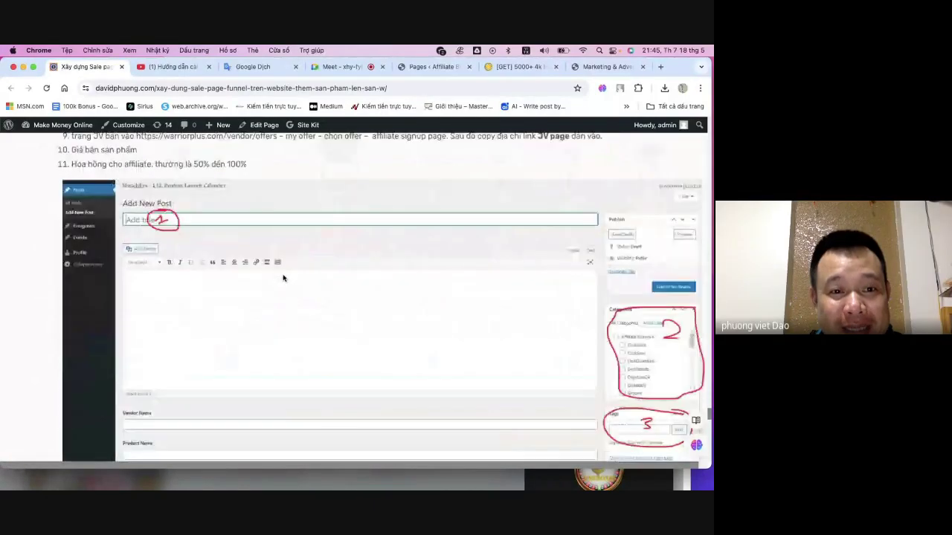
{"action": "scroll", "coordinate": [283, 279], "scroll_direction": "down", "scroll_amount": 10}
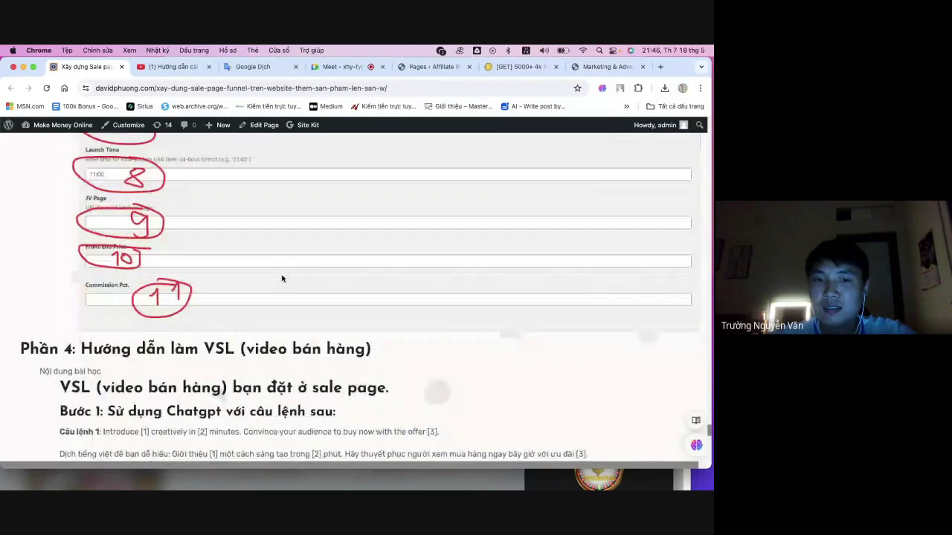
{"action": "scroll", "coordinate": [281, 279], "scroll_direction": "down", "scroll_amount": 4}
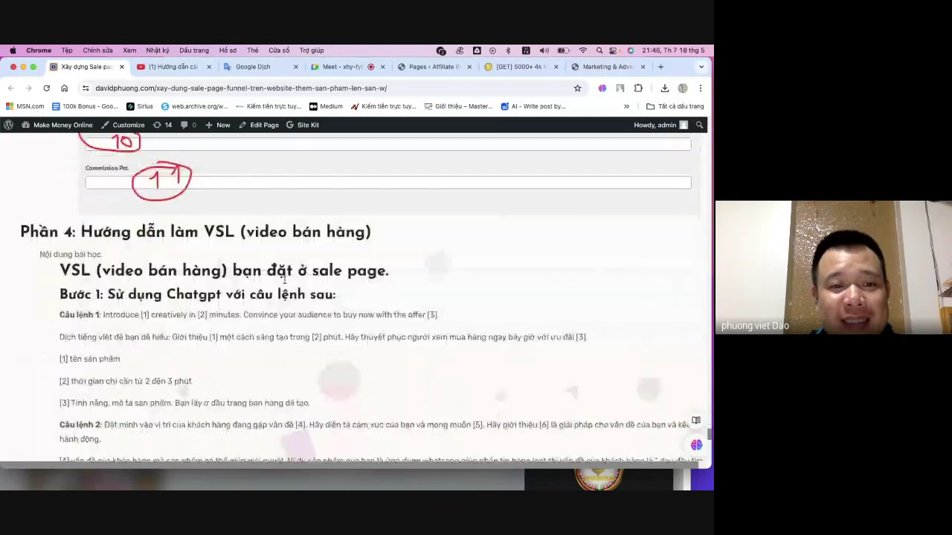
{"action": "scroll", "coordinate": [284, 283], "scroll_direction": "down", "scroll_amount": 1}
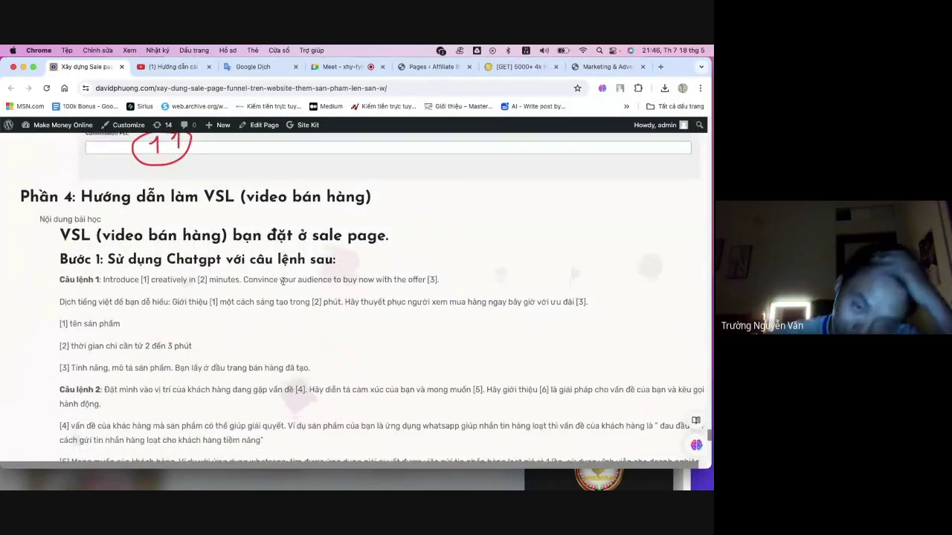
{"action": "scroll", "coordinate": [283, 284], "scroll_direction": "down", "scroll_amount": 1}
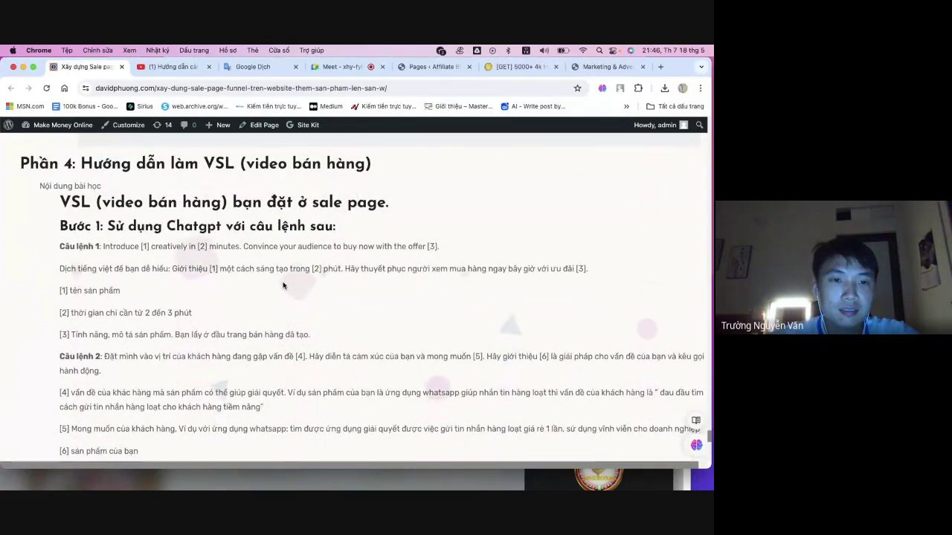
{"action": "scroll", "coordinate": [283, 285], "scroll_direction": "up", "scroll_amount": 2}
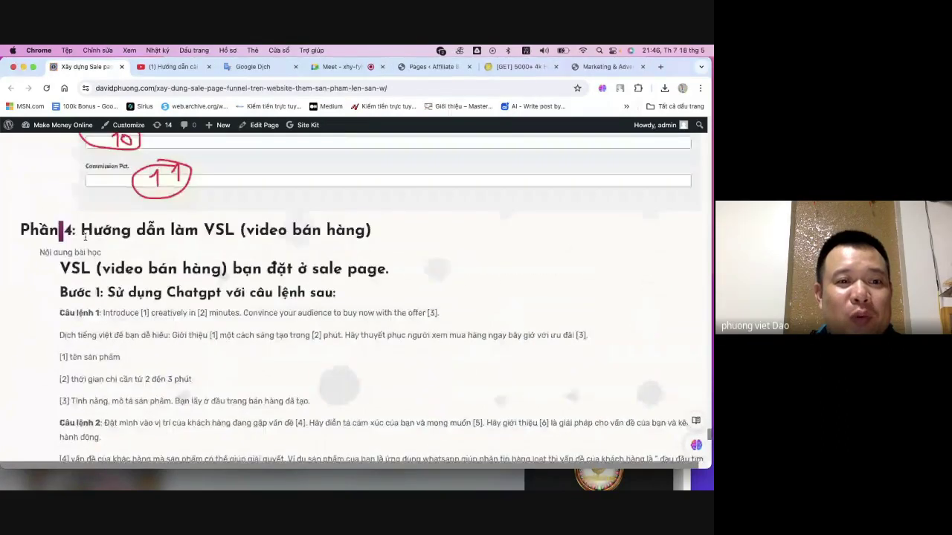
{"action": "left_click_drag", "start_coordinate": [60, 230], "coordinate": [234, 335]}
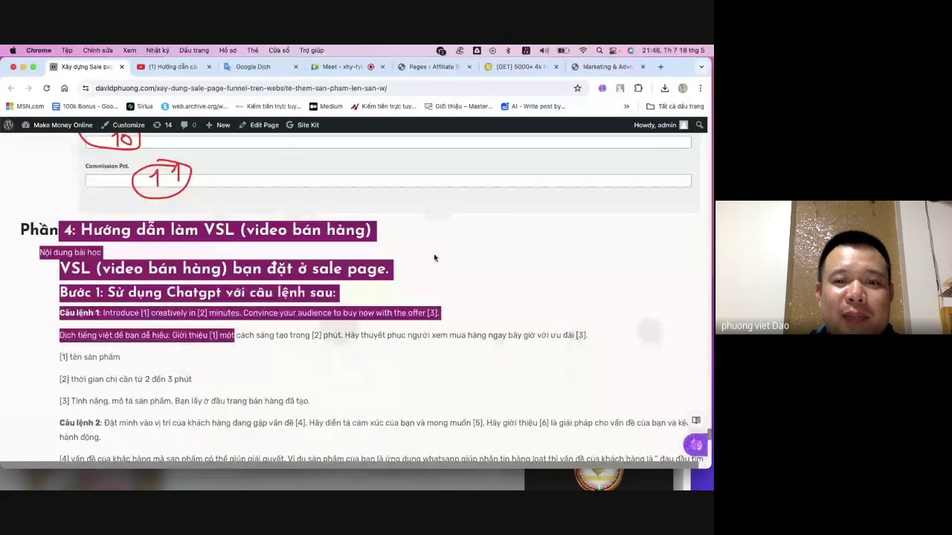
{"action": "left_click", "coordinate": [442, 315]}
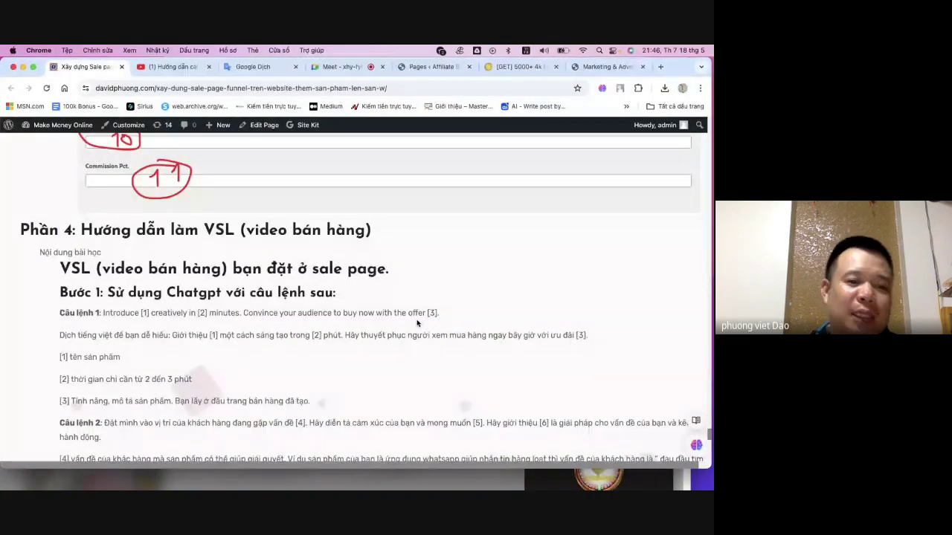
- Scroll back up to Phần 3 on adding products to WarriorPlus and Muncheye and connecting email services
{"action": "scroll", "coordinate": [418, 320], "scroll_direction": "up", "scroll_amount": 10}
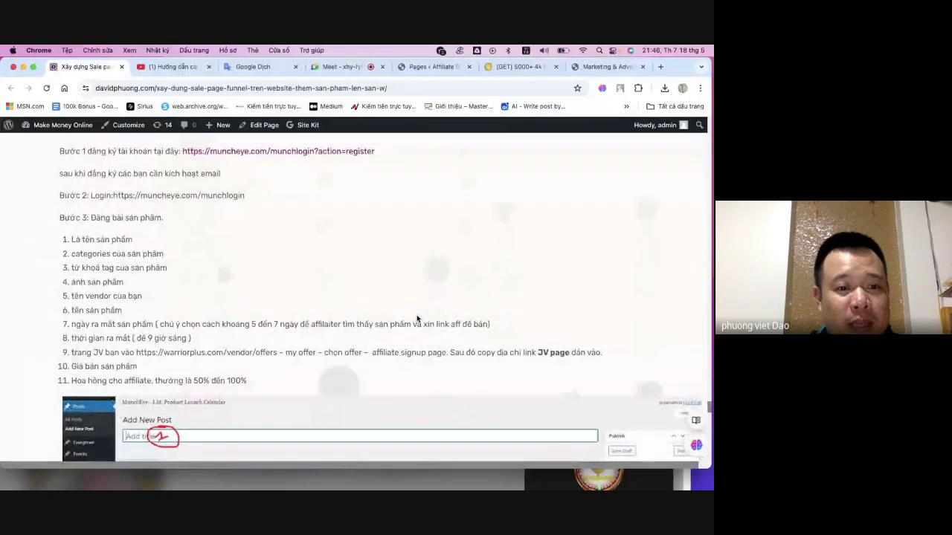
{"action": "scroll", "coordinate": [417, 320], "scroll_direction": "up", "scroll_amount": 3}
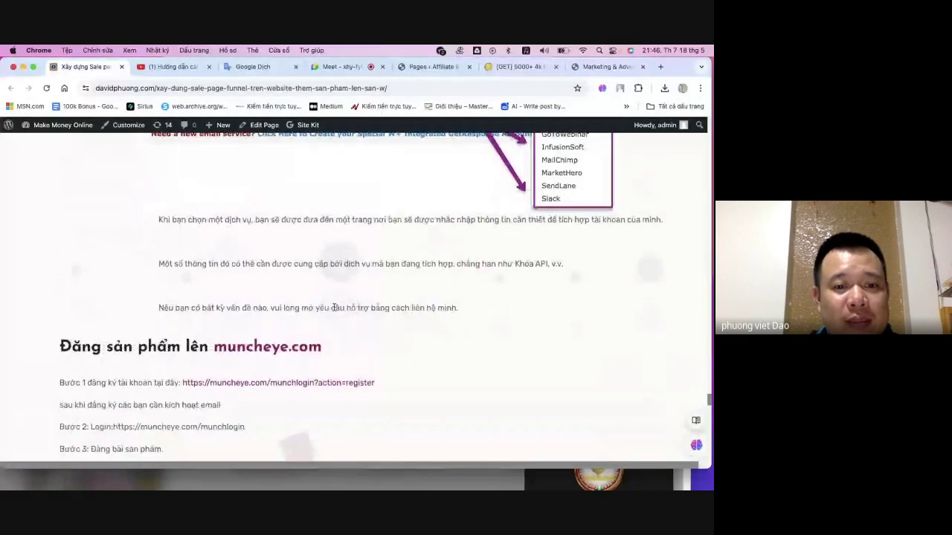
{"action": "scroll", "coordinate": [252, 351], "scroll_direction": "up", "scroll_amount": 5}
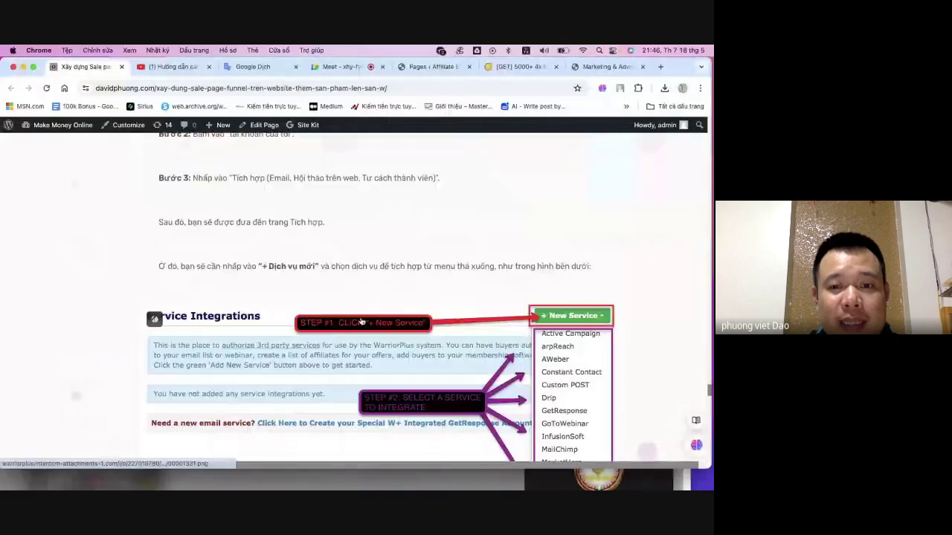
{"action": "scroll", "coordinate": [365, 325], "scroll_direction": "up", "scroll_amount": 15}
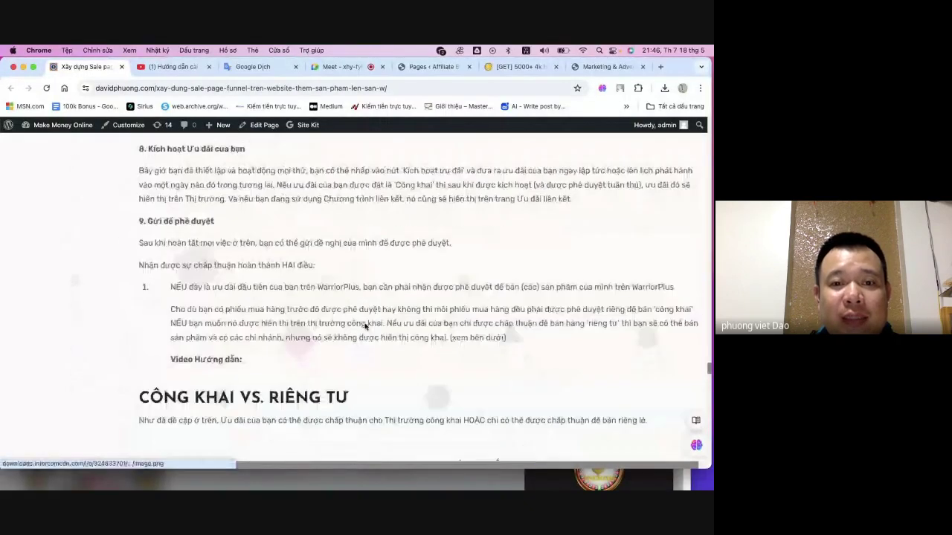
{"action": "scroll", "coordinate": [365, 327], "scroll_direction": "up", "scroll_amount": 10}
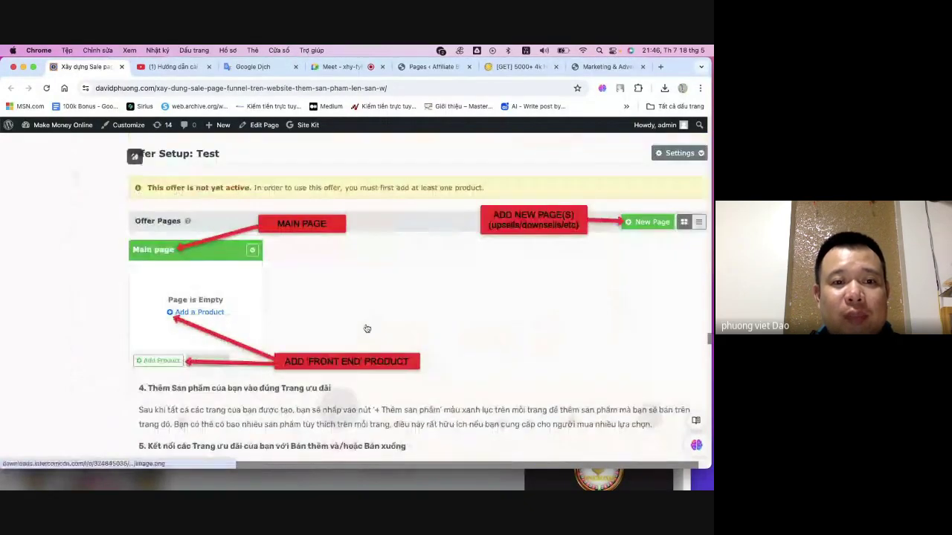
{"action": "scroll", "coordinate": [366, 329], "scroll_direction": "up", "scroll_amount": 3}
{"action": "scroll", "coordinate": [367, 329], "scroll_direction": "up", "scroll_amount": 8}
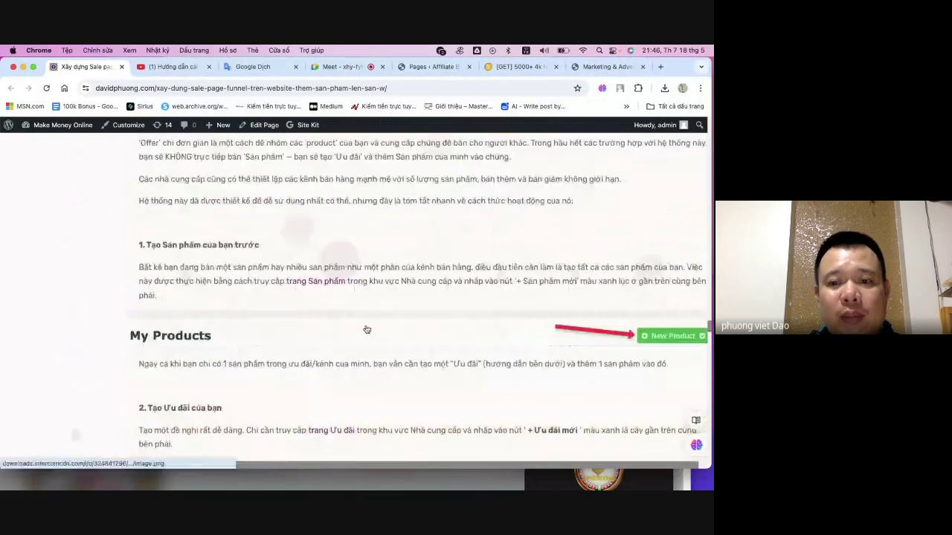
{"action": "scroll", "coordinate": [366, 327], "scroll_direction": "up", "scroll_amount": 5}
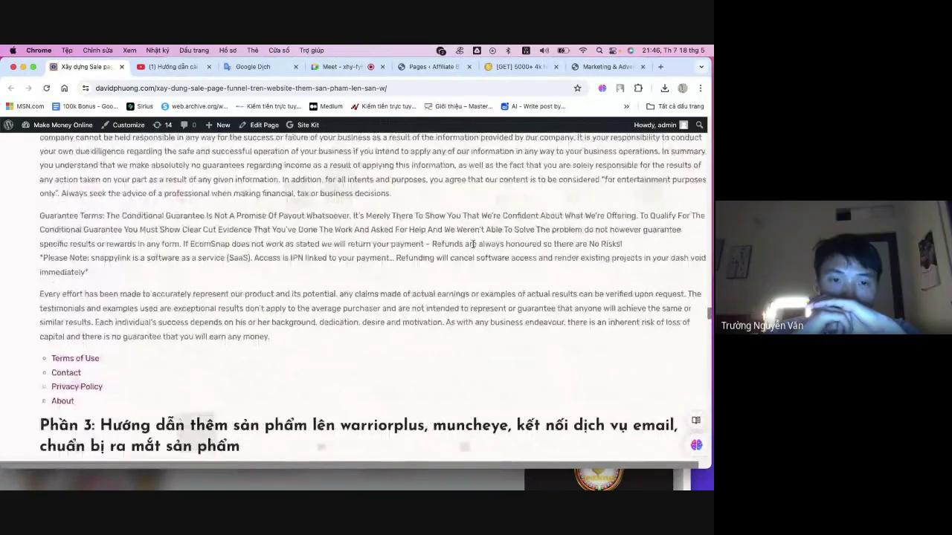
- Minimize the funnel guide window and close the PLR, article and Google Dịch tabs in the other window
{"action": "left_click", "coordinate": [23, 67]}
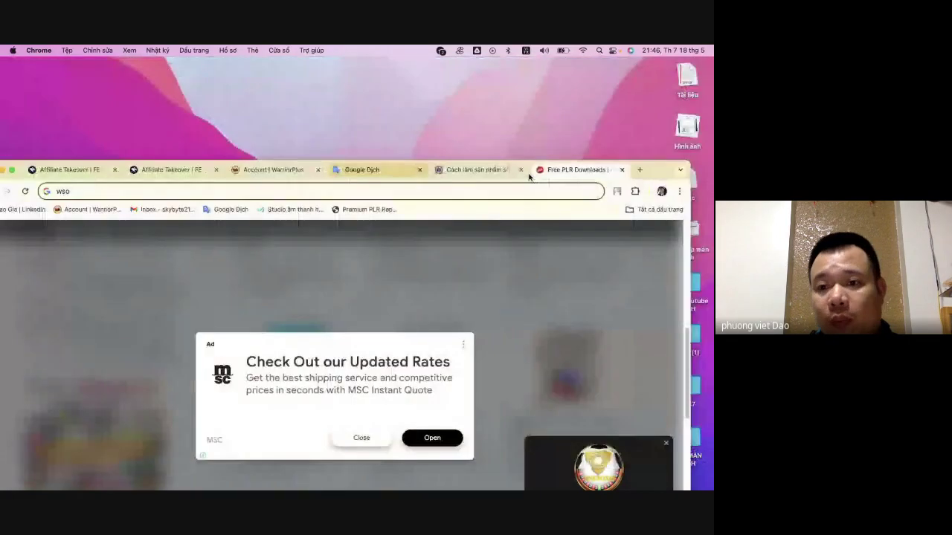
{"action": "left_click_drag", "start_coordinate": [667, 169], "coordinate": [677, 59]}
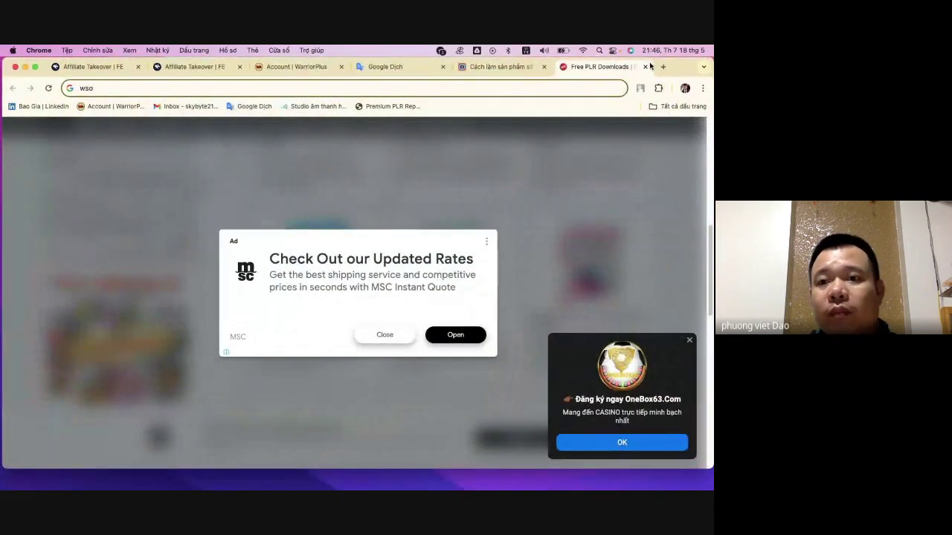
{"action": "left_click", "coordinate": [644, 67]}
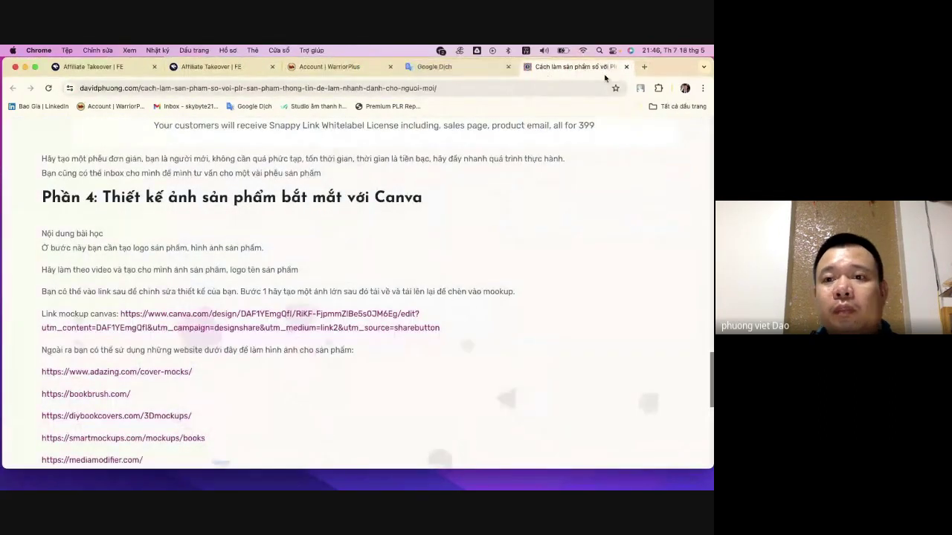
{"action": "left_click", "coordinate": [628, 67]}
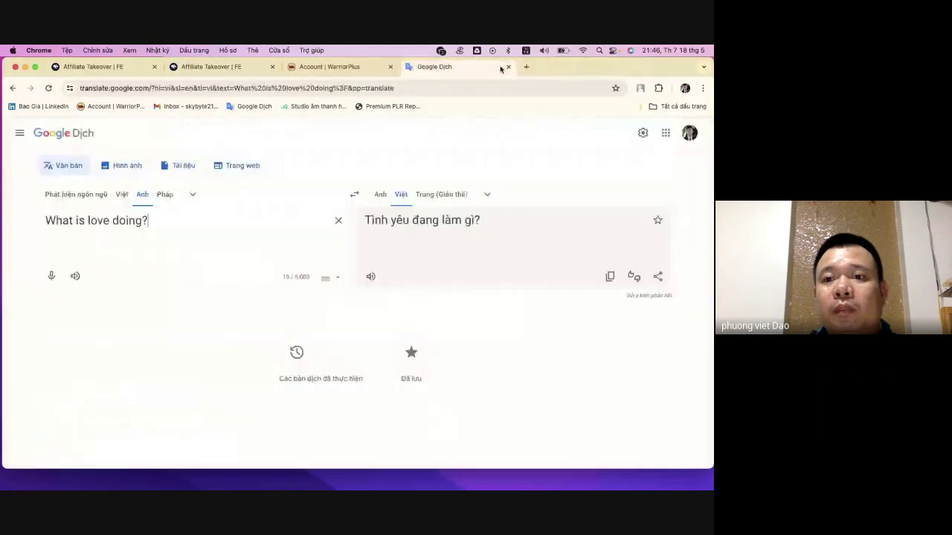
{"action": "left_click", "coordinate": [509, 68]}
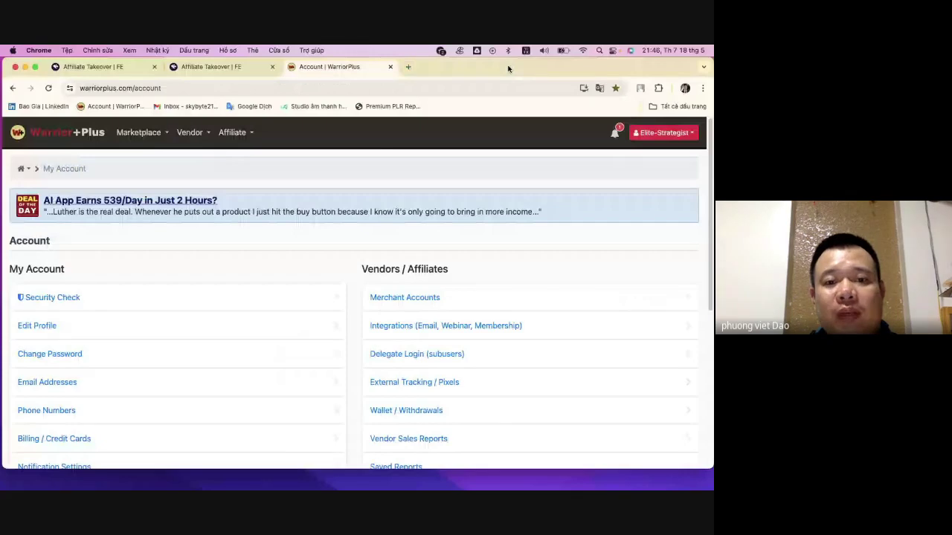
- Send the affiliatetakeover.convertri.com/fe link in a Zalo chat and return to Chrome
{"action": "key", "text": "ctrl+shift+Tab"}
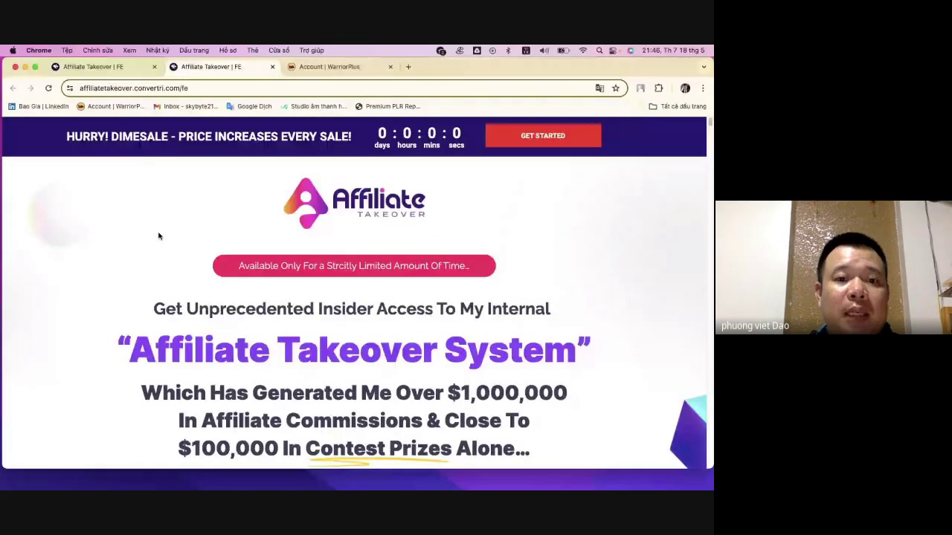
{"action": "scroll", "coordinate": [158, 236], "scroll_direction": "down", "scroll_amount": 15}
{"action": "left_click", "coordinate": [218, 88]}
{"action": "key", "text": "super+c"}
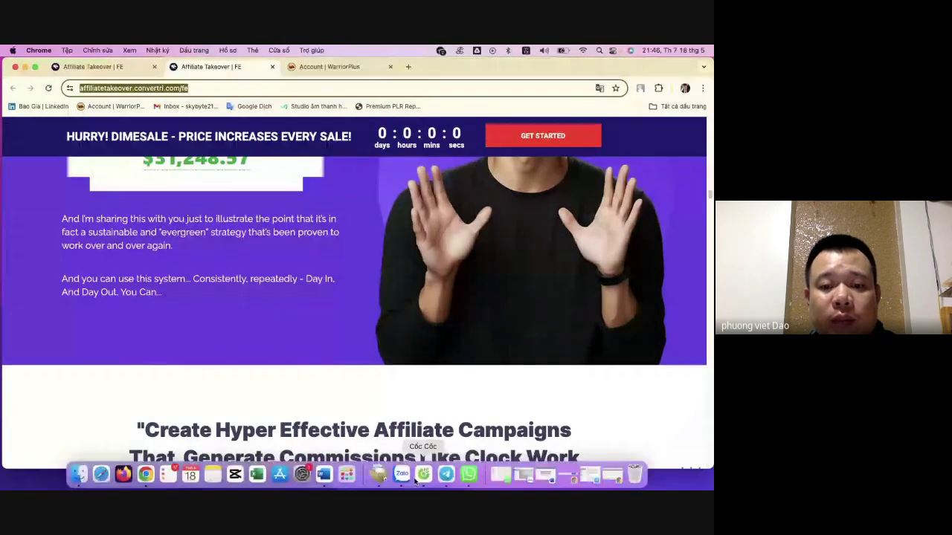
{"action": "left_click", "coordinate": [406, 474]}
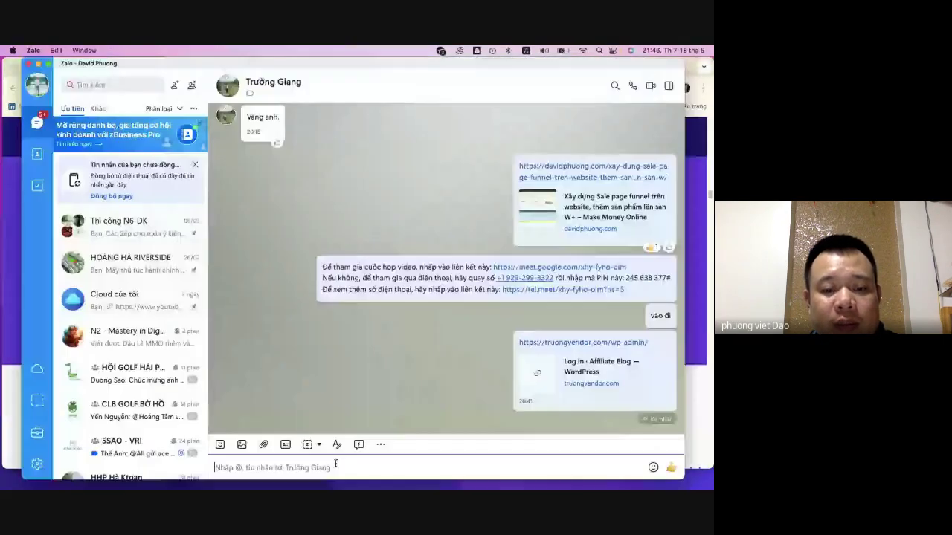
{"action": "left_click", "coordinate": [340, 462]}
{"action": "key", "text": "super+v"}
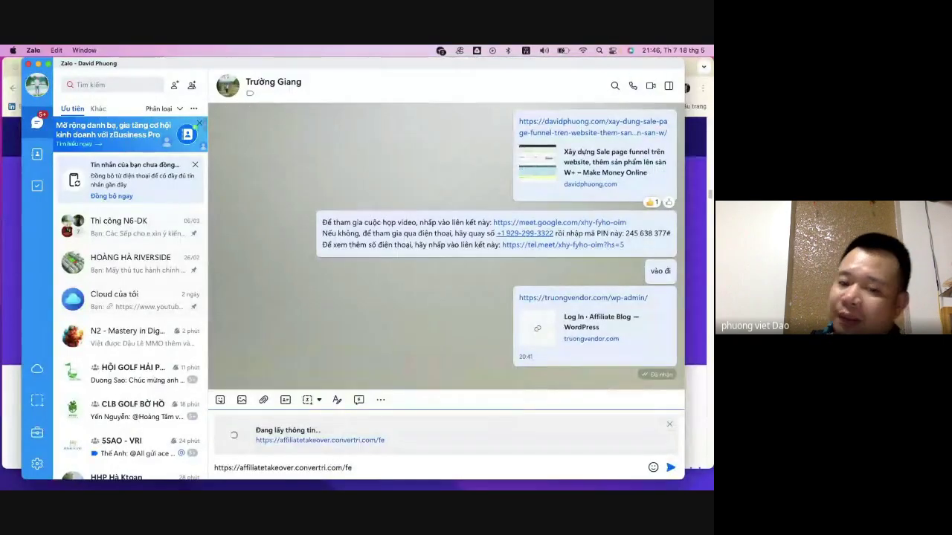
{"action": "key", "text": "Return"}
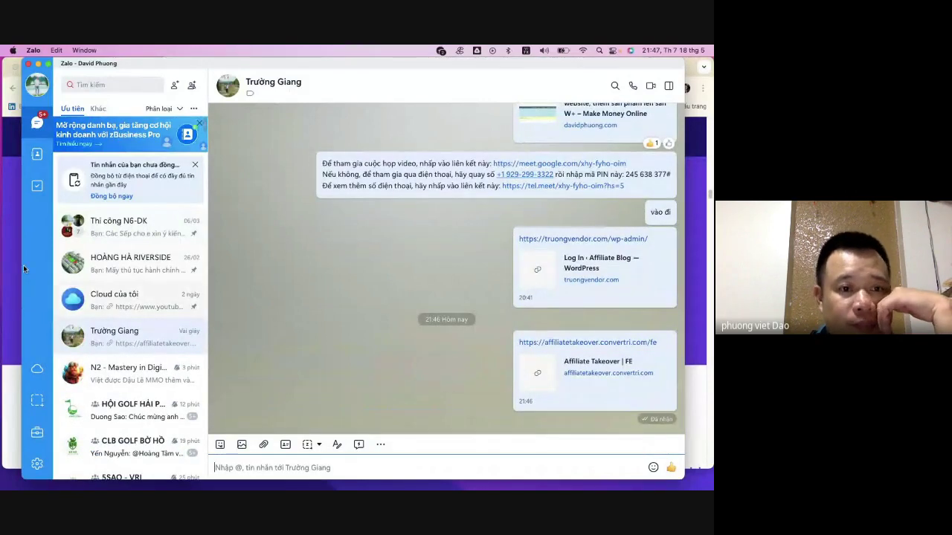
{"action": "key", "text": "super+Tab"}
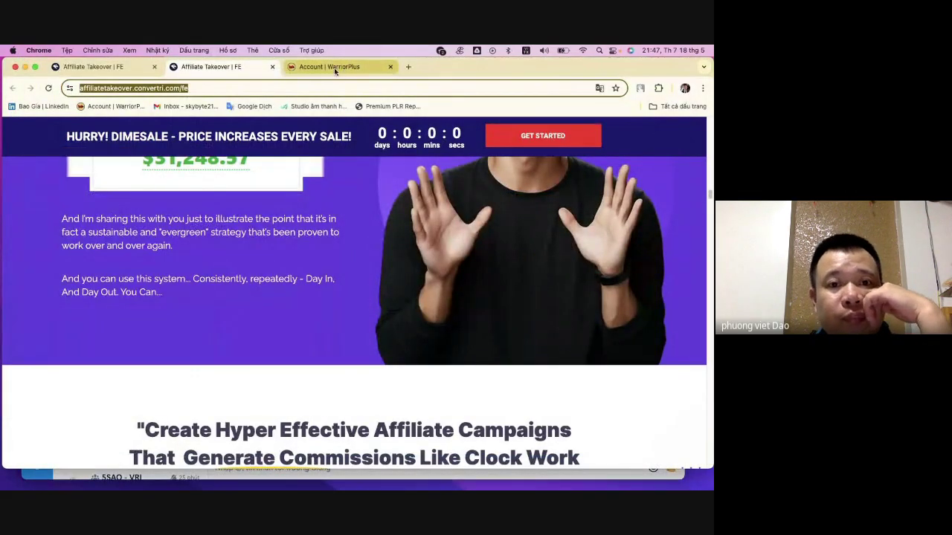
- From the WarriorPlus account tab, choose Marketplace > Top Products to reach the Top Sellers page
{"action": "left_click", "coordinate": [335, 69]}
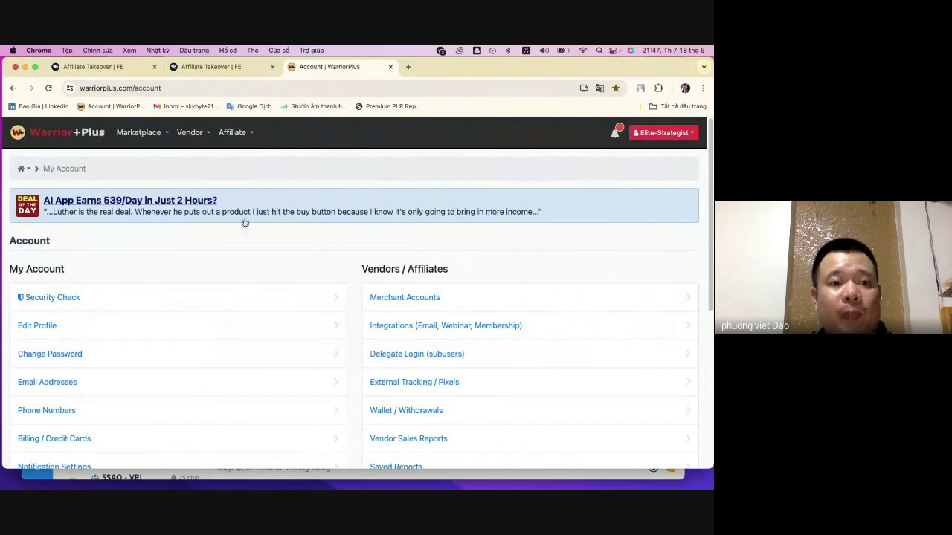
{"action": "scroll", "coordinate": [435, 225], "scroll_direction": "down", "scroll_amount": 5}
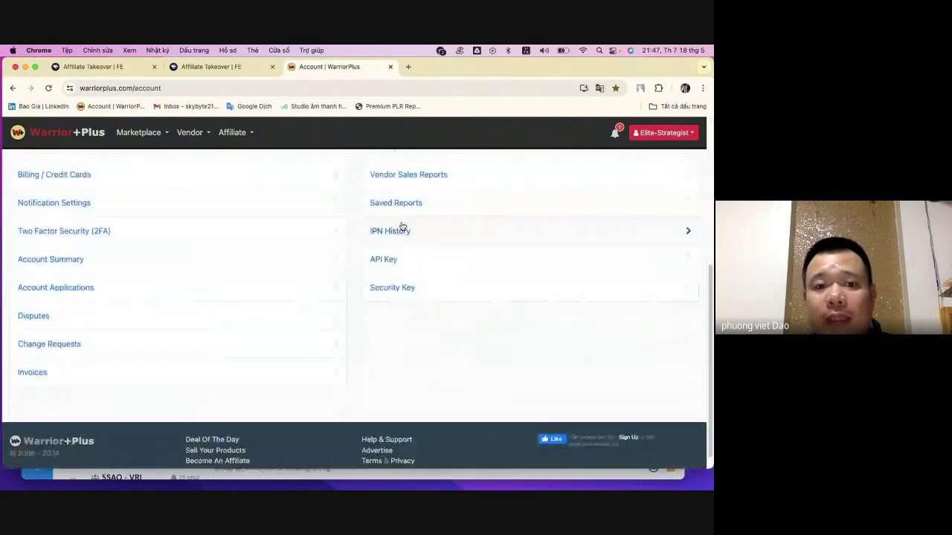
{"action": "scroll", "coordinate": [399, 225], "scroll_direction": "up", "scroll_amount": 5}
{"action": "left_click", "coordinate": [219, 134]}
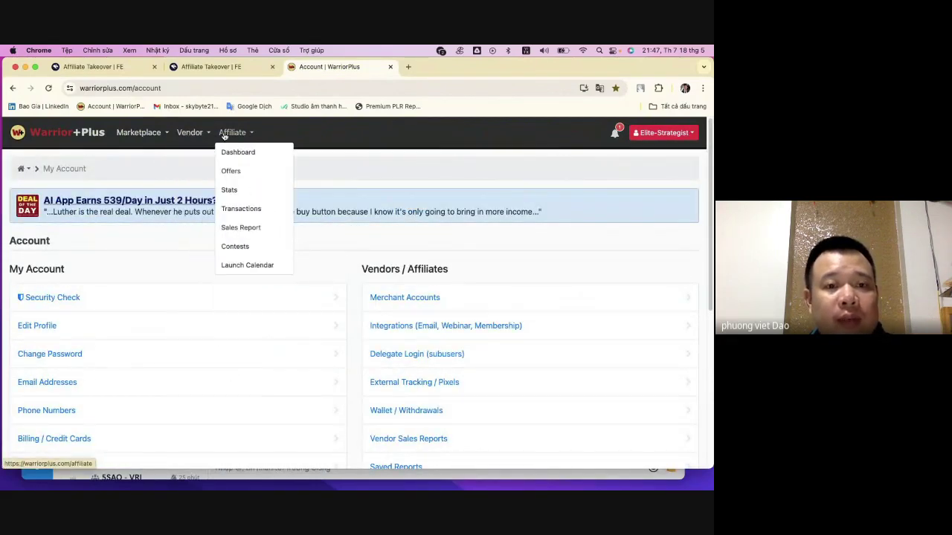
{"action": "mouse_move", "coordinate": [158, 128]}
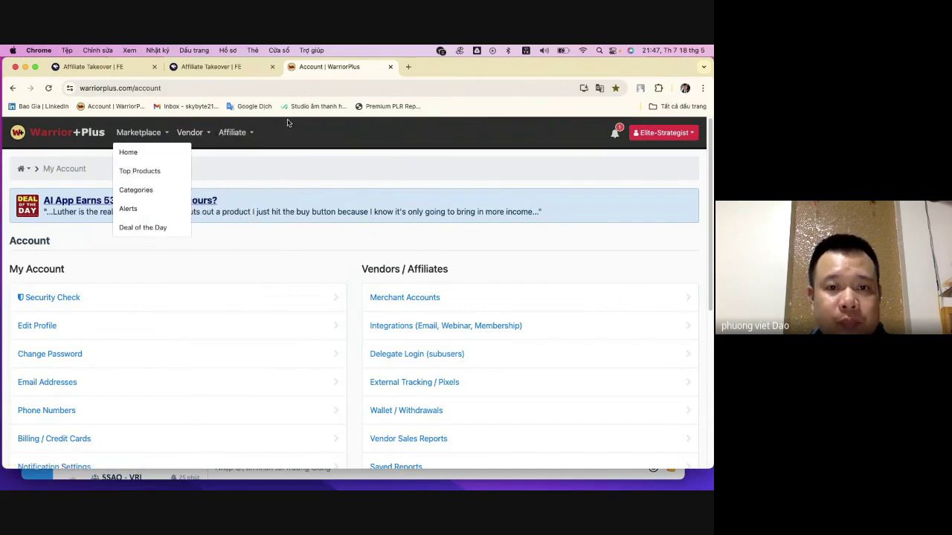
{"action": "left_click", "coordinate": [122, 172]}
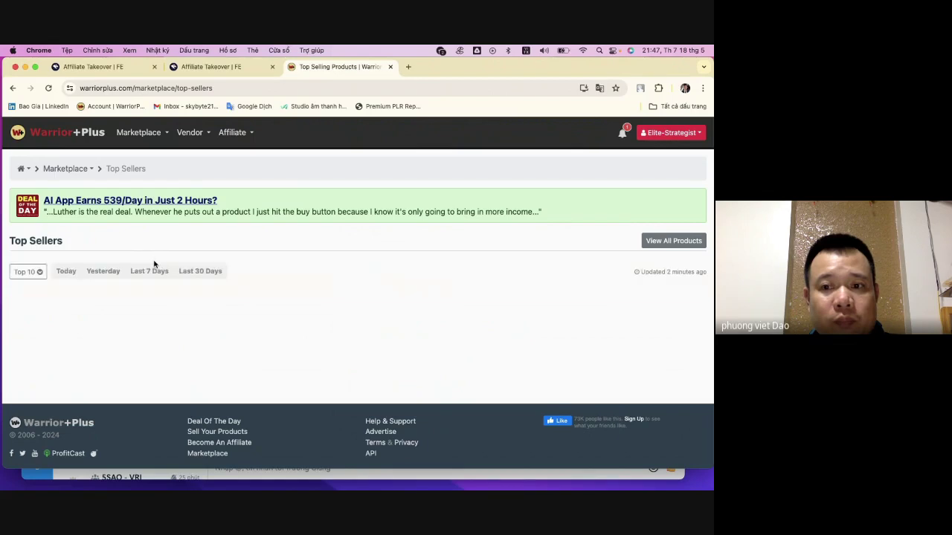
- List the top 25 sellers, stepping from Today and Last 7 Days to Last 30 Days
{"action": "scroll", "coordinate": [155, 264], "scroll_direction": "down", "scroll_amount": 2}
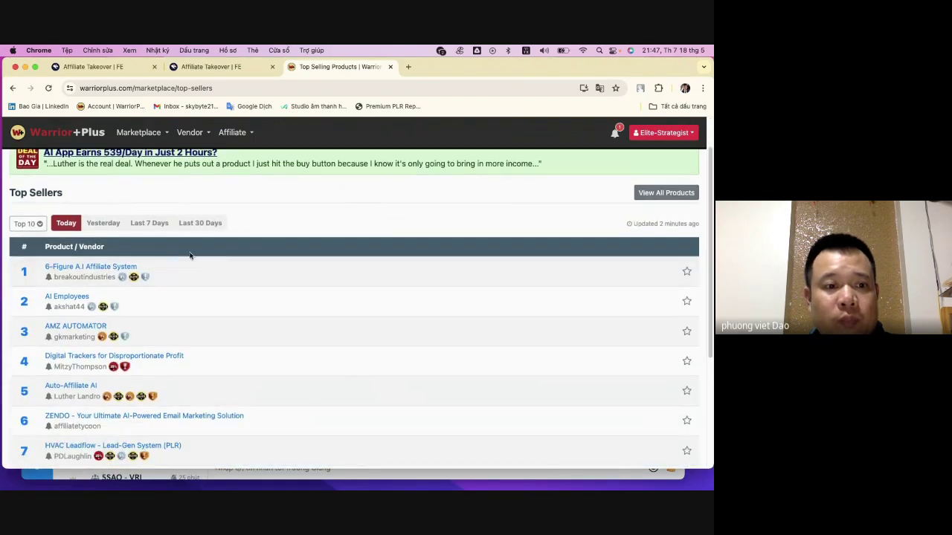
{"action": "scroll", "coordinate": [204, 252], "scroll_direction": "up", "scroll_amount": 2}
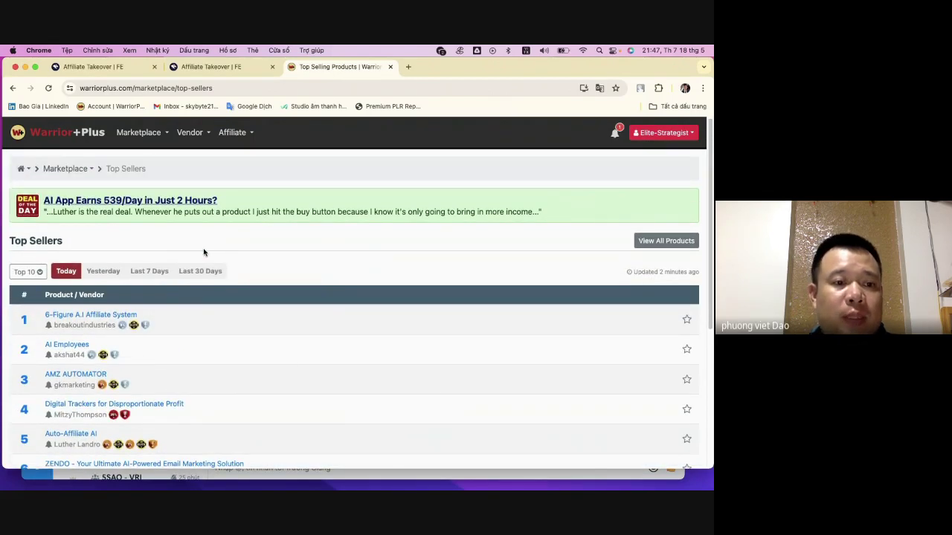
{"action": "scroll", "coordinate": [28, 269], "scroll_direction": "down", "scroll_amount": 1}
{"action": "left_click", "coordinate": [27, 262]}
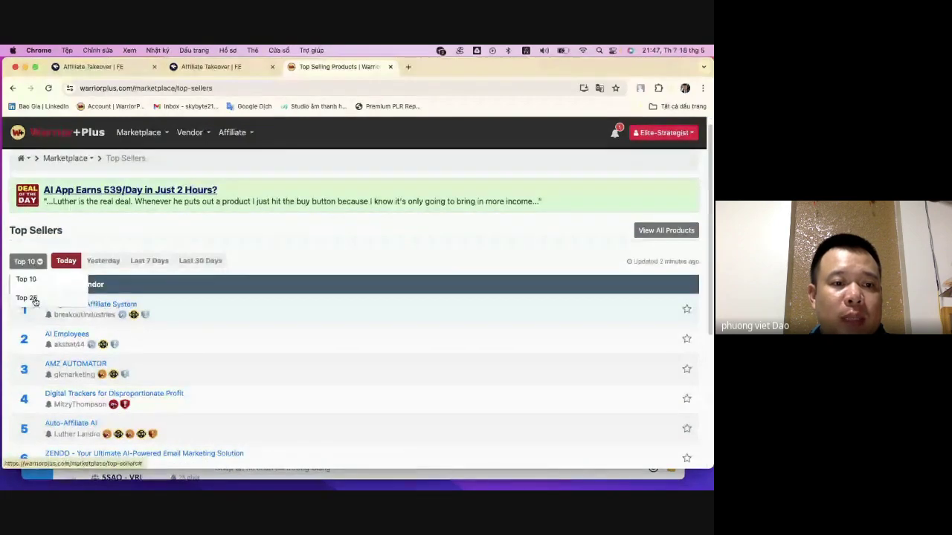
{"action": "left_click", "coordinate": [26, 298]}
{"action": "scroll", "coordinate": [81, 286], "scroll_direction": "down", "scroll_amount": 10}
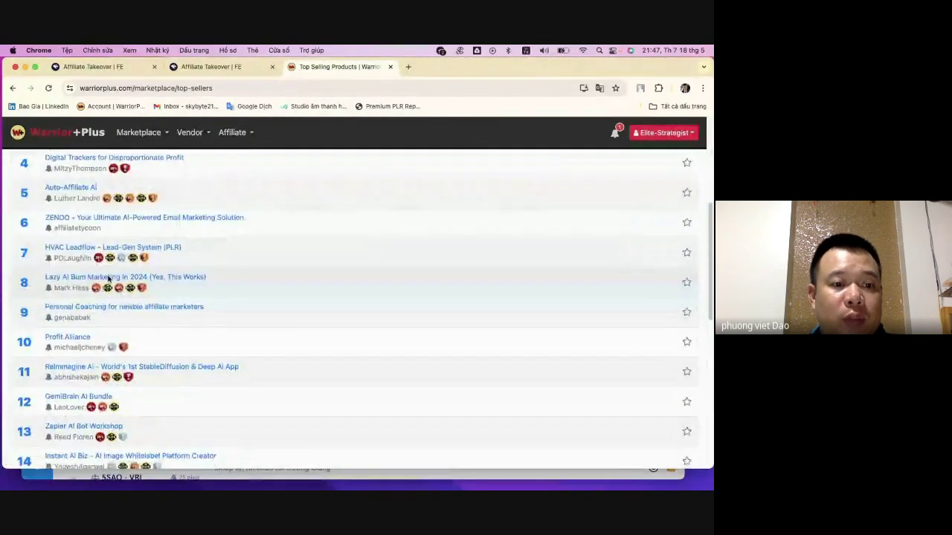
{"action": "scroll", "coordinate": [108, 279], "scroll_direction": "up", "scroll_amount": 10}
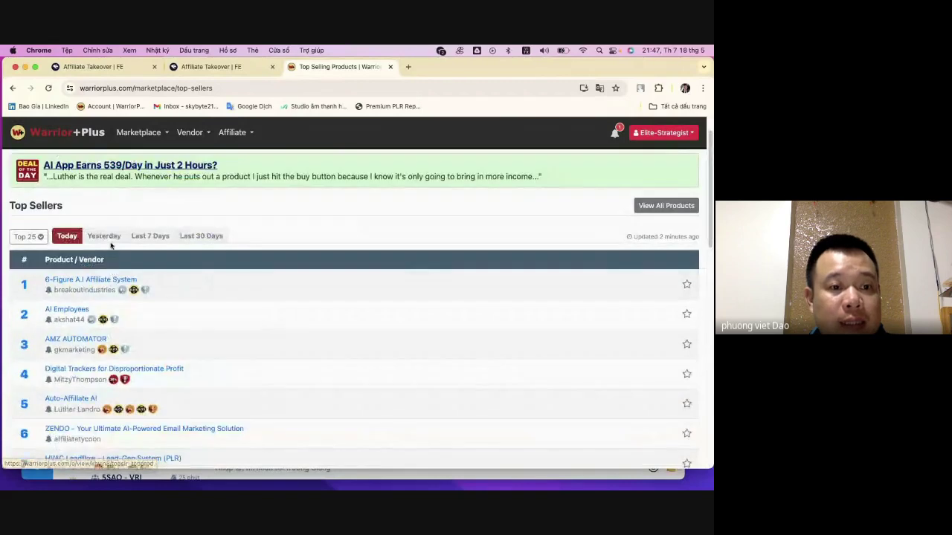
{"action": "left_click", "coordinate": [67, 238]}
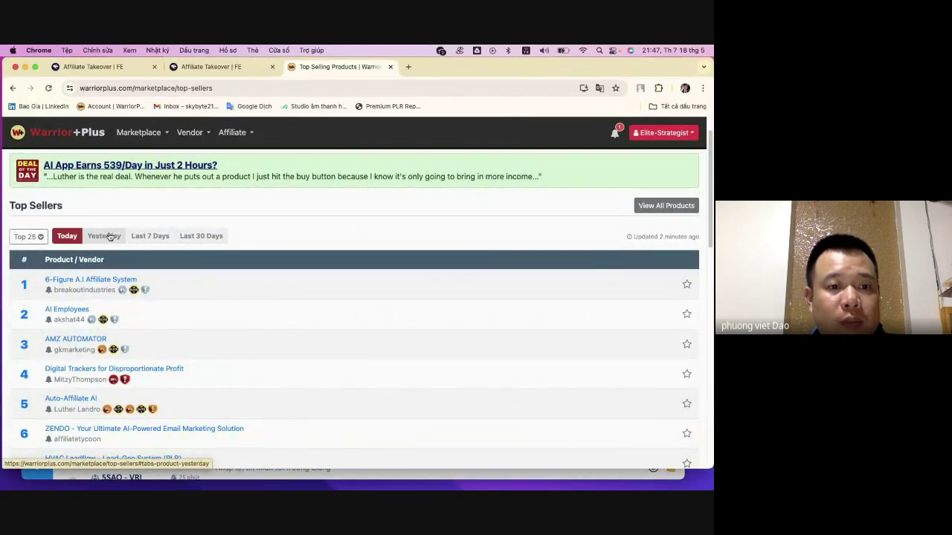
{"action": "left_click", "coordinate": [153, 236]}
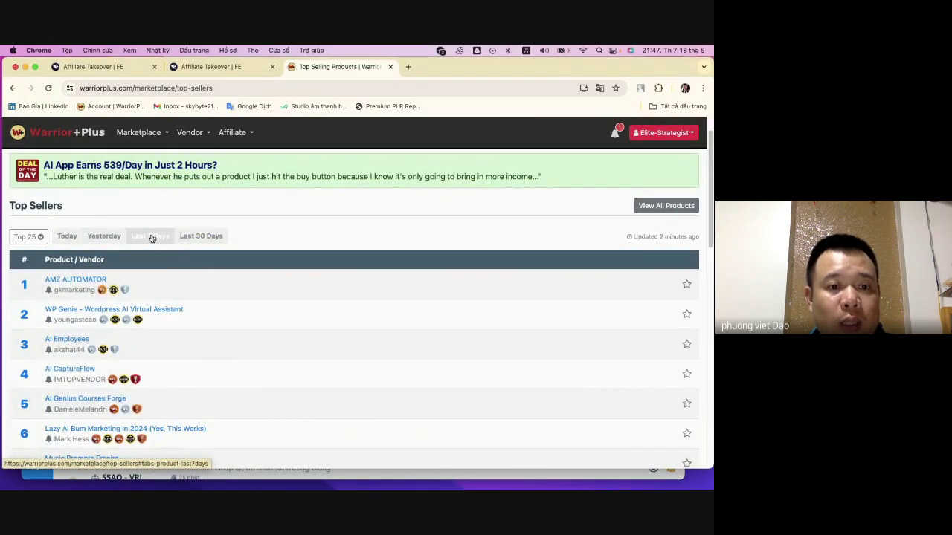
{"action": "left_click", "coordinate": [206, 240]}
- Open Auto-Affiliate AI, a vendor's profile and $5 Profit Funnels in new tabs
{"action": "scroll", "coordinate": [190, 253], "scroll_direction": "down", "scroll_amount": 5}
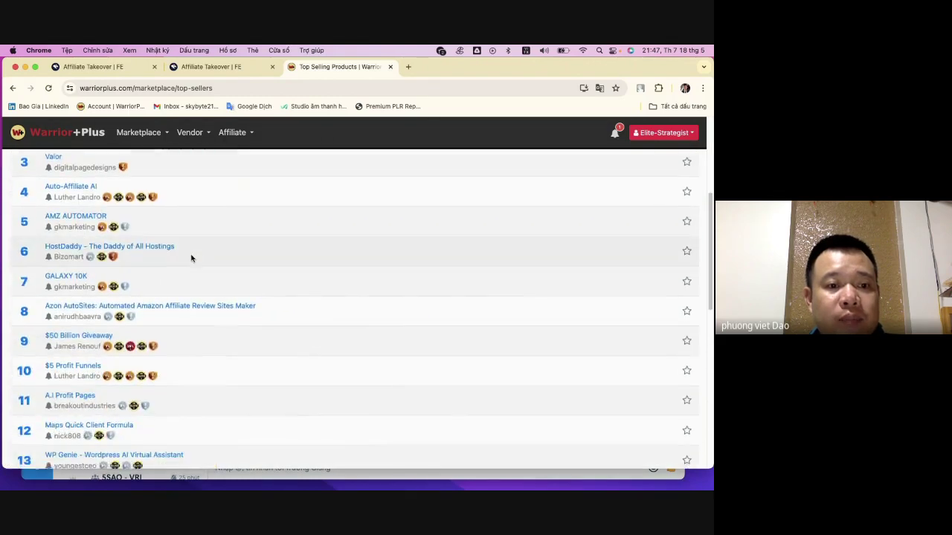
{"action": "scroll", "coordinate": [192, 258], "scroll_direction": "up", "scroll_amount": 10}
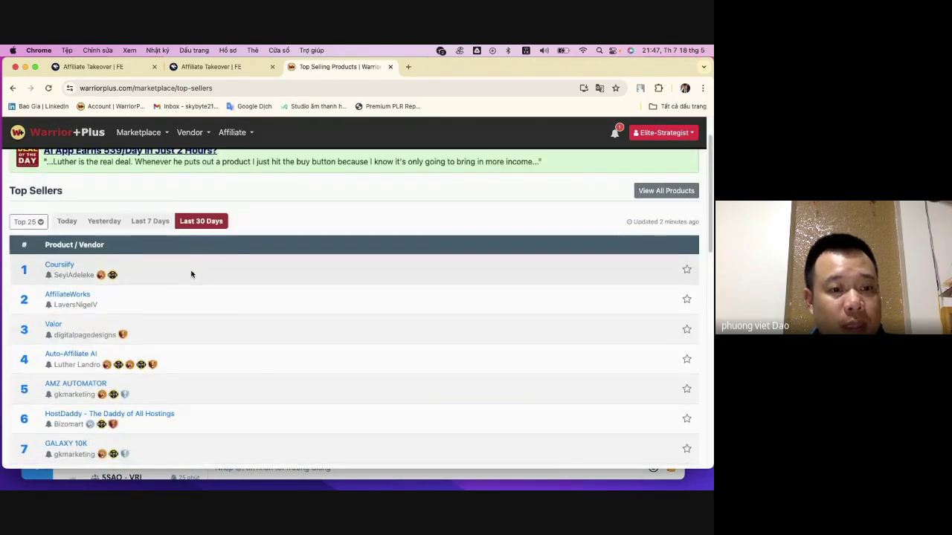
{"action": "scroll", "coordinate": [191, 261], "scroll_direction": "down", "scroll_amount": 3}
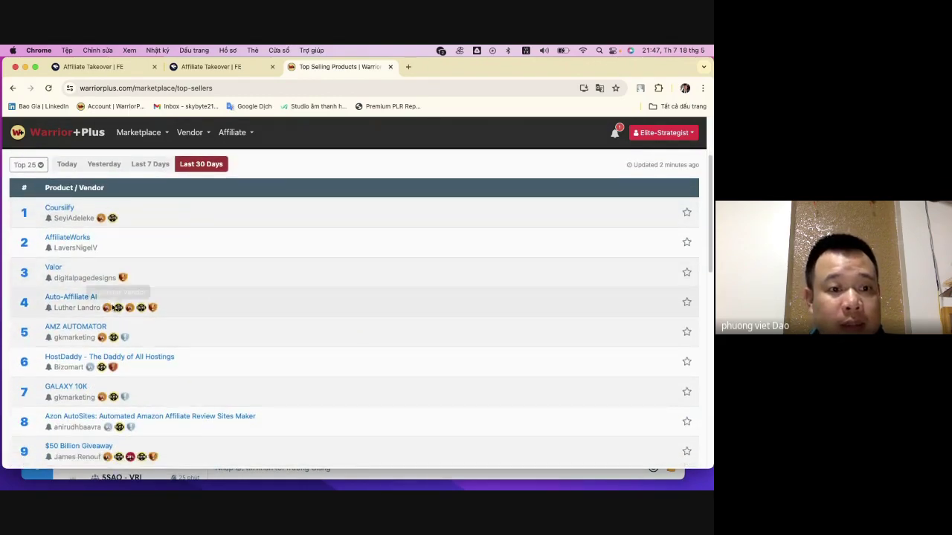
{"action": "scroll", "coordinate": [84, 311], "scroll_direction": "down", "scroll_amount": 1}
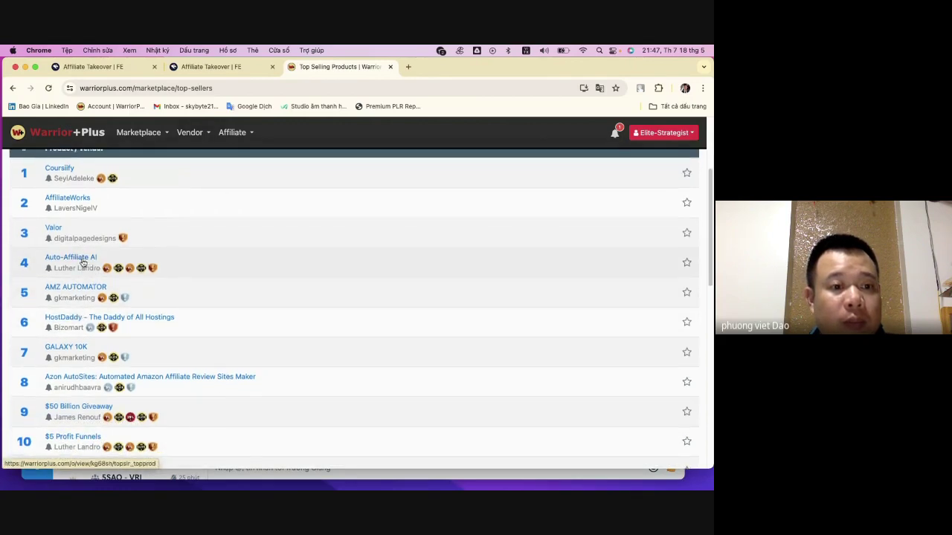
{"action": "scroll", "coordinate": [77, 249], "scroll_direction": "up", "scroll_amount": 1}
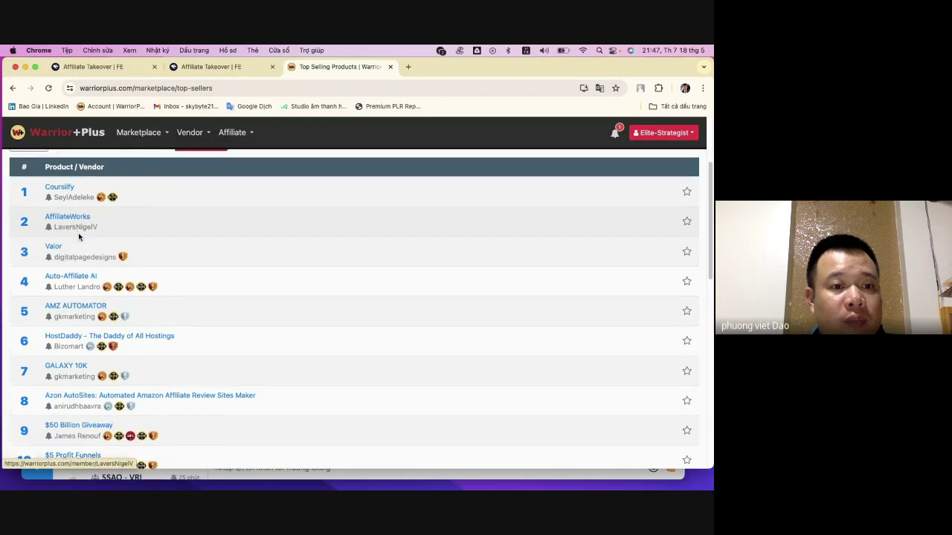
{"action": "scroll", "coordinate": [96, 268], "scroll_direction": "down", "scroll_amount": 4}
{"action": "scroll", "coordinate": [102, 270], "scroll_direction": "up", "scroll_amount": 1}
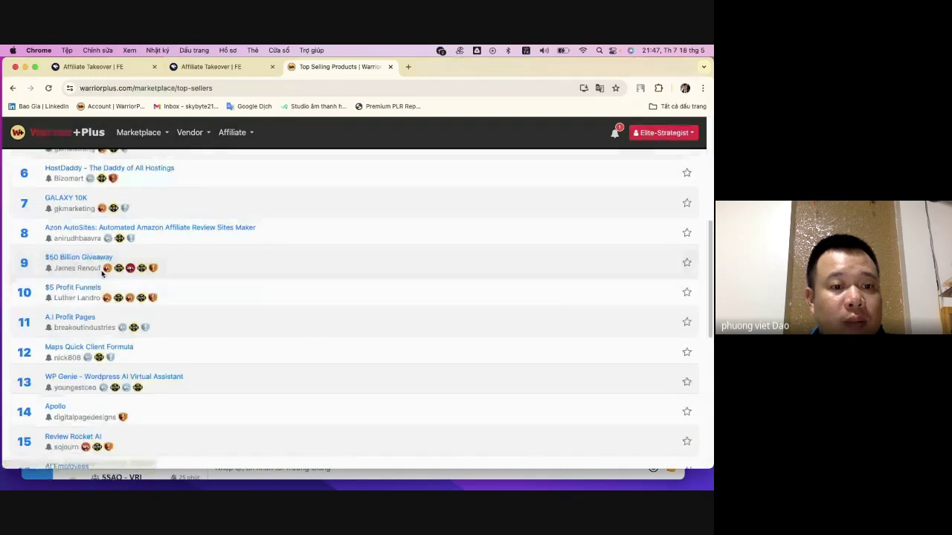
{"action": "scroll", "coordinate": [102, 273], "scroll_direction": "up", "scroll_amount": 3}
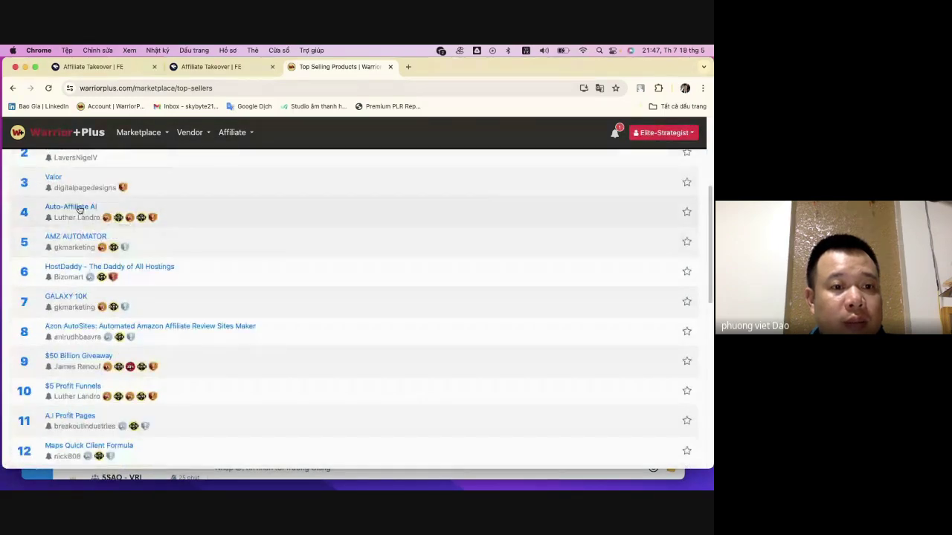
{"action": "left_click", "coordinate": [79, 210], "text": "super"}
{"action": "scroll", "coordinate": [149, 260], "scroll_direction": "up", "scroll_amount": 4}
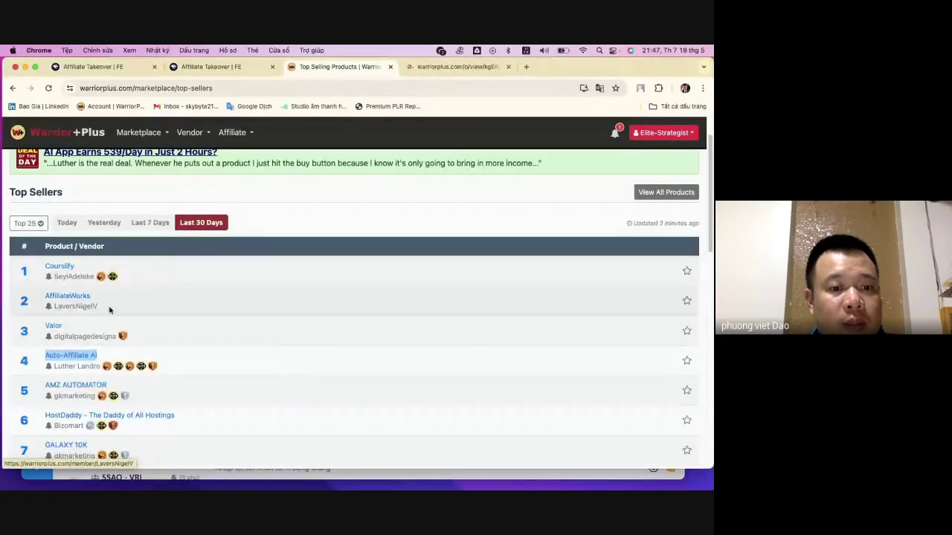
{"action": "scroll", "coordinate": [109, 310], "scroll_direction": "down", "scroll_amount": 4}
{"action": "scroll", "coordinate": [91, 275], "scroll_direction": "down", "scroll_amount": 3}
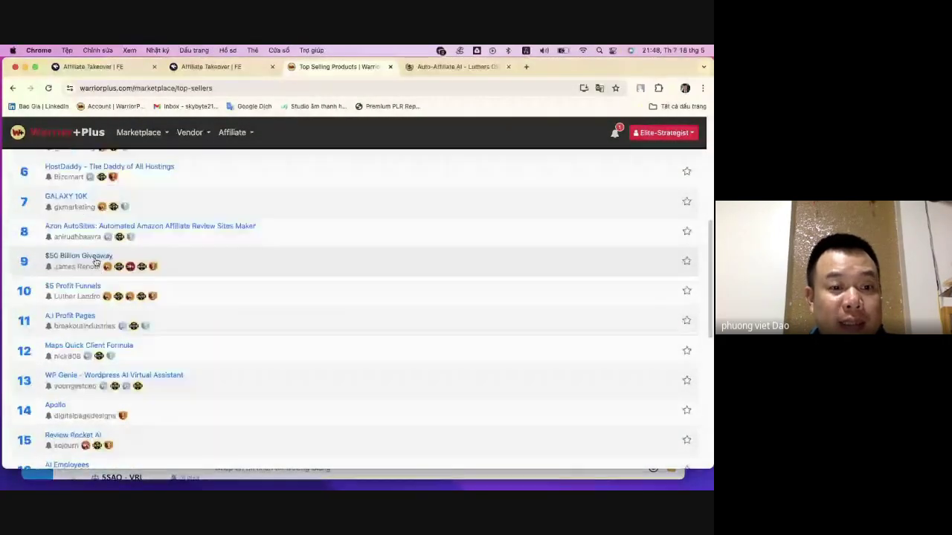
{"action": "right_click", "coordinate": [102, 261]}
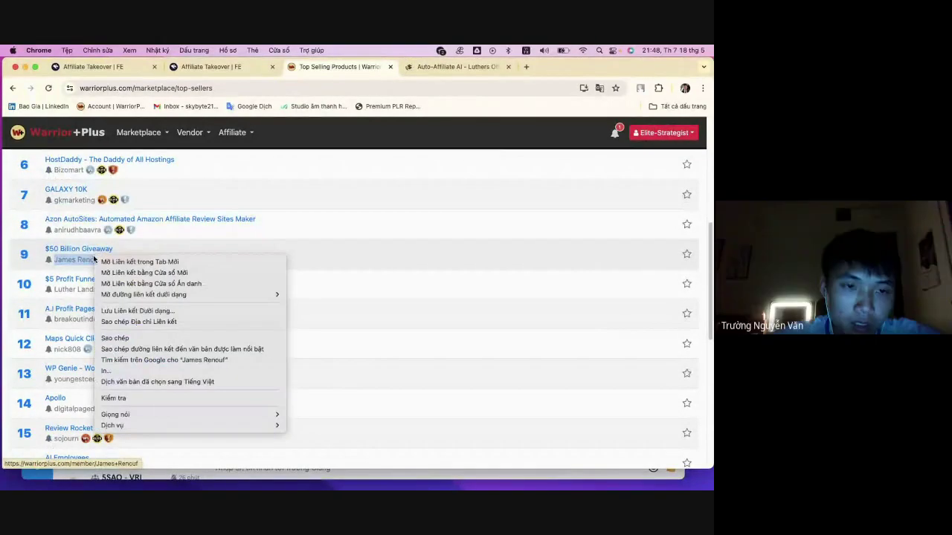
{"action": "left_click", "coordinate": [103, 263]}
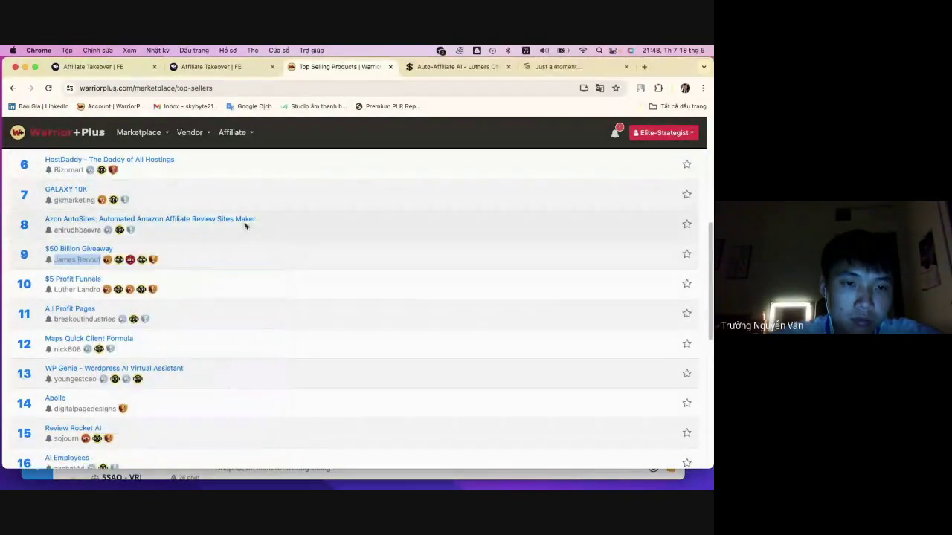
{"action": "left_click", "coordinate": [82, 282]}
- Check the new tabs, then read the $5 Profit Funnels page back up to its $18,049.96 headline
{"action": "left_click", "coordinate": [481, 68]}
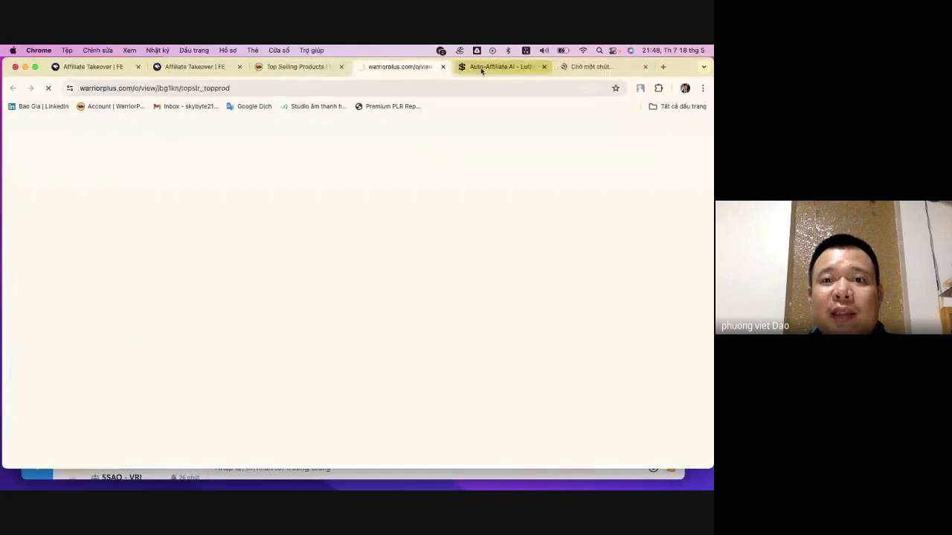
{"action": "left_click", "coordinate": [401, 66]}
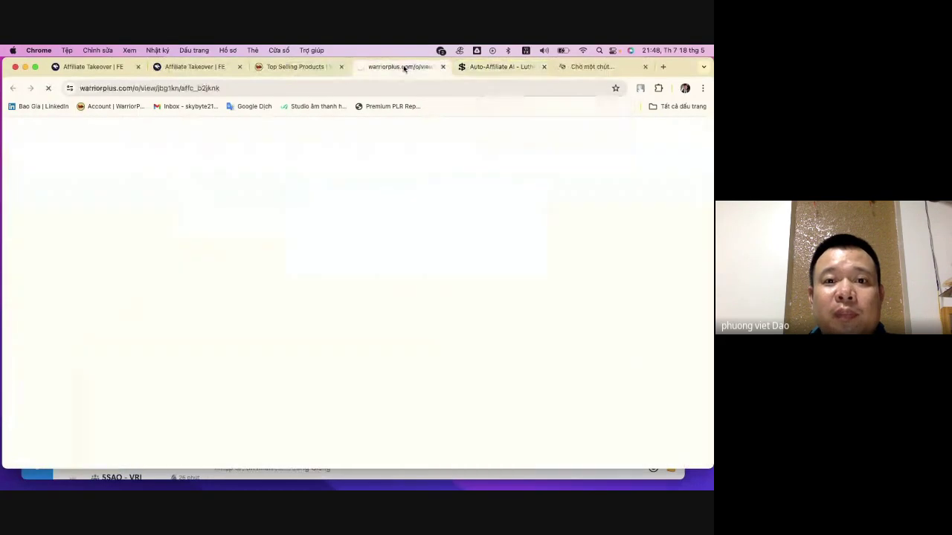
{"action": "left_click", "coordinate": [282, 67]}
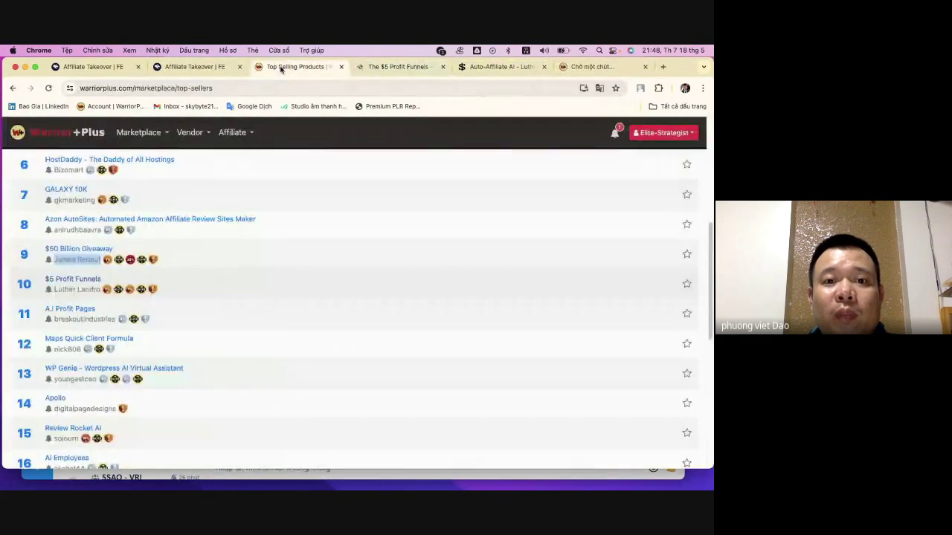
{"action": "left_click", "coordinate": [383, 67]}
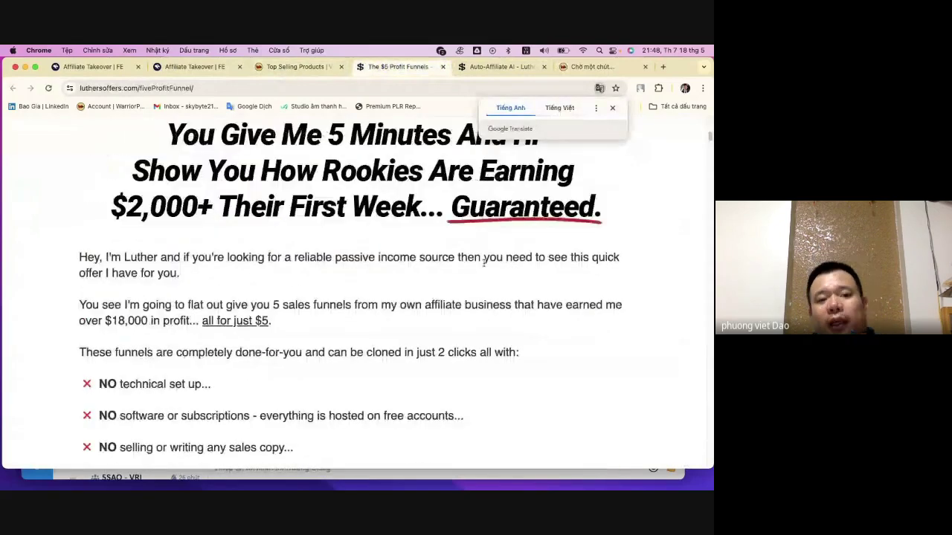
{"action": "scroll", "coordinate": [458, 290], "scroll_direction": "up", "scroll_amount": 8}
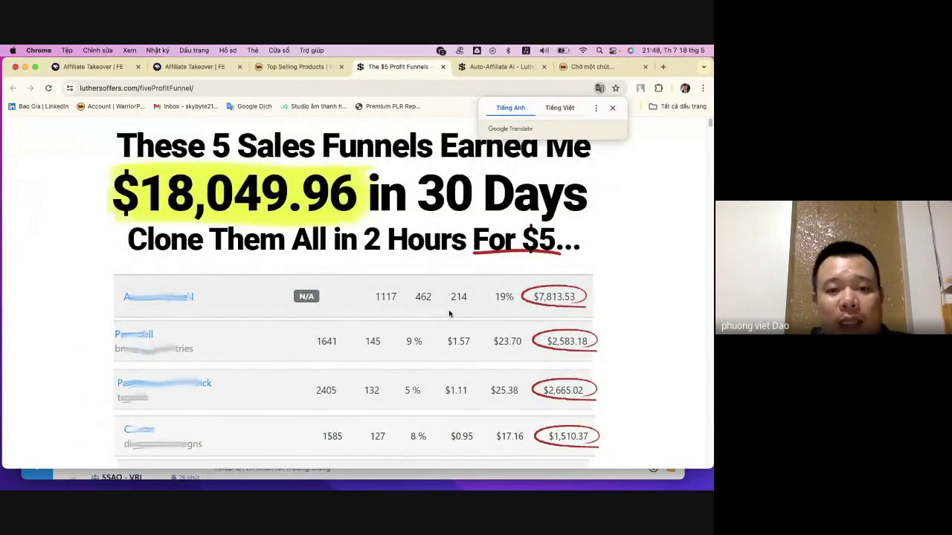
{"action": "scroll", "coordinate": [444, 316], "scroll_direction": "down", "scroll_amount": 3}
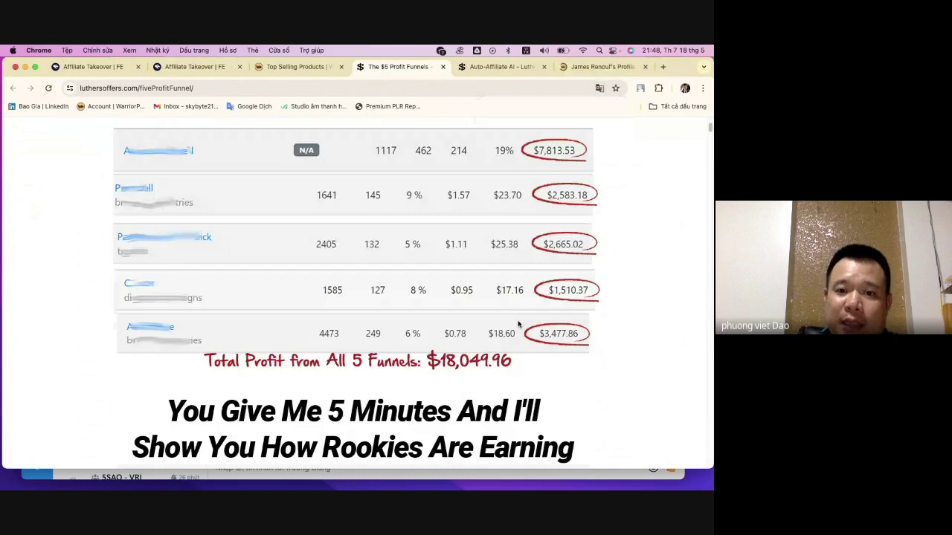
{"action": "scroll", "coordinate": [517, 322], "scroll_direction": "up", "scroll_amount": 3}
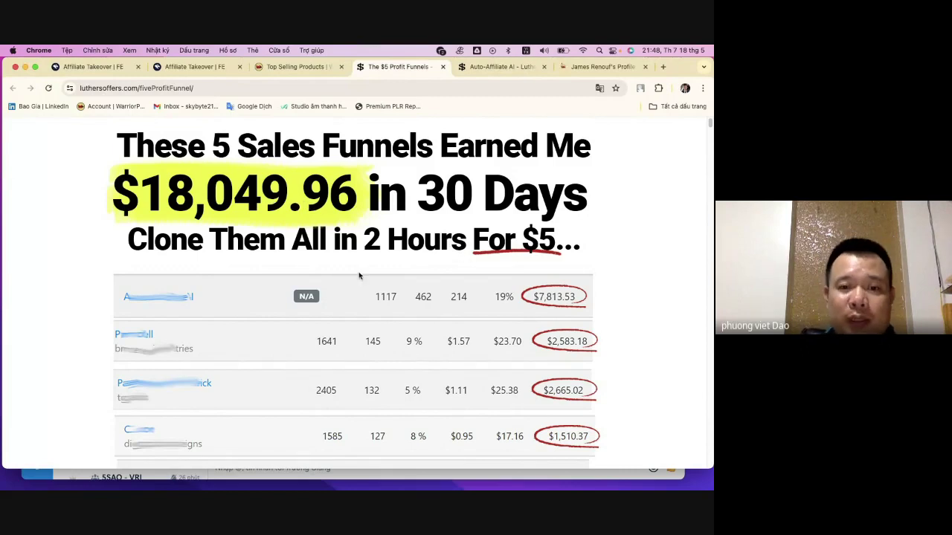
{"action": "scroll", "coordinate": [359, 276], "scroll_direction": "down", "scroll_amount": 5}
{"action": "scroll", "coordinate": [356, 276], "scroll_direction": "down", "scroll_amount": 10}
{"action": "scroll", "coordinate": [421, 272], "scroll_direction": "up", "scroll_amount": 2}
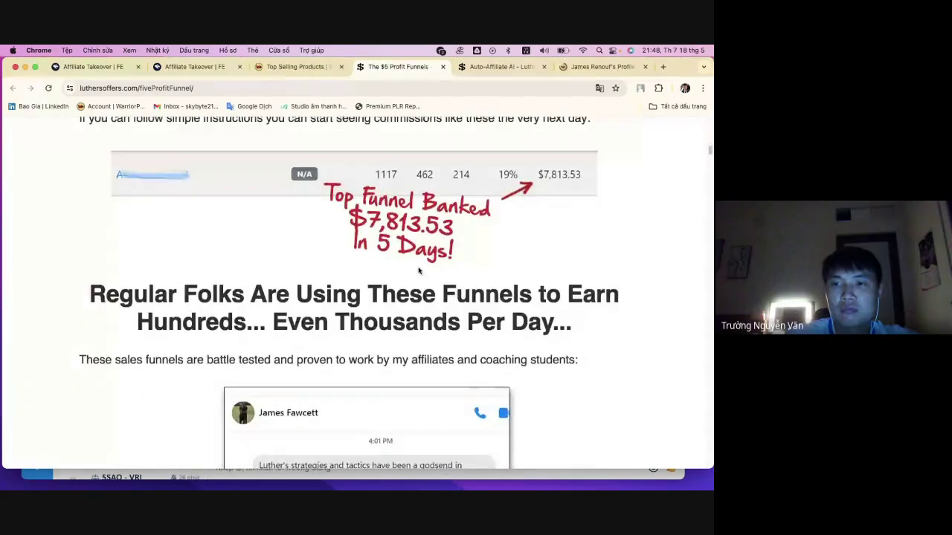
{"action": "scroll", "coordinate": [424, 275], "scroll_direction": "up", "scroll_amount": 10}
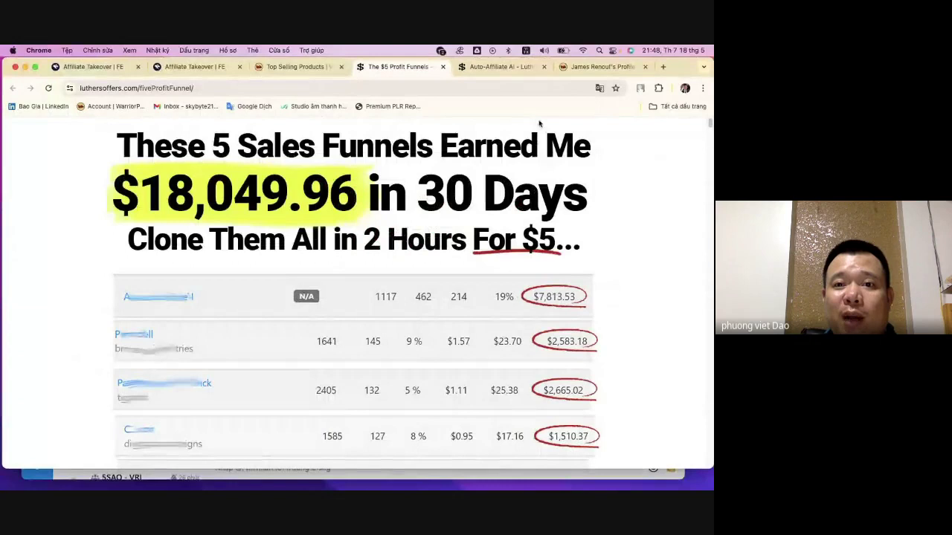
- Scroll the Auto-Affiliate AI sales page through its CHASE Bank payout proofs and intro
{"action": "left_click", "coordinate": [498, 66]}
{"action": "scroll", "coordinate": [387, 246], "scroll_direction": "down", "scroll_amount": 15}
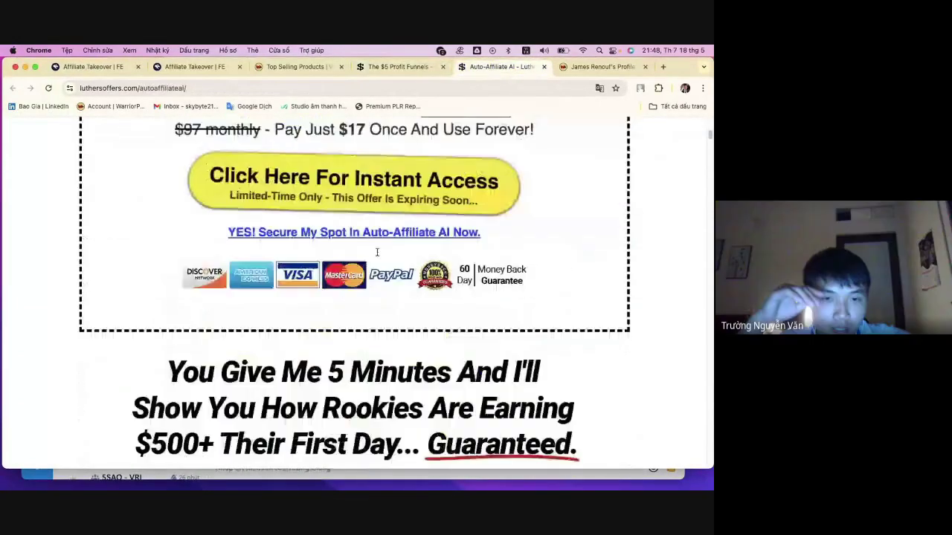
{"action": "scroll", "coordinate": [375, 254], "scroll_direction": "down", "scroll_amount": 2}
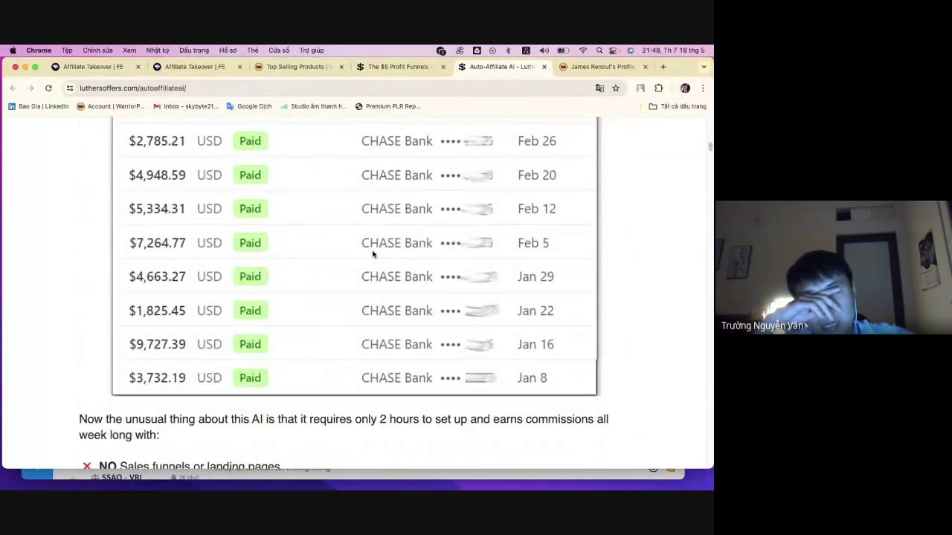
{"action": "scroll", "coordinate": [372, 254], "scroll_direction": "down", "scroll_amount": 15}
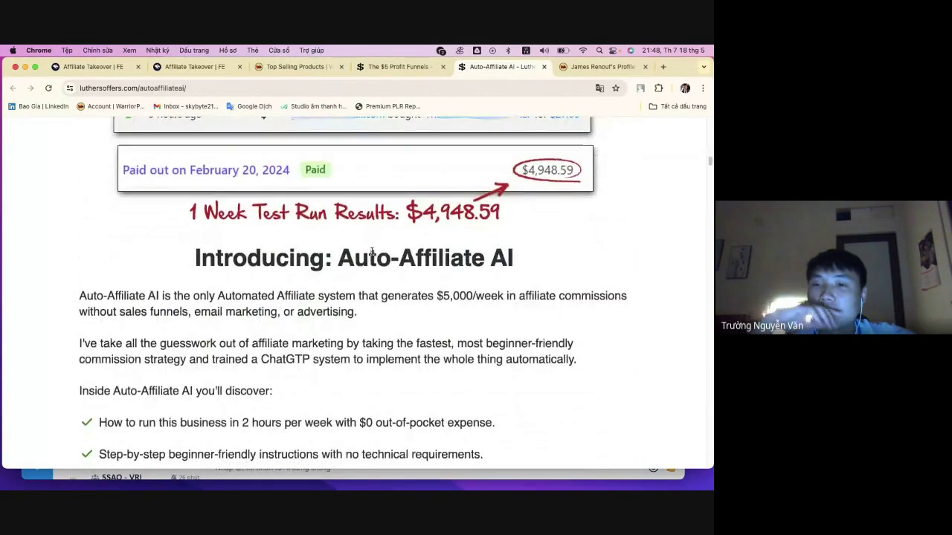
{"action": "scroll", "coordinate": [372, 253], "scroll_direction": "up", "scroll_amount": 3}
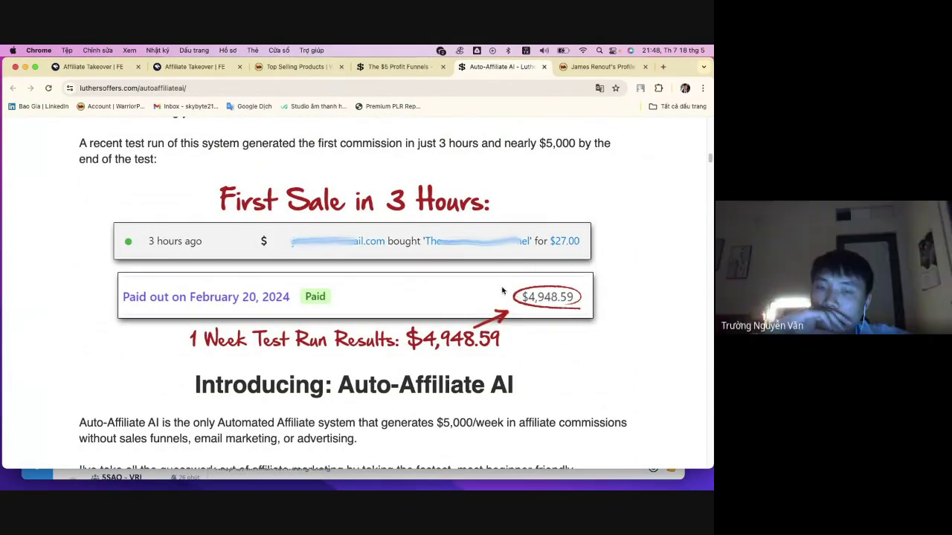
{"action": "scroll", "coordinate": [496, 287], "scroll_direction": "up", "scroll_amount": 8}
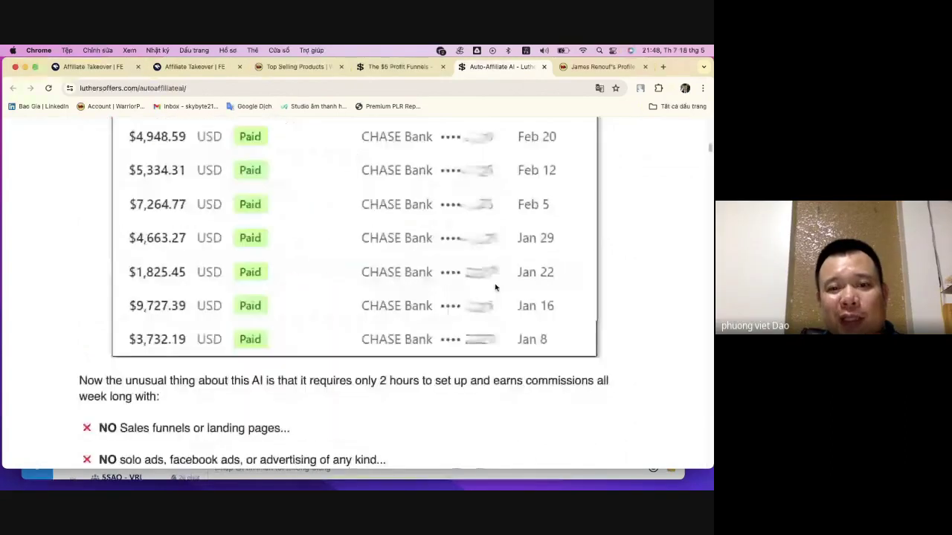
{"action": "scroll", "coordinate": [496, 287], "scroll_direction": "up", "scroll_amount": 10}
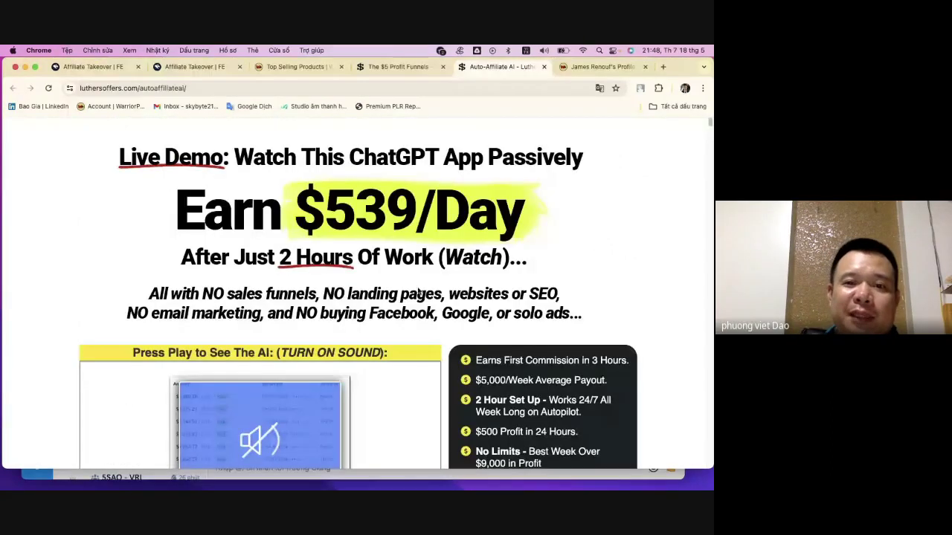
- Glance at the vendor profile tab, then close the Auto-Affiliate AI sales page
{"action": "left_click", "coordinate": [594, 67]}
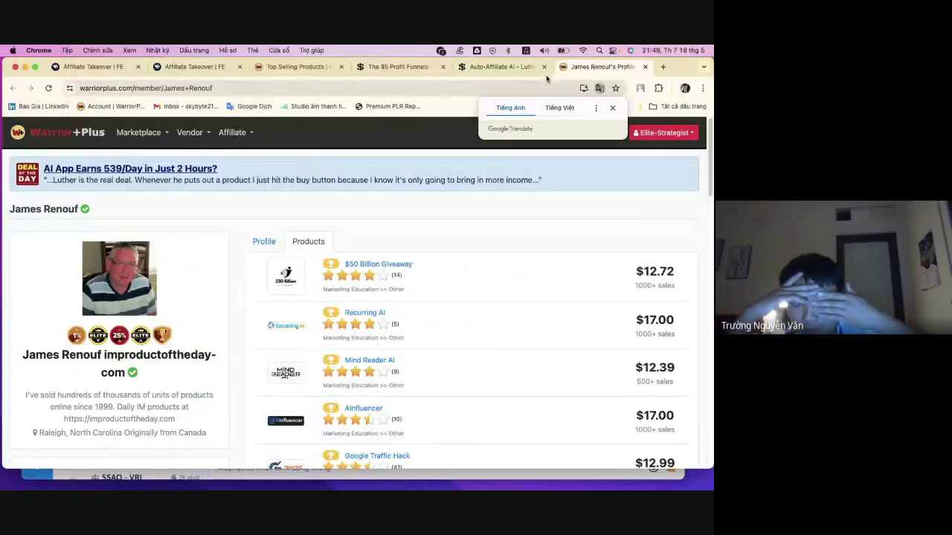
{"action": "left_click", "coordinate": [511, 67]}
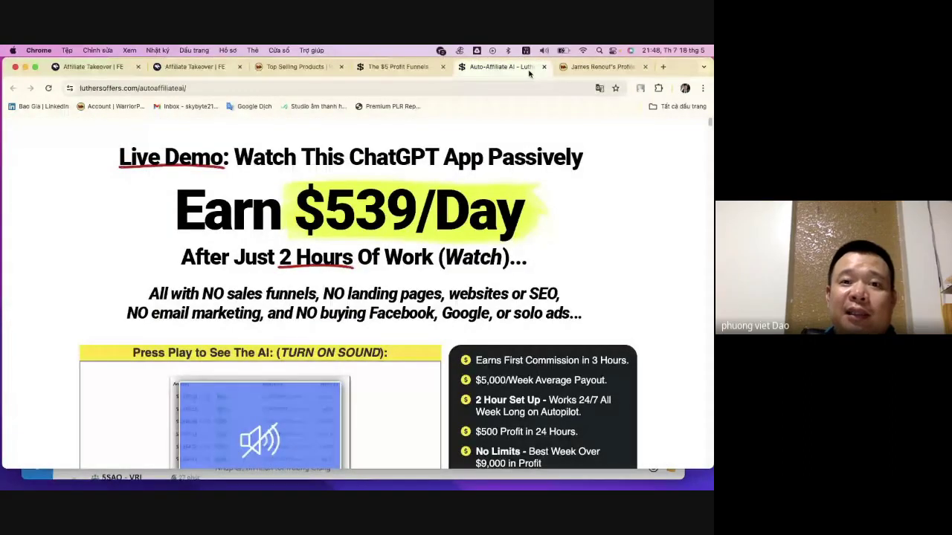
{"action": "left_click", "coordinate": [543, 67]}
{"action": "left_click", "coordinate": [431, 66]}
- Close the $5 Profit Funnels tab and highlight the vendor's 32,793 followers and 27 products count
{"action": "left_click", "coordinate": [443, 67]}
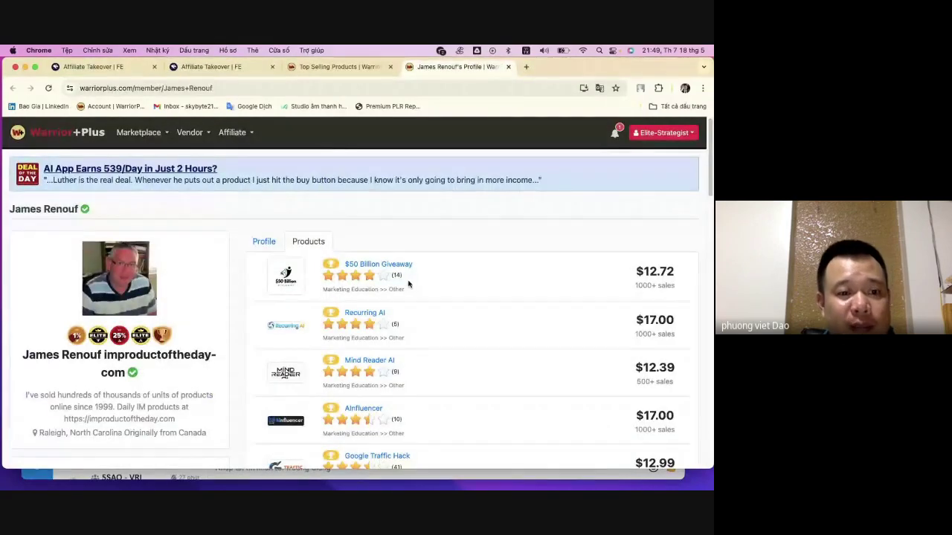
{"action": "scroll", "coordinate": [104, 350], "scroll_direction": "down", "scroll_amount": 1}
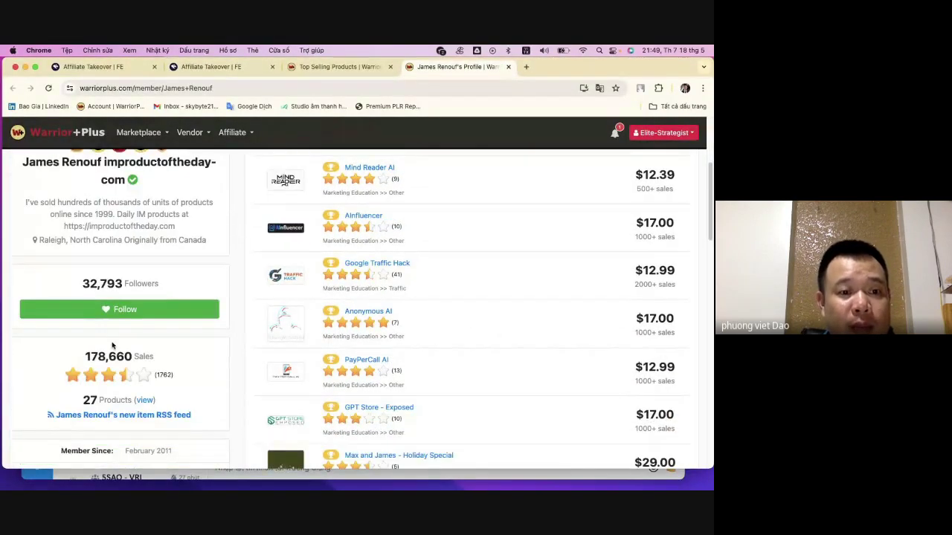
{"action": "triple_click", "coordinate": [186, 286]}
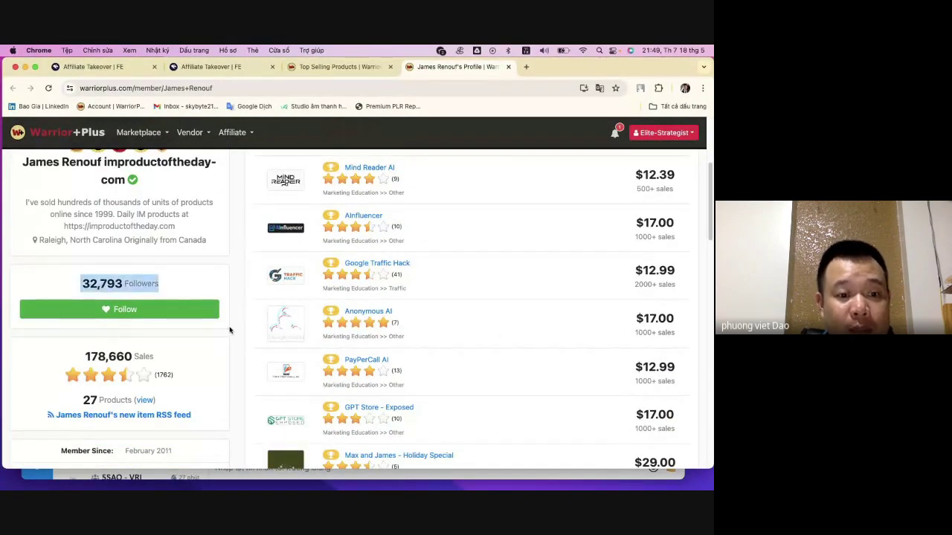
{"action": "scroll", "coordinate": [313, 300], "scroll_direction": "up", "scroll_amount": 5}
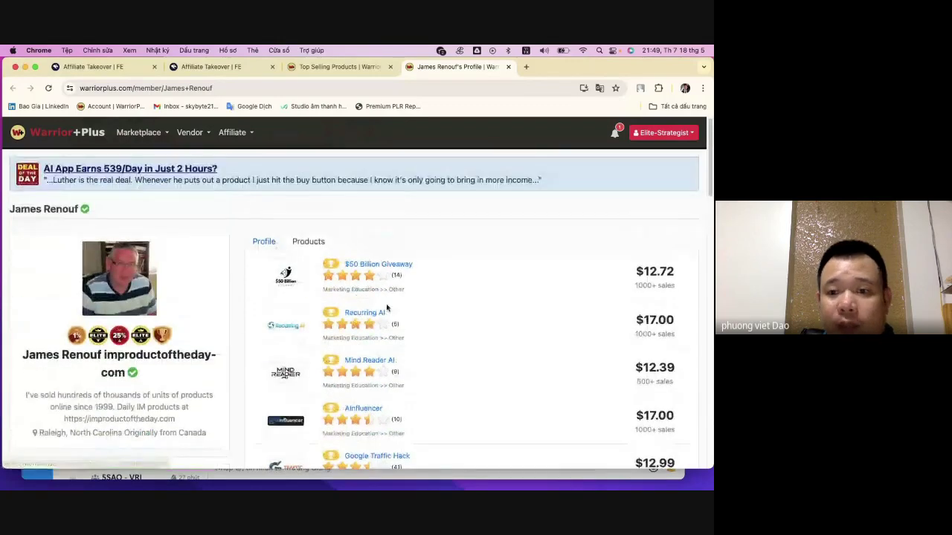
{"action": "scroll", "coordinate": [387, 305], "scroll_direction": "down", "scroll_amount": 15}
{"action": "scroll", "coordinate": [399, 307], "scroll_direction": "down", "scroll_amount": 10}
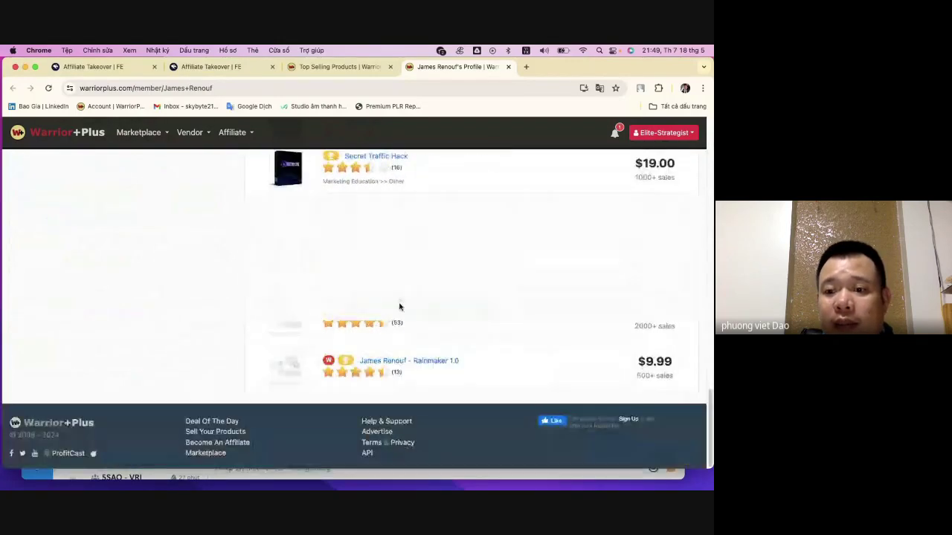
{"action": "scroll", "coordinate": [400, 307], "scroll_direction": "up", "scroll_amount": 20}
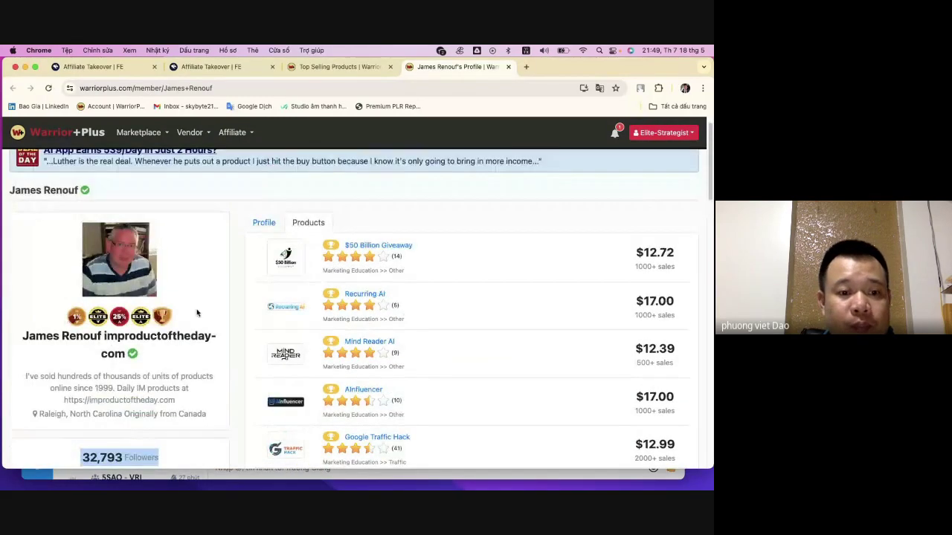
{"action": "scroll", "coordinate": [84, 406], "scroll_direction": "down", "scroll_amount": 4}
{"action": "left_click_drag", "start_coordinate": [83, 406], "coordinate": [164, 409]}
{"action": "left_click", "coordinate": [199, 387]}
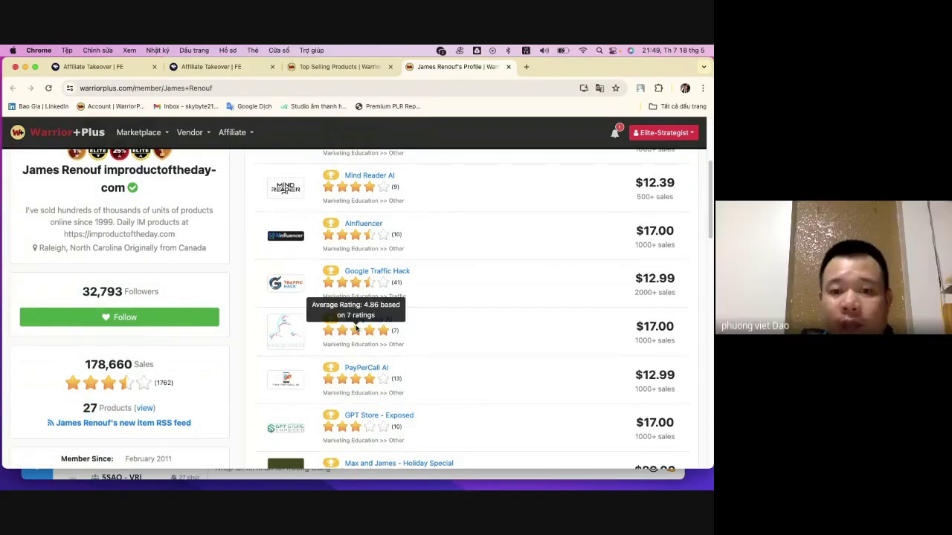
- Mark the 1000+ sales figures for $50 Billion Giveaway, Recurring AI and Ainfluencer
{"action": "scroll", "coordinate": [658, 257], "scroll_direction": "up", "scroll_amount": 4}
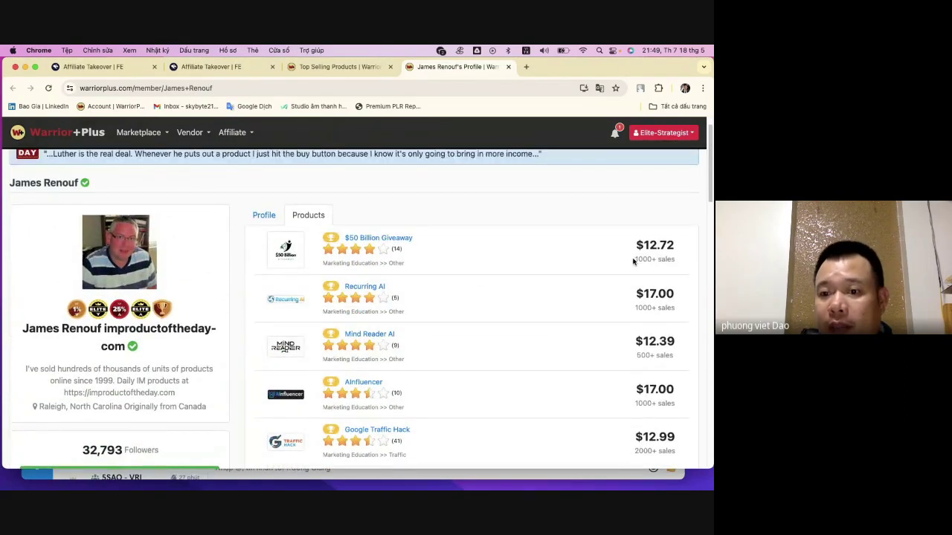
{"action": "left_click_drag", "start_coordinate": [633, 260], "coordinate": [676, 264]}
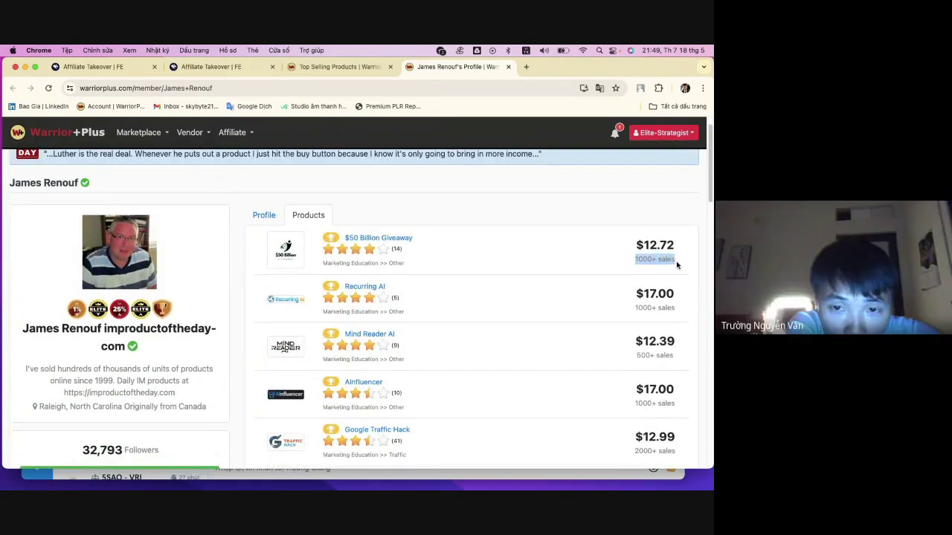
{"action": "left_click_drag", "start_coordinate": [634, 308], "coordinate": [672, 316]}
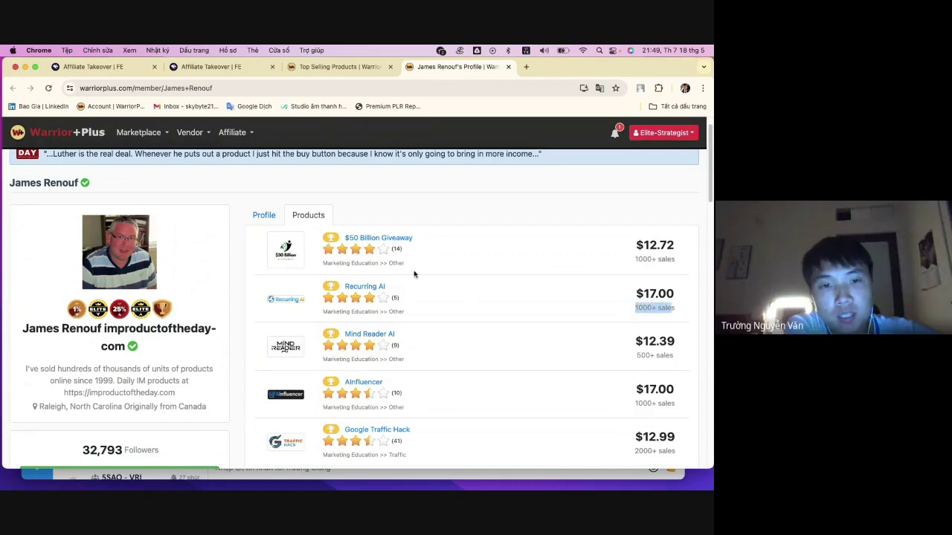
{"action": "scroll", "coordinate": [438, 280], "scroll_direction": "down", "scroll_amount": 1}
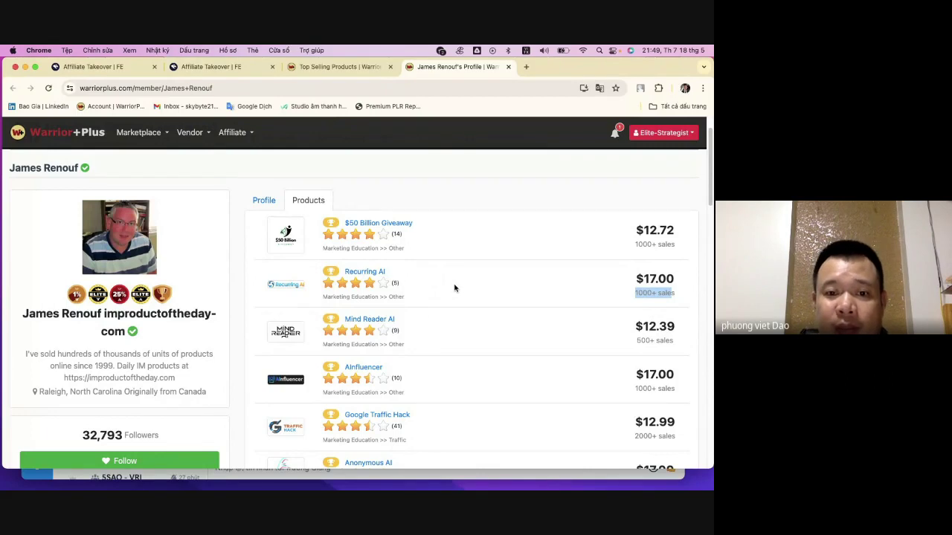
{"action": "scroll", "coordinate": [455, 288], "scroll_direction": "down", "scroll_amount": 2}
{"action": "left_click_drag", "start_coordinate": [636, 302], "coordinate": [674, 312]}
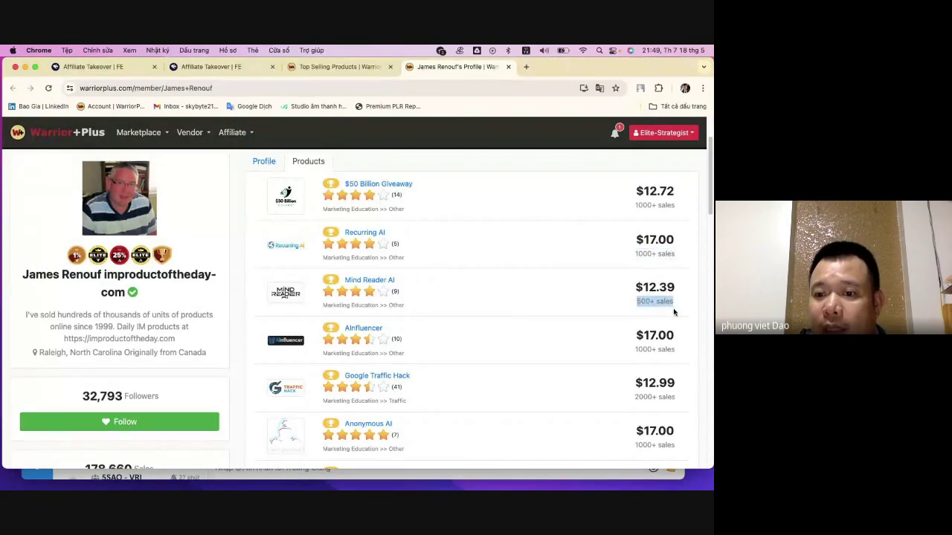
{"action": "left_click_drag", "start_coordinate": [636, 350], "coordinate": [661, 336]}
{"action": "scroll", "coordinate": [659, 331], "scroll_direction": "down", "scroll_amount": 1}
{"action": "left_click", "coordinate": [632, 339]}
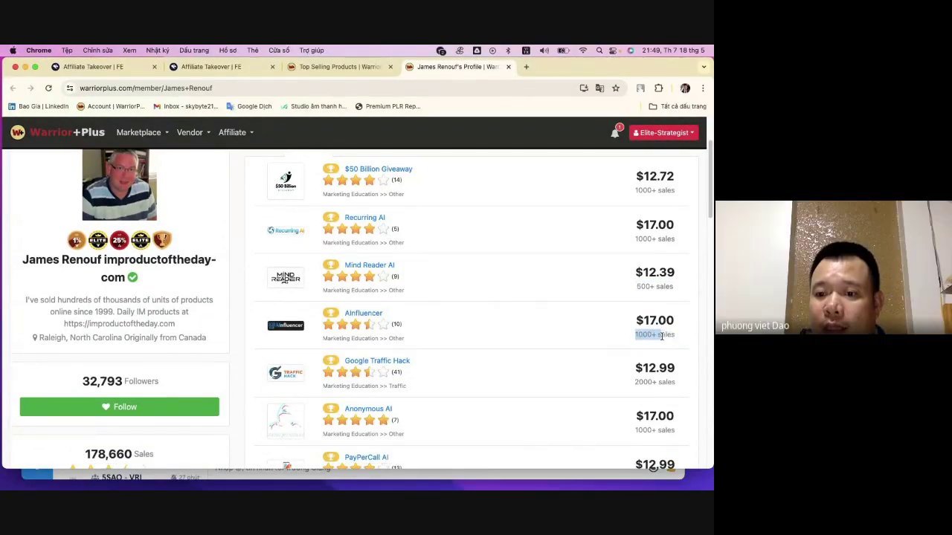
- Scroll further down the Products list and highlight Google Traffic Hack's $12.99 price
{"action": "scroll", "coordinate": [641, 379], "scroll_direction": "down", "scroll_amount": 3}
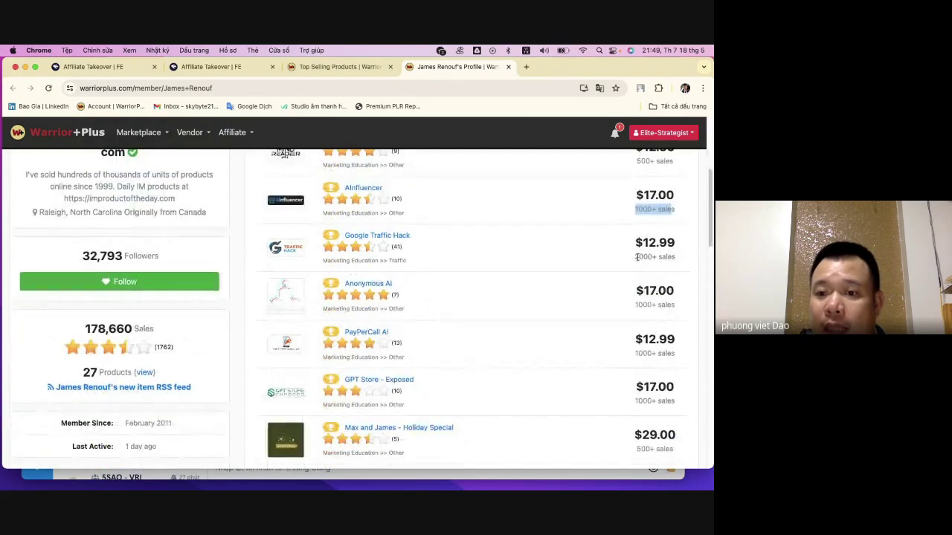
{"action": "left_click_drag", "start_coordinate": [634, 257], "coordinate": [674, 257]}
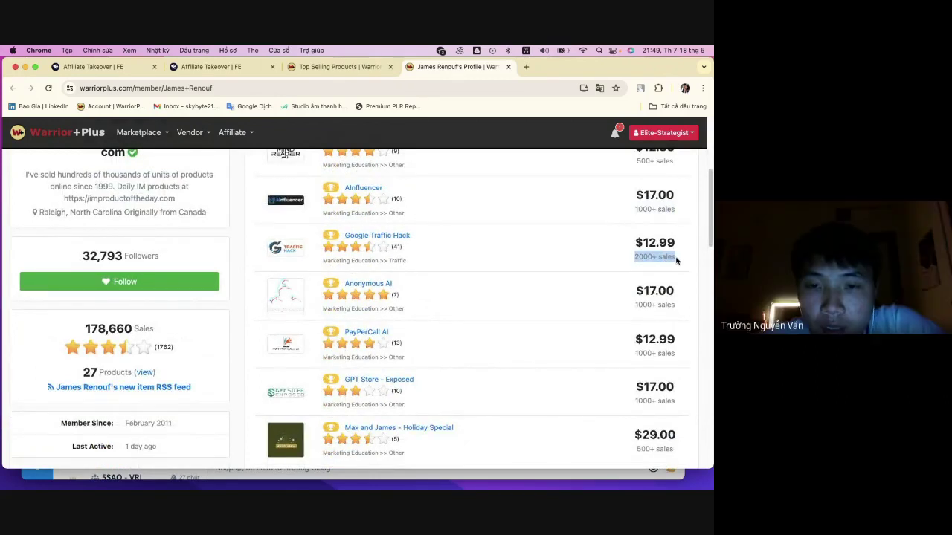
{"action": "scroll", "coordinate": [643, 294], "scroll_direction": "down", "scroll_amount": 1}
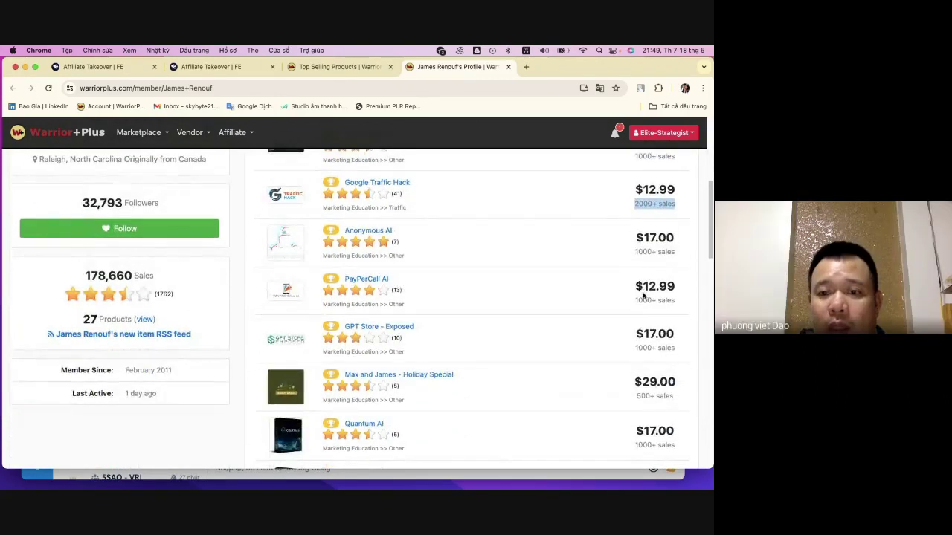
{"action": "scroll", "coordinate": [642, 290], "scroll_direction": "up", "scroll_amount": 1}
{"action": "left_click_drag", "start_coordinate": [632, 247], "coordinate": [675, 250]}
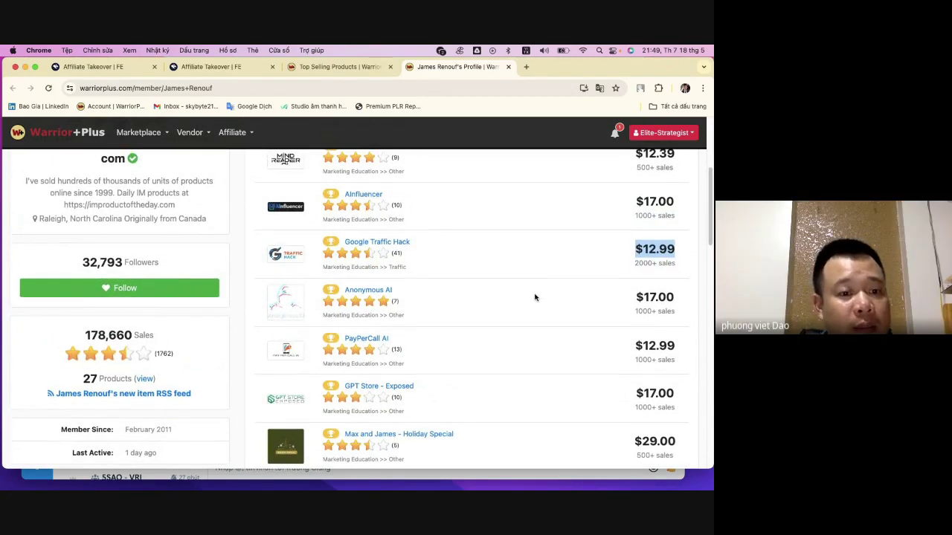
{"action": "scroll", "coordinate": [537, 293], "scroll_direction": "up", "scroll_amount": 2}
{"action": "scroll", "coordinate": [537, 297], "scroll_direction": "up", "scroll_amount": 2}
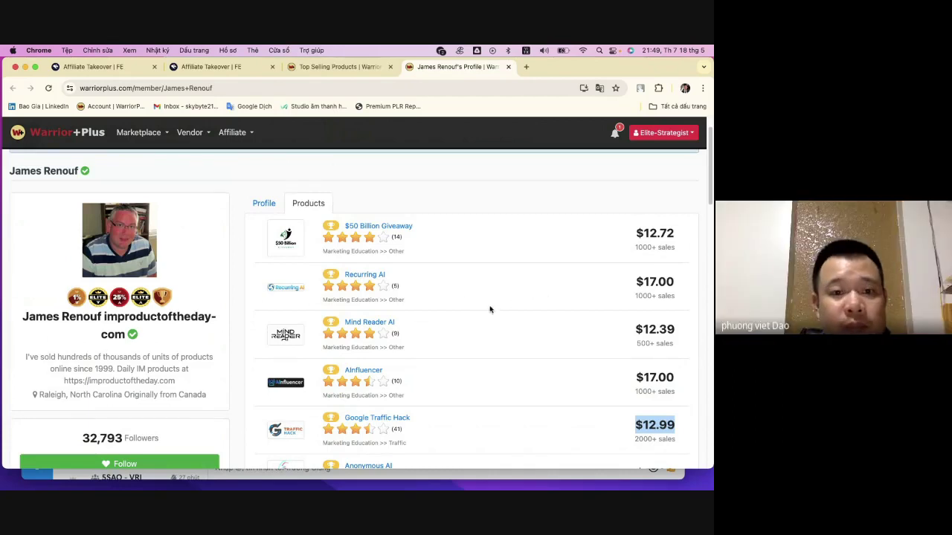
- Switch the vendor page to its profile details and scroll through them
{"action": "left_click", "coordinate": [273, 206]}
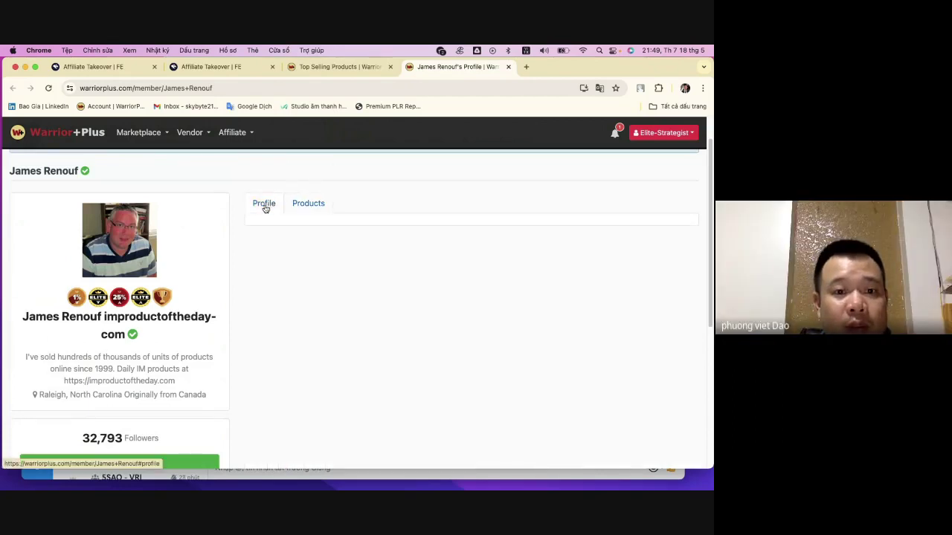
{"action": "scroll", "coordinate": [308, 230], "scroll_direction": "down", "scroll_amount": 3}
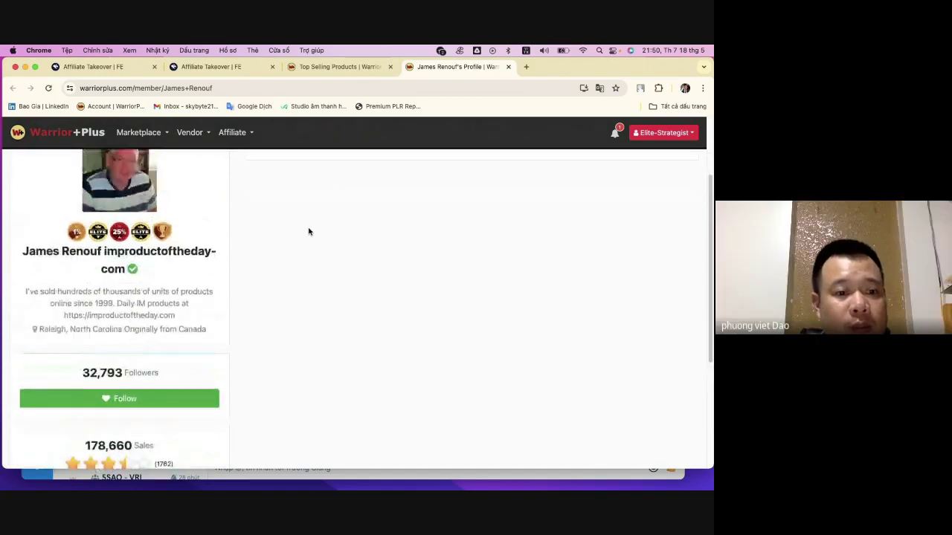
{"action": "scroll", "coordinate": [362, 257], "scroll_direction": "down", "scroll_amount": 5}
{"action": "scroll", "coordinate": [362, 257], "scroll_direction": "down", "scroll_amount": 15}
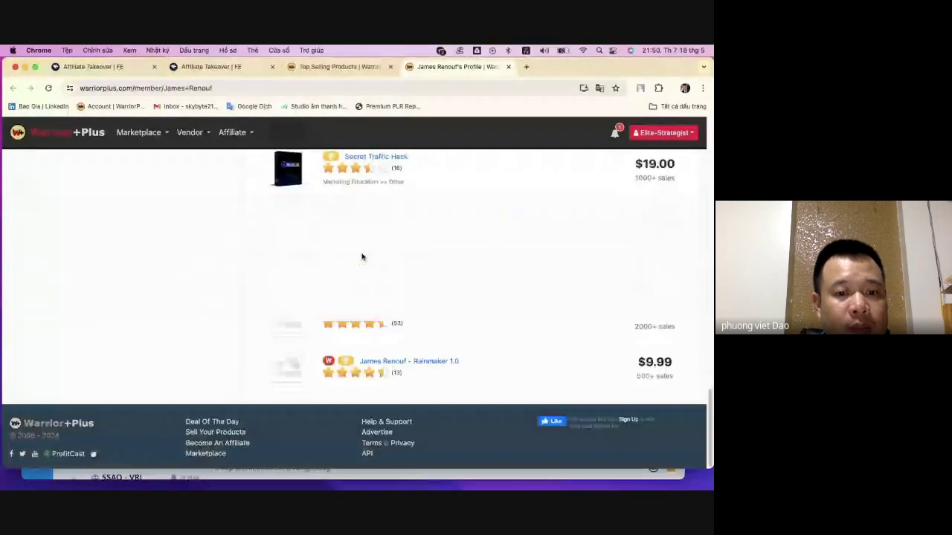
{"action": "scroll", "coordinate": [362, 257], "scroll_direction": "up", "scroll_amount": 20}
{"action": "scroll", "coordinate": [363, 252], "scroll_direction": "up", "scroll_amount": 1}
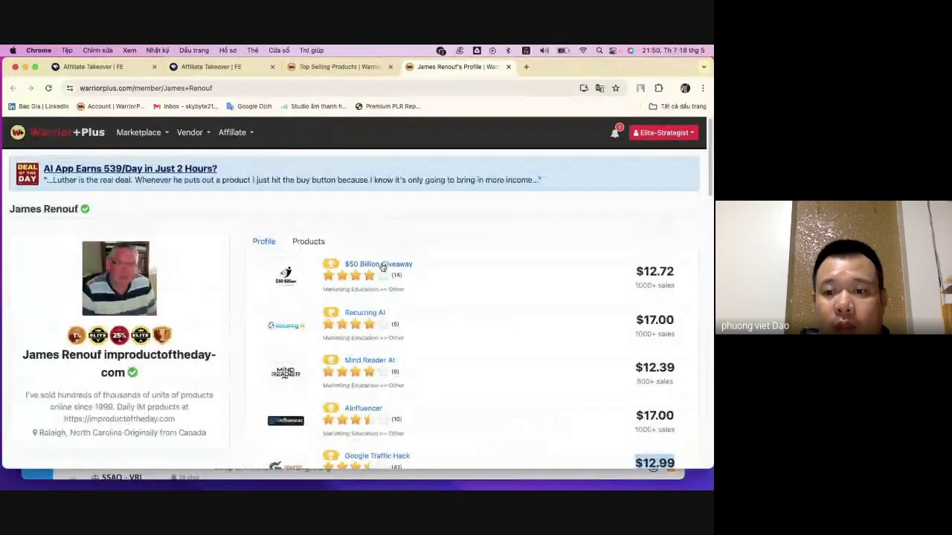
- Open the $50 Billion Giveaway sales page in a new tab, then highlight the vendor's February 2011 join date
{"action": "left_click", "coordinate": [382, 266]}
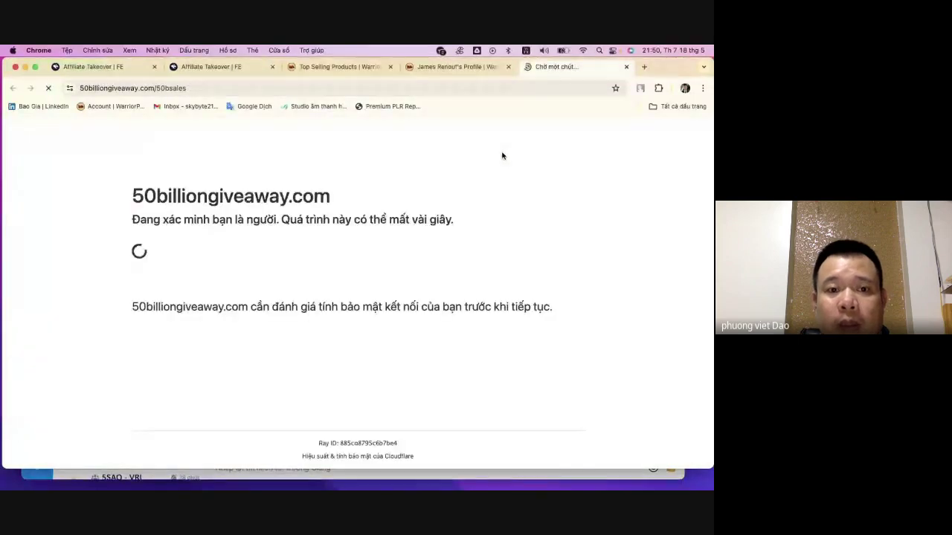
{"action": "key", "text": "ctrl+shift+Tab"}
{"action": "scroll", "coordinate": [342, 261], "scroll_direction": "down", "scroll_amount": 5}
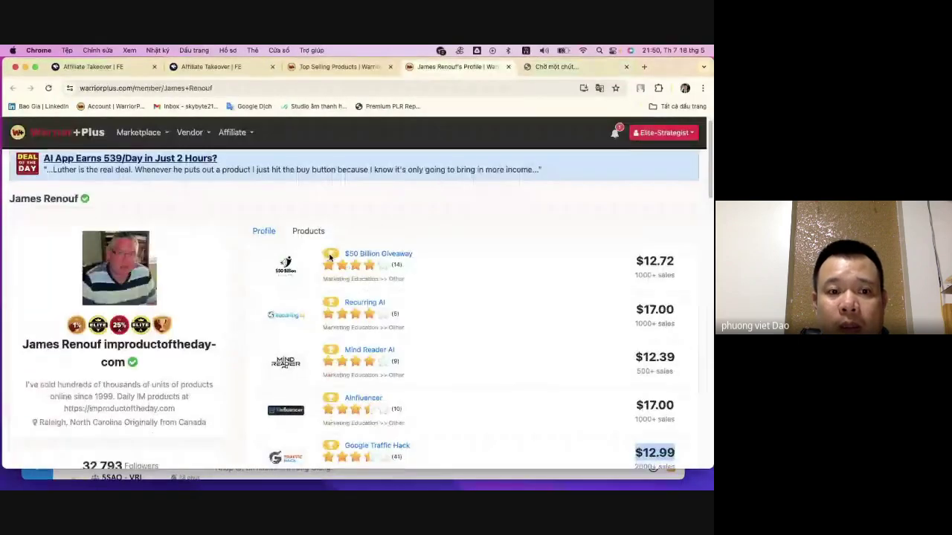
{"action": "scroll", "coordinate": [342, 260], "scroll_direction": "up", "scroll_amount": 5}
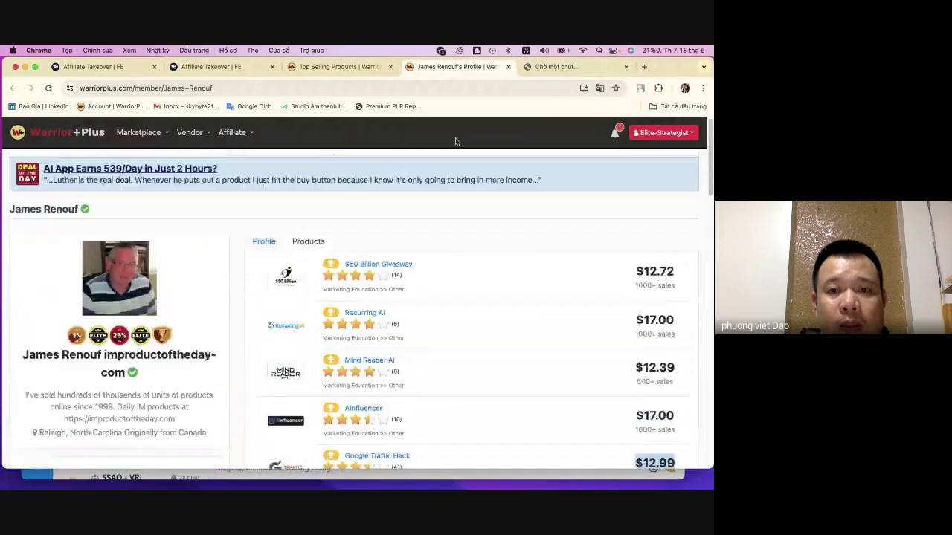
{"action": "scroll", "coordinate": [223, 376], "scroll_direction": "down", "scroll_amount": 5}
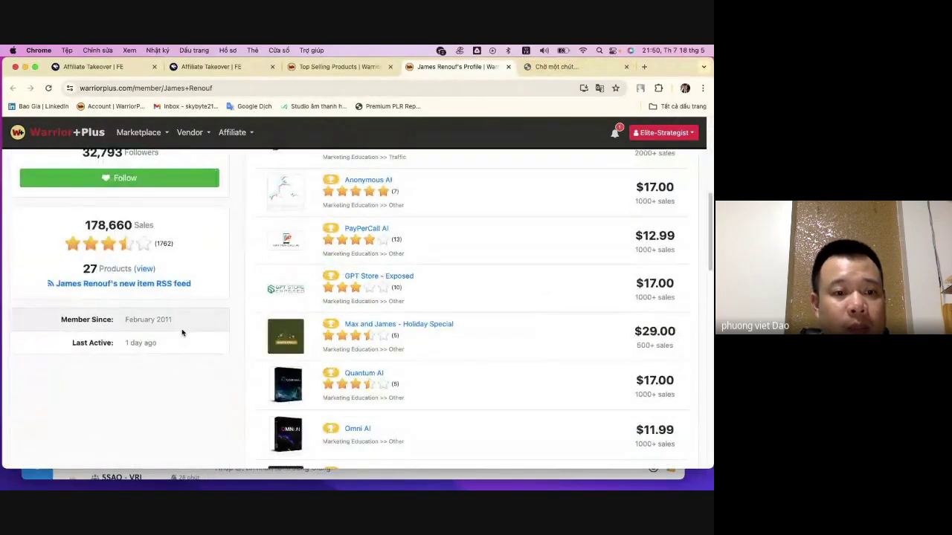
{"action": "left_click_drag", "start_coordinate": [169, 320], "coordinate": [118, 321]}
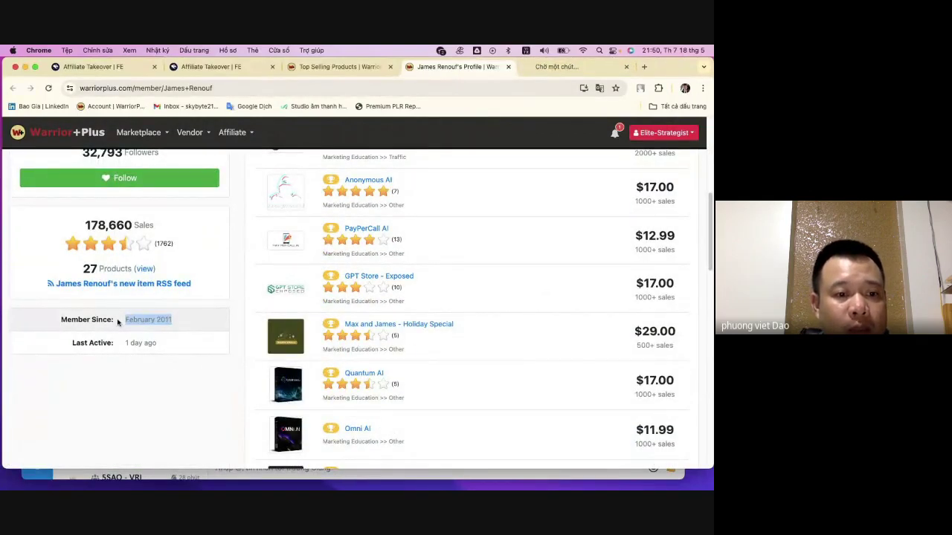
{"action": "left_click_drag", "start_coordinate": [58, 327], "coordinate": [191, 322]}
{"action": "left_click", "coordinate": [327, 253]}
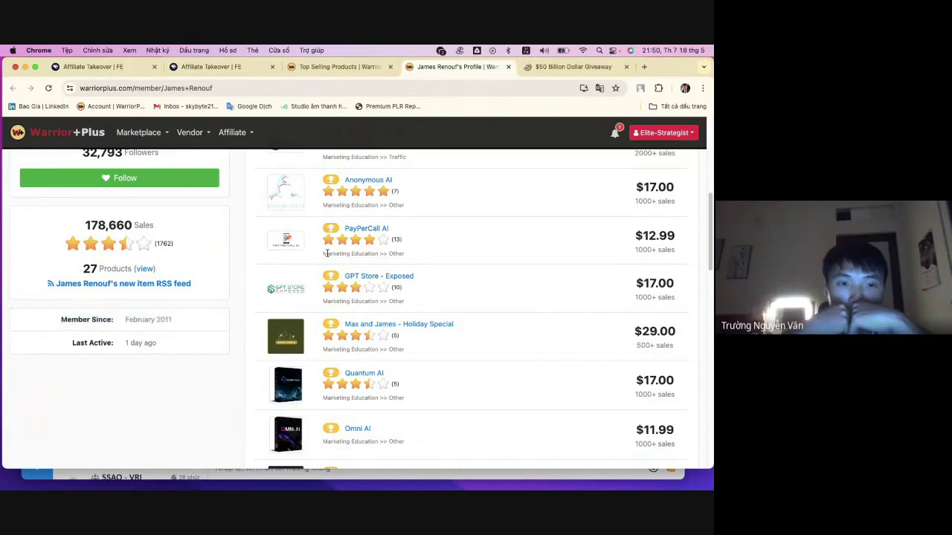
- Compare the Giveaway sales page with the vendor's 27-product list, down to the free HIGH TICKET AI
{"action": "left_click", "coordinate": [569, 66]}
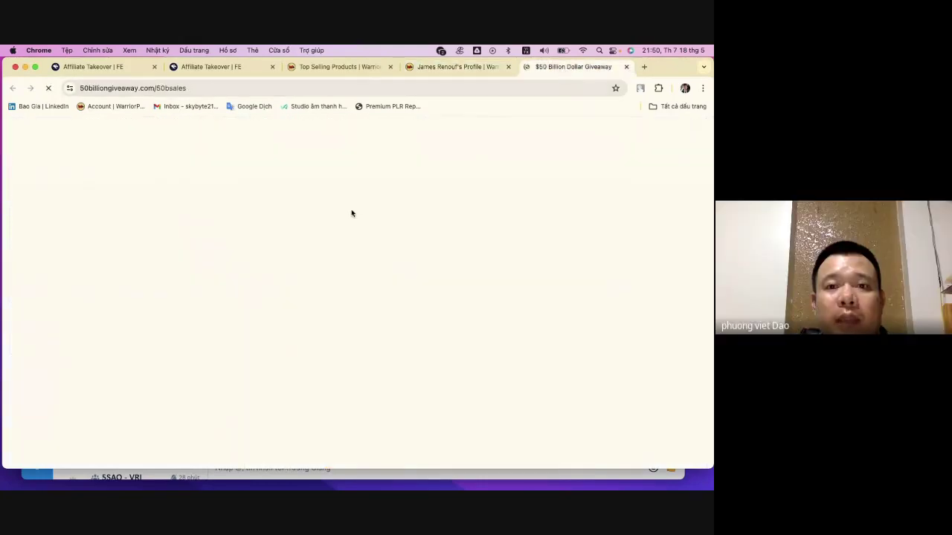
{"action": "left_click", "coordinate": [452, 69]}
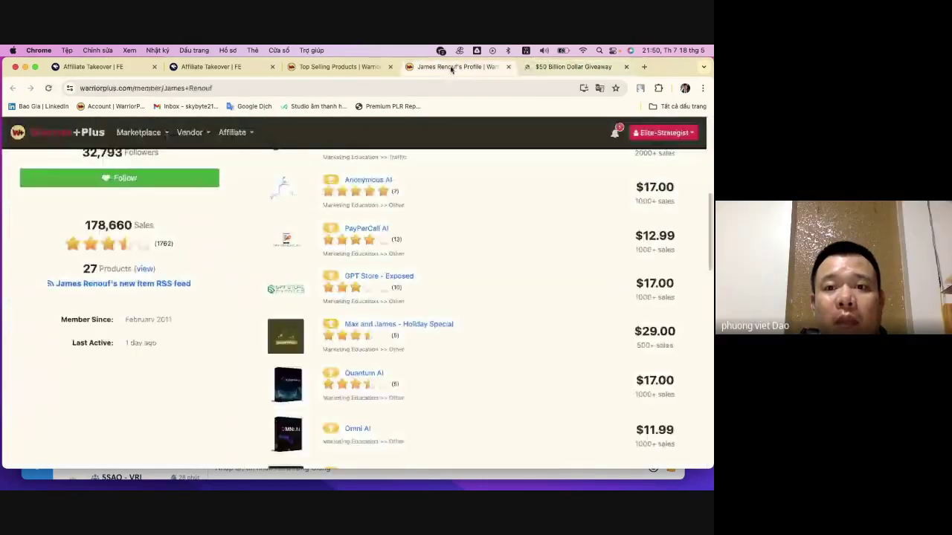
{"action": "left_click", "coordinate": [529, 69]}
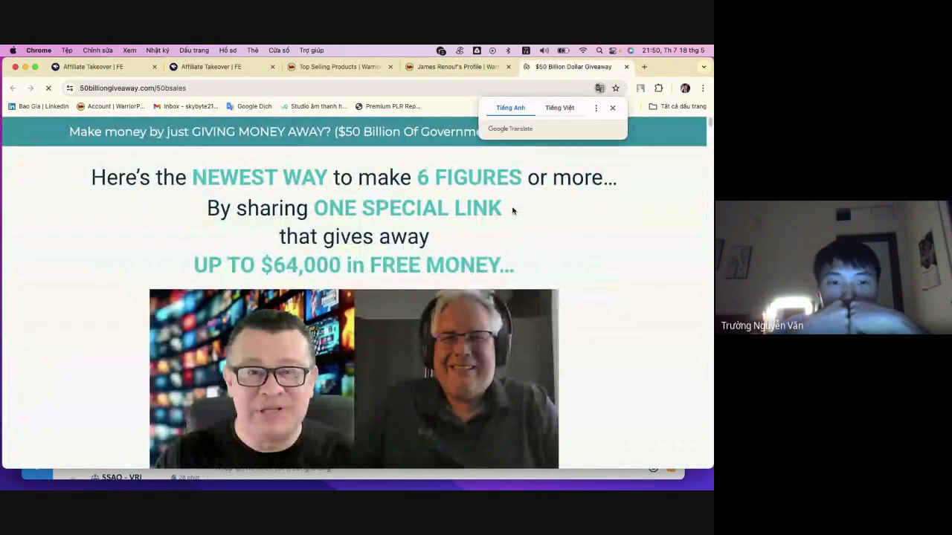
{"action": "left_click", "coordinate": [455, 67]}
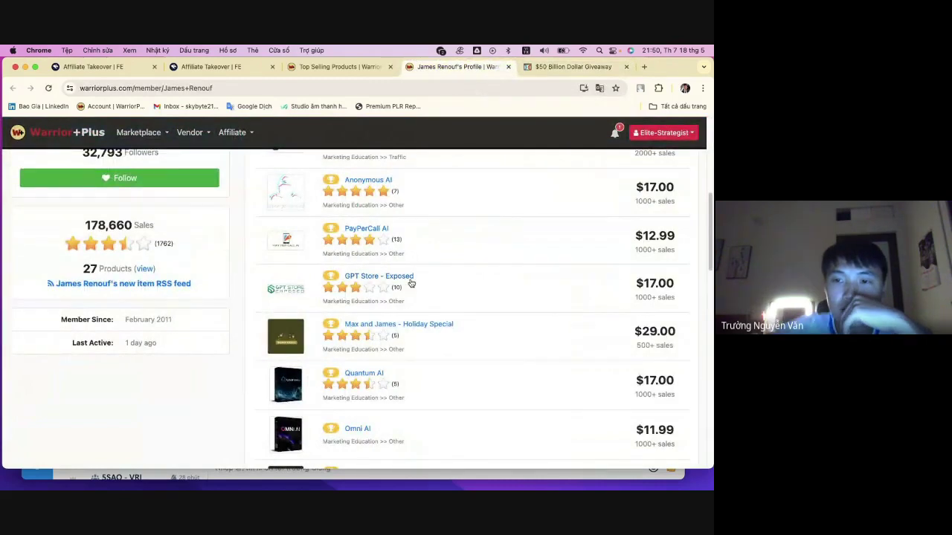
{"action": "scroll", "coordinate": [411, 278], "scroll_direction": "down", "scroll_amount": 5}
{"action": "scroll", "coordinate": [408, 279], "scroll_direction": "down", "scroll_amount": 10}
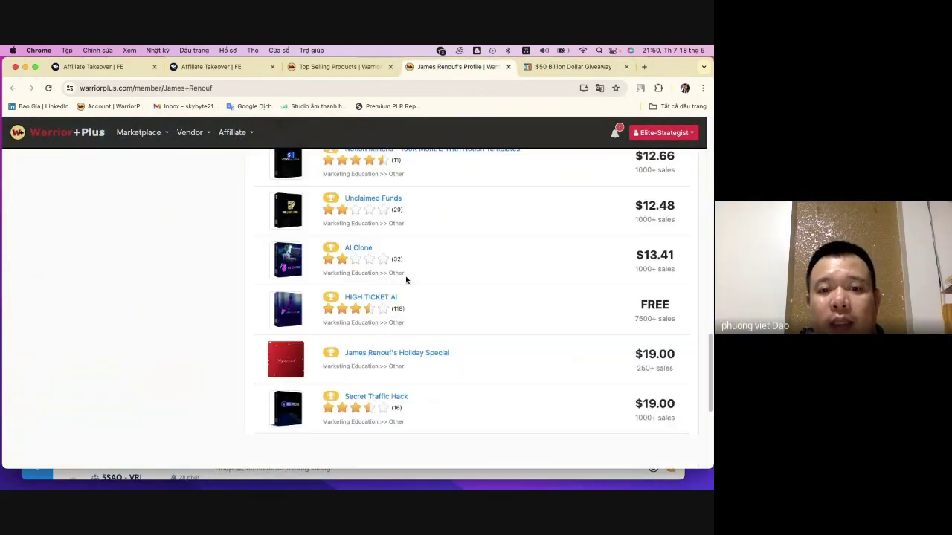
{"action": "scroll", "coordinate": [406, 279], "scroll_direction": "up", "scroll_amount": 9}
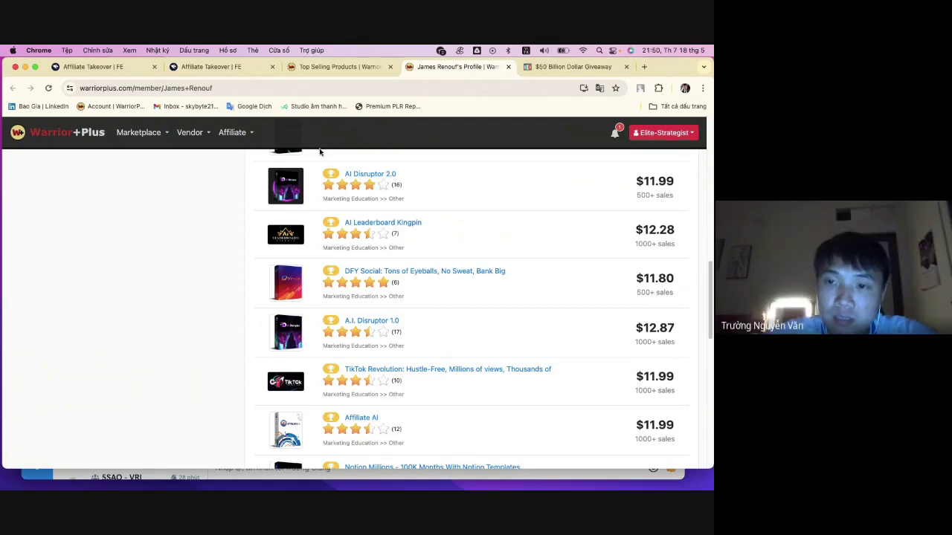
{"action": "mouse_move", "coordinate": [353, 186]}
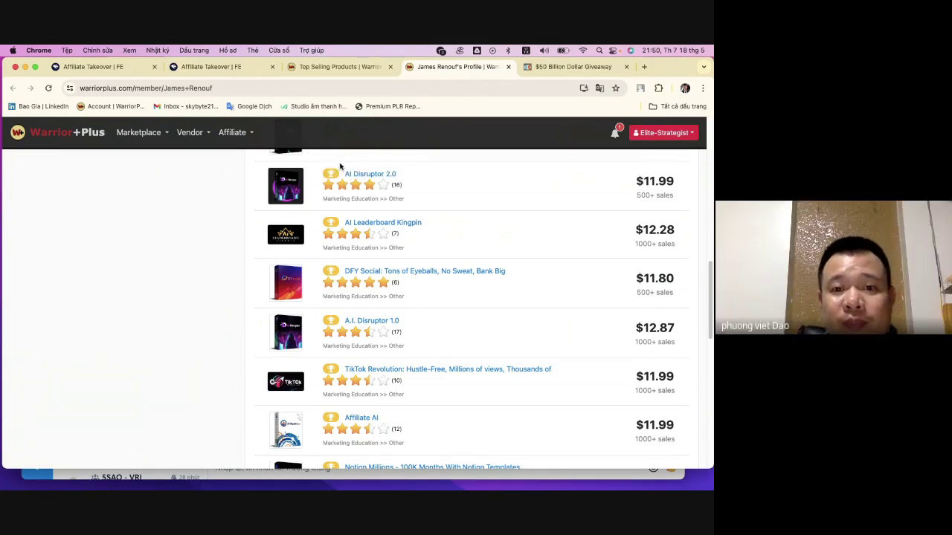
{"action": "scroll", "coordinate": [450, 182], "scroll_direction": "down", "scroll_amount": 4}
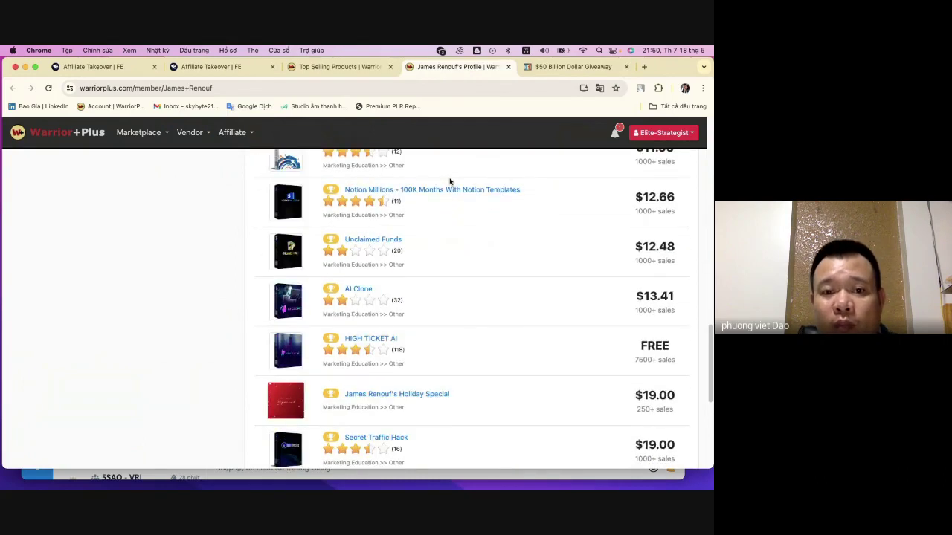
{"action": "scroll", "coordinate": [449, 183], "scroll_direction": "up", "scroll_amount": 10}
{"action": "scroll", "coordinate": [450, 183], "scroll_direction": "up", "scroll_amount": 3}
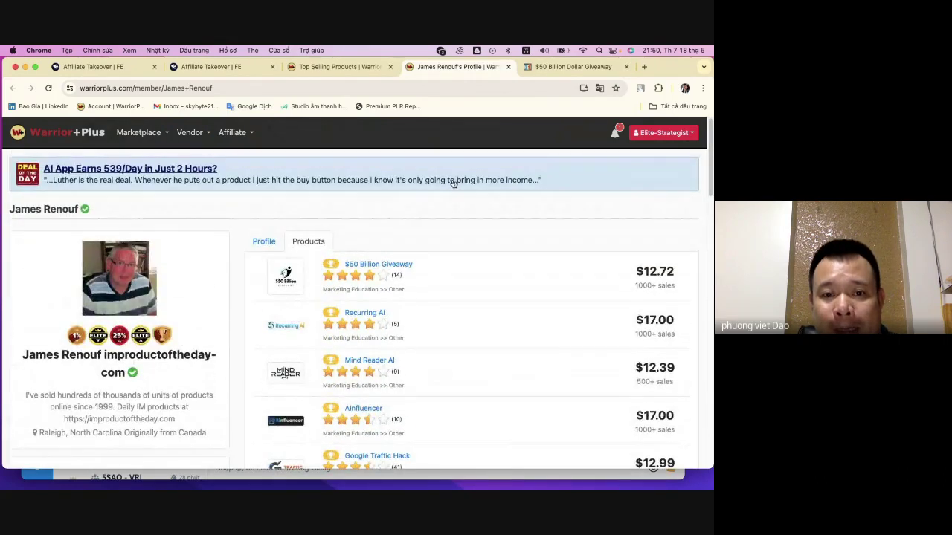
- Skim the $50 Billion Dollar Giveaway sales page, then close its tab
{"action": "left_click", "coordinate": [307, 243]}
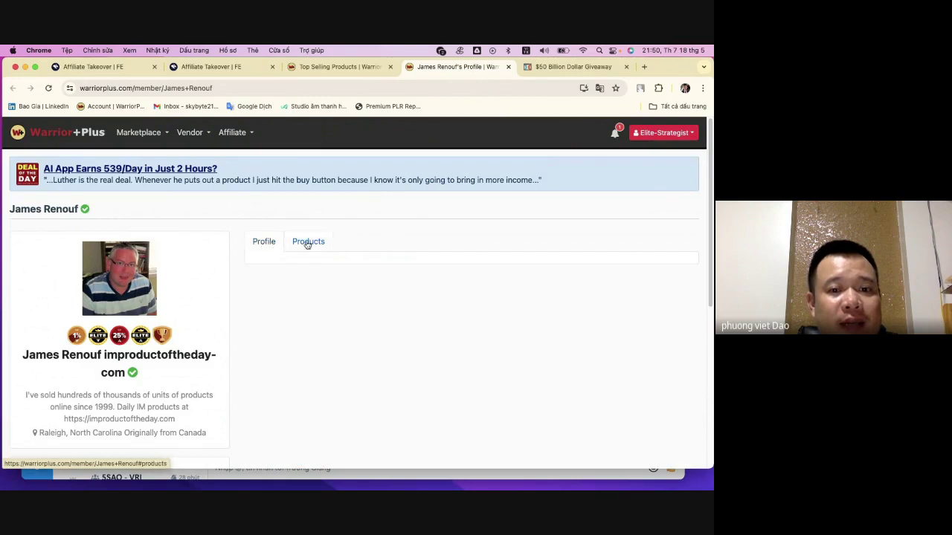
{"action": "left_click", "coordinate": [573, 67]}
{"action": "scroll", "coordinate": [603, 233], "scroll_direction": "down", "scroll_amount": 1}
{"action": "scroll", "coordinate": [603, 232], "scroll_direction": "down", "scroll_amount": 15}
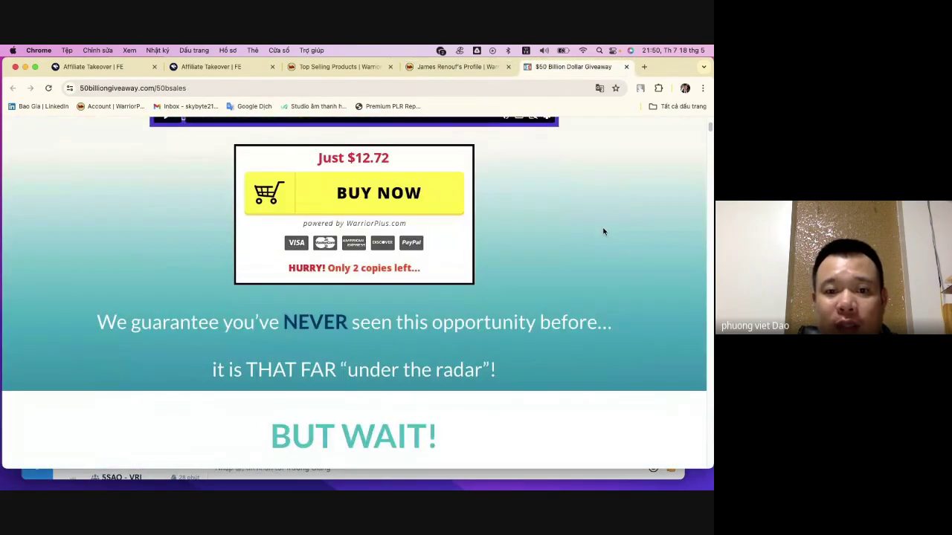
{"action": "scroll", "coordinate": [600, 225], "scroll_direction": "down", "scroll_amount": 10}
{"action": "scroll", "coordinate": [594, 227], "scroll_direction": "down", "scroll_amount": 15}
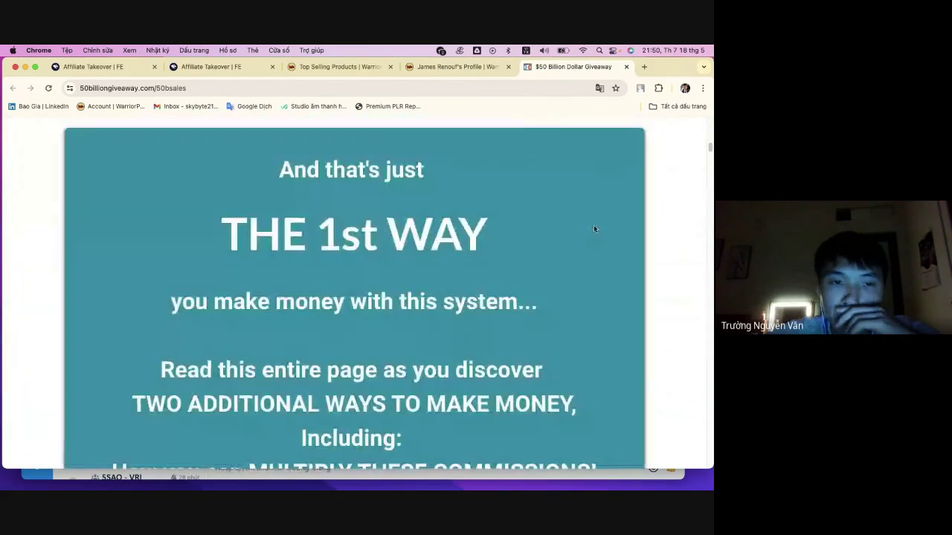
{"action": "left_click", "coordinate": [626, 66]}
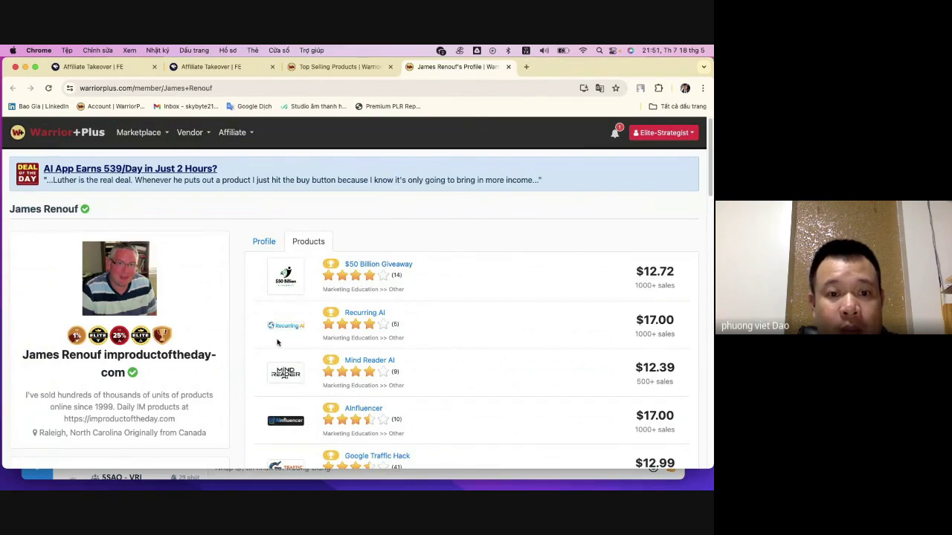
- Toggle the vendor page between Profile and Products views and scroll the product list
{"action": "left_click", "coordinate": [261, 243]}
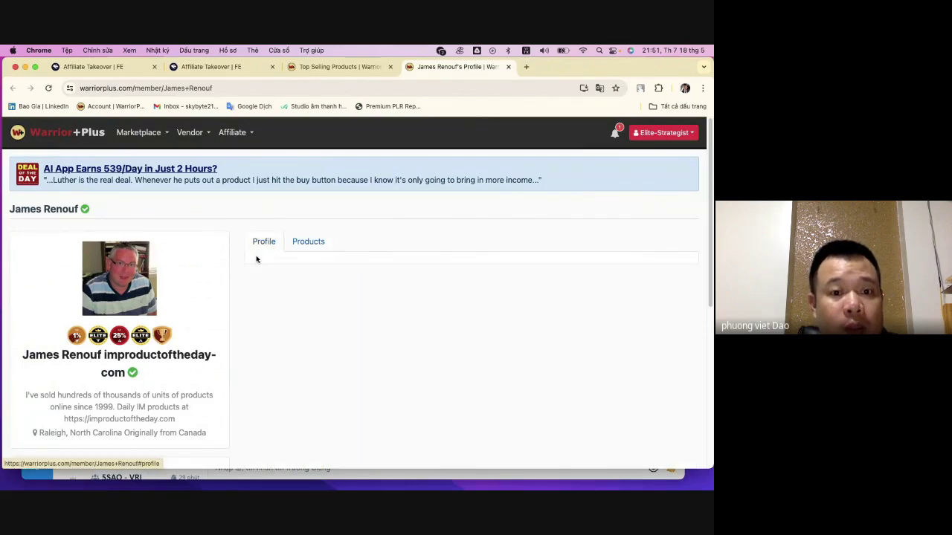
{"action": "scroll", "coordinate": [259, 264], "scroll_direction": "down", "scroll_amount": 5}
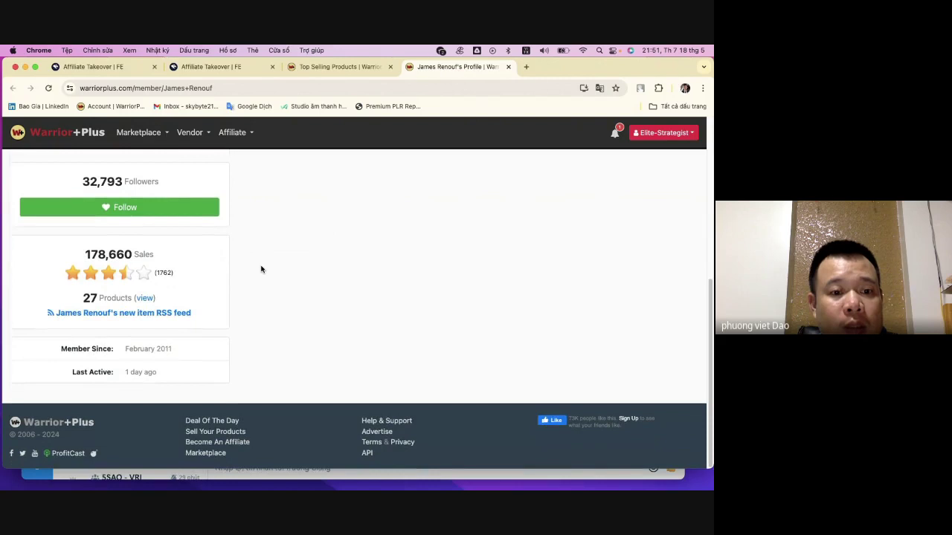
{"action": "scroll", "coordinate": [264, 269], "scroll_direction": "up", "scroll_amount": 5}
{"action": "left_click", "coordinate": [302, 243]}
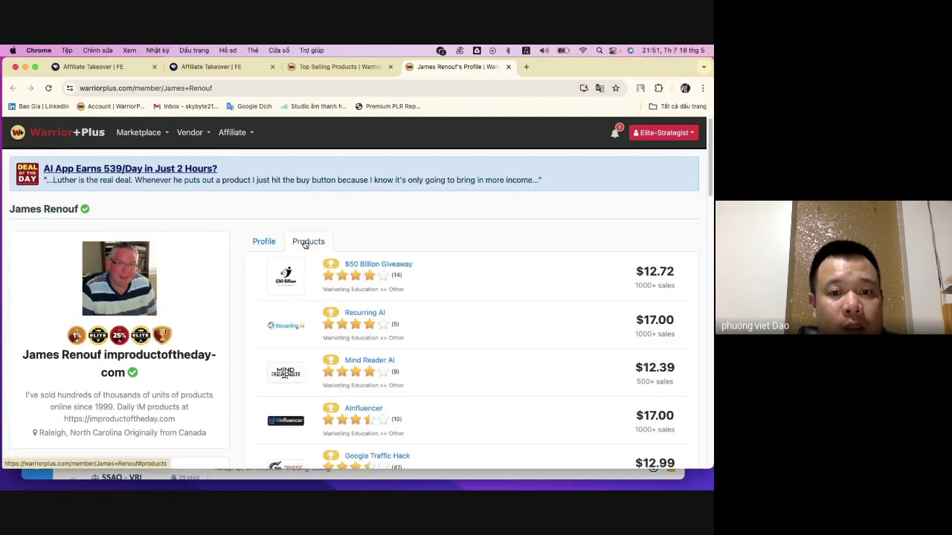
{"action": "scroll", "coordinate": [303, 242], "scroll_direction": "down", "scroll_amount": 2}
- From Top Selling Products, open the Auto-Affiliate AI vendor's profile in a new tab
{"action": "left_click", "coordinate": [344, 68]}
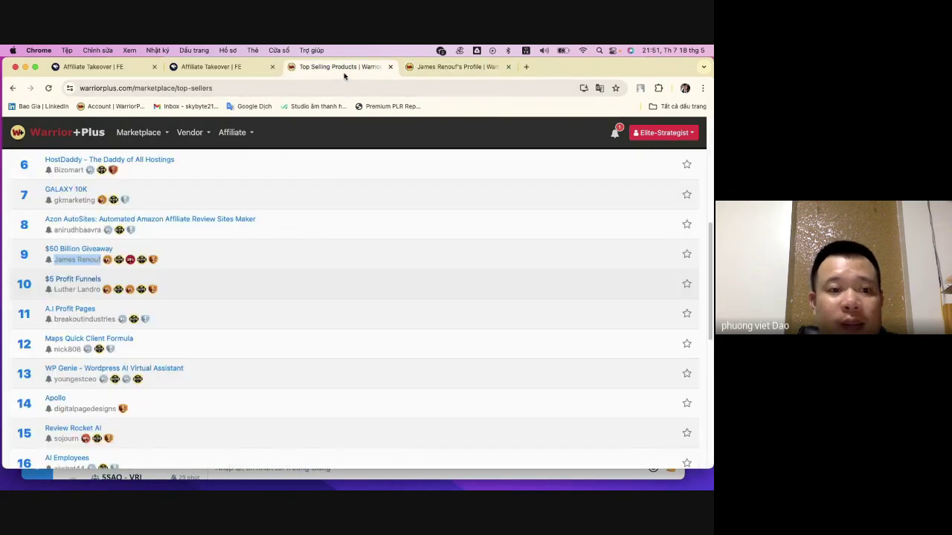
{"action": "scroll", "coordinate": [109, 248], "scroll_direction": "up", "scroll_amount": 1}
{"action": "scroll", "coordinate": [109, 248], "scroll_direction": "up", "scroll_amount": 5}
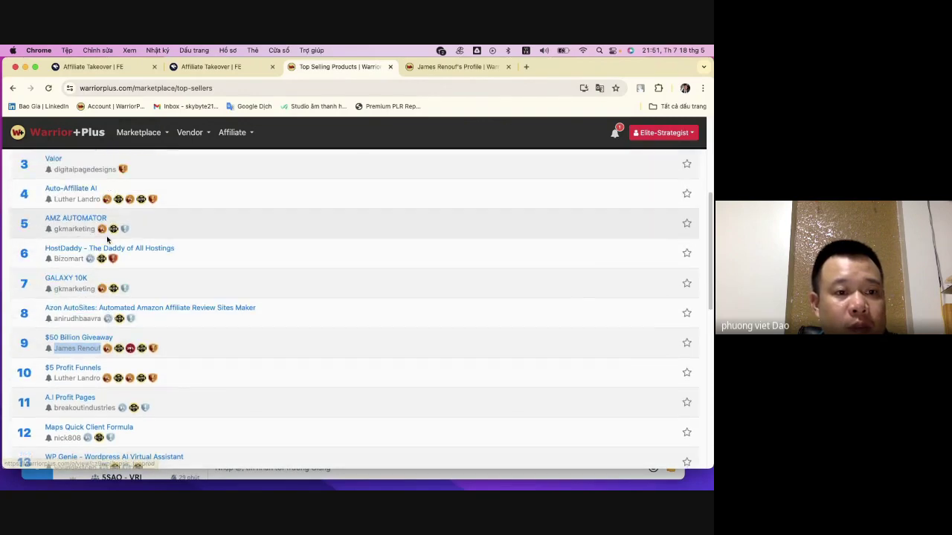
{"action": "right_click", "coordinate": [67, 282]}
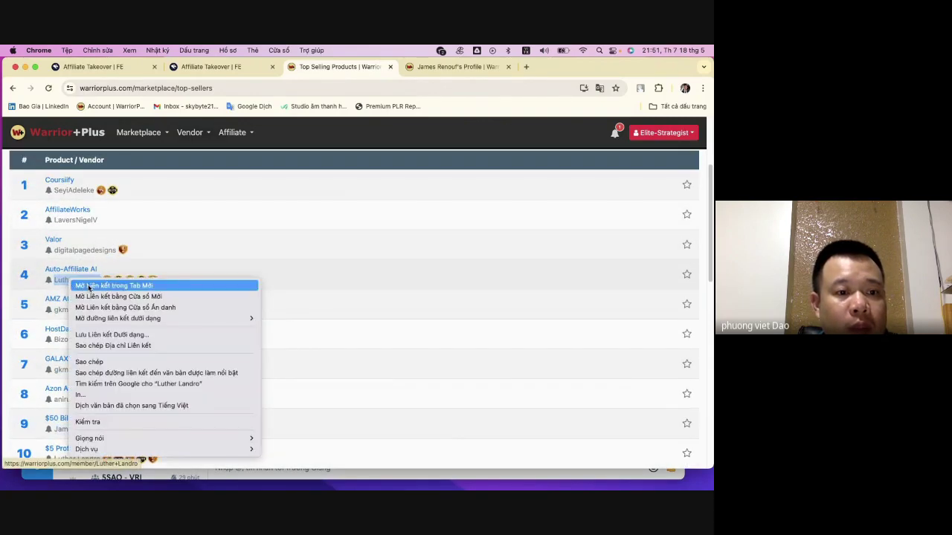
{"action": "left_click", "coordinate": [74, 287]}
- Review the New York vendor's profile: 191,295 sales and 50 products including $5 Profit Funnels
{"action": "left_click", "coordinate": [457, 68]}
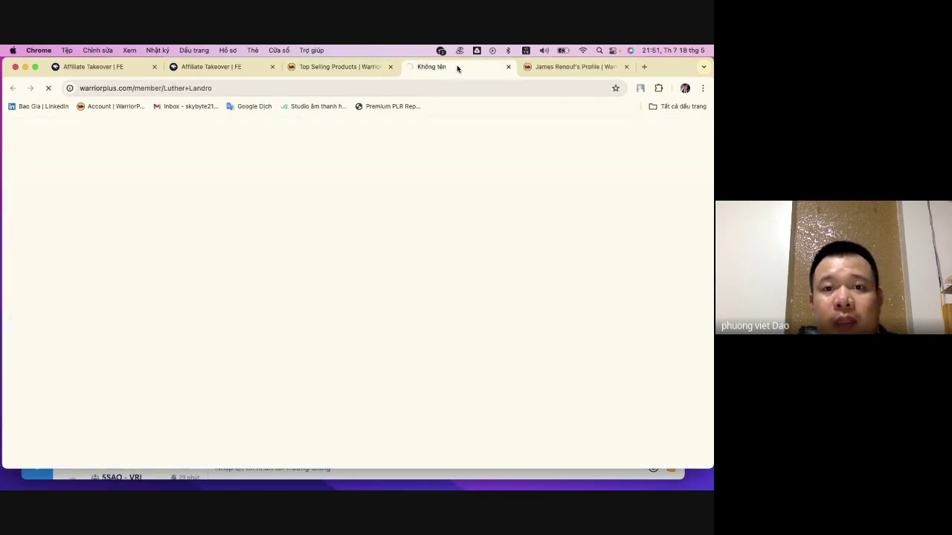
{"action": "left_click", "coordinate": [341, 67]}
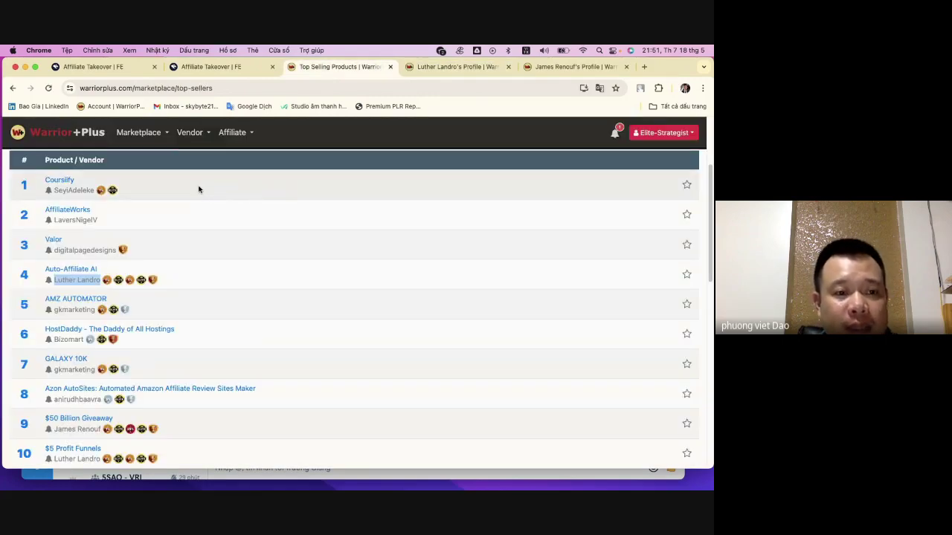
{"action": "left_click", "coordinate": [455, 67]}
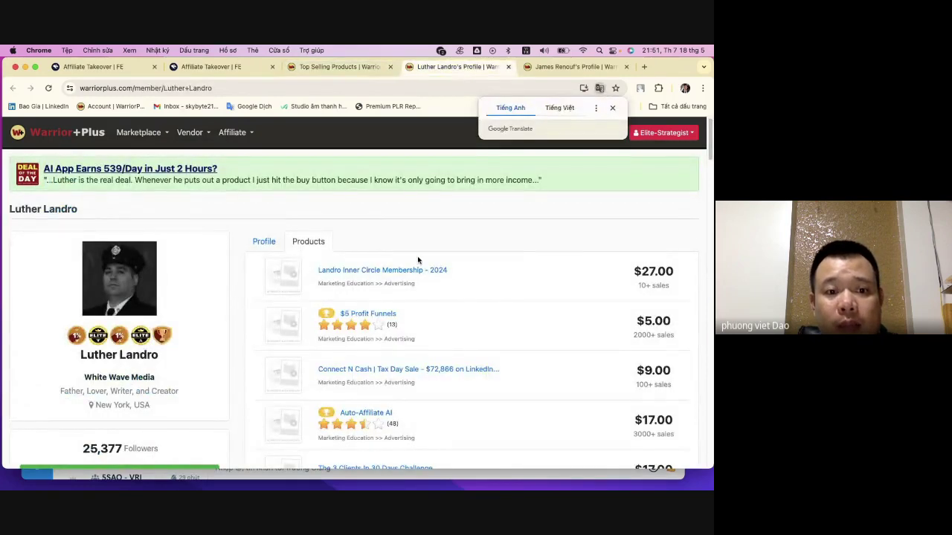
{"action": "scroll", "coordinate": [418, 260], "scroll_direction": "down", "scroll_amount": 2}
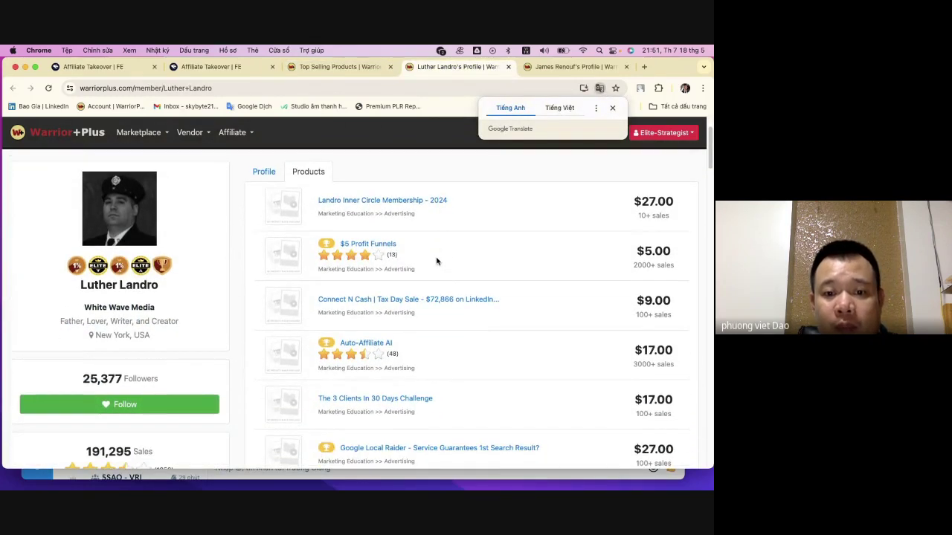
{"action": "scroll", "coordinate": [437, 261], "scroll_direction": "down", "scroll_amount": 4}
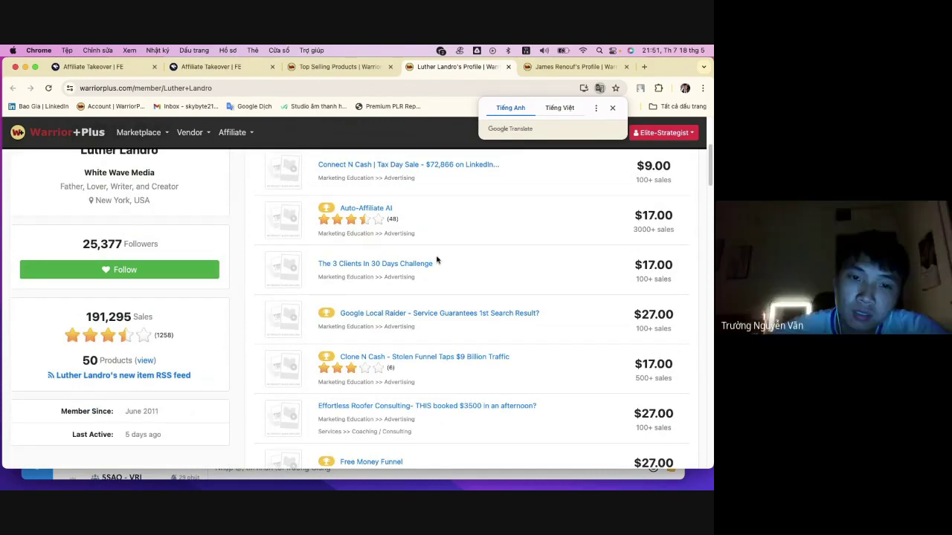
{"action": "scroll", "coordinate": [438, 260], "scroll_direction": "down", "scroll_amount": 1}
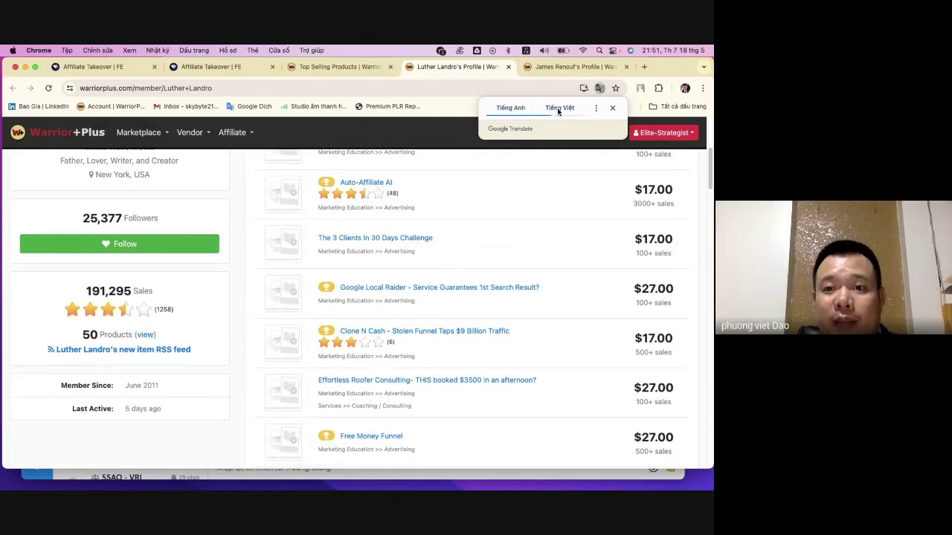
- Open the second vendor's profile and highlight AI products like Recurring AI and Mind Reader AI
{"action": "left_click", "coordinate": [572, 66]}
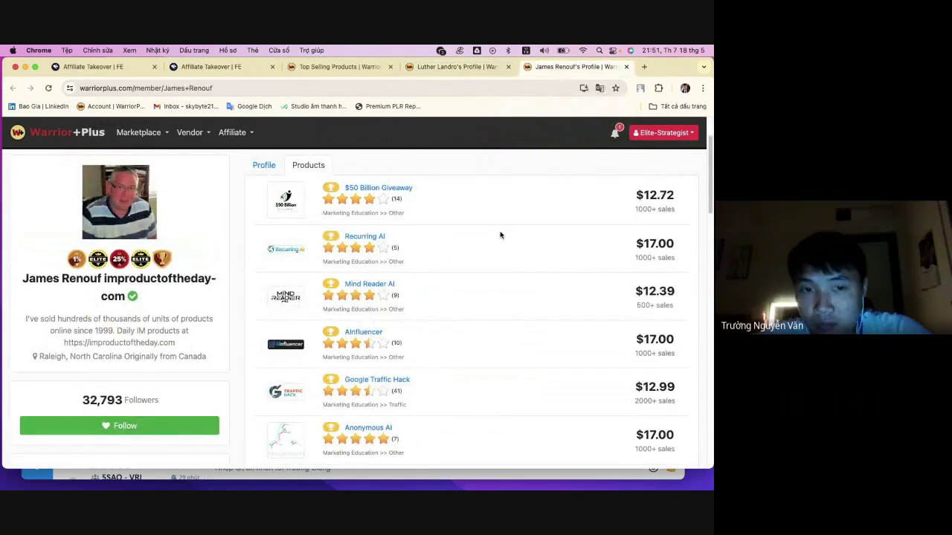
{"action": "scroll", "coordinate": [501, 235], "scroll_direction": "down", "scroll_amount": 3}
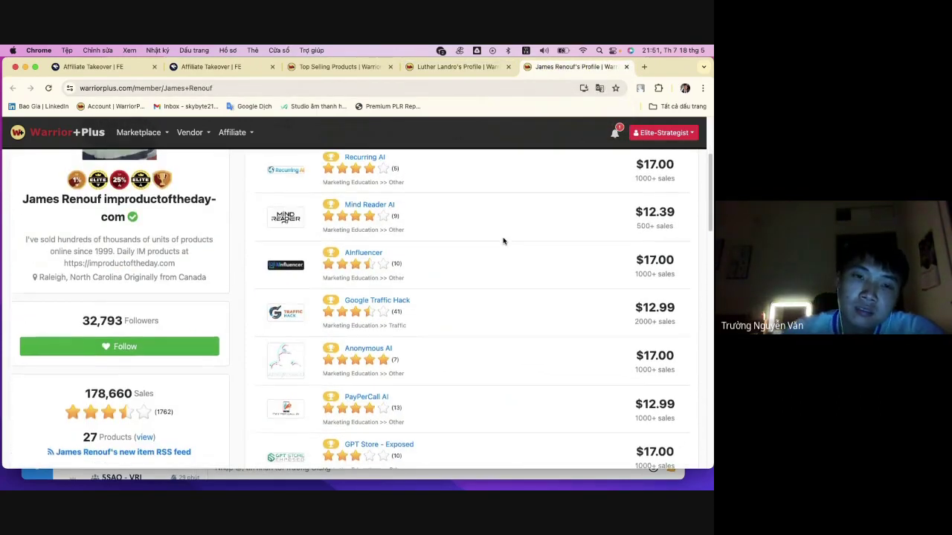
{"action": "scroll", "coordinate": [503, 241], "scroll_direction": "down", "scroll_amount": 3}
{"action": "scroll", "coordinate": [503, 241], "scroll_direction": "up", "scroll_amount": 7}
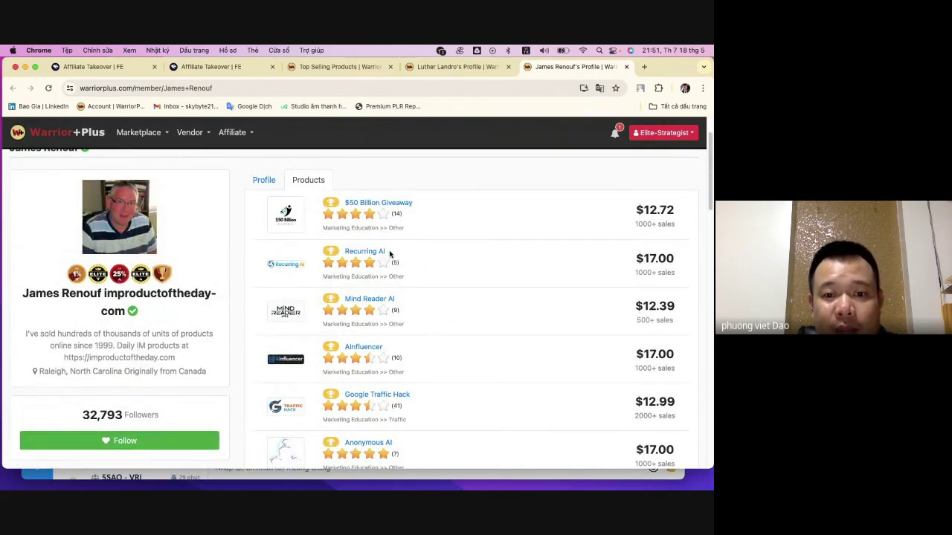
{"action": "left_click_drag", "start_coordinate": [390, 254], "coordinate": [379, 252]}
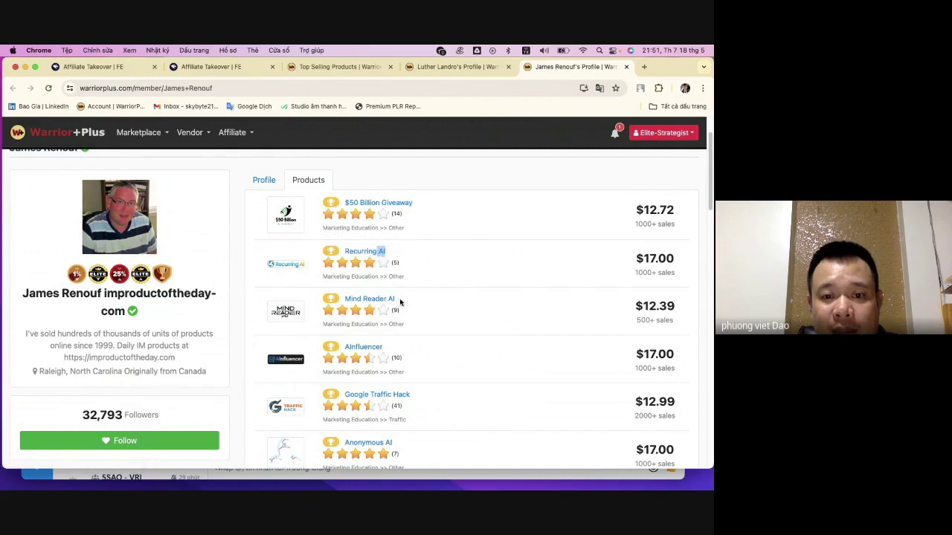
{"action": "left_click_drag", "start_coordinate": [400, 300], "coordinate": [390, 300]}
{"action": "scroll", "coordinate": [436, 305], "scroll_direction": "down", "scroll_amount": 3}
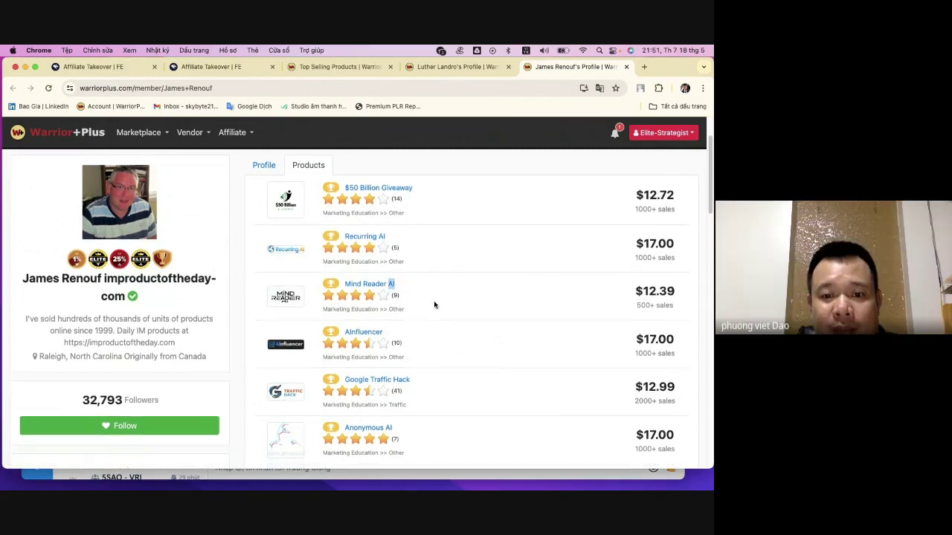
{"action": "scroll", "coordinate": [435, 303], "scroll_direction": "down", "scroll_amount": 3}
{"action": "left_click_drag", "start_coordinate": [395, 297], "coordinate": [382, 295]}
- Translate the profile page into Vietnamese, review it, then switch back to English
{"action": "left_click", "coordinate": [599, 90]}
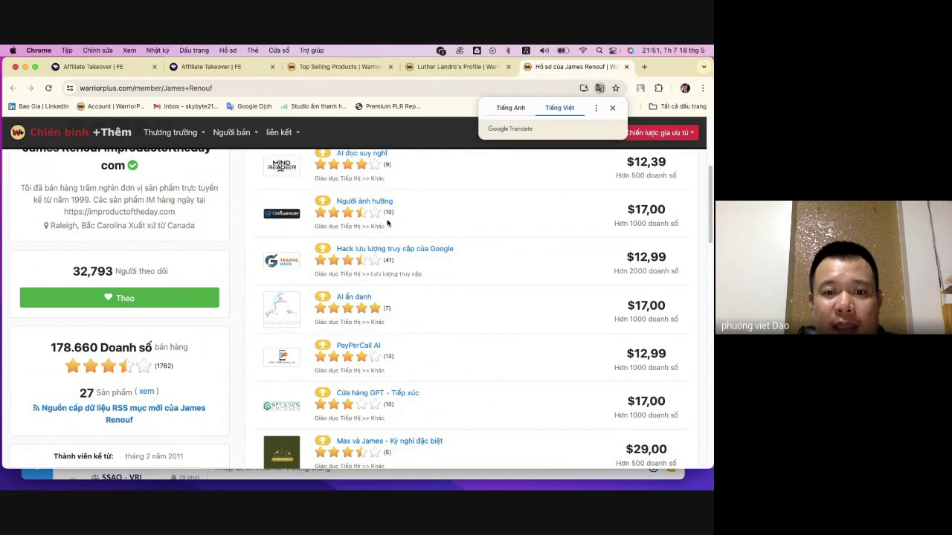
{"action": "scroll", "coordinate": [383, 223], "scroll_direction": "up", "scroll_amount": 2}
{"action": "scroll", "coordinate": [362, 212], "scroll_direction": "up", "scroll_amount": 2}
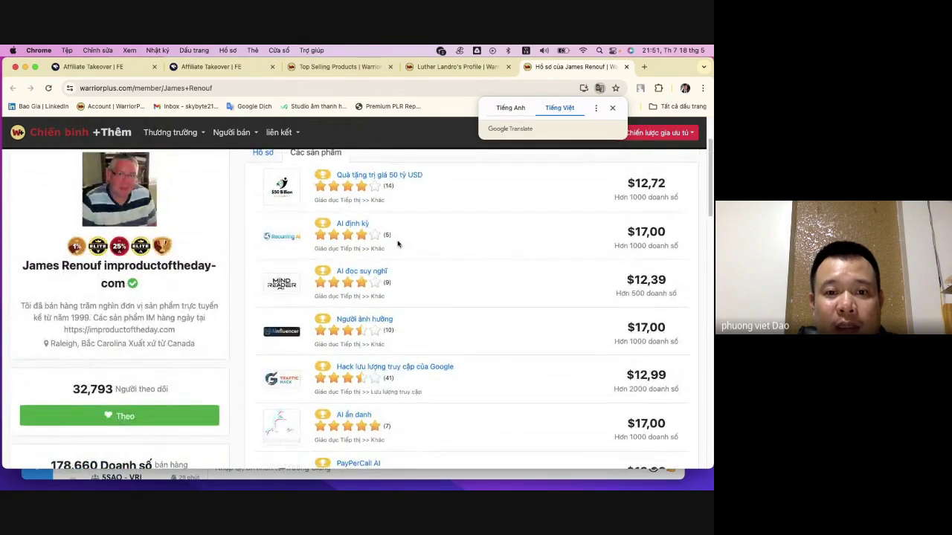
{"action": "scroll", "coordinate": [425, 276], "scroll_direction": "down", "scroll_amount": 7}
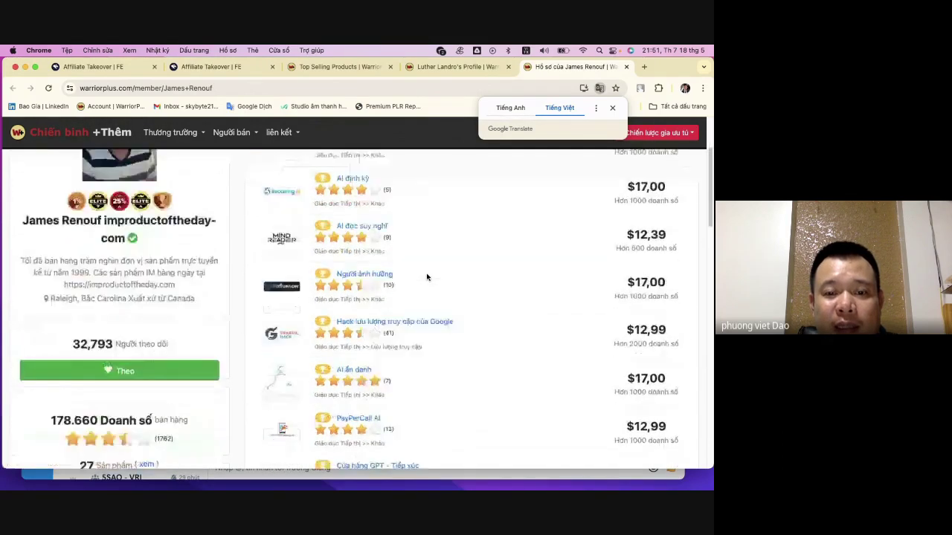
{"action": "scroll", "coordinate": [424, 274], "scroll_direction": "down", "scroll_amount": 3}
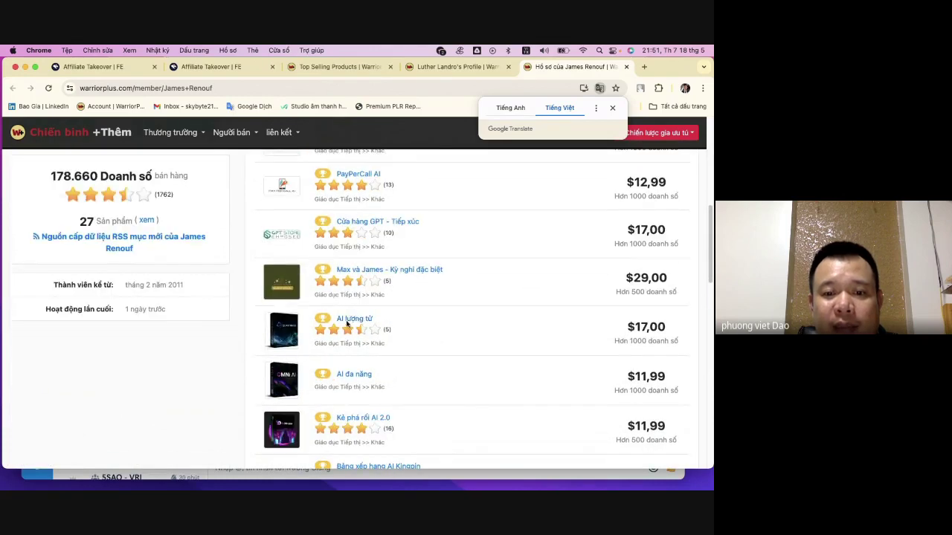
{"action": "scroll", "coordinate": [390, 378], "scroll_direction": "down", "scroll_amount": 2}
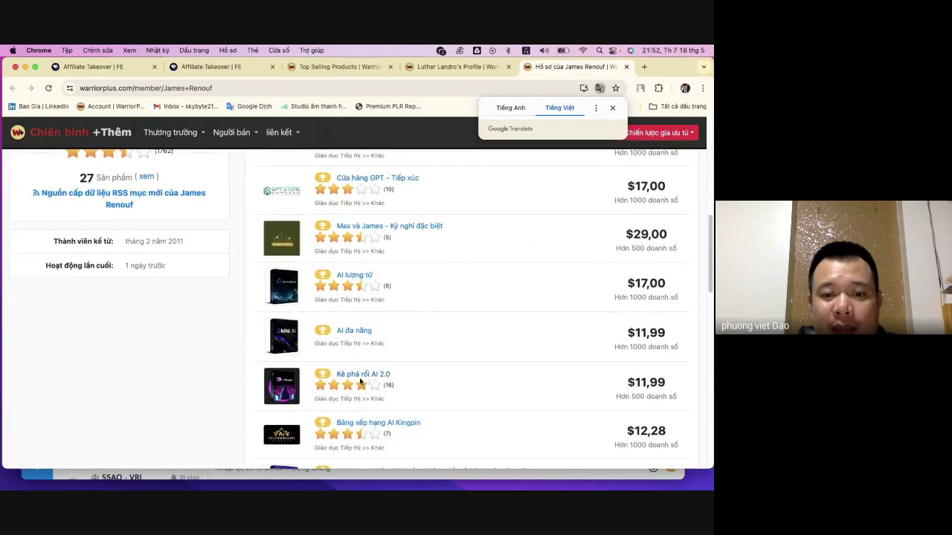
{"action": "left_click", "coordinate": [497, 110]}
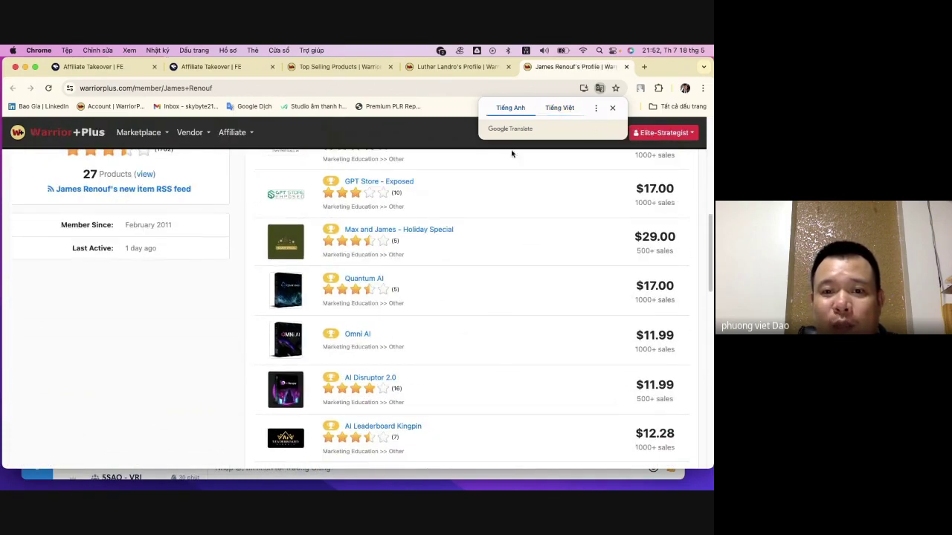
- Scroll the product list to the footer, ending at Spreadsheet Millions at $19.00
{"action": "scroll", "coordinate": [494, 325], "scroll_direction": "down", "scroll_amount": 5}
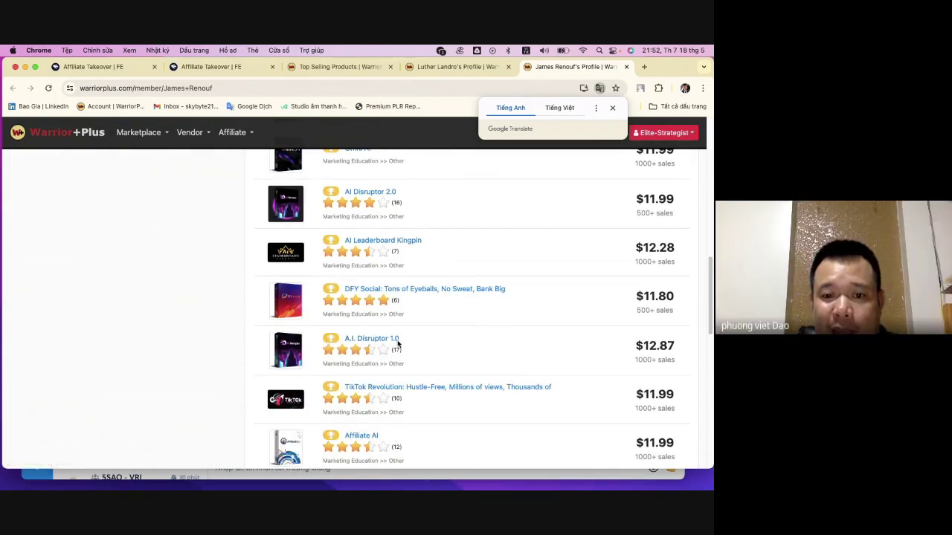
{"action": "scroll", "coordinate": [452, 372], "scroll_direction": "down", "scroll_amount": 3}
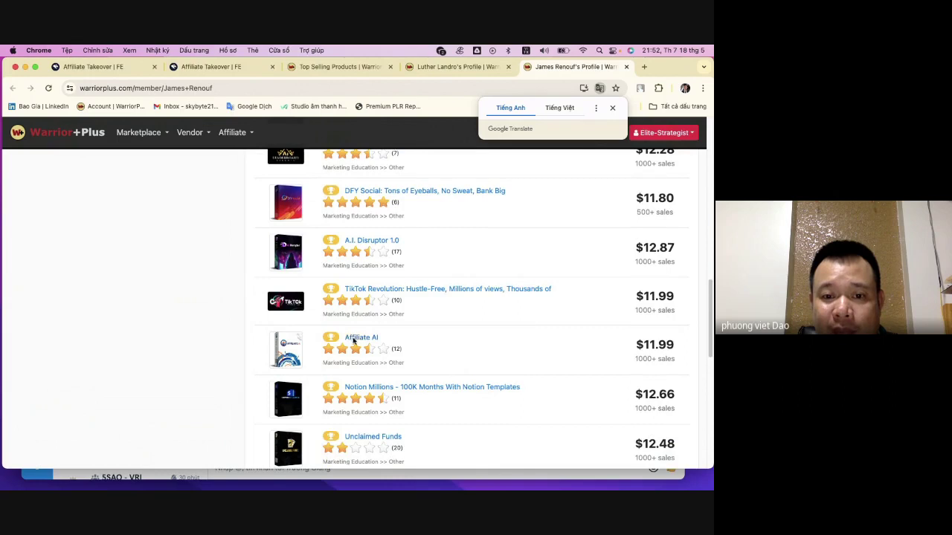
{"action": "scroll", "coordinate": [431, 357], "scroll_direction": "down", "scroll_amount": 5}
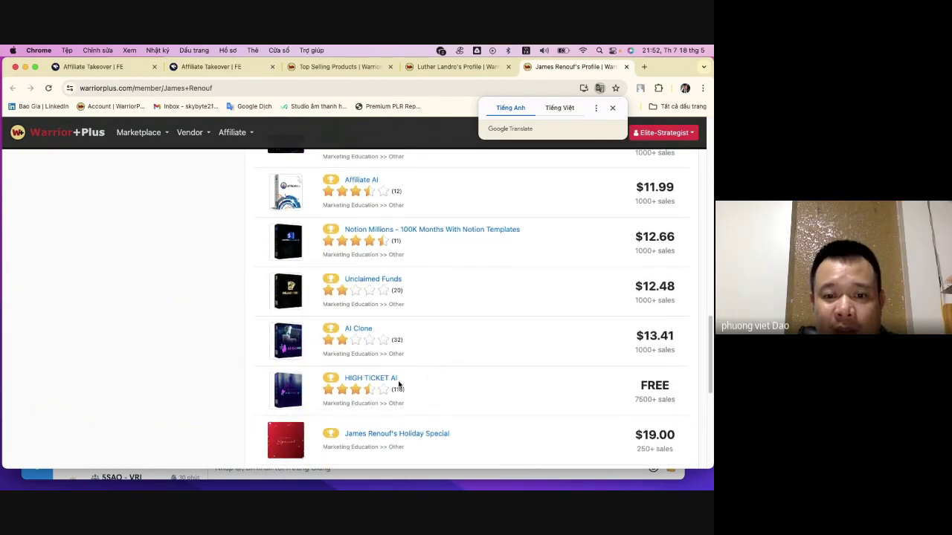
{"action": "mouse_move", "coordinate": [364, 334]}
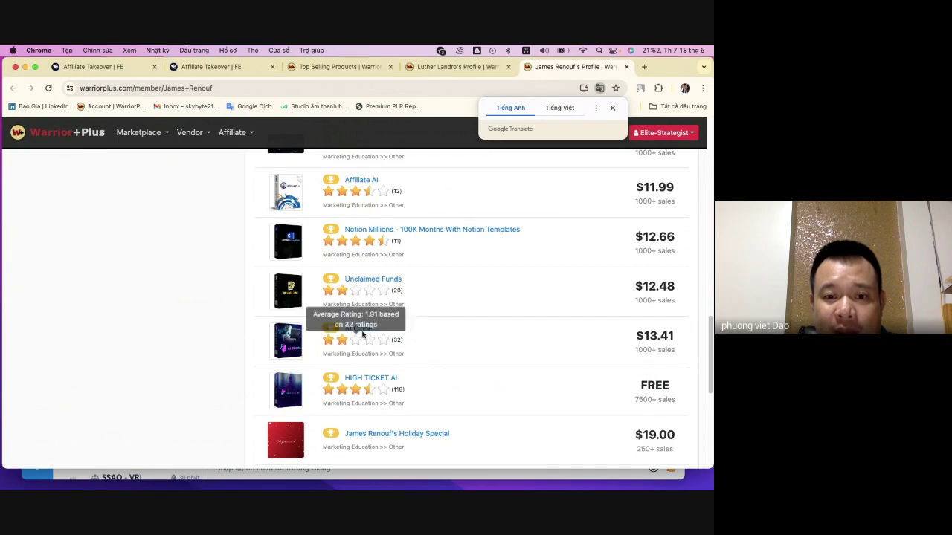
{"action": "scroll", "coordinate": [438, 376], "scroll_direction": "down", "scroll_amount": 5}
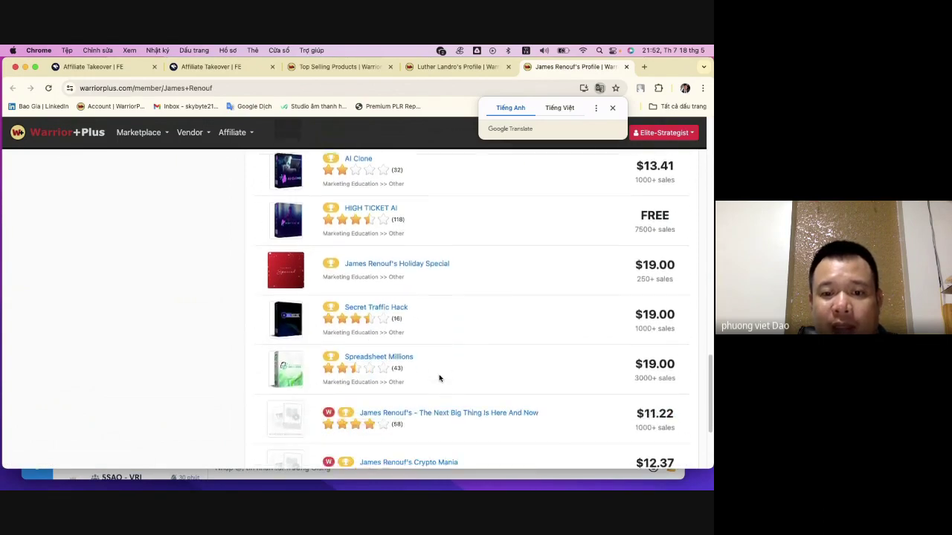
{"action": "scroll", "coordinate": [439, 378], "scroll_direction": "down", "scroll_amount": 4}
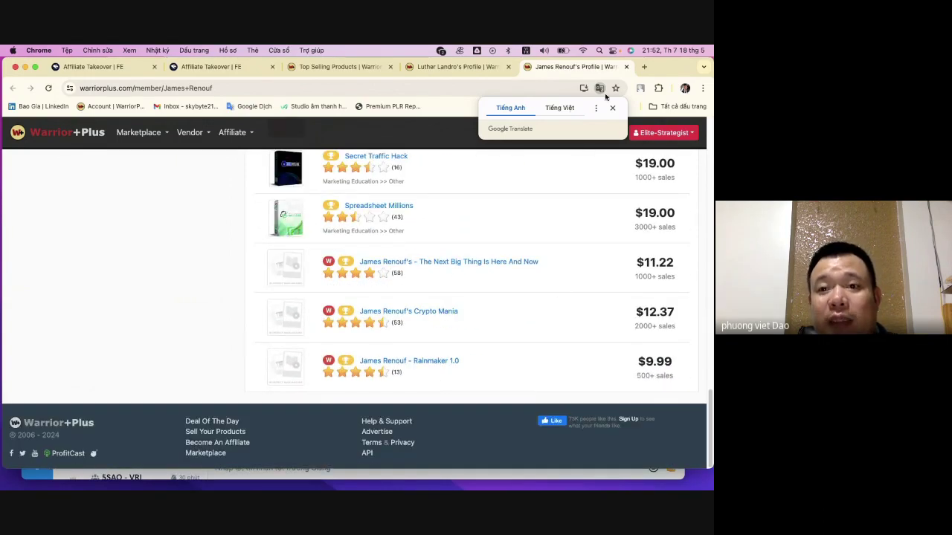
{"action": "left_click", "coordinate": [455, 66]}
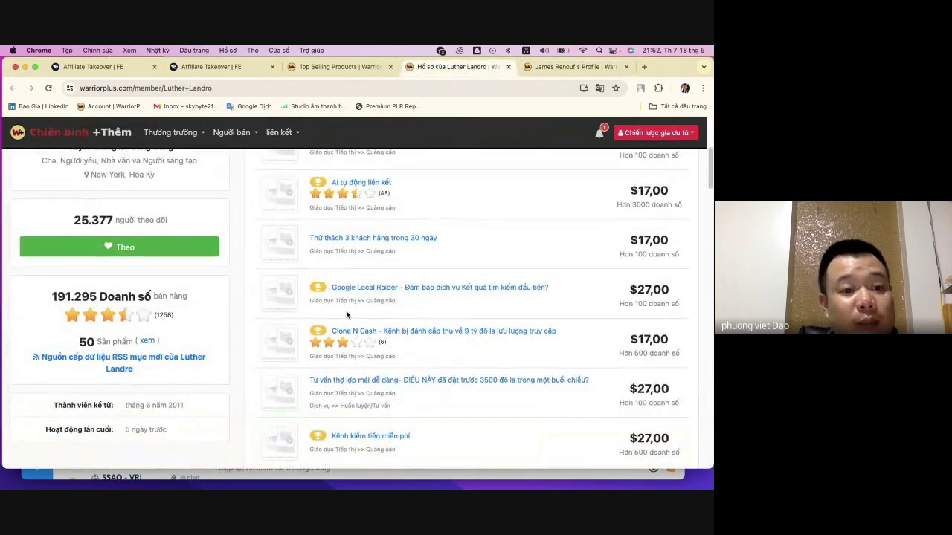
{"action": "scroll", "coordinate": [225, 341], "scroll_direction": "up", "scroll_amount": 5}
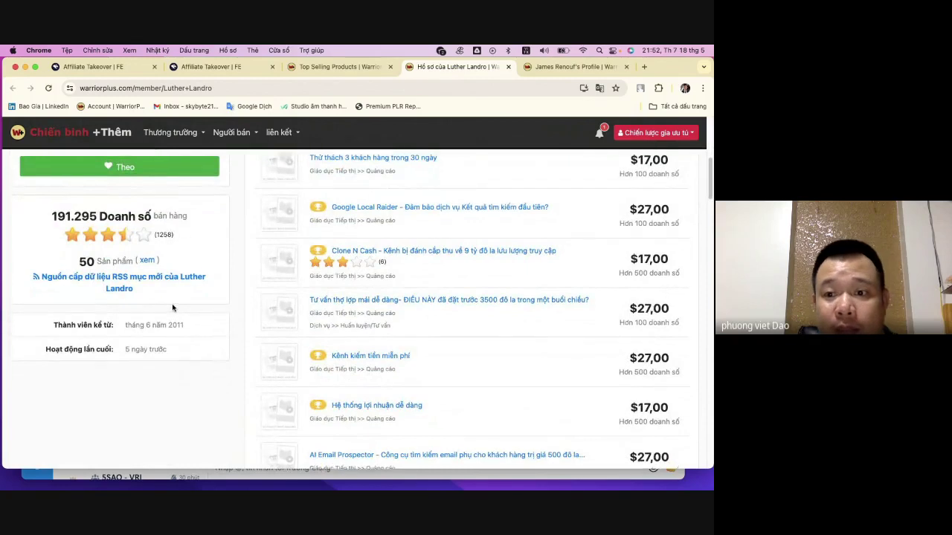
{"action": "scroll", "coordinate": [156, 319], "scroll_direction": "up", "scroll_amount": 5}
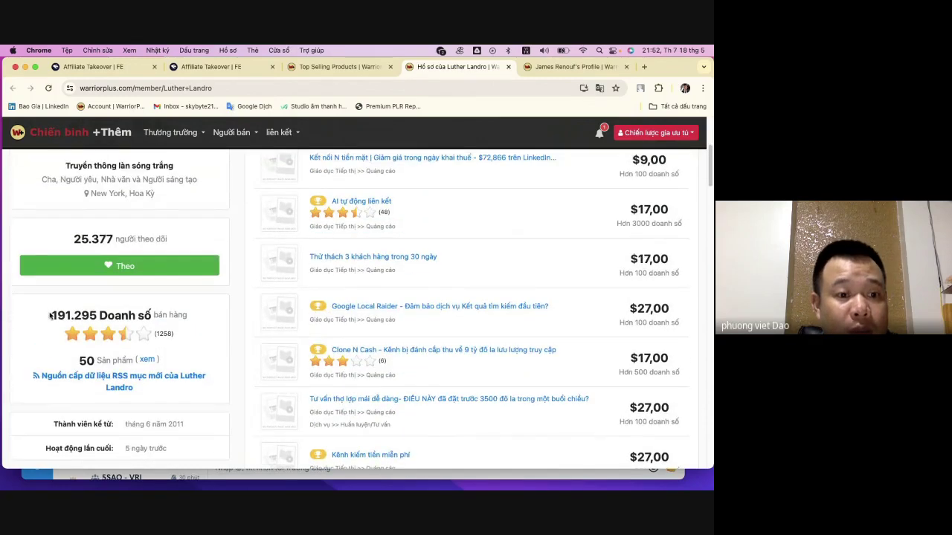
{"action": "left_click_drag", "start_coordinate": [50, 317], "coordinate": [99, 316]}
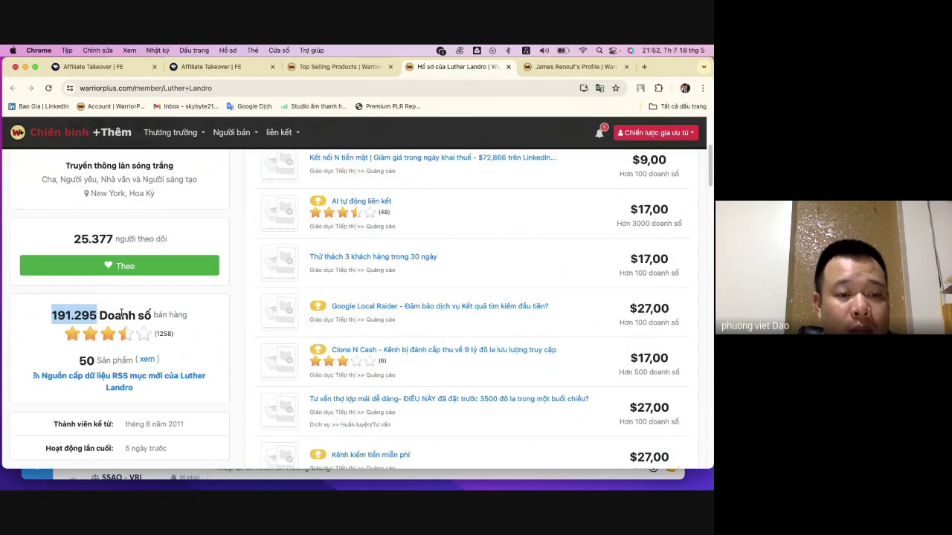
{"action": "scroll", "coordinate": [471, 274], "scroll_direction": "up", "scroll_amount": 2}
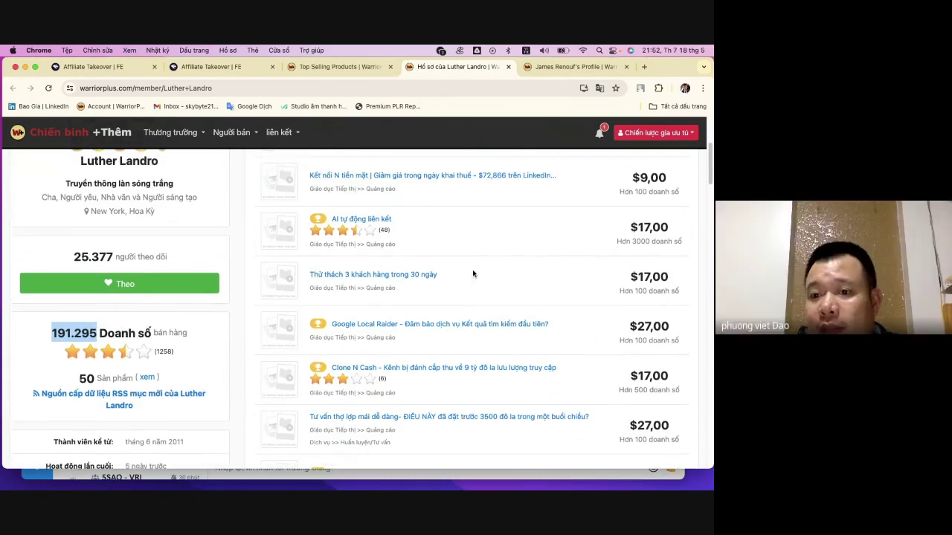
{"action": "scroll", "coordinate": [472, 273], "scroll_direction": "up", "scroll_amount": 3}
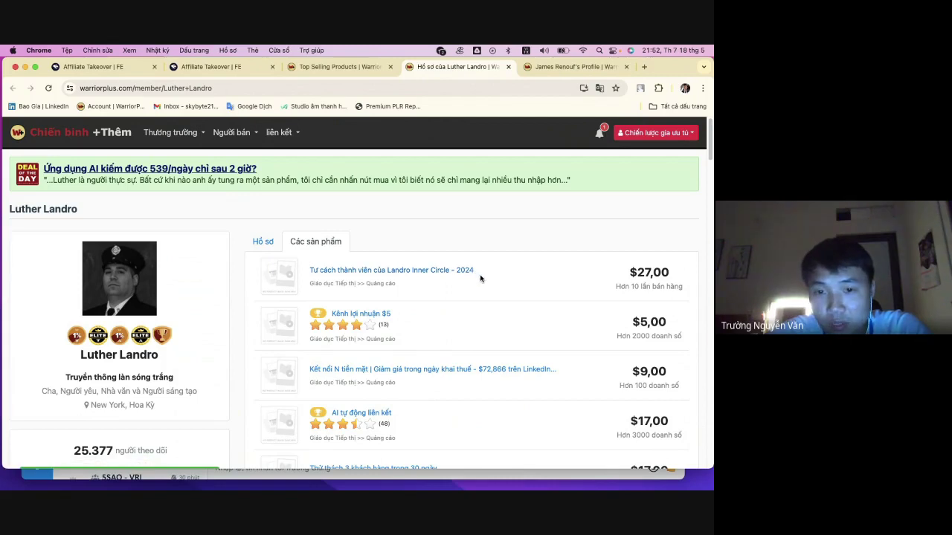
{"action": "scroll", "coordinate": [483, 277], "scroll_direction": "down", "scroll_amount": 10}
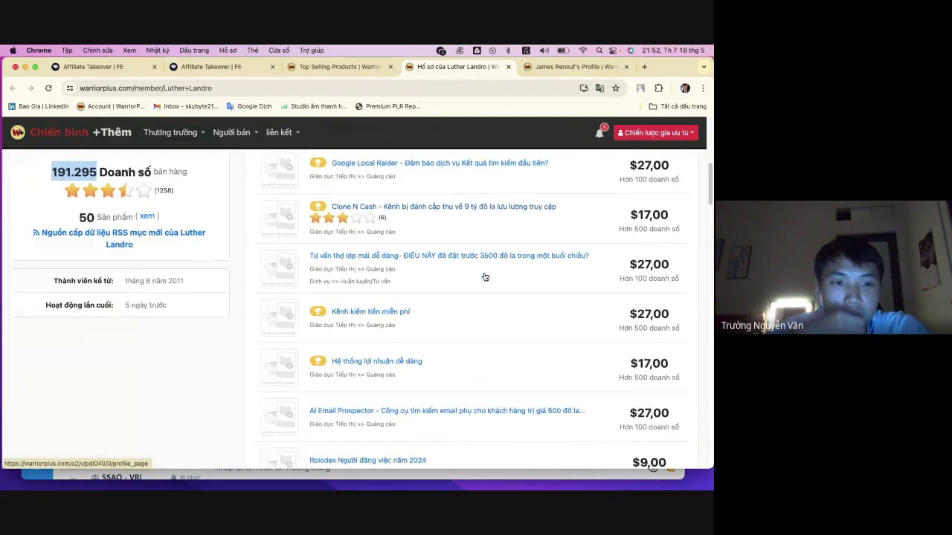
{"action": "scroll", "coordinate": [485, 277], "scroll_direction": "down", "scroll_amount": 4}
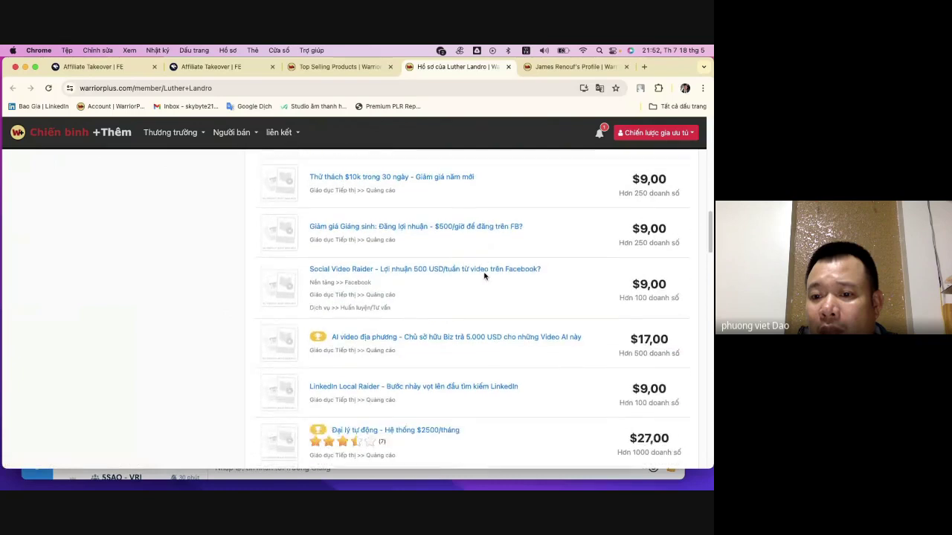
{"action": "scroll", "coordinate": [484, 276], "scroll_direction": "down", "scroll_amount": 4}
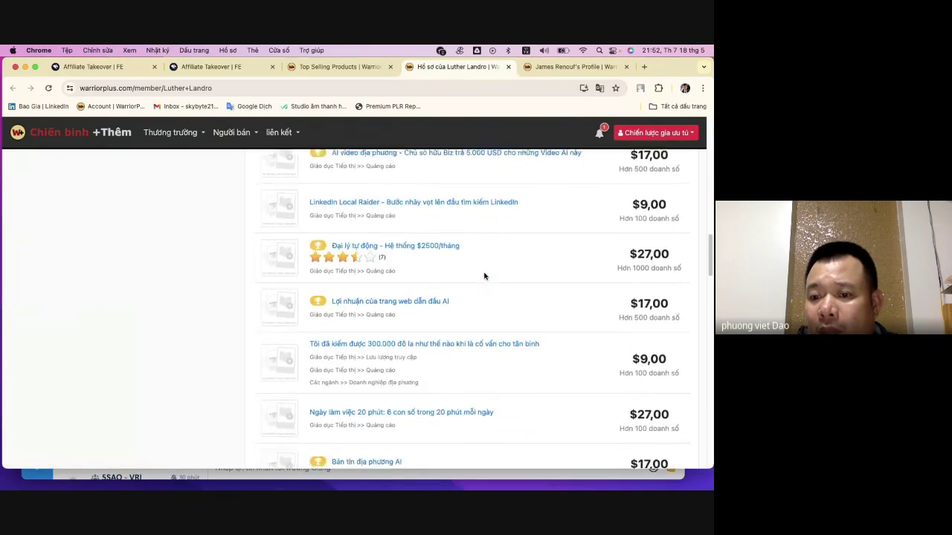
{"action": "scroll", "coordinate": [484, 276], "scroll_direction": "down", "scroll_amount": 2}
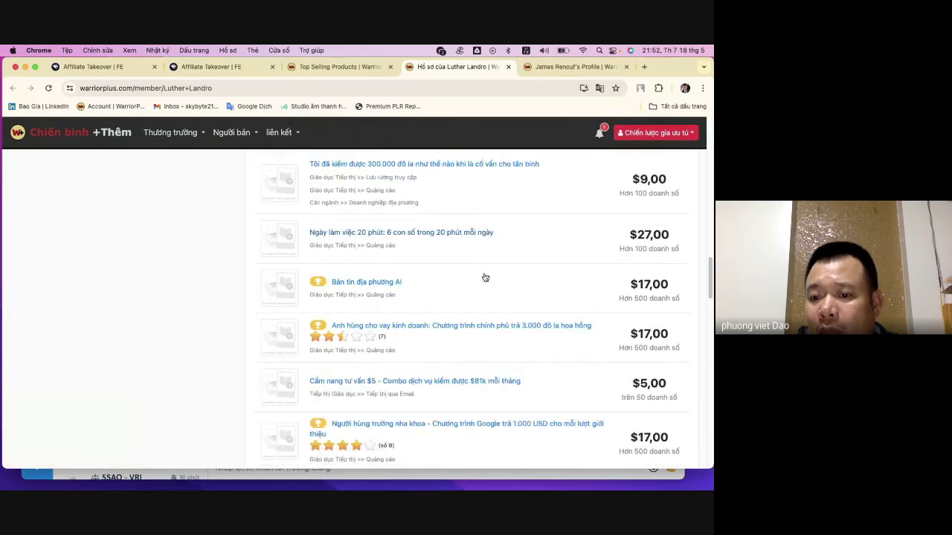
{"action": "scroll", "coordinate": [484, 276], "scroll_direction": "down", "scroll_amount": 2}
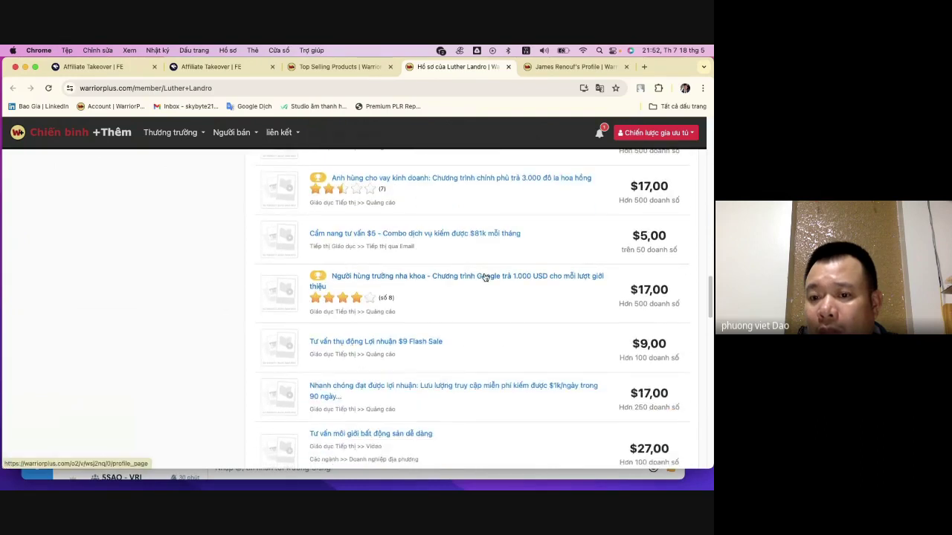
{"action": "scroll", "coordinate": [485, 277], "scroll_direction": "down", "scroll_amount": 2}
{"action": "scroll", "coordinate": [485, 277], "scroll_direction": "down", "scroll_amount": 4}
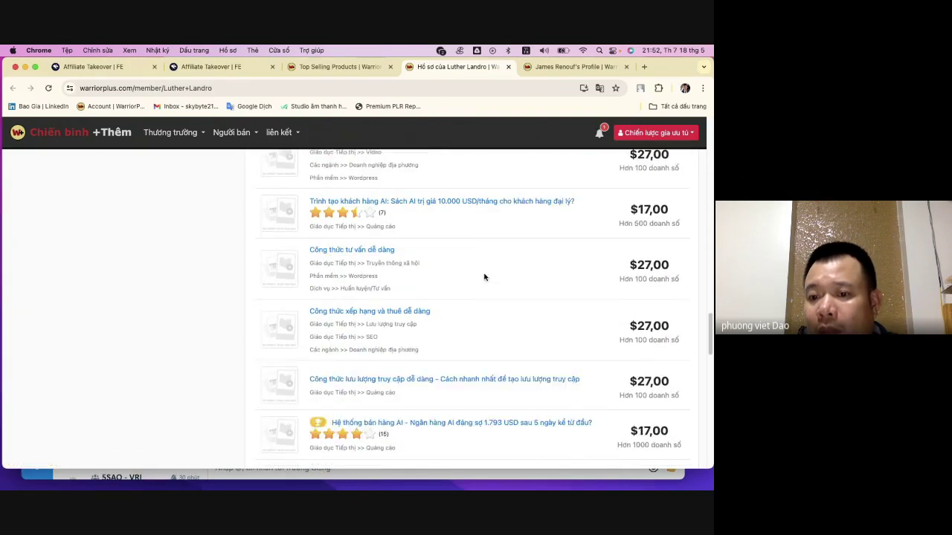
{"action": "scroll", "coordinate": [484, 276], "scroll_direction": "down", "scroll_amount": 10}
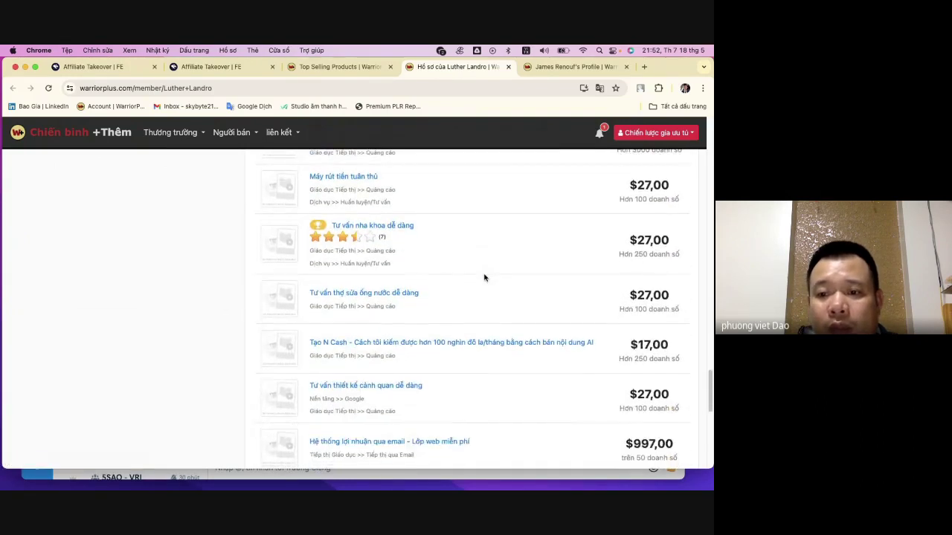
{"action": "scroll", "coordinate": [484, 278], "scroll_direction": "down", "scroll_amount": 3}
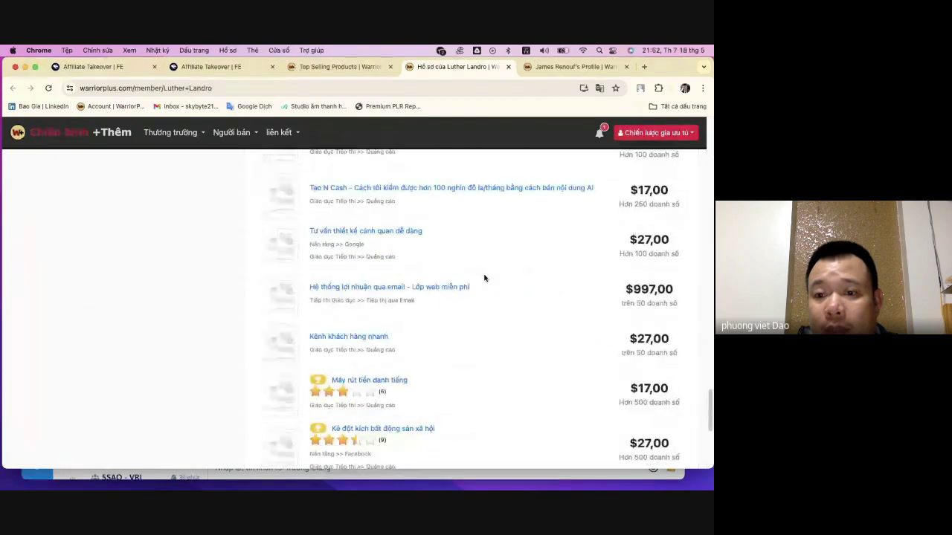
{"action": "scroll", "coordinate": [484, 277], "scroll_direction": "down", "scroll_amount": 5}
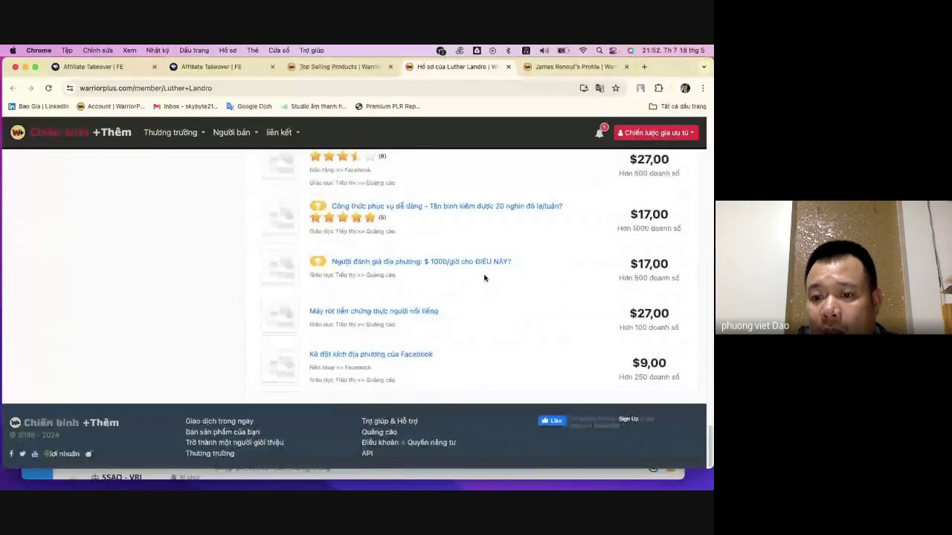
{"action": "scroll", "coordinate": [484, 277], "scroll_direction": "up", "scroll_amount": 8}
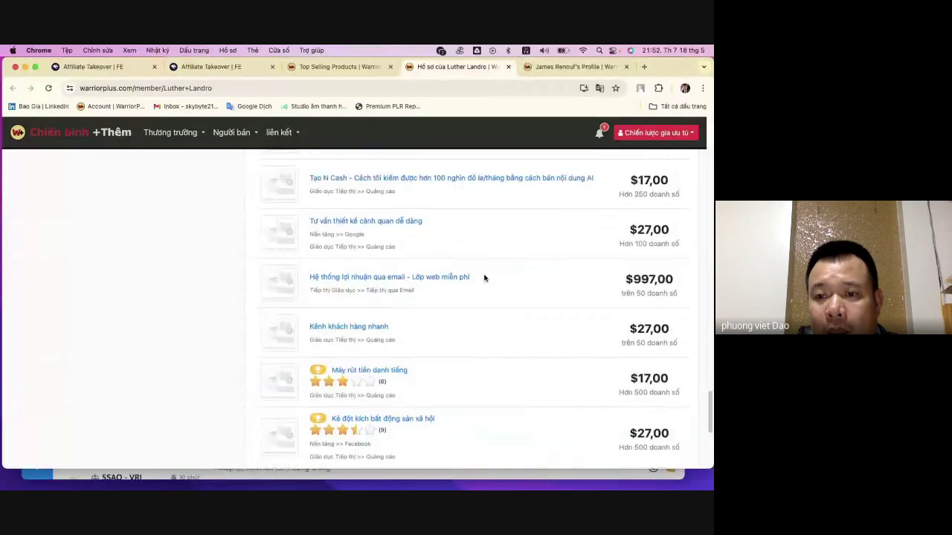
{"action": "scroll", "coordinate": [484, 278], "scroll_direction": "up", "scroll_amount": 5}
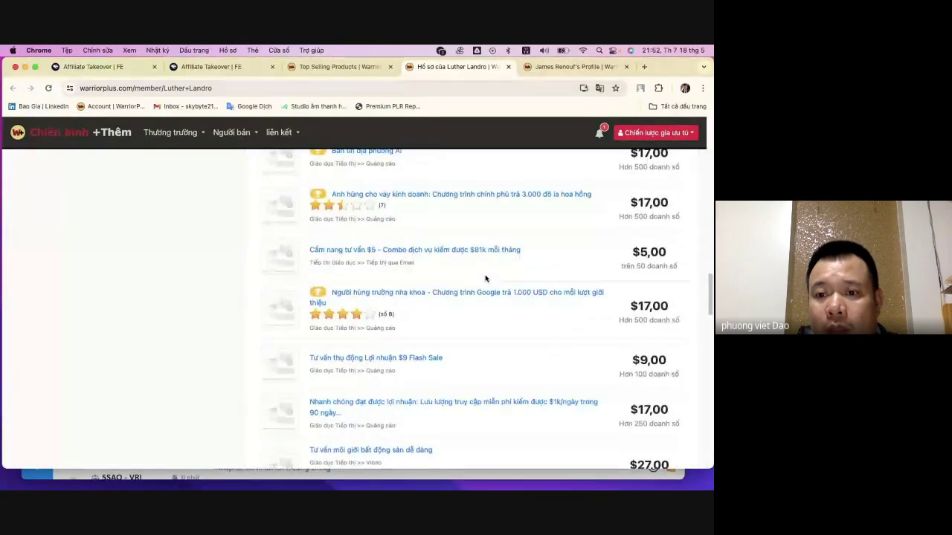
{"action": "scroll", "coordinate": [485, 278], "scroll_direction": "up", "scroll_amount": 8}
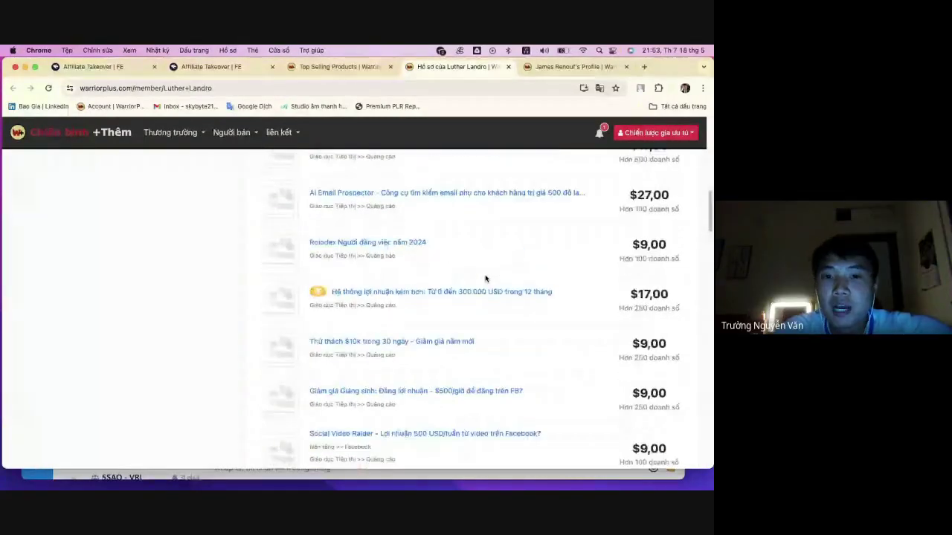
{"action": "scroll", "coordinate": [485, 278], "scroll_direction": "up", "scroll_amount": 2}
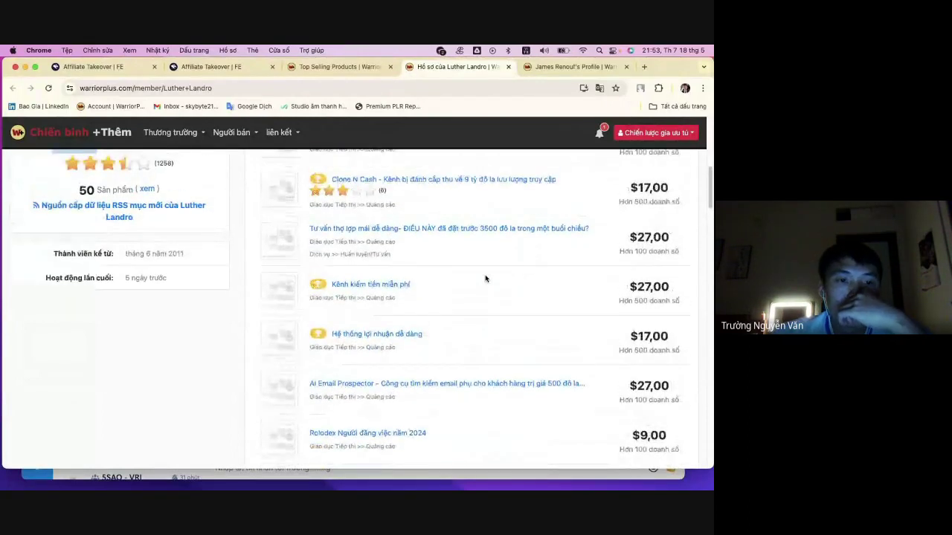
{"action": "scroll", "coordinate": [484, 278], "scroll_direction": "up", "scroll_amount": 8}
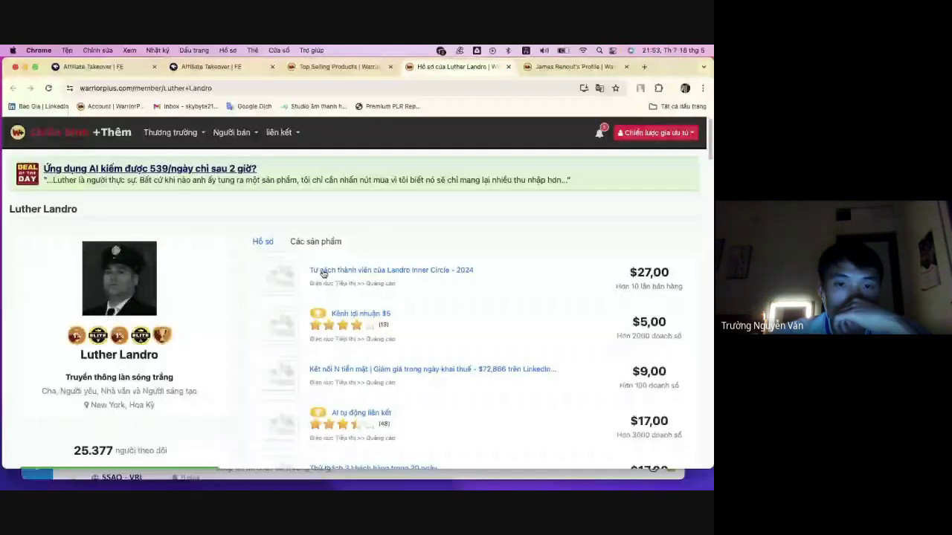
- Show the vendor's products and highlight its total sales and member-since date
{"action": "left_click", "coordinate": [339, 239]}
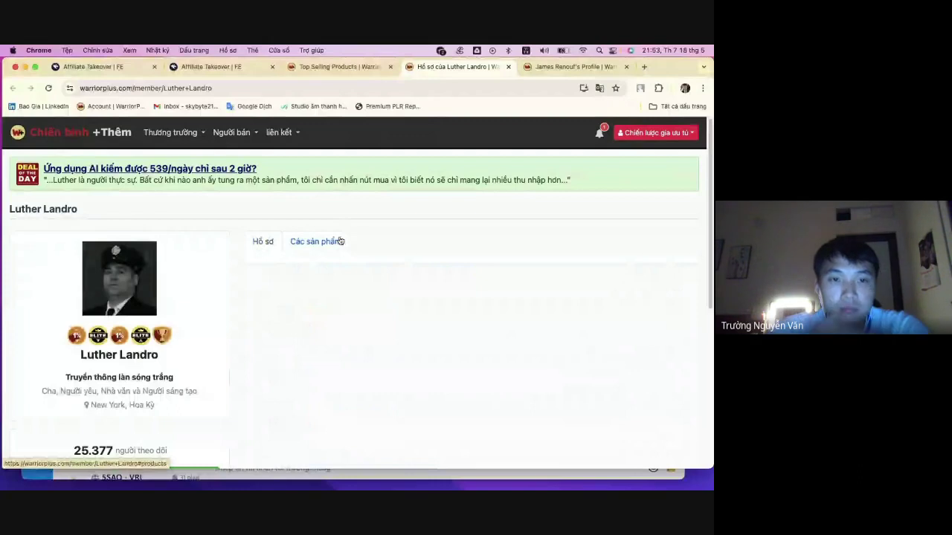
{"action": "left_click", "coordinate": [339, 241]}
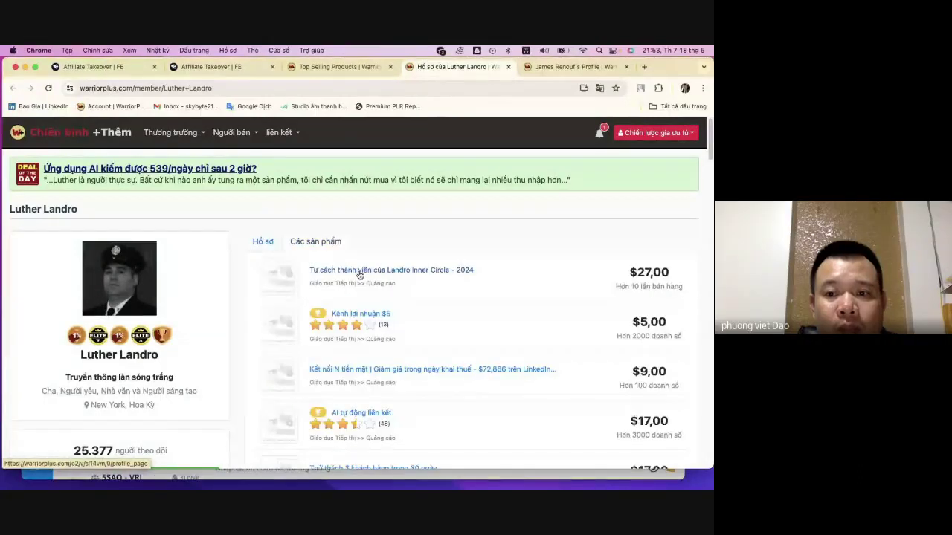
{"action": "scroll", "coordinate": [359, 274], "scroll_direction": "down", "scroll_amount": 2}
{"action": "scroll", "coordinate": [356, 273], "scroll_direction": "down", "scroll_amount": 5}
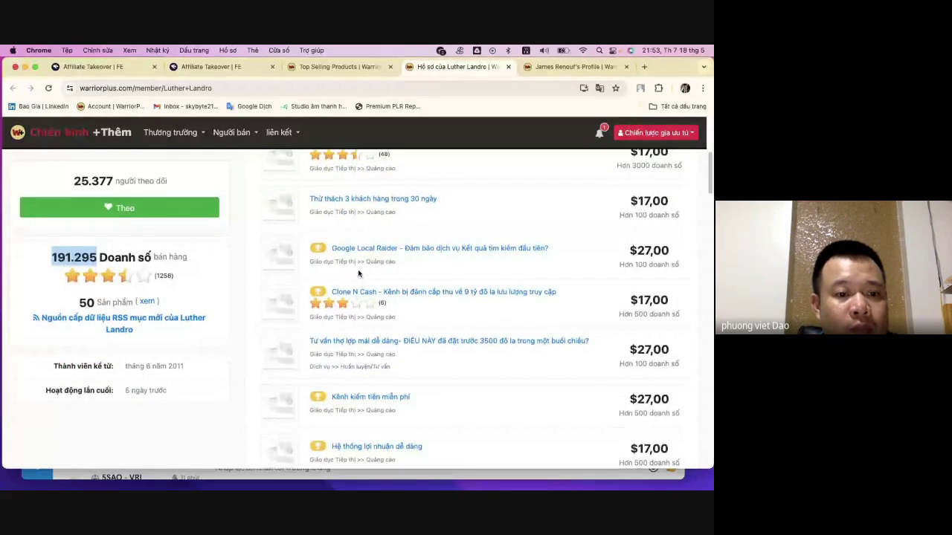
{"action": "mouse_move", "coordinate": [187, 372]}
{"action": "left_mouse_down"}
{"action": "mouse_move", "coordinate": [122, 372]}
{"action": "mouse_move", "coordinate": [198, 367]}
{"action": "left_mouse_up"}
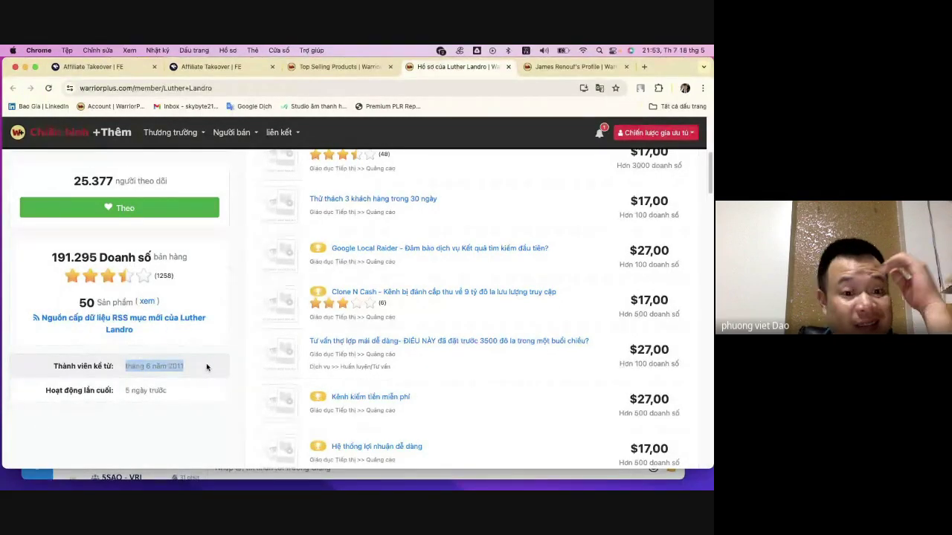
{"action": "left_click", "coordinate": [201, 363]}
{"action": "left_click_drag", "start_coordinate": [181, 366], "coordinate": [125, 368]}
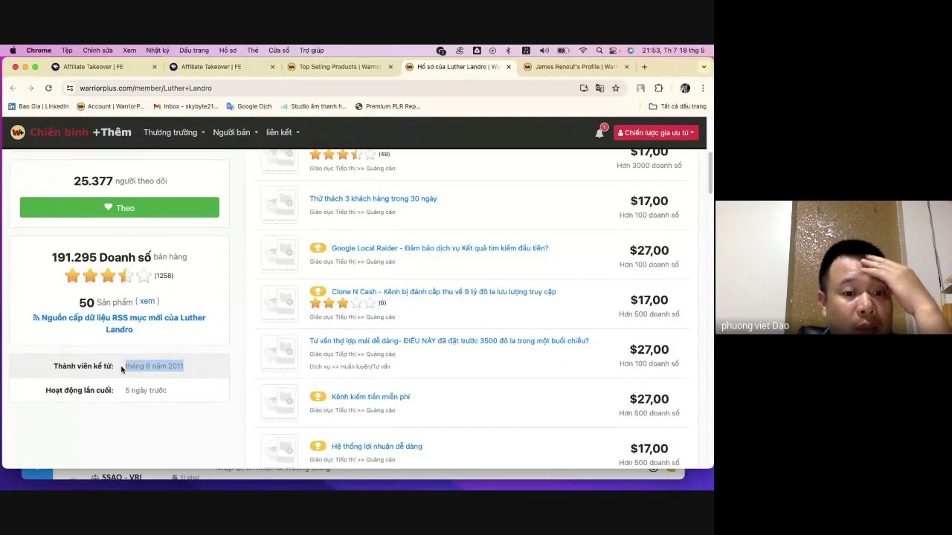
{"action": "left_click", "coordinate": [204, 365]}
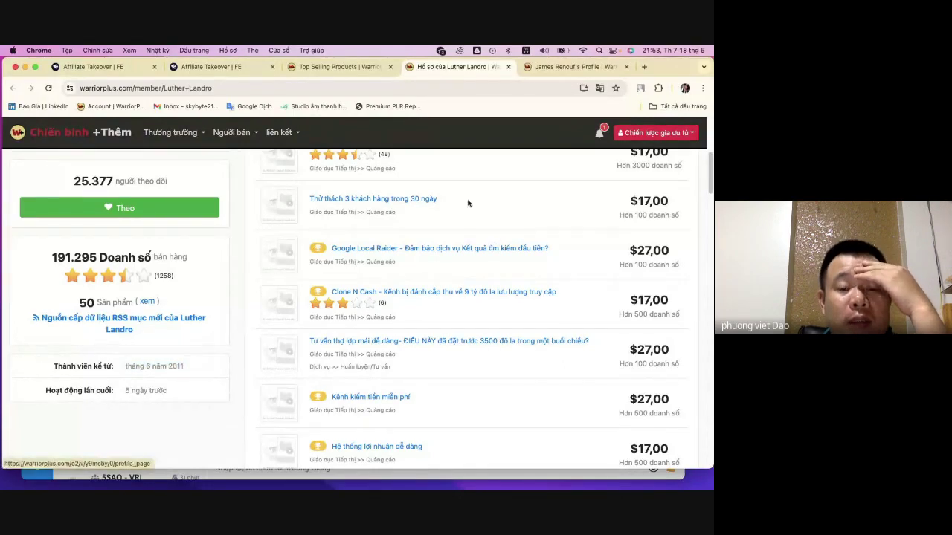
- Scroll back up and return to the Top Selling Products ranking
{"action": "scroll", "coordinate": [467, 199], "scroll_direction": "up", "scroll_amount": 4}
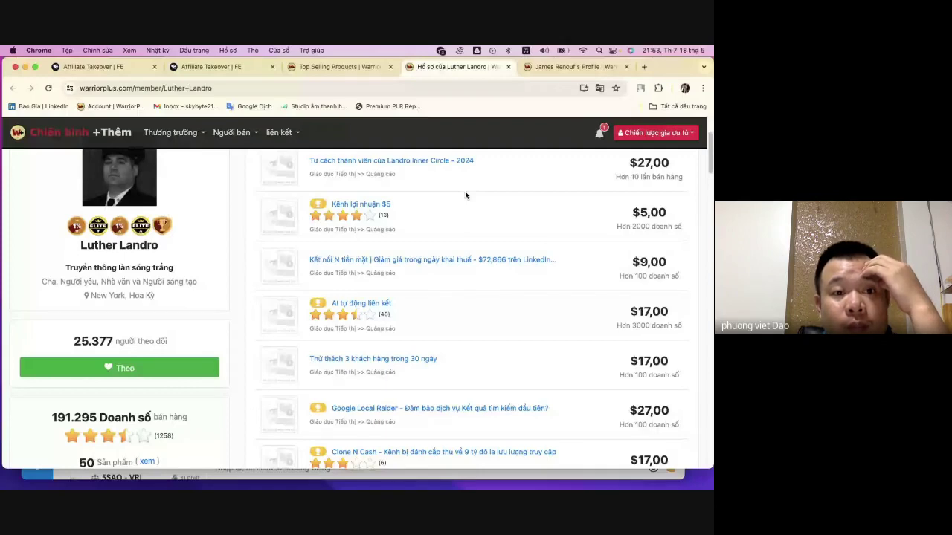
{"action": "scroll", "coordinate": [465, 195], "scroll_direction": "up", "scroll_amount": 3}
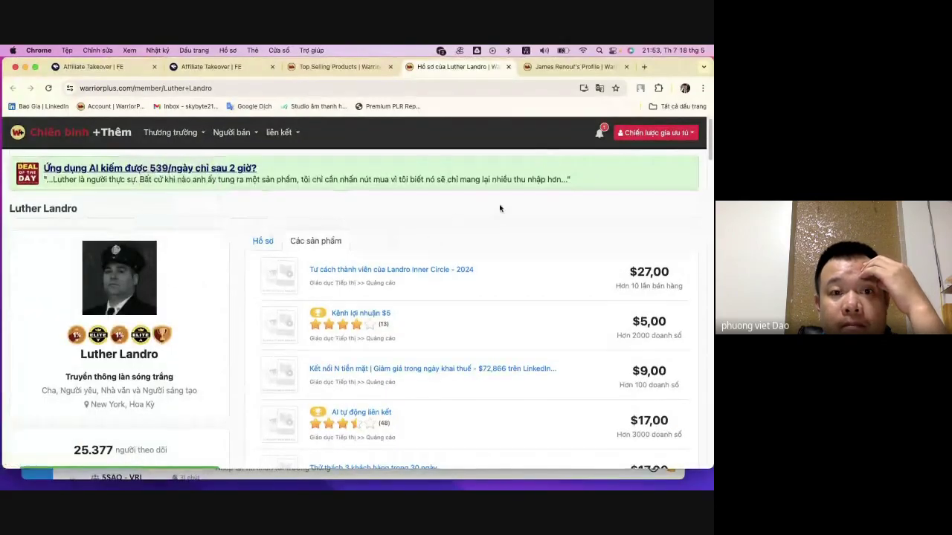
{"action": "scroll", "coordinate": [500, 208], "scroll_direction": "down", "scroll_amount": 1}
{"action": "left_click", "coordinate": [336, 67]}
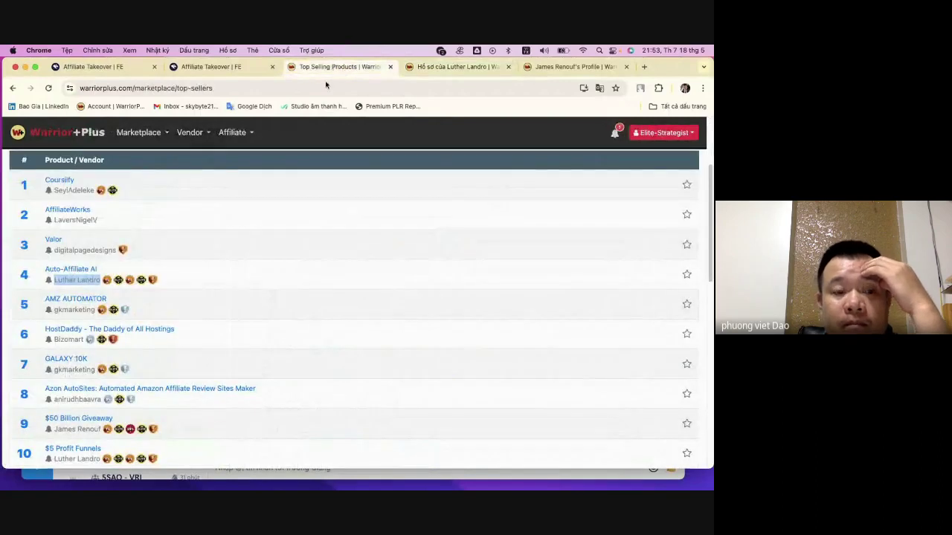
- Clear the row 4 highlight and scroll the top-sellers list down to rank 21
{"action": "left_click", "coordinate": [274, 287]}
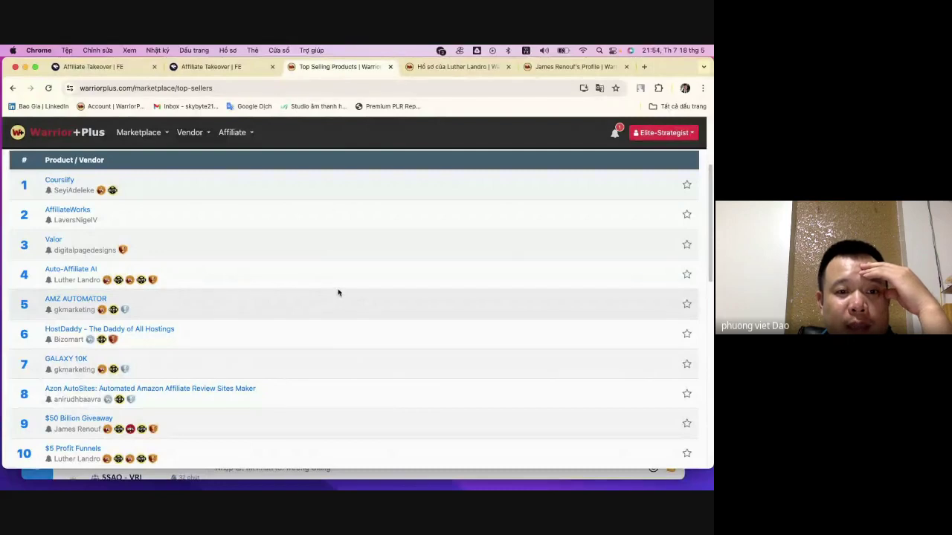
{"action": "scroll", "coordinate": [338, 288], "scroll_direction": "down", "scroll_amount": 1}
{"action": "scroll", "coordinate": [338, 288], "scroll_direction": "down", "scroll_amount": 4}
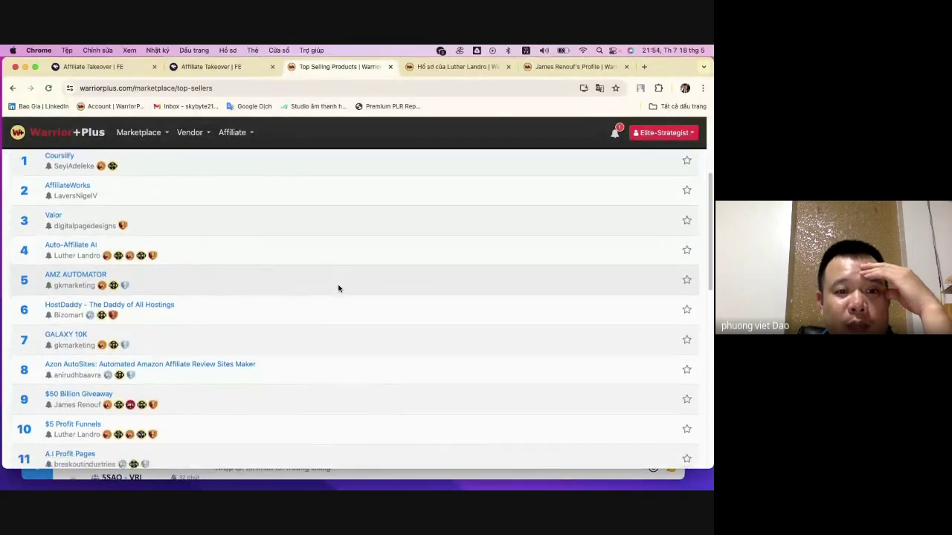
{"action": "scroll", "coordinate": [337, 289], "scroll_direction": "down", "scroll_amount": 5}
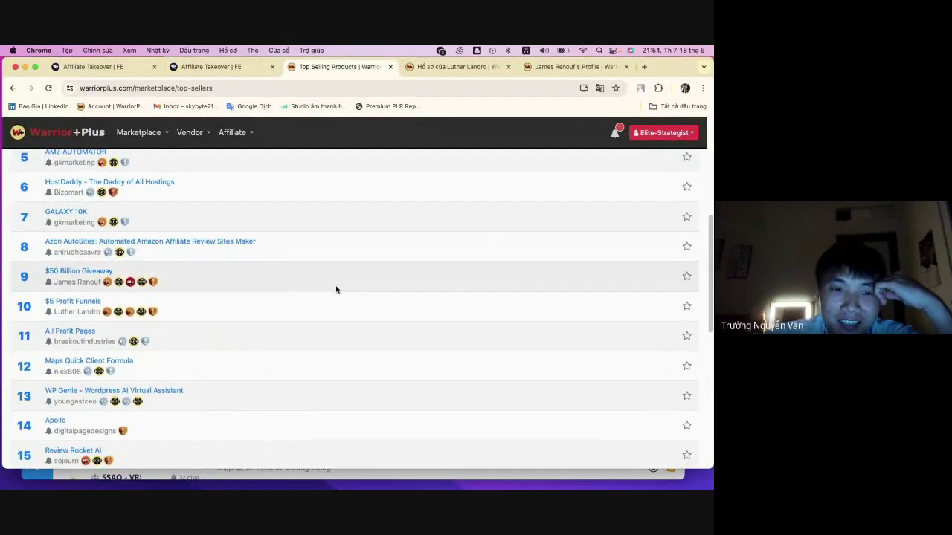
{"action": "scroll", "coordinate": [336, 289], "scroll_direction": "down", "scroll_amount": 4}
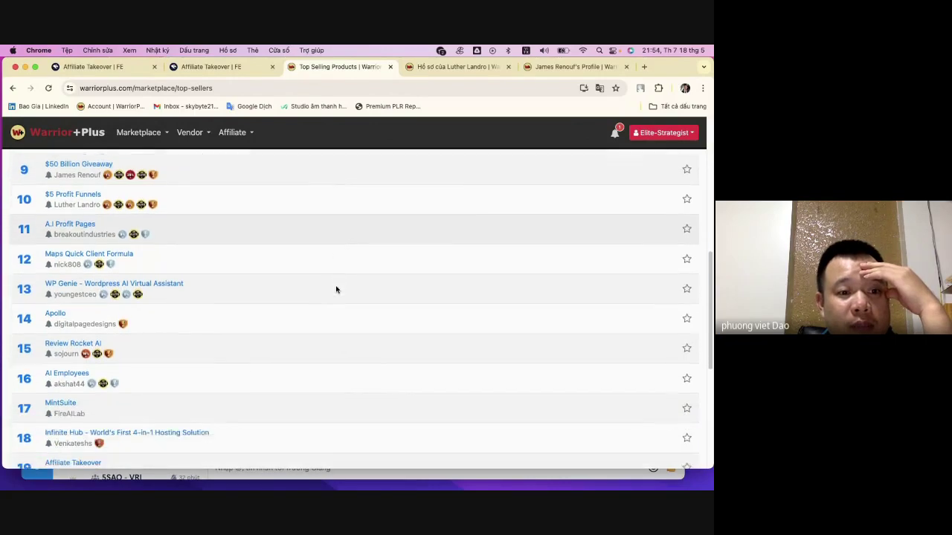
{"action": "scroll", "coordinate": [336, 289], "scroll_direction": "down", "scroll_amount": 7}
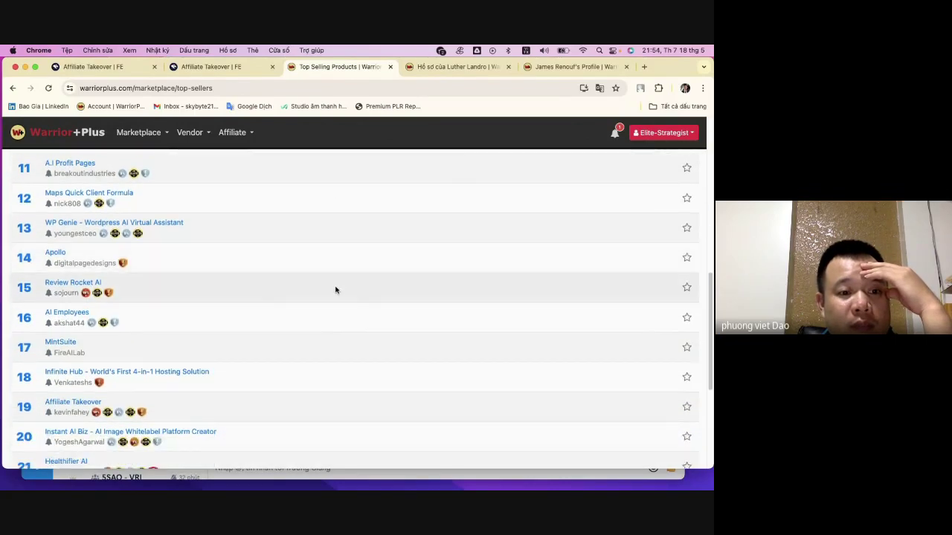
{"action": "scroll", "coordinate": [336, 289], "scroll_direction": "down", "scroll_amount": 6}
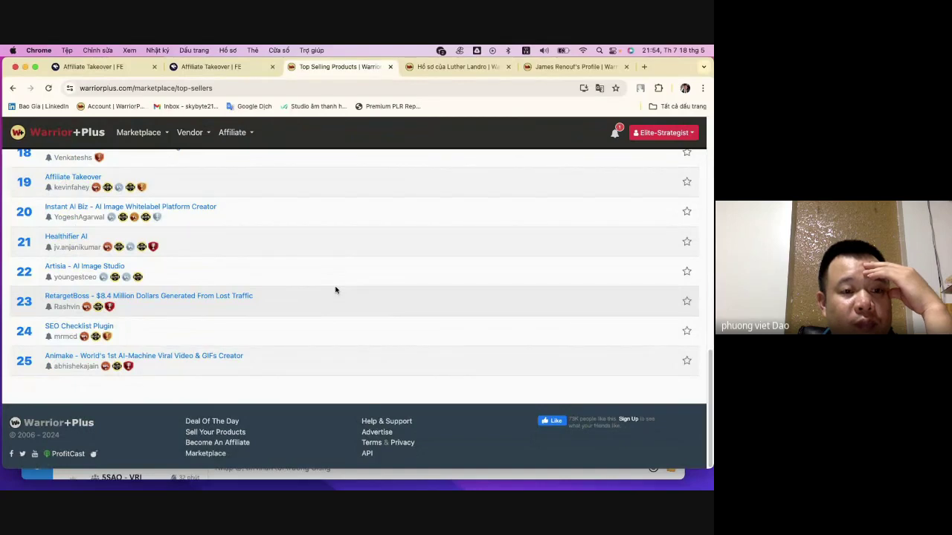
{"action": "scroll", "coordinate": [335, 290], "scroll_direction": "up", "scroll_amount": 1}
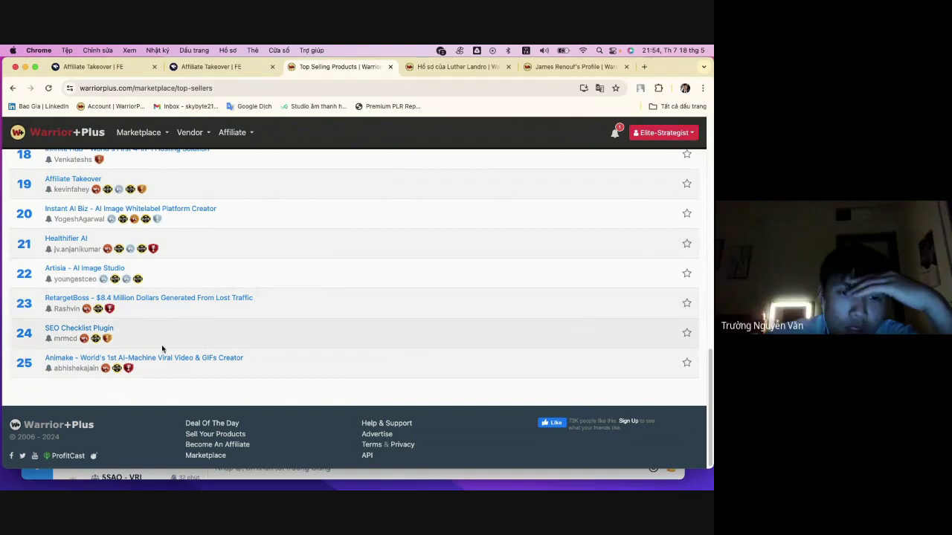
{"action": "scroll", "coordinate": [145, 308], "scroll_direction": "up", "scroll_amount": 1}
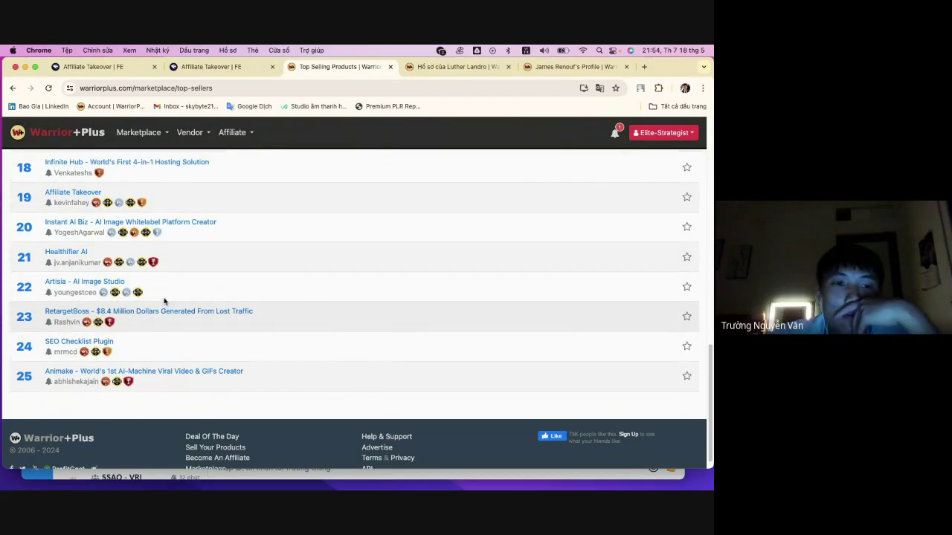
- Open the Healthifier AI vendor's profile in a new tab and view it
{"action": "right_click", "coordinate": [83, 263]}
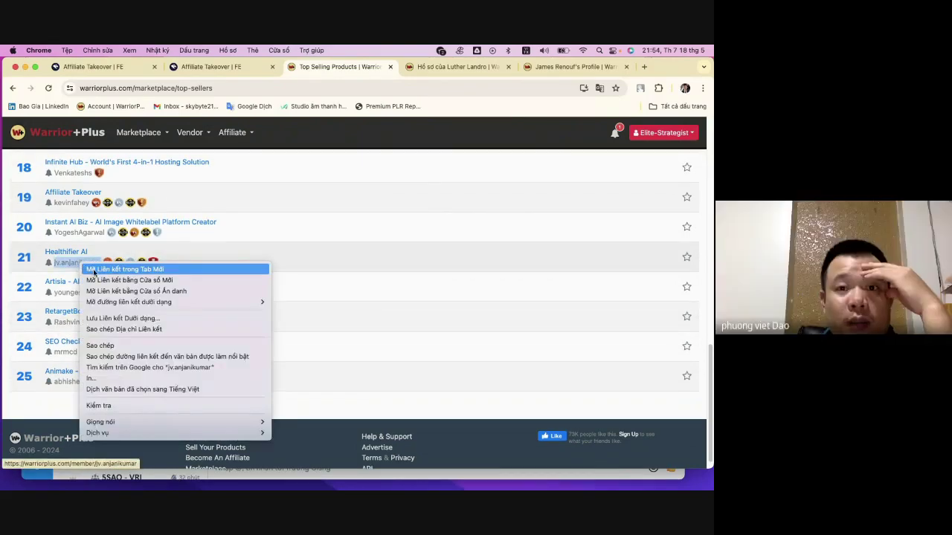
{"action": "left_click", "coordinate": [111, 270]}
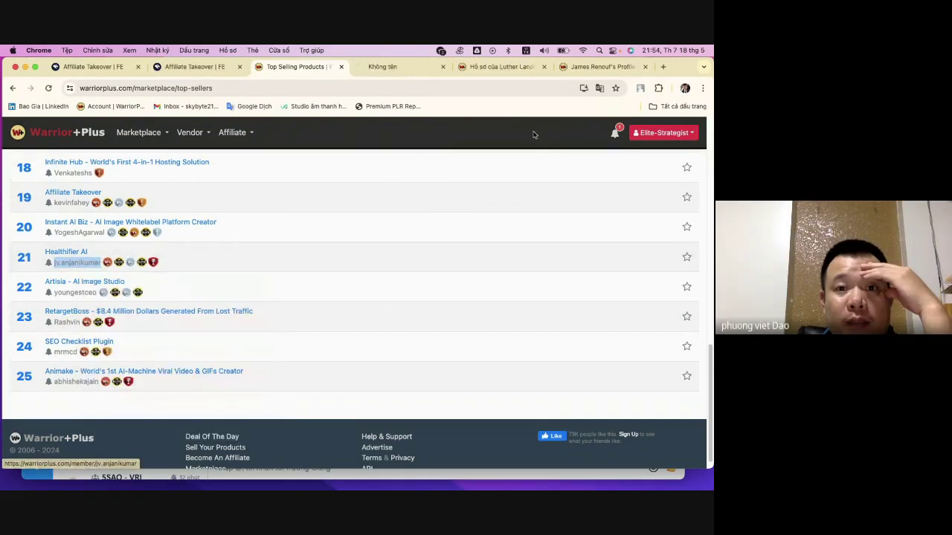
{"action": "left_click", "coordinate": [395, 67]}
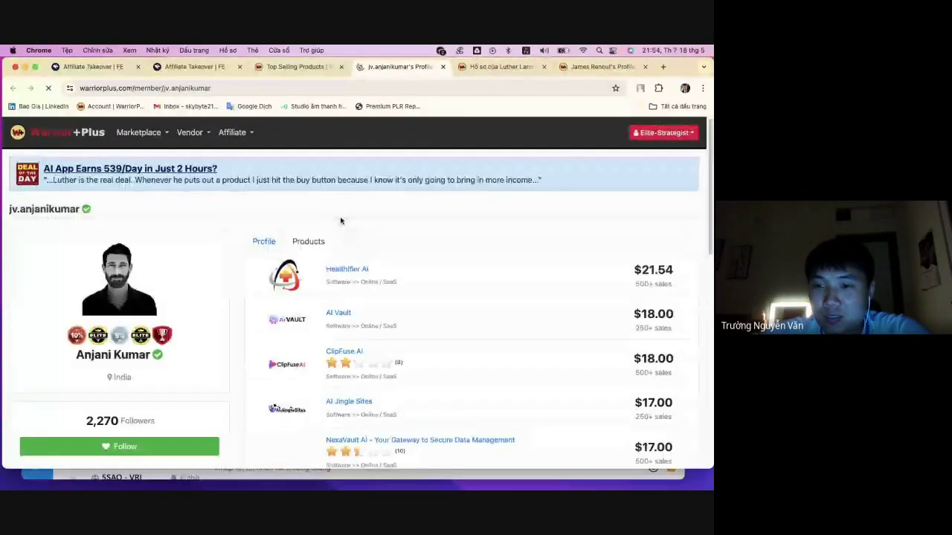
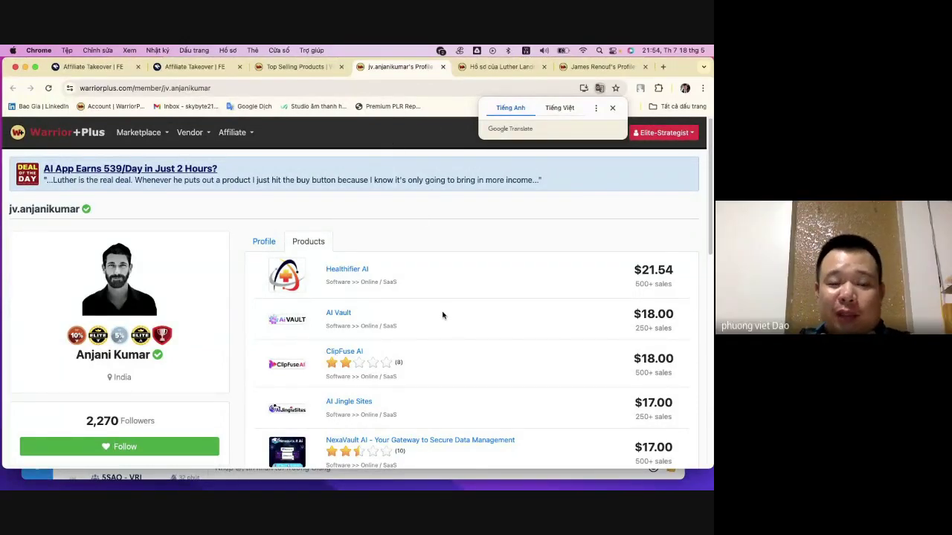
- Scroll the vendor's products and open Healthifier AI in a new tab
{"action": "scroll", "coordinate": [442, 315], "scroll_direction": "down", "scroll_amount": 3}
{"action": "scroll", "coordinate": [442, 316], "scroll_direction": "down", "scroll_amount": 5}
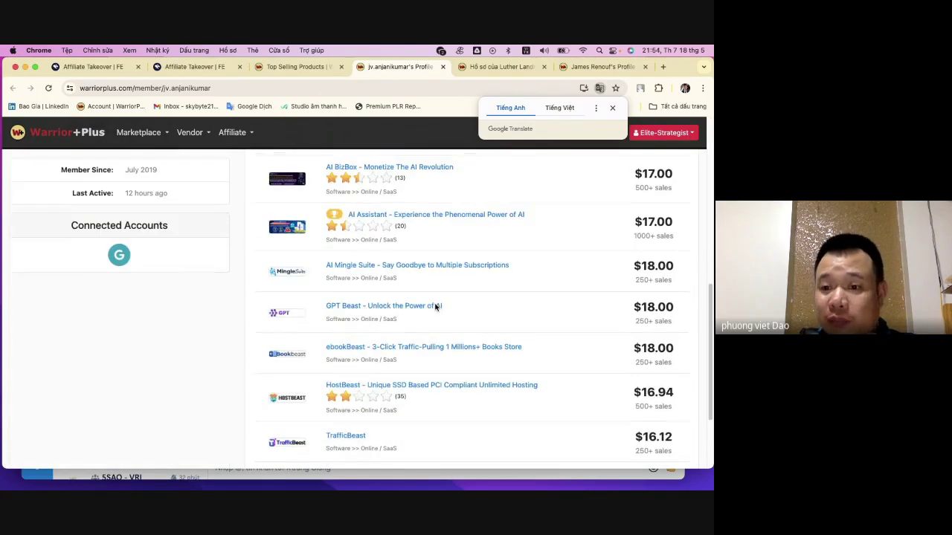
{"action": "scroll", "coordinate": [437, 308], "scroll_direction": "down", "scroll_amount": 2}
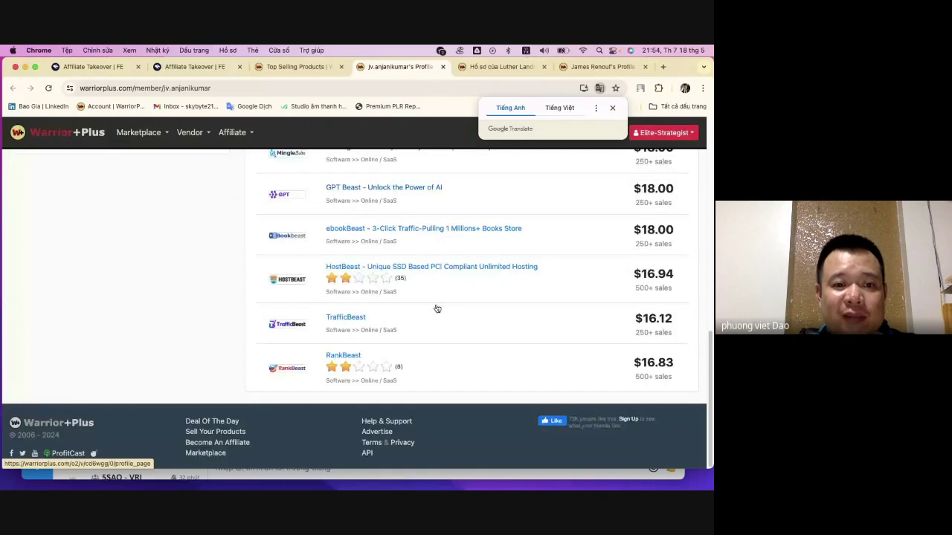
{"action": "scroll", "coordinate": [438, 306], "scroll_direction": "up", "scroll_amount": 7}
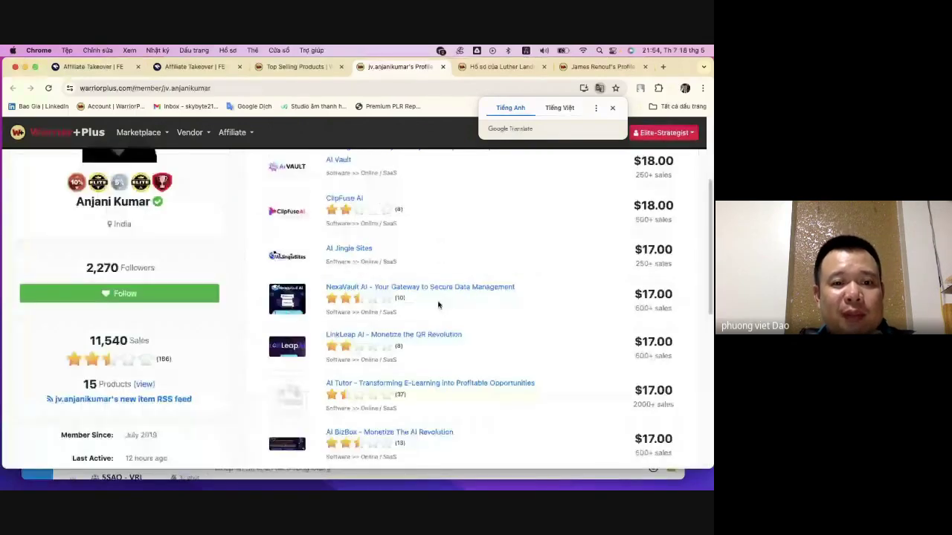
{"action": "left_click", "coordinate": [394, 287]}
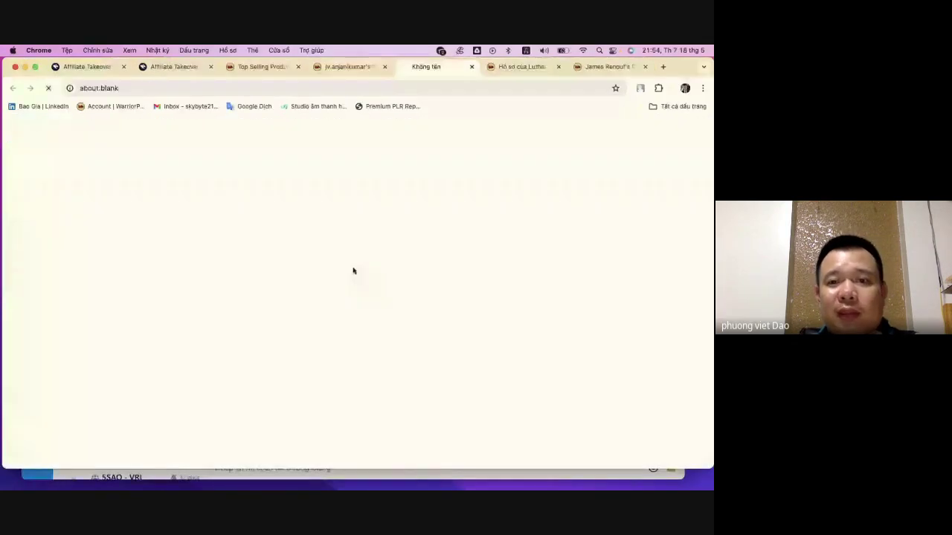
- Look over the Healthifier AI sales page, then close it and return to the vendor profile
{"action": "left_click", "coordinate": [518, 67]}
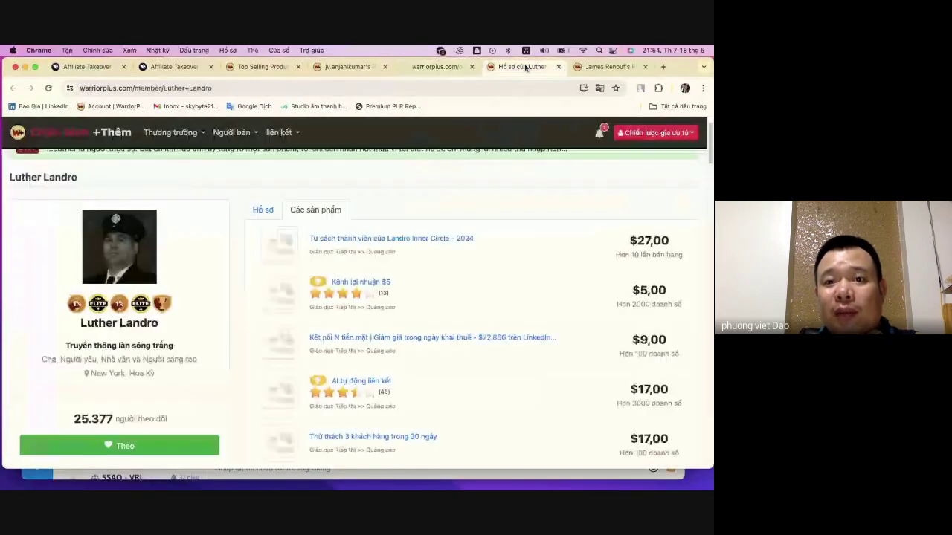
{"action": "left_click", "coordinate": [437, 67]}
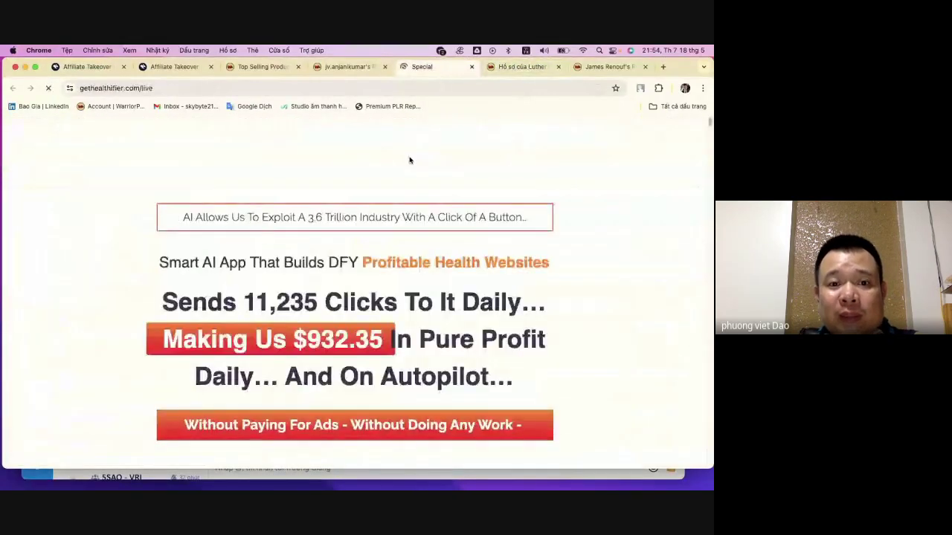
{"action": "scroll", "coordinate": [409, 160], "scroll_direction": "down", "scroll_amount": 4}
{"action": "scroll", "coordinate": [409, 160], "scroll_direction": "down", "scroll_amount": 5}
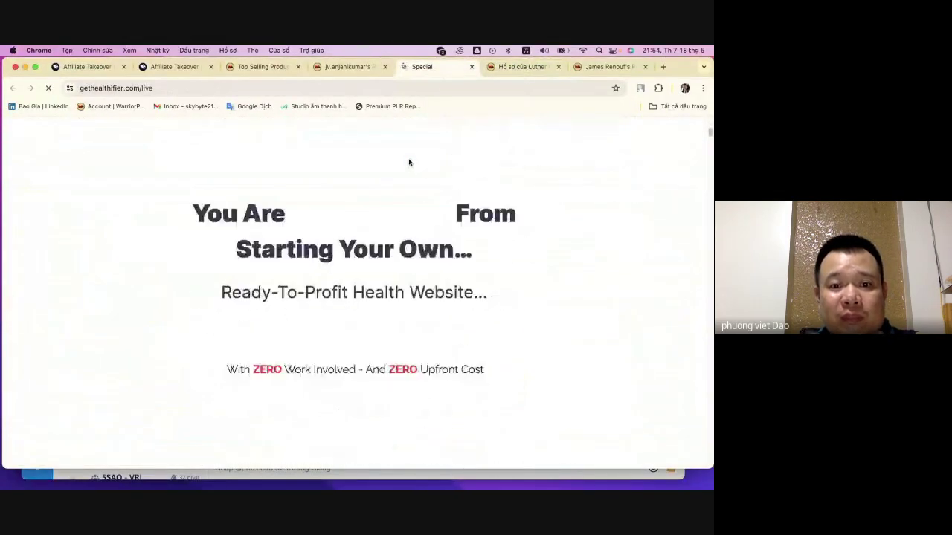
{"action": "scroll", "coordinate": [409, 161], "scroll_direction": "down", "scroll_amount": 15}
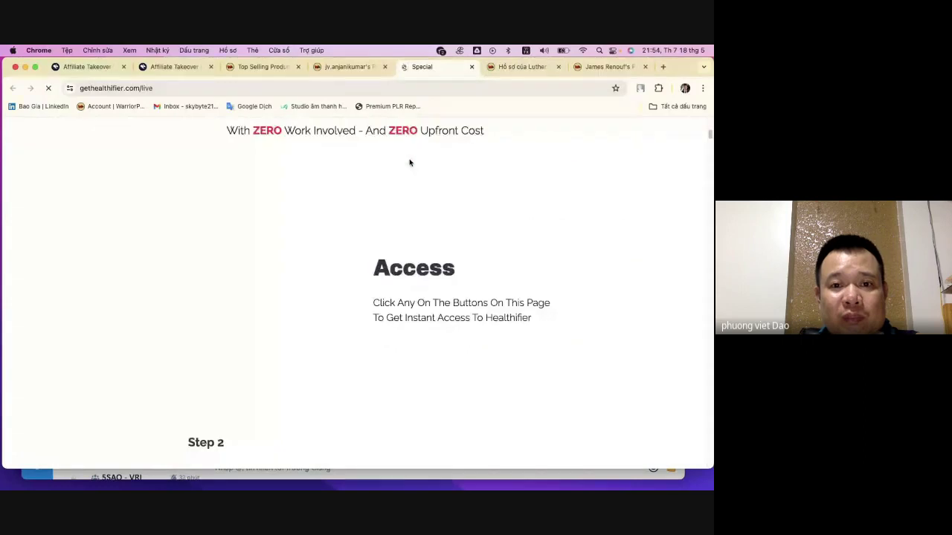
{"action": "left_click", "coordinate": [471, 68]}
{"action": "left_click", "coordinate": [352, 69]}
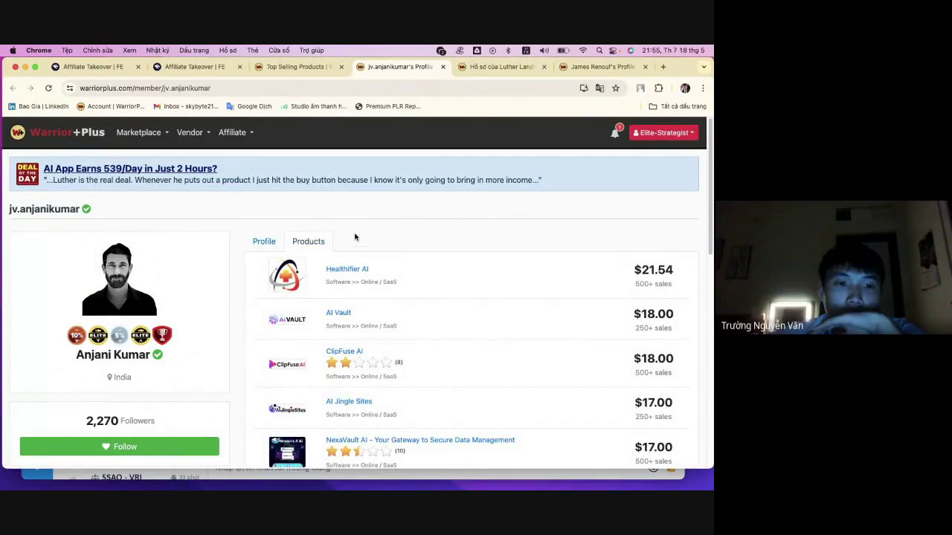
- Highlight the vendor's 2,270 followers, 11,540 total sales and the AI Tutor's $17.00 price
{"action": "scroll", "coordinate": [223, 312], "scroll_direction": "down", "scroll_amount": 3}
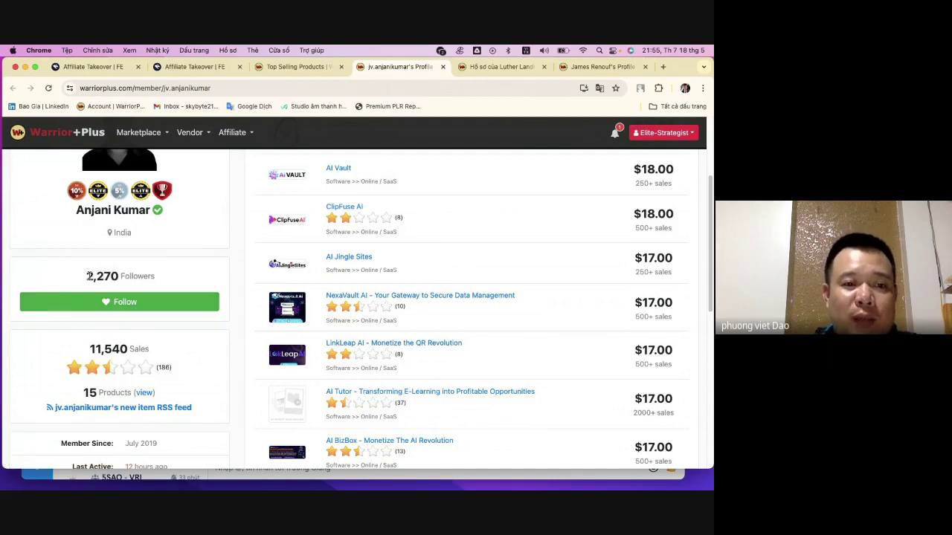
{"action": "left_click_drag", "start_coordinate": [87, 276], "coordinate": [176, 277]}
{"action": "left_click", "coordinate": [69, 276]}
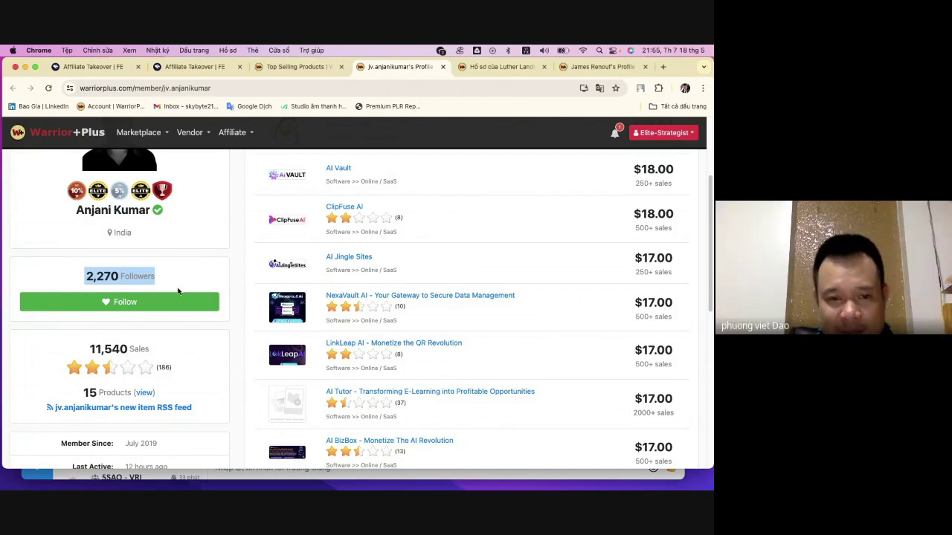
{"action": "scroll", "coordinate": [245, 332], "scroll_direction": "down", "scroll_amount": 2}
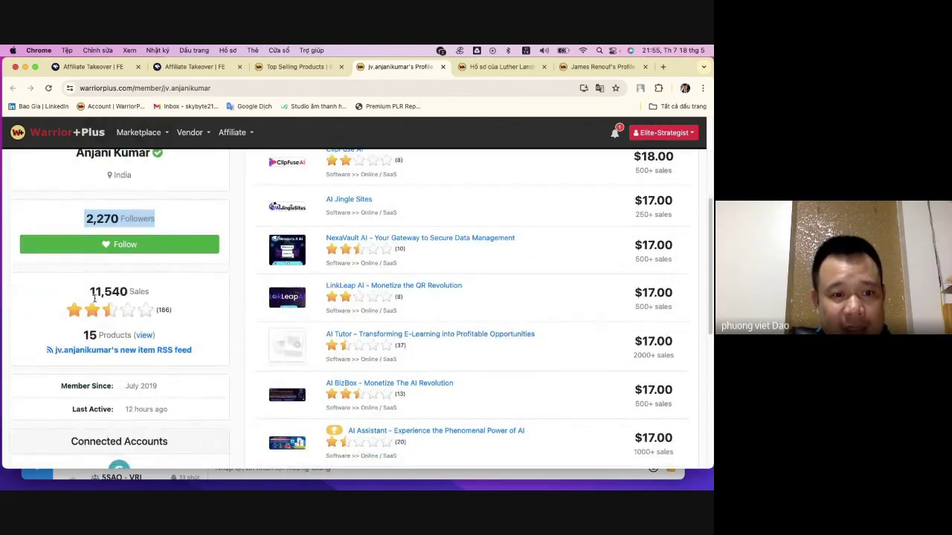
{"action": "left_click", "coordinate": [86, 296]}
{"action": "left_click_drag", "start_coordinate": [86, 296], "coordinate": [128, 293]}
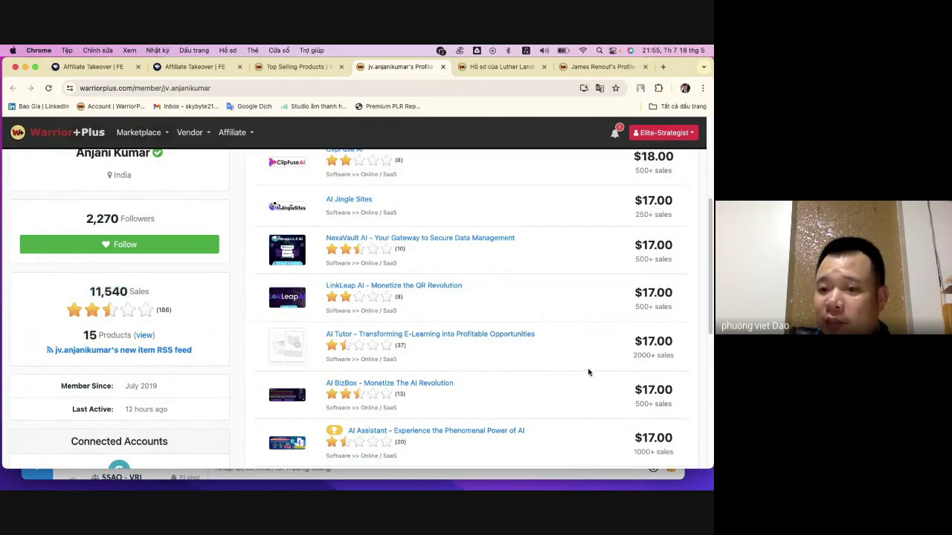
{"action": "scroll", "coordinate": [646, 365], "scroll_direction": "down", "scroll_amount": 1}
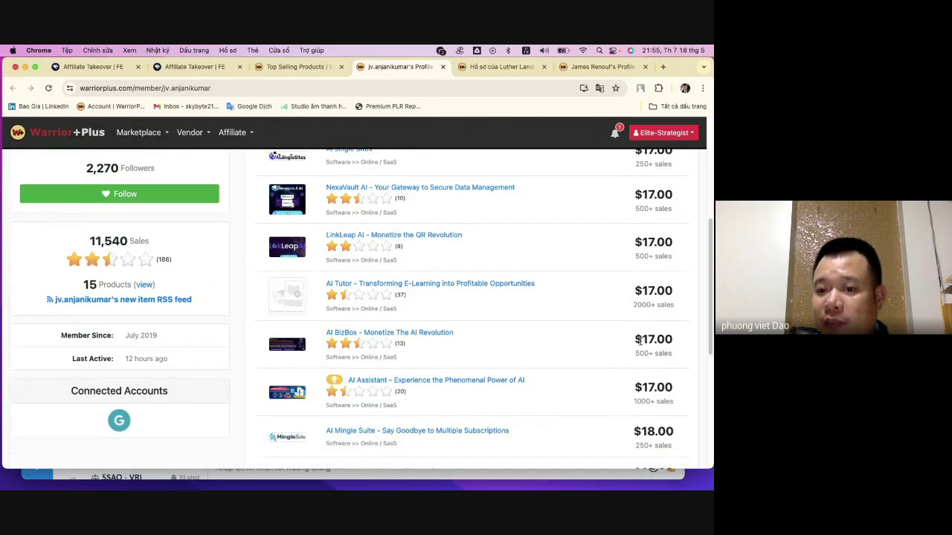
{"action": "left_click_drag", "start_coordinate": [632, 306], "coordinate": [667, 289]}
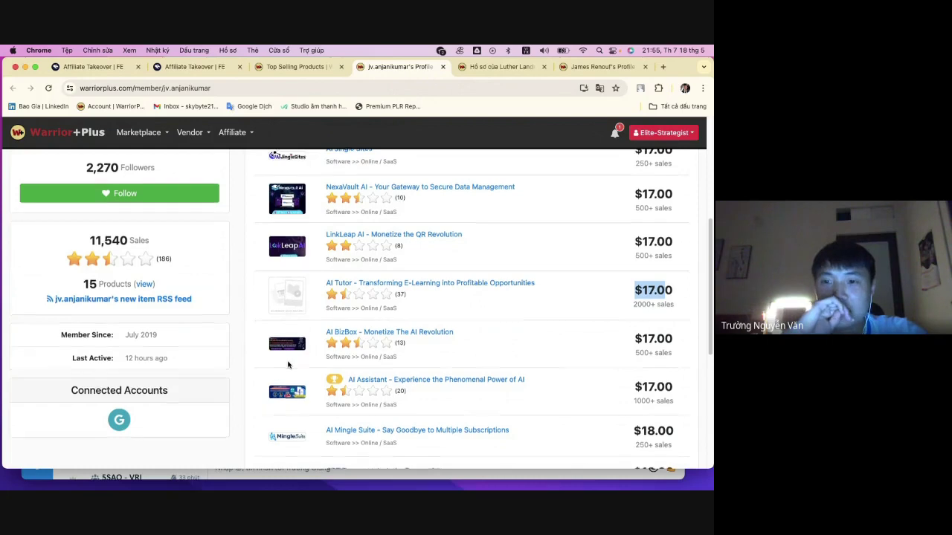
{"action": "scroll", "coordinate": [303, 365], "scroll_direction": "down", "scroll_amount": 3}
{"action": "scroll", "coordinate": [317, 350], "scroll_direction": "up", "scroll_amount": 8}
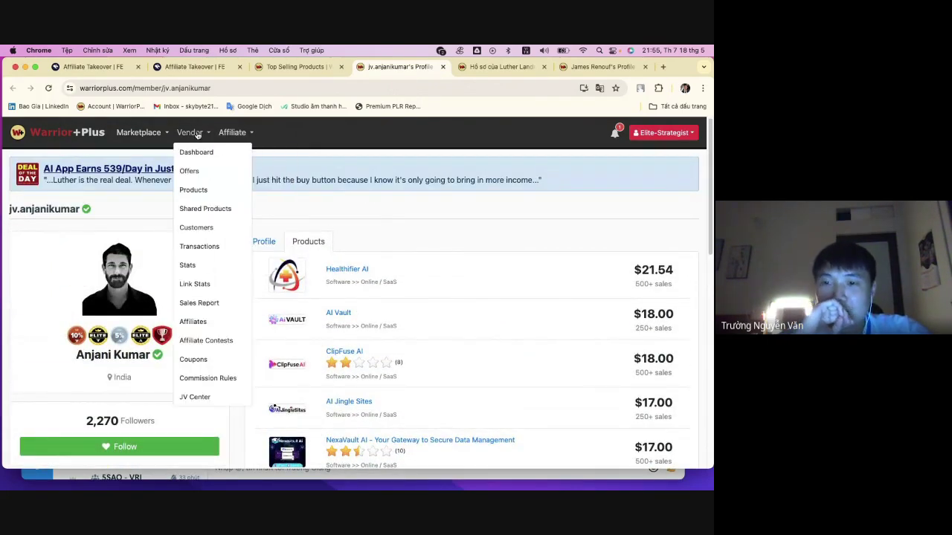
- Reload the vendor's product listing to show it again
{"action": "mouse_move", "coordinate": [137, 141]}
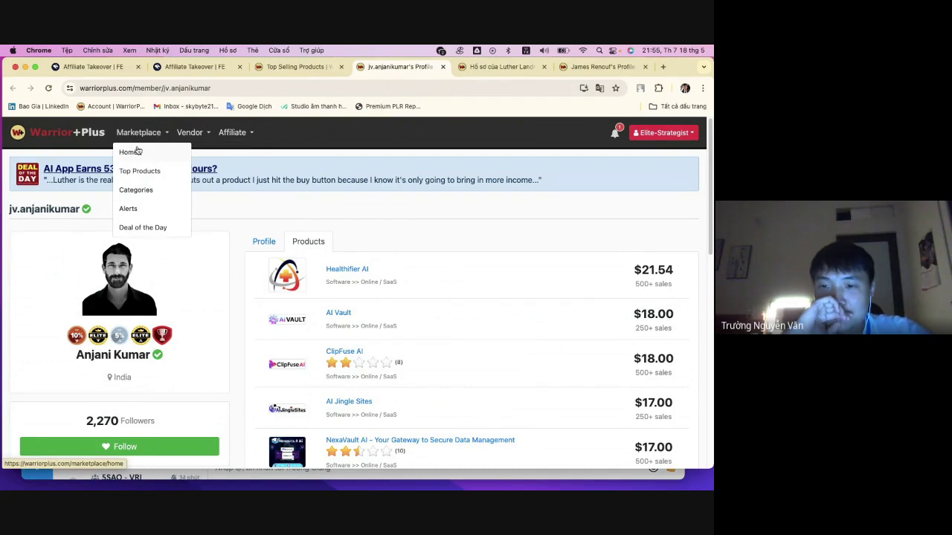
{"action": "mouse_move", "coordinate": [232, 135]}
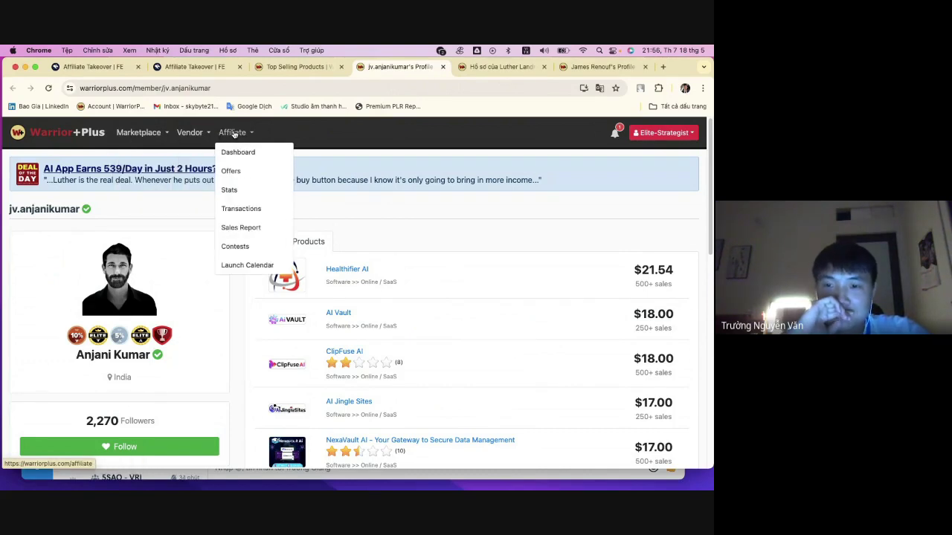
{"action": "mouse_move", "coordinate": [188, 135]}
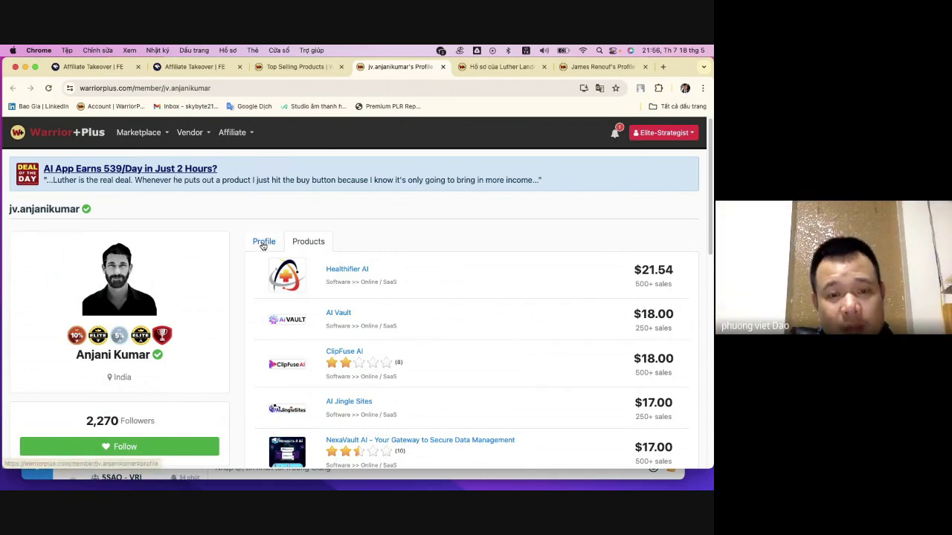
{"action": "left_click", "coordinate": [311, 241]}
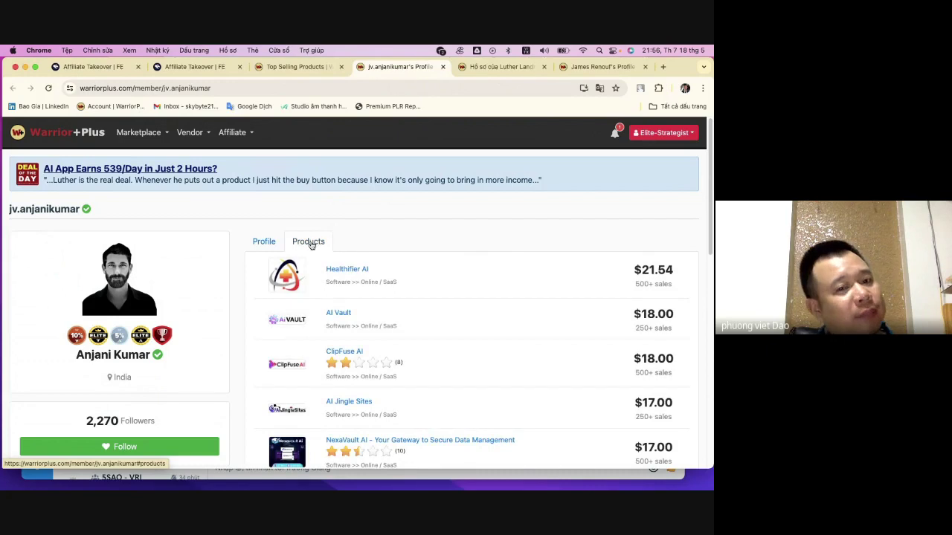
{"action": "left_click", "coordinate": [265, 242]}
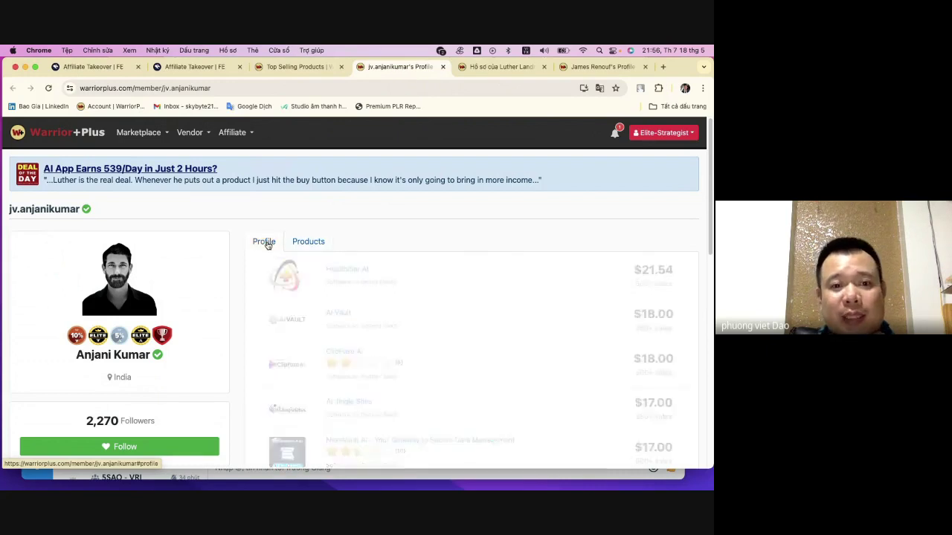
{"action": "left_click", "coordinate": [308, 243]}
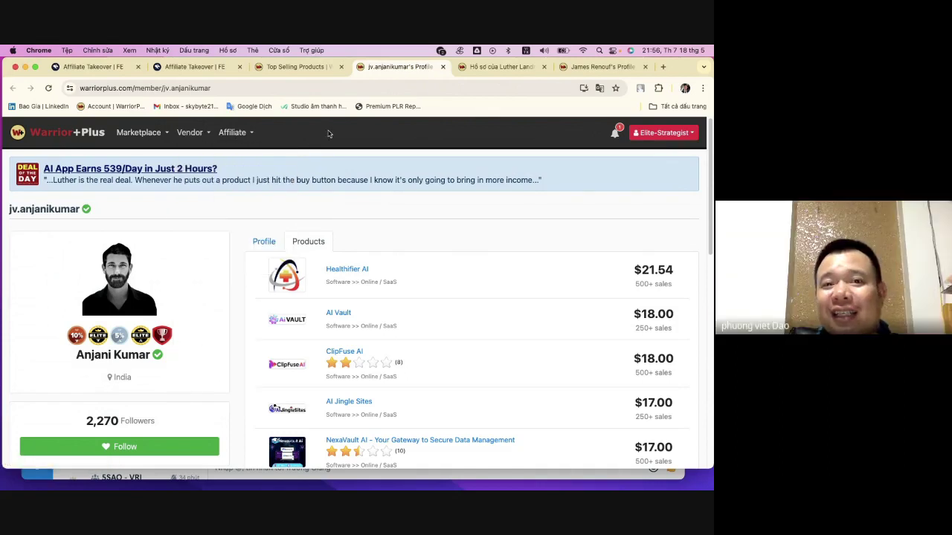
- Browse the second vendor's products, close its tab, and return to the Healthifier AI list
{"action": "left_click", "coordinate": [489, 67]}
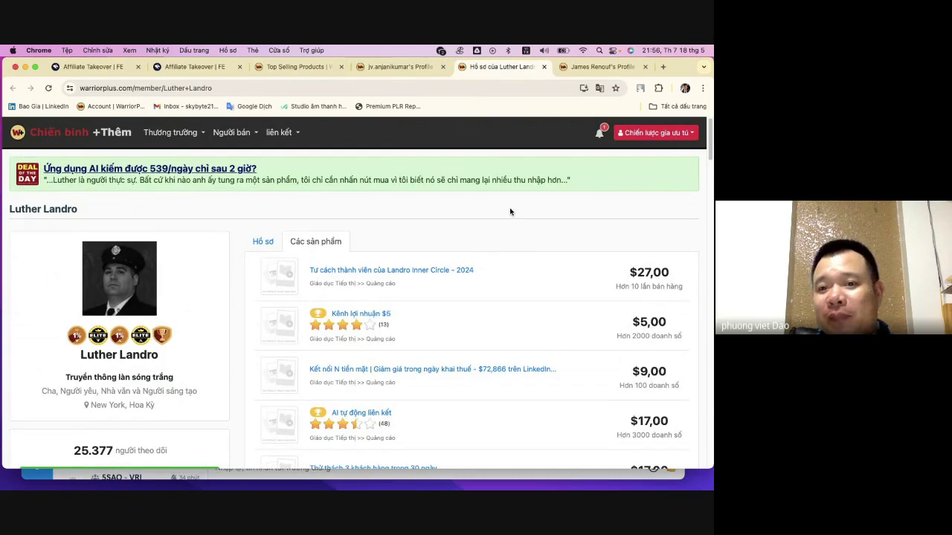
{"action": "scroll", "coordinate": [476, 241], "scroll_direction": "down", "scroll_amount": 3}
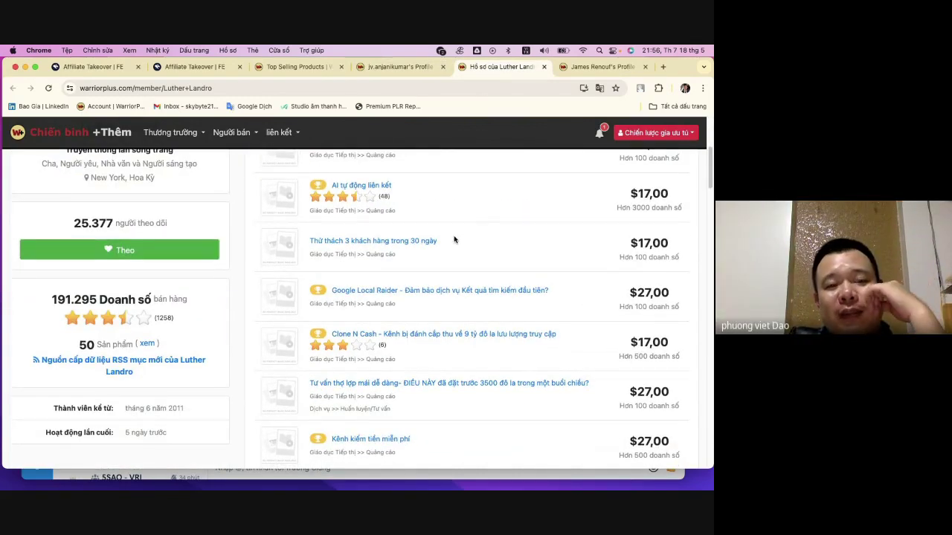
{"action": "scroll", "coordinate": [453, 236], "scroll_direction": "up", "scroll_amount": 2}
{"action": "scroll", "coordinate": [452, 237], "scroll_direction": "up", "scroll_amount": 2}
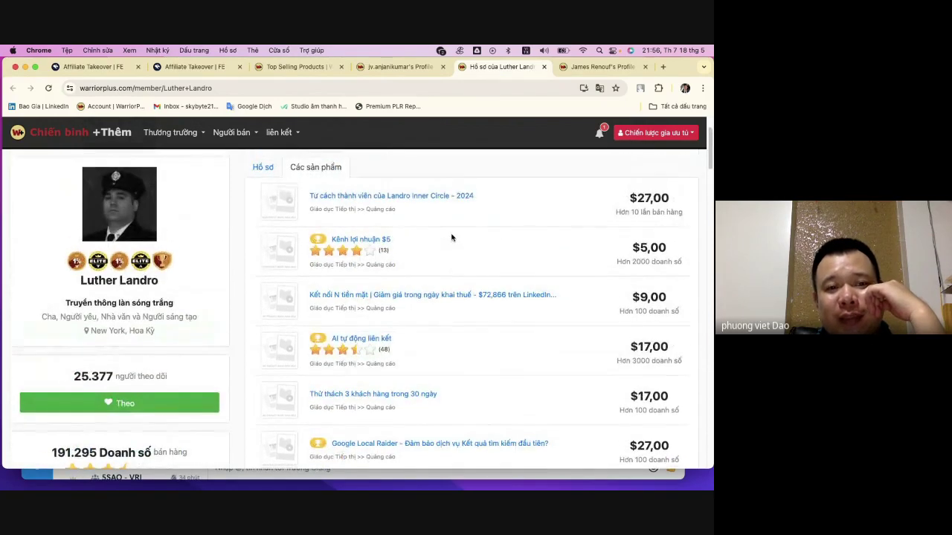
{"action": "scroll", "coordinate": [445, 234], "scroll_direction": "down", "scroll_amount": 3}
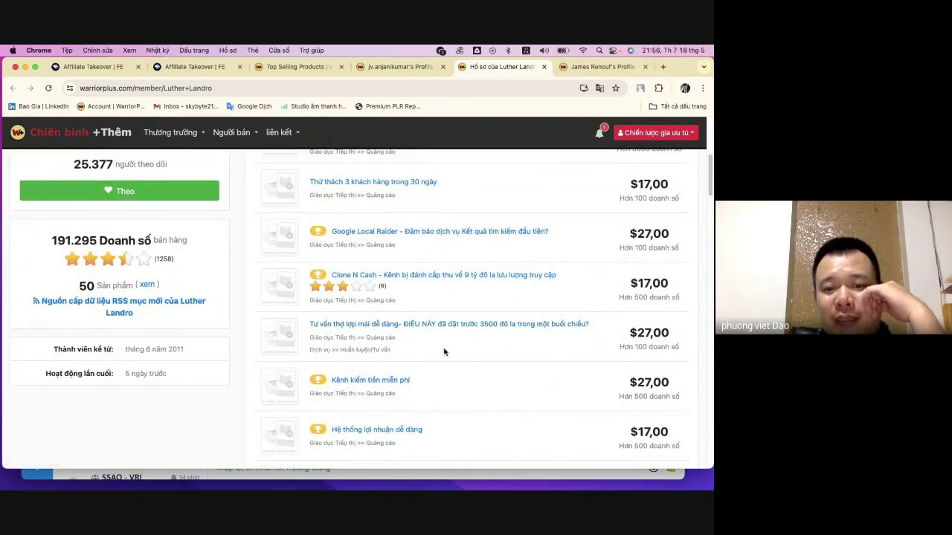
{"action": "scroll", "coordinate": [462, 258], "scroll_direction": "down", "scroll_amount": 2}
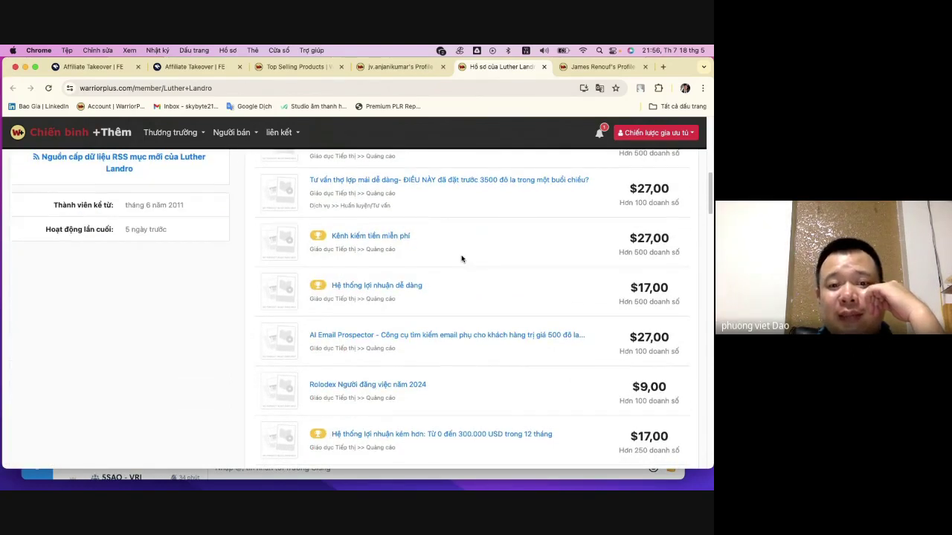
{"action": "scroll", "coordinate": [462, 259], "scroll_direction": "down", "scroll_amount": 3}
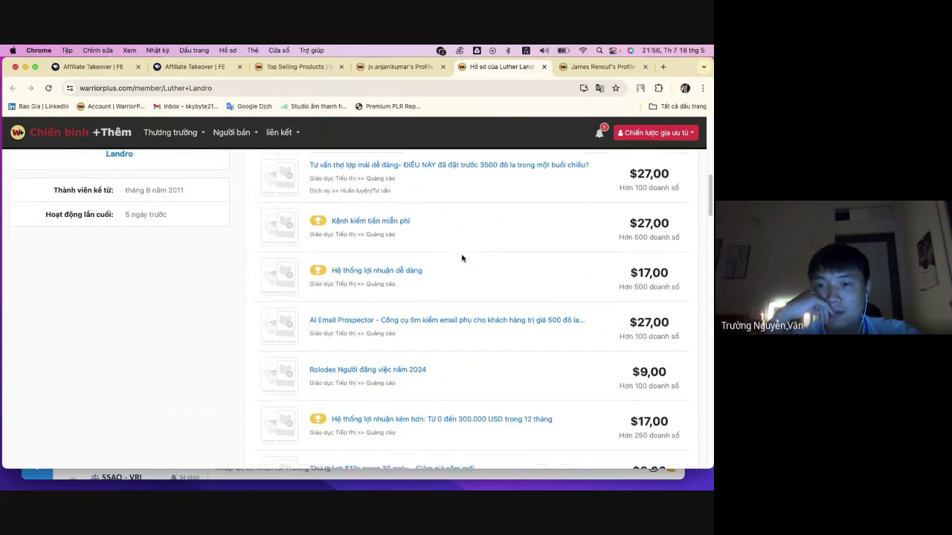
{"action": "left_click", "coordinate": [544, 67]}
{"action": "left_click", "coordinate": [424, 67]}
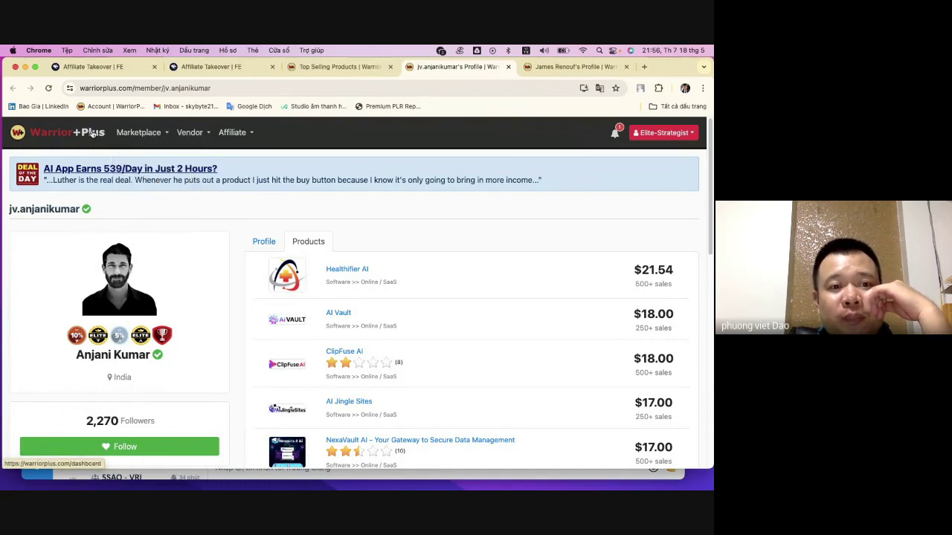
- Close all the seller profile tabs, leaving Top Selling Products with Healthifier AI at rank 21
{"action": "mouse_move", "coordinate": [197, 133]}
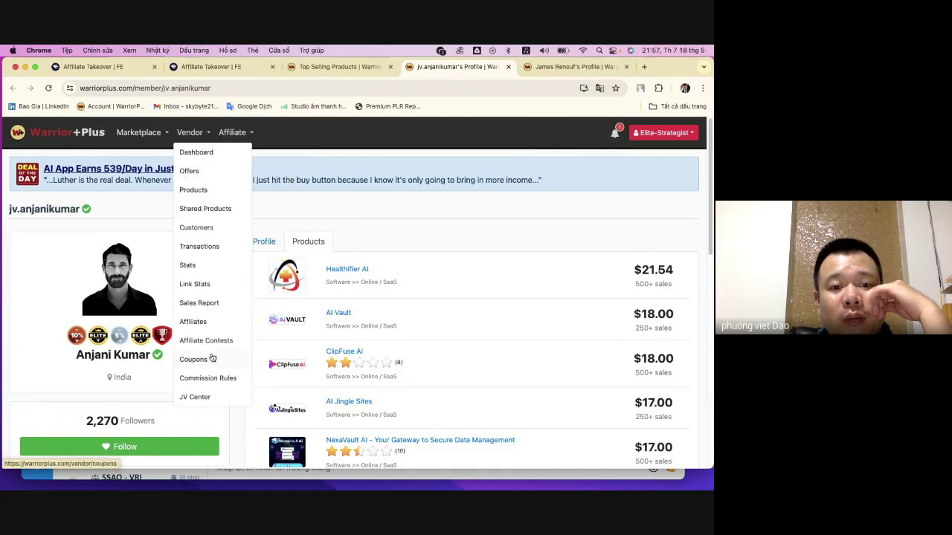
{"action": "scroll", "coordinate": [212, 292], "scroll_direction": "down", "scroll_amount": 1}
{"action": "scroll", "coordinate": [212, 294], "scroll_direction": "up", "scroll_amount": 1}
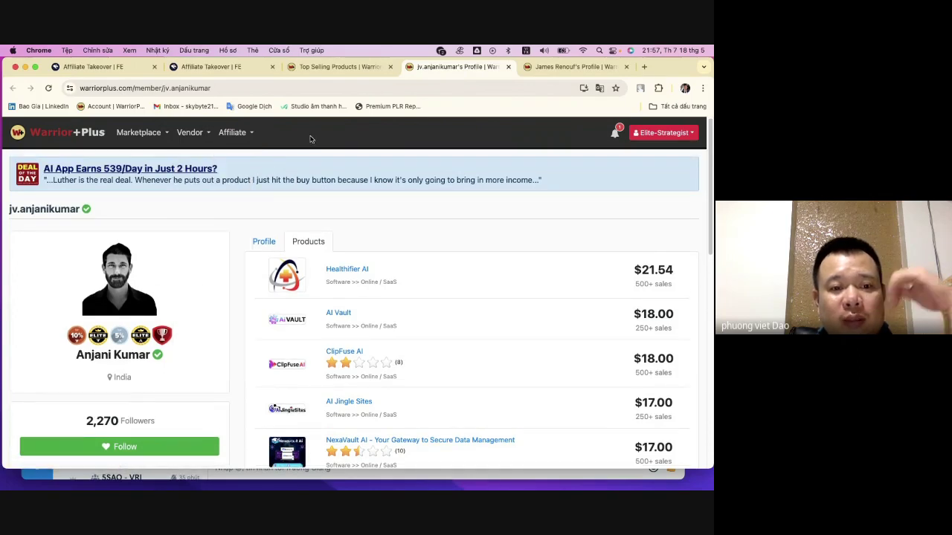
{"action": "left_click", "coordinate": [562, 69]}
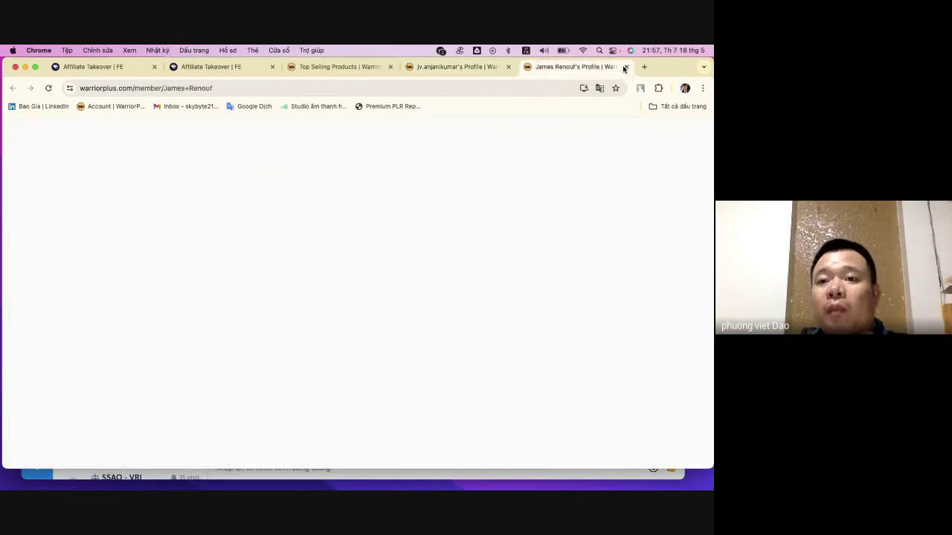
{"action": "left_click", "coordinate": [626, 67]}
{"action": "left_click", "coordinate": [361, 68]}
{"action": "left_click", "coordinate": [428, 67]}
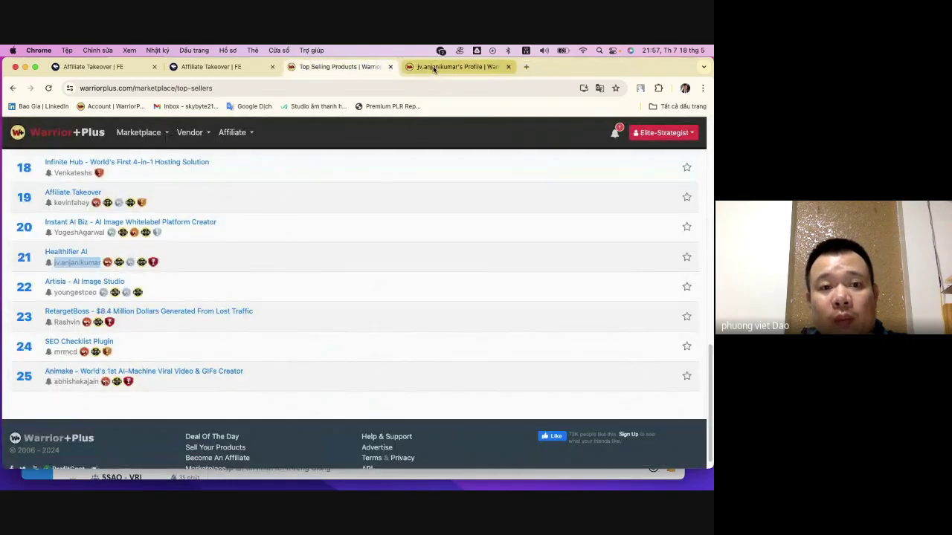
{"action": "left_click", "coordinate": [509, 67]}
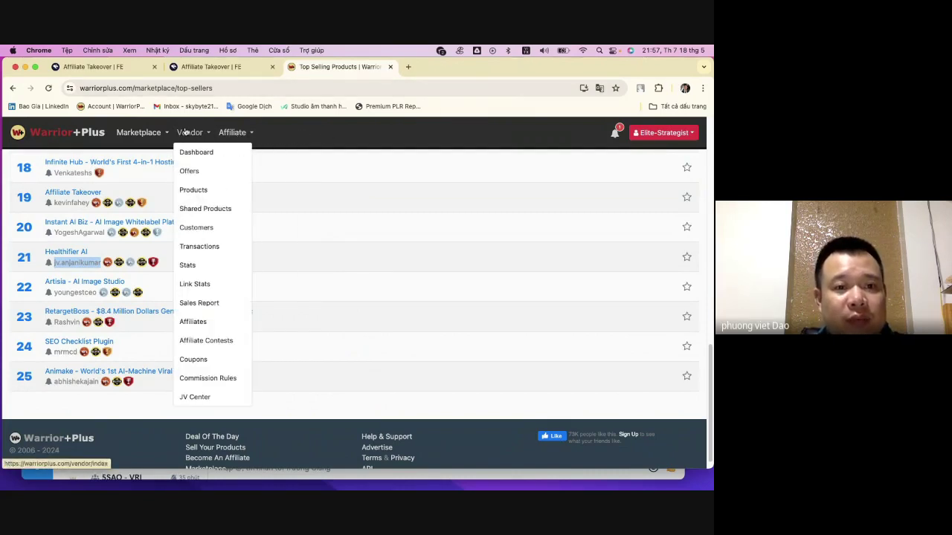
- Open your own Vendor Products list and start a New Product
{"action": "left_click", "coordinate": [200, 195]}
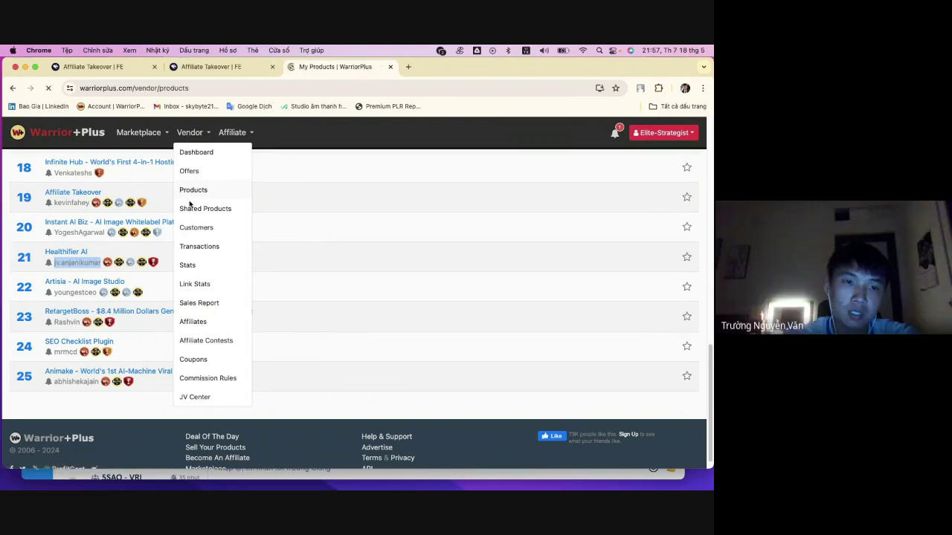
{"action": "scroll", "coordinate": [375, 252], "scroll_direction": "down", "scroll_amount": 1}
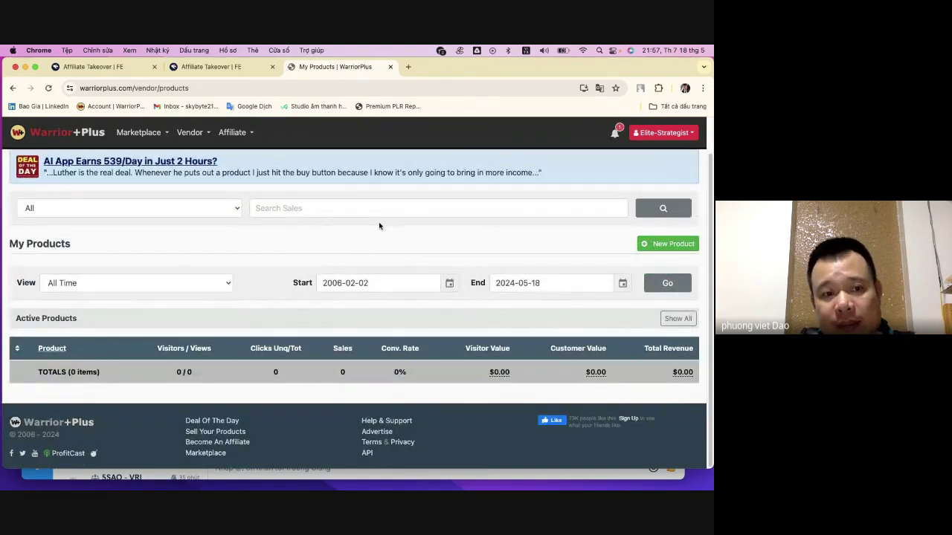
{"action": "left_click", "coordinate": [679, 247]}
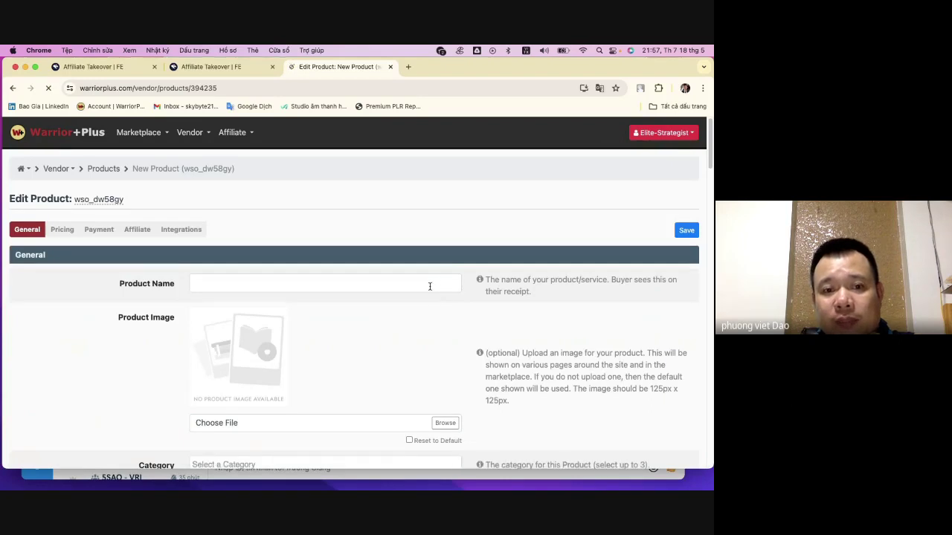
{"action": "scroll", "coordinate": [429, 286], "scroll_direction": "down", "scroll_amount": 5}
{"action": "scroll", "coordinate": [429, 287], "scroll_direction": "down", "scroll_amount": 5}
{"action": "scroll", "coordinate": [429, 287], "scroll_direction": "up", "scroll_amount": 15}
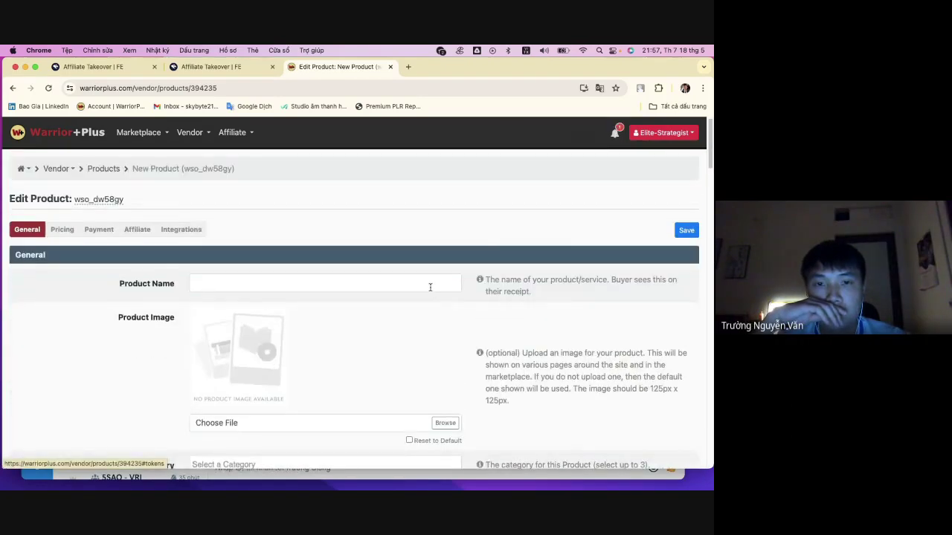
- Set the new product's Category to Marketing Education : Affiliate Marketing
{"action": "left_click", "coordinate": [318, 288]}
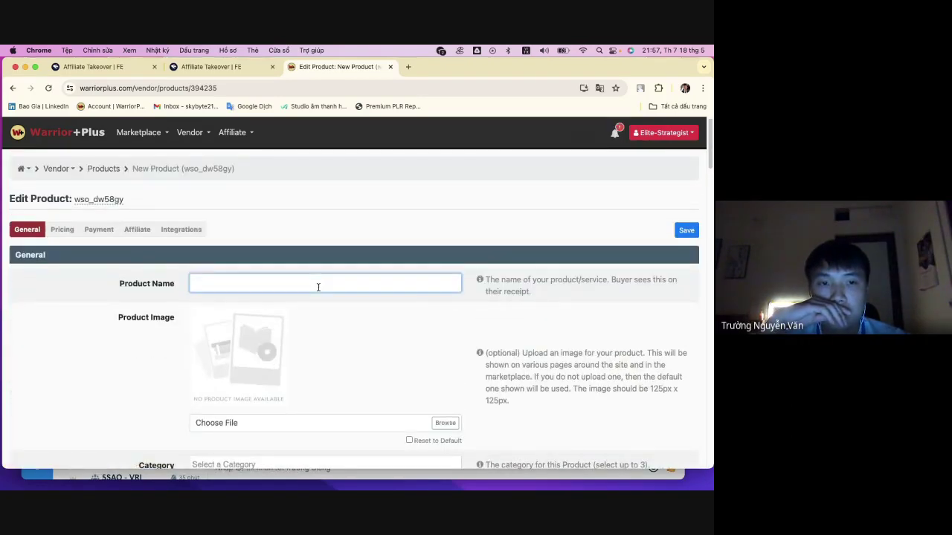
{"action": "scroll", "coordinate": [318, 288], "scroll_direction": "down", "scroll_amount": 1}
{"action": "left_click_drag", "start_coordinate": [116, 276], "coordinate": [195, 265]}
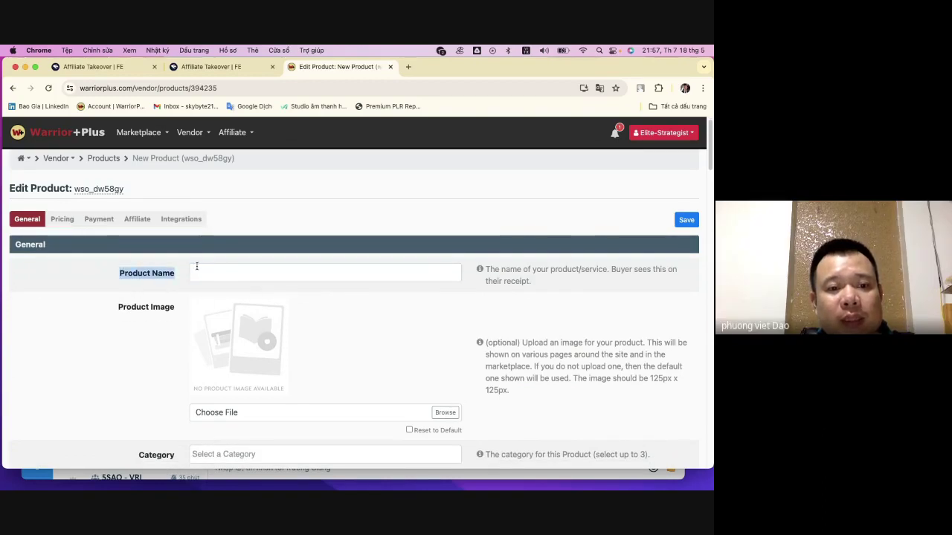
{"action": "left_click", "coordinate": [239, 274]}
{"action": "scroll", "coordinate": [304, 276], "scroll_direction": "down", "scroll_amount": 3}
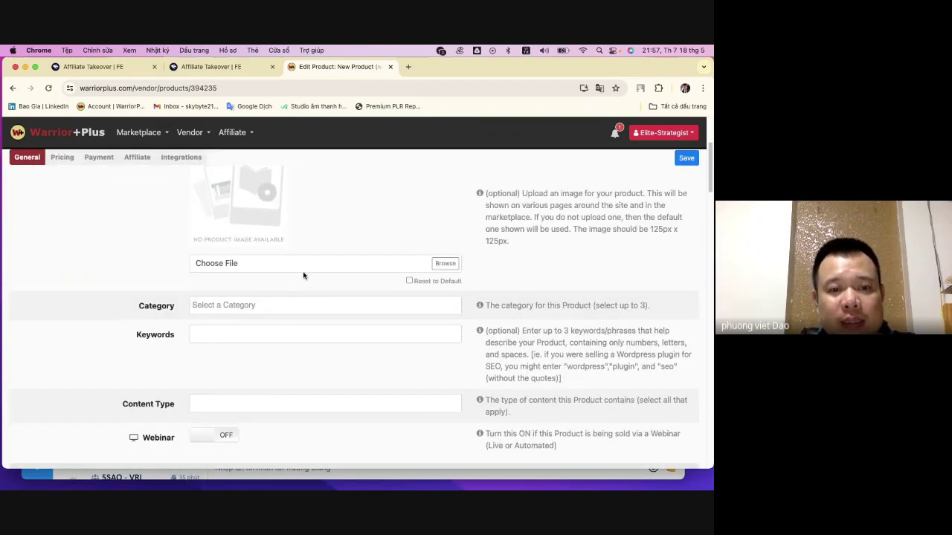
{"action": "scroll", "coordinate": [264, 310], "scroll_direction": "down", "scroll_amount": 1}
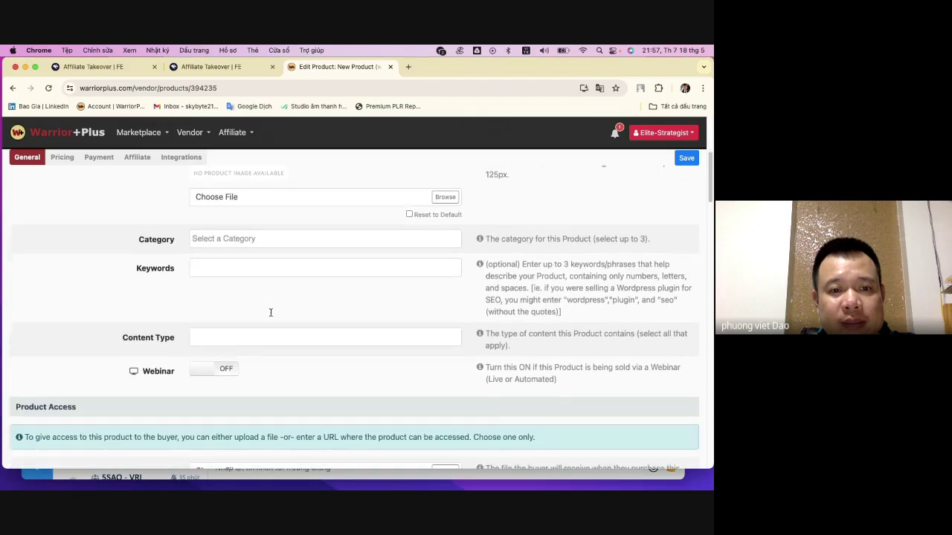
{"action": "scroll", "coordinate": [277, 310], "scroll_direction": "up", "scroll_amount": 1}
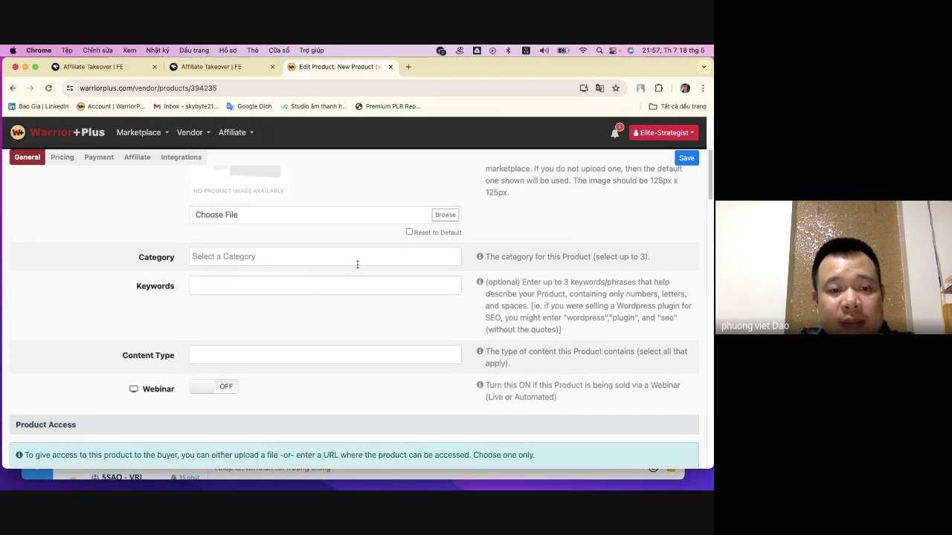
{"action": "left_click", "coordinate": [353, 287]}
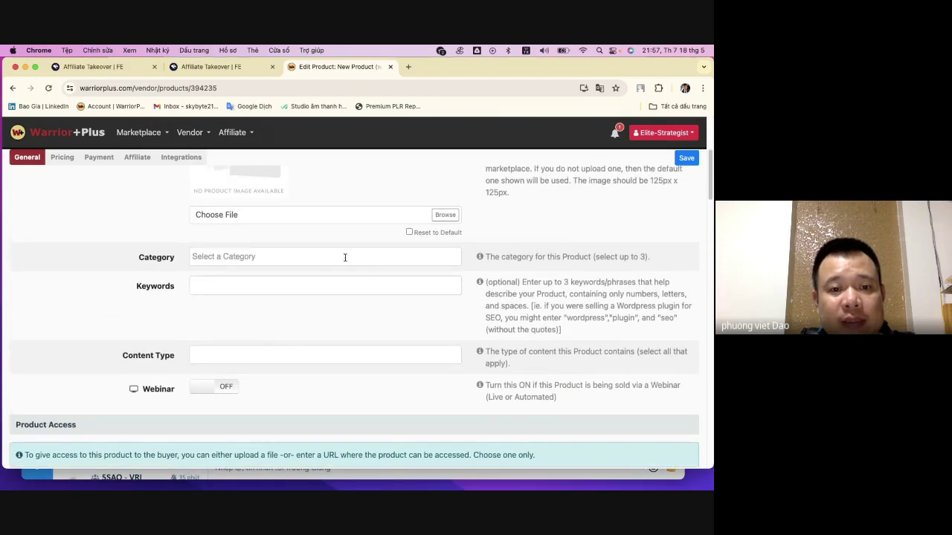
{"action": "left_click", "coordinate": [346, 258]}
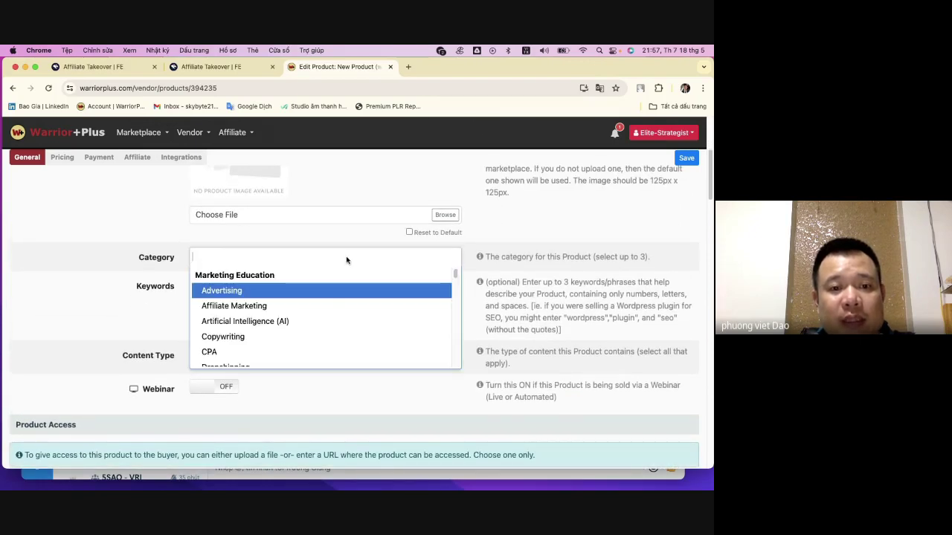
{"action": "left_click", "coordinate": [335, 306]}
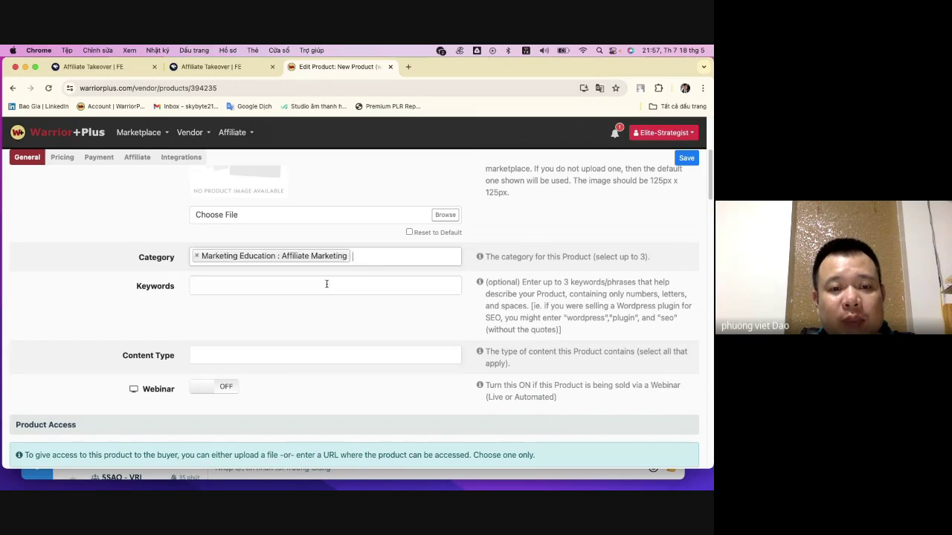
- Browse the category list without adding another, then dismiss the keyword entry prompt
{"action": "left_click", "coordinate": [378, 258]}
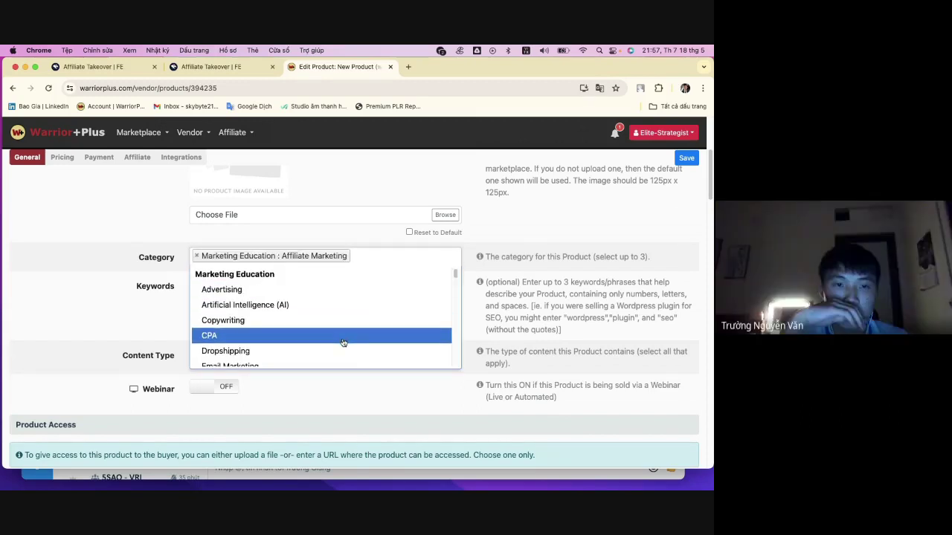
{"action": "scroll", "coordinate": [344, 342], "scroll_direction": "down", "scroll_amount": 2}
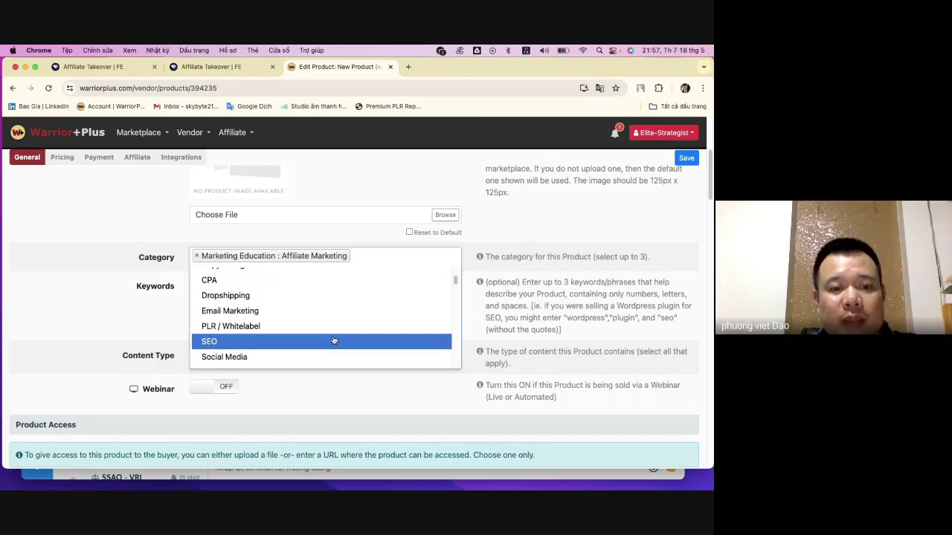
{"action": "scroll", "coordinate": [335, 328], "scroll_direction": "down", "scroll_amount": 3}
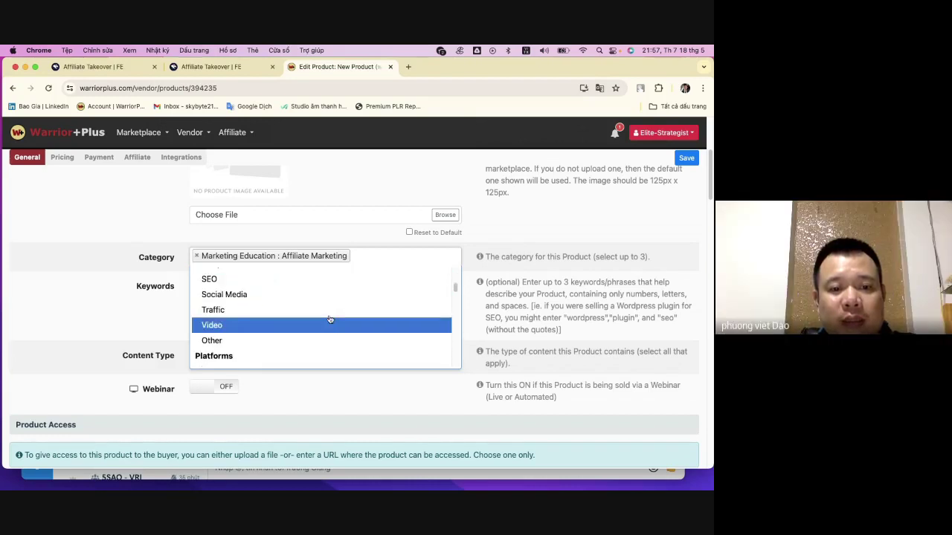
{"action": "scroll", "coordinate": [330, 321], "scroll_direction": "up", "scroll_amount": 5}
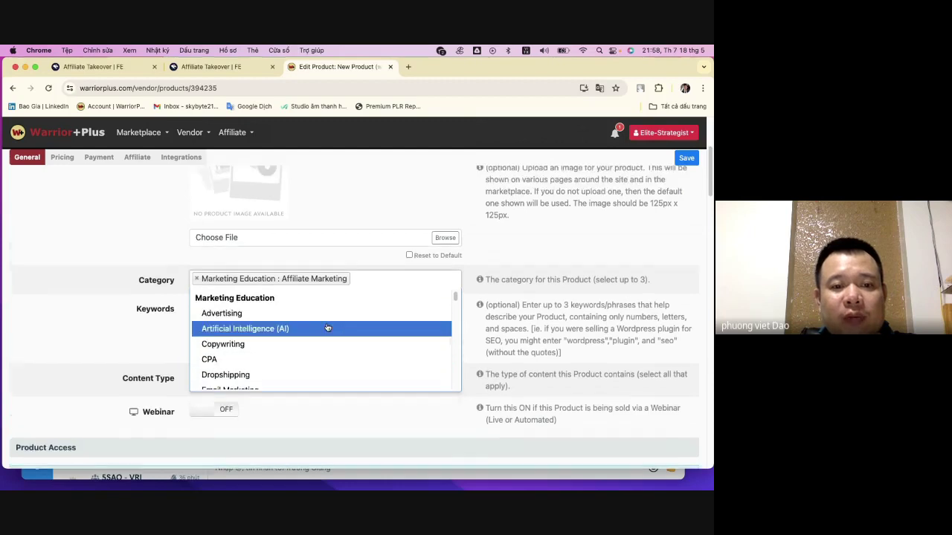
{"action": "scroll", "coordinate": [335, 298], "scroll_direction": "up", "scroll_amount": 2}
{"action": "scroll", "coordinate": [387, 335], "scroll_direction": "down", "scroll_amount": 2}
{"action": "left_click", "coordinate": [487, 259]}
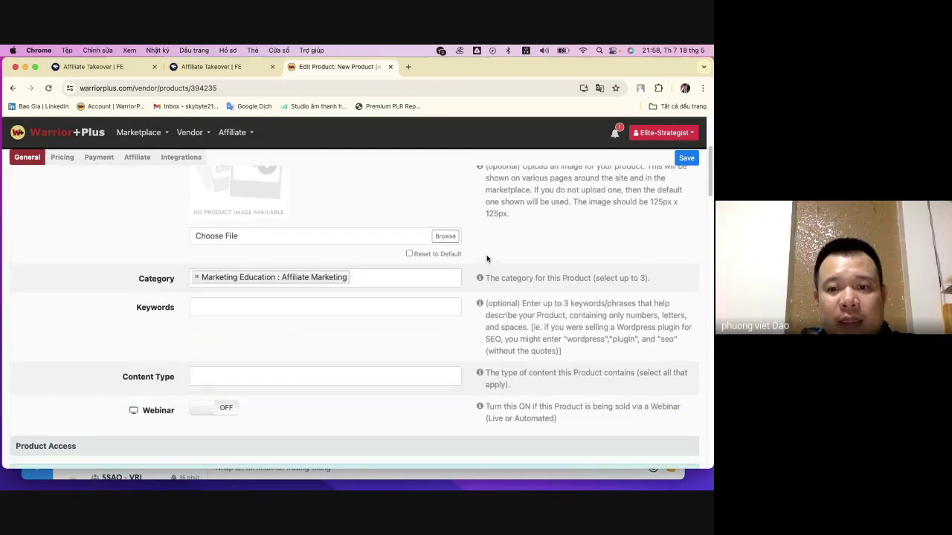
{"action": "left_click", "coordinate": [300, 303]}
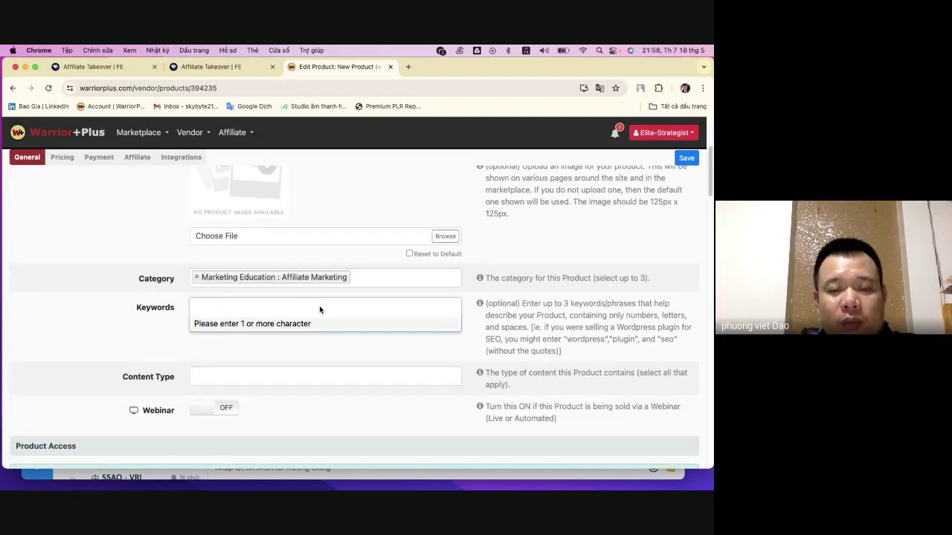
{"action": "left_click", "coordinate": [305, 307]}
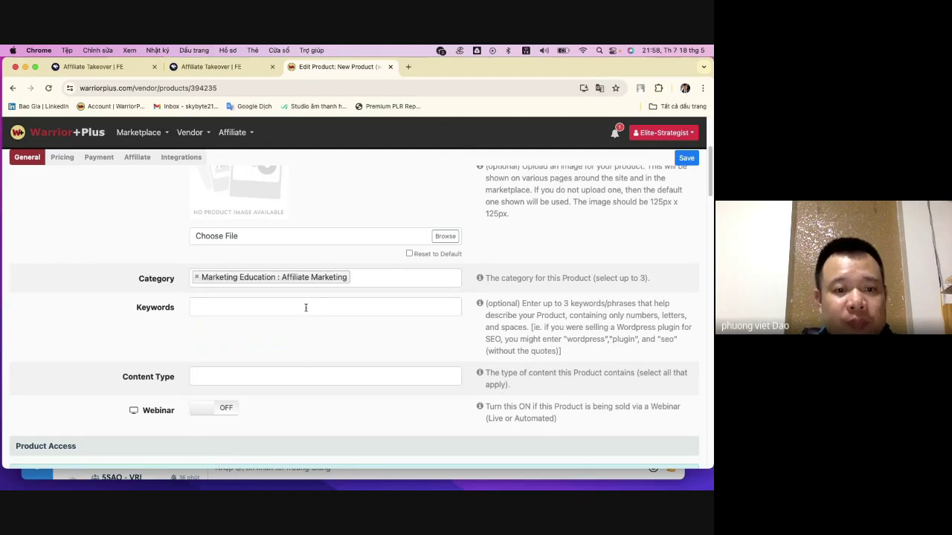
{"action": "left_click", "coordinate": [599, 88]}
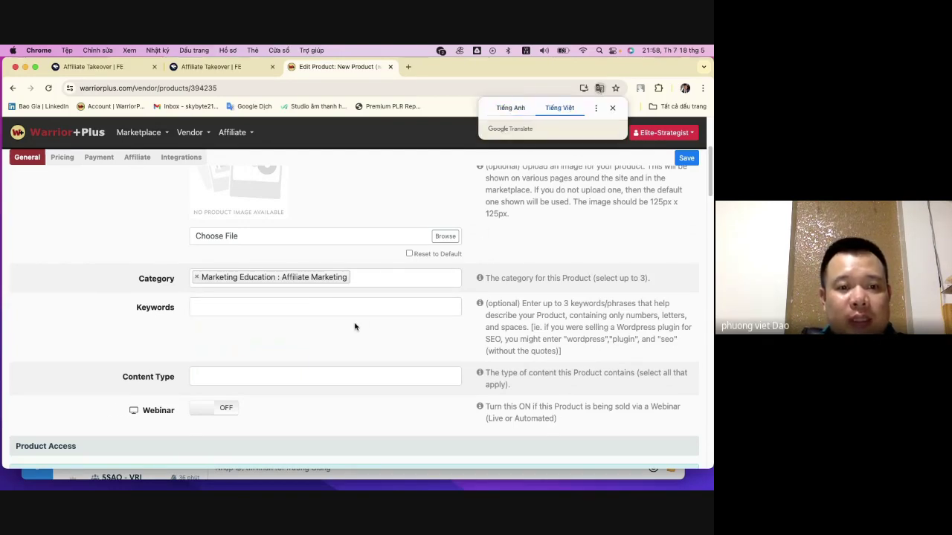
- Translate the form into Tiếng Việt and set Loại nội dung to list điện tử
{"action": "left_click", "coordinate": [264, 311]}
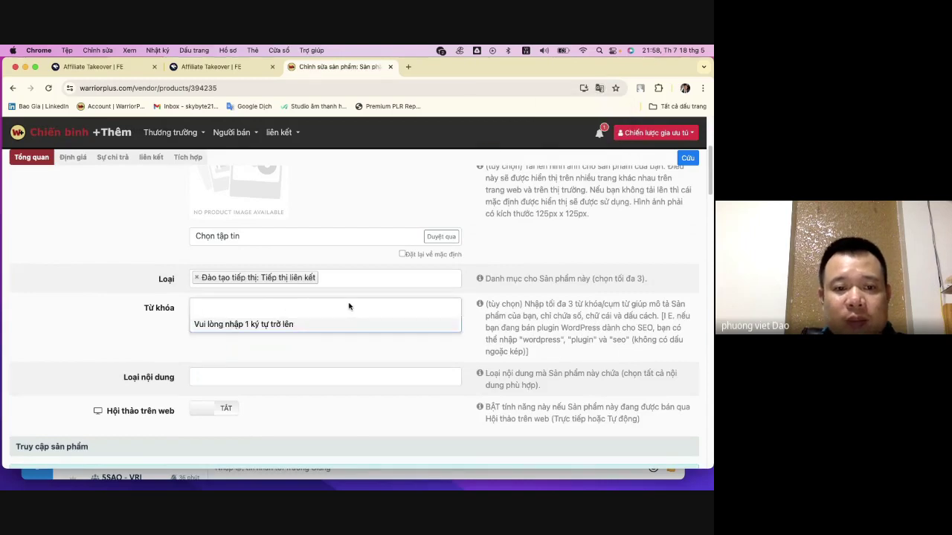
{"action": "left_click", "coordinate": [285, 364]}
{"action": "left_click", "coordinate": [262, 378]}
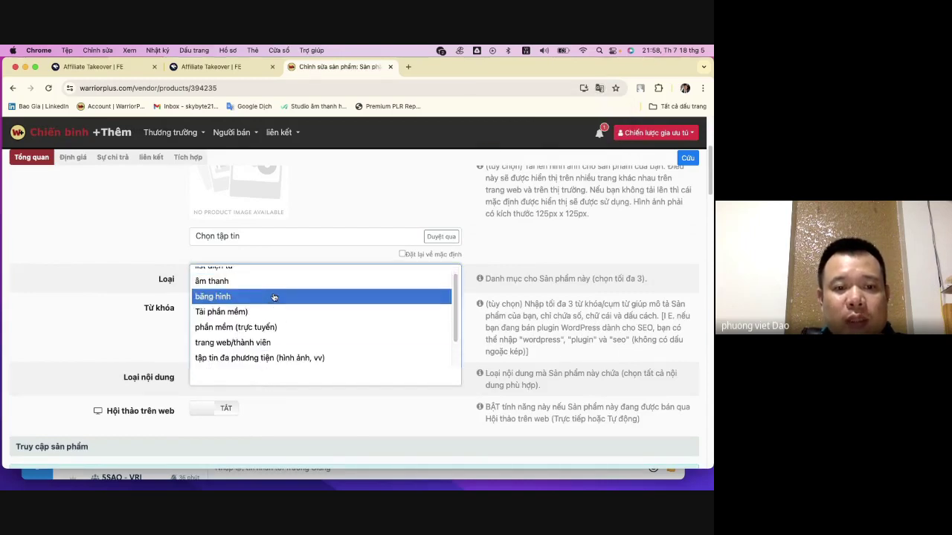
{"action": "scroll", "coordinate": [290, 327], "scroll_direction": "up", "scroll_amount": 3}
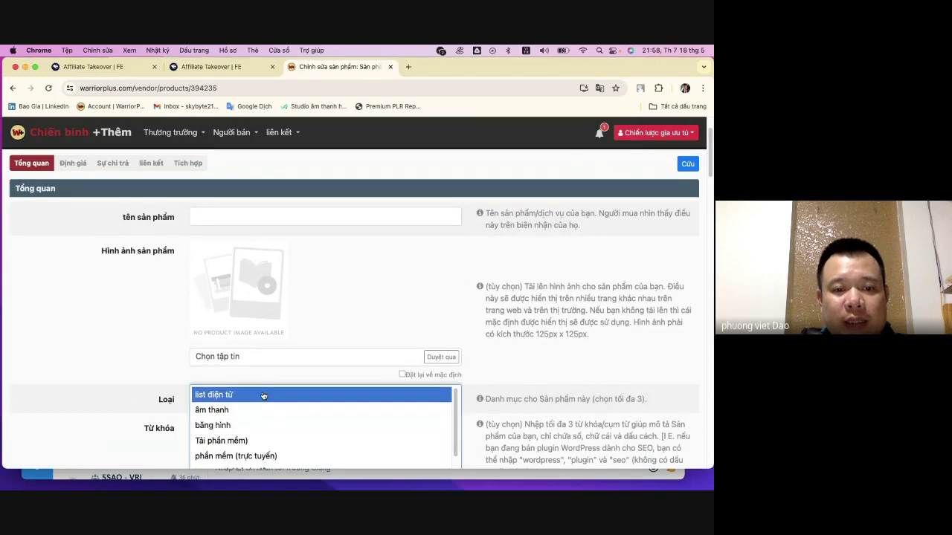
{"action": "scroll", "coordinate": [327, 424], "scroll_direction": "down", "scroll_amount": 5}
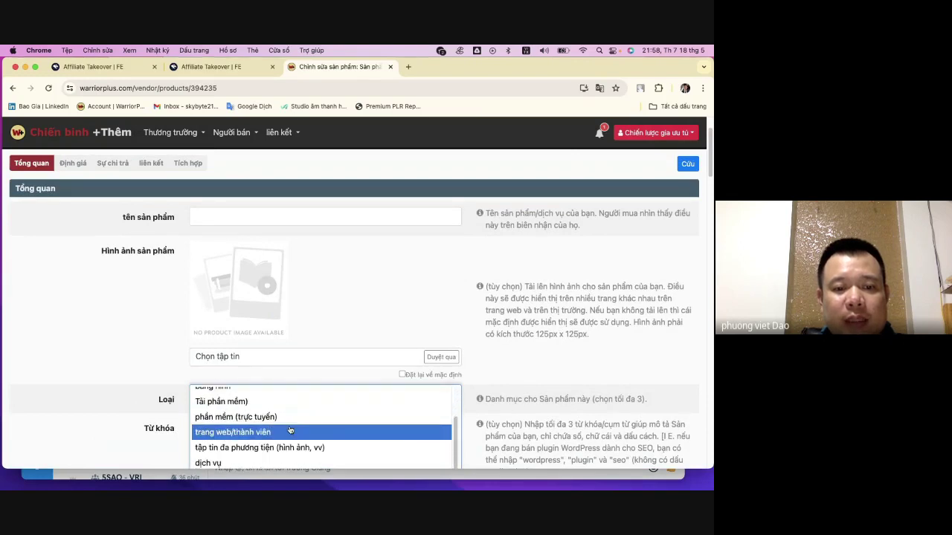
{"action": "scroll", "coordinate": [344, 422], "scroll_direction": "down", "scroll_amount": 5}
{"action": "scroll", "coordinate": [342, 205], "scroll_direction": "up", "scroll_amount": 3}
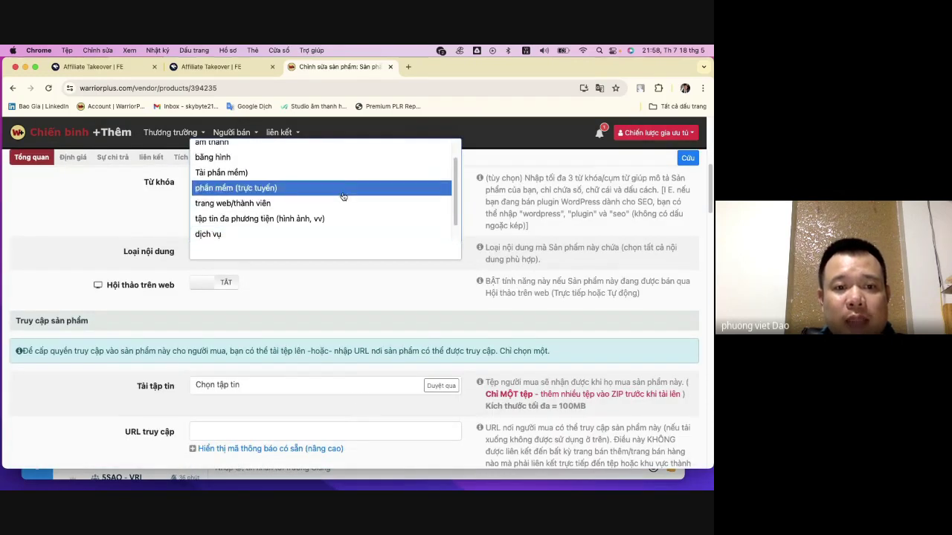
{"action": "left_click", "coordinate": [300, 153]}
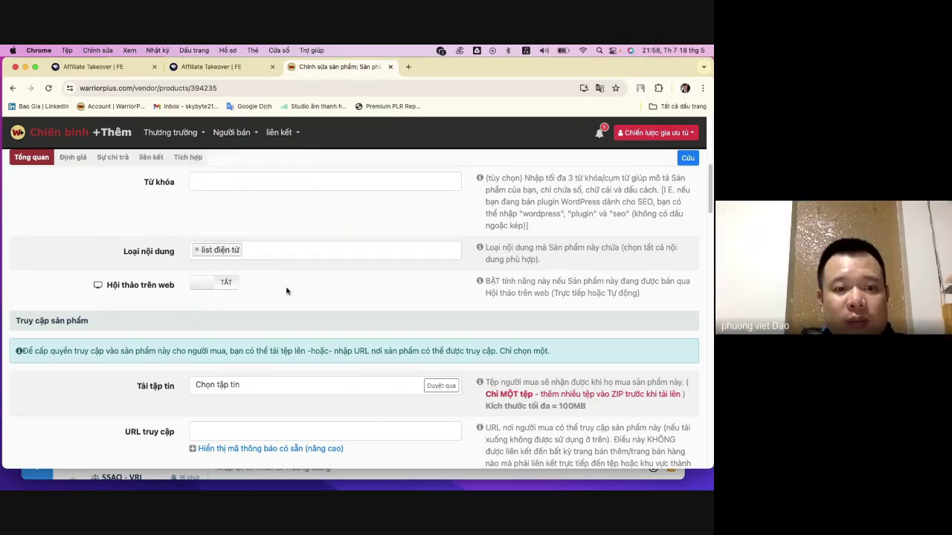
- Read the webinar option's help text, leaving the webinar setting off
{"action": "scroll", "coordinate": [331, 313], "scroll_direction": "down", "scroll_amount": 1}
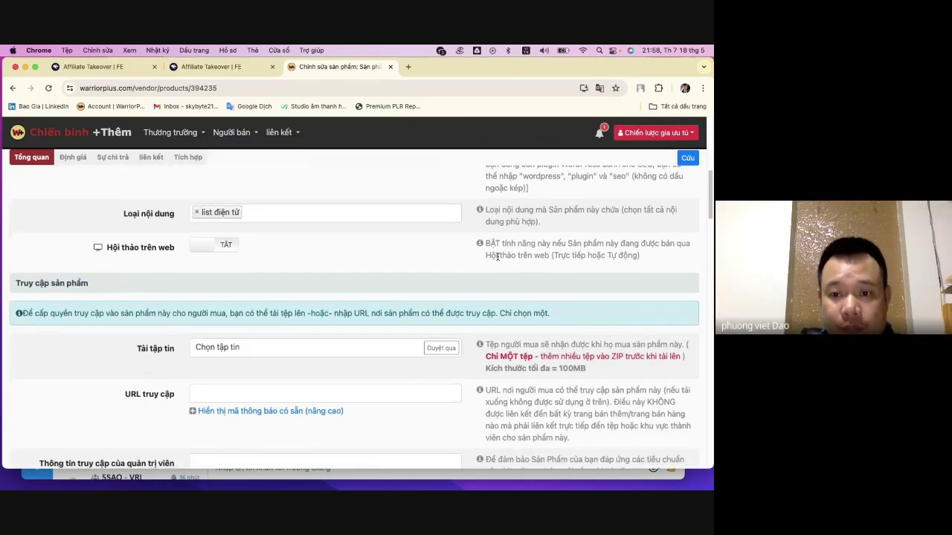
{"action": "scroll", "coordinate": [381, 262], "scroll_direction": "down", "scroll_amount": 1}
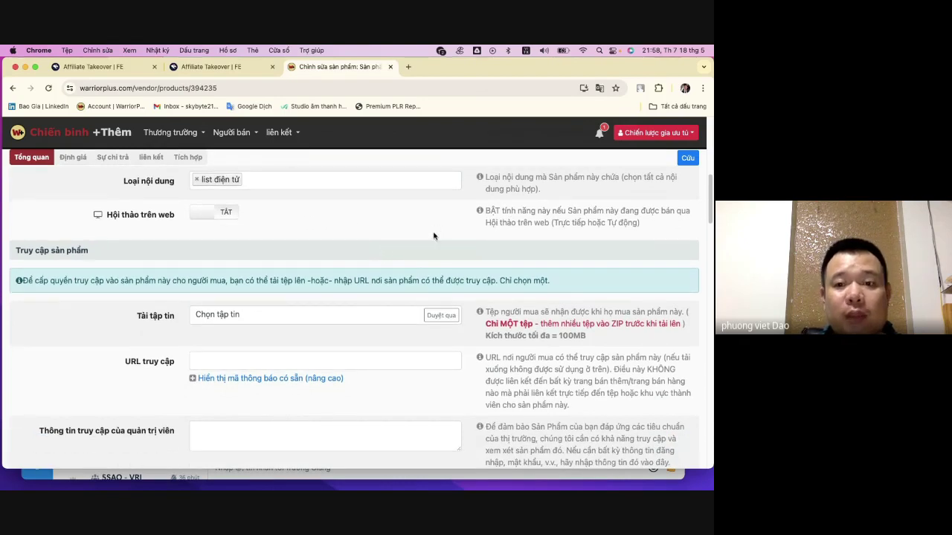
{"action": "left_click_drag", "start_coordinate": [485, 210], "coordinate": [649, 232]}
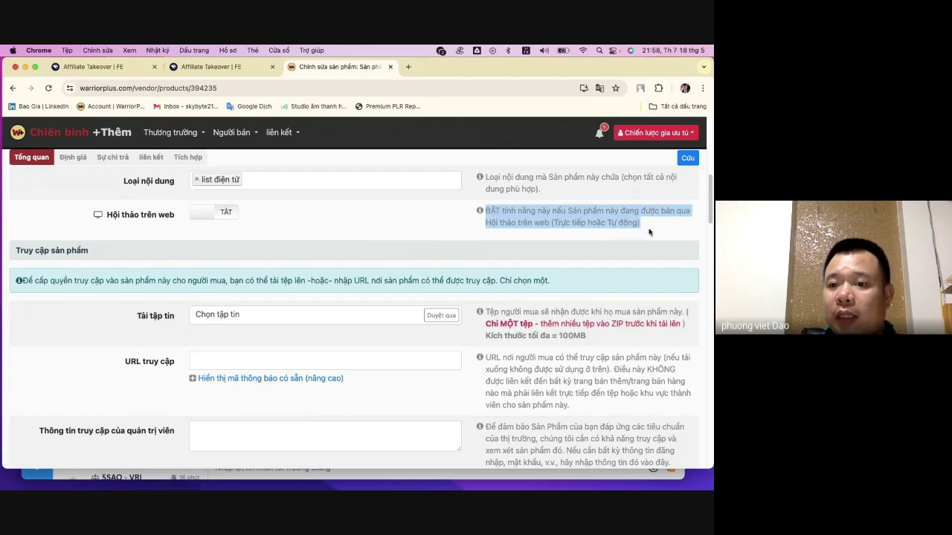
{"action": "left_click", "coordinate": [654, 228]}
{"action": "scroll", "coordinate": [404, 242], "scroll_direction": "down", "scroll_amount": 3}
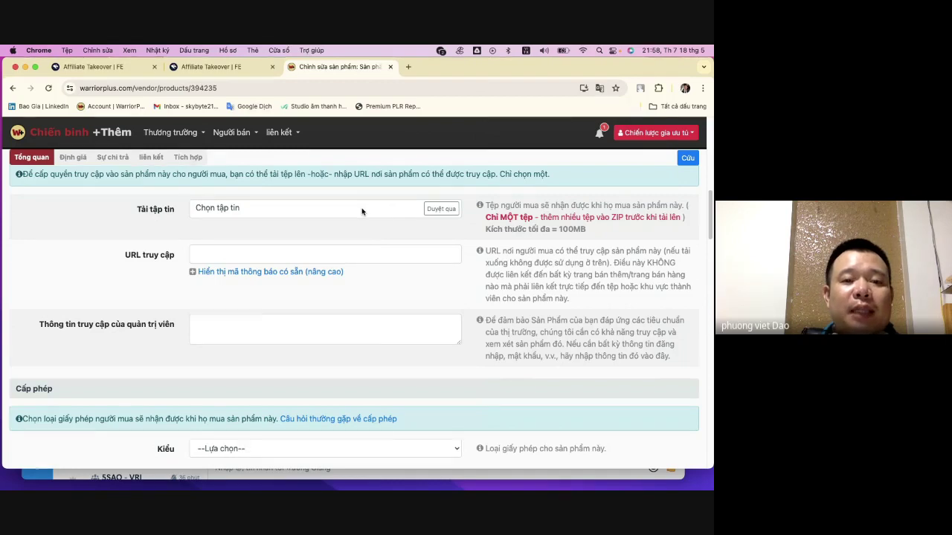
{"action": "left_click", "coordinate": [362, 212]}
{"action": "left_click", "coordinate": [239, 192]}
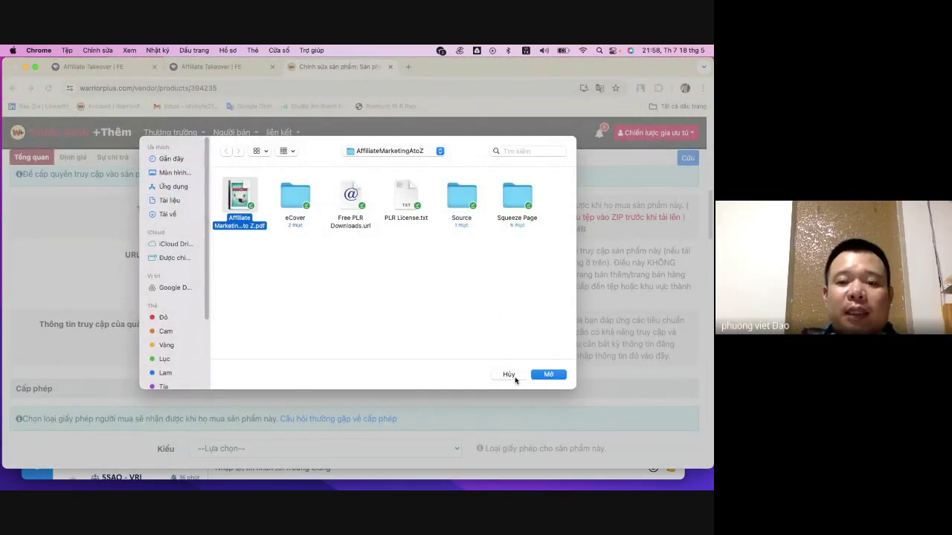
{"action": "left_click", "coordinate": [548, 375]}
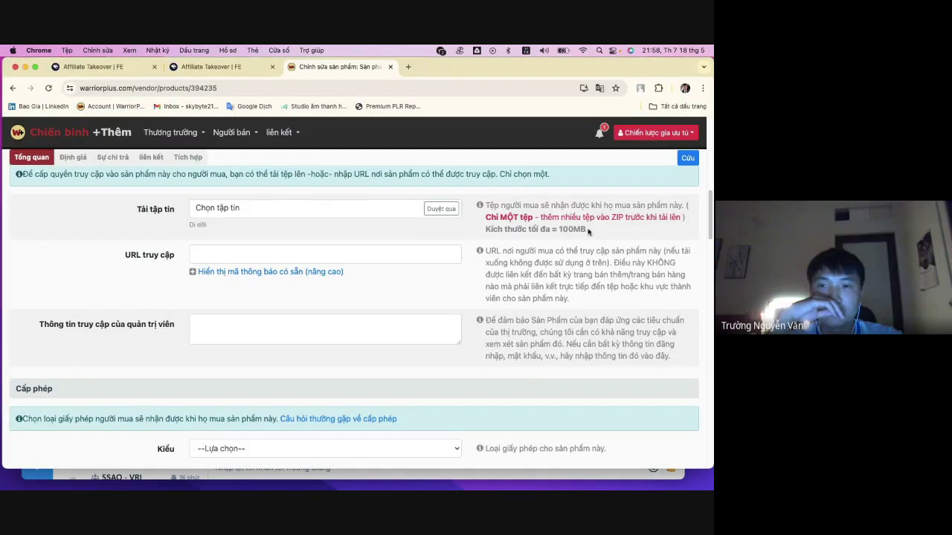
{"action": "left_click_drag", "start_coordinate": [587, 230], "coordinate": [559, 229]}
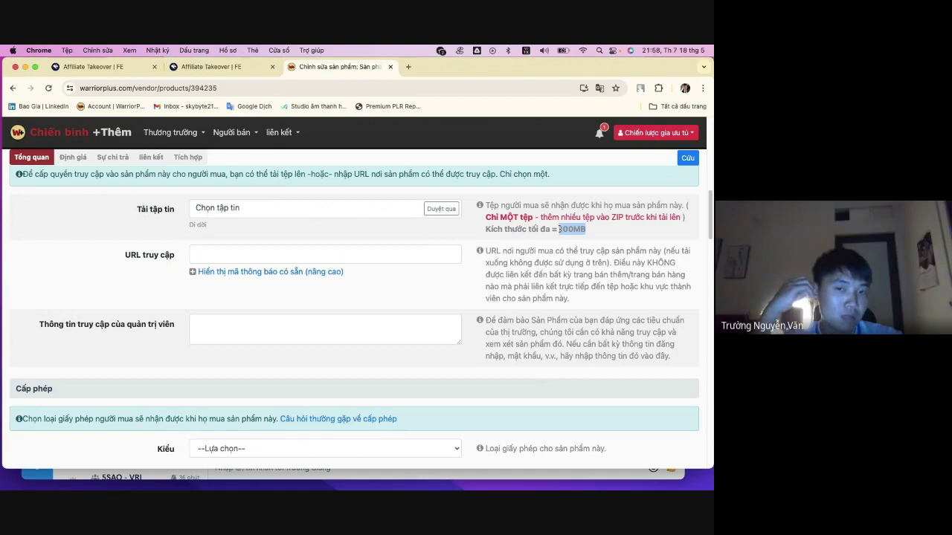
{"action": "left_click", "coordinate": [620, 233]}
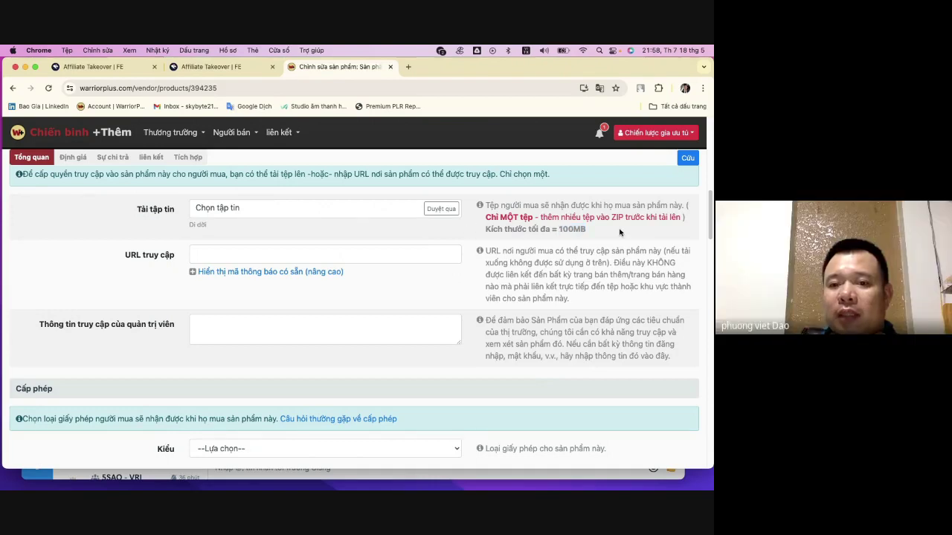
{"action": "left_click", "coordinate": [256, 251]}
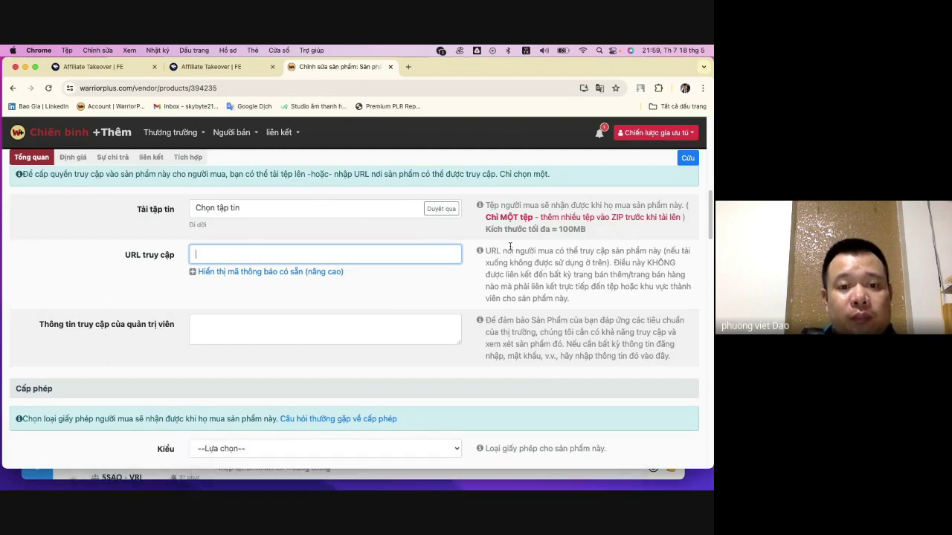
- Close the 5000+ 4k videos forum, Marketing & Advertising and WordPress Pages tabs
{"action": "left_click", "coordinate": [595, 481]}
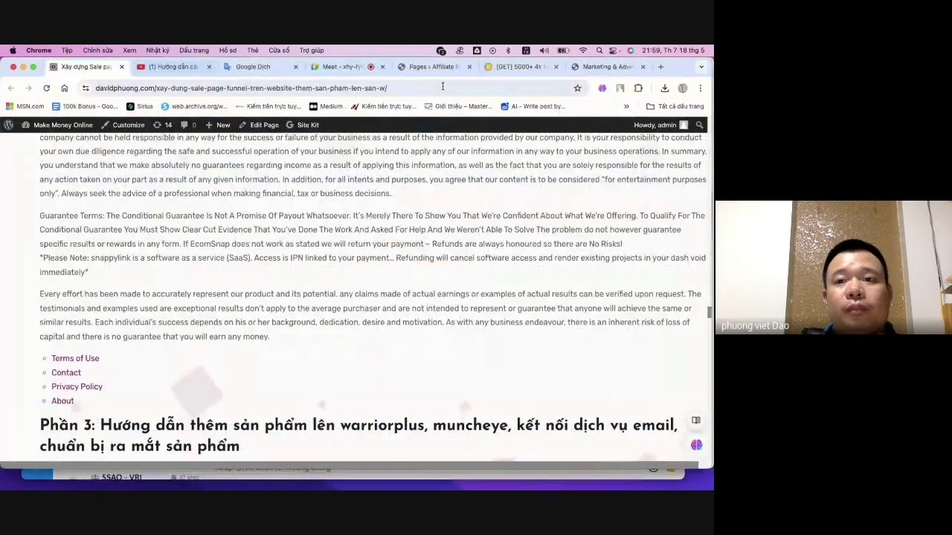
{"action": "left_click", "coordinate": [600, 68]}
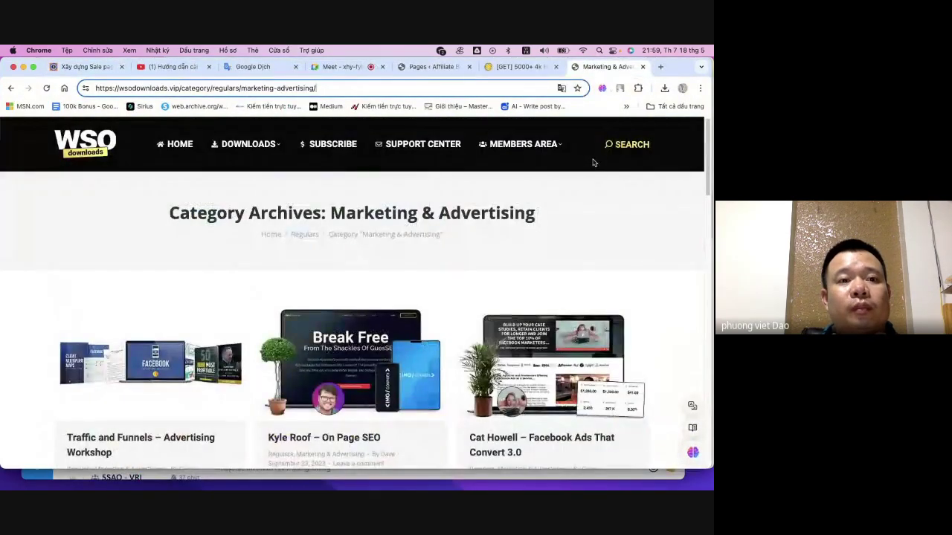
{"action": "left_click", "coordinate": [529, 69]}
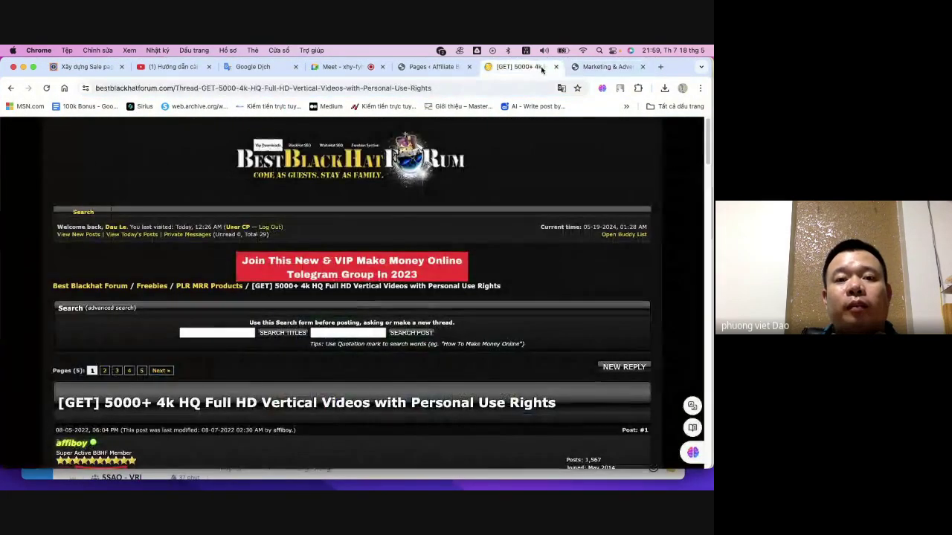
{"action": "left_click", "coordinate": [556, 67]}
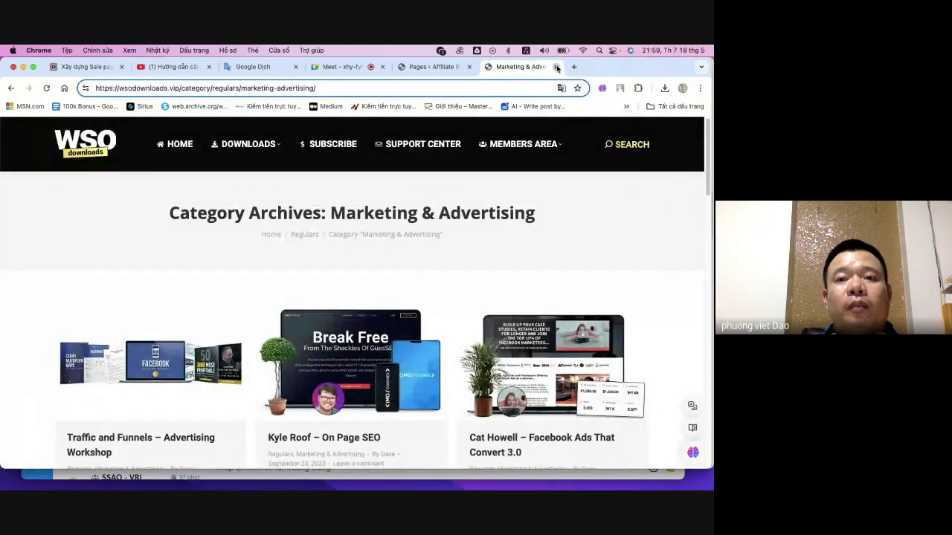
{"action": "left_click", "coordinate": [556, 67]}
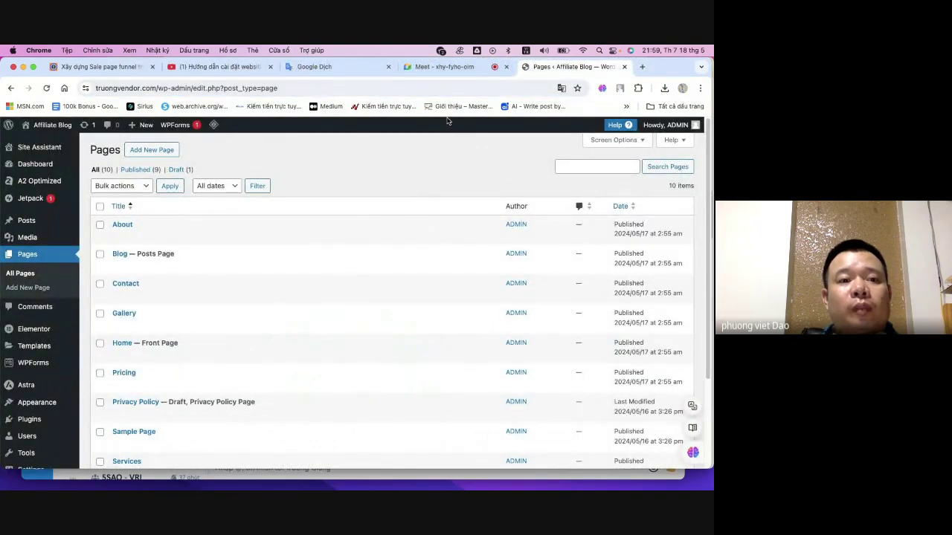
{"action": "left_click", "coordinate": [625, 68]}
- Check the Google translation and meeting tabs, then open a fresh blank tab
{"action": "left_click", "coordinate": [372, 69]}
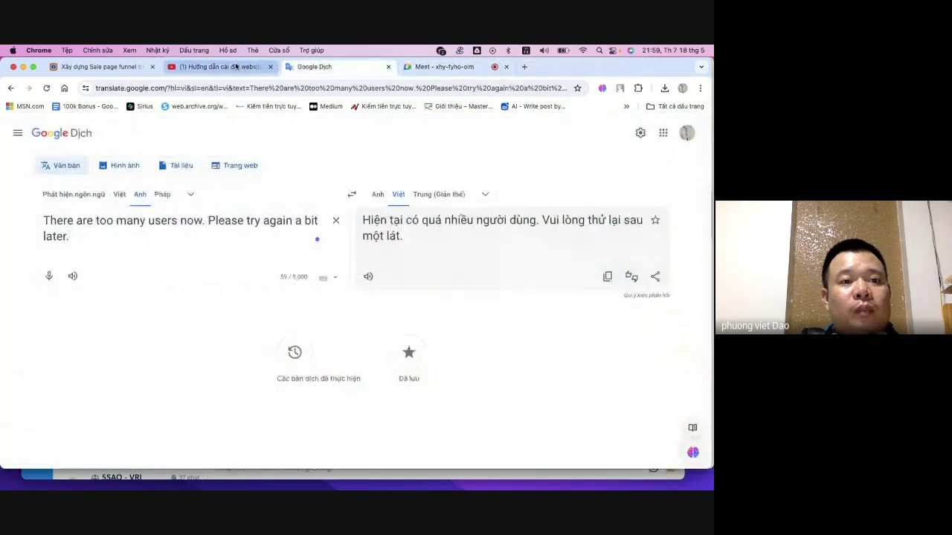
{"action": "left_click", "coordinate": [410, 70]}
{"action": "left_click", "coordinate": [523, 67]}
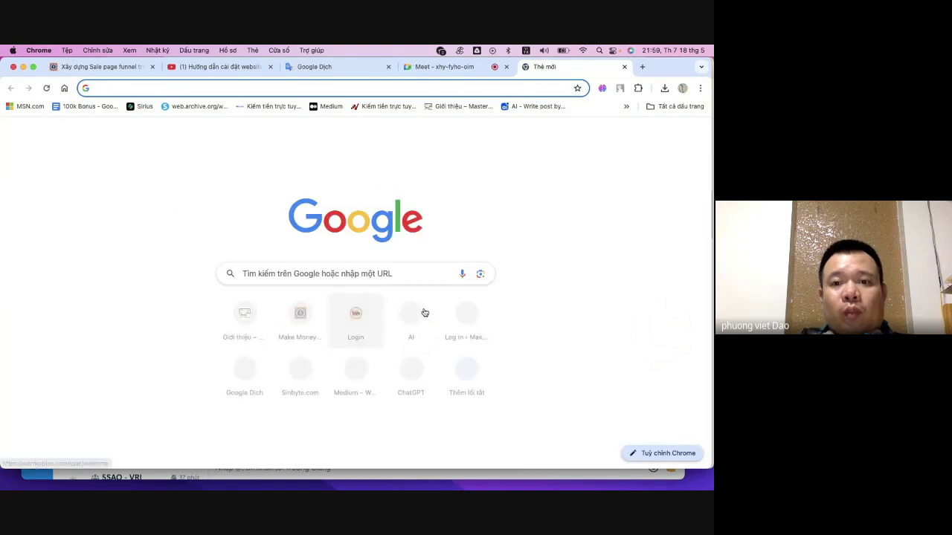
- Use the Log In shortcut to sign in to the Make Money Online WordPress Dashboard
{"action": "left_click", "coordinate": [469, 316]}
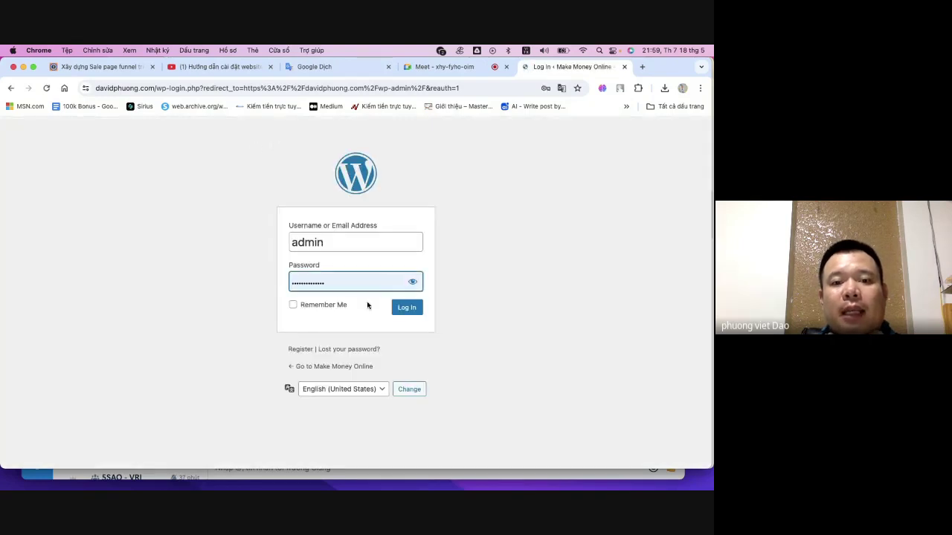
{"action": "left_click", "coordinate": [403, 309]}
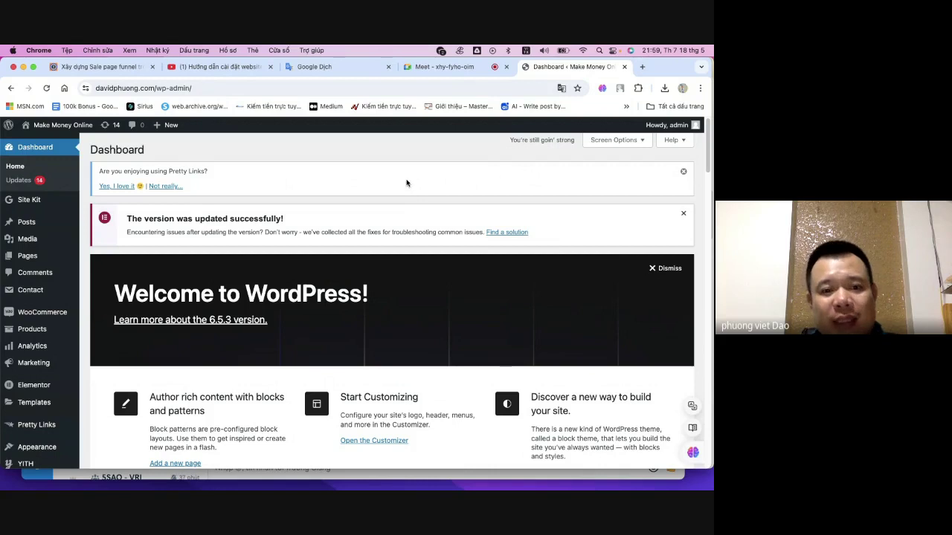
- Open Pages > All Pages to list the site's 40 pages
{"action": "scroll", "coordinate": [406, 180], "scroll_direction": "down", "scroll_amount": 5}
{"action": "scroll", "coordinate": [223, 194], "scroll_direction": "up", "scroll_amount": 5}
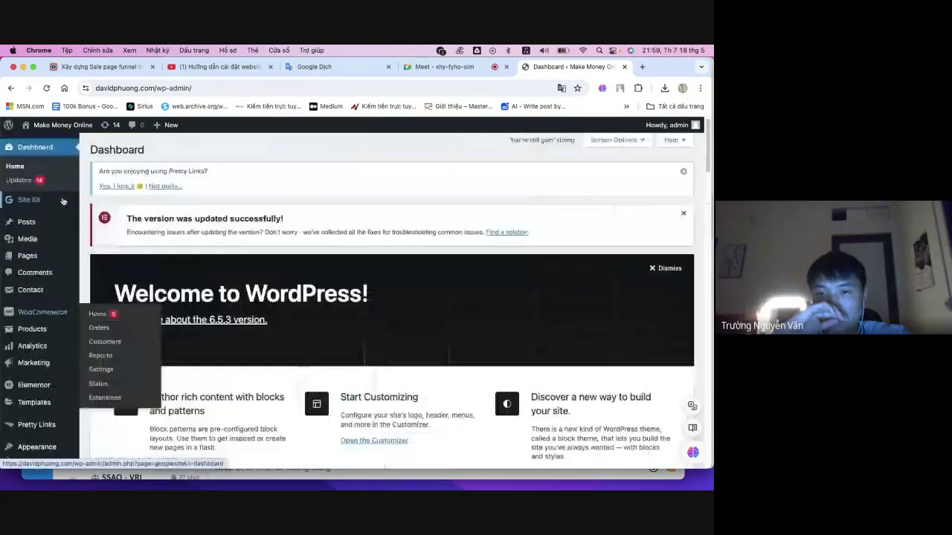
{"action": "left_click", "coordinate": [28, 257]}
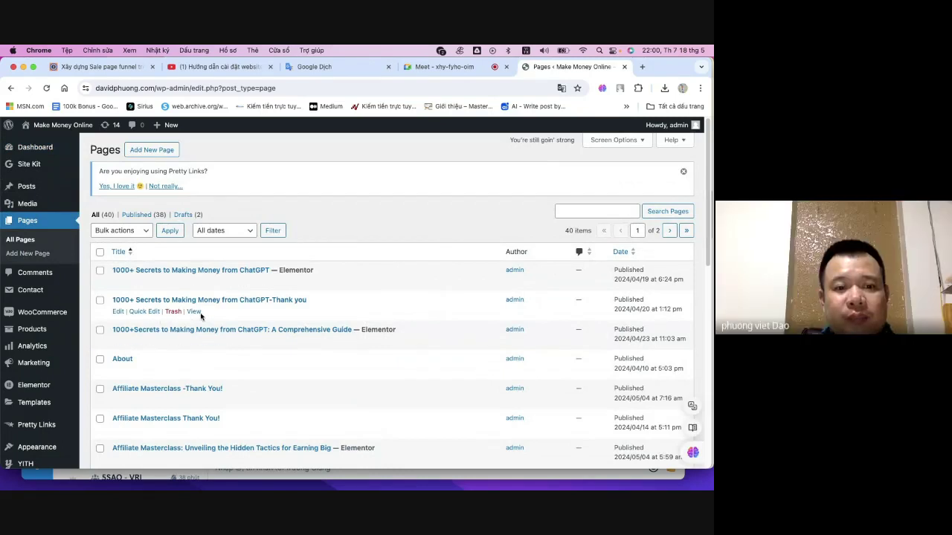
- Open the 1000+ Secrets ChatGPT thank-you page in a new tab
{"action": "right_click", "coordinate": [196, 311]}
{"action": "left_click", "coordinate": [223, 290]}
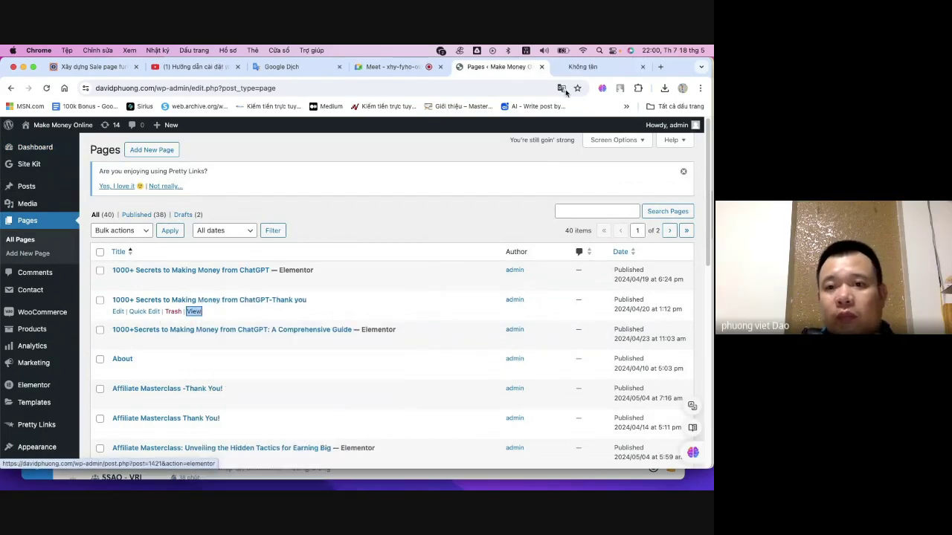
{"action": "left_click", "coordinate": [594, 67]}
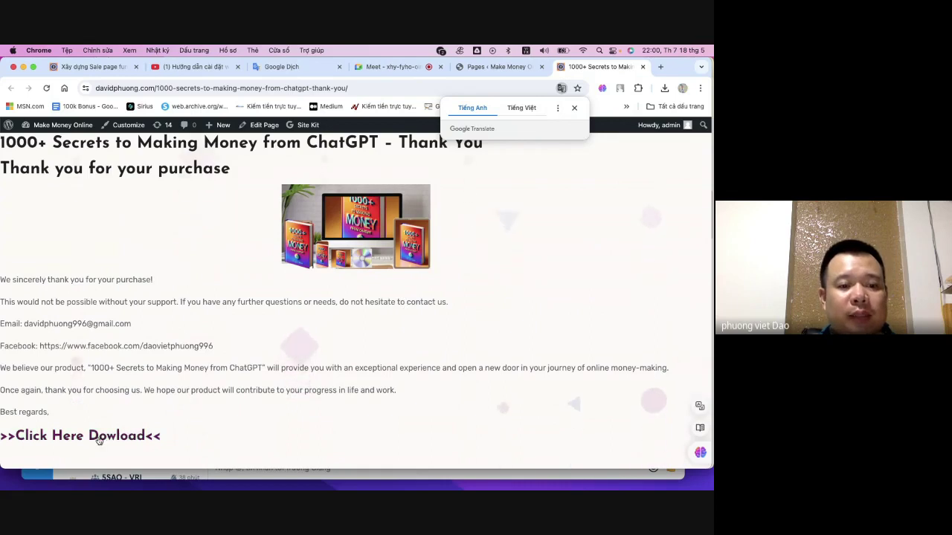
- Read through the thank-you page, translating its support line and following its zip download link
{"action": "left_click_drag", "start_coordinate": [37, 142], "coordinate": [241, 358]}
{"action": "left_click", "coordinate": [241, 358]}
{"action": "left_click_drag", "start_coordinate": [3, 302], "coordinate": [23, 324]}
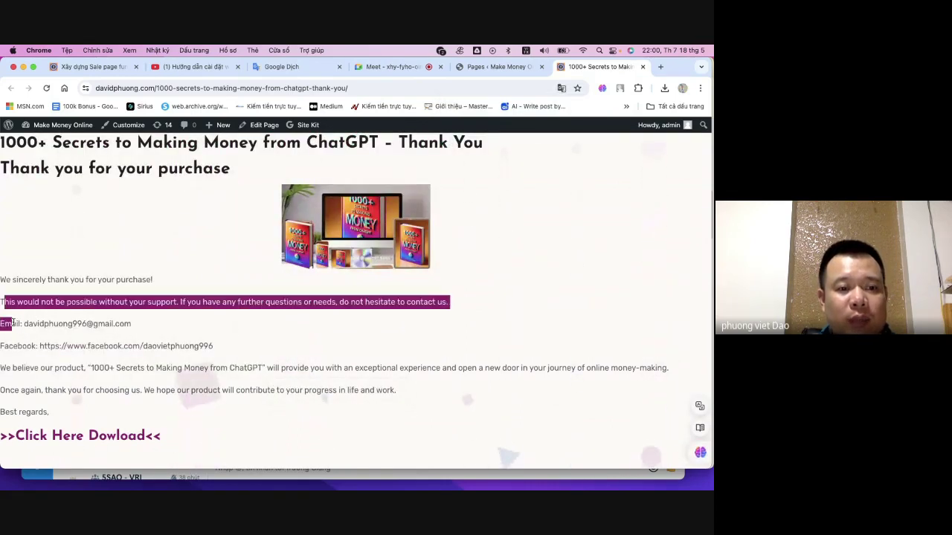
{"action": "left_click", "coordinate": [100, 342]}
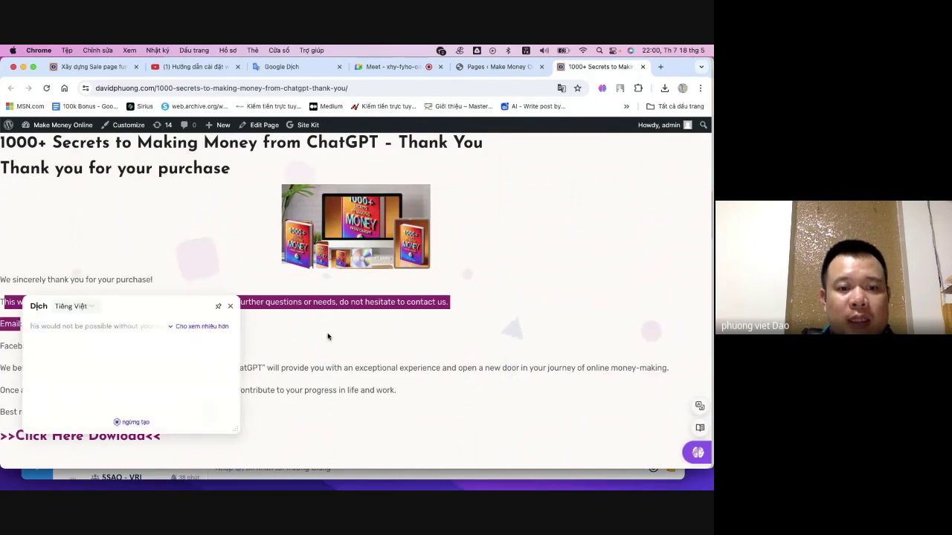
{"action": "key", "text": "Escape"}
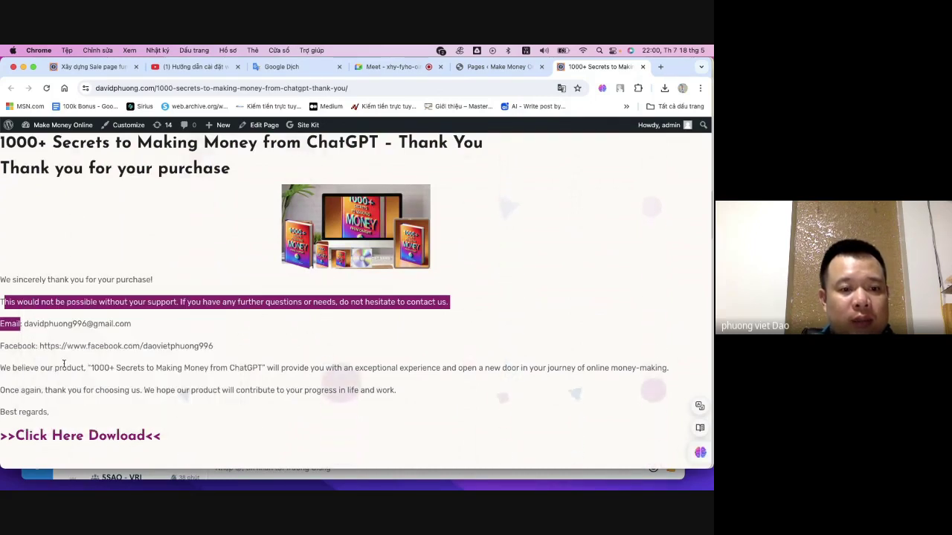
{"action": "left_click_drag", "start_coordinate": [63, 369], "coordinate": [179, 415]}
{"action": "left_click", "coordinate": [220, 424]}
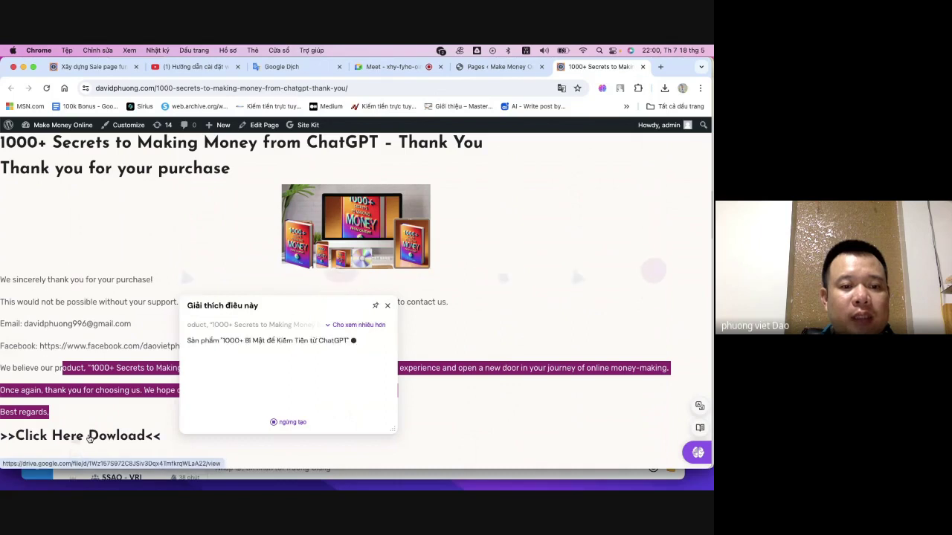
{"action": "left_click", "coordinate": [84, 439]}
{"action": "left_click", "coordinate": [84, 439]}
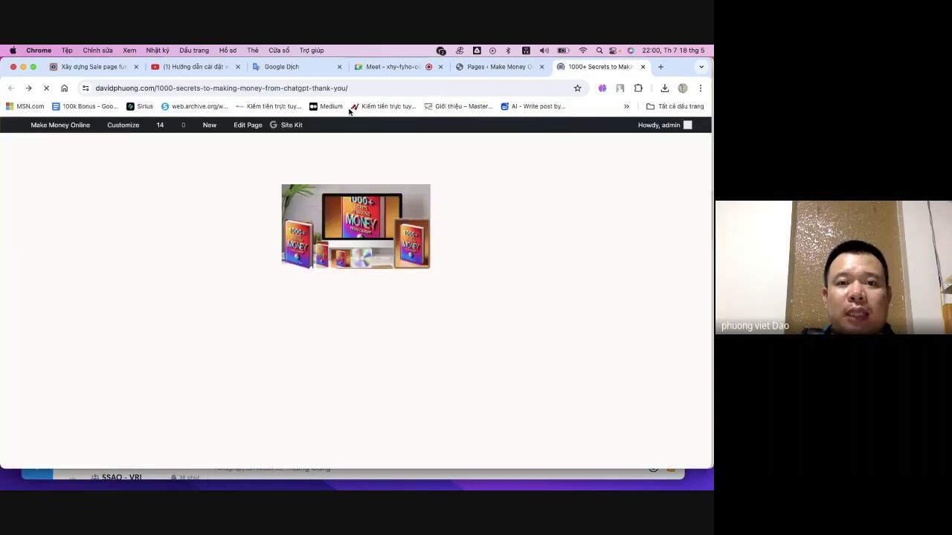
- Paste the thank-you page's address into the WarriorPlus product's URL truy cập field
{"action": "left_click", "coordinate": [381, 88]}
{"action": "key", "text": "super+c"}
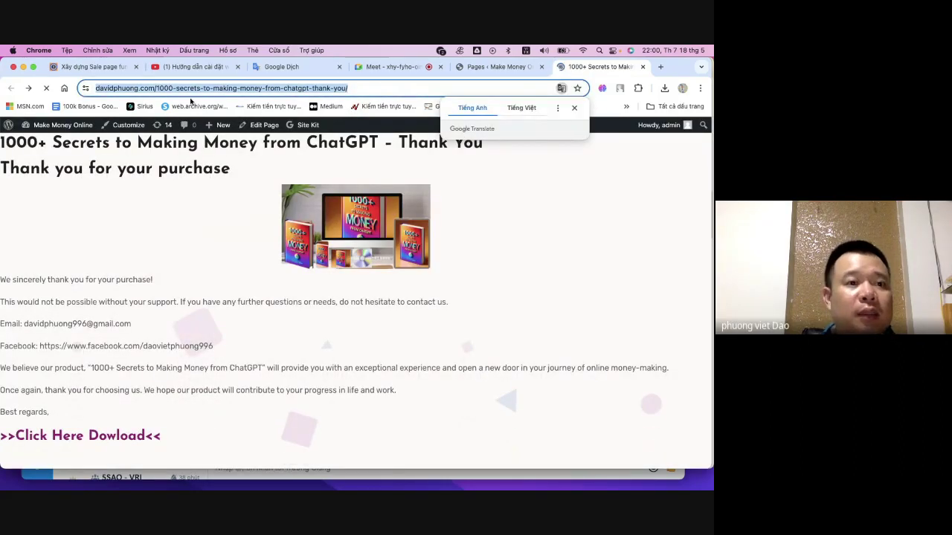
{"action": "left_click", "coordinate": [24, 68]}
{"action": "left_click", "coordinate": [349, 255]}
{"action": "key", "text": "super+v"}
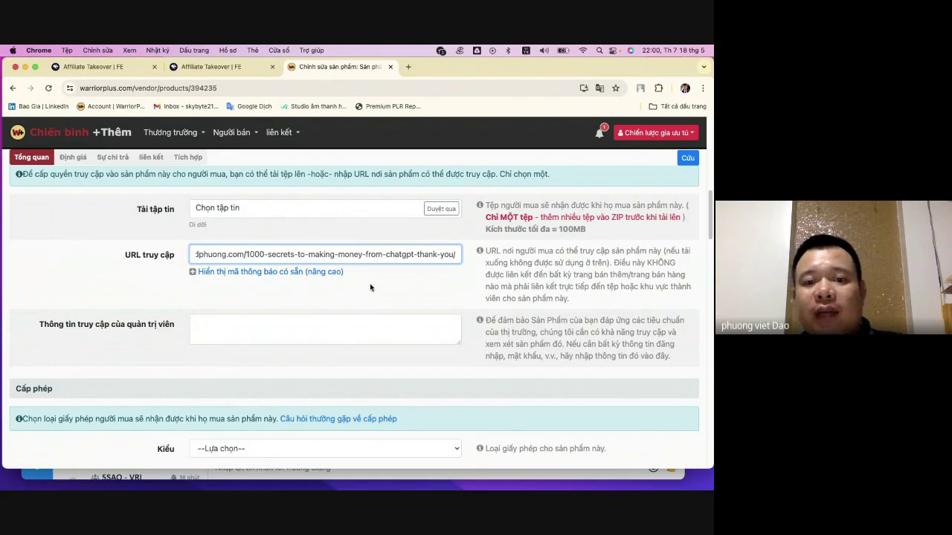
{"action": "scroll", "coordinate": [366, 281], "scroll_direction": "down", "scroll_amount": 4}
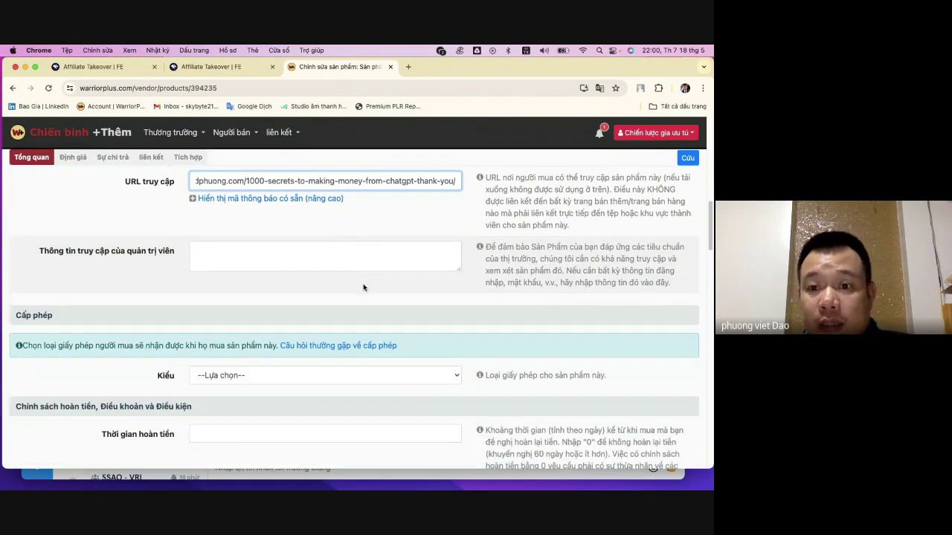
{"action": "scroll", "coordinate": [363, 283], "scroll_direction": "down", "scroll_amount": 1}
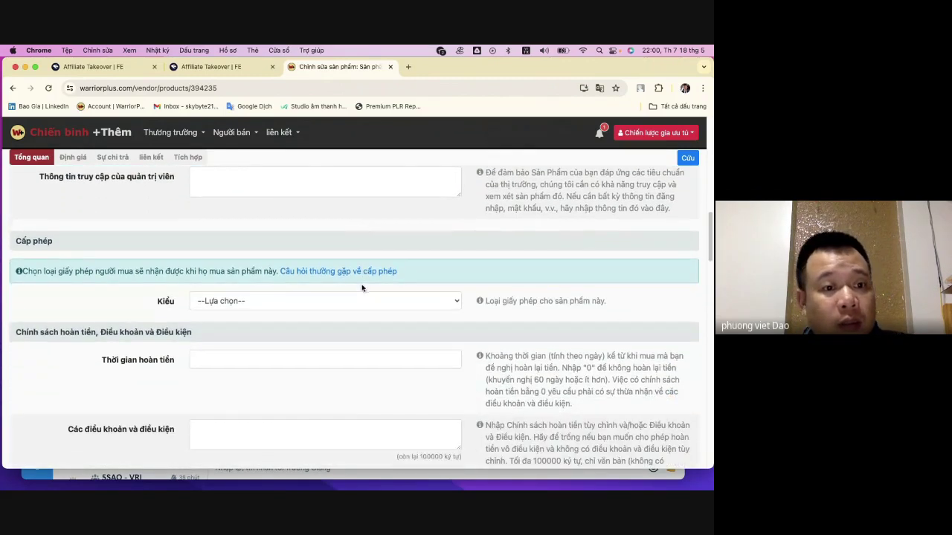
{"action": "left_click", "coordinate": [291, 301]}
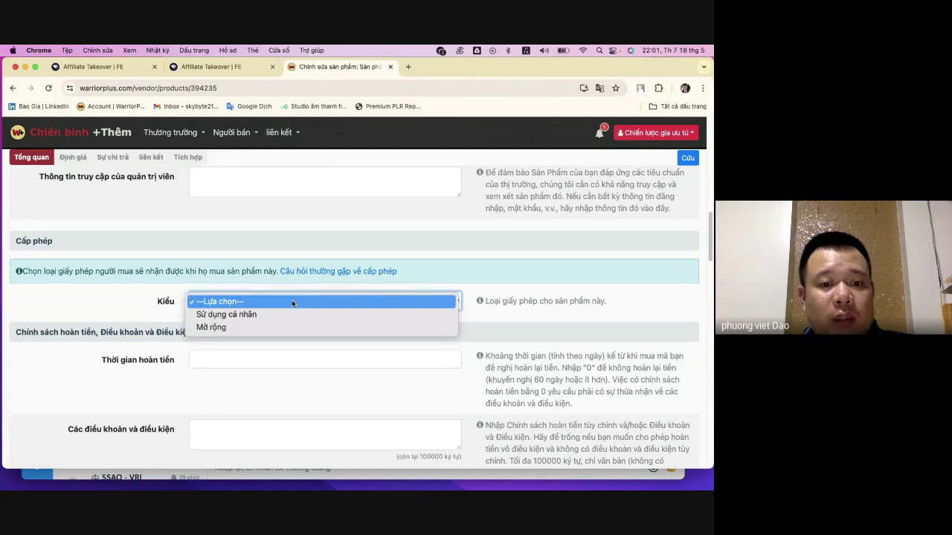
{"action": "left_click", "coordinate": [297, 315]}
{"action": "scroll", "coordinate": [299, 303], "scroll_direction": "down", "scroll_amount": 1}
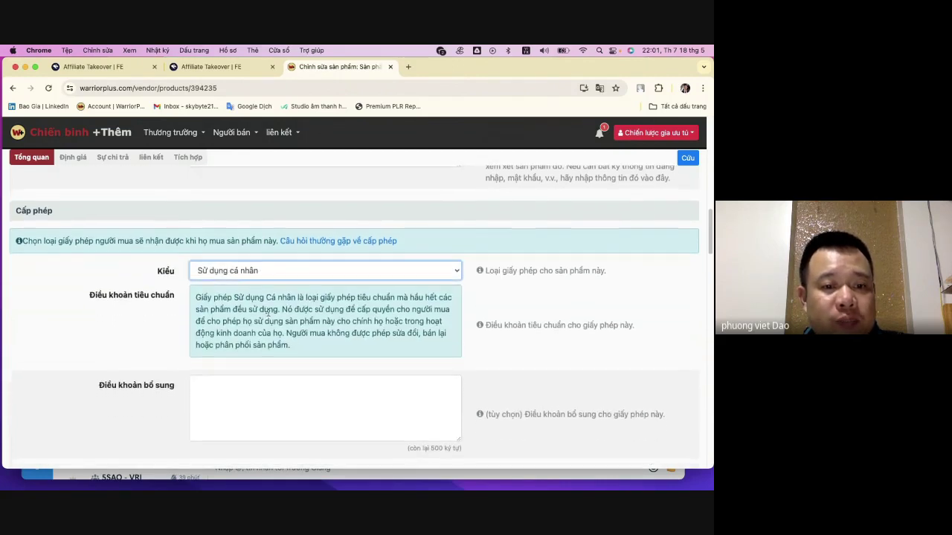
{"action": "scroll", "coordinate": [297, 290], "scroll_direction": "down", "scroll_amount": 4}
{"action": "left_click", "coordinate": [300, 268]}
{"action": "scroll", "coordinate": [231, 337], "scroll_direction": "down", "scroll_amount": 2}
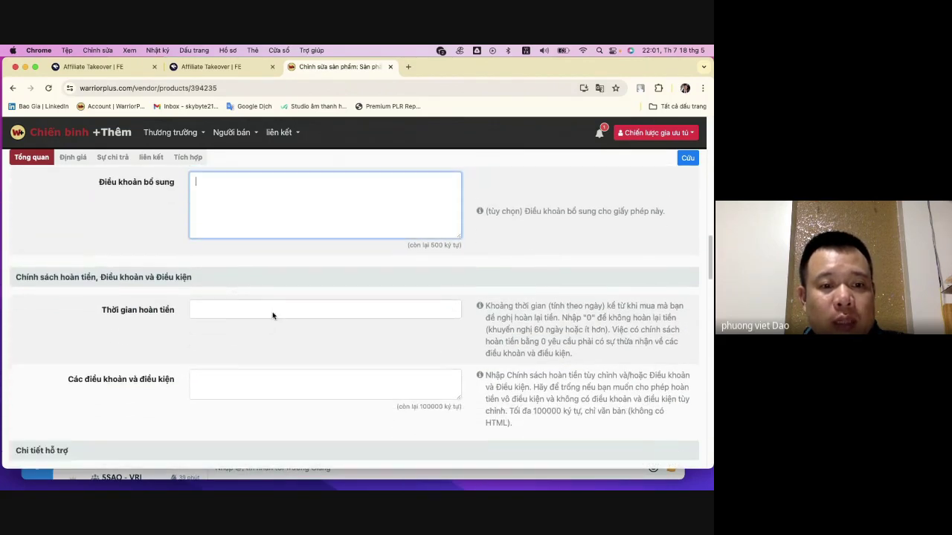
{"action": "left_click", "coordinate": [276, 309]}
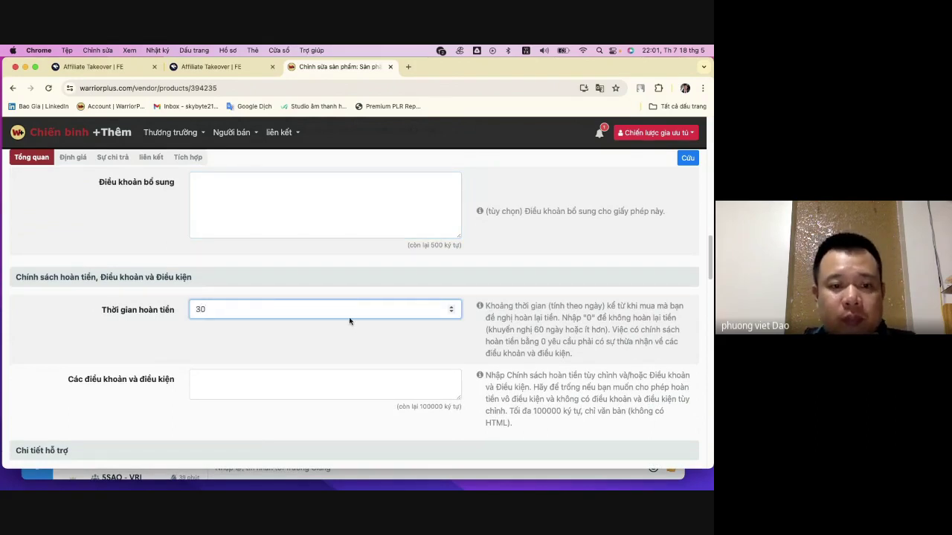
{"action": "left_click", "coordinate": [317, 379]}
{"action": "scroll", "coordinate": [327, 365], "scroll_direction": "down", "scroll_amount": 5}
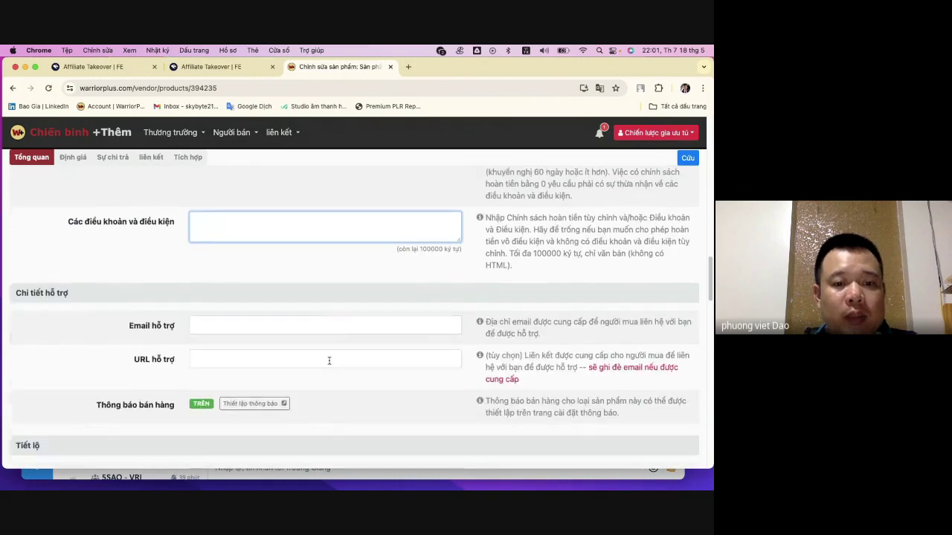
{"action": "left_click", "coordinate": [284, 327]}
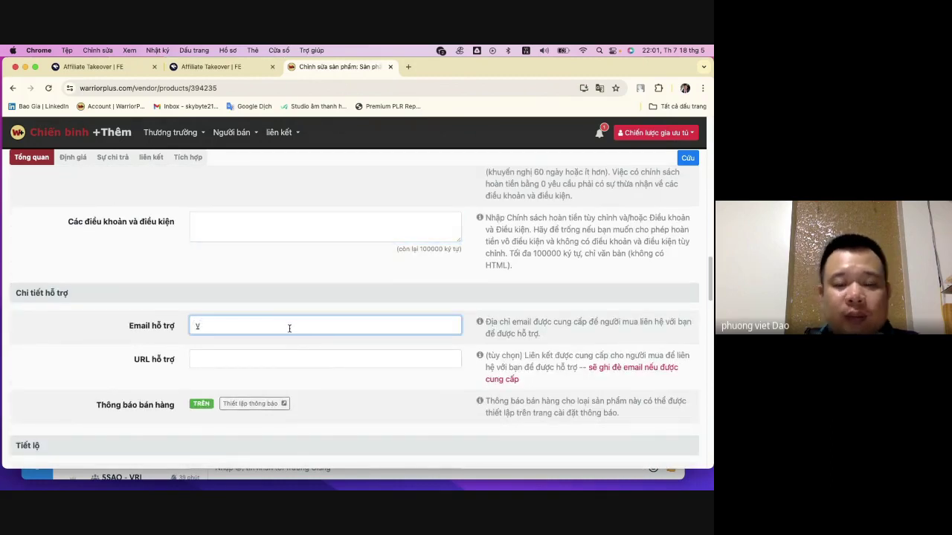
{"action": "left_click", "coordinate": [295, 358]}
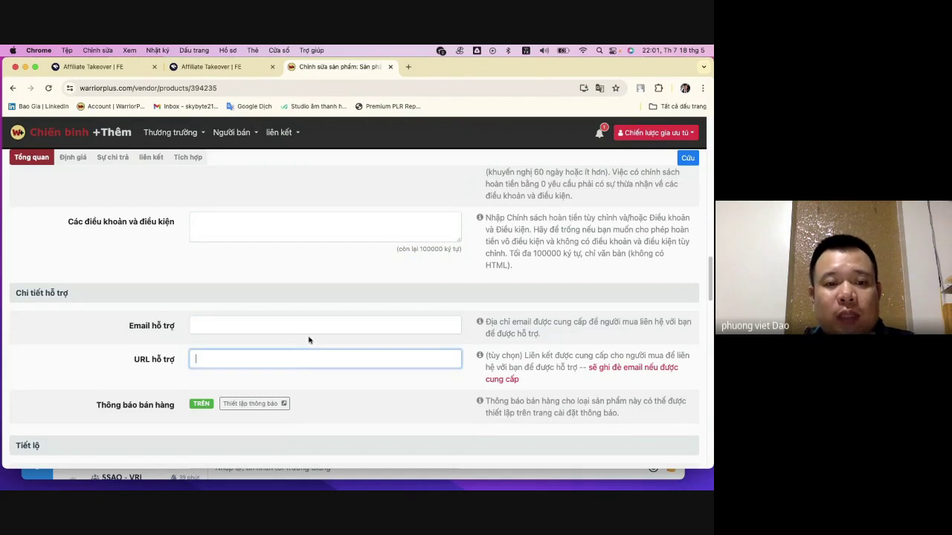
{"action": "mouse_move", "coordinate": [378, 488]}
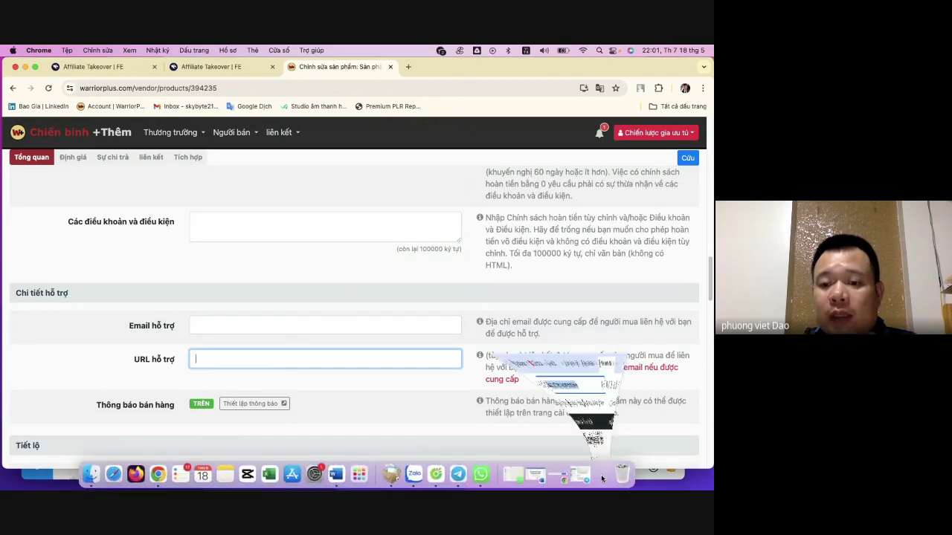
- Bring the site's Chrome window forward and select the thank-you page's address
{"action": "left_click", "coordinate": [604, 479]}
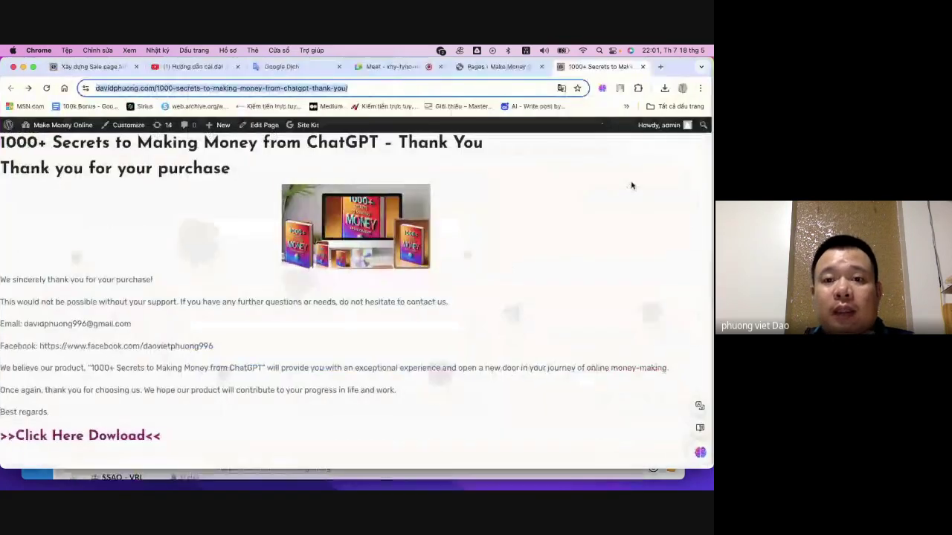
{"action": "left_click", "coordinate": [501, 73]}
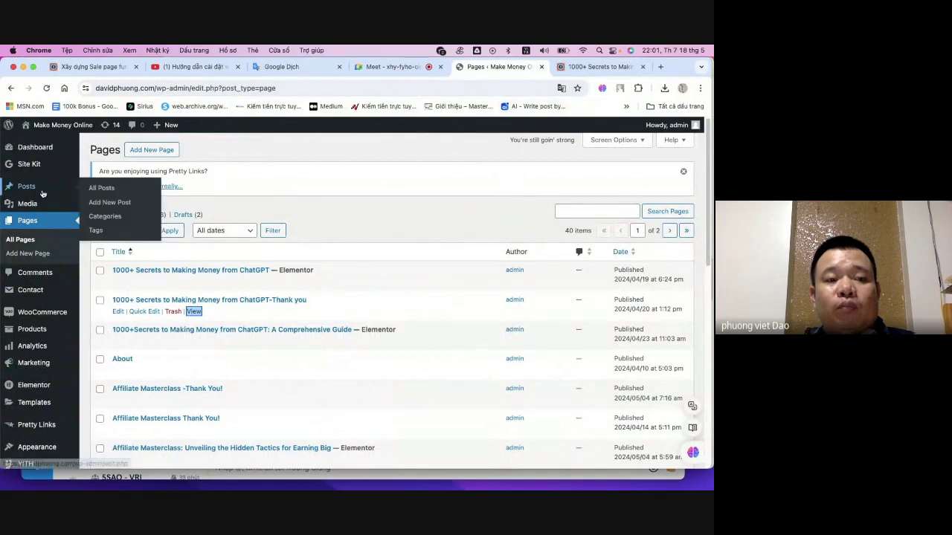
{"action": "left_click", "coordinate": [591, 67]}
{"action": "left_click", "coordinate": [520, 71]}
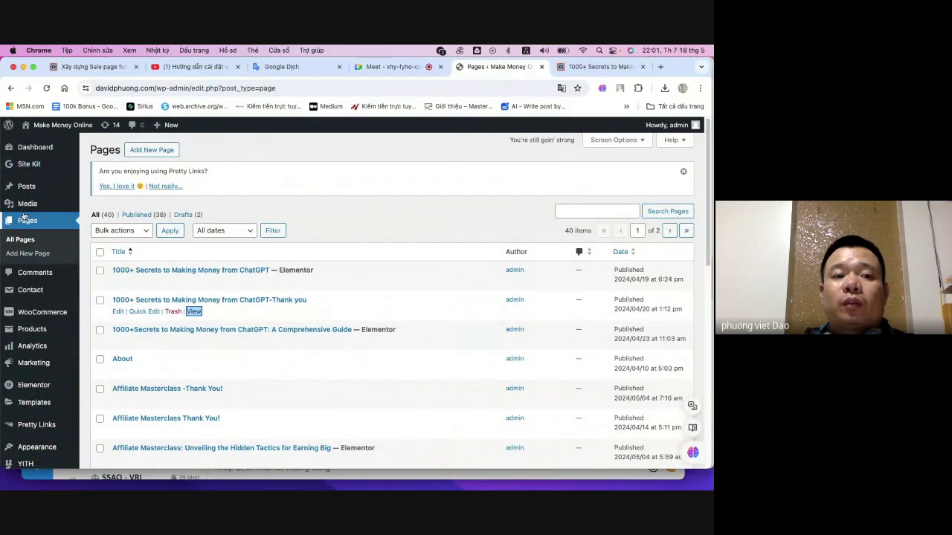
{"action": "left_click", "coordinate": [592, 67]}
{"action": "left_click", "coordinate": [328, 88]}
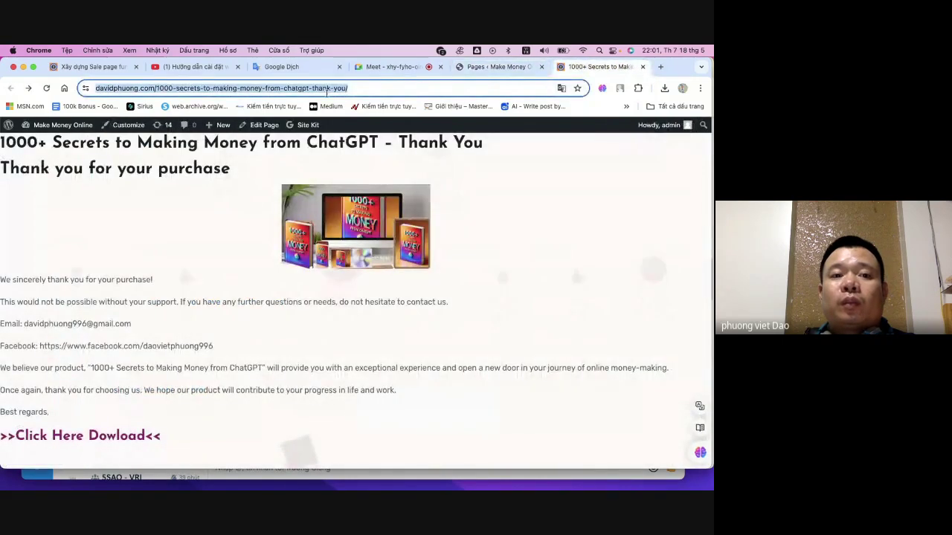
{"action": "mouse_move", "coordinate": [37, 125]}
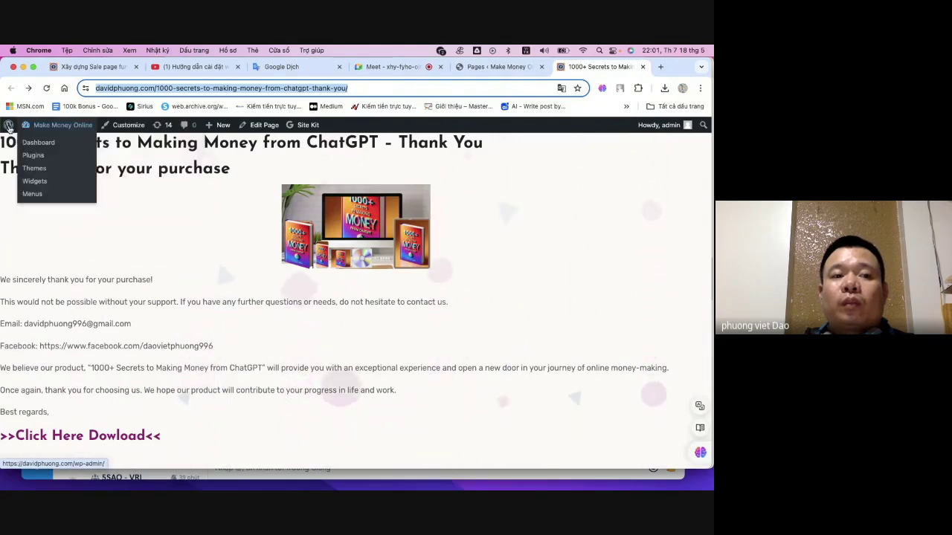
- Open a new wp-admin tab and strip 'wp-admin/about.php' to load the site's home page
{"action": "left_click", "coordinate": [661, 66]}
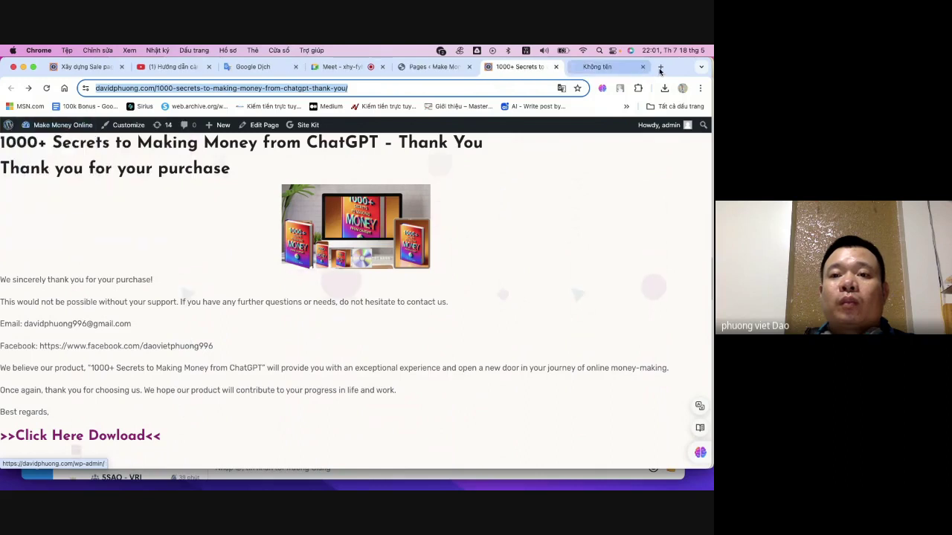
{"action": "left_click", "coordinate": [597, 67]}
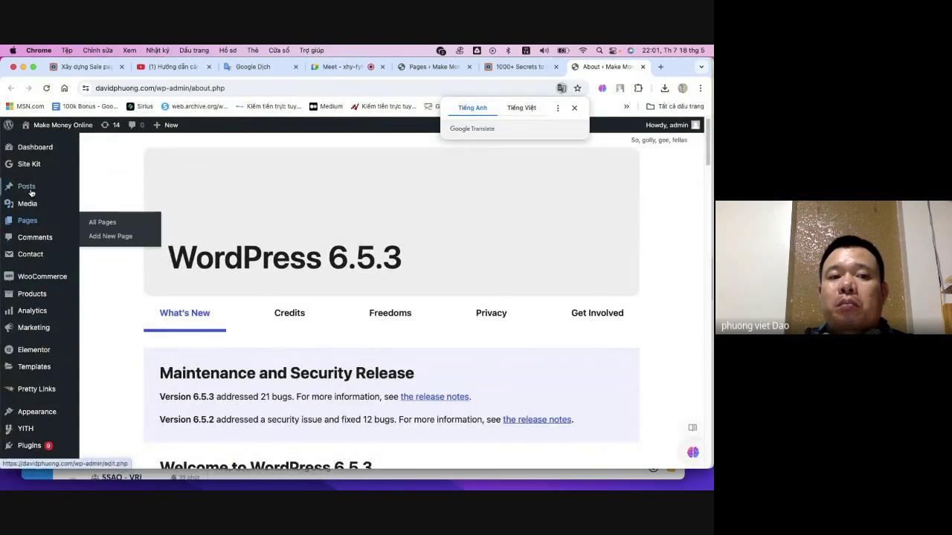
{"action": "left_click", "coordinate": [307, 87]}
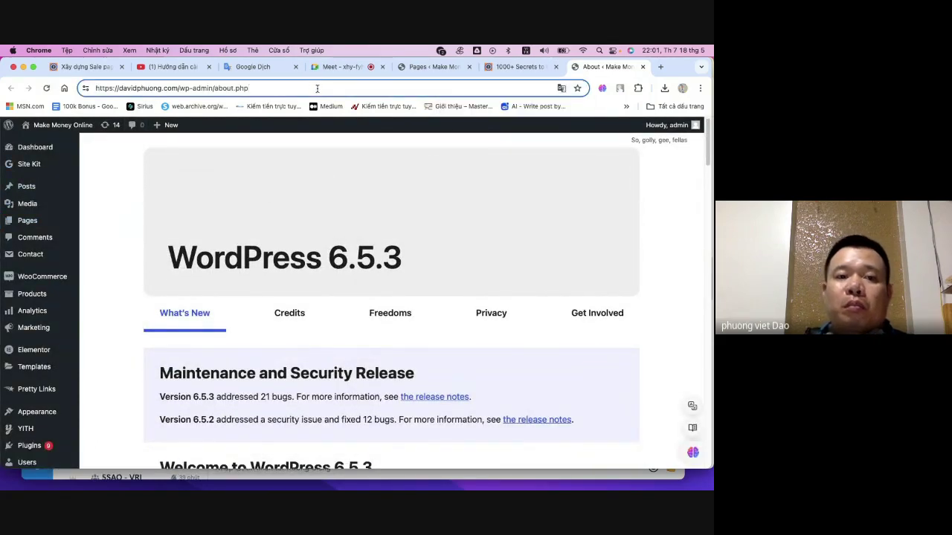
{"action": "left_click_drag", "start_coordinate": [262, 88], "coordinate": [184, 87]}
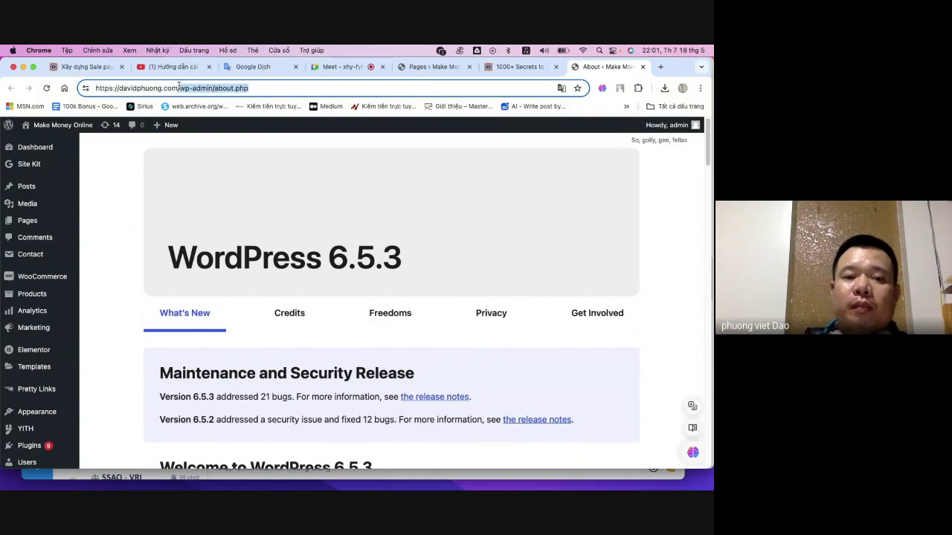
{"action": "key", "text": "BackSpace"}
{"action": "key", "text": "Return"}
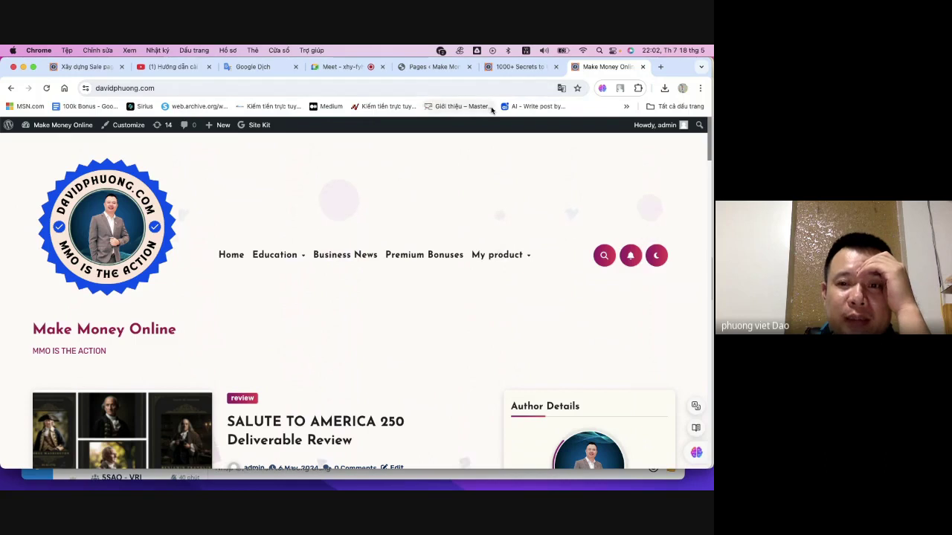
- Open the sidebar Contact page and select its address davidphuong.com/contact-2/
{"action": "scroll", "coordinate": [434, 173], "scroll_direction": "down", "scroll_amount": 10}
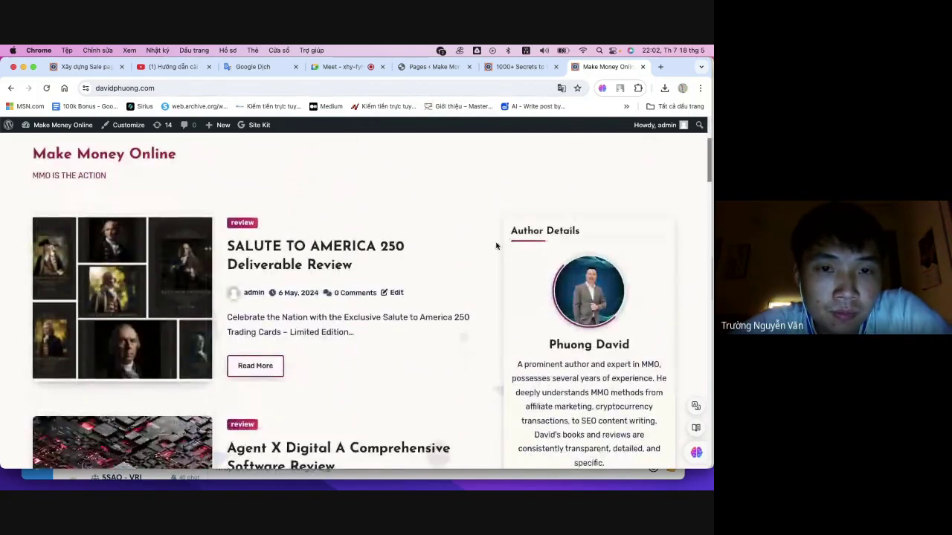
{"action": "scroll", "coordinate": [478, 218], "scroll_direction": "down", "scroll_amount": 6}
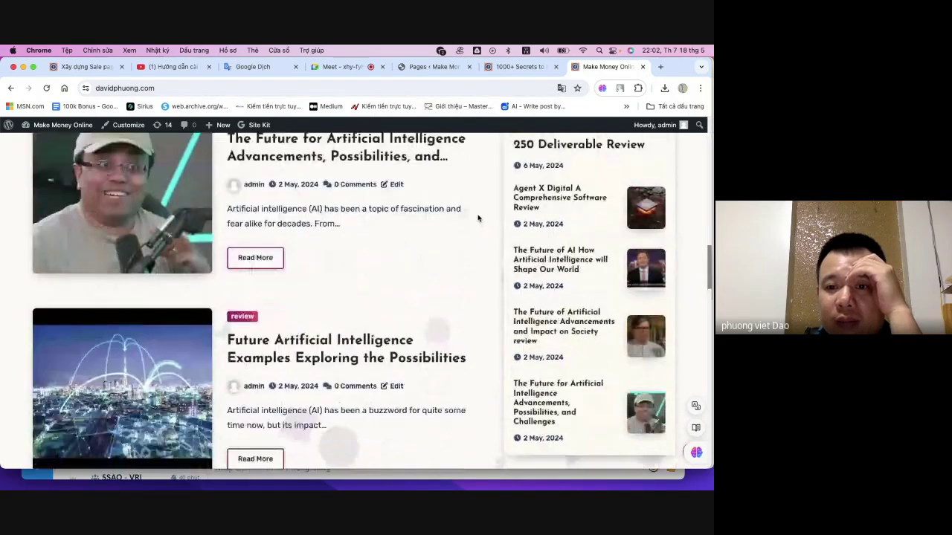
{"action": "scroll", "coordinate": [479, 214], "scroll_direction": "up", "scroll_amount": 1}
{"action": "scroll", "coordinate": [479, 213], "scroll_direction": "down", "scroll_amount": 5}
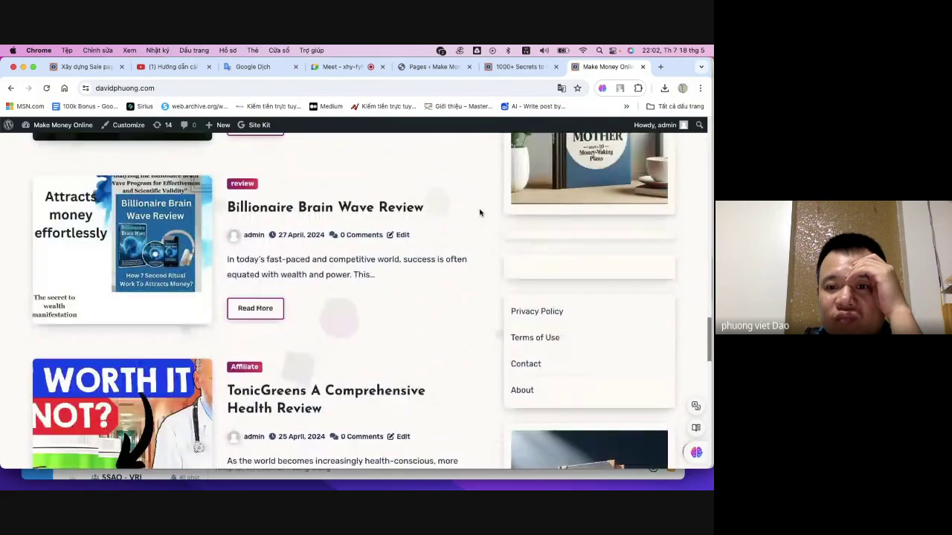
{"action": "left_click", "coordinate": [527, 365]}
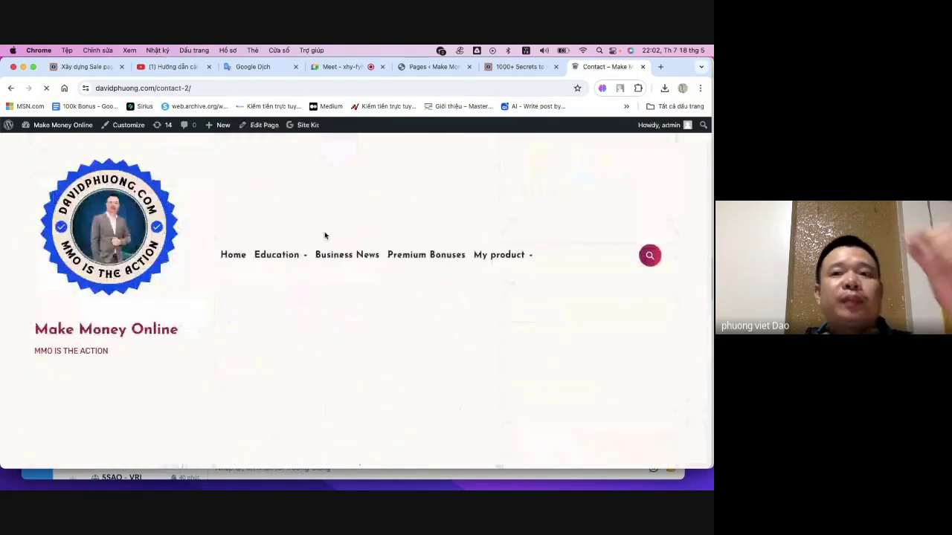
{"action": "scroll", "coordinate": [293, 222], "scroll_direction": "down", "scroll_amount": 3}
{"action": "scroll", "coordinate": [292, 224], "scroll_direction": "down", "scroll_amount": 5}
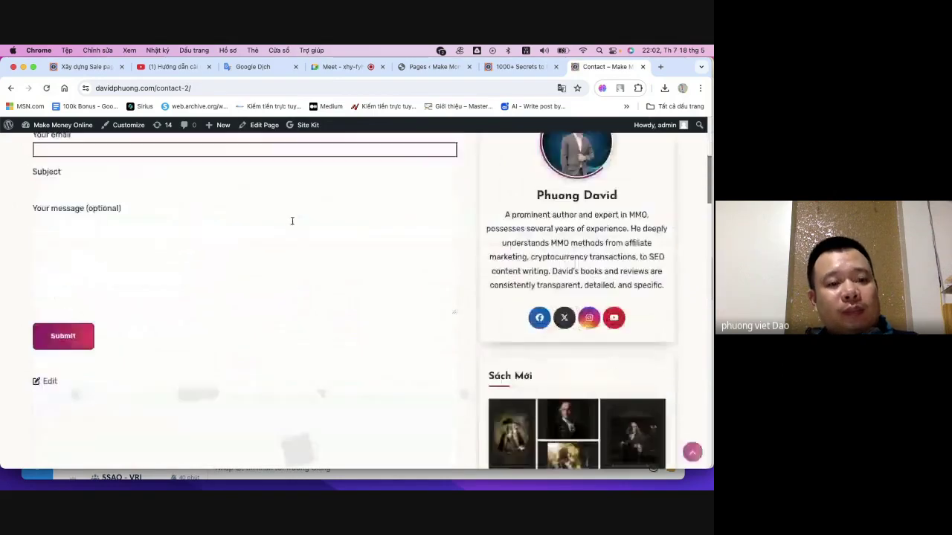
{"action": "scroll", "coordinate": [290, 218], "scroll_direction": "up", "scroll_amount": 10}
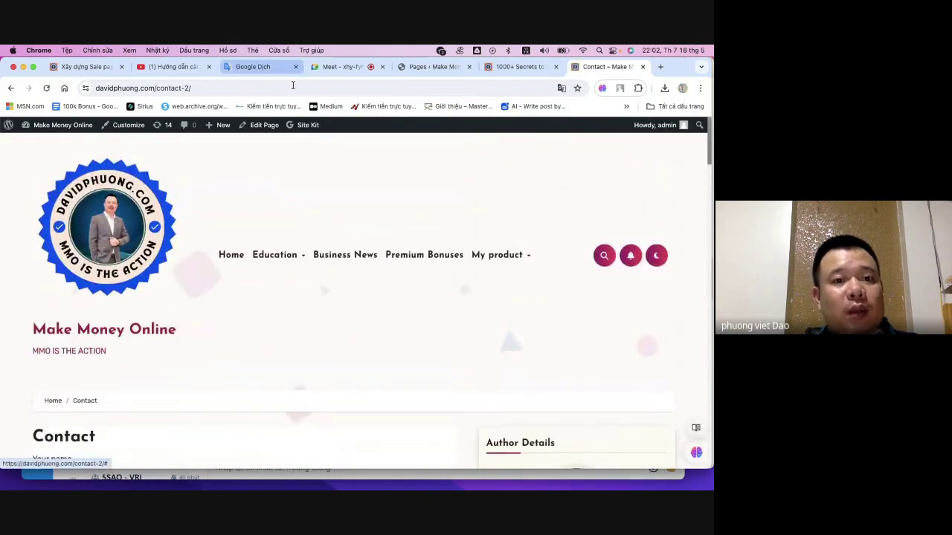
{"action": "left_click", "coordinate": [292, 86]}
{"action": "key", "text": "super+c"}
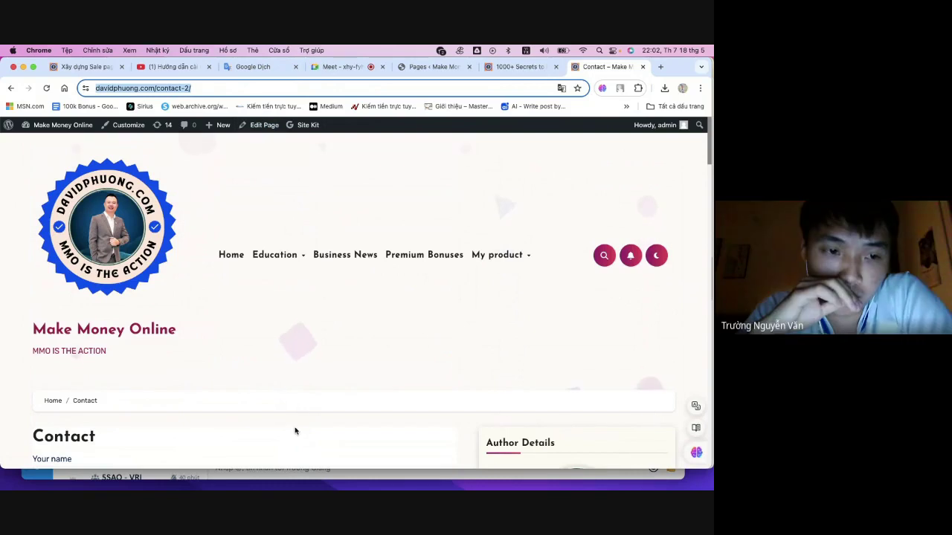
- Paste davidphuong.com/contact-2/ as the support URL and start filling the support email field
{"action": "left_click", "coordinate": [22, 67]}
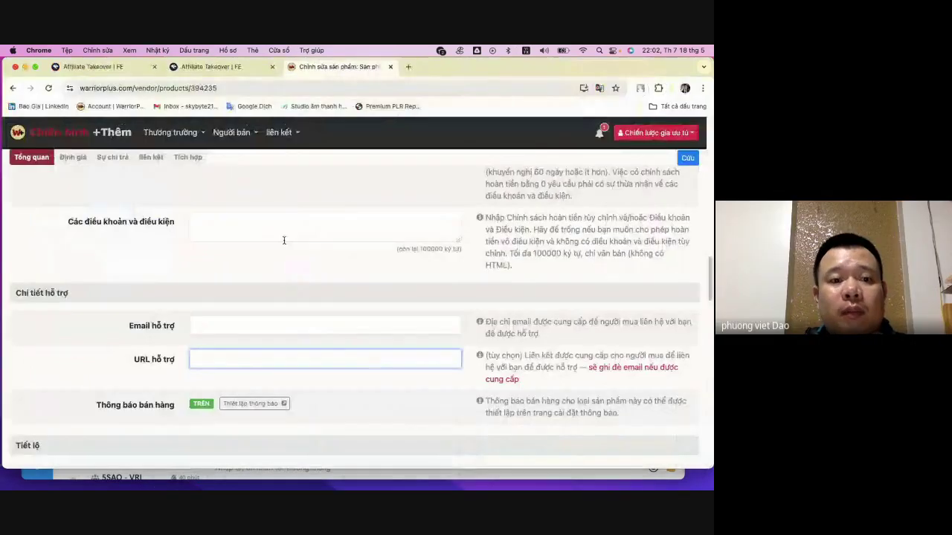
{"action": "key", "text": "super+v"}
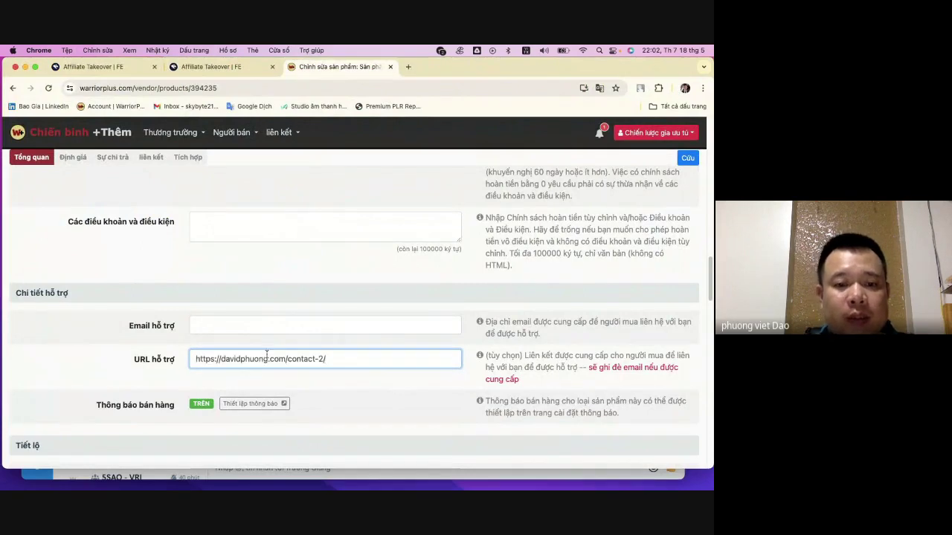
{"action": "left_click", "coordinate": [266, 325]}
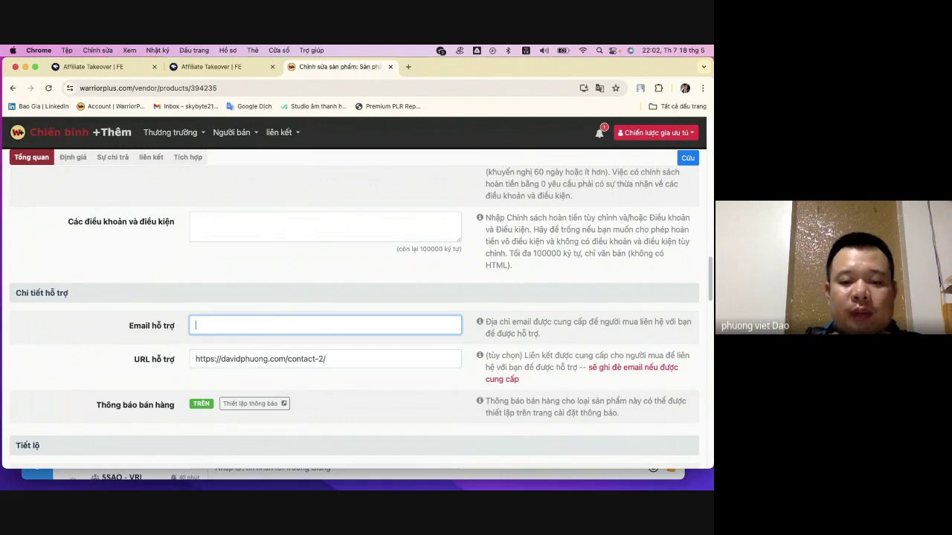
{"action": "type", "text": "emai"}
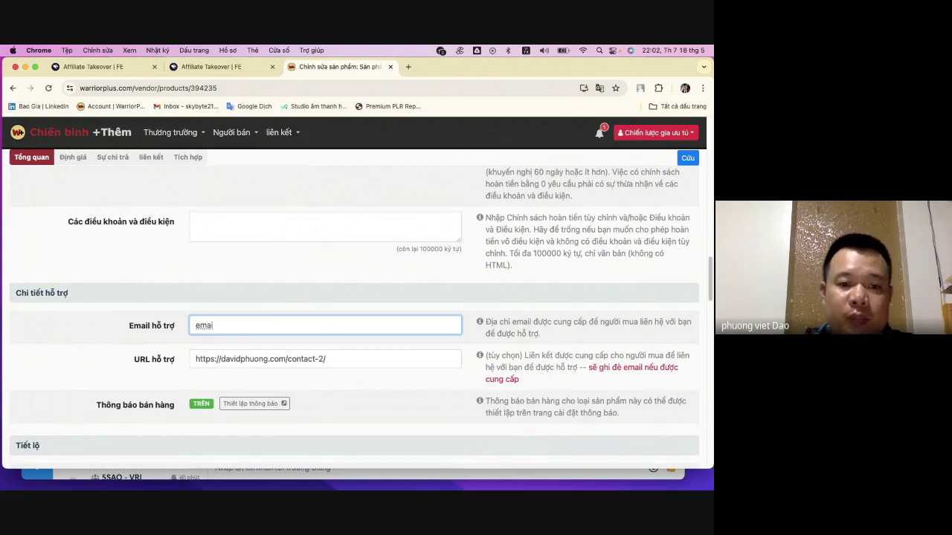
{"action": "scroll", "coordinate": [312, 346], "scroll_direction": "down", "scroll_amount": 5}
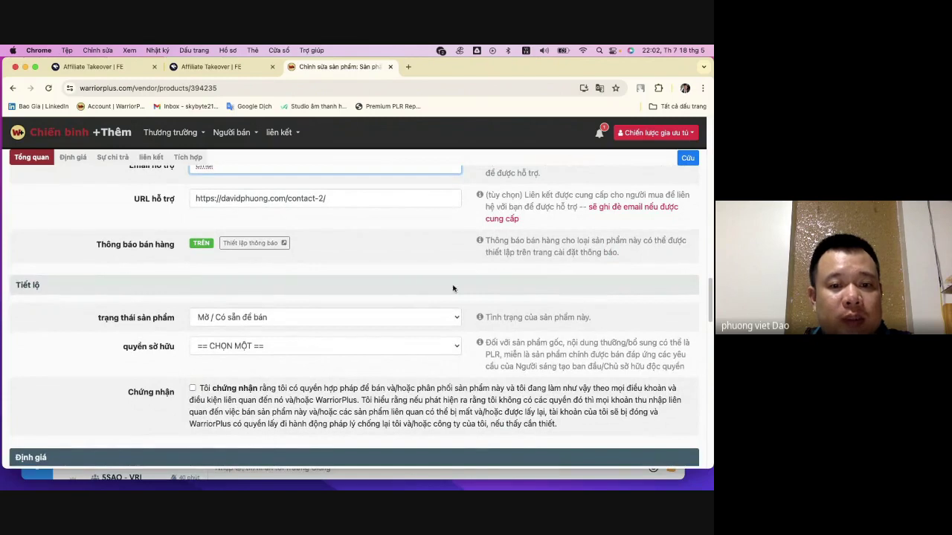
- Keep the status available for sale, choose original creator ownership, and tick the selling-rights certification
{"action": "left_click", "coordinate": [387, 325]}
{"action": "left_click", "coordinate": [380, 316]}
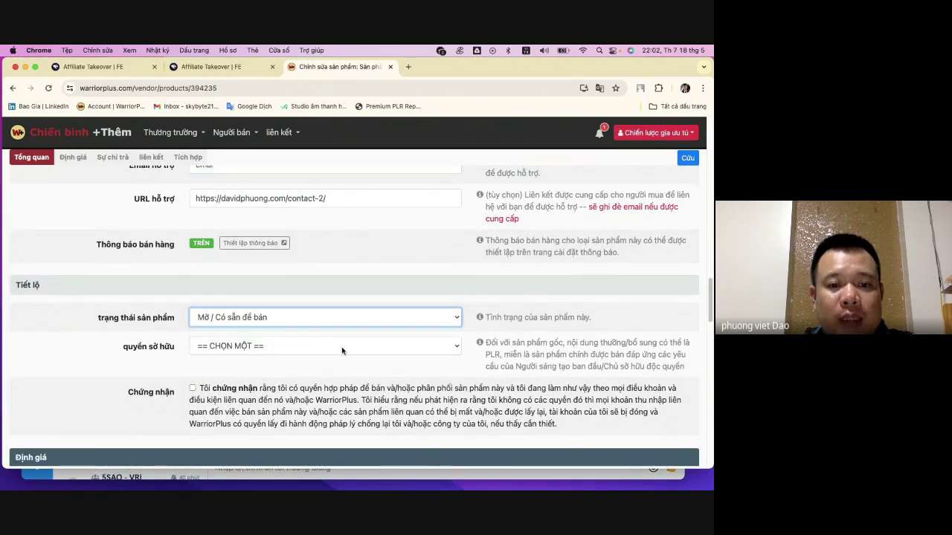
{"action": "left_click", "coordinate": [311, 346]}
{"action": "left_click", "coordinate": [312, 360]}
{"action": "scroll", "coordinate": [195, 283], "scroll_direction": "down", "scroll_amount": 3}
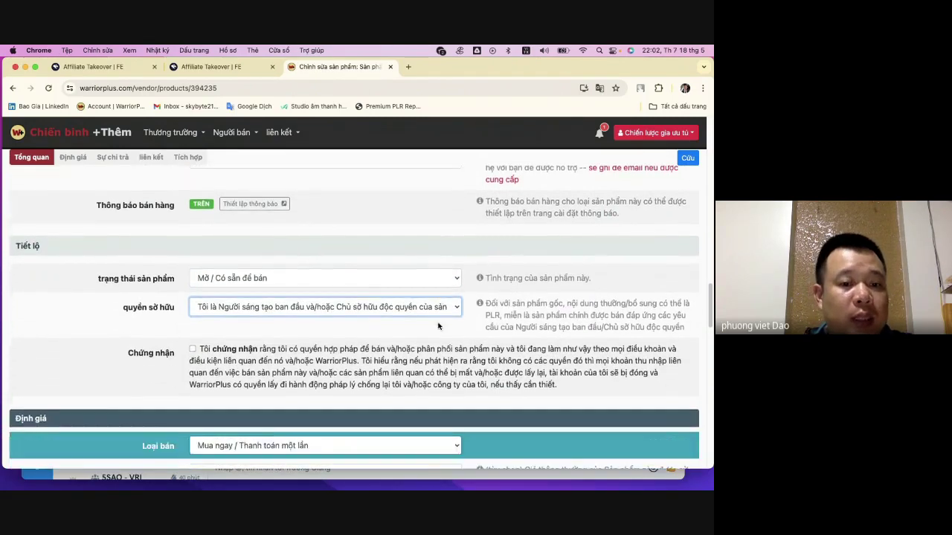
{"action": "left_click", "coordinate": [193, 275]}
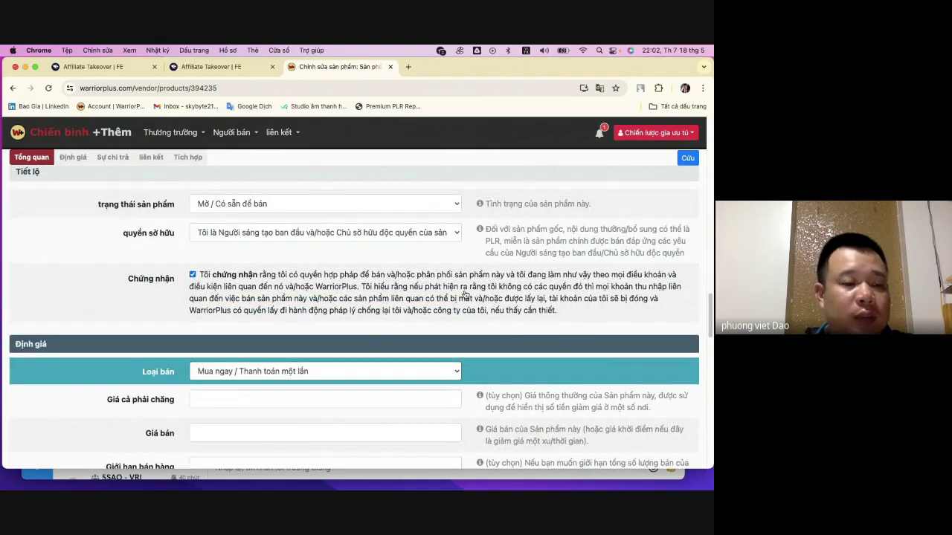
{"action": "scroll", "coordinate": [465, 290], "scroll_direction": "down", "scroll_amount": 3}
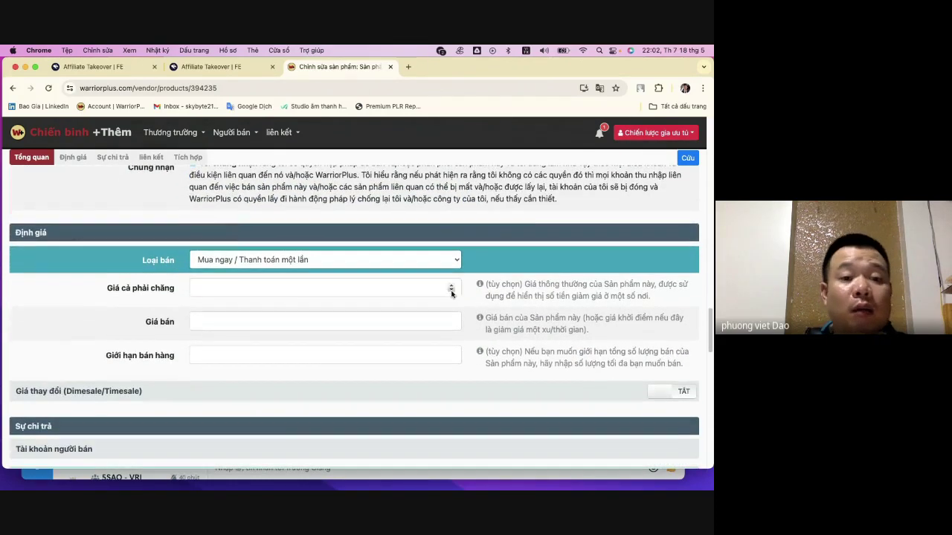
- Keep one-time payment and set regular price 97, sale price 7, and sales limit 0
{"action": "left_click", "coordinate": [301, 261]}
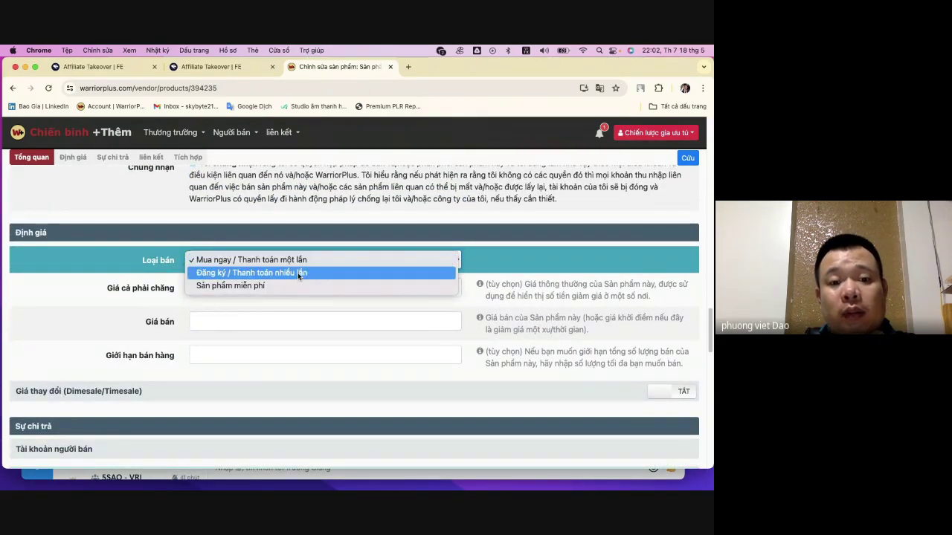
{"action": "left_click", "coordinate": [301, 259]}
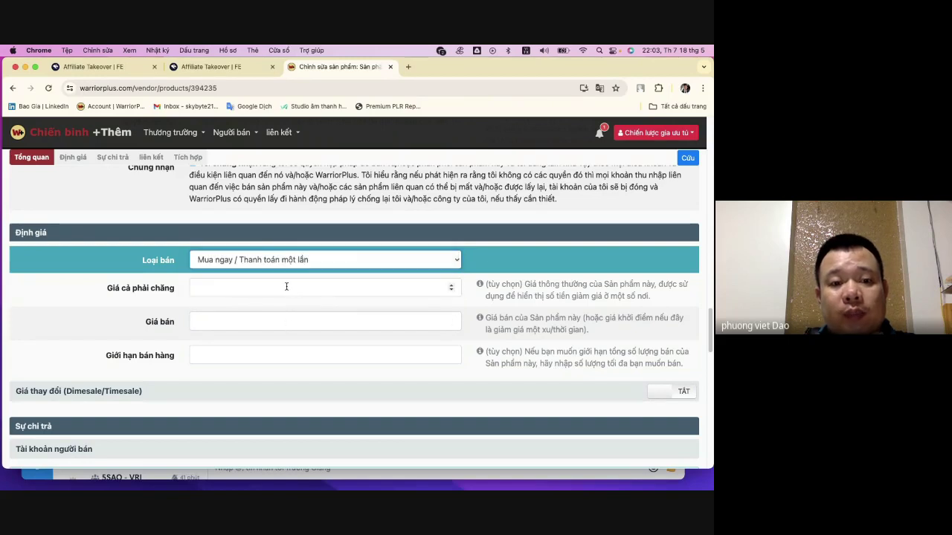
{"action": "left_click", "coordinate": [286, 286]}
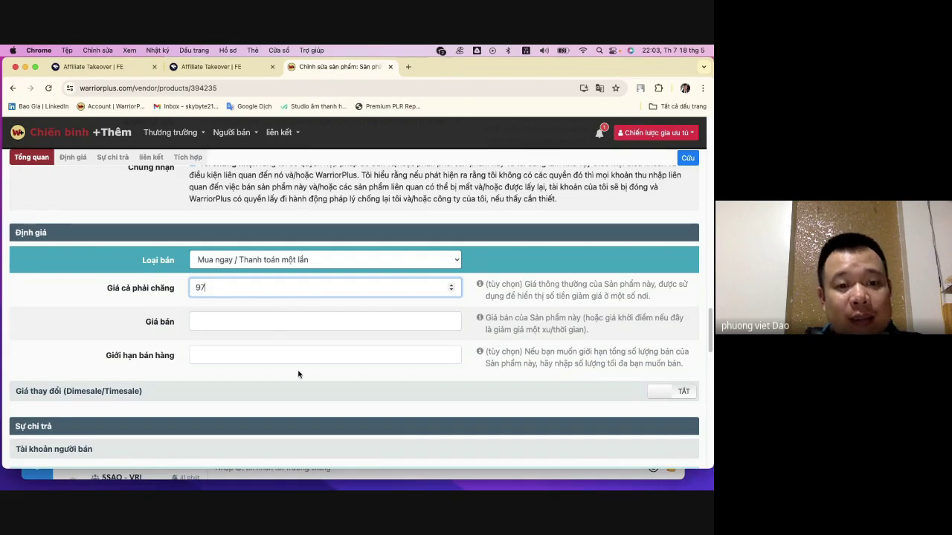
{"action": "key", "text": "Tab"}
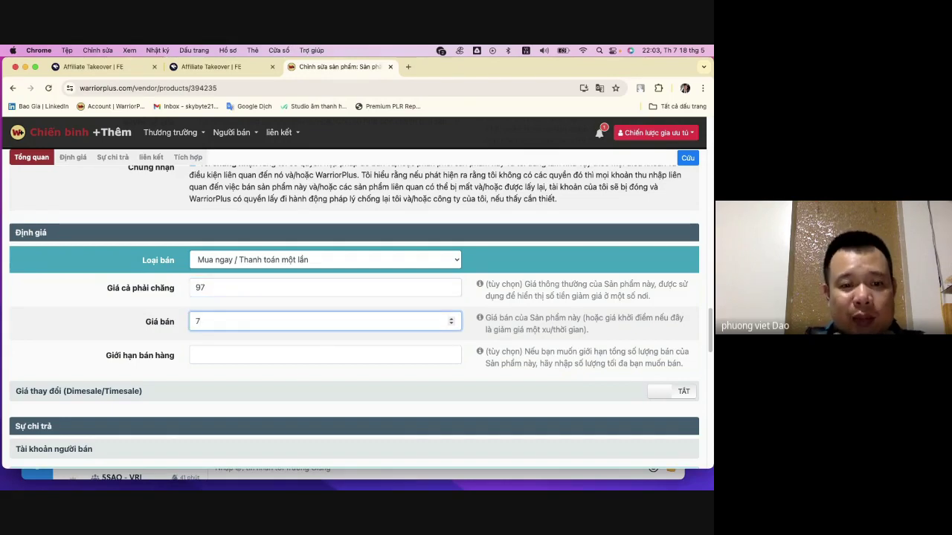
{"action": "key", "text": "Tab"}
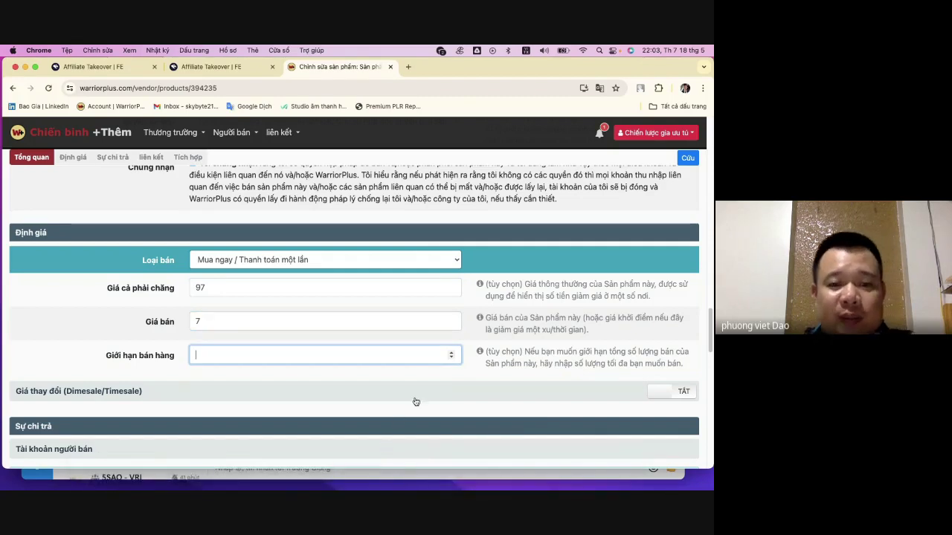
{"action": "left_click", "coordinate": [451, 353]}
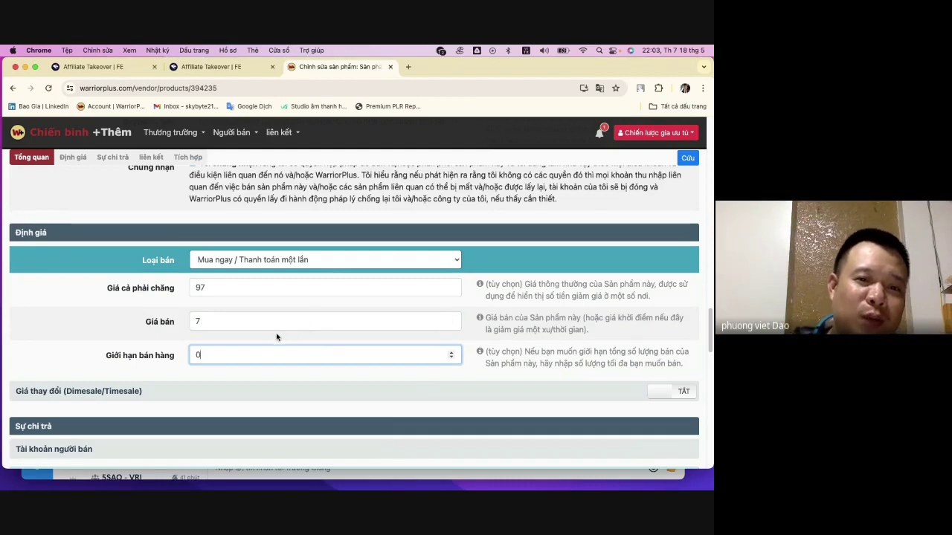
{"action": "left_click", "coordinate": [247, 320]}
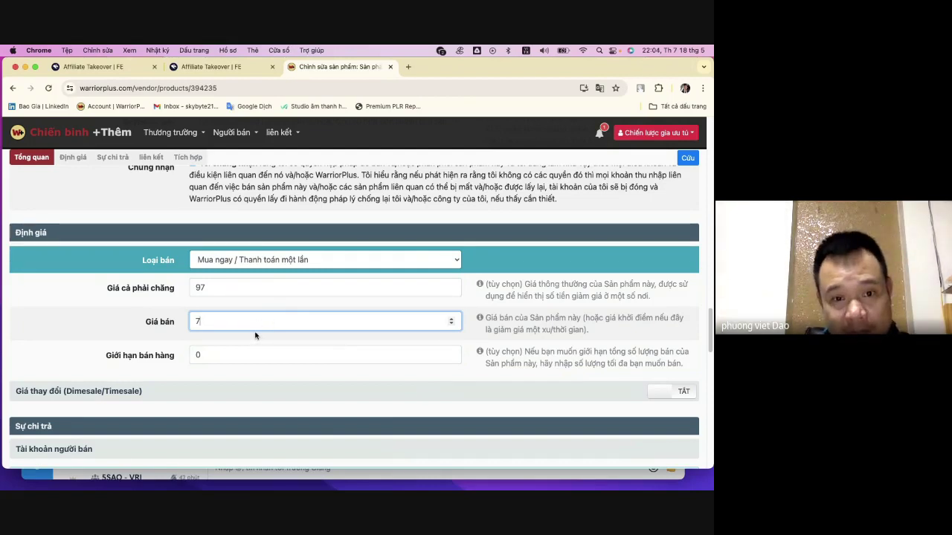
{"action": "scroll", "coordinate": [255, 335], "scroll_direction": "down", "scroll_amount": 3}
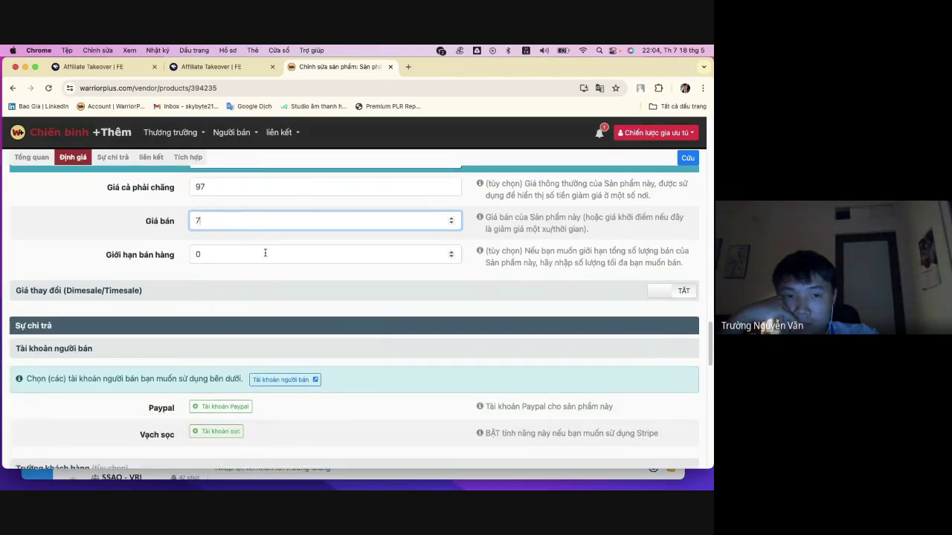
- Scroll to the payment section and start connecting a PayPal account to the product
{"action": "left_click", "coordinate": [268, 251]}
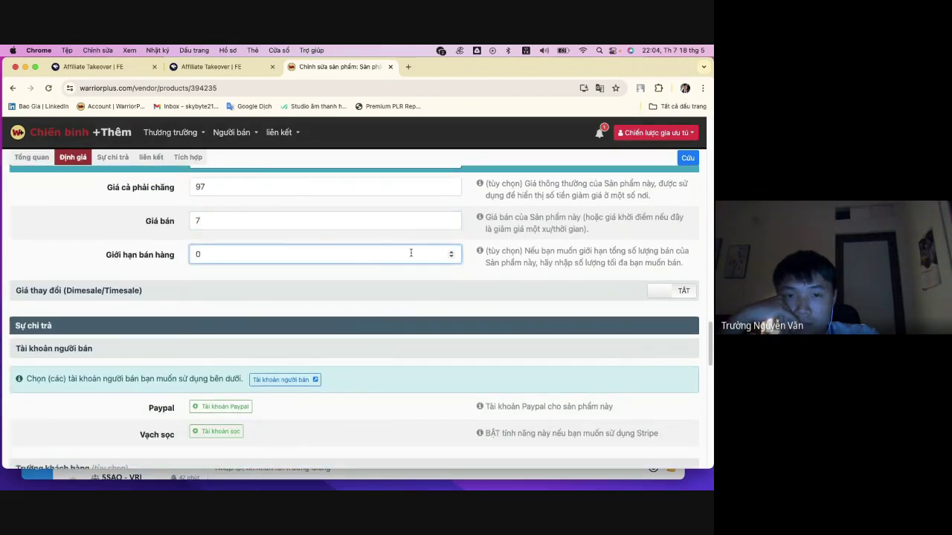
{"action": "scroll", "coordinate": [238, 325], "scroll_direction": "down", "scroll_amount": 3}
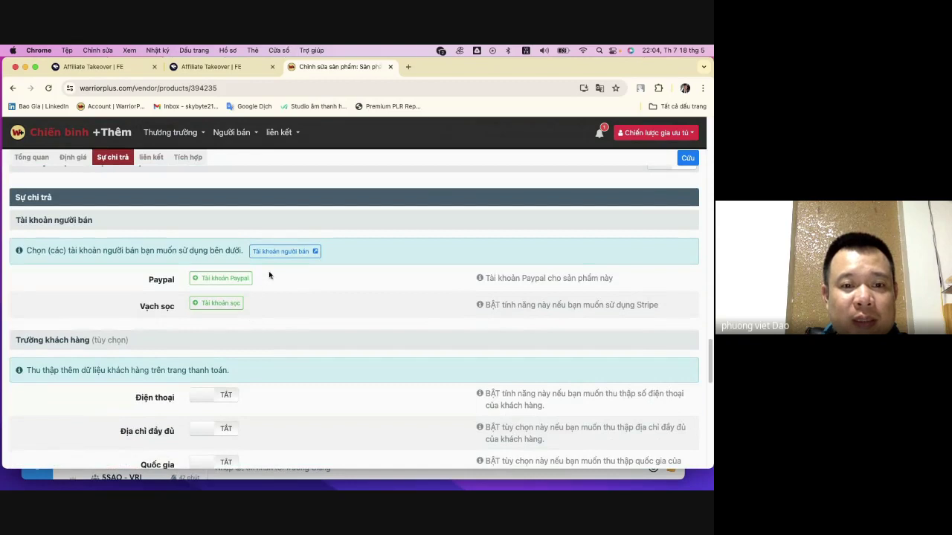
{"action": "left_click", "coordinate": [232, 284]}
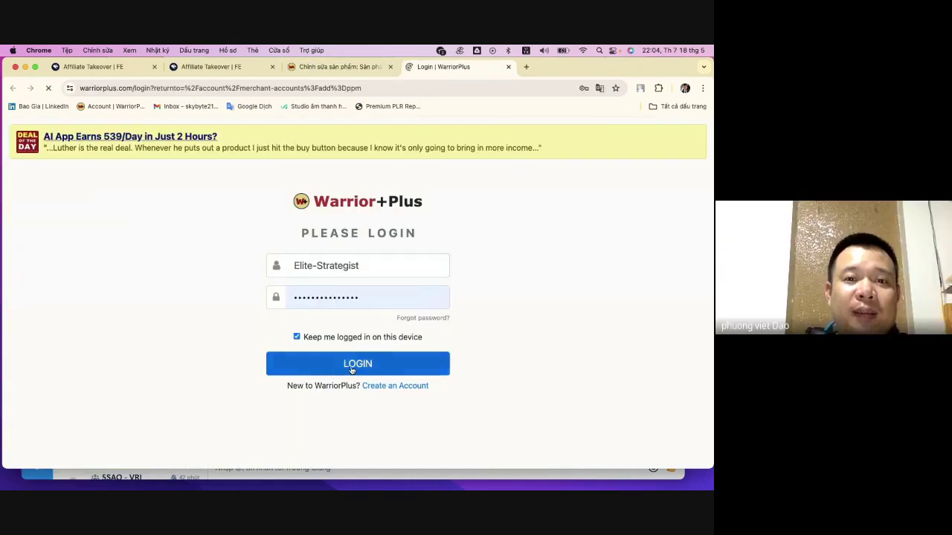
- Press LOGIN on the WarriorPlus login tab and return to the expired product edit page
{"action": "left_click", "coordinate": [350, 363]}
{"action": "left_click", "coordinate": [339, 67]}
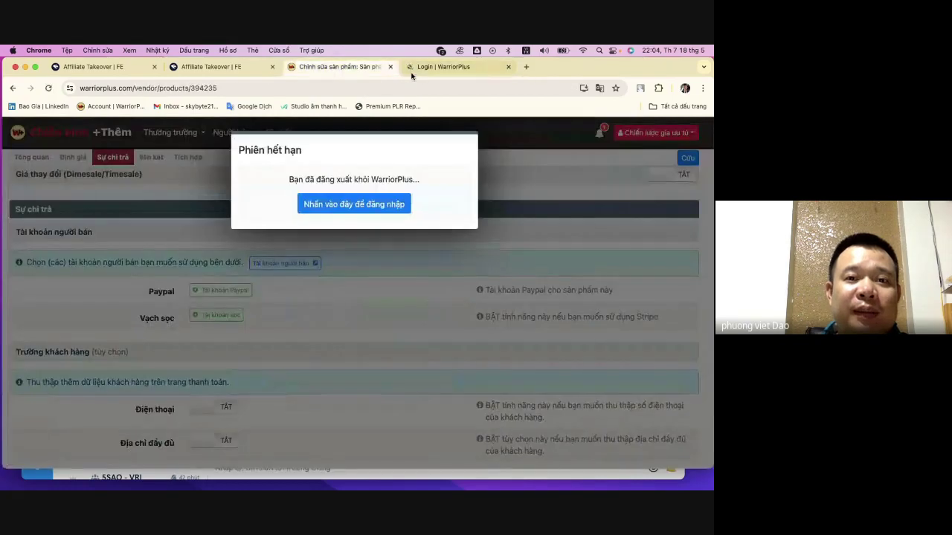
{"action": "left_click", "coordinate": [436, 69]}
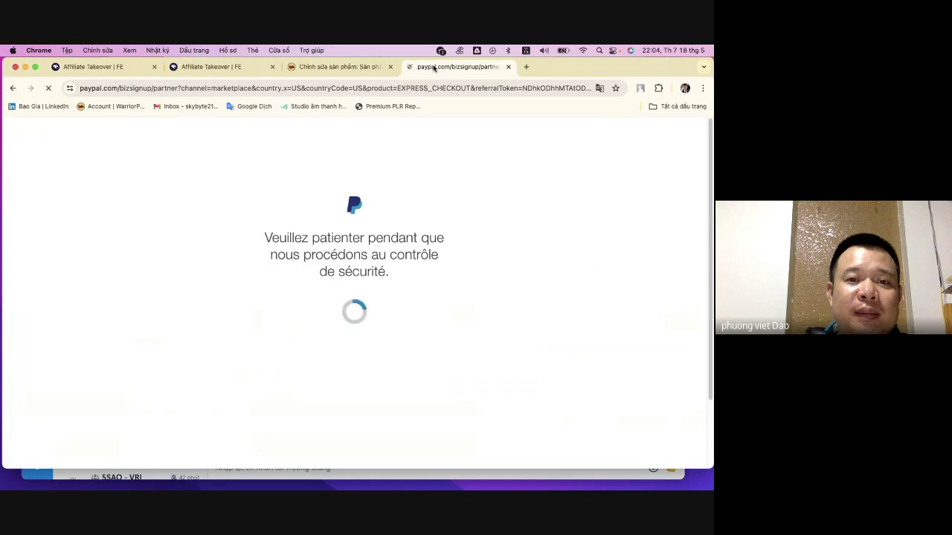
{"action": "left_click", "coordinate": [356, 71]}
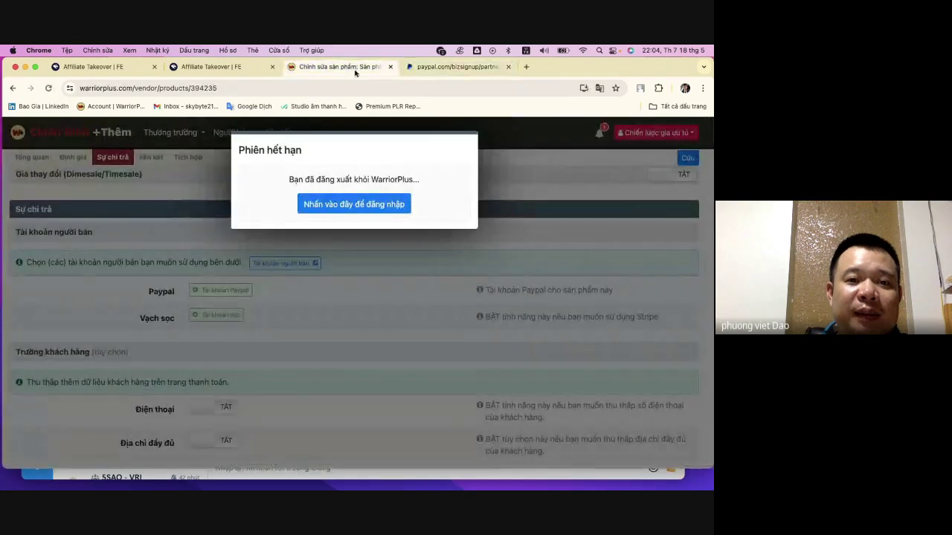
- On PayPal's connect-account page, select the still-empty email address field
{"action": "left_click", "coordinate": [457, 66]}
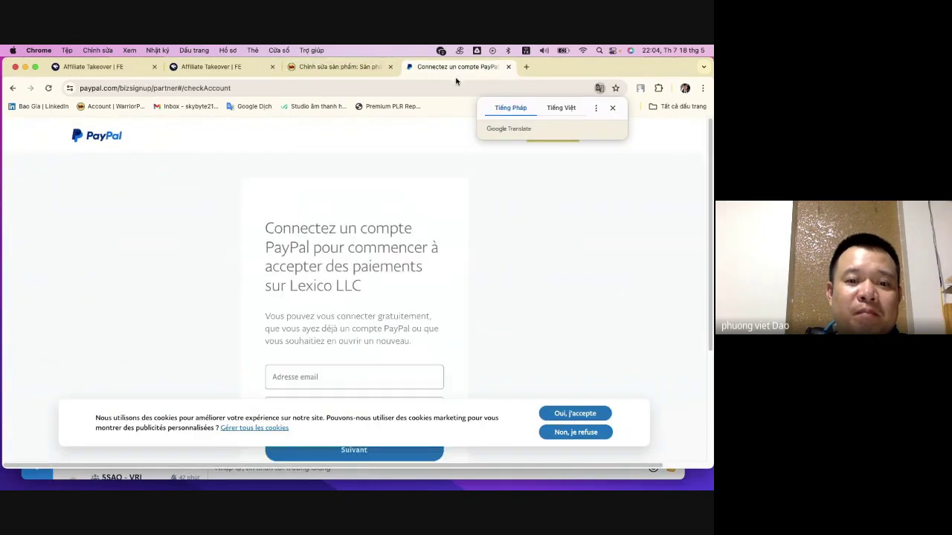
{"action": "scroll", "coordinate": [431, 278], "scroll_direction": "down", "scroll_amount": 3}
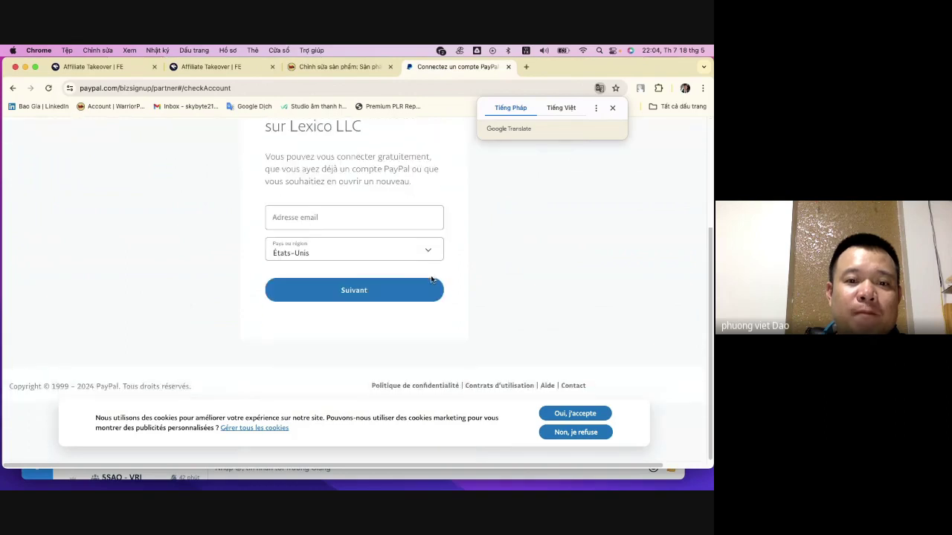
{"action": "left_click", "coordinate": [375, 219]}
{"action": "left_click", "coordinate": [376, 217]}
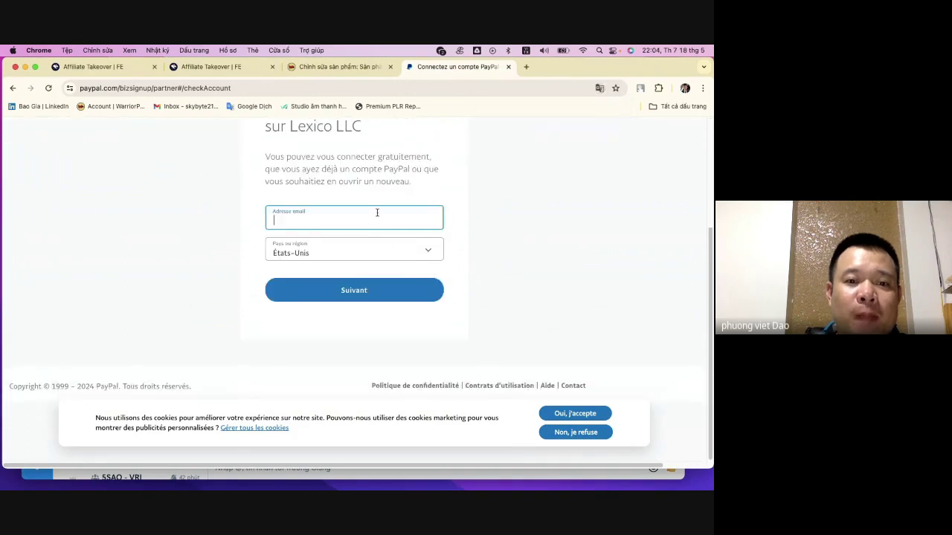
{"action": "scroll", "coordinate": [382, 245], "scroll_direction": "up", "scroll_amount": 3}
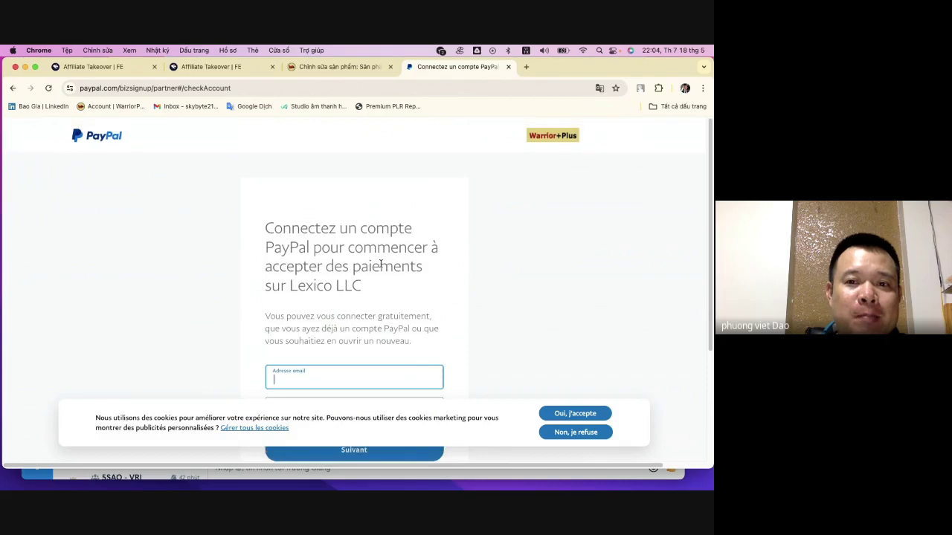
{"action": "scroll", "coordinate": [380, 265], "scroll_direction": "down", "scroll_amount": 3}
{"action": "scroll", "coordinate": [381, 269], "scroll_direction": "up", "scroll_amount": 2}
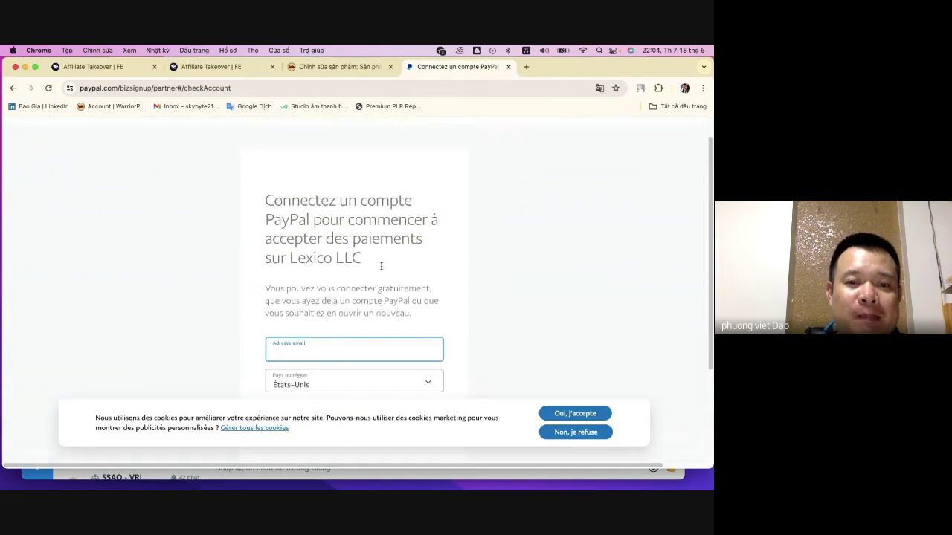
- Log back into WarriorPlus from the expired product page, then return to PayPal
{"action": "left_click", "coordinate": [346, 67]}
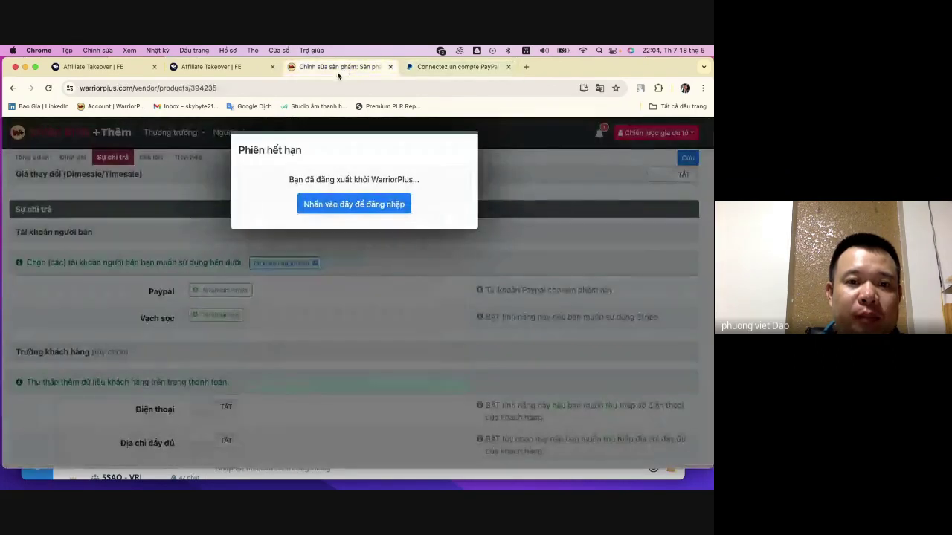
{"action": "left_click", "coordinate": [354, 209]}
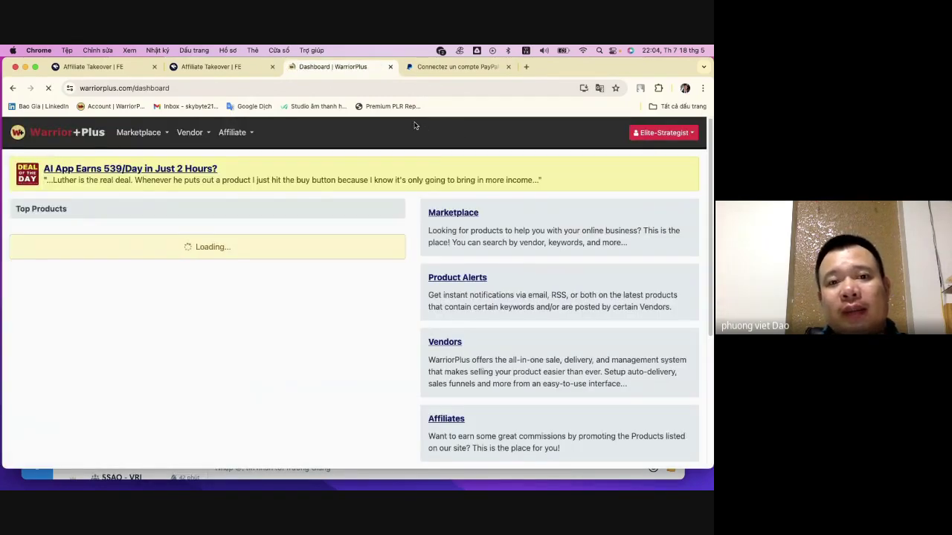
{"action": "left_click", "coordinate": [446, 67]}
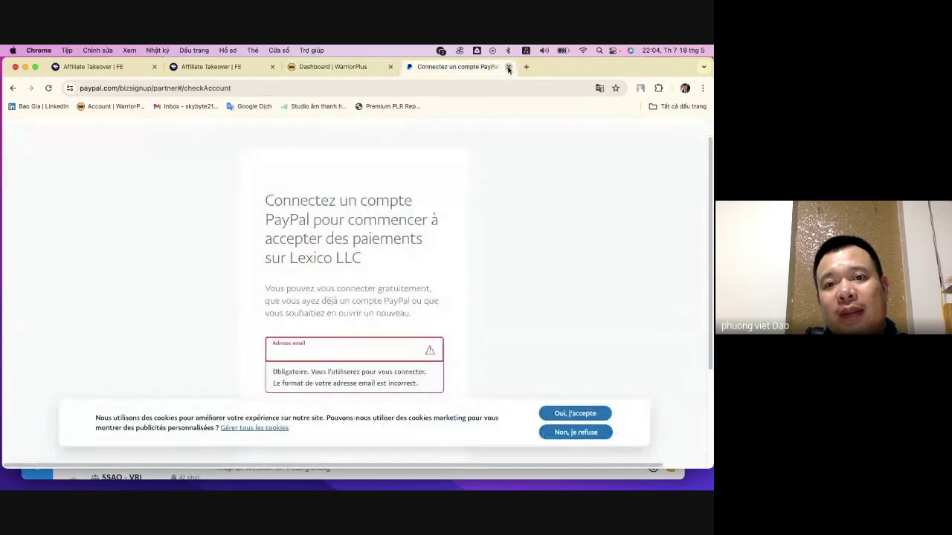
- Close the PayPal tab, glance at the Affiliate Takeover page and dashboard, then switch to Zalo
{"action": "left_click", "coordinate": [508, 66]}
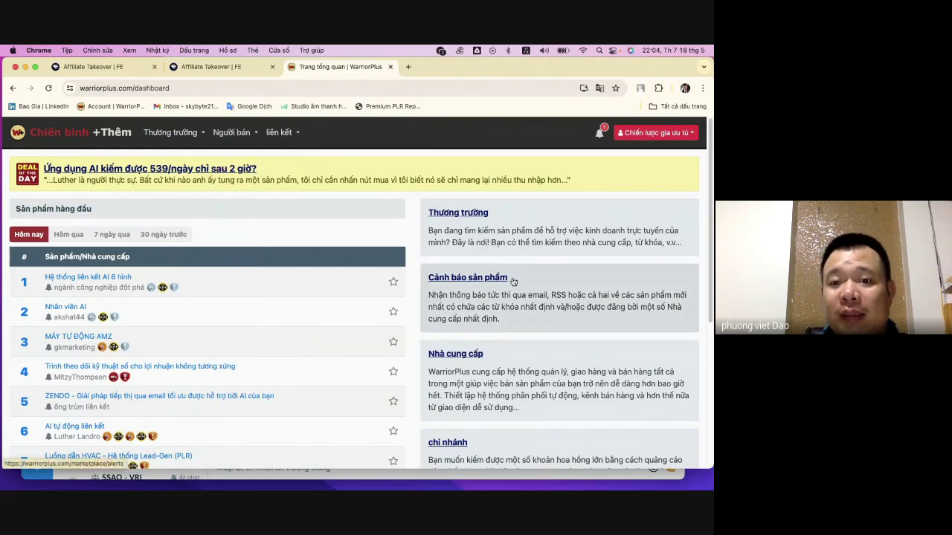
{"action": "mouse_move", "coordinate": [230, 133]}
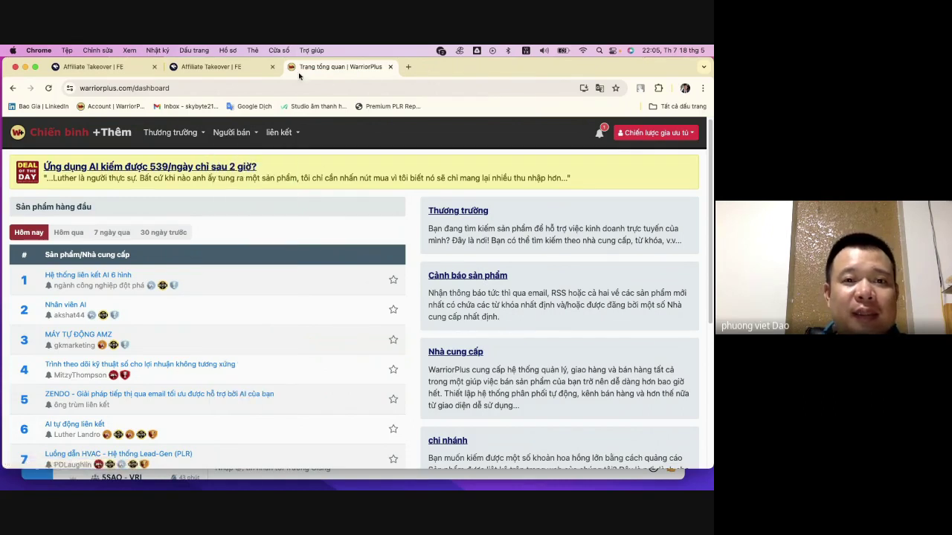
{"action": "left_click", "coordinate": [238, 67]}
{"action": "left_click", "coordinate": [327, 67]}
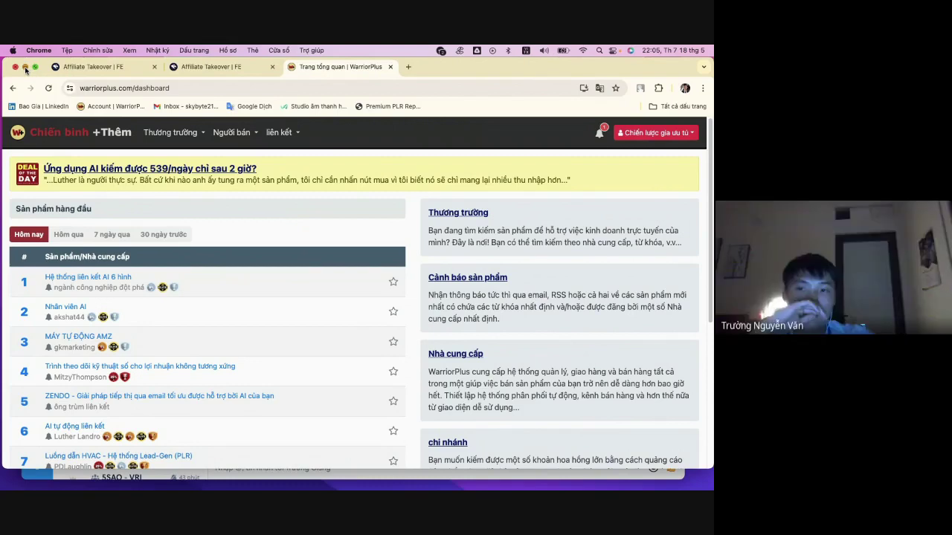
{"action": "key", "text": "super+Tab"}
- Restore and re-hide the WarriorPlus window, minimize Zalo, and bring back the Make Money Online contact window
{"action": "mouse_move", "coordinate": [612, 480]}
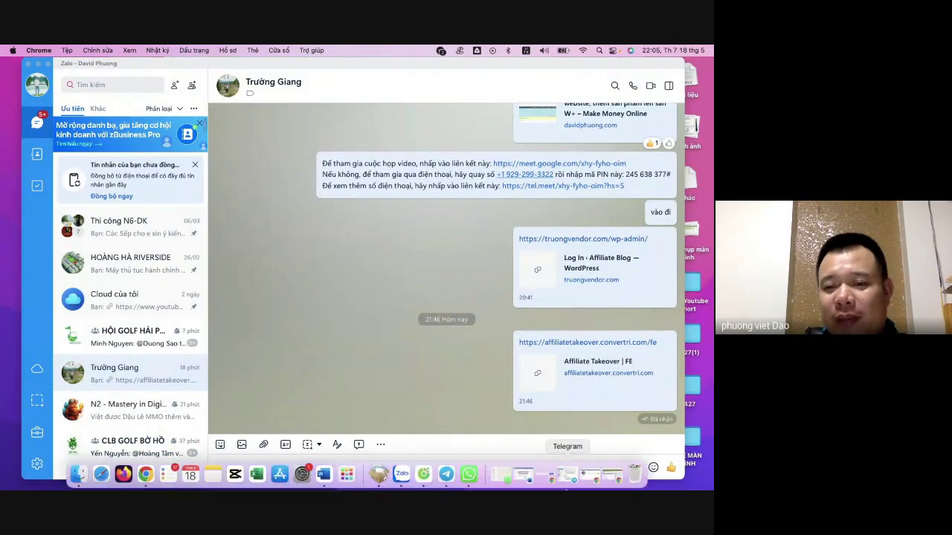
{"action": "left_click", "coordinate": [612, 480]}
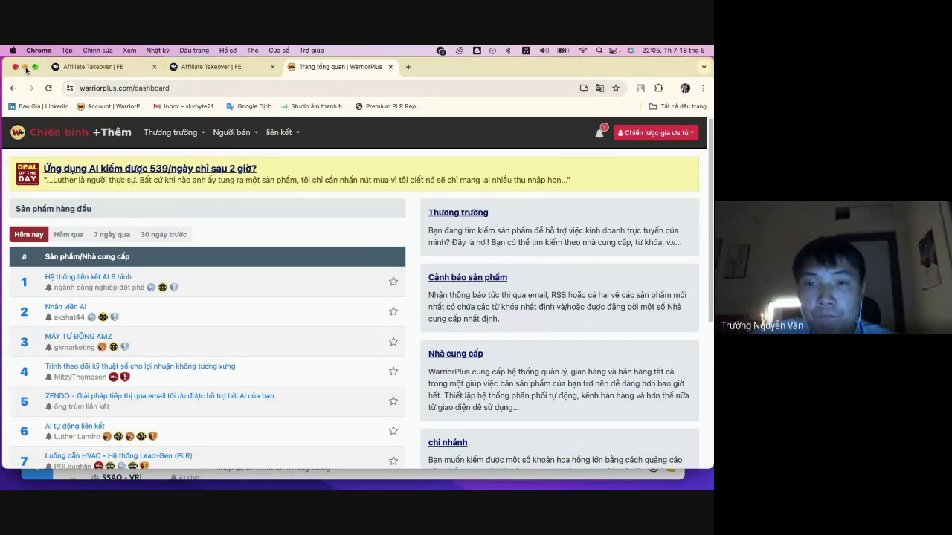
{"action": "left_click", "coordinate": [25, 68]}
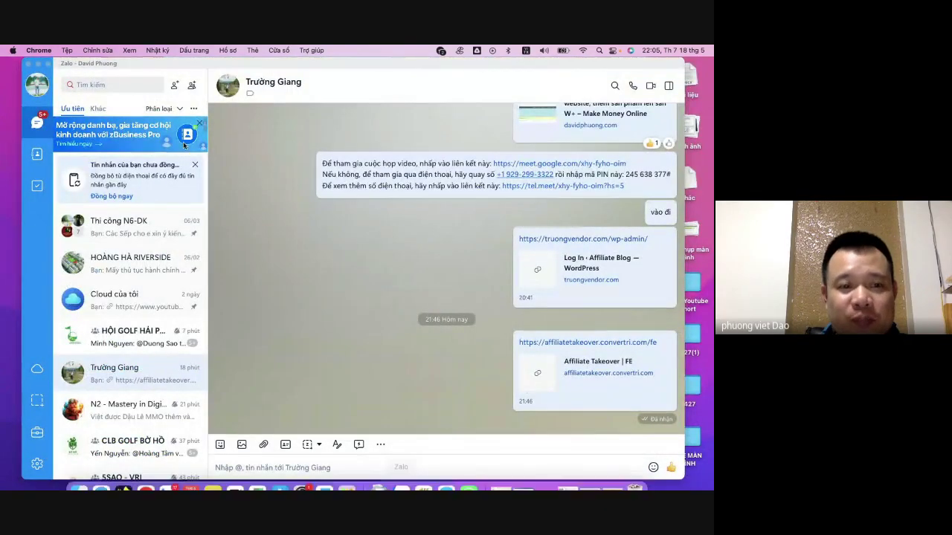
{"action": "left_click", "coordinate": [34, 64]}
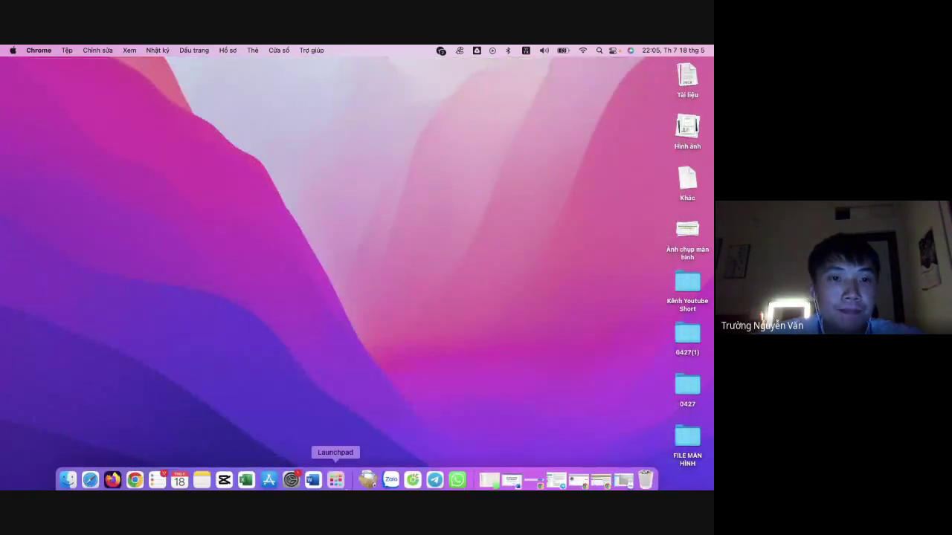
{"action": "left_click", "coordinate": [578, 477]}
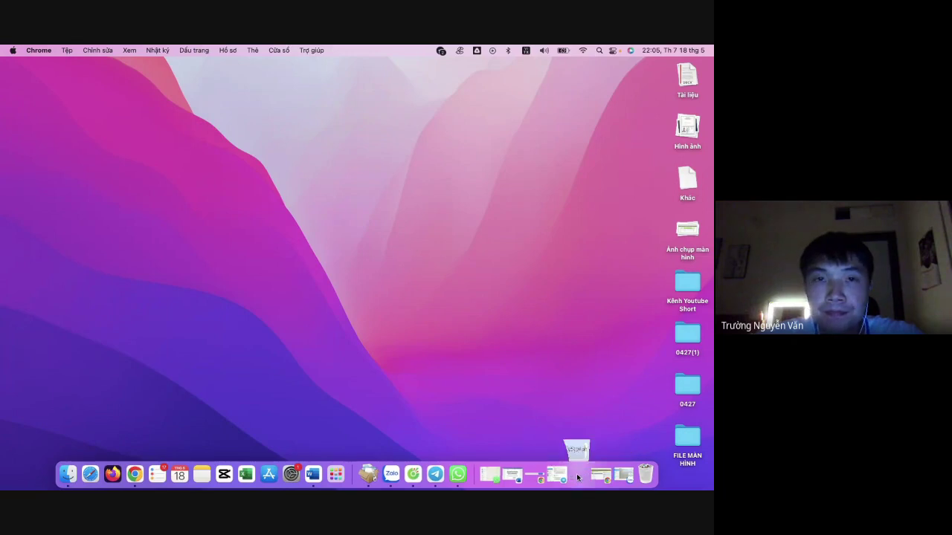